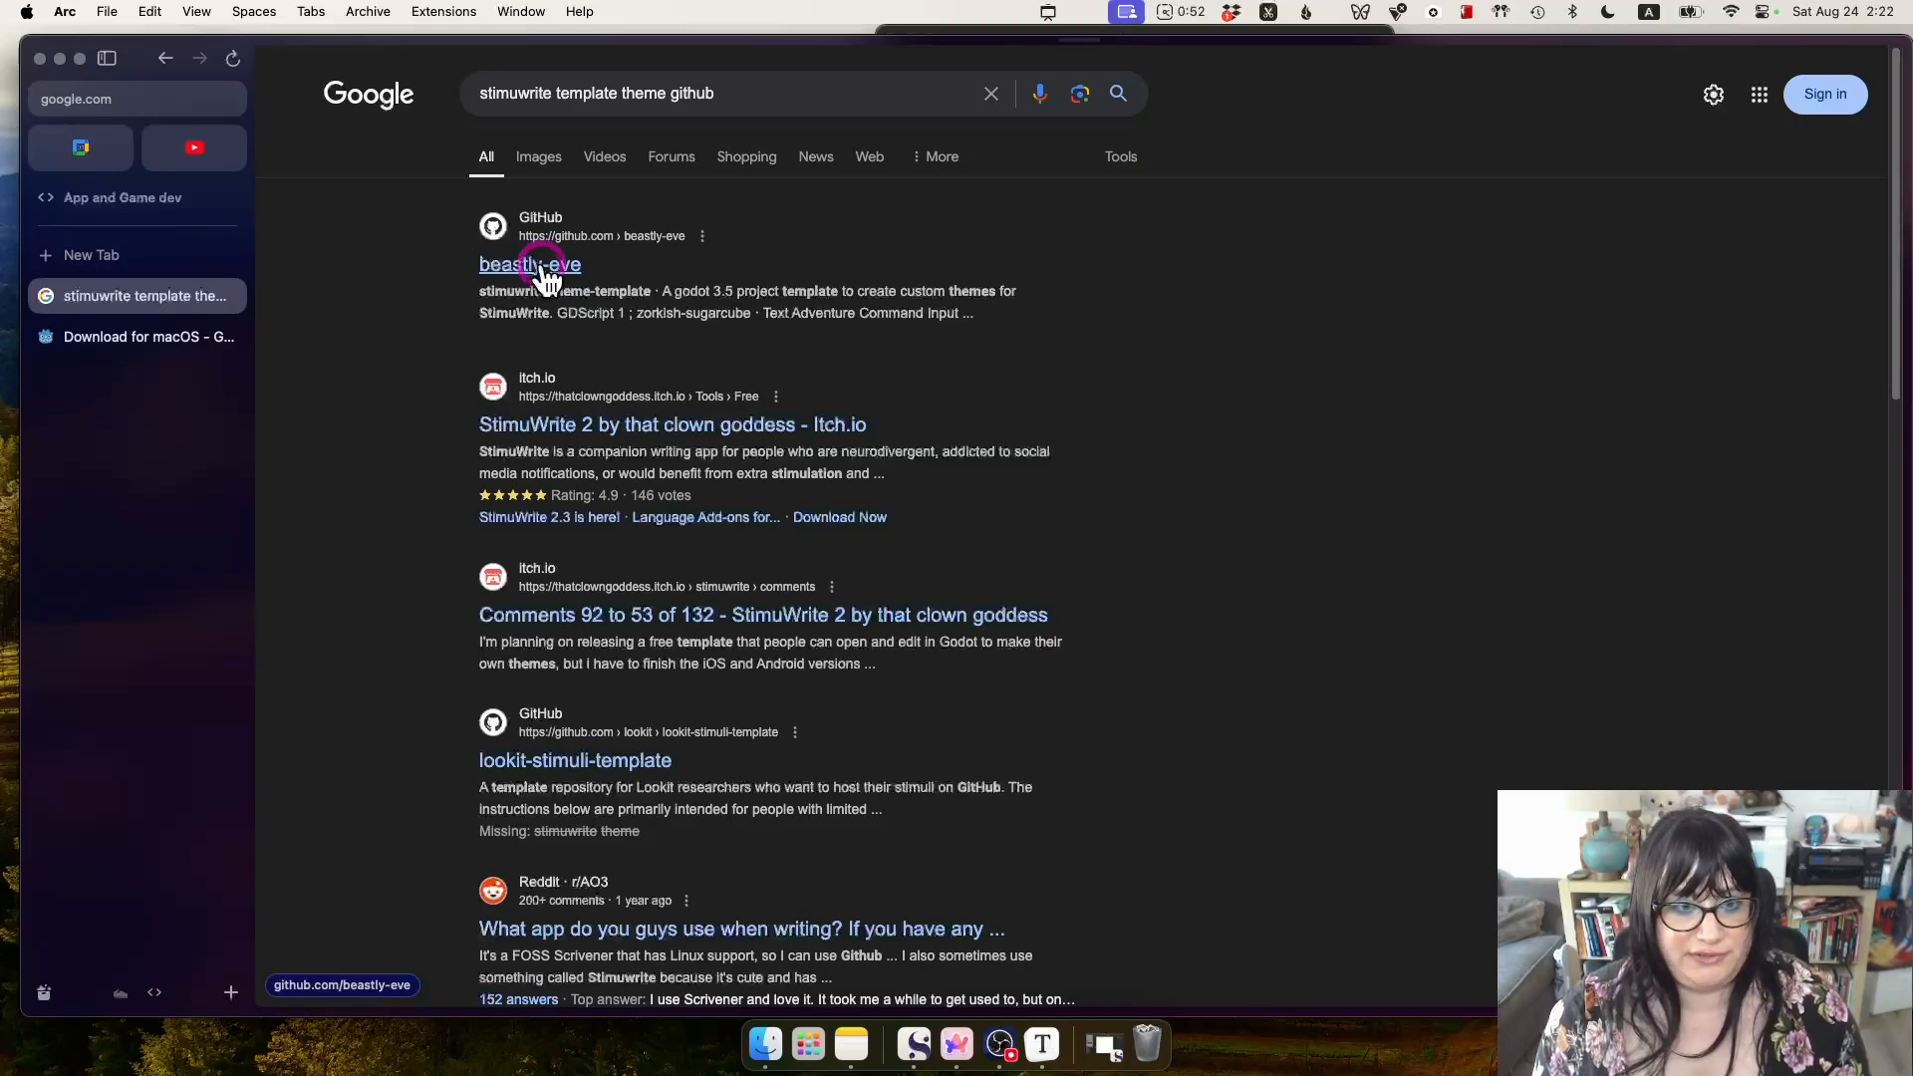
# Open the beastly-eve stimuwrite-theme-template repository on GitHub and download it as a ZIP.
pyautogui.click(543, 271)
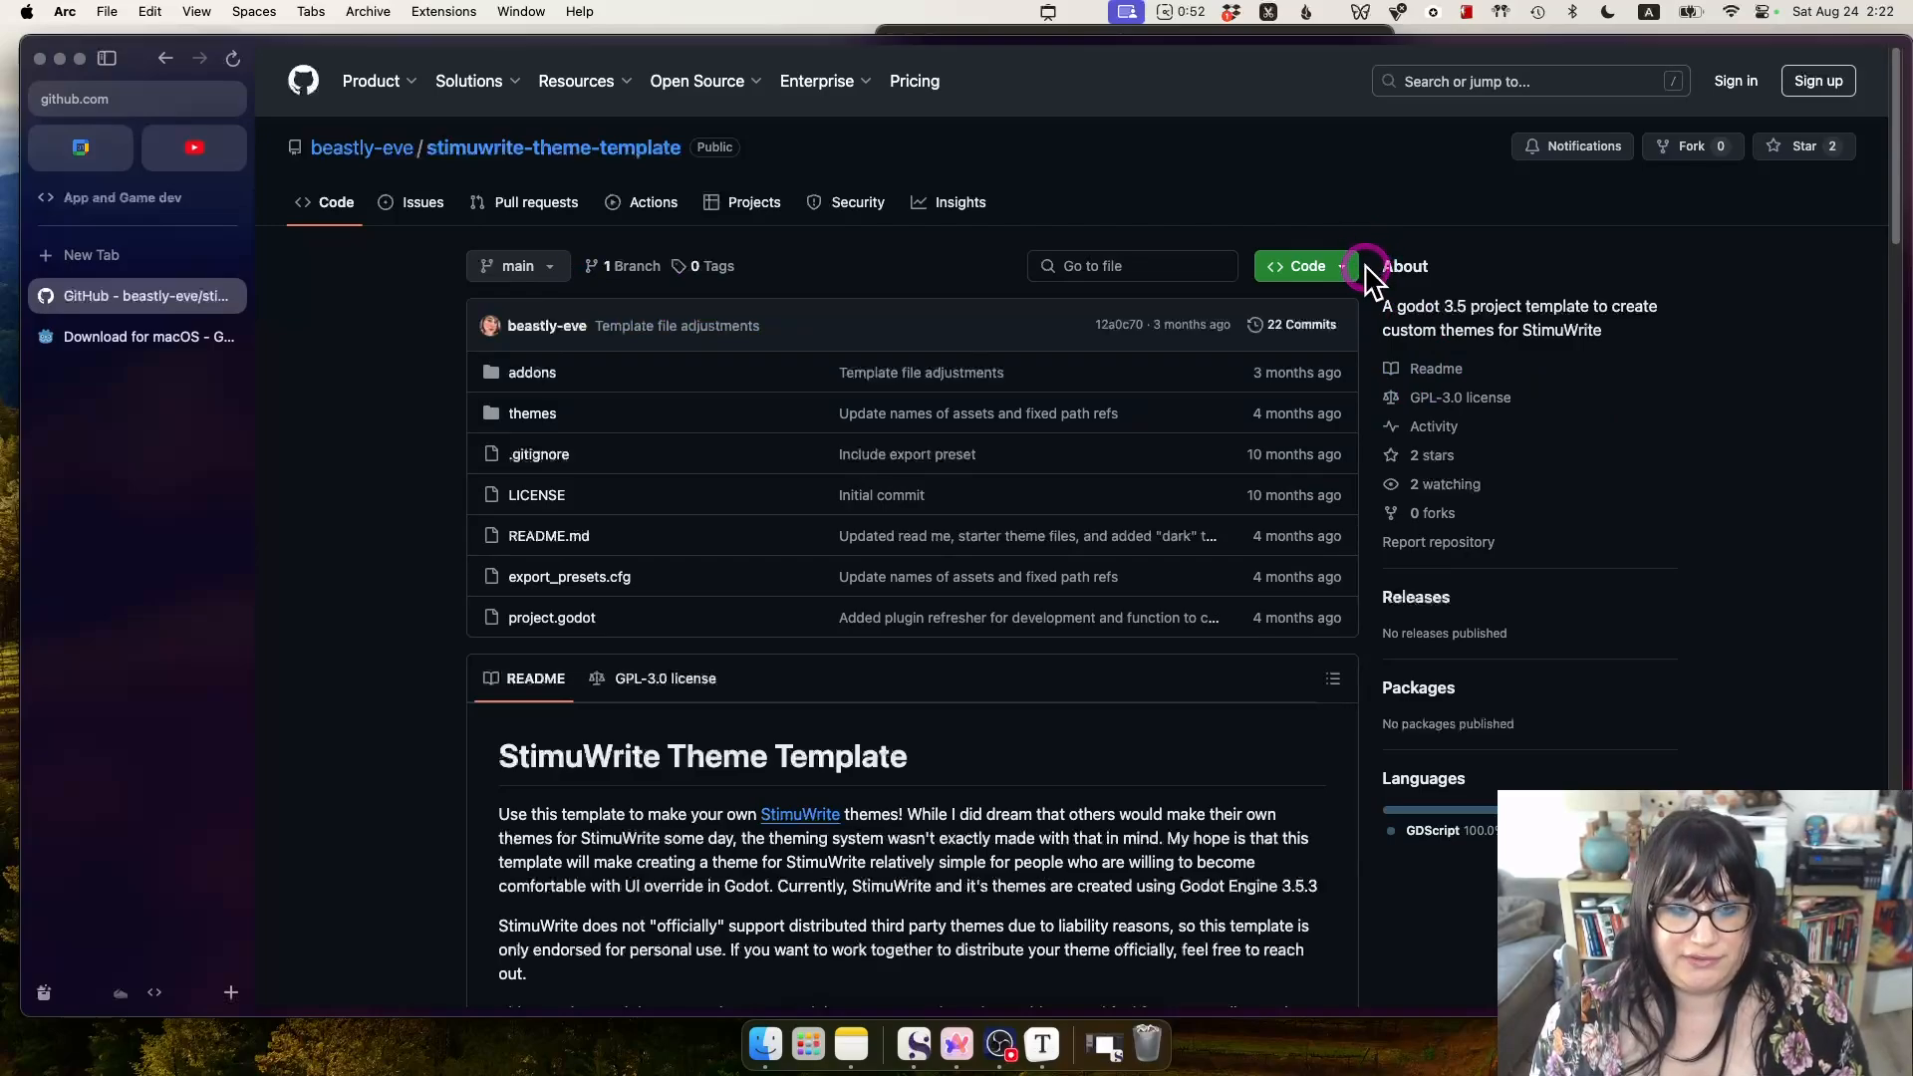
pyautogui.click(1347, 266)
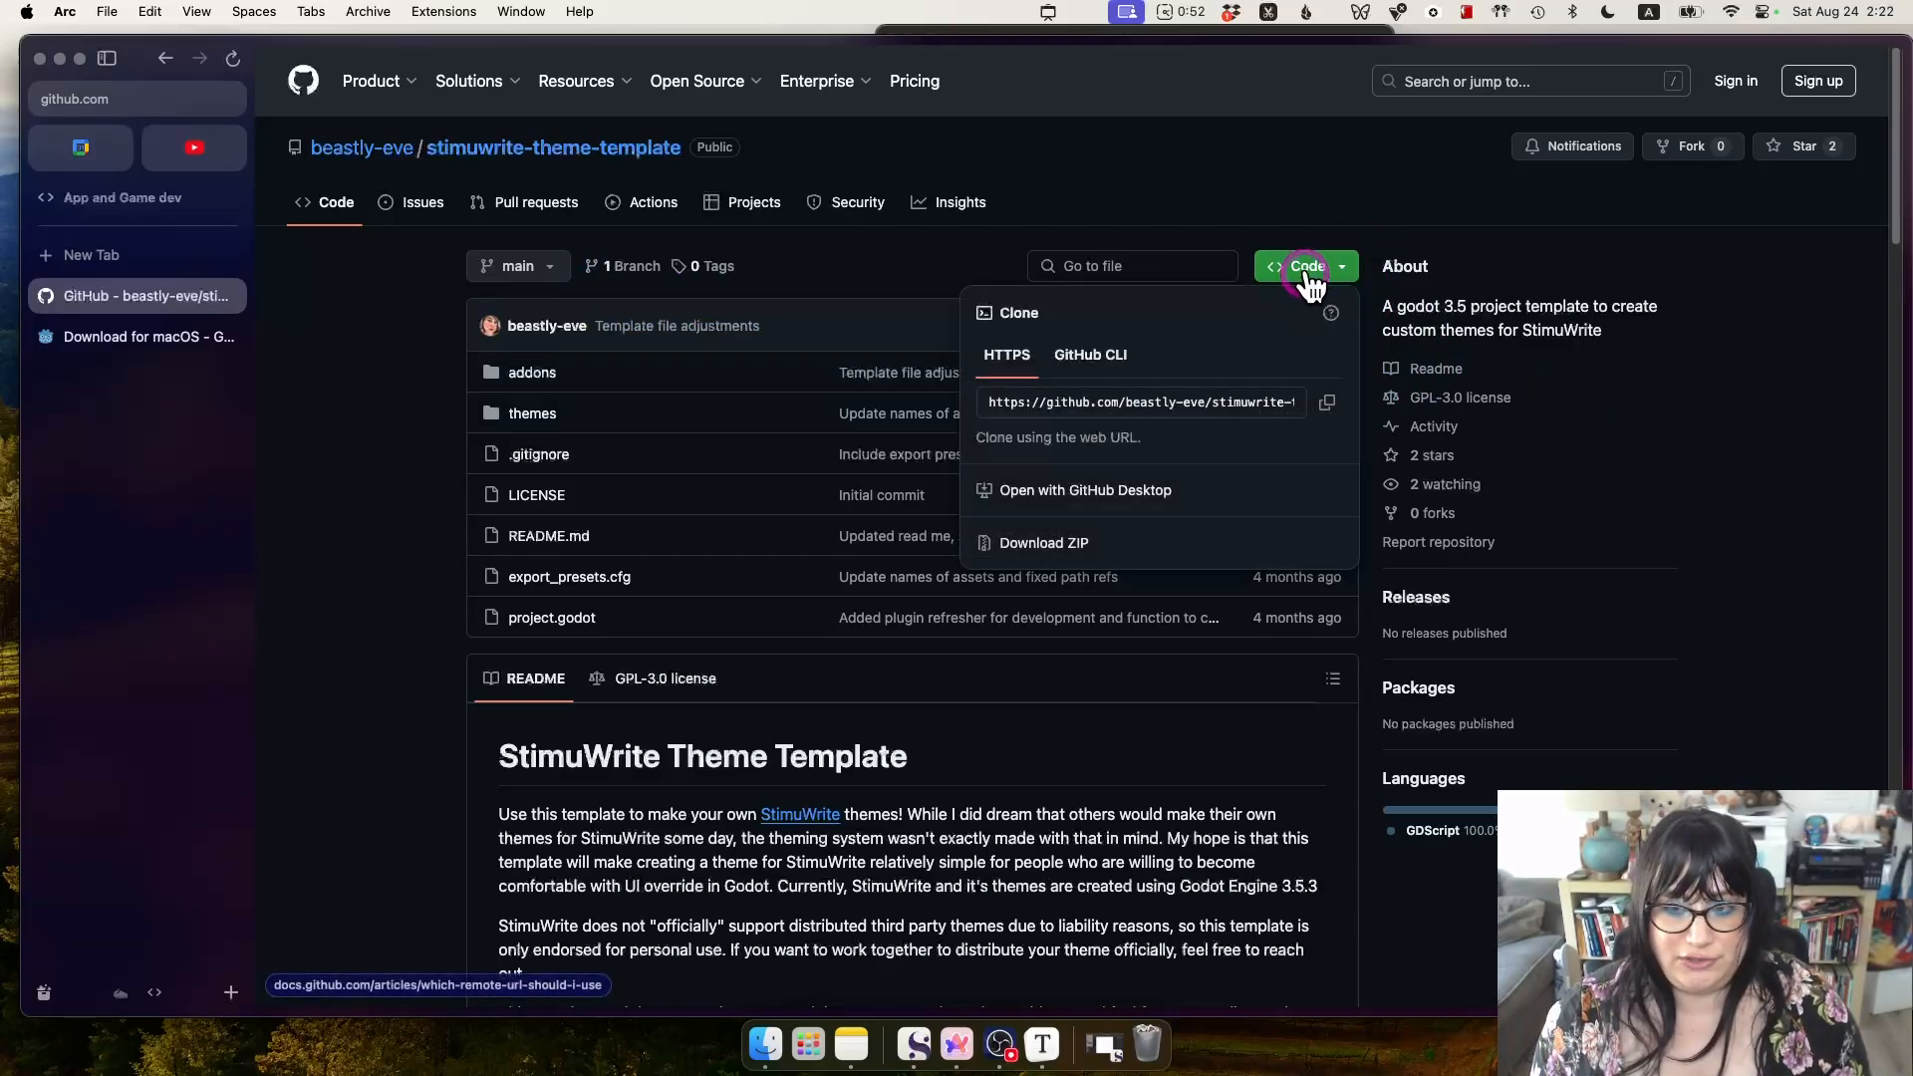
pyautogui.click(1046, 542)
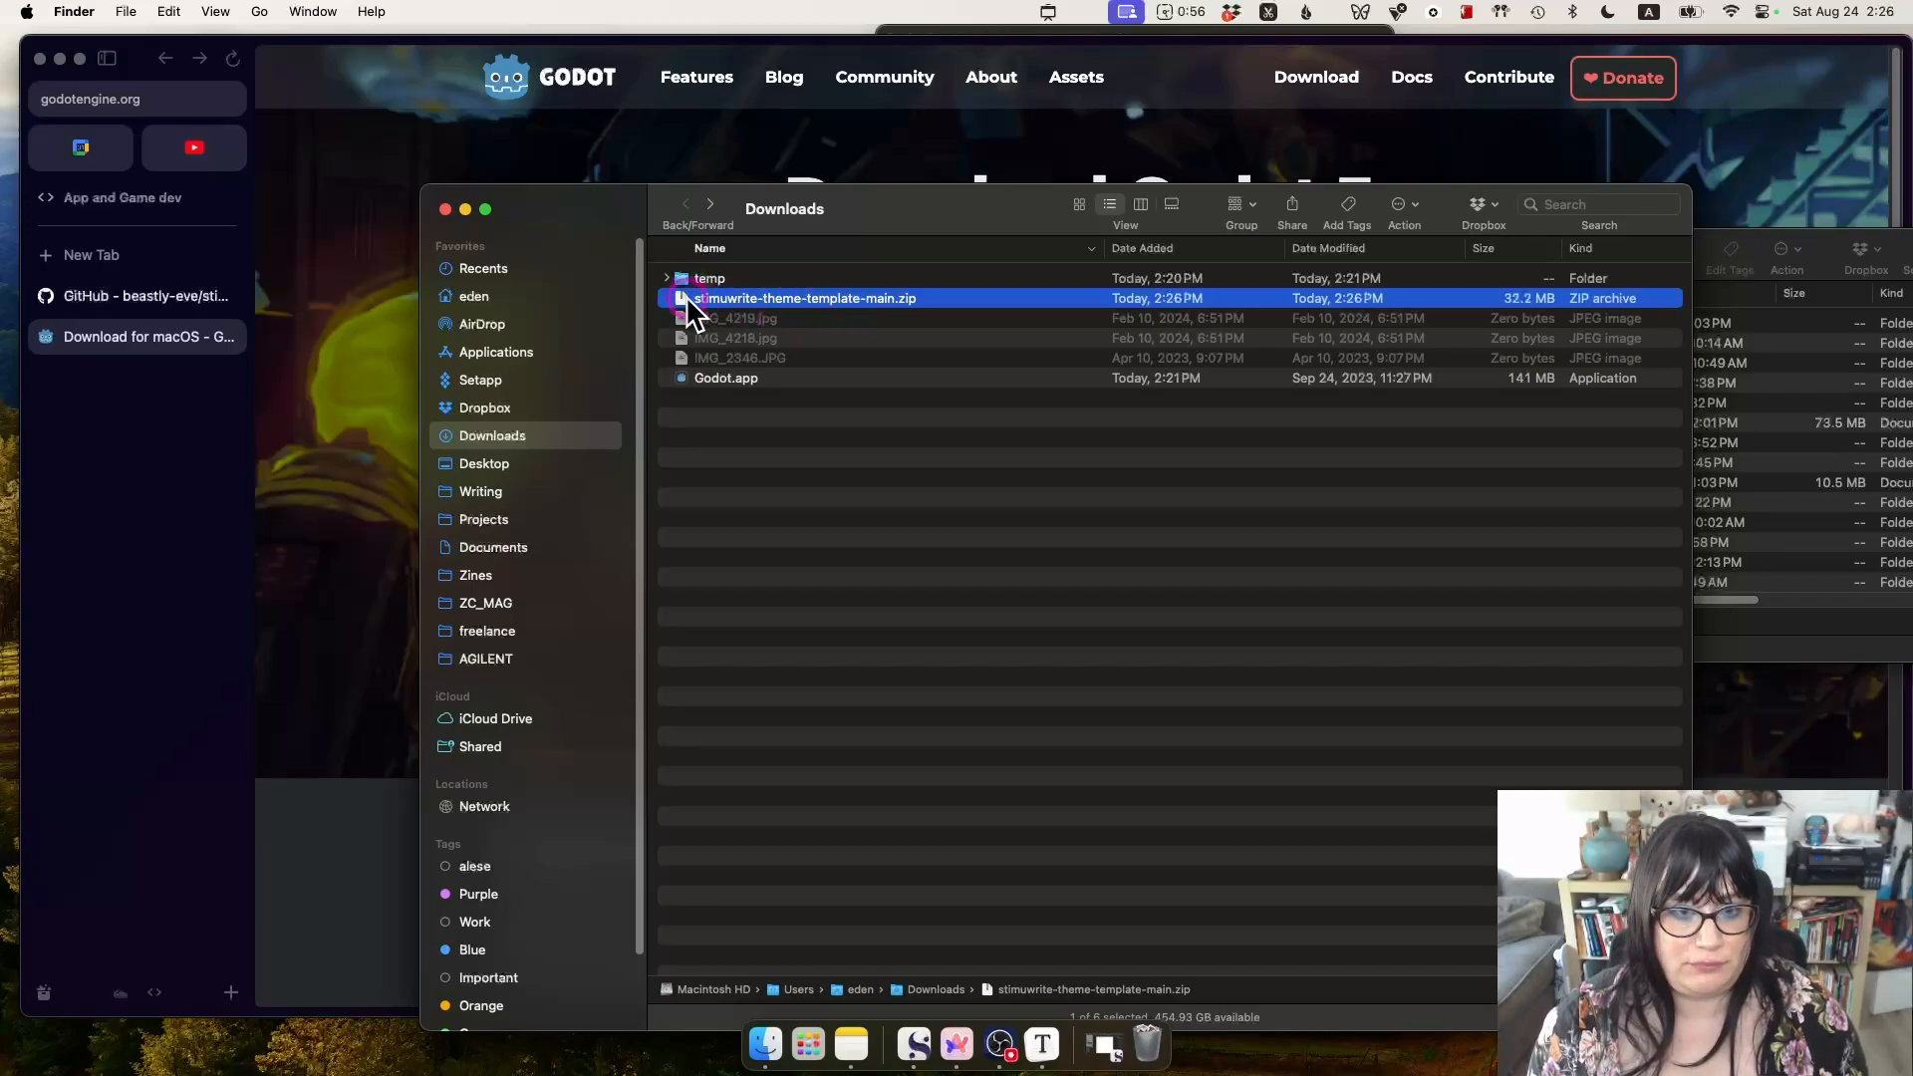
# In Finder, extract stimuwrite-theme-template-main.zip and rename the extracted folder my-stimuwrite-themes.
pyautogui.doubleClick(687, 297)
pyautogui.click(815, 323)
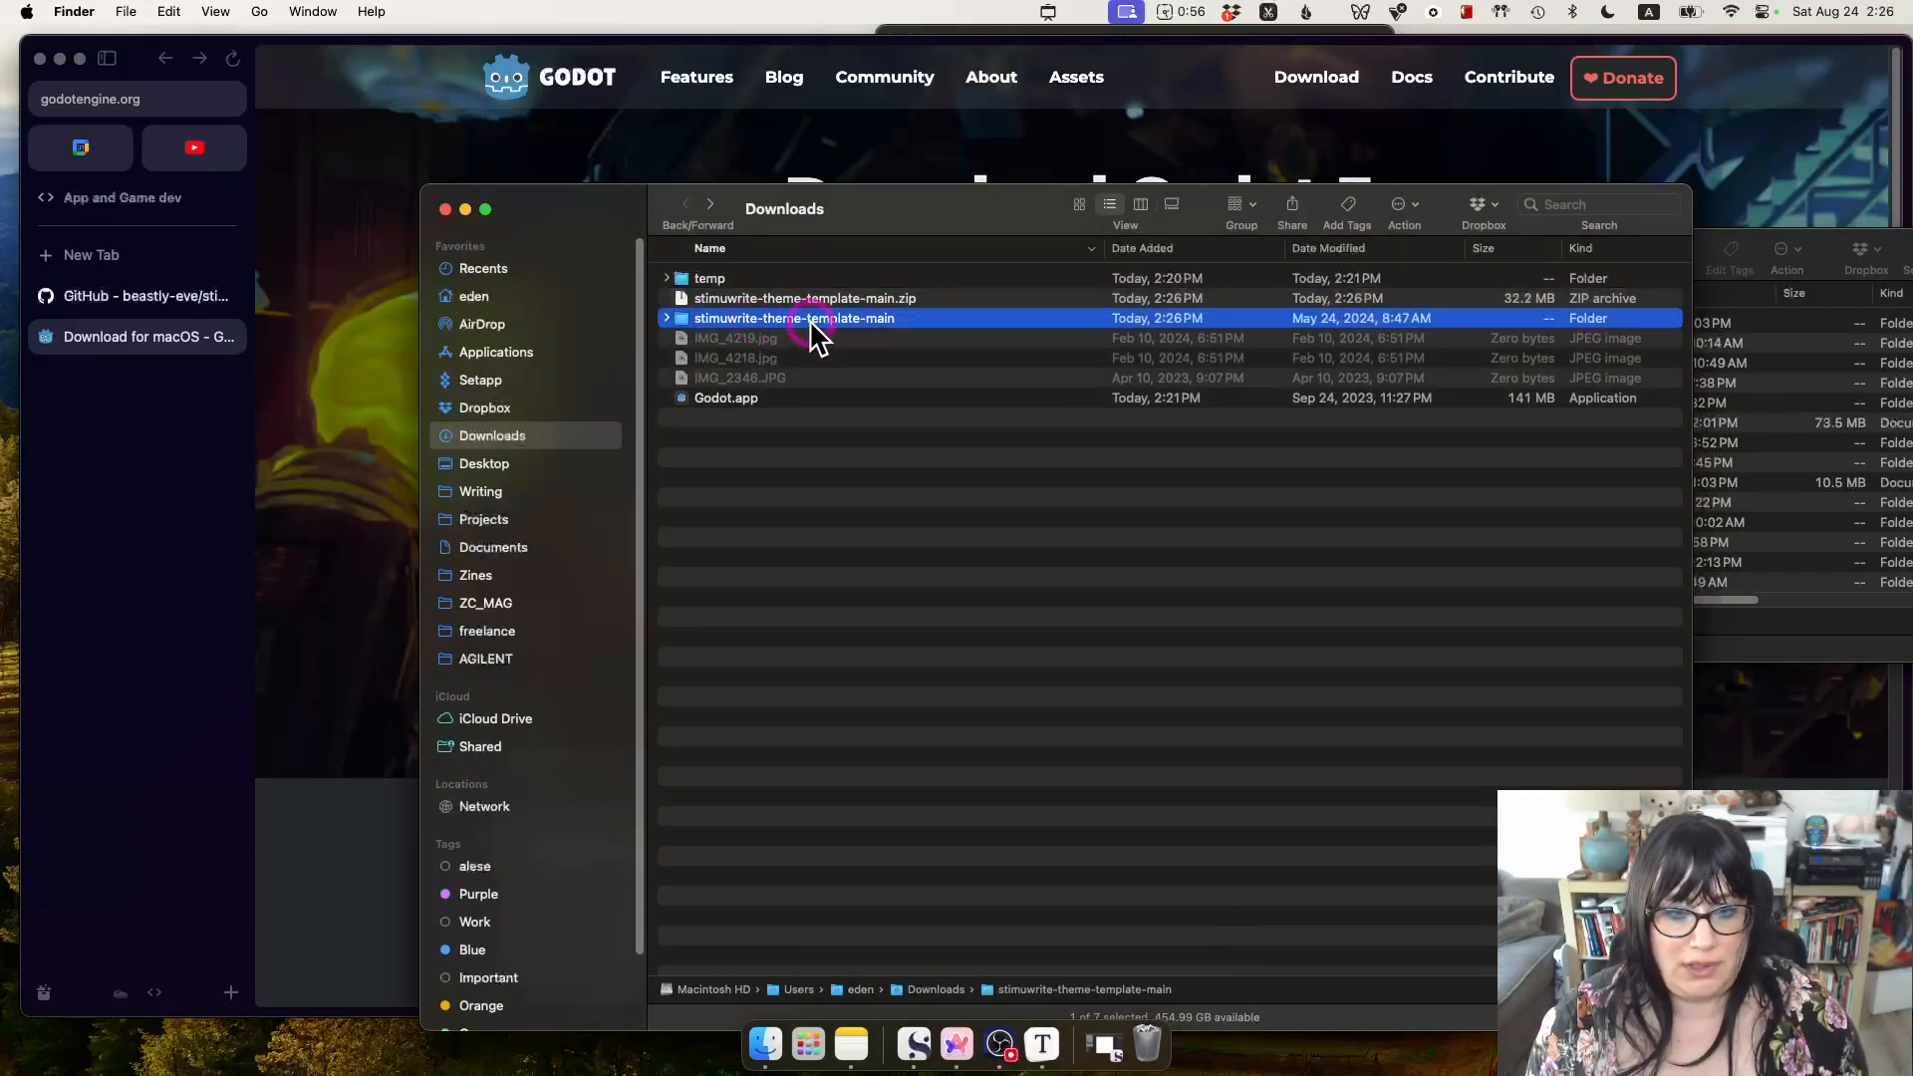
pyautogui.click(925, 317)
pyautogui.write('my-')
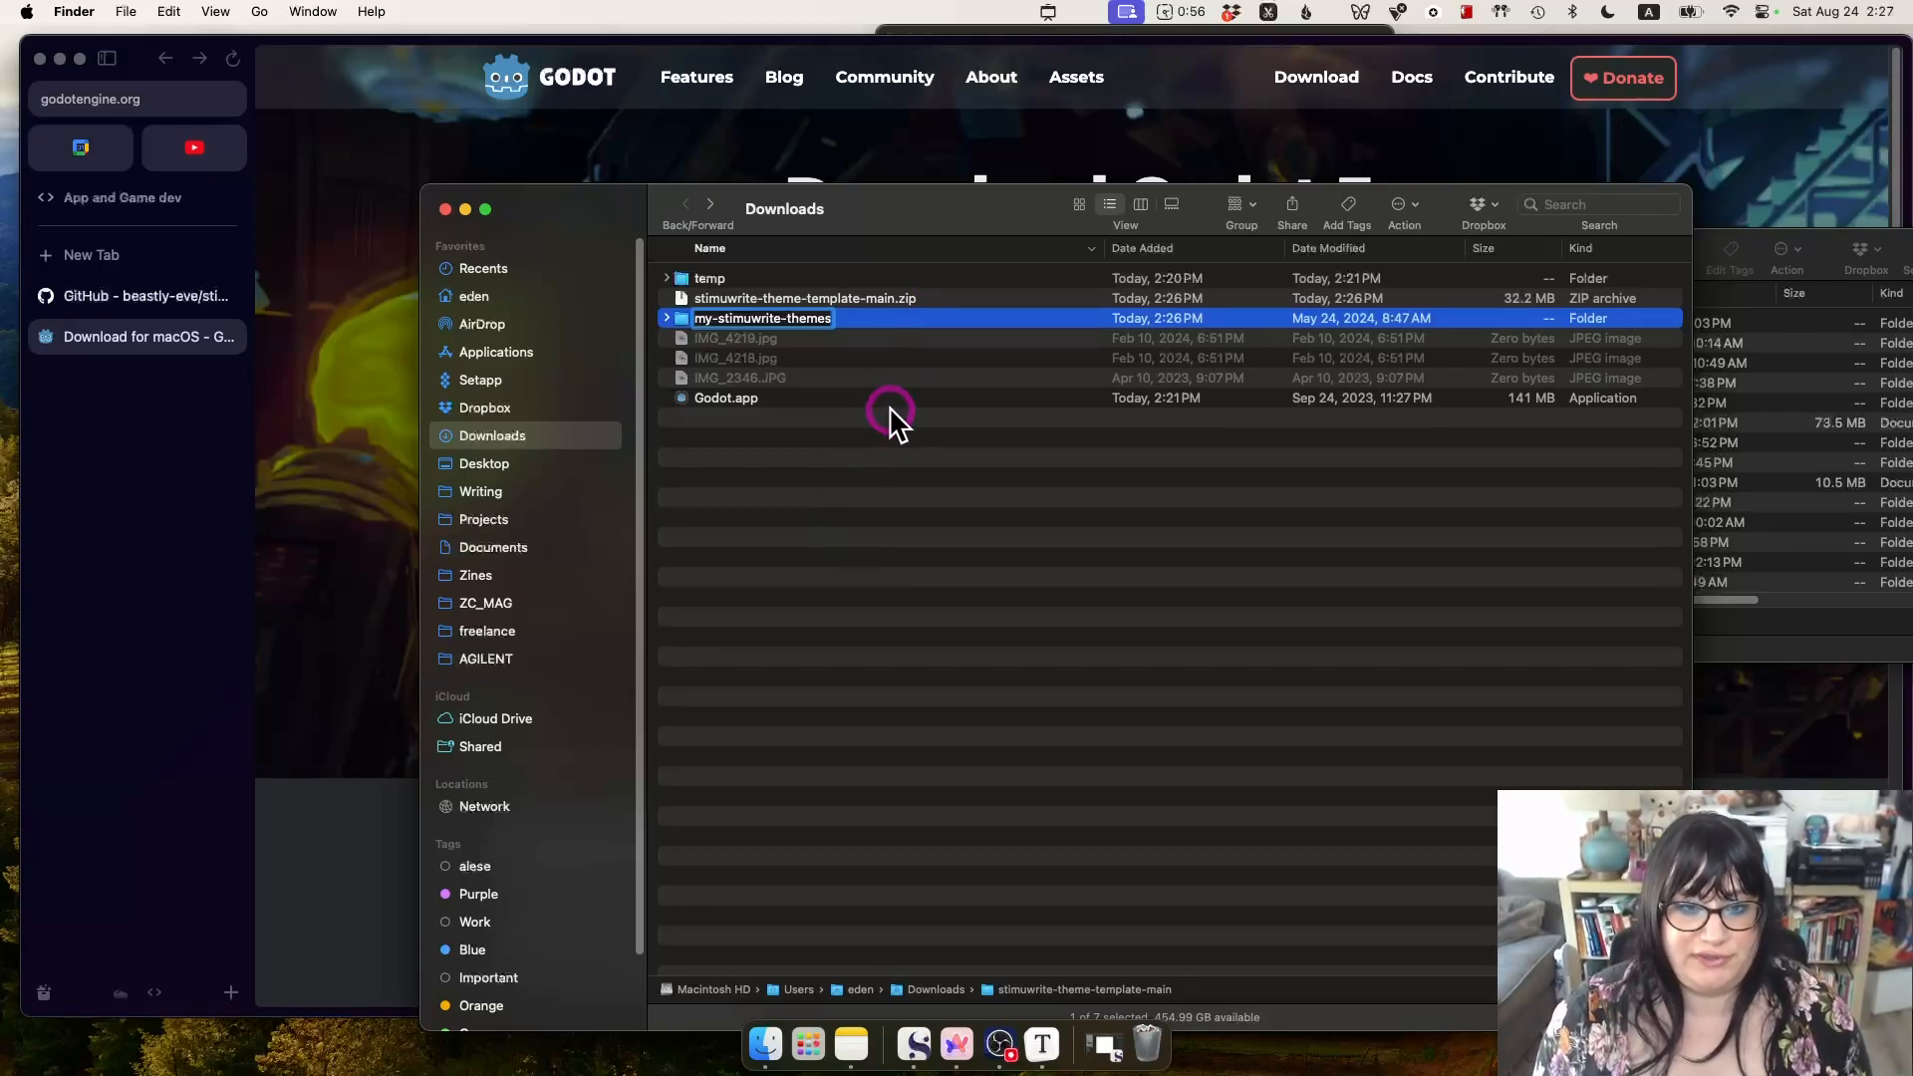
# Move the my-stimuwrite-themes folder from Downloads into the godot folder.
pyautogui.moveTo(954, 209); pyautogui.dragTo(882, 197)
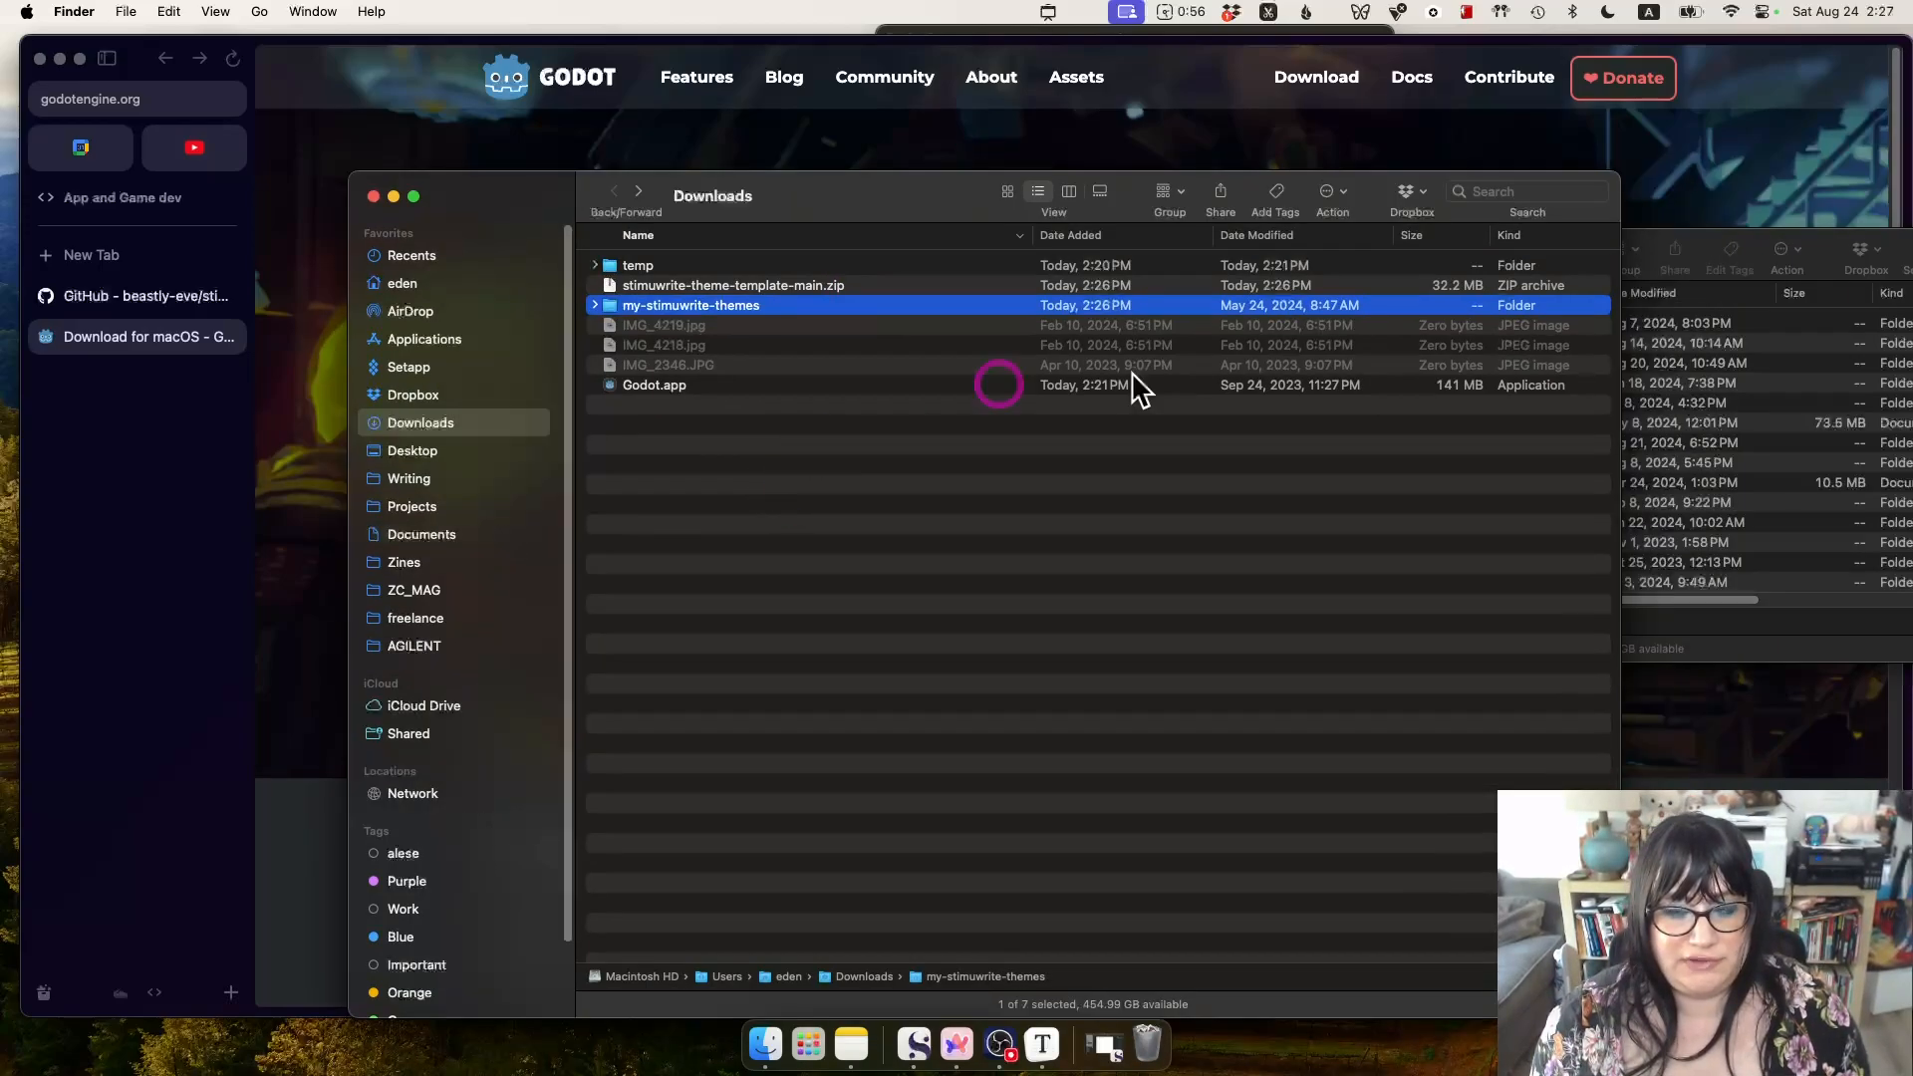
pyautogui.moveTo(1721, 243); pyautogui.dragTo(1662, 375)
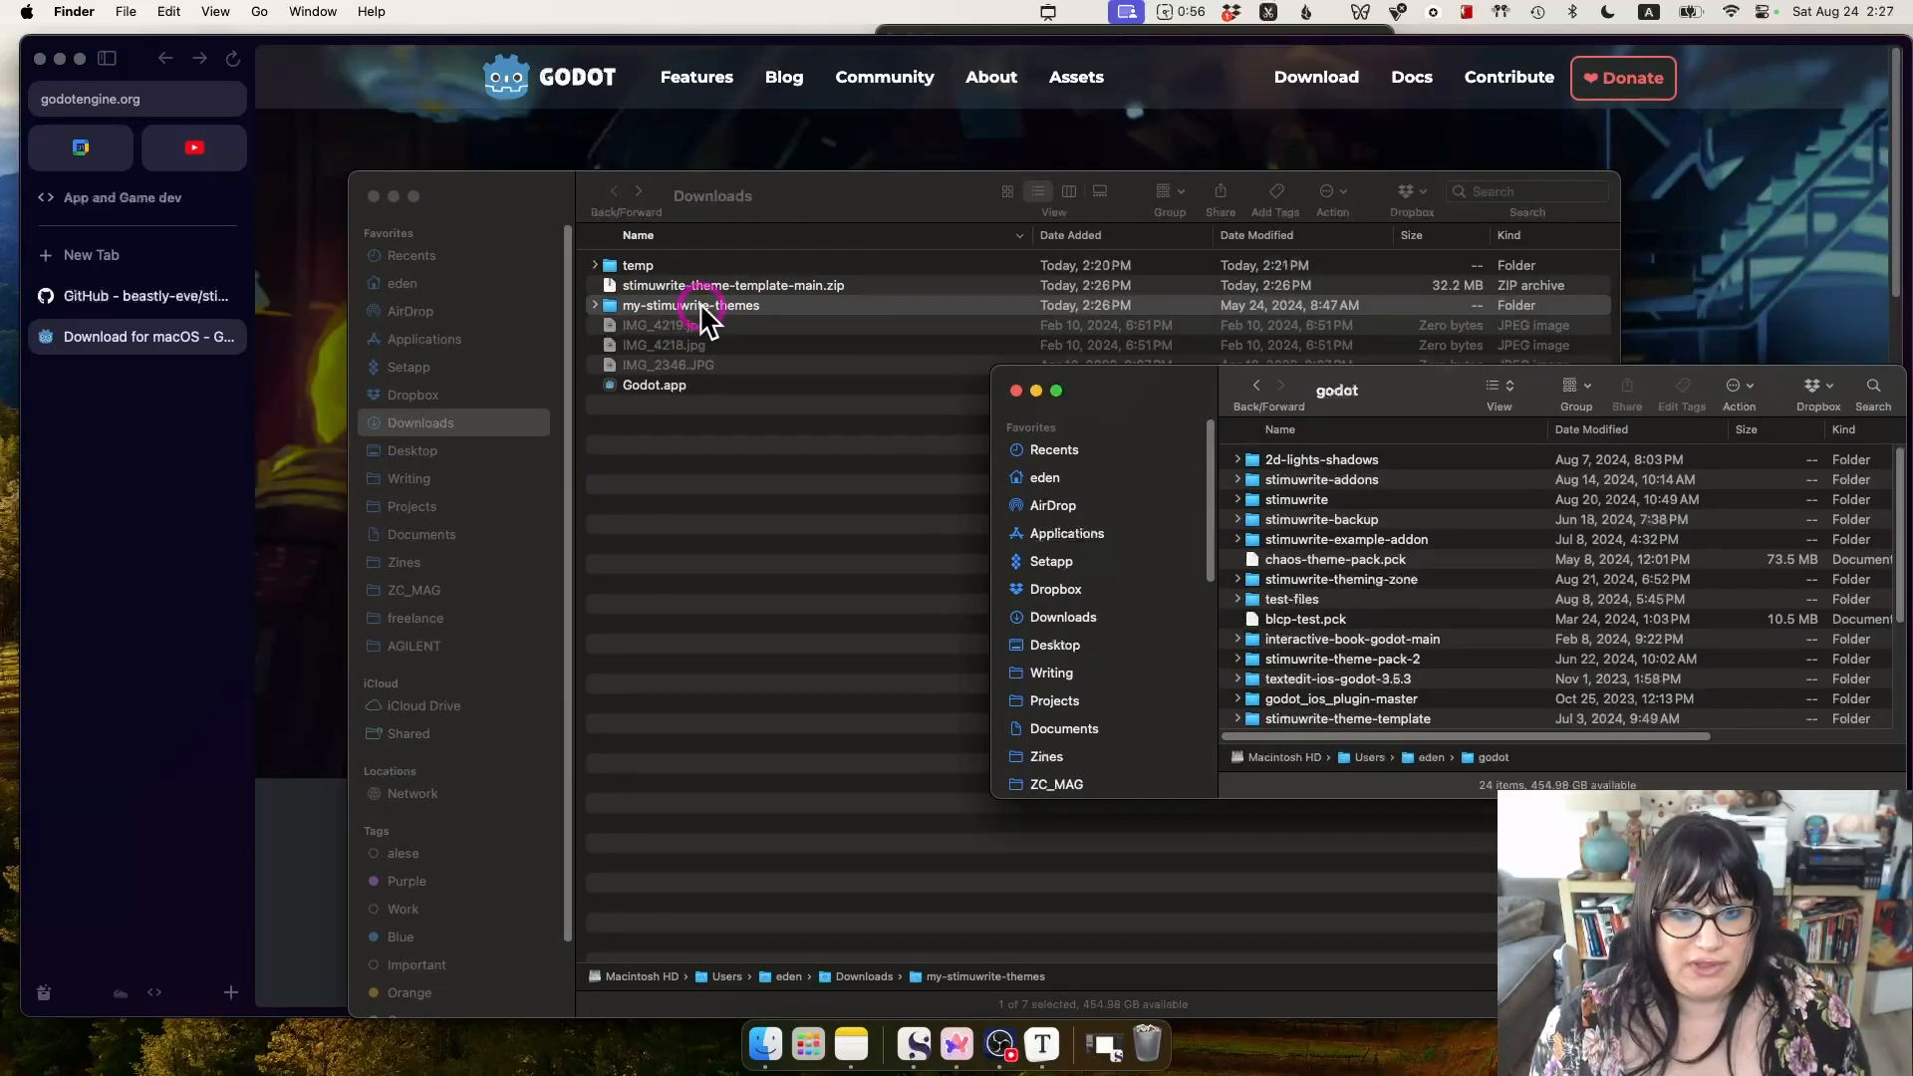
pyautogui.moveTo(704, 317); pyautogui.dragTo(1445, 591)
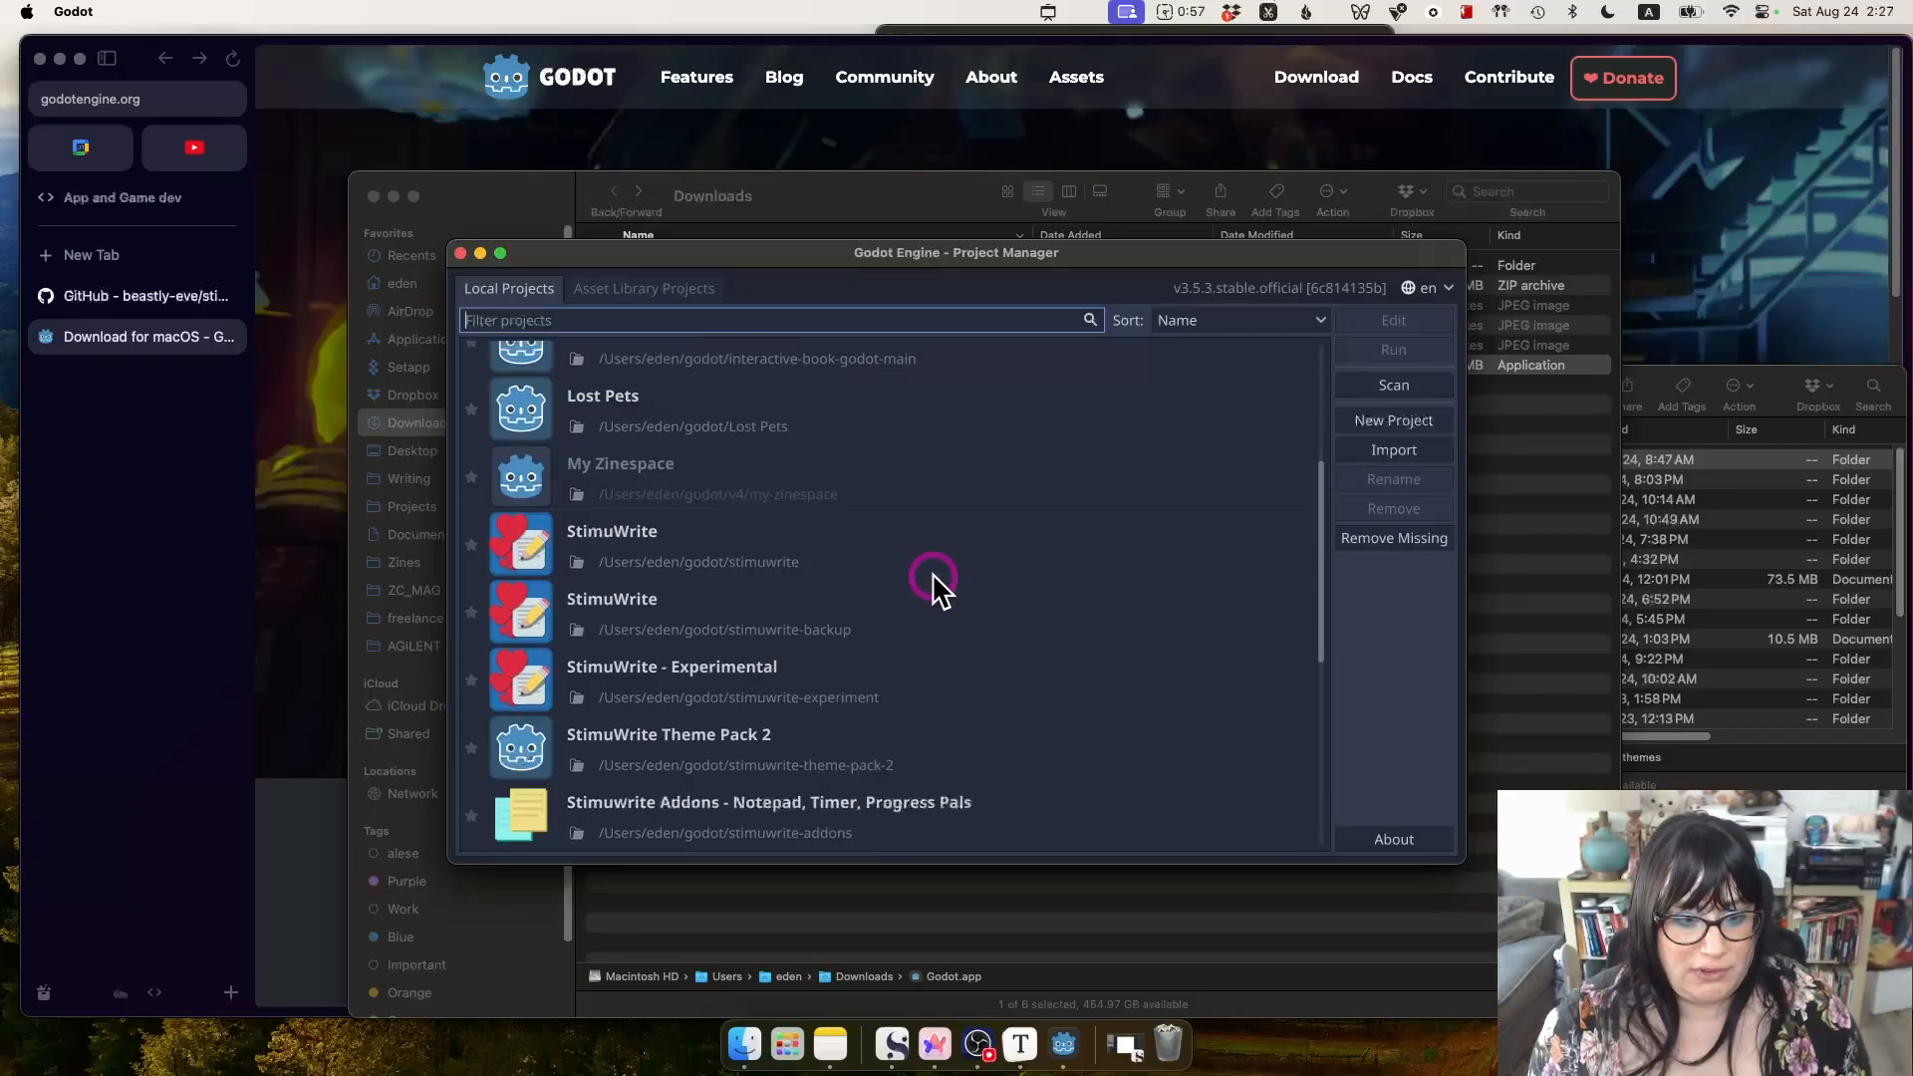
# In Godot's project manager, scan for and open Stimuwrite-theme-template from the my-stimuwrite-themes folder, and widen its Theming Tools dock.
pyautogui.scroll(5, 930, 576)
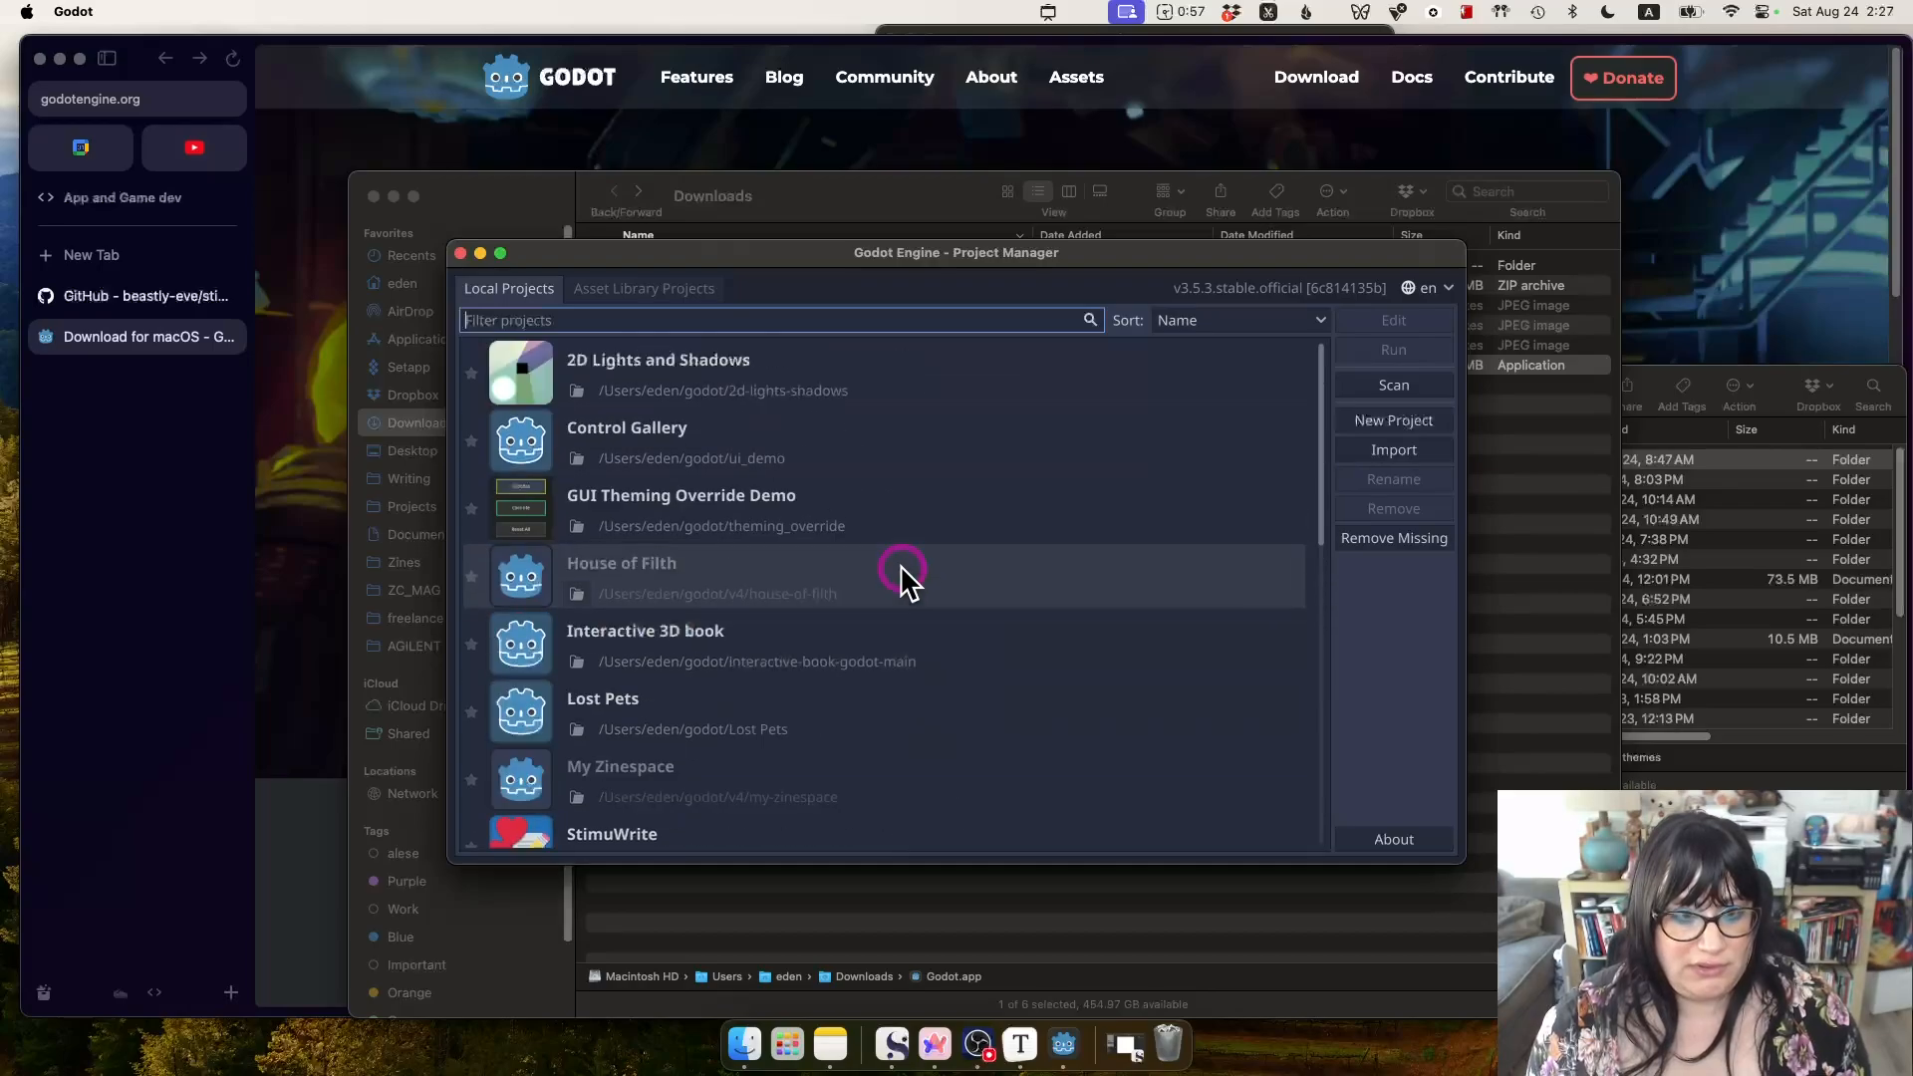
pyautogui.write('my')
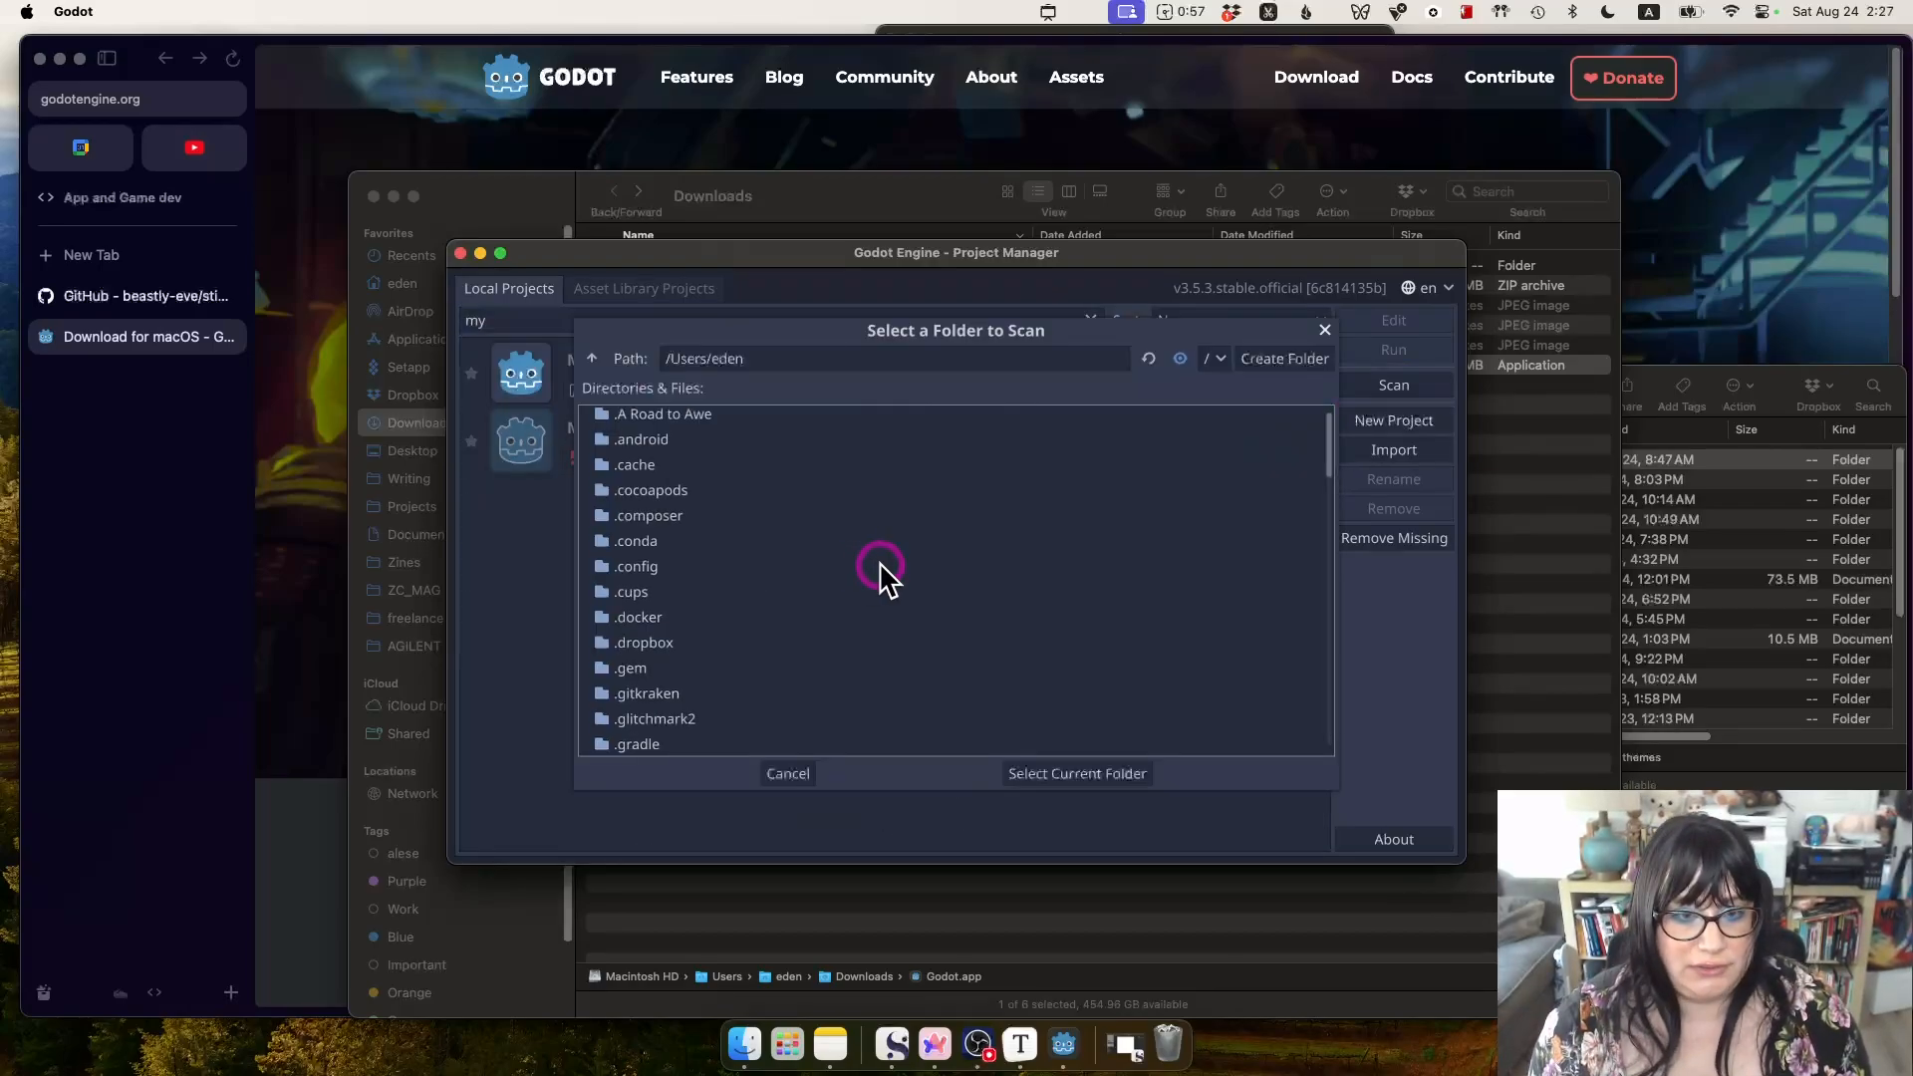
pyautogui.scroll(-10, 881, 576)
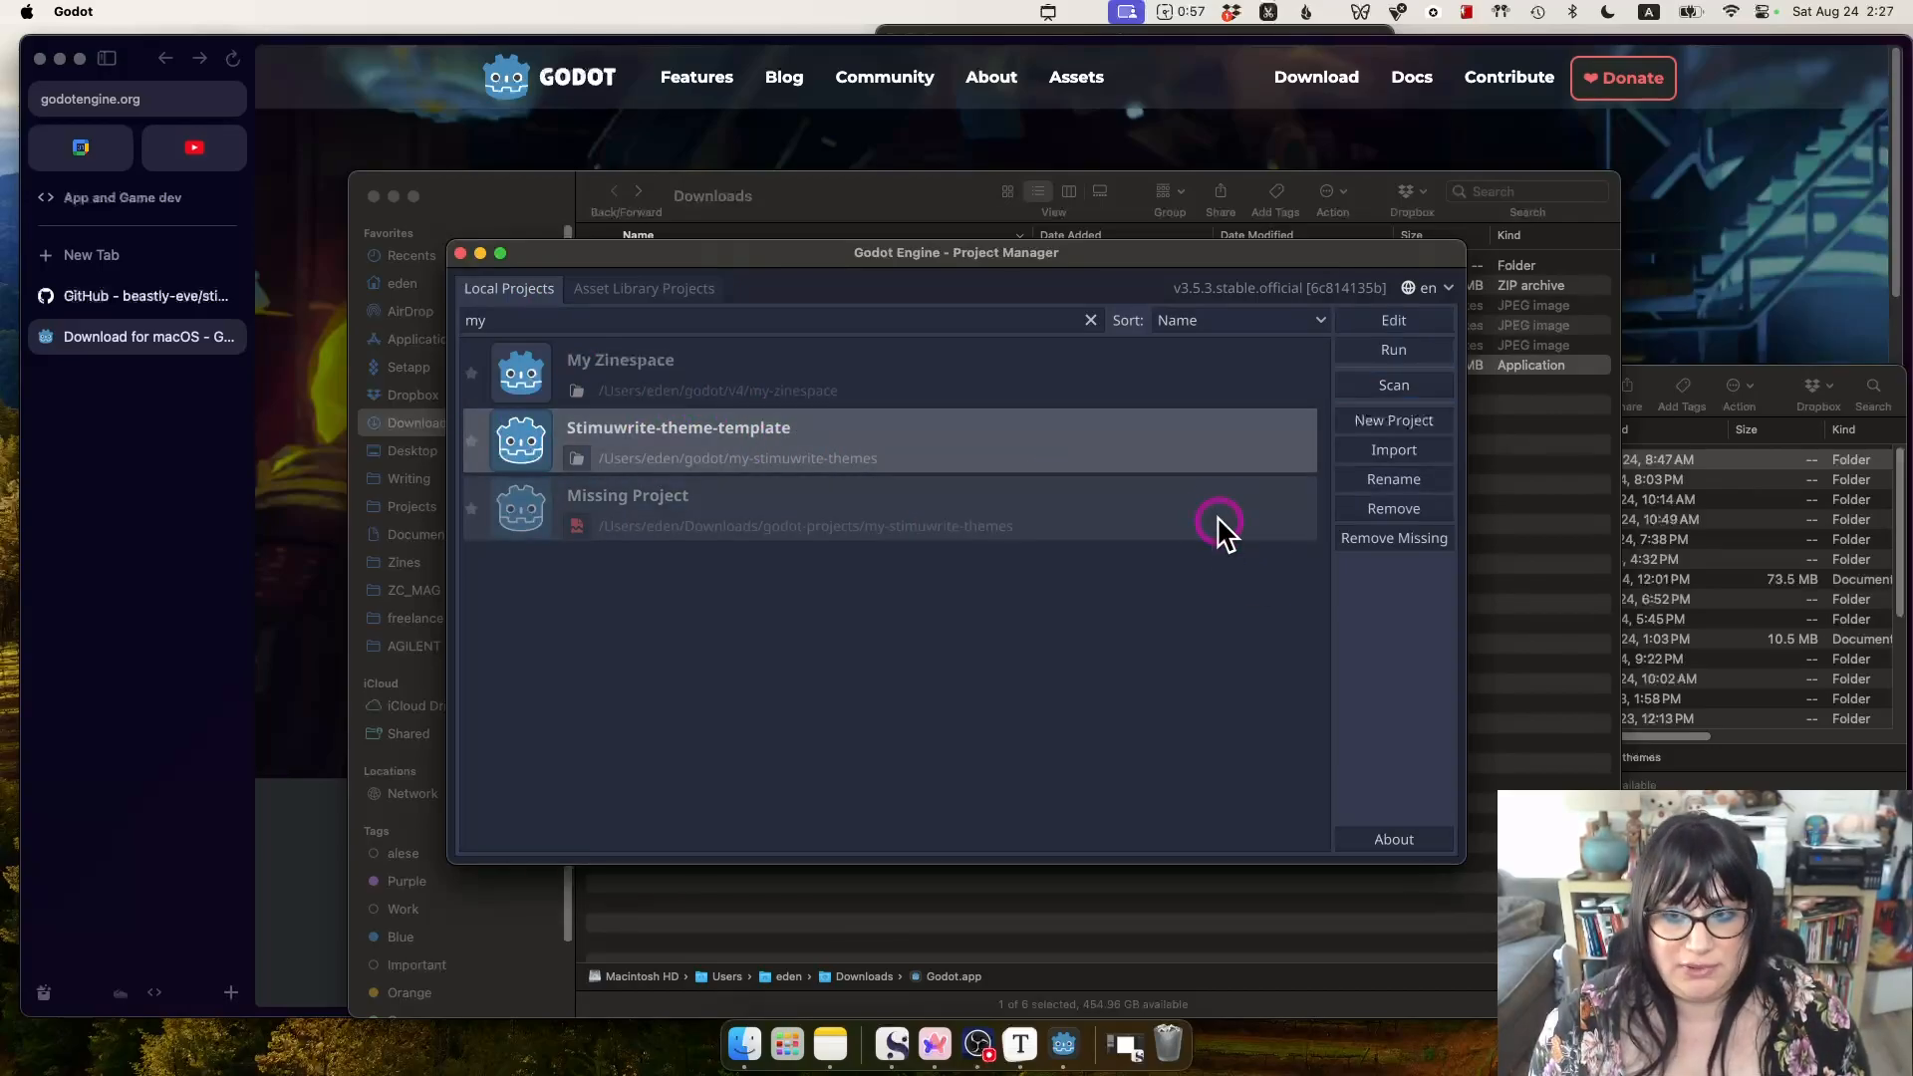
pyautogui.doubleClick(782, 431)
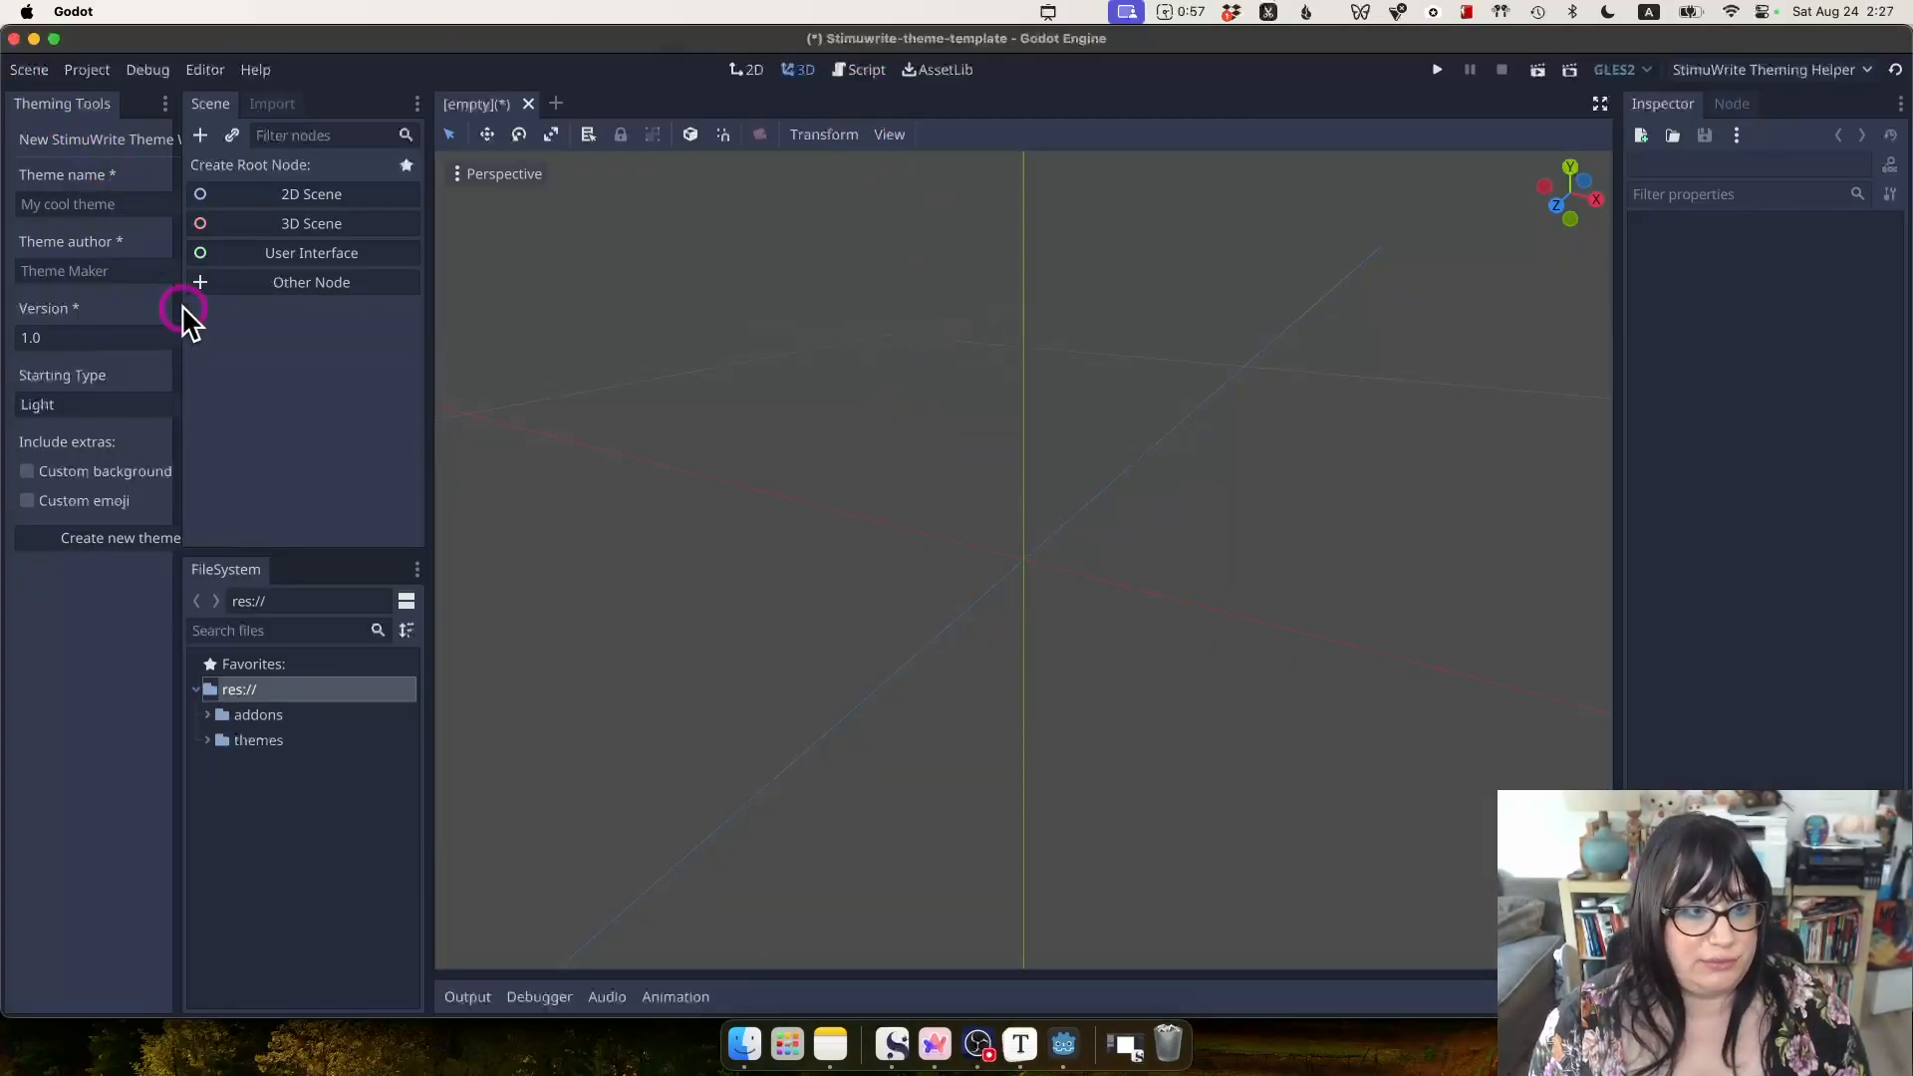
pyautogui.moveTo(179, 308); pyautogui.dragTo(265, 319)
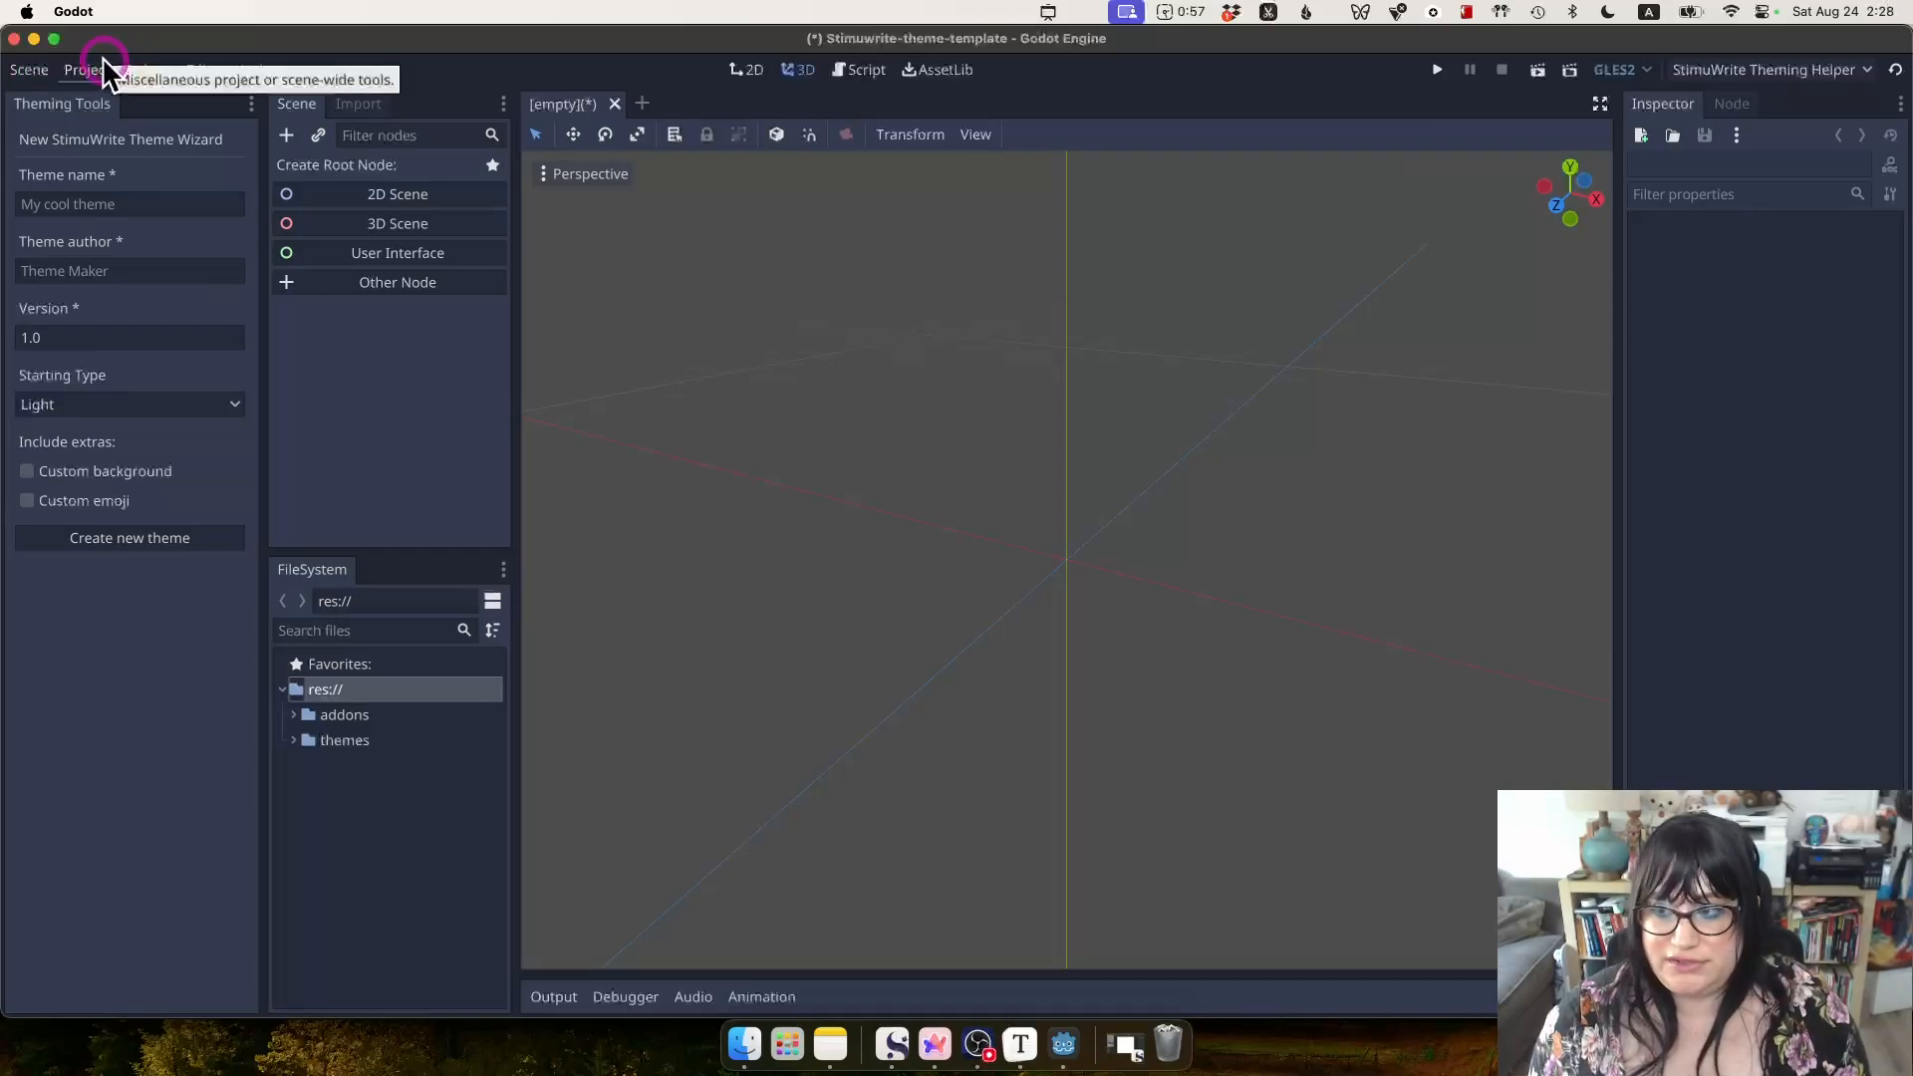
# Rename the project to "My StimuWrite themes" in the project settings.
pyautogui.click(104, 69)
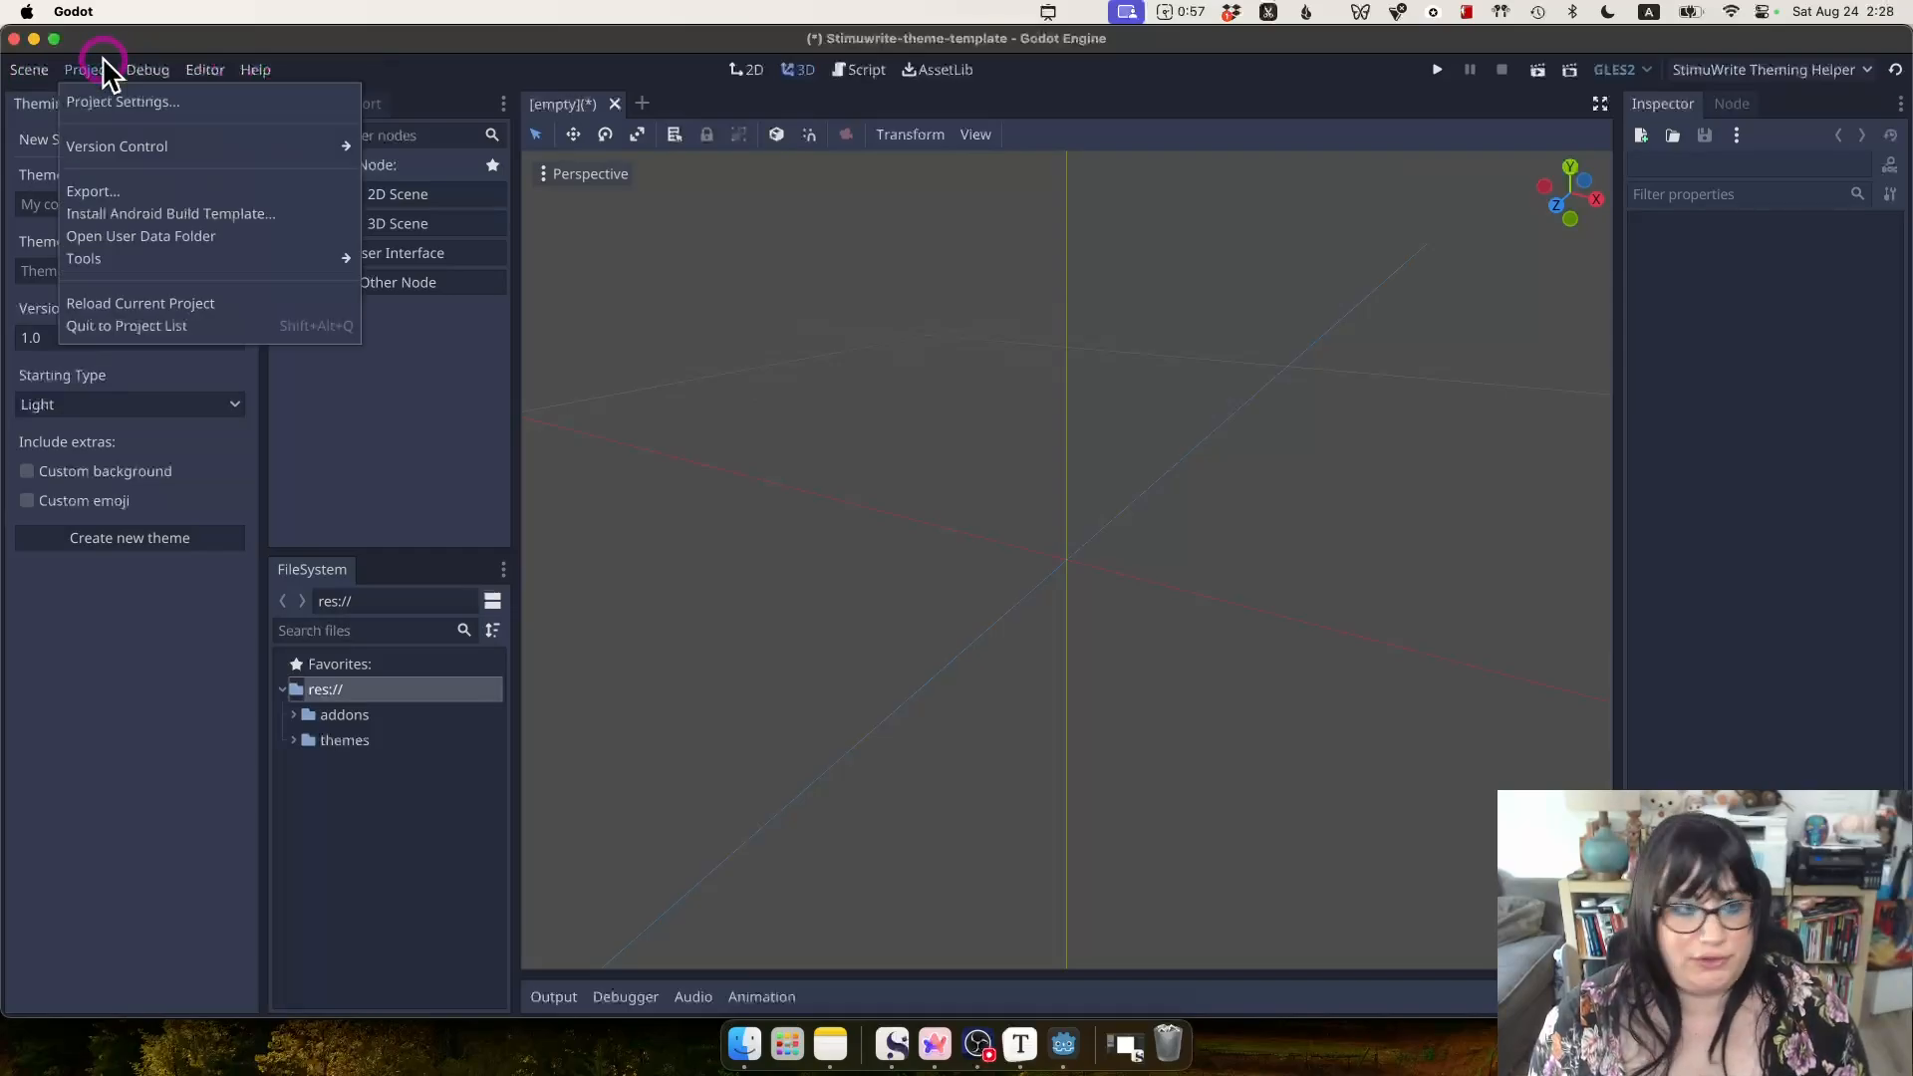
pyautogui.click(134, 104)
pyautogui.click(1099, 269)
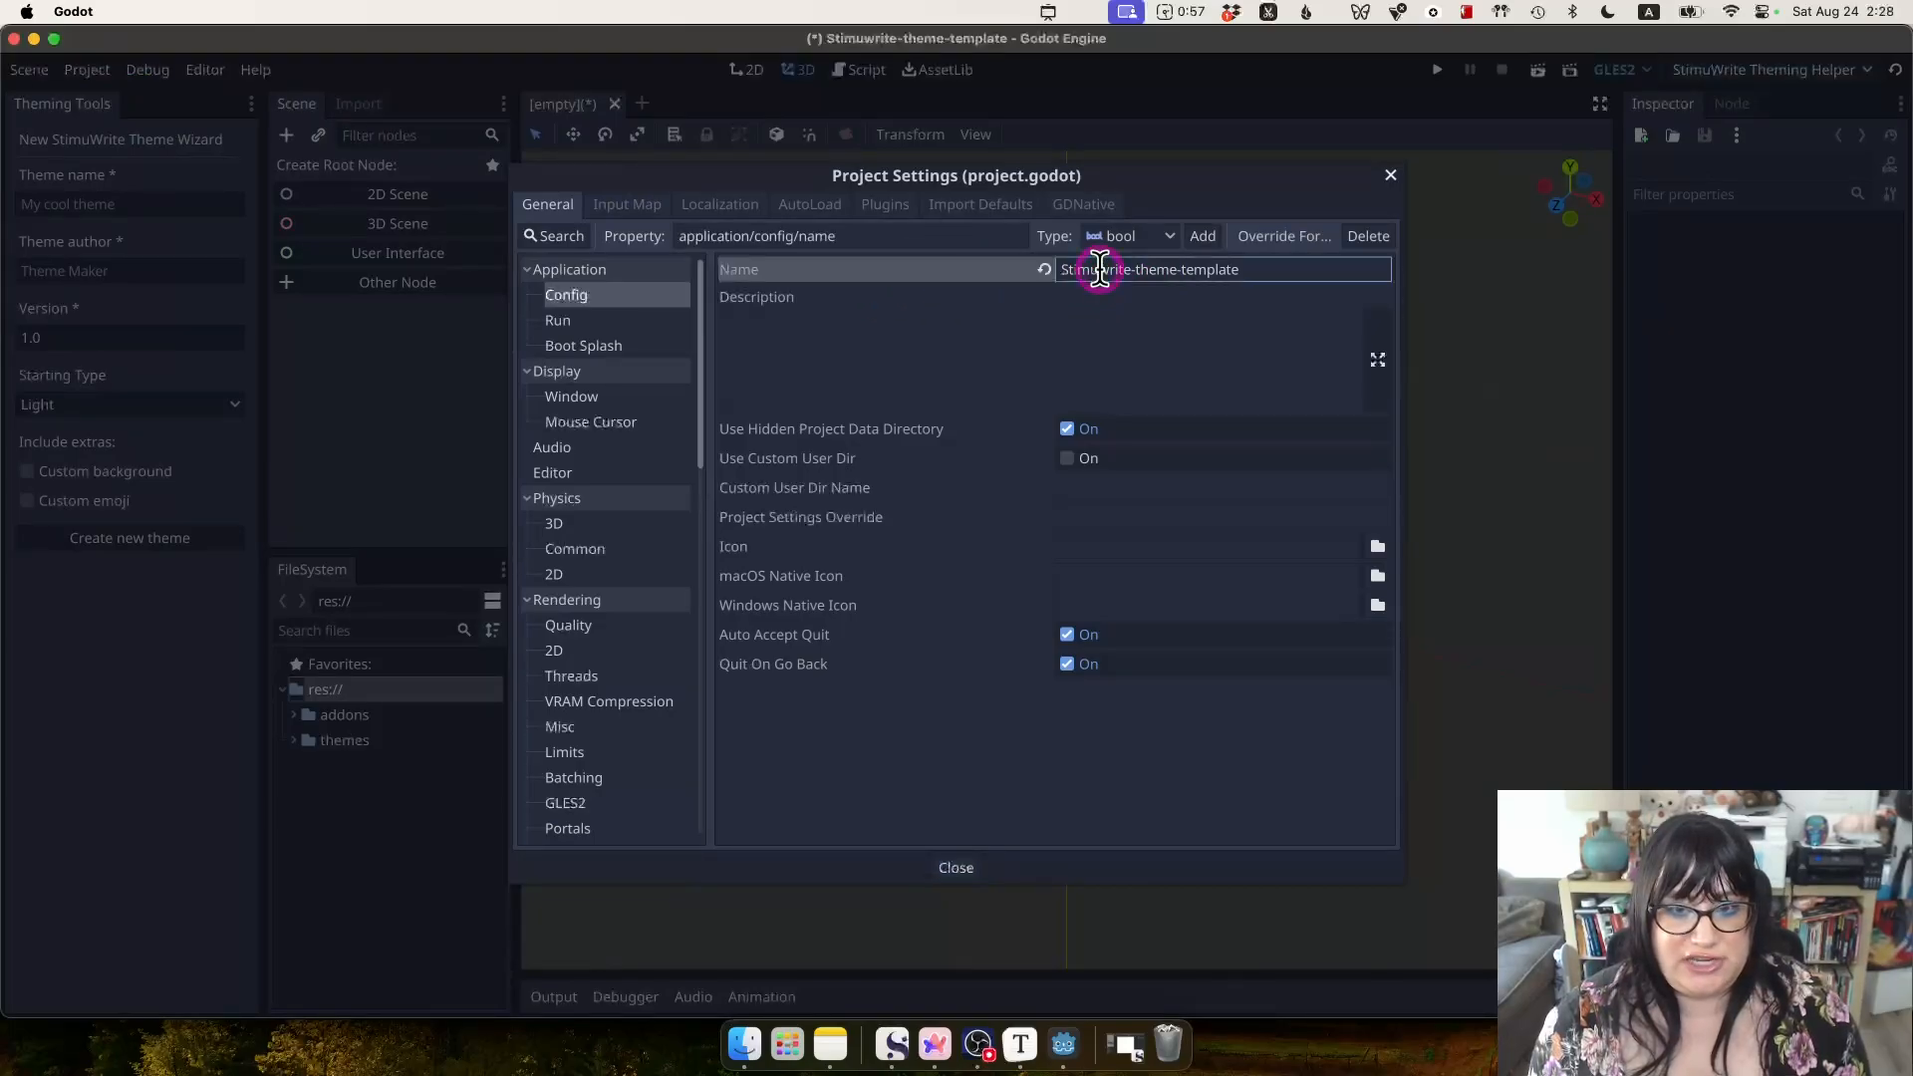
pyautogui.press('super+a')
pyautogui.write('My ')
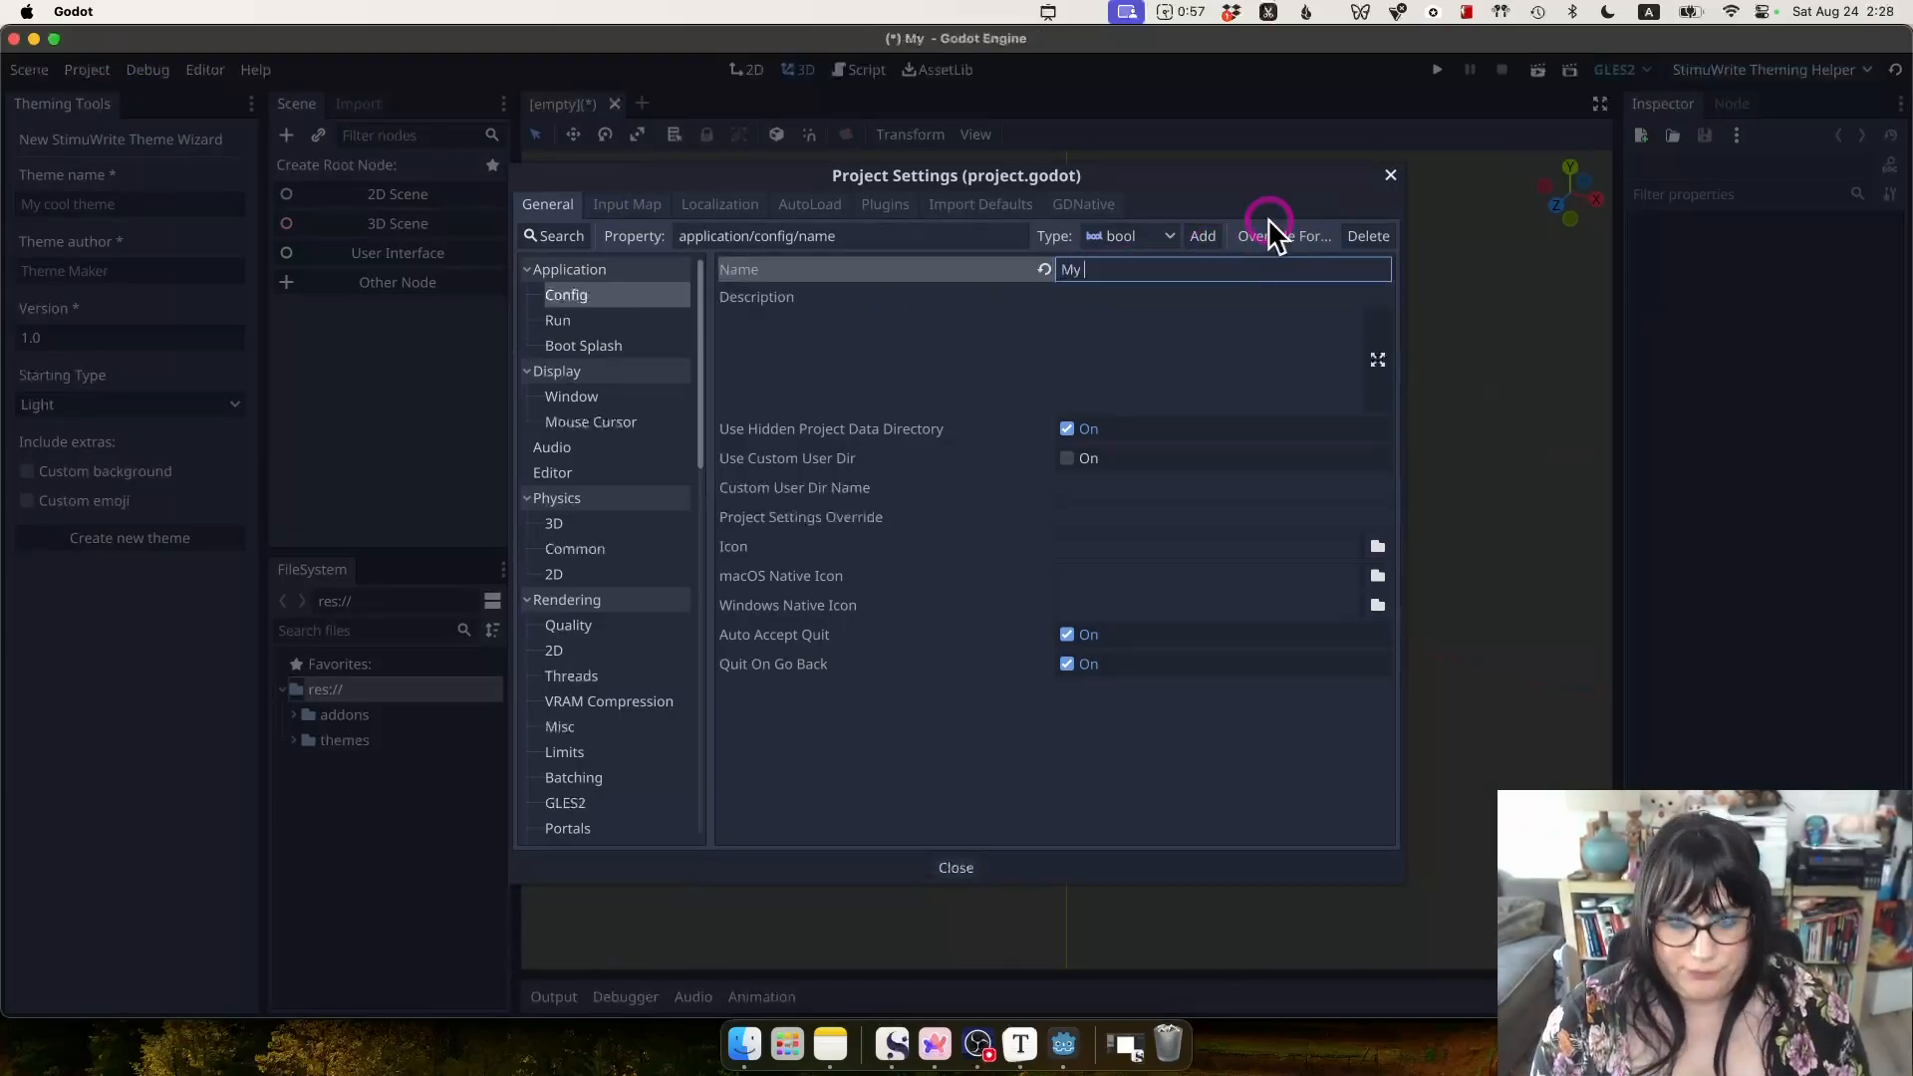
pyautogui.write('Stimu')
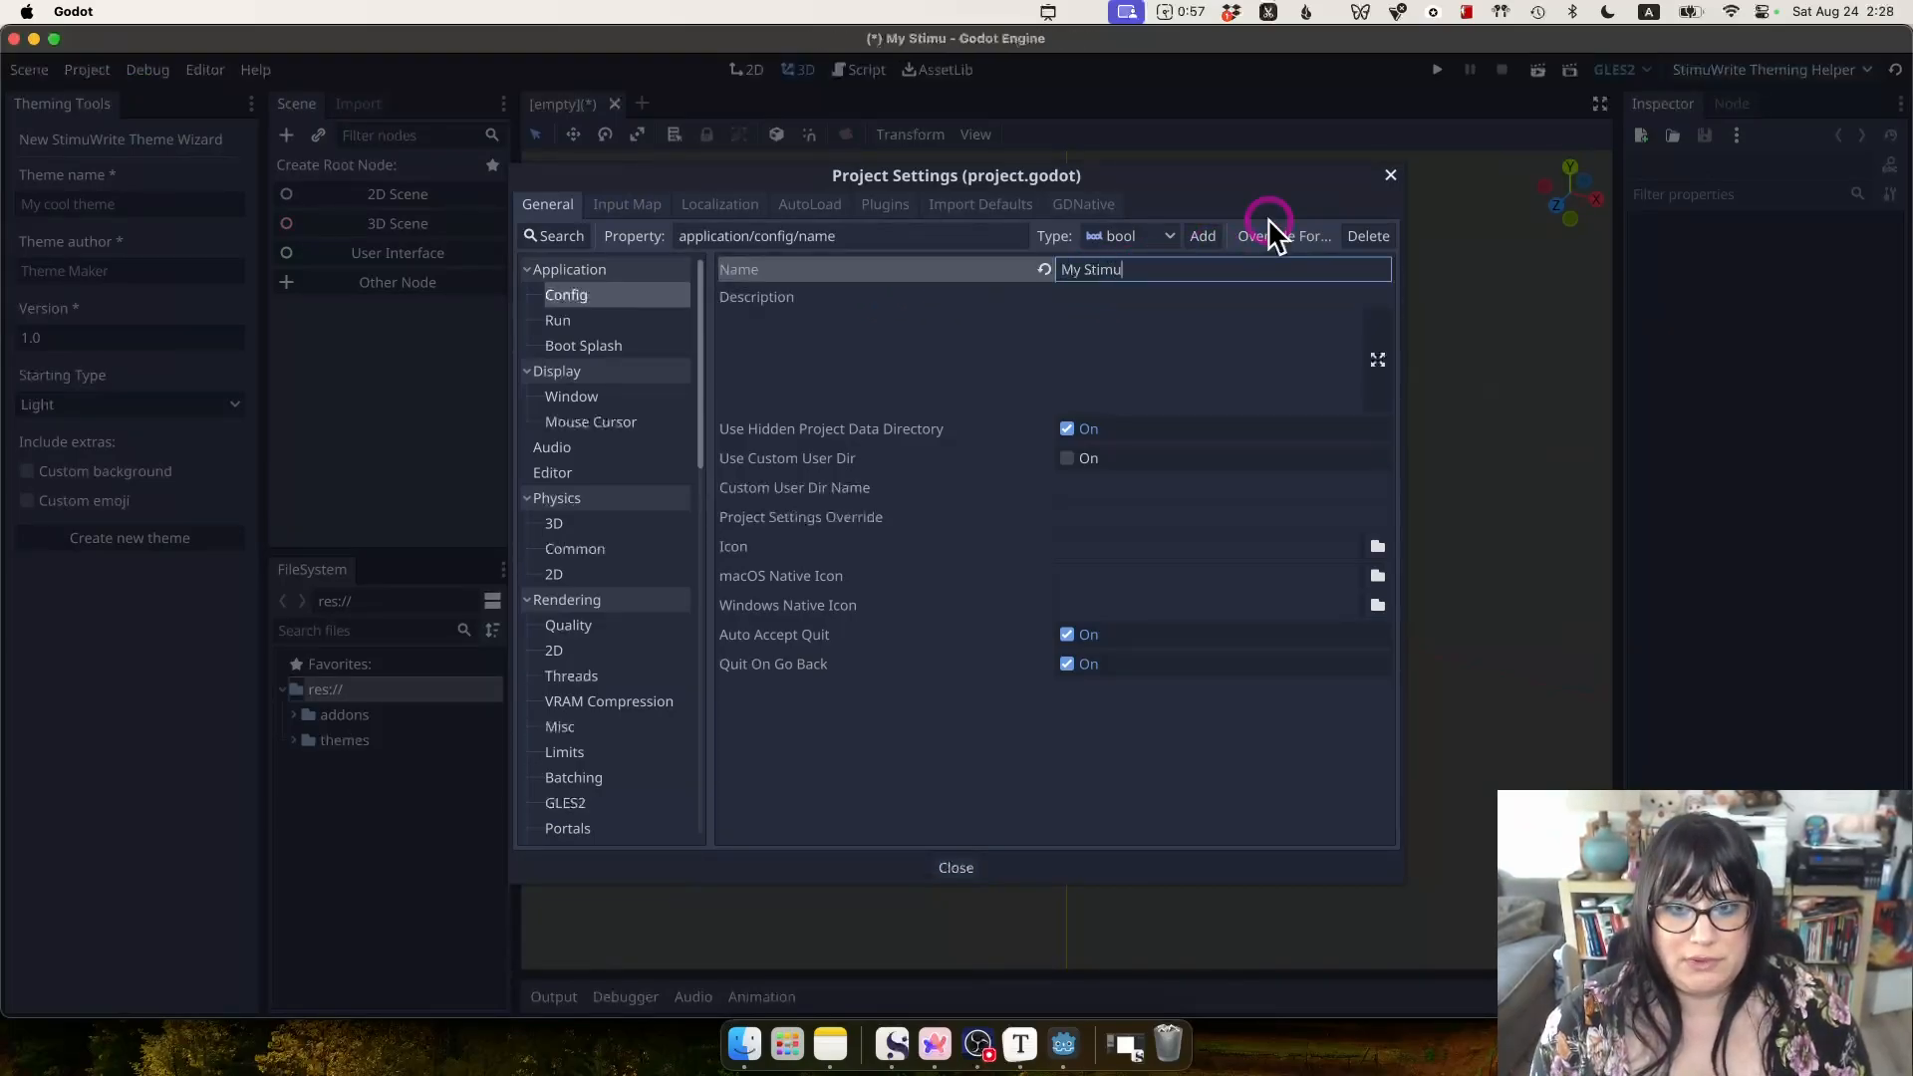
pyautogui.write('Write the')
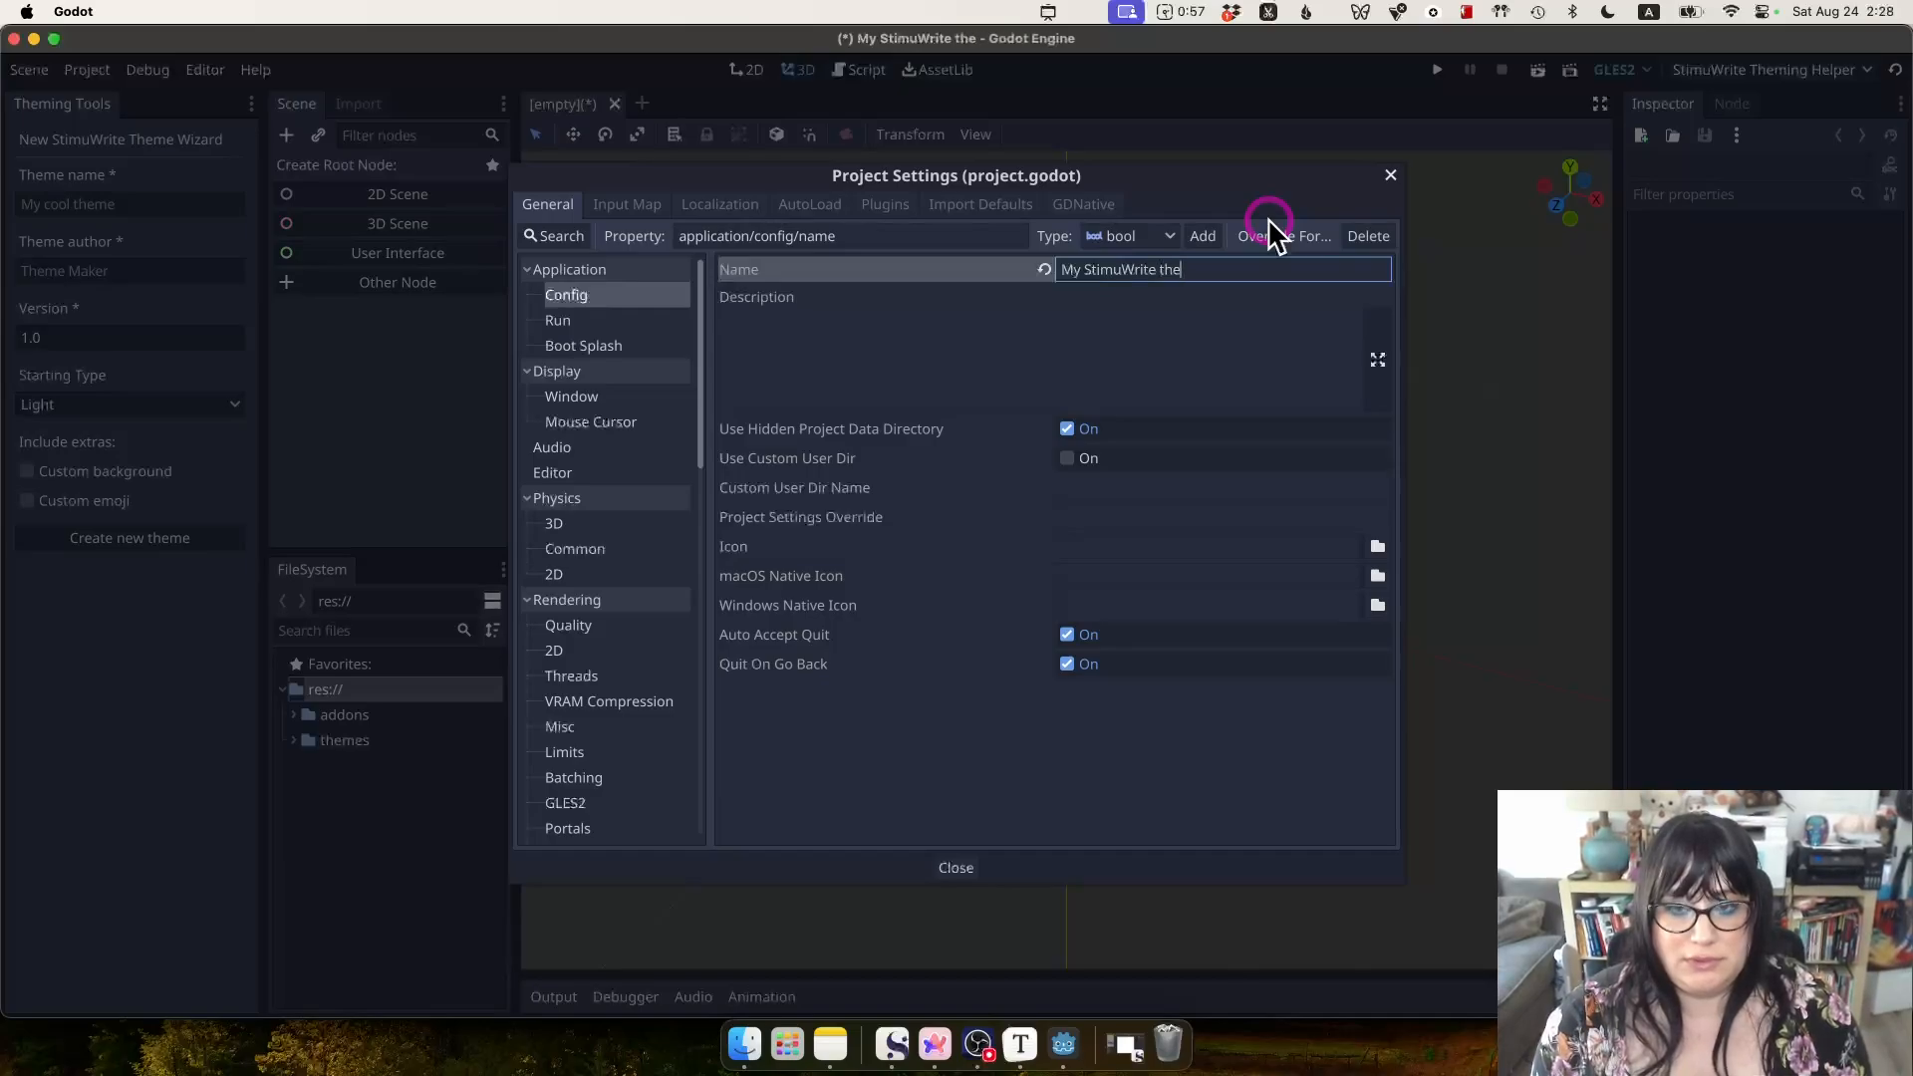
pyautogui.write('mes')
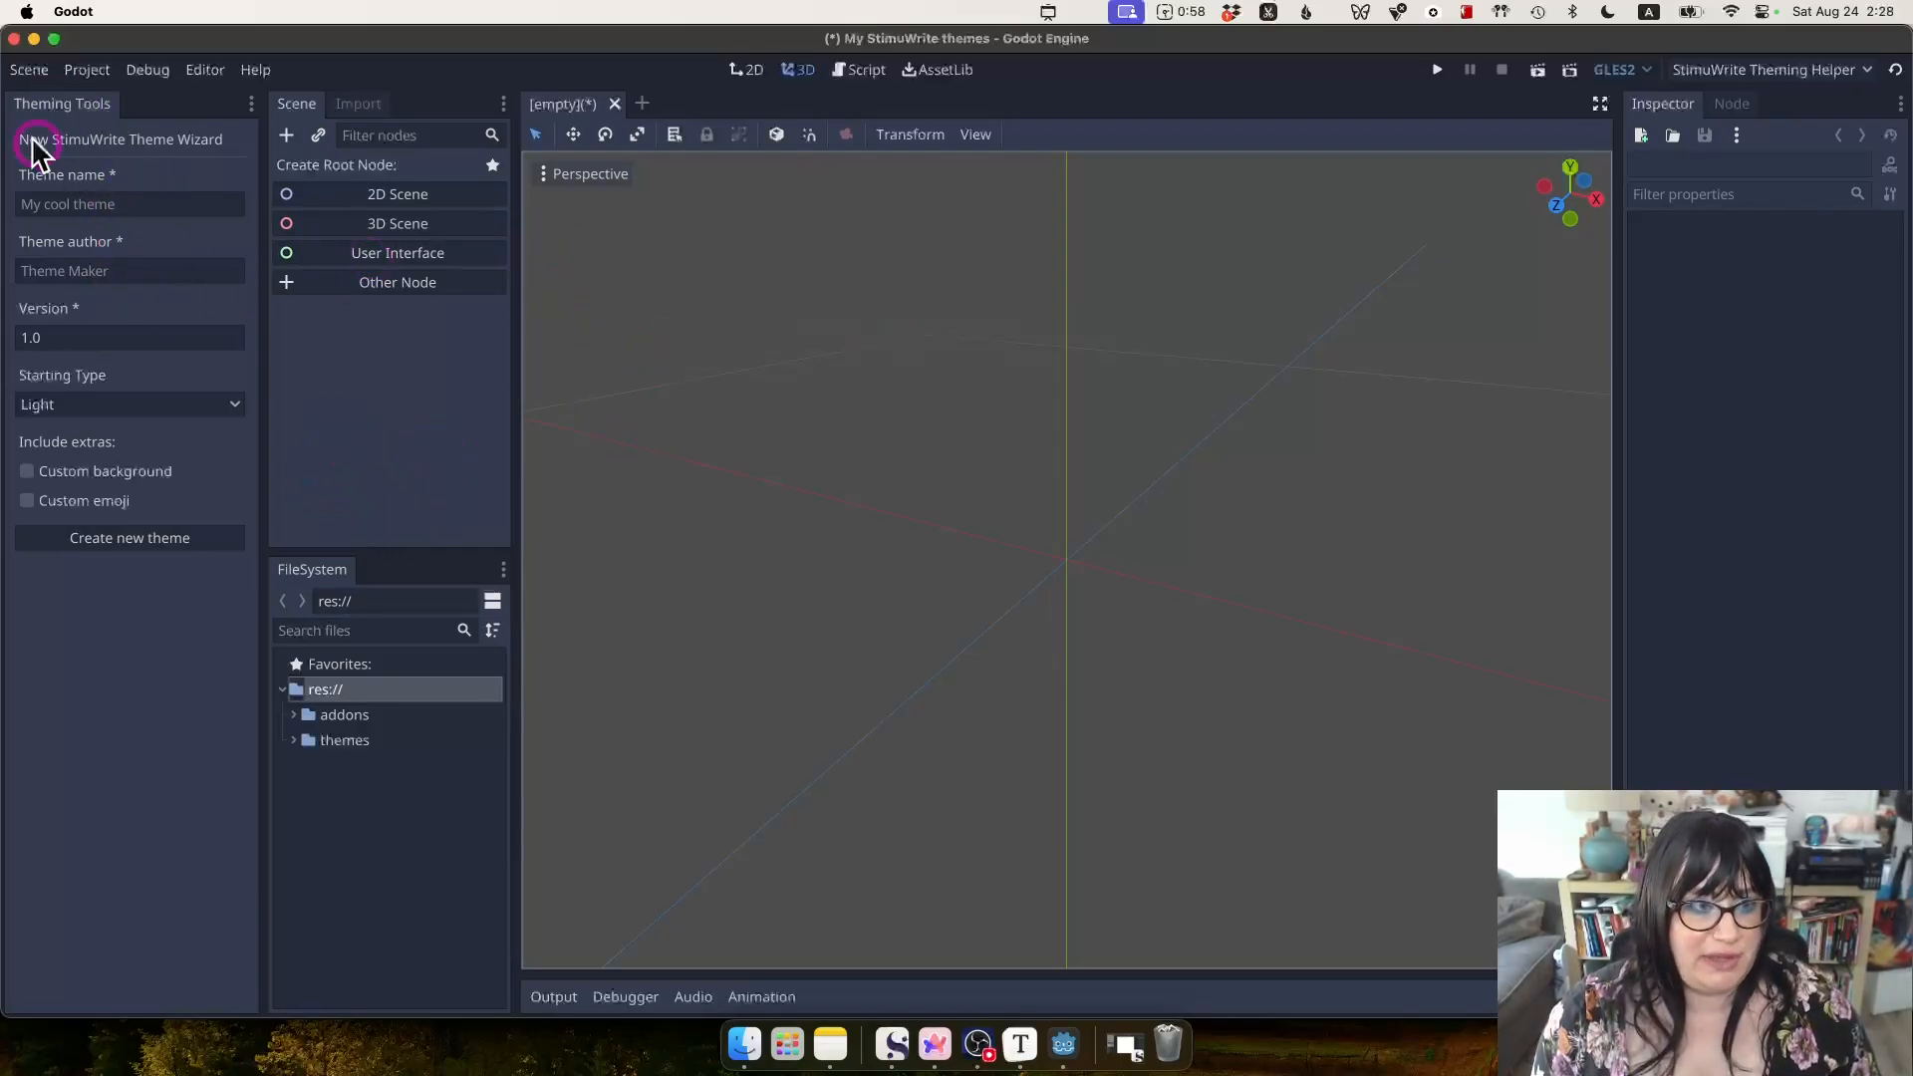
# Enter "Granny Theme" as the theme name and fill in the theme author's name in the theme wizard.
pyautogui.click(122, 212)
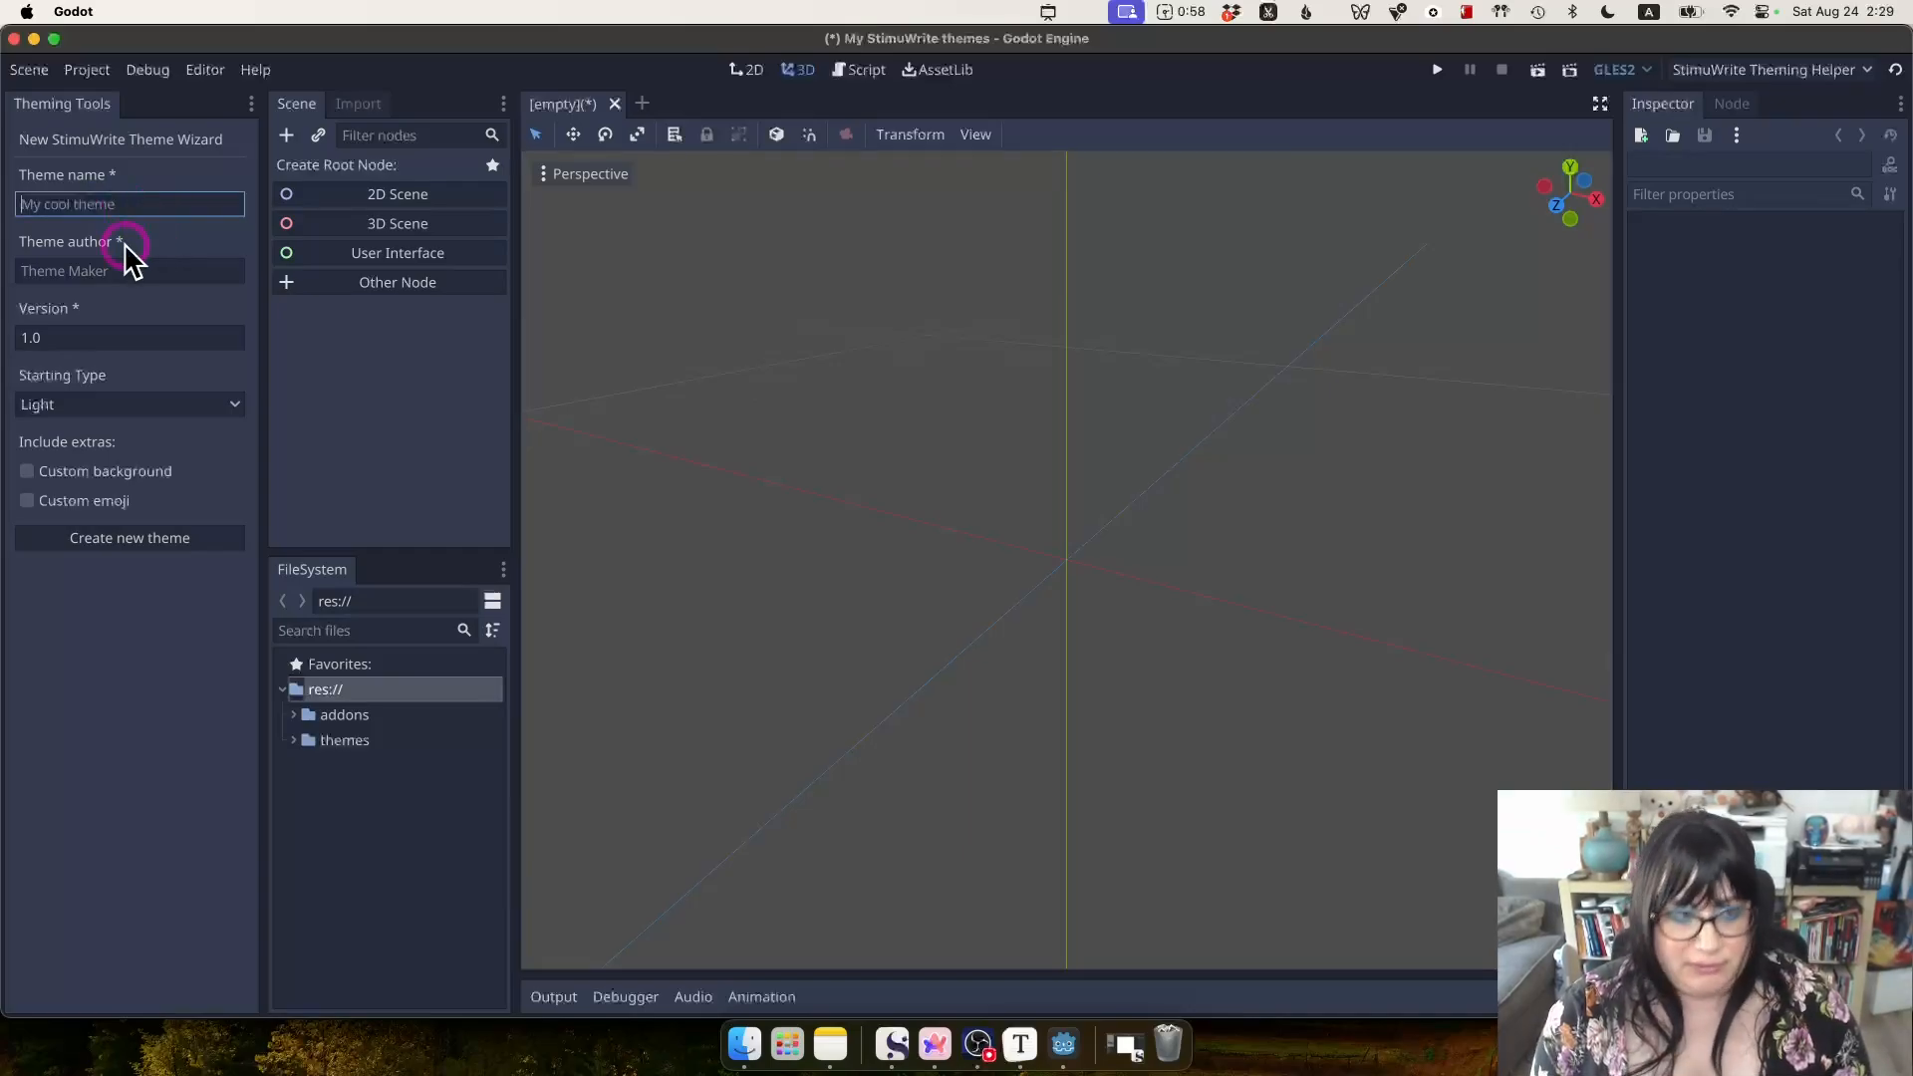
pyautogui.write('Granny Theme')
pyautogui.press('Tab')
pyautogui.write('E')
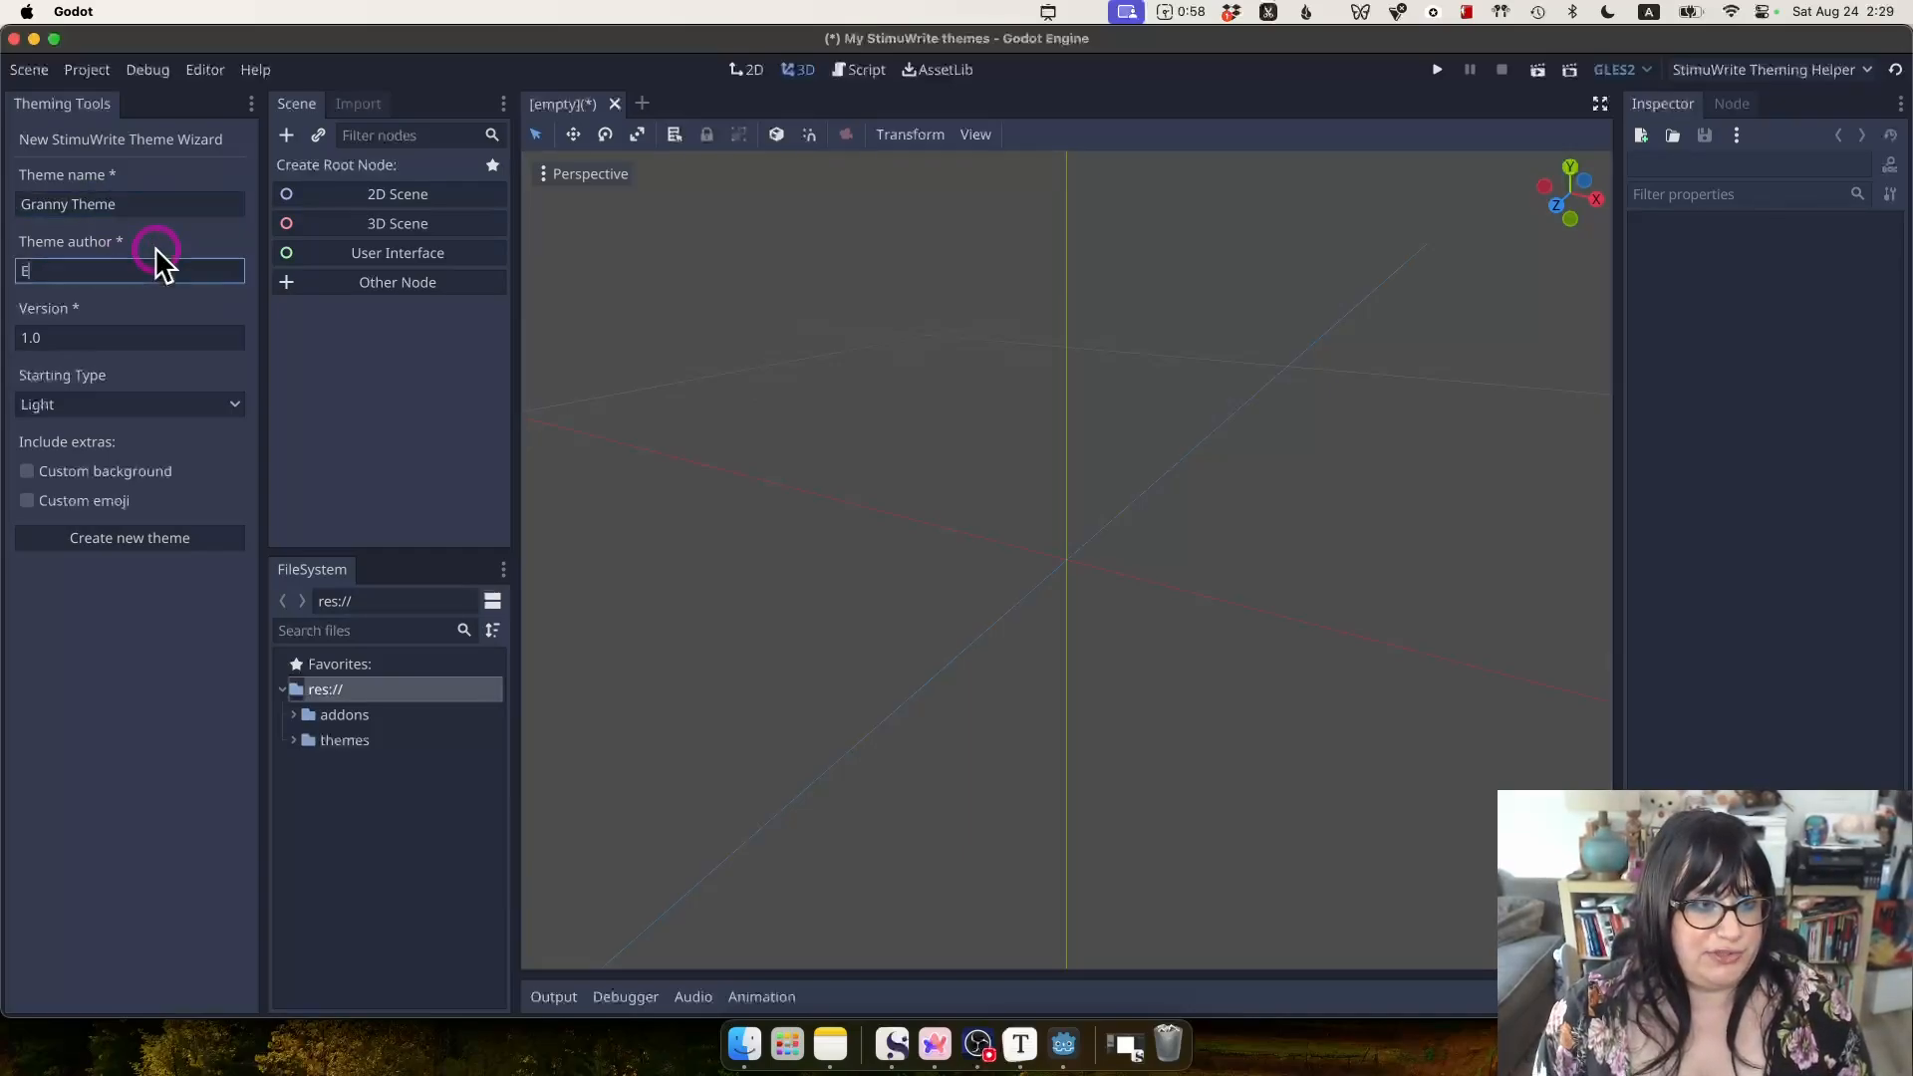
pyautogui.write('ve')
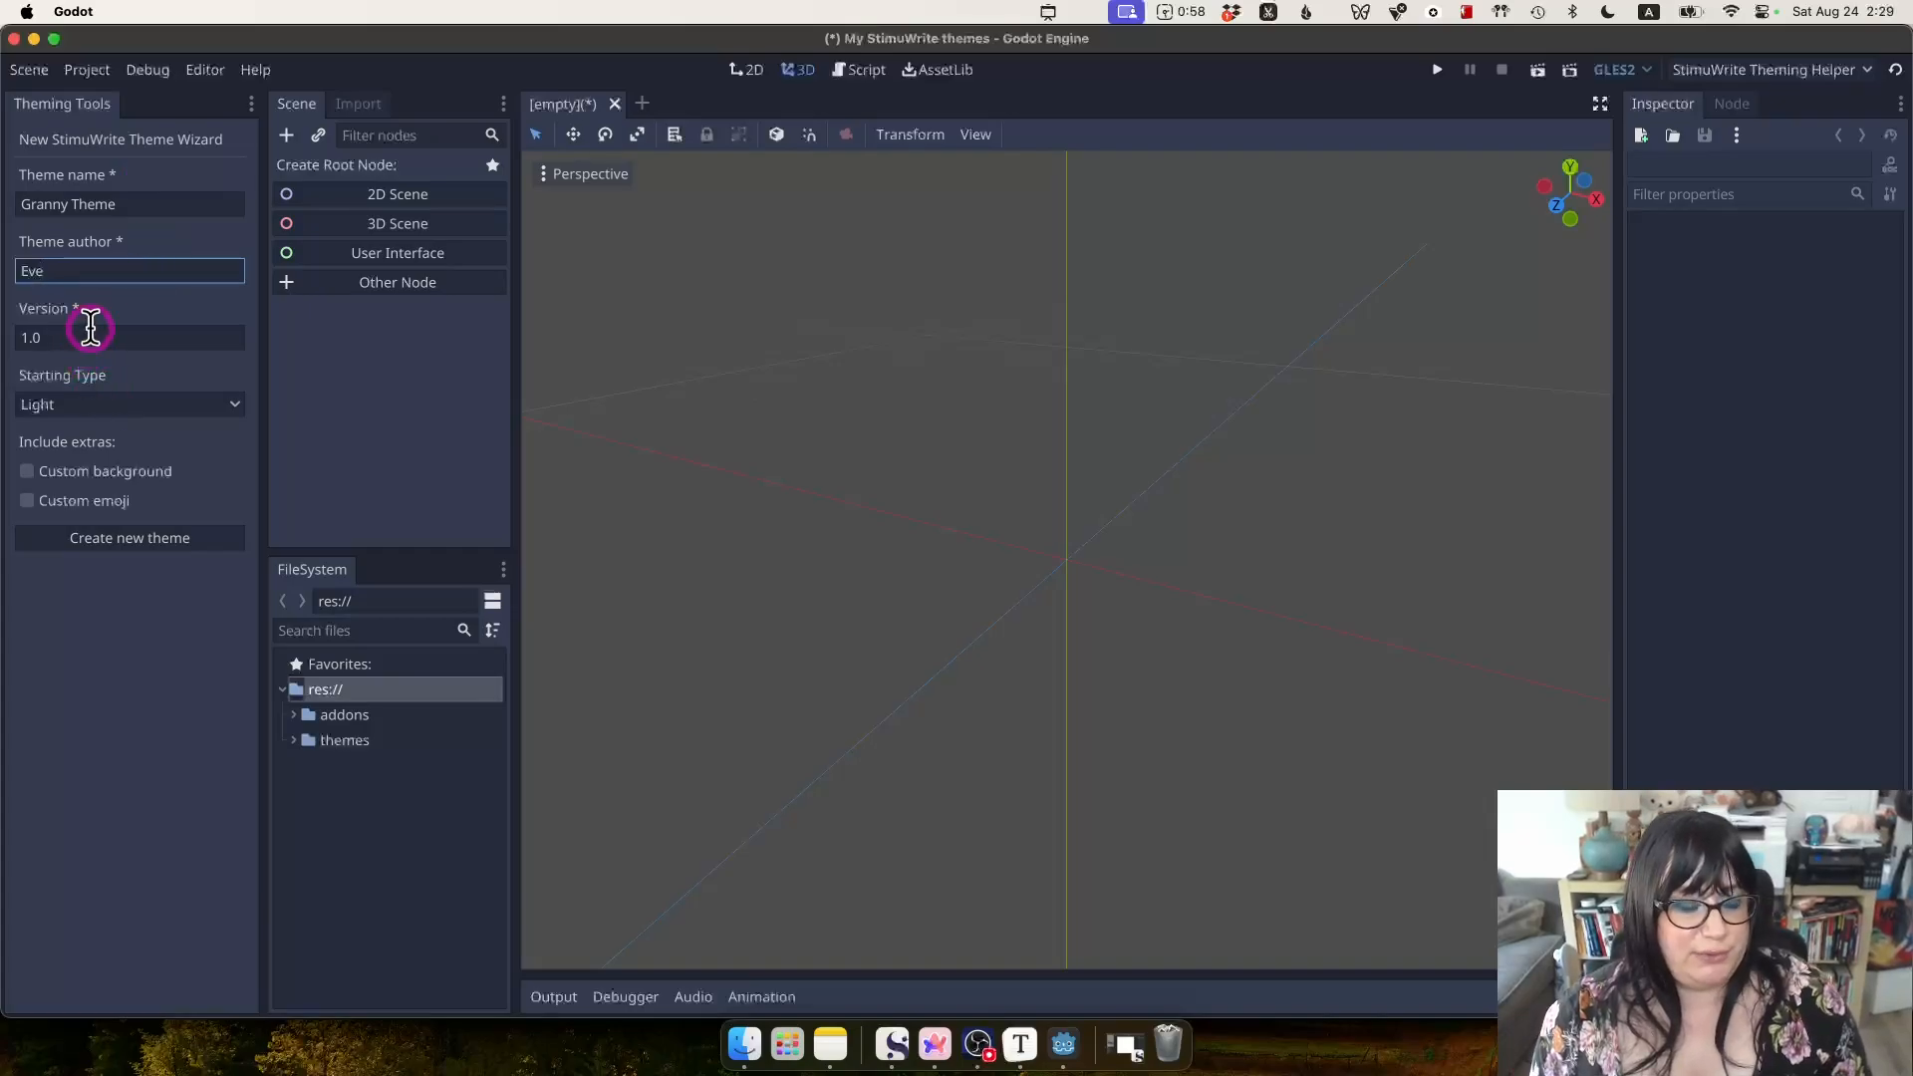
# Keep version 1.0 and the Light starting type, and include the custom background and custom emoji extras.
pyautogui.click(137, 335)
pyautogui.click(172, 345)
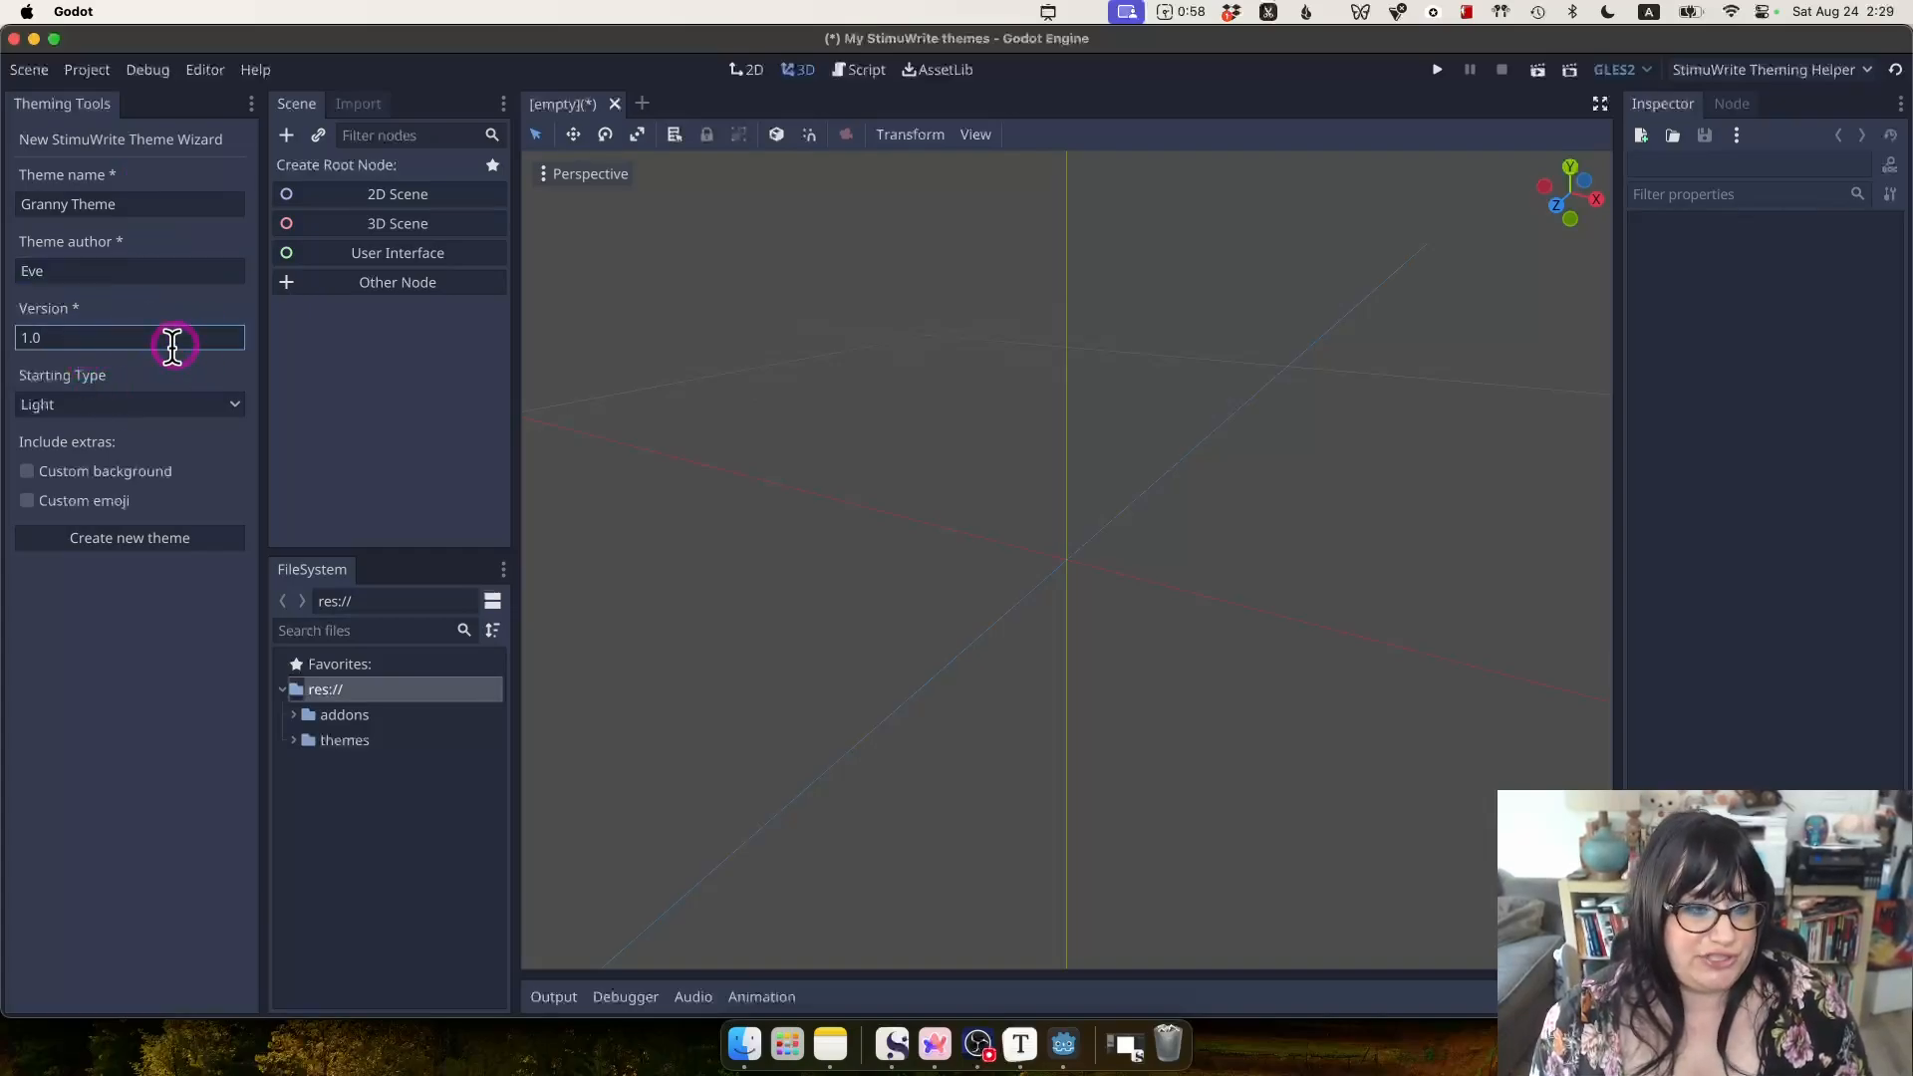
pyautogui.click(201, 406)
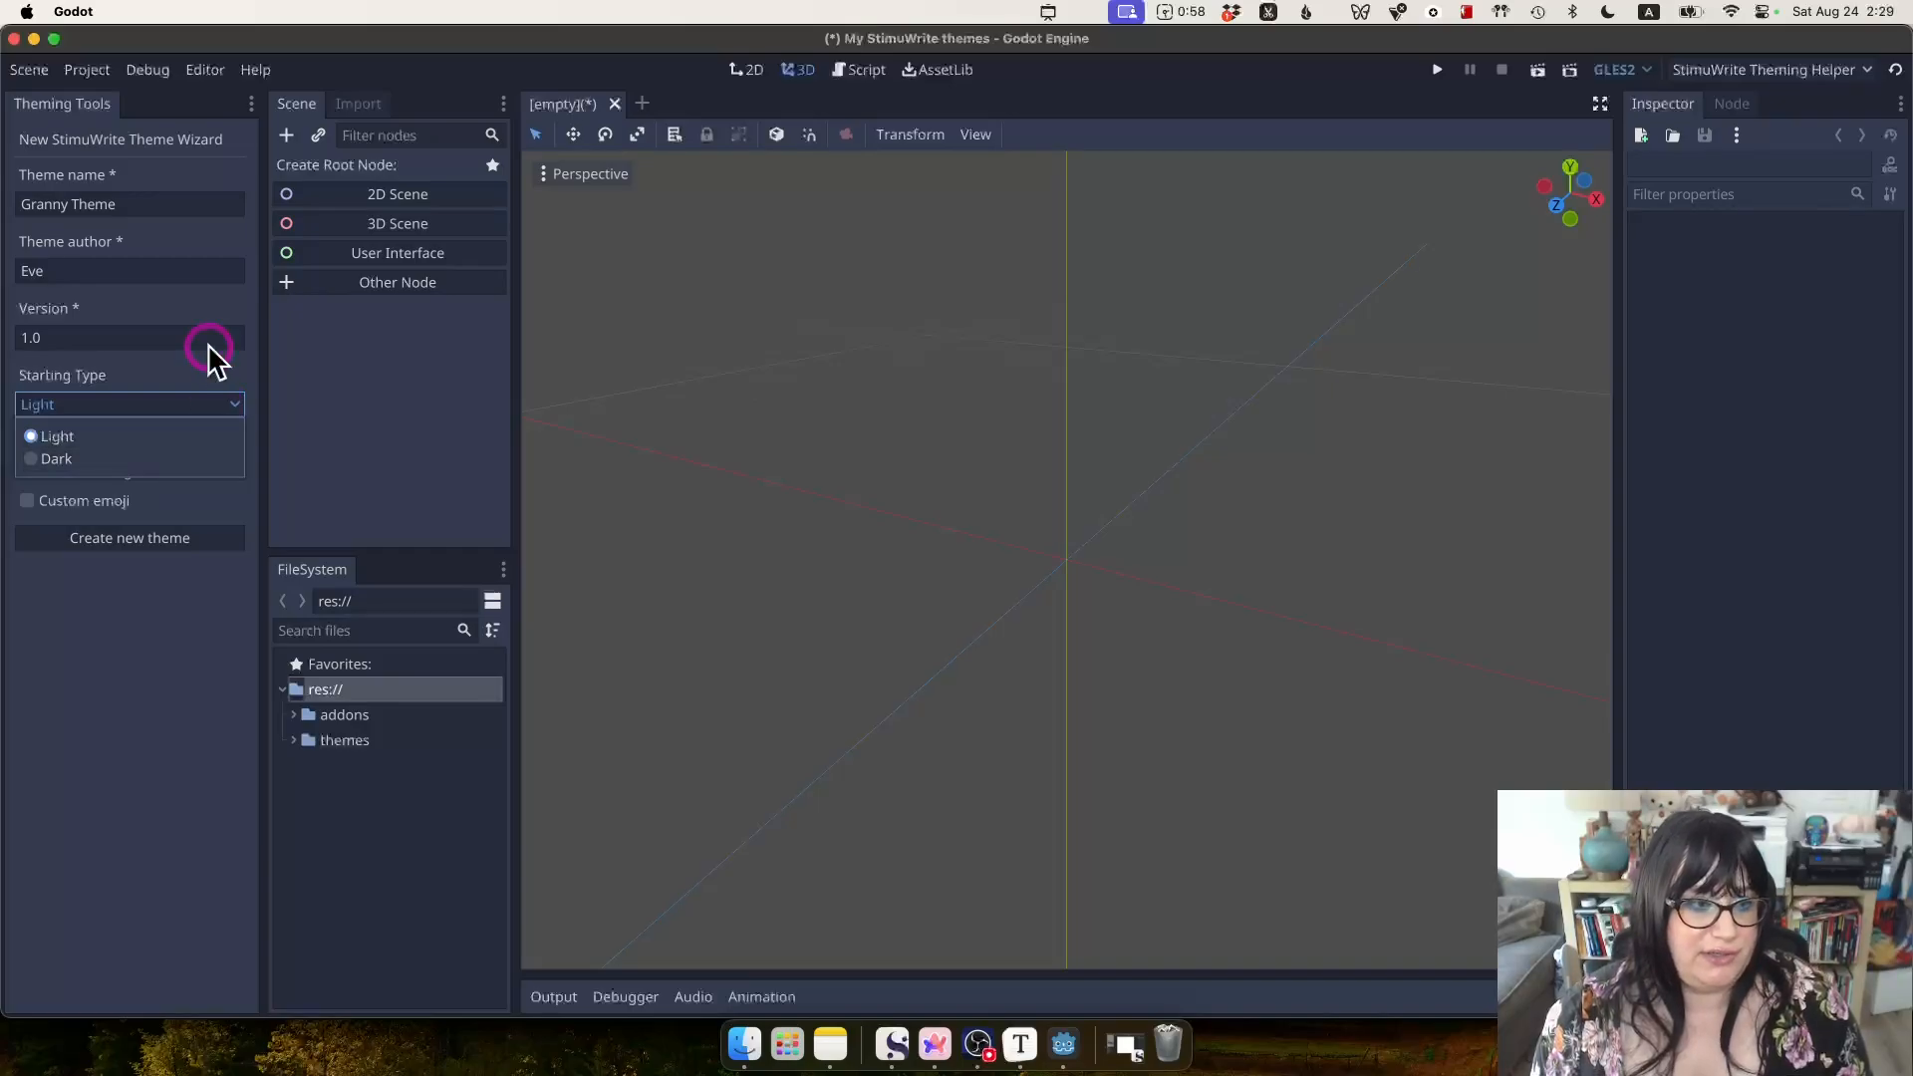
pyautogui.click(183, 366)
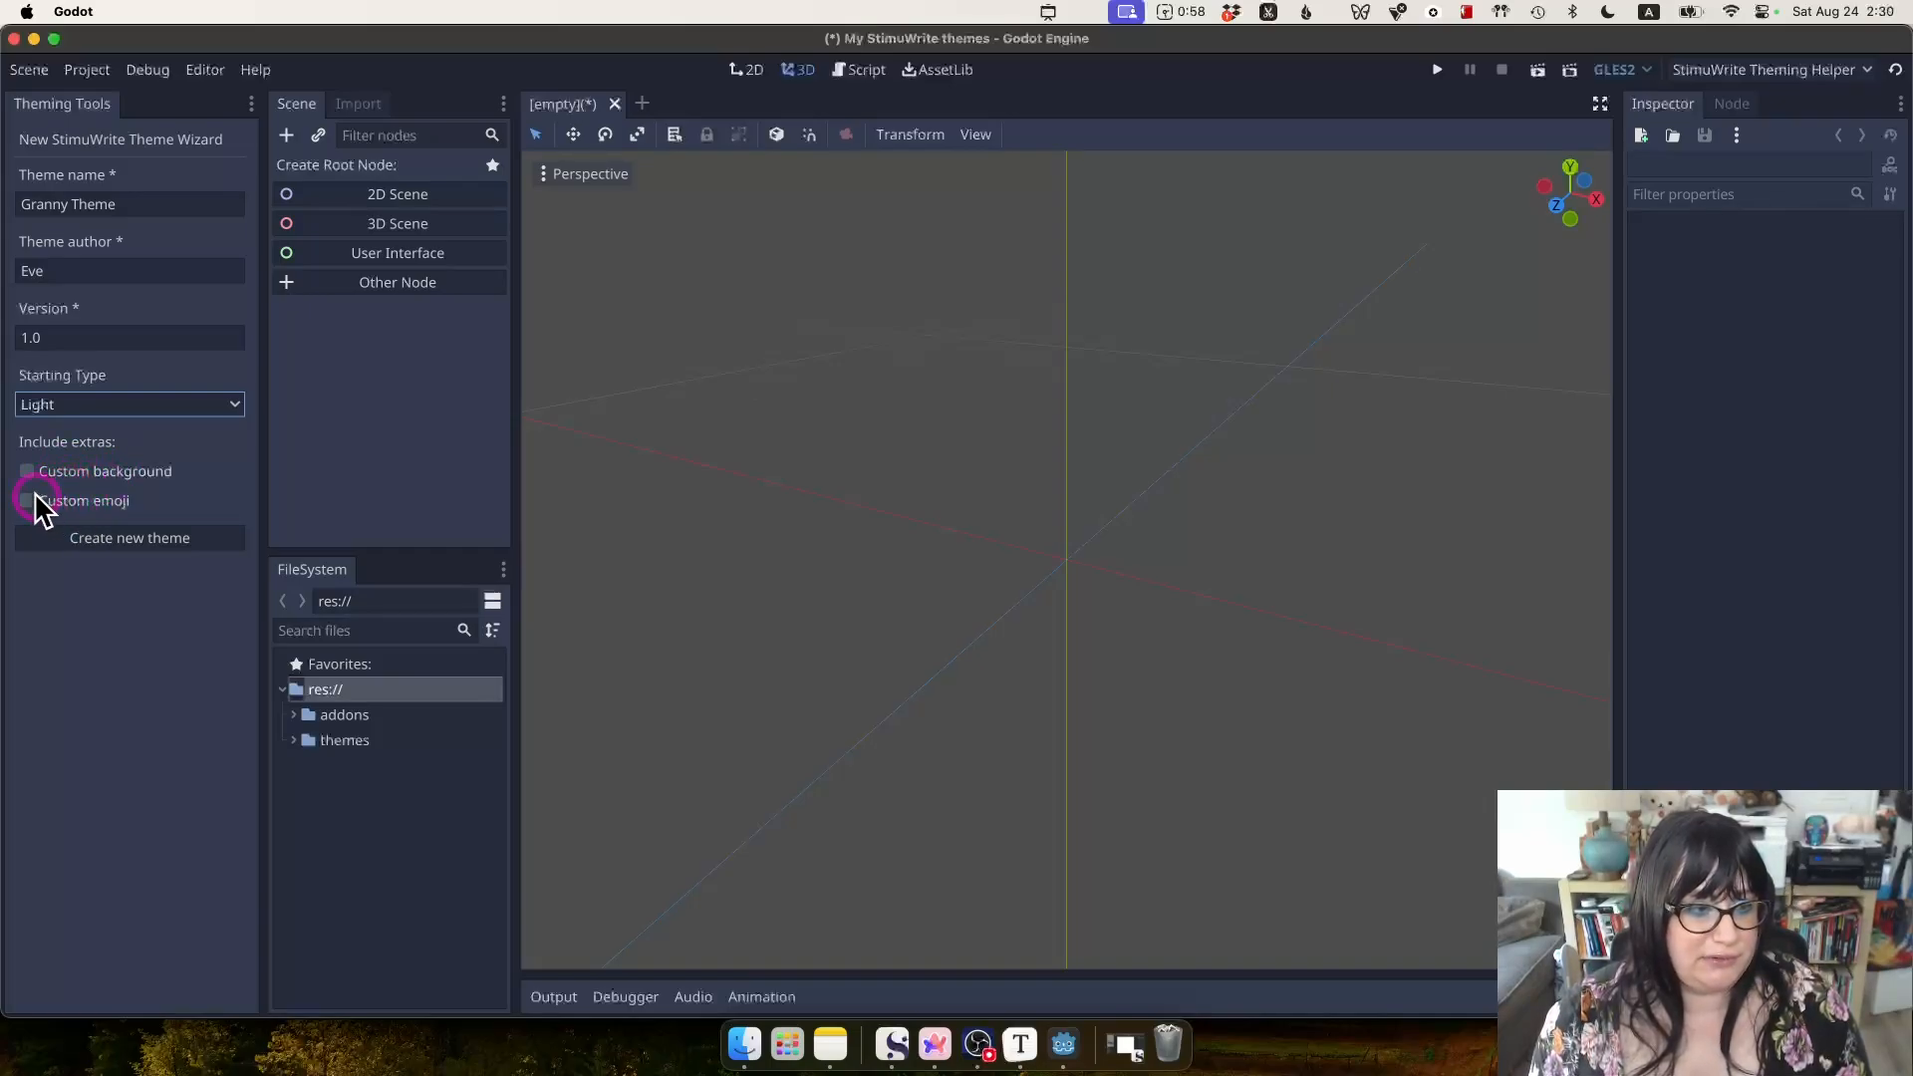
pyautogui.click(209, 468)
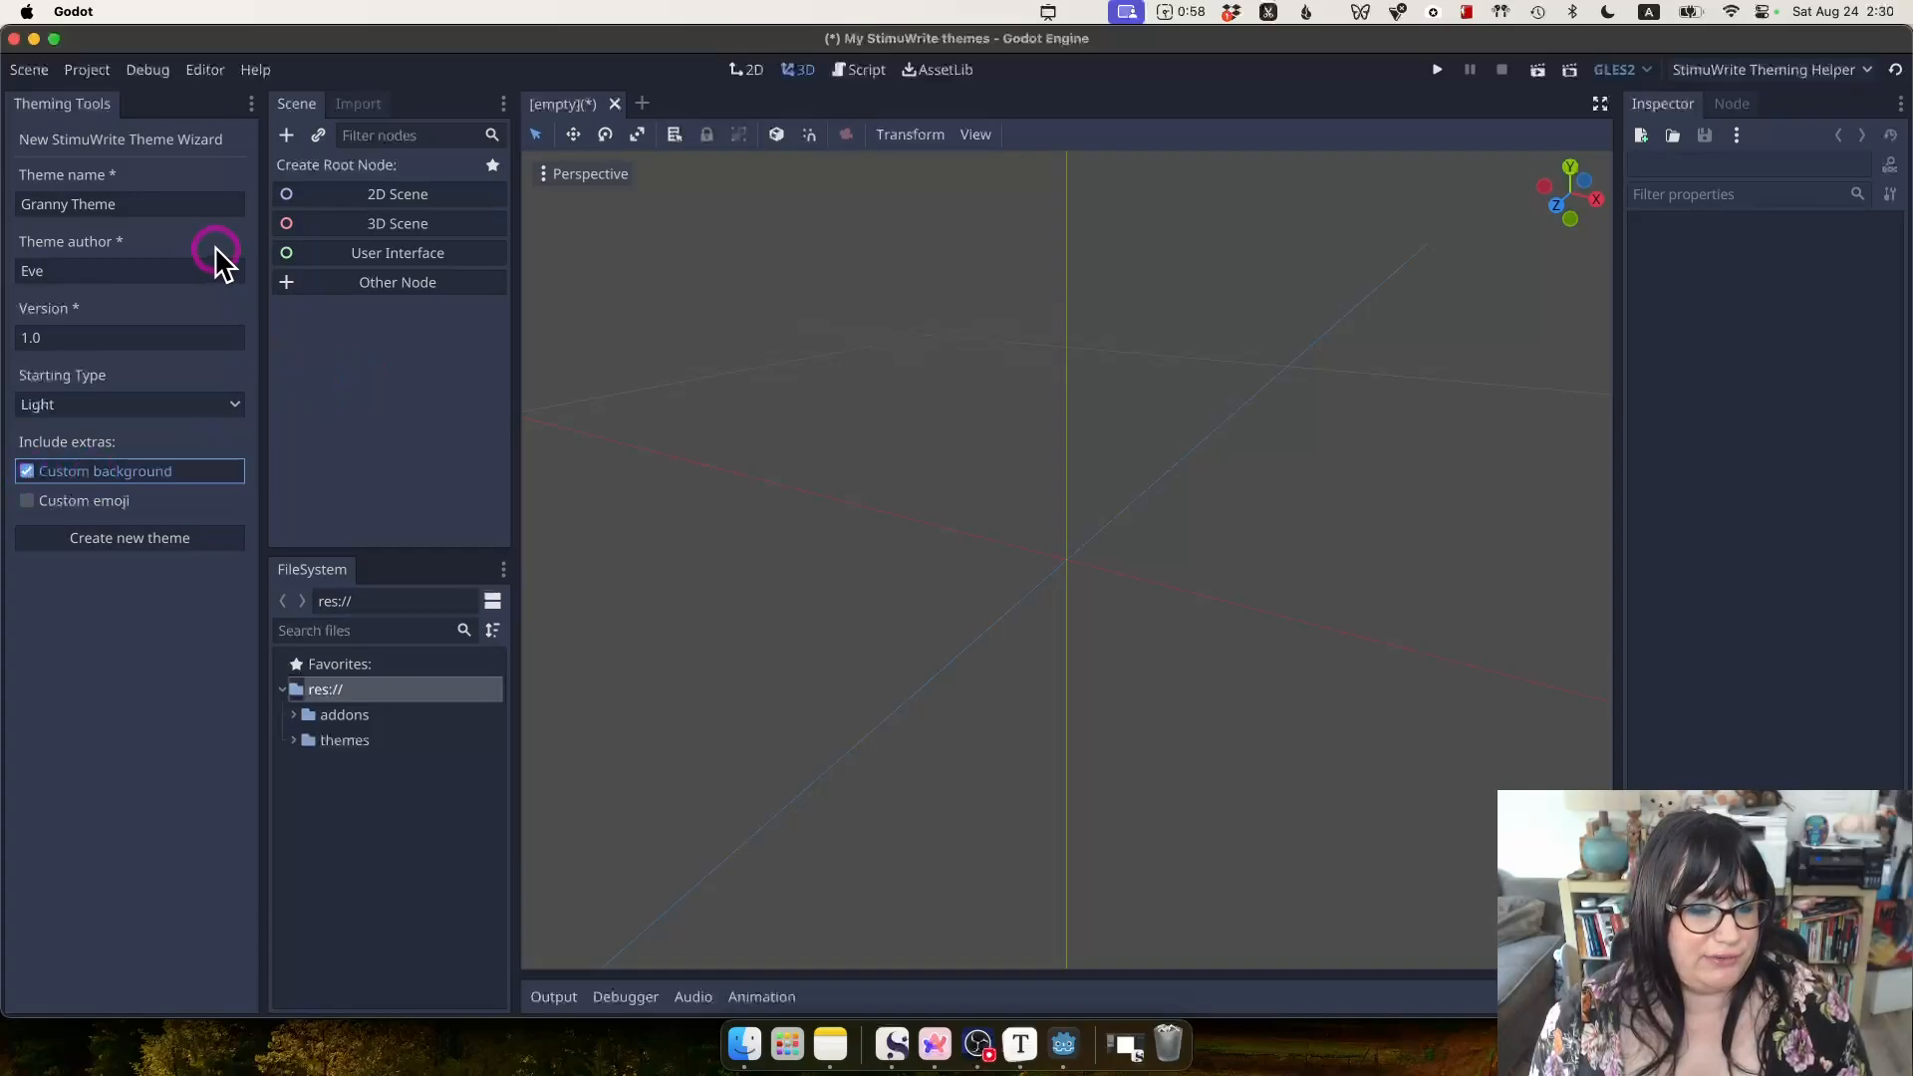
pyautogui.click(26, 501)
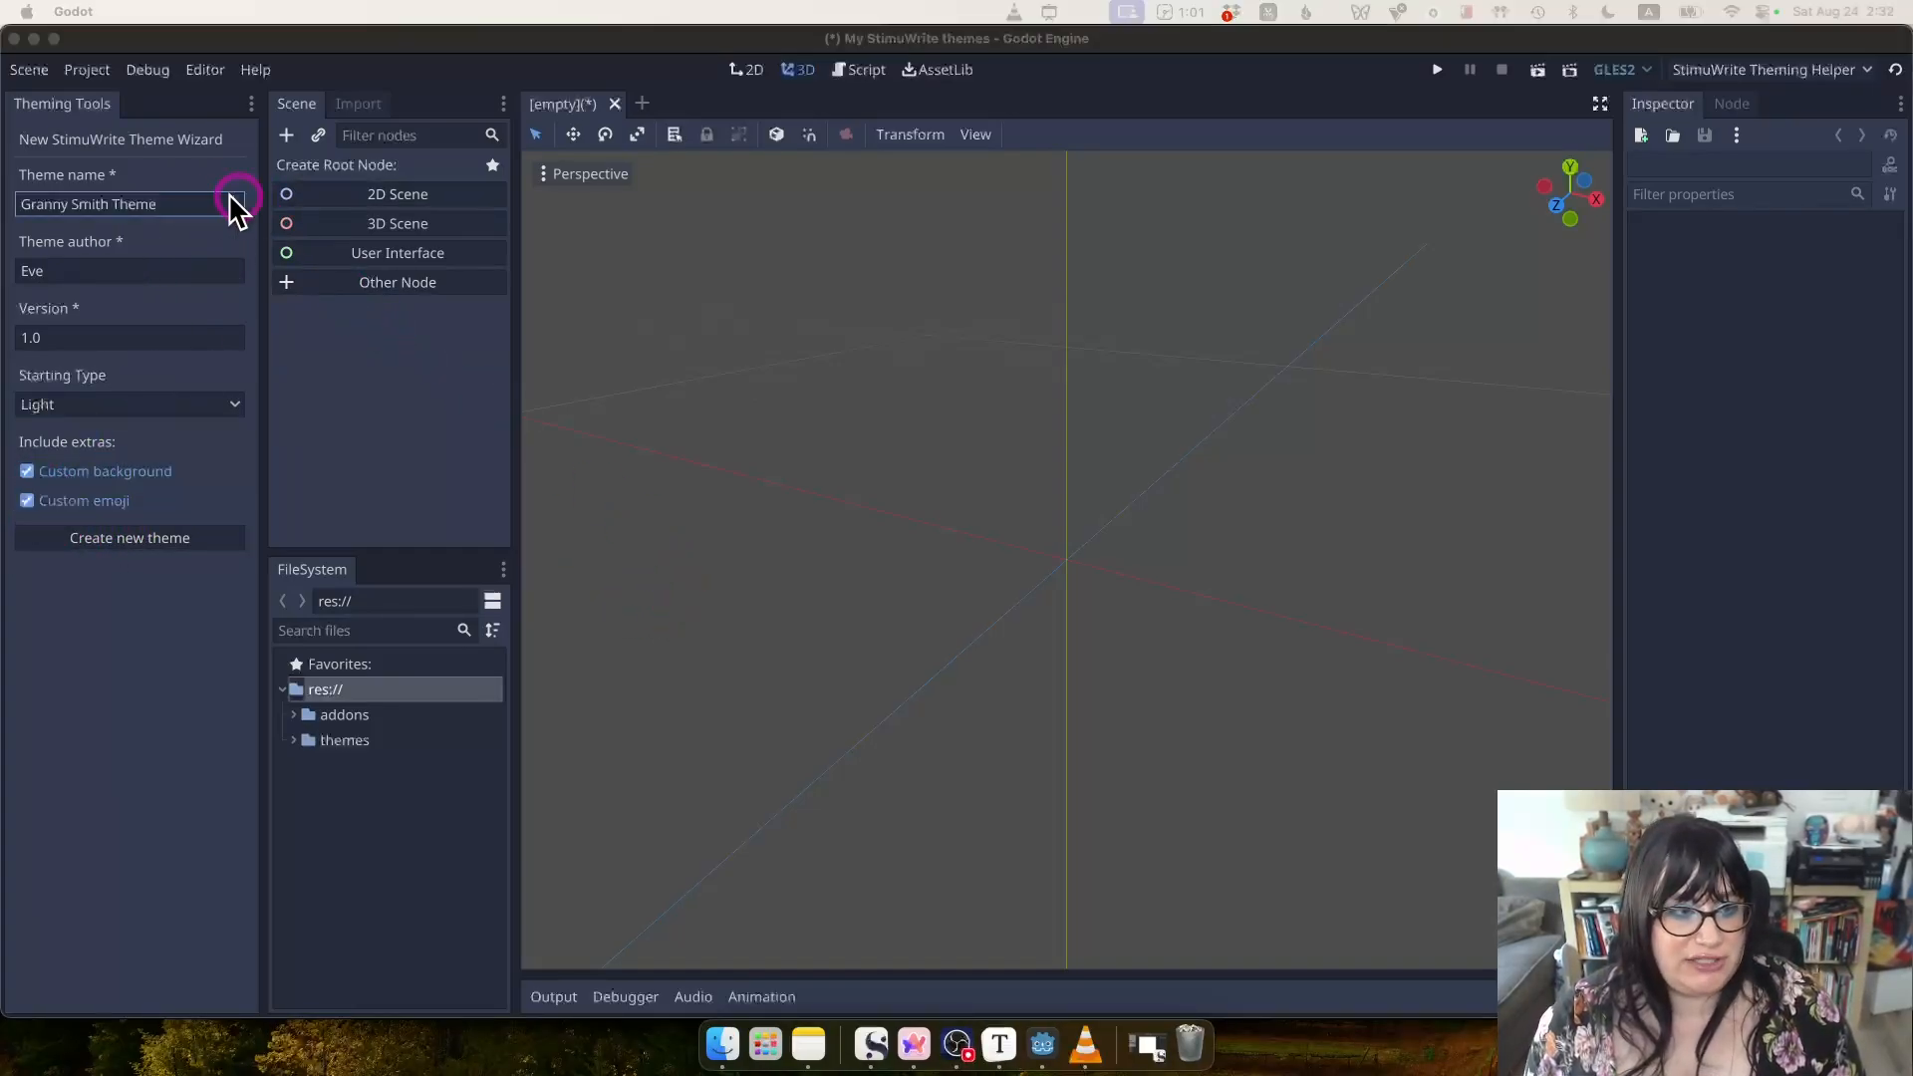
# Change the theme name to "Demo Theme" and create the new theme.
pyautogui.click(195, 197)
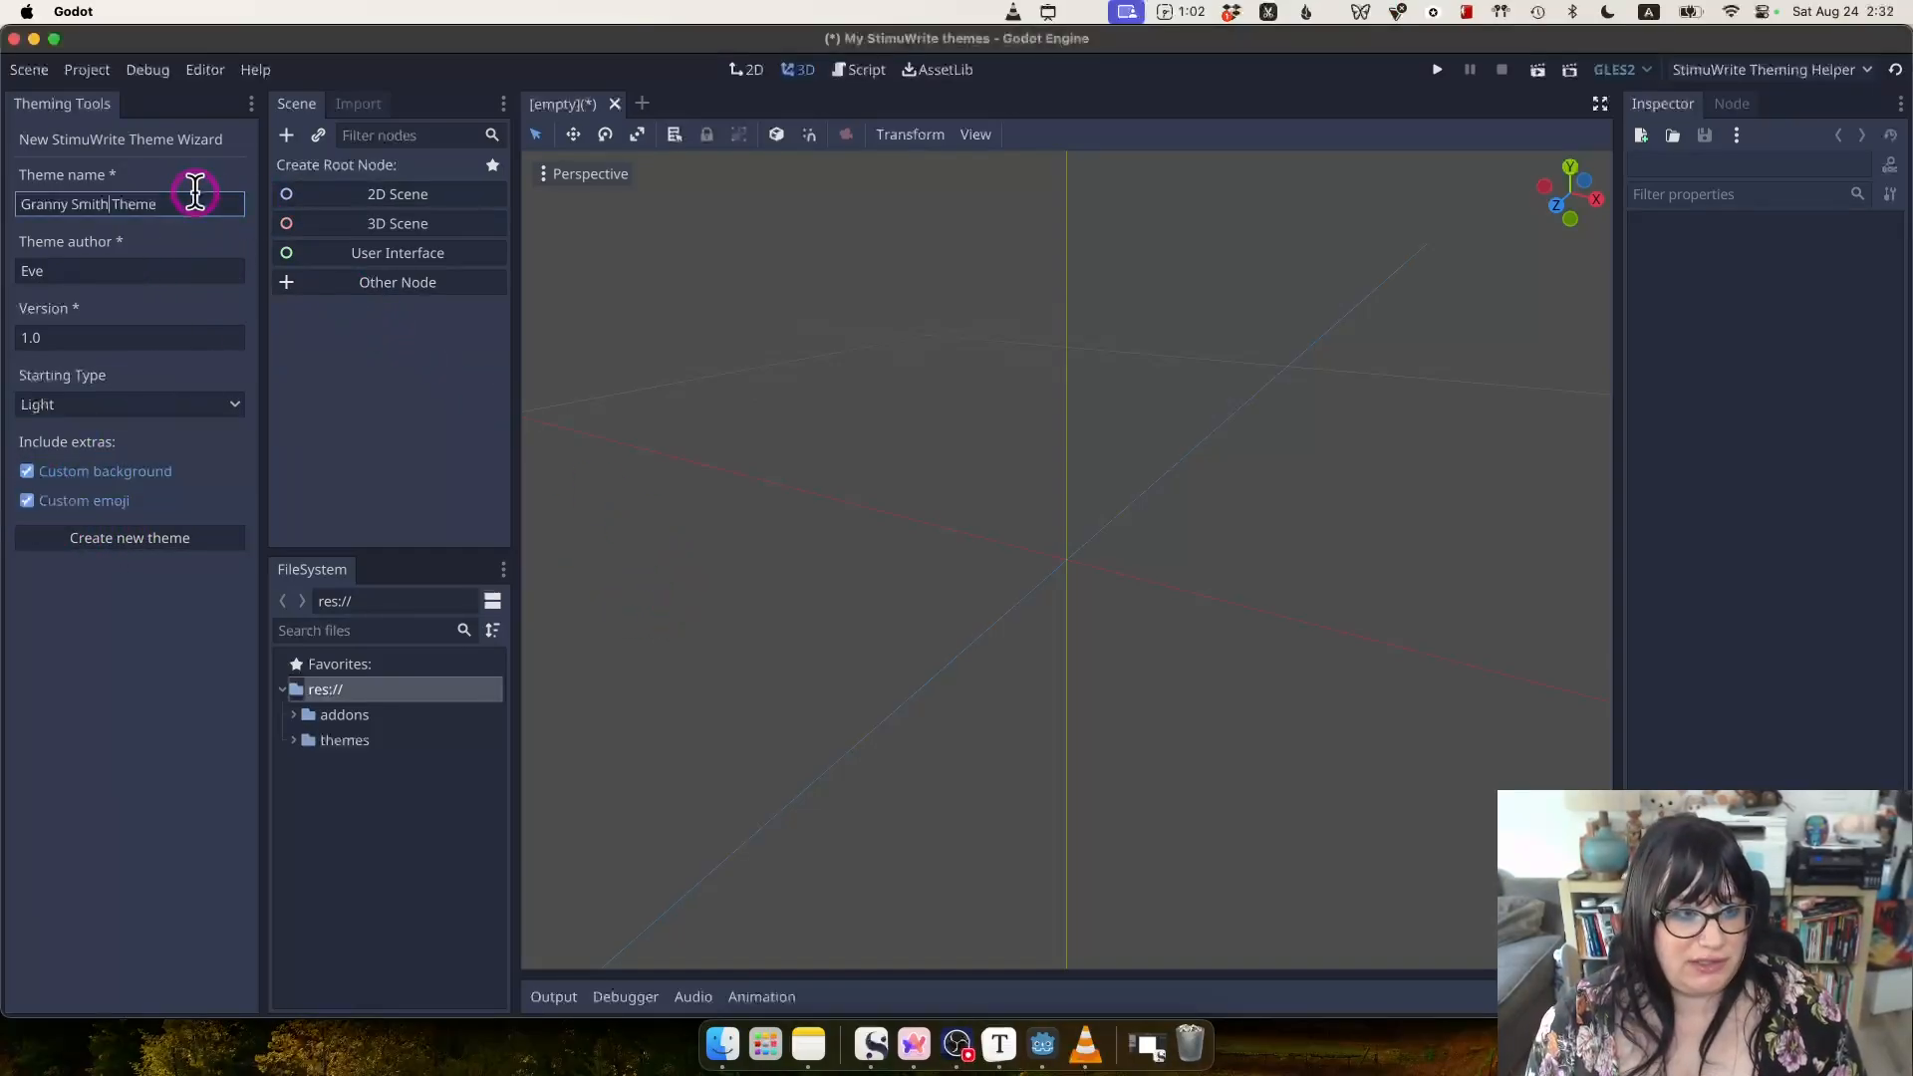
pyautogui.doubleClick(195, 196)
pyautogui.write('De')
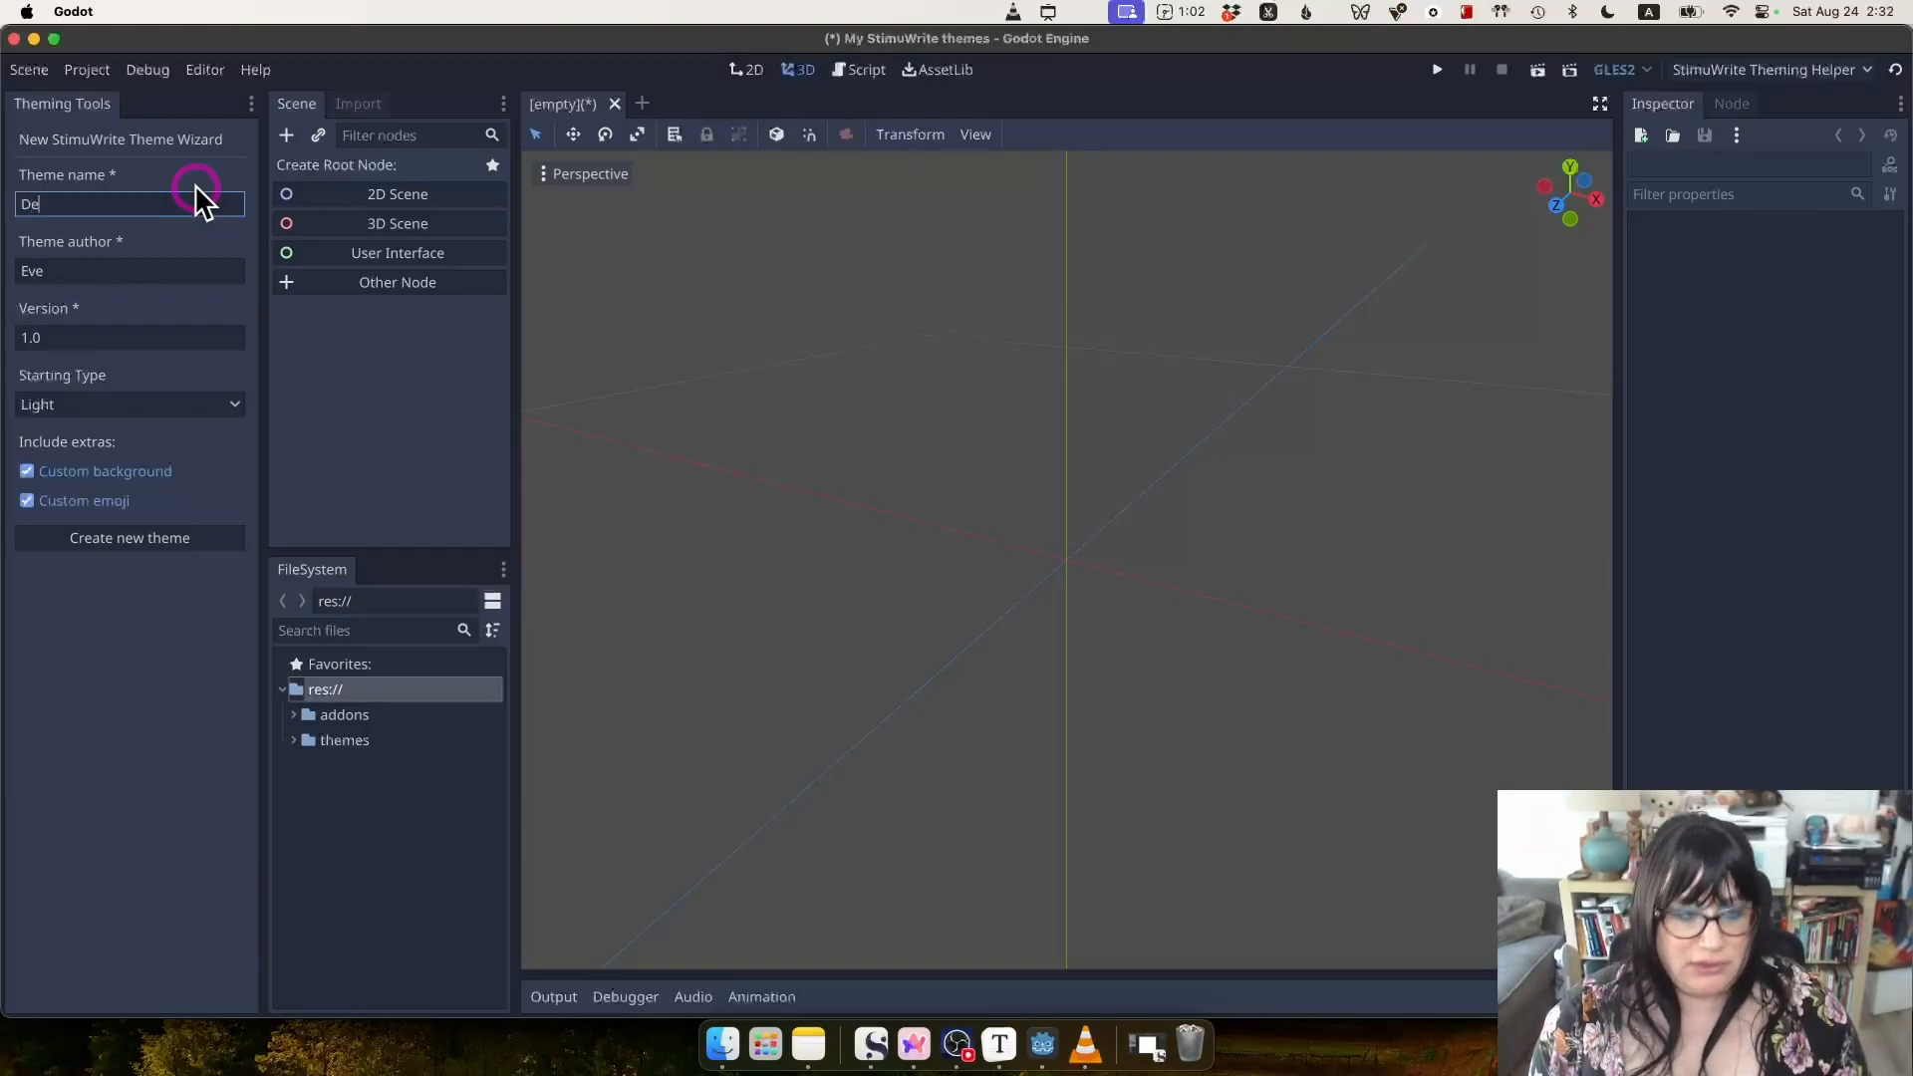
pyautogui.write('mo Theme')
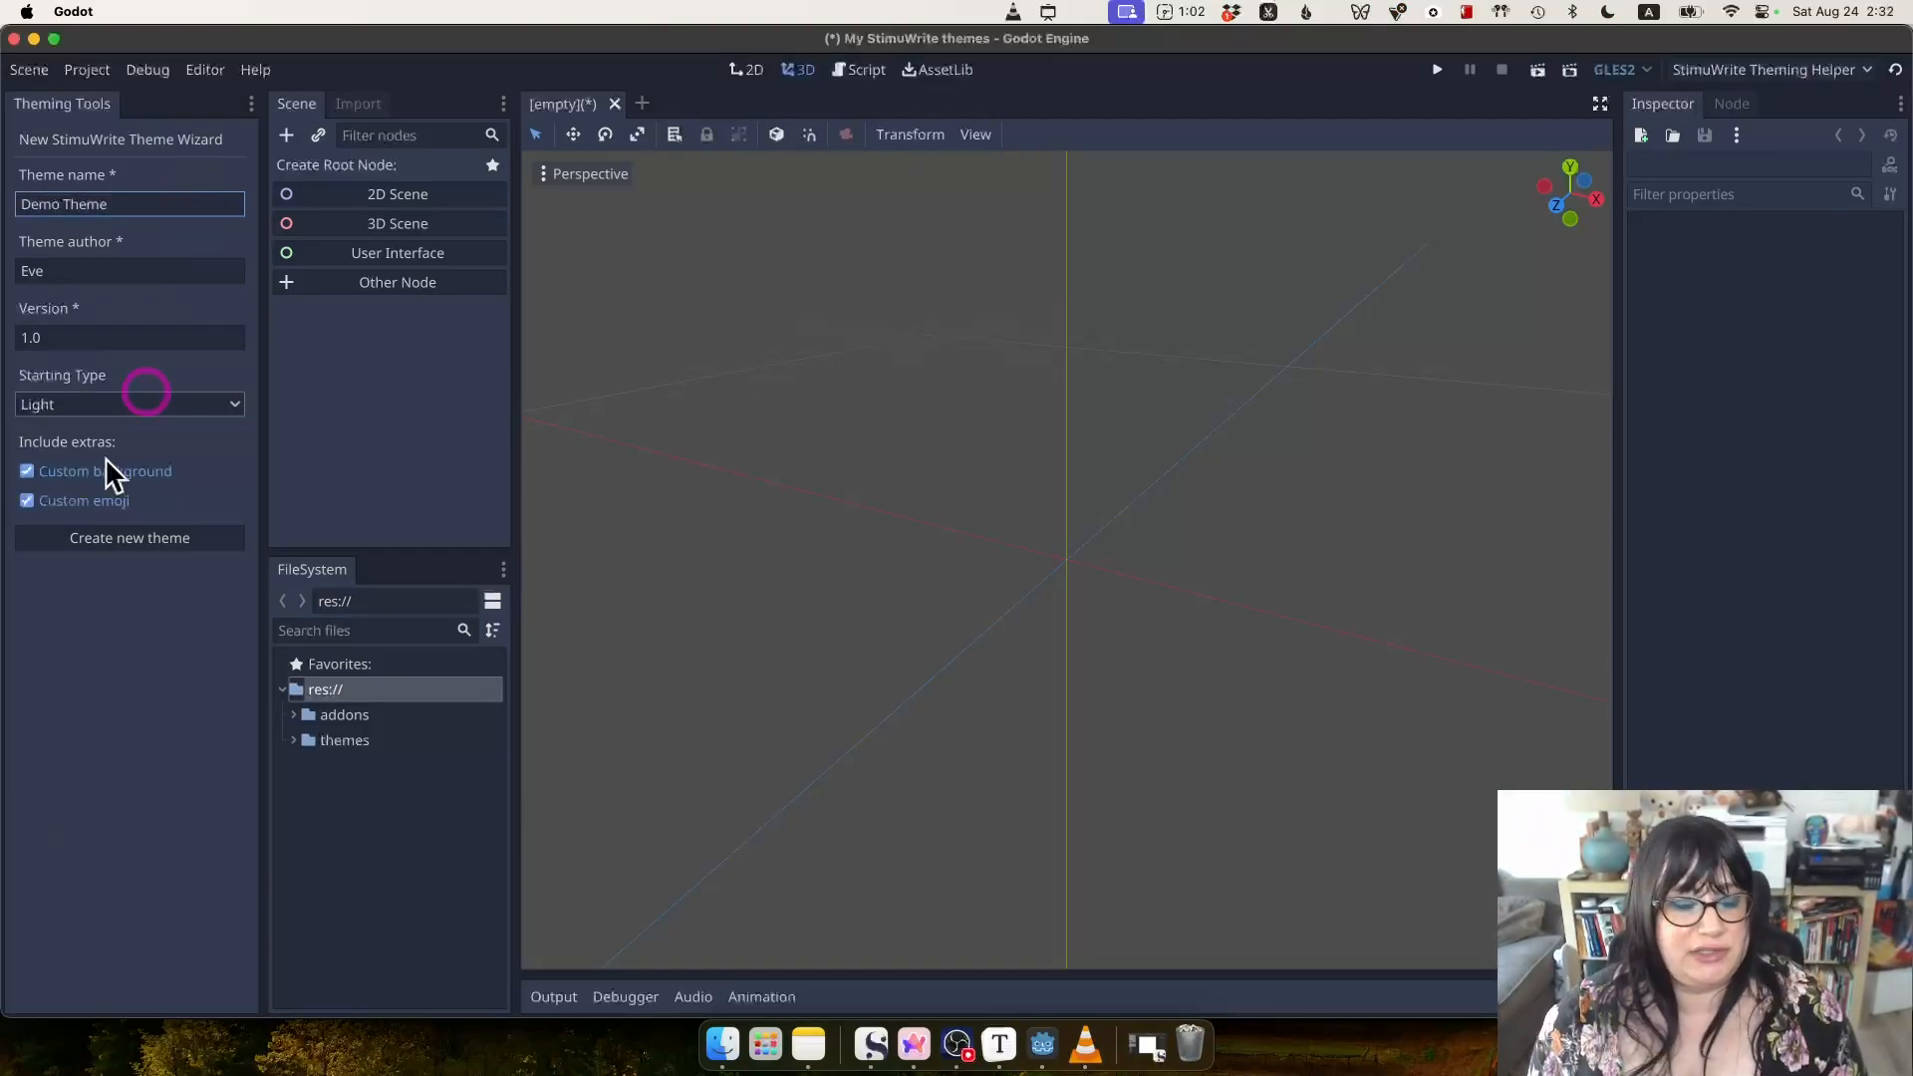
pyautogui.click(132, 538)
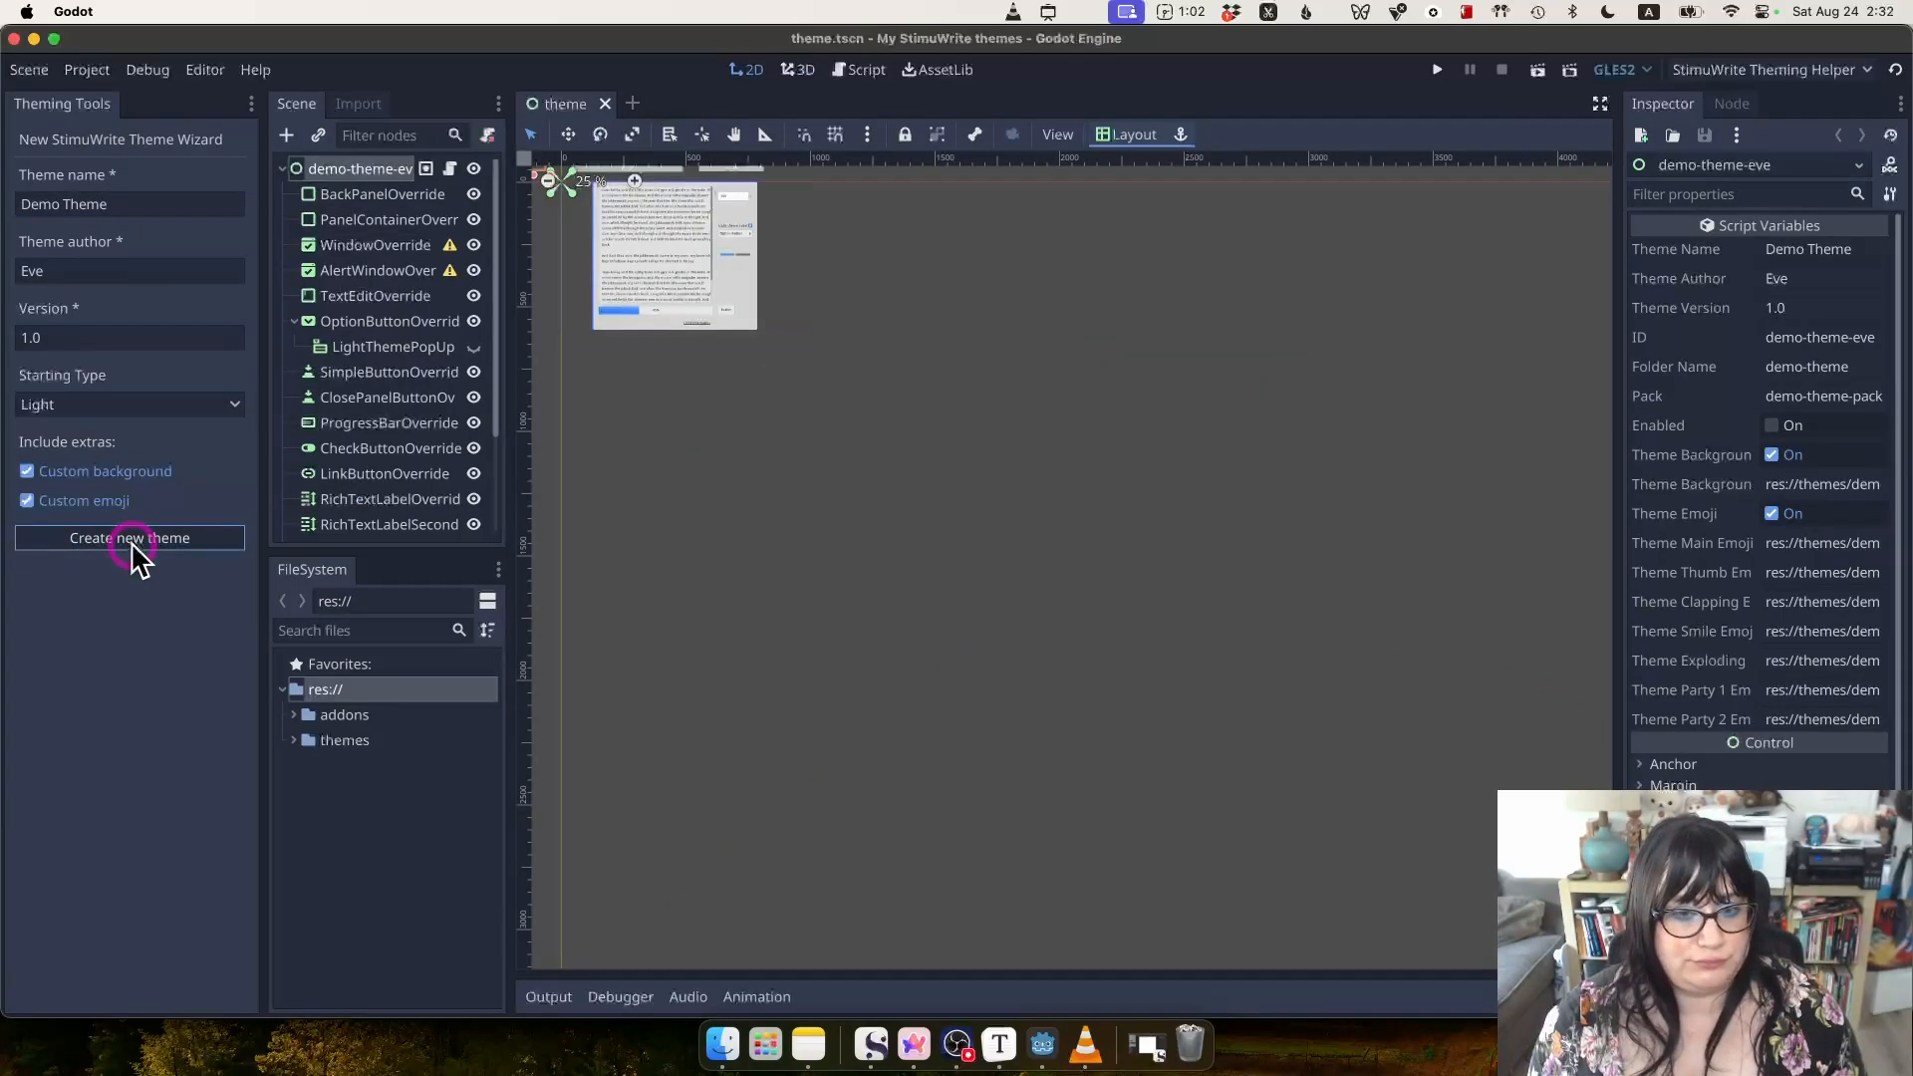
# Move the Theming Tools dock into the same tab group as Scene and Import, and slightly widen the combined dock.
pyautogui.click(636, 428)
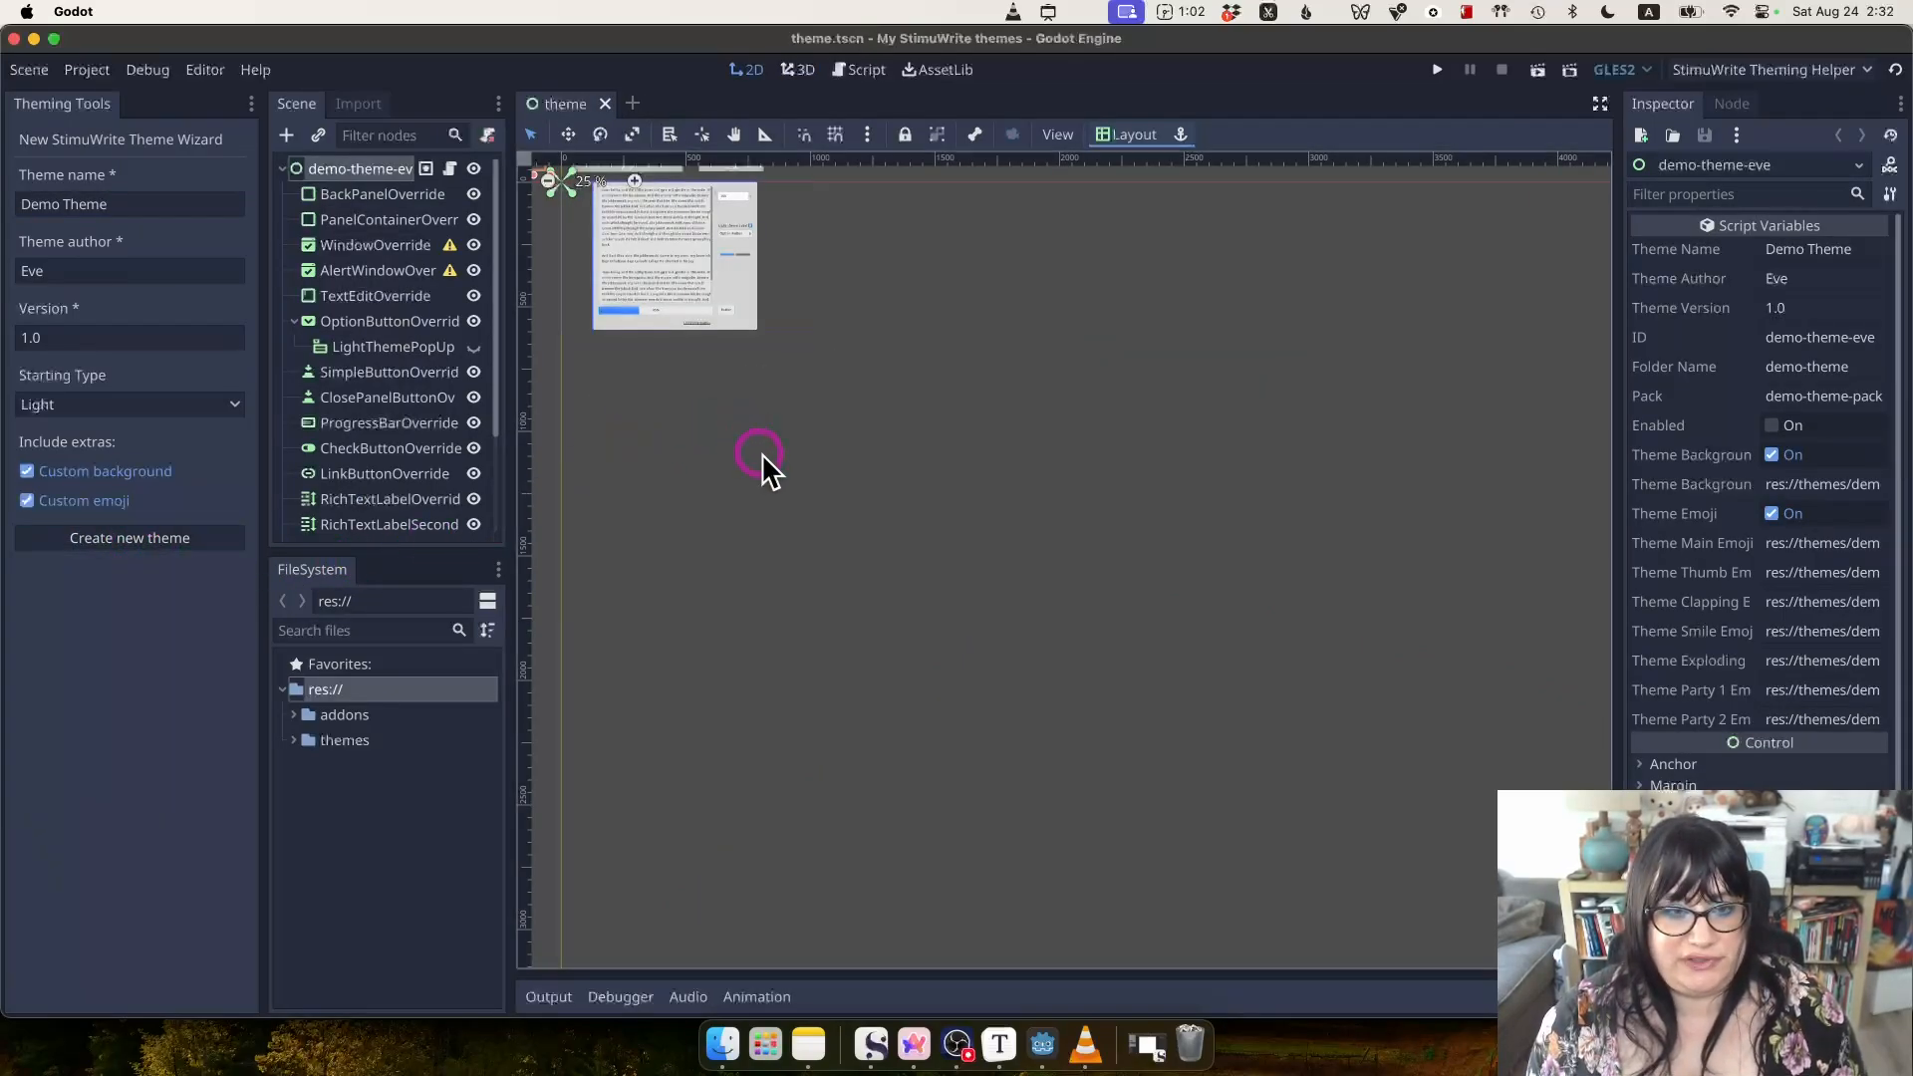
pyautogui.scroll(5, 738, 456)
pyautogui.moveTo(1236, 370); pyautogui.dragTo(1411, 602, button='middle')
pyautogui.scroll(1, 1399, 588)
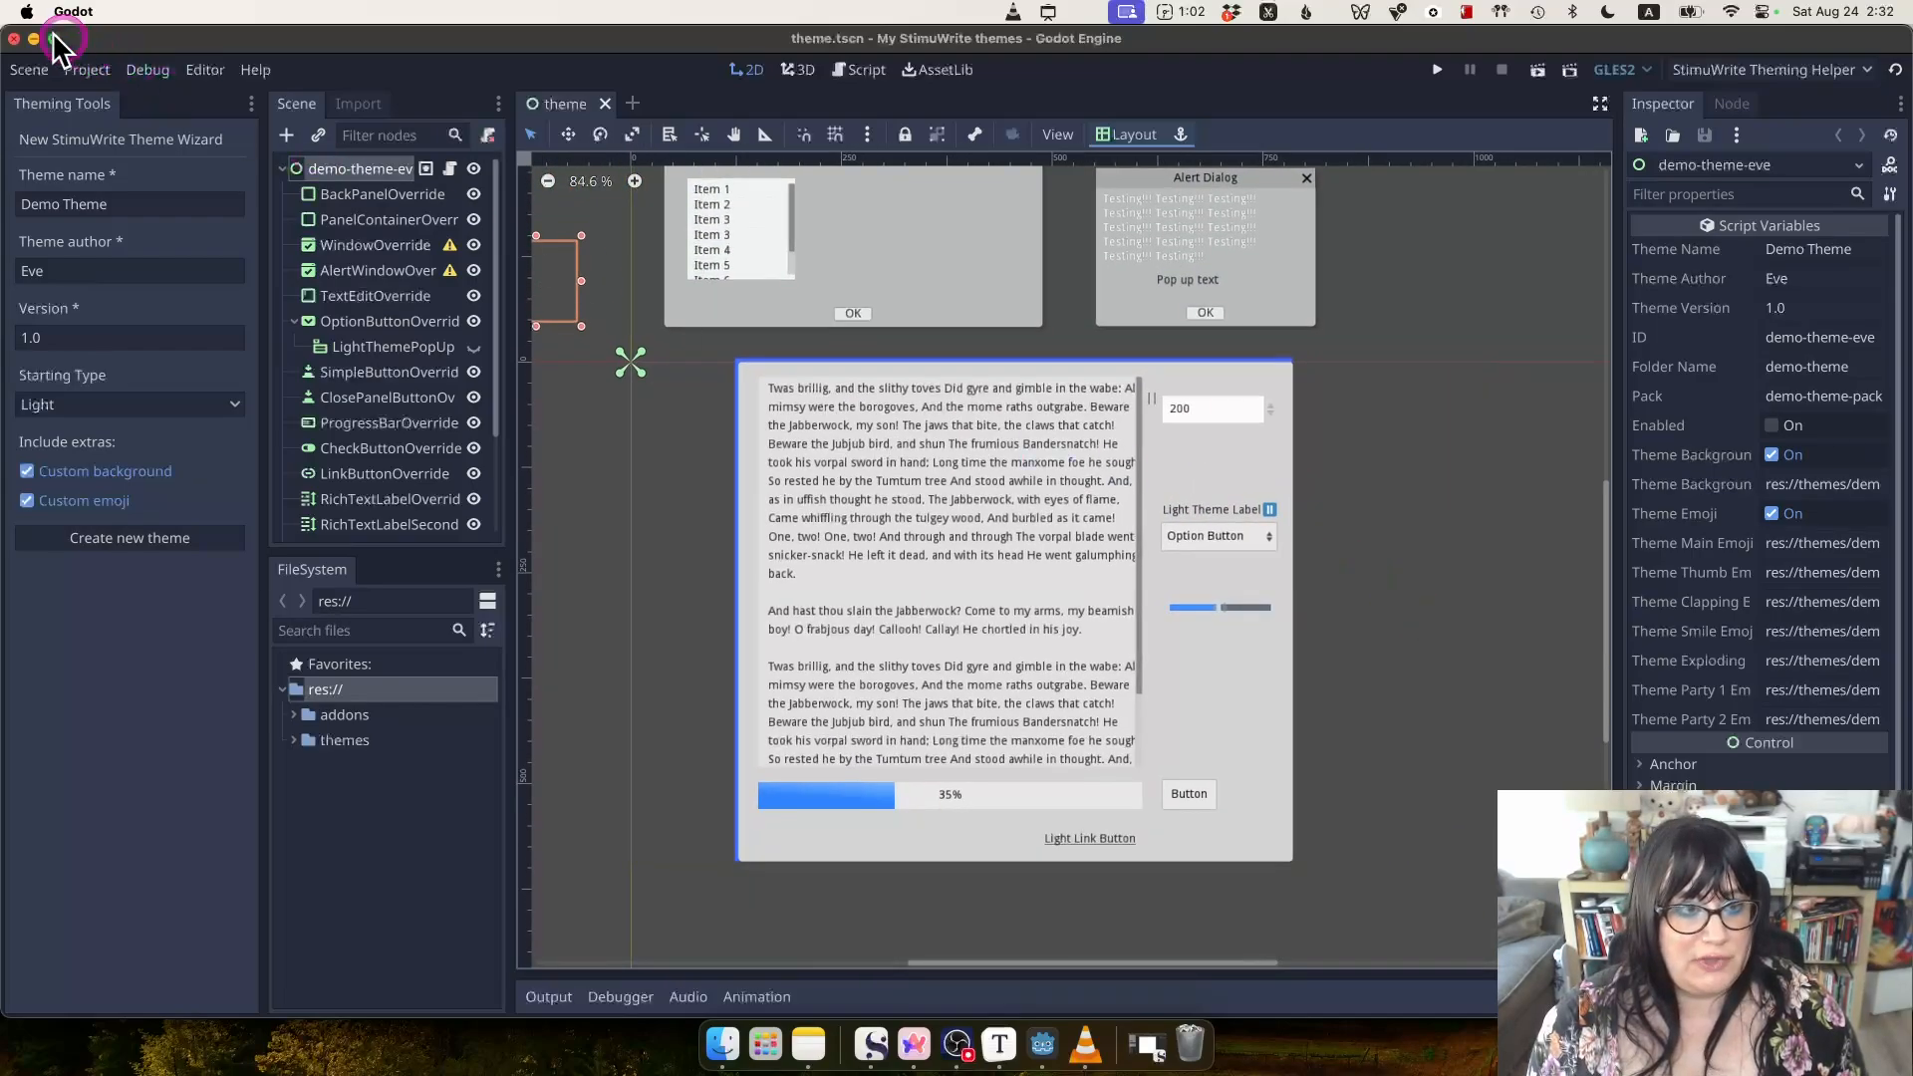
pyautogui.moveTo(55, 107); pyautogui.dragTo(418, 100)
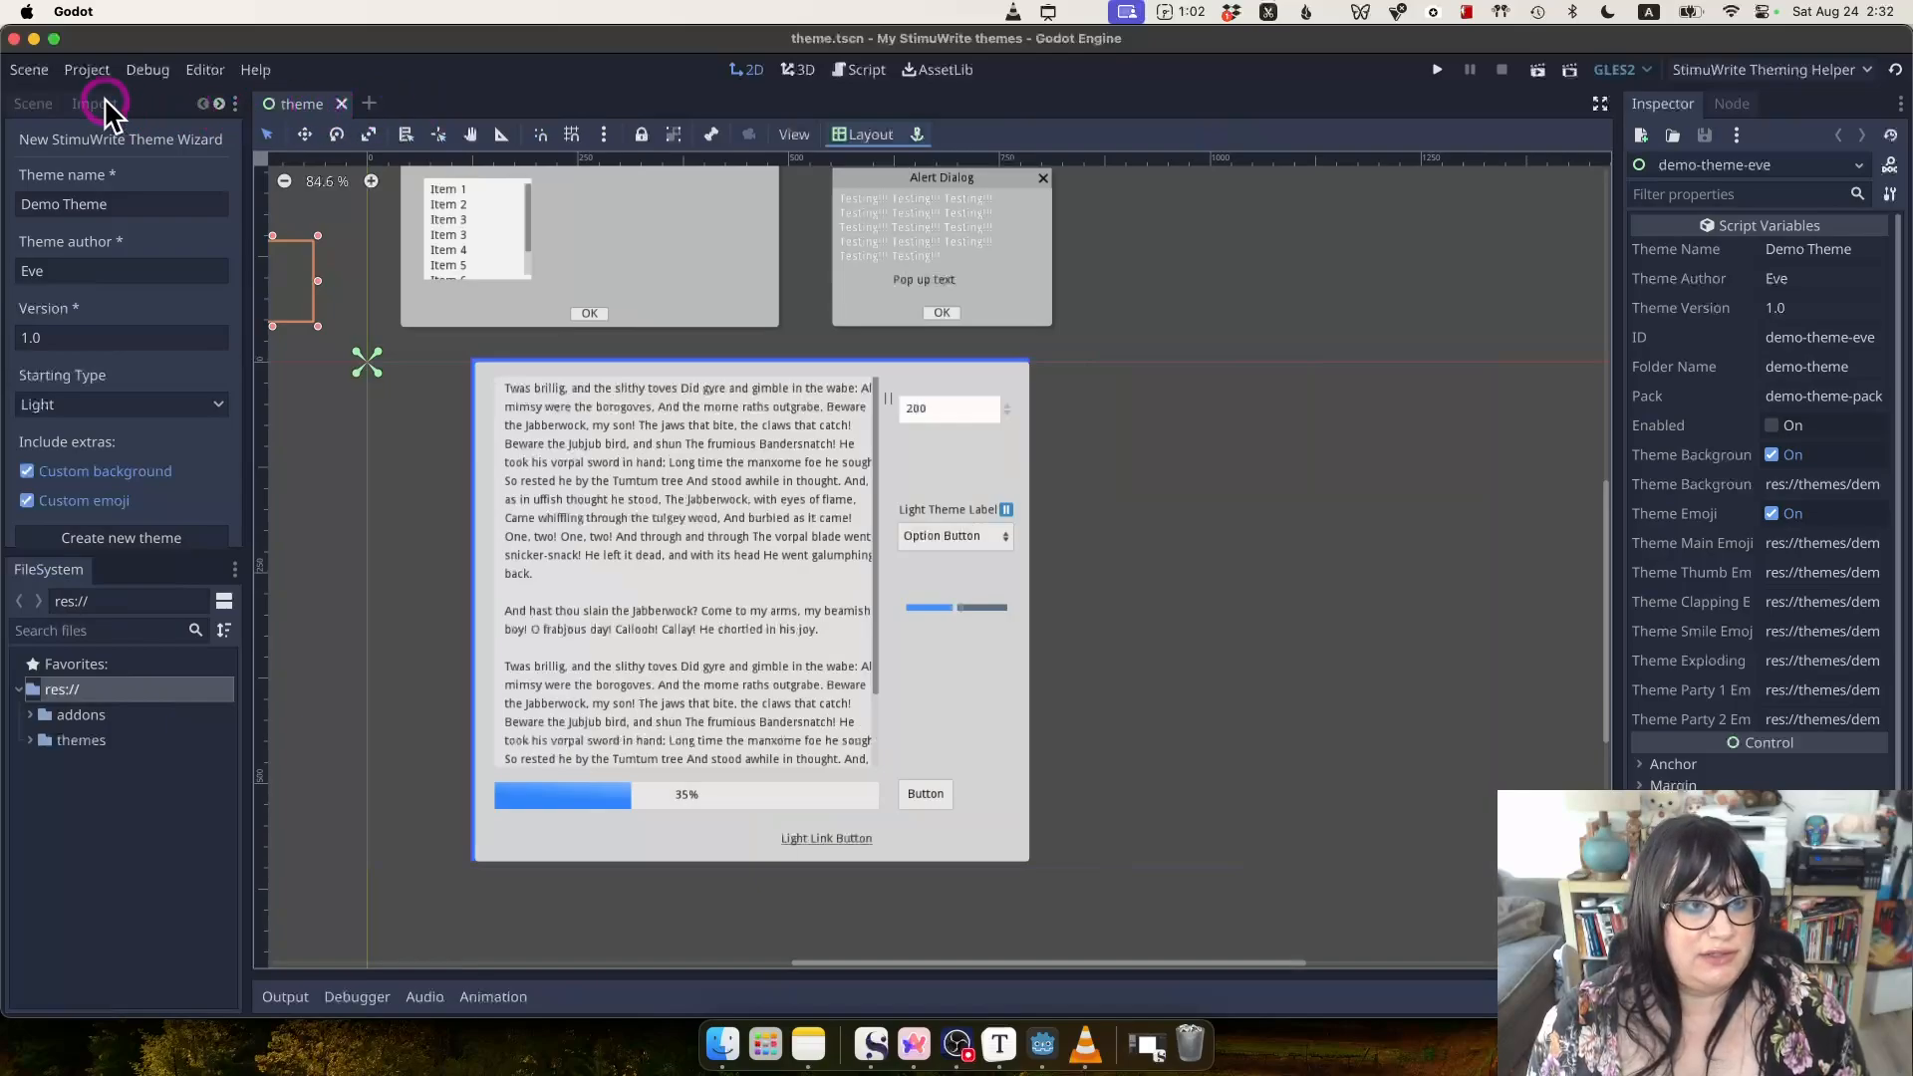
pyautogui.moveTo(248, 103); pyautogui.dragTo(12, 111)
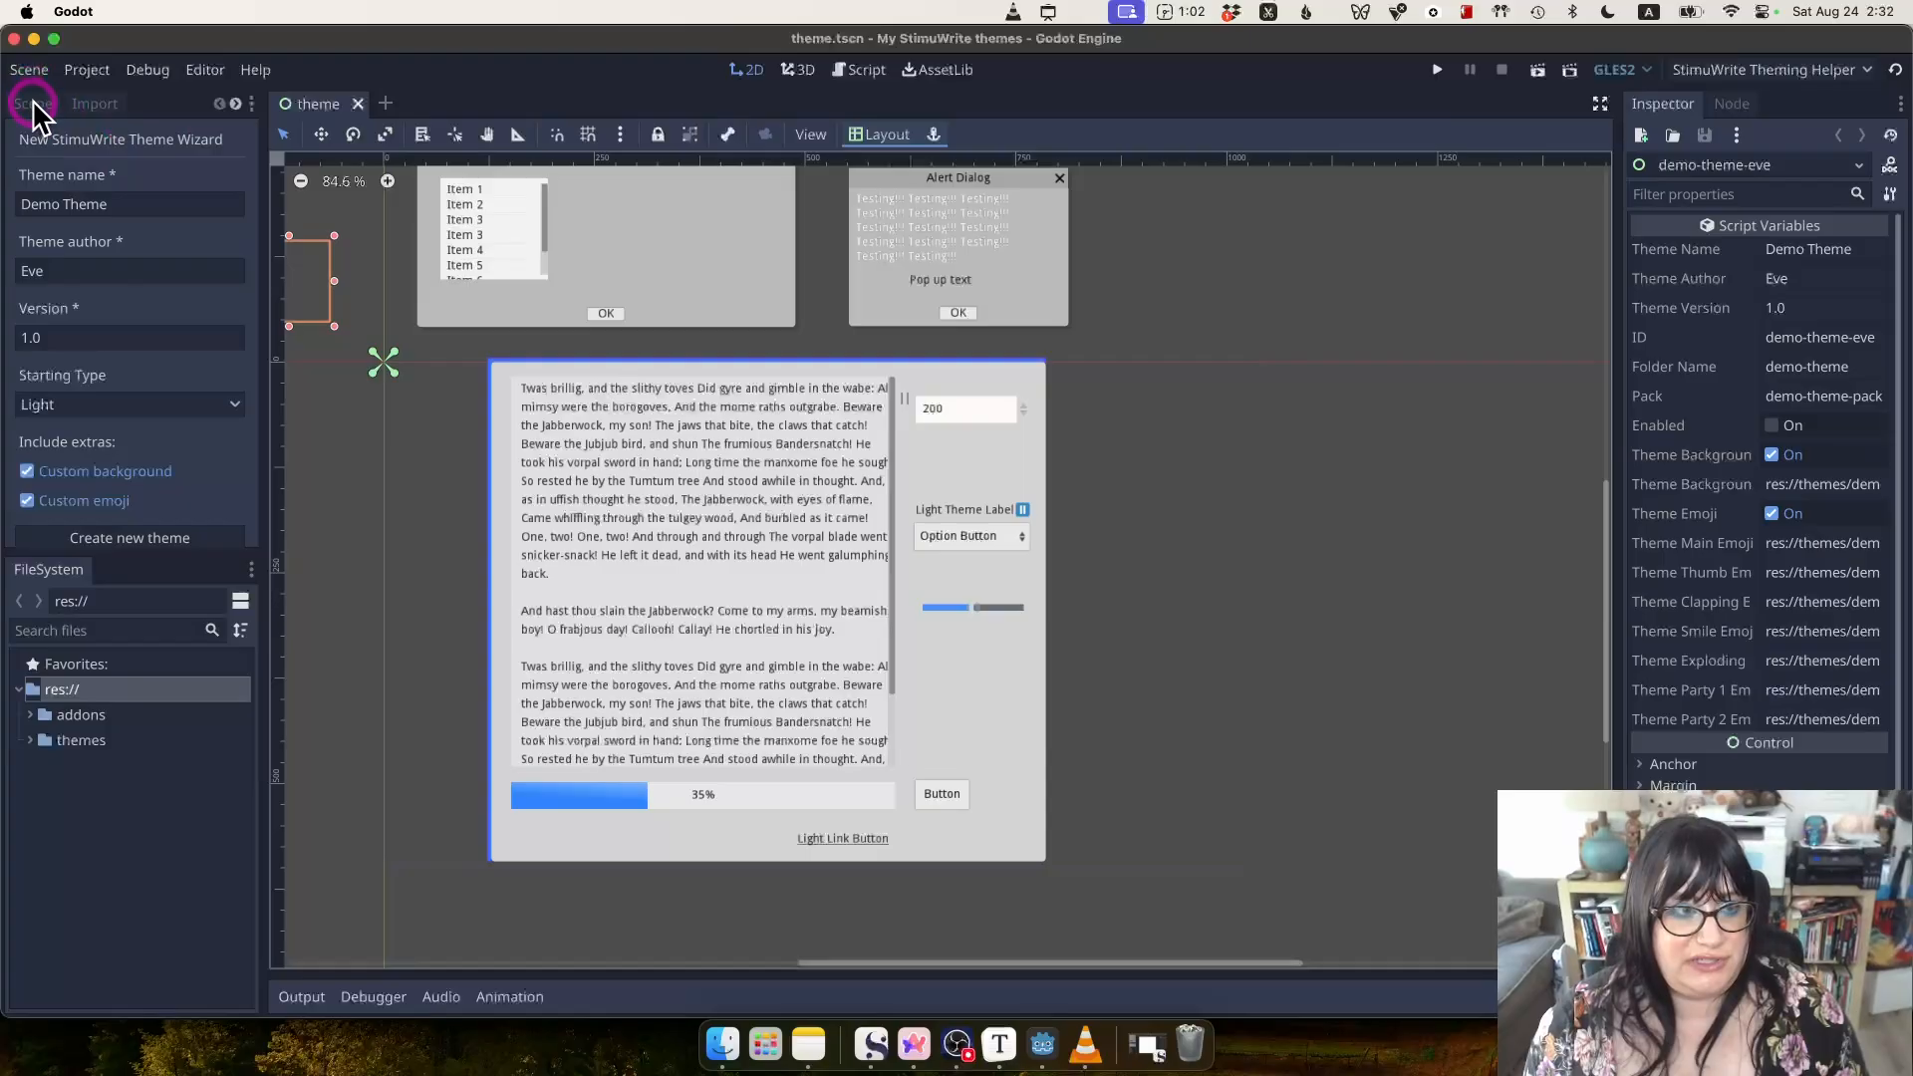
# Show the theme's scene tree and examine the panel container, window, alert window, text edit and progress bar override nodes against the preview.
pyautogui.click(32, 100)
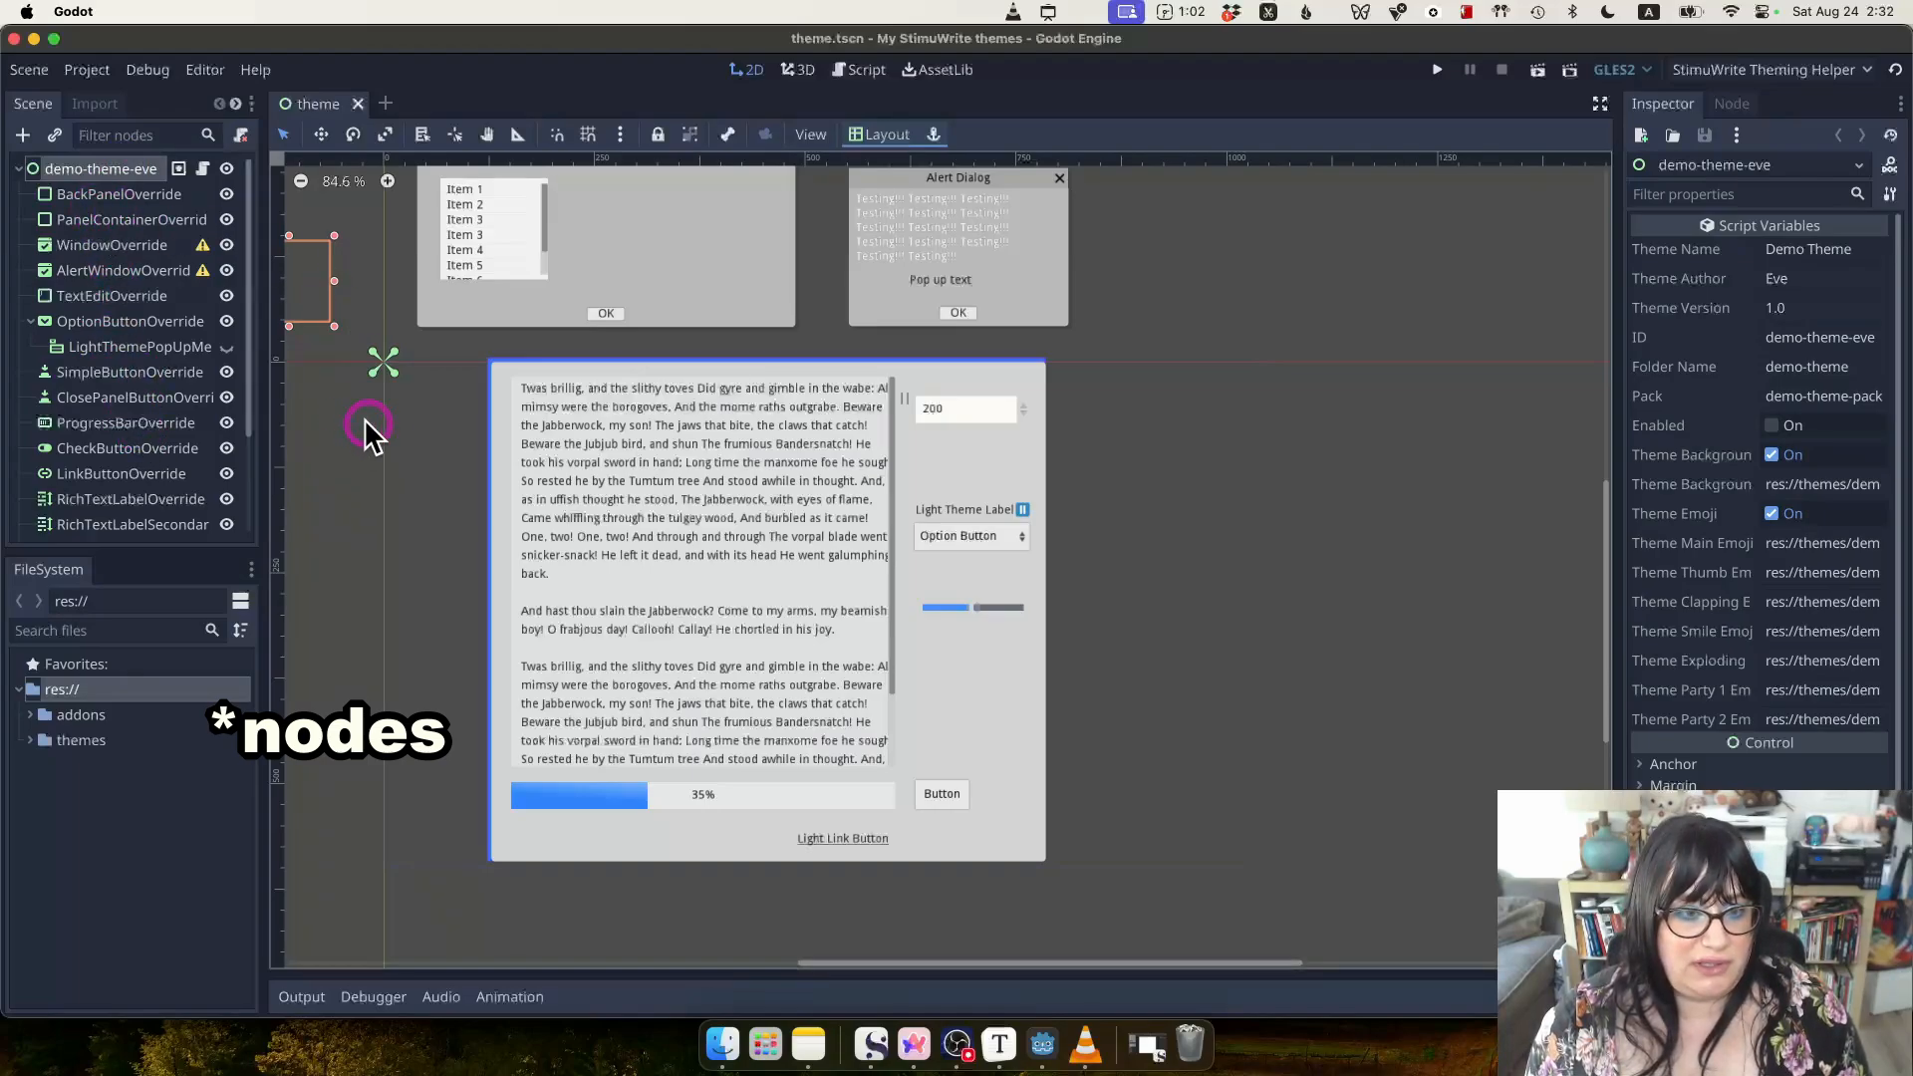
pyautogui.moveTo(363, 417); pyautogui.dragTo(491, 408, button='middle')
pyautogui.click(78, 169)
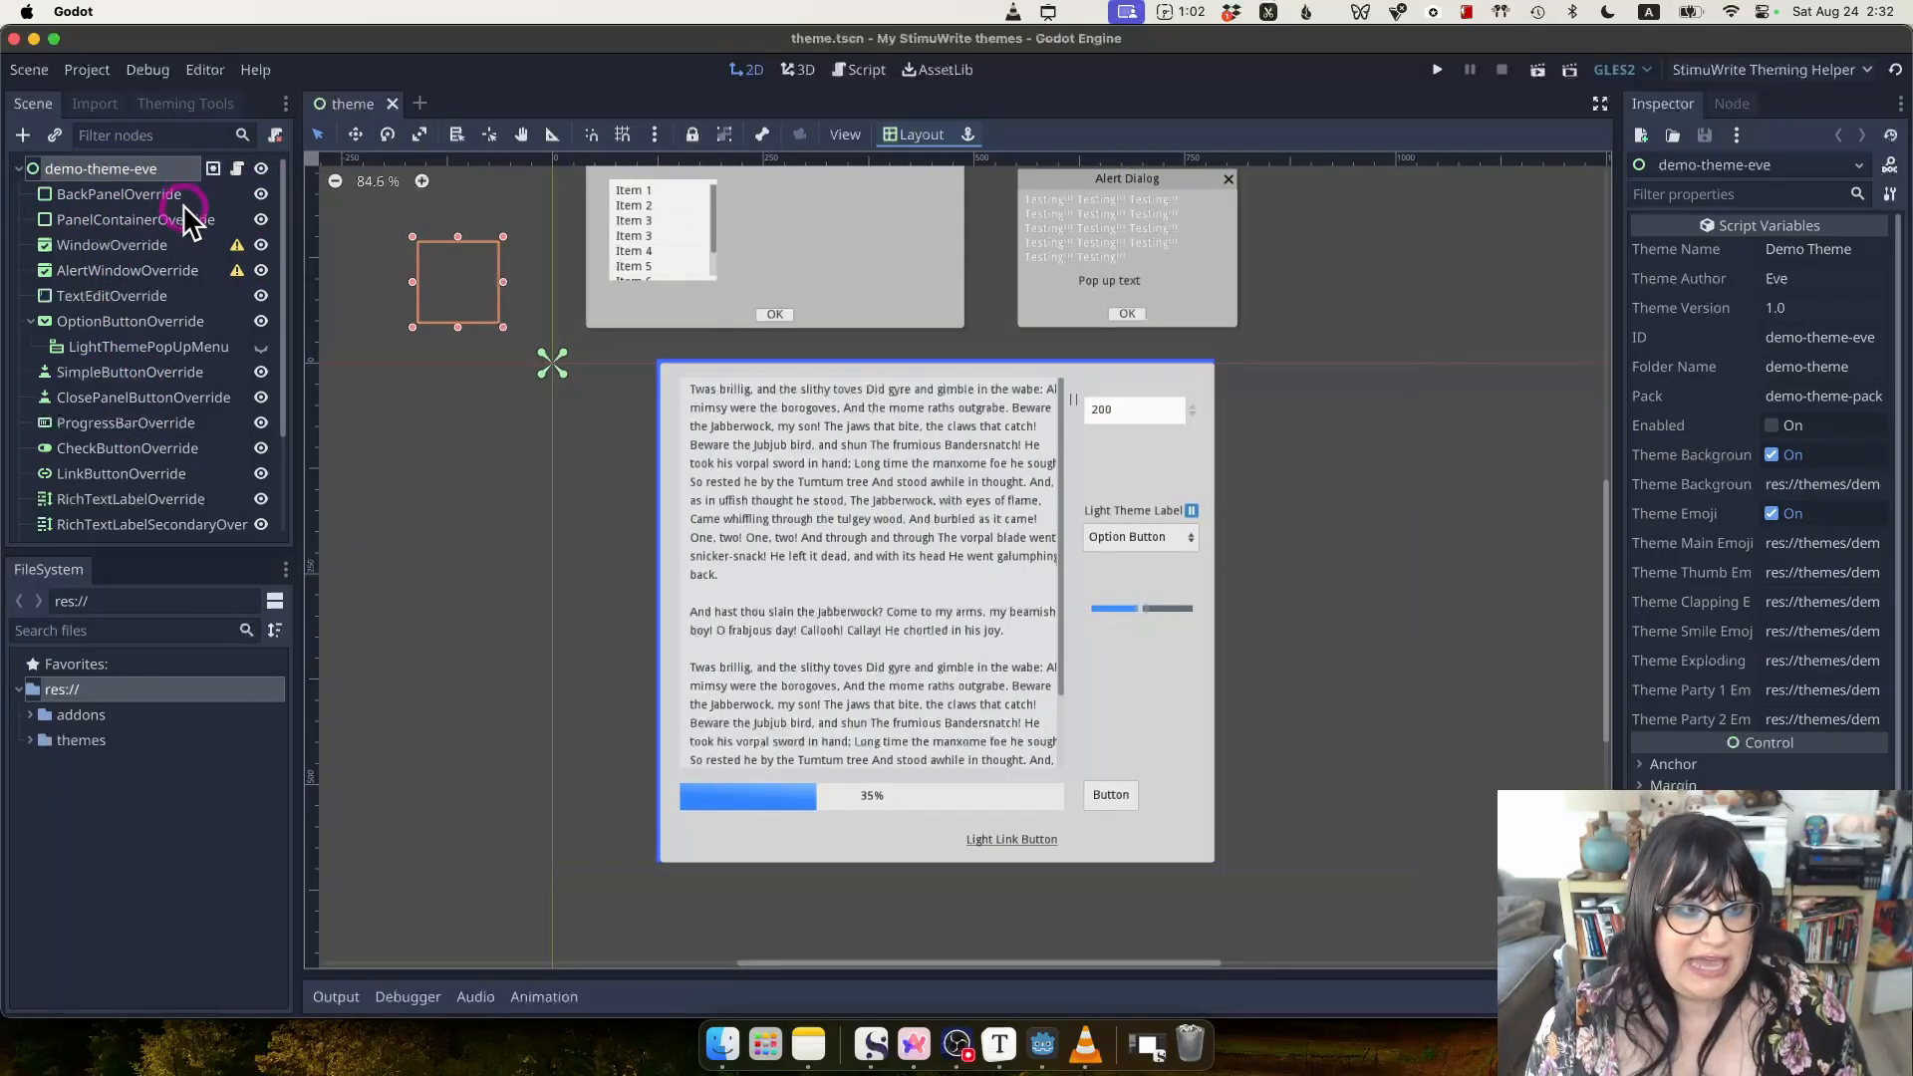
pyautogui.click(122, 220)
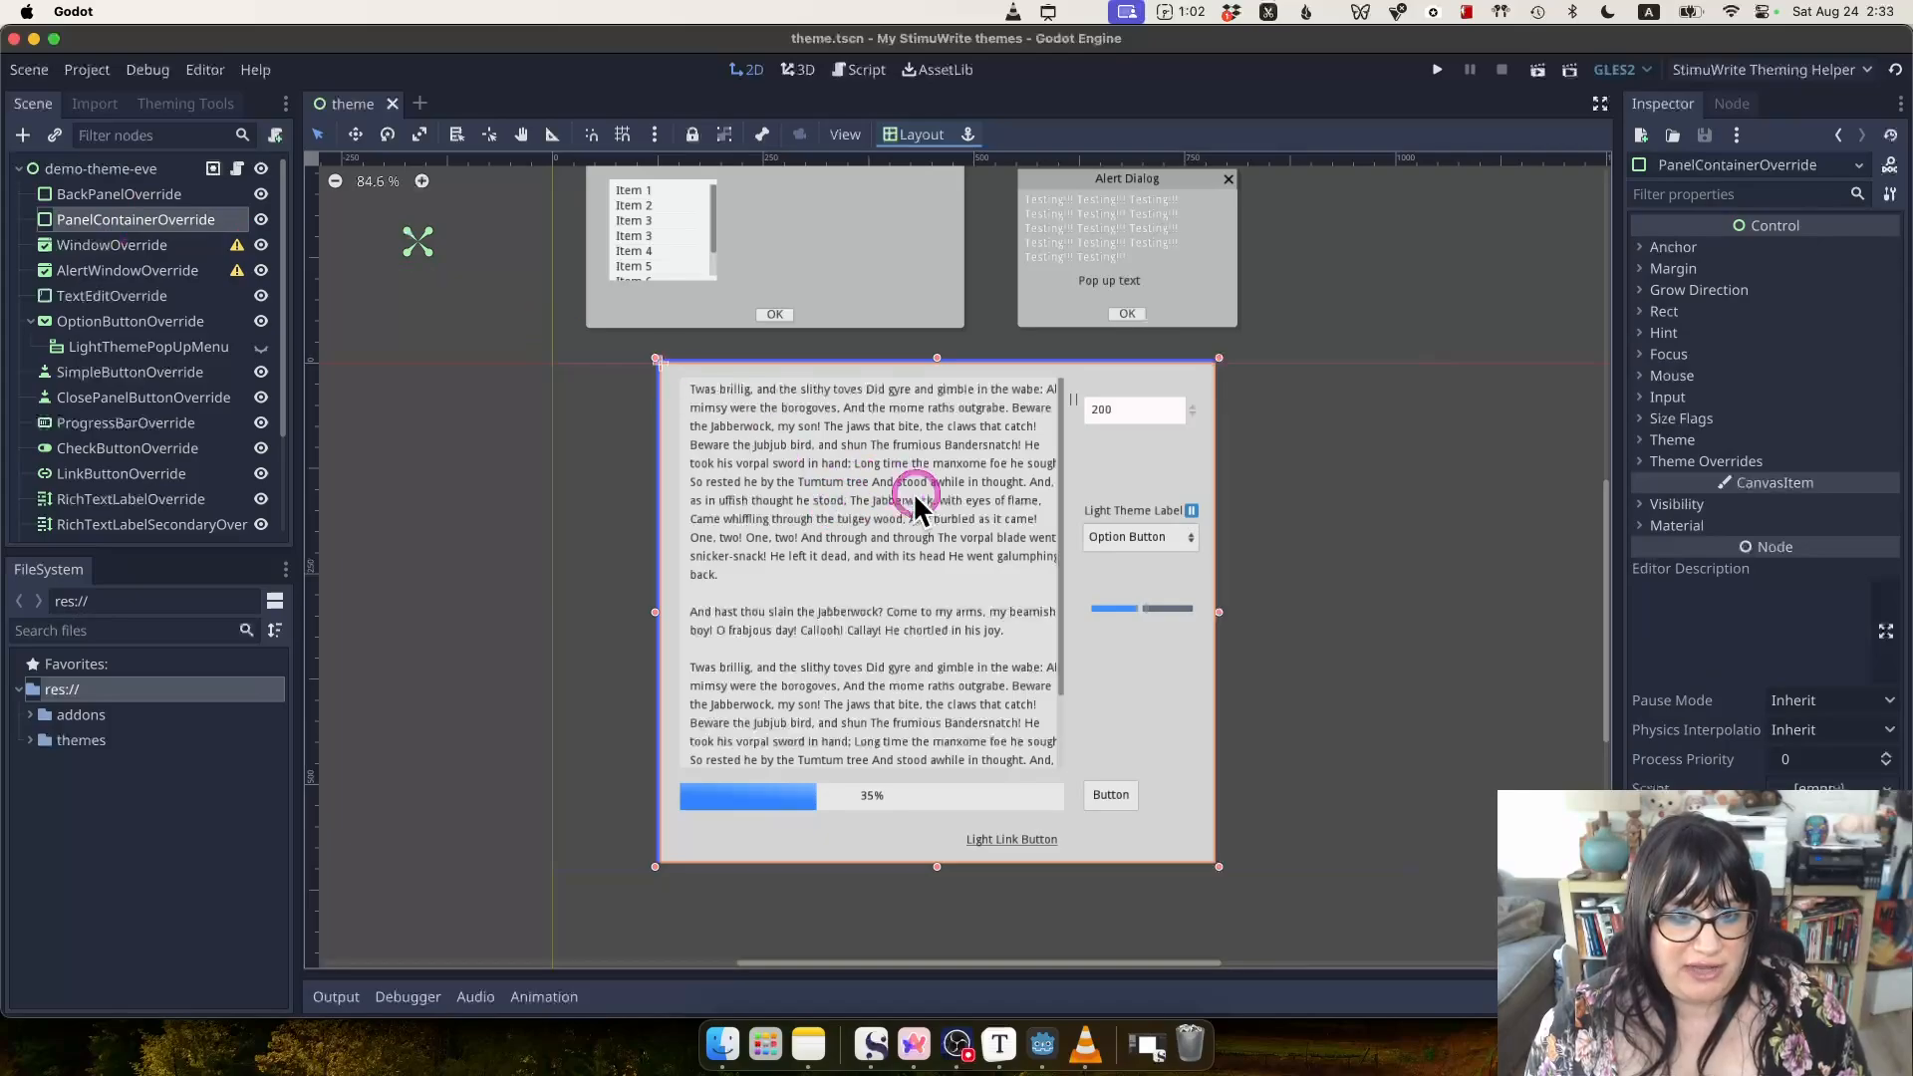
pyautogui.click(114, 244)
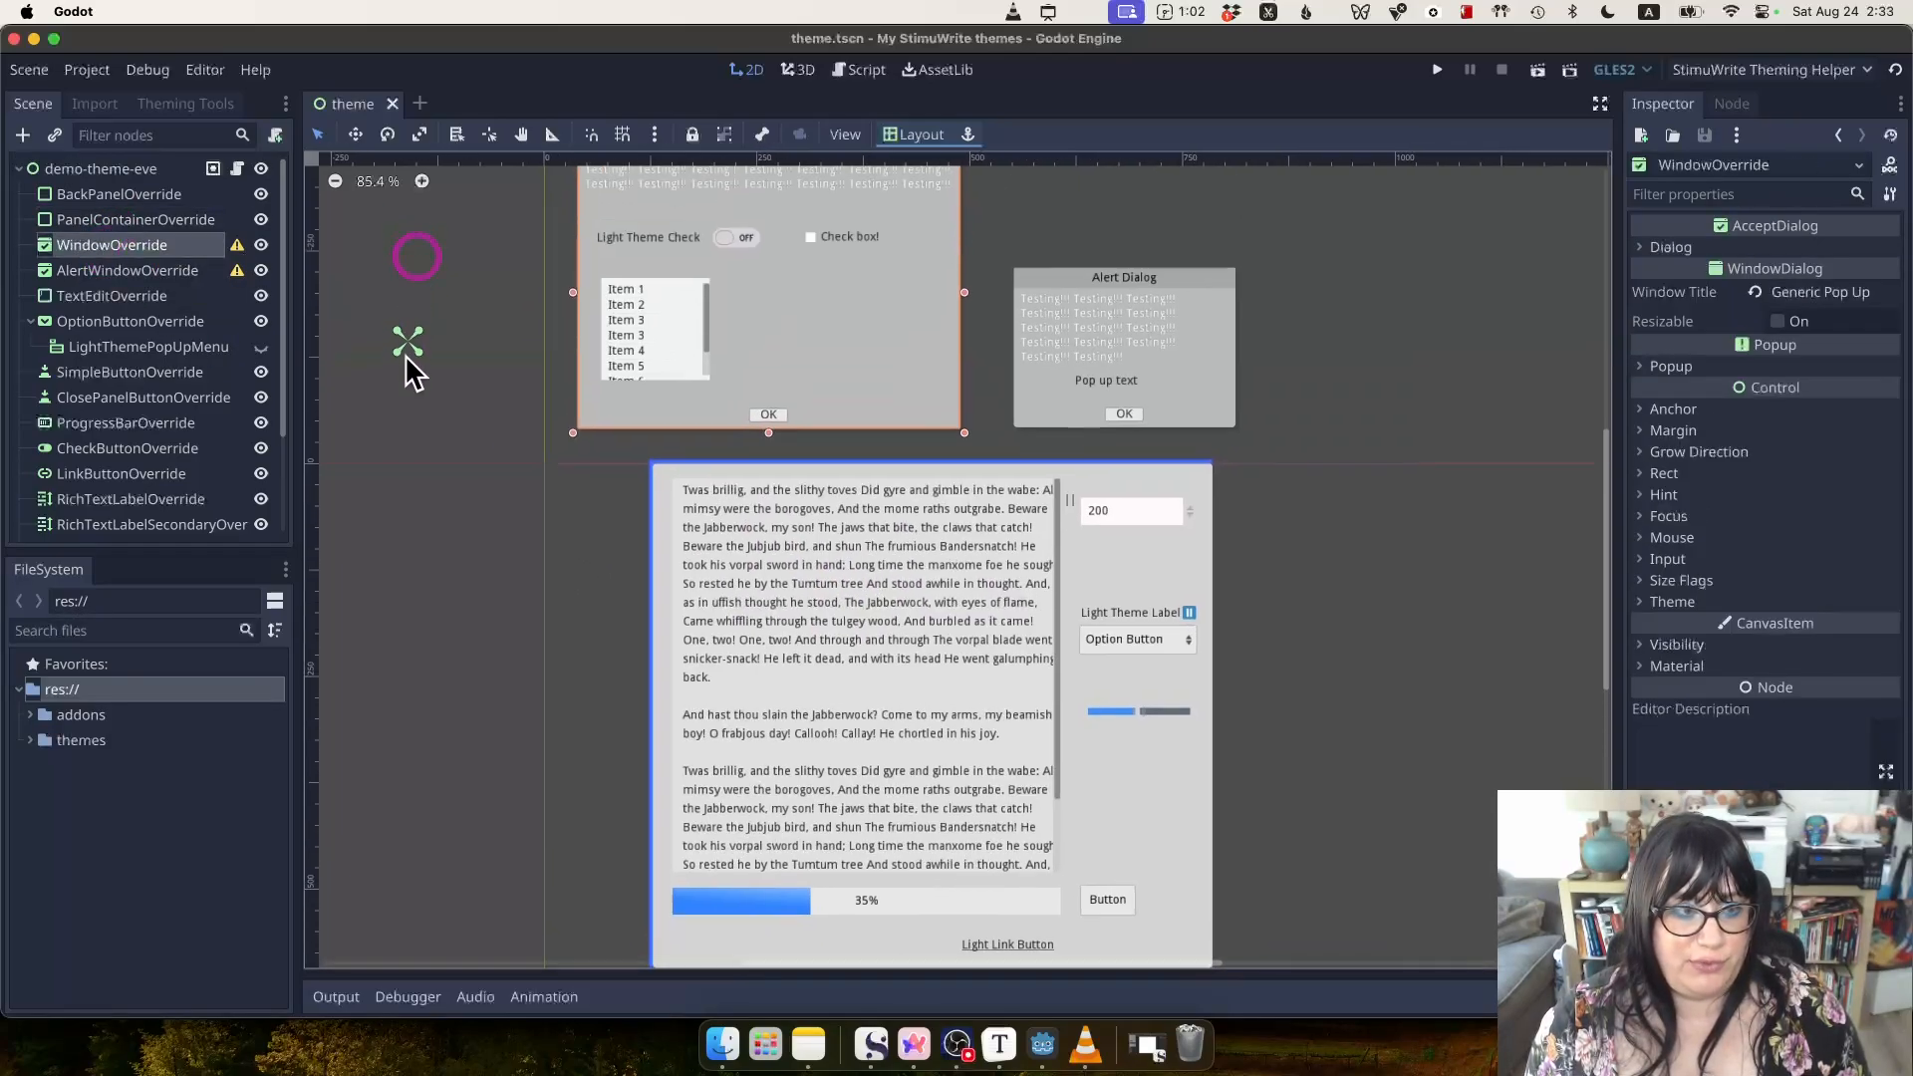
pyautogui.click(150, 270)
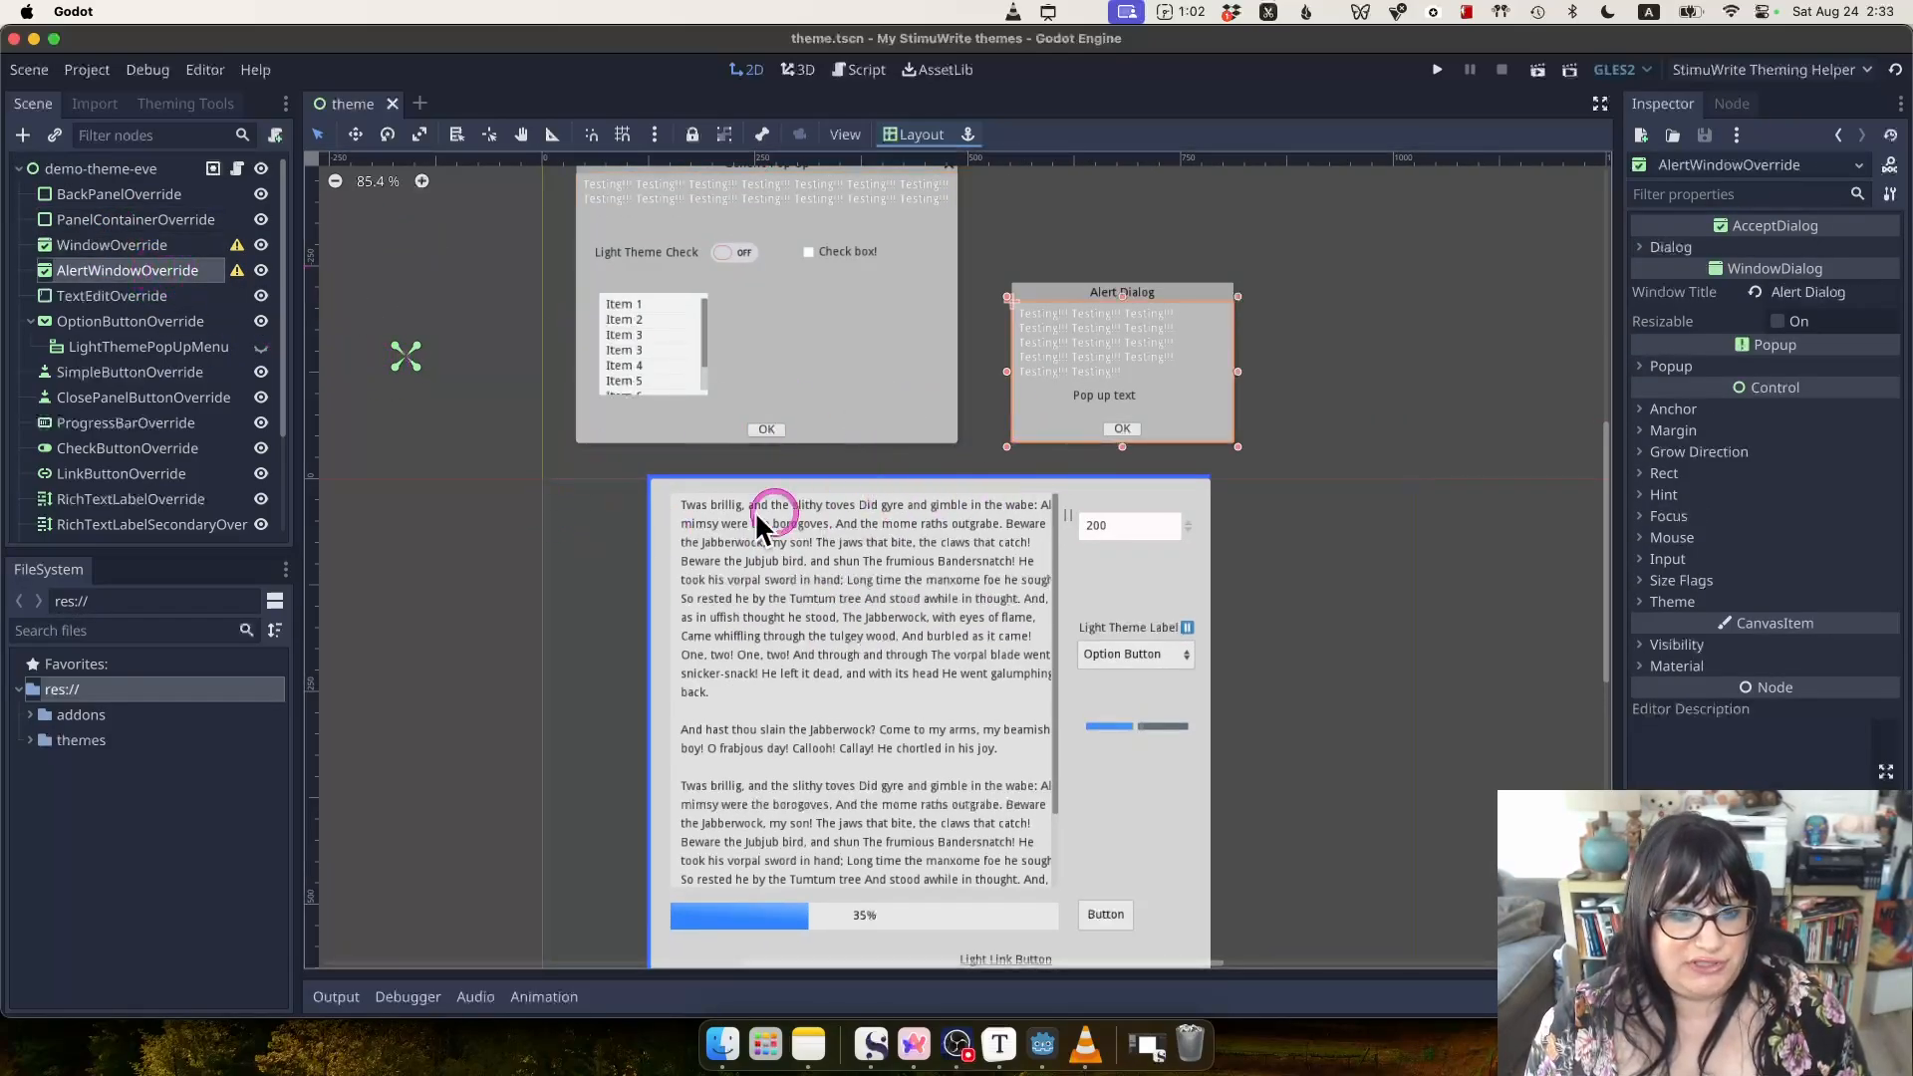
pyautogui.click(176, 296)
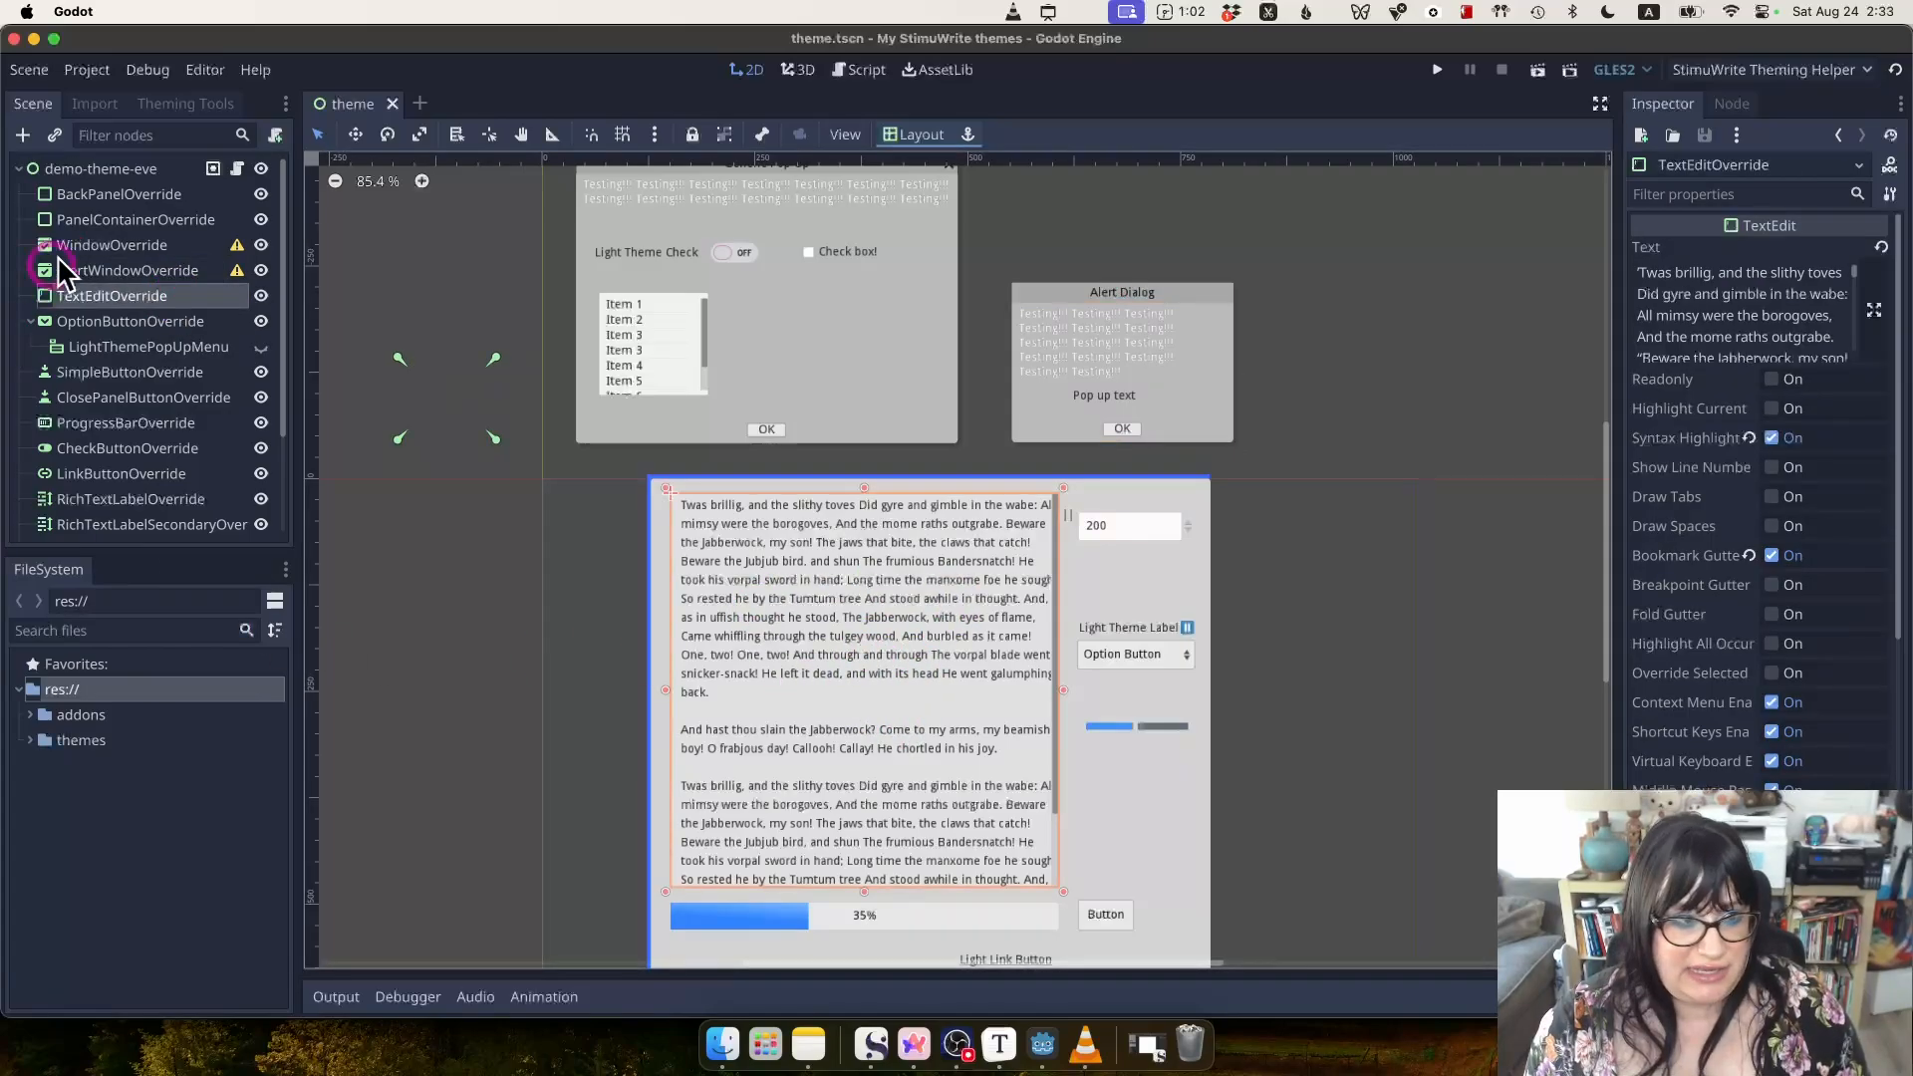
pyautogui.click(125, 423)
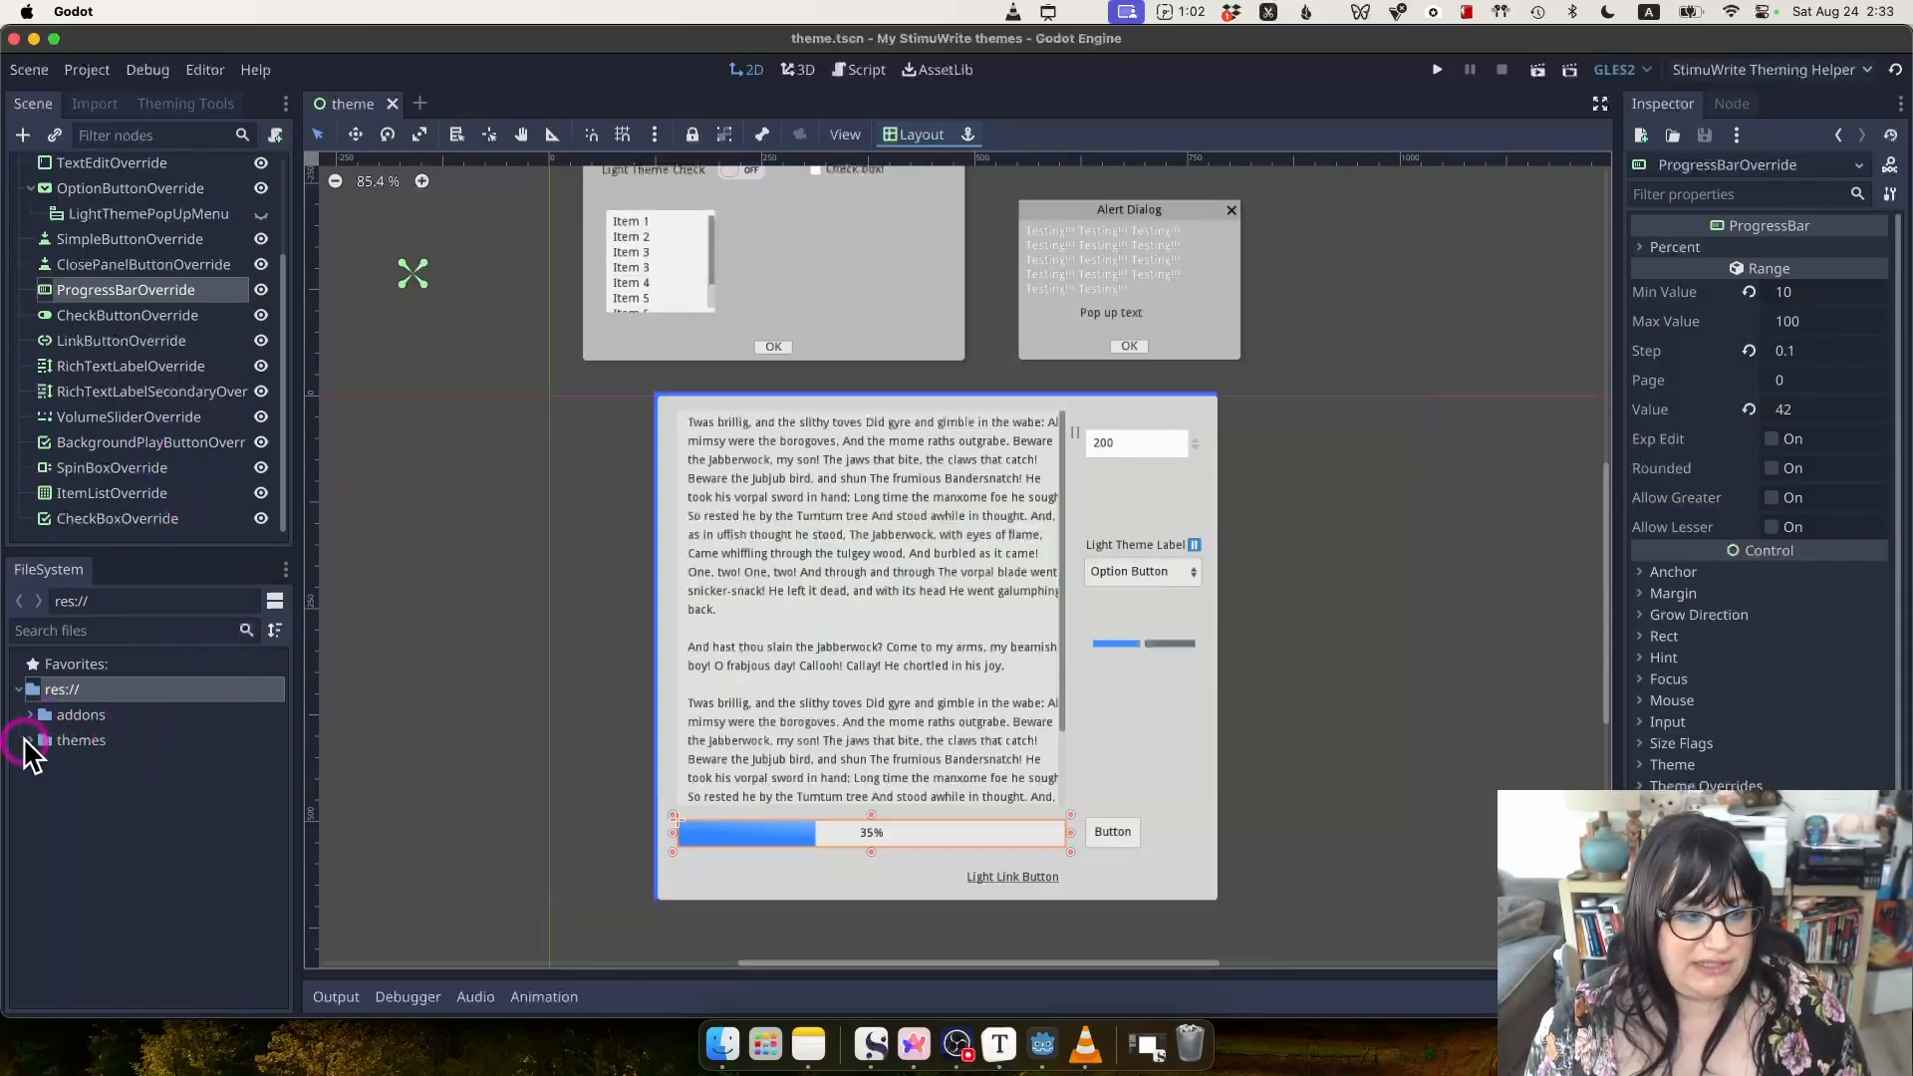
# Expand the themes folder with its theme-name-here and demo-theme subfolders, and select demo-theme.gd.
pyautogui.click(31, 740)
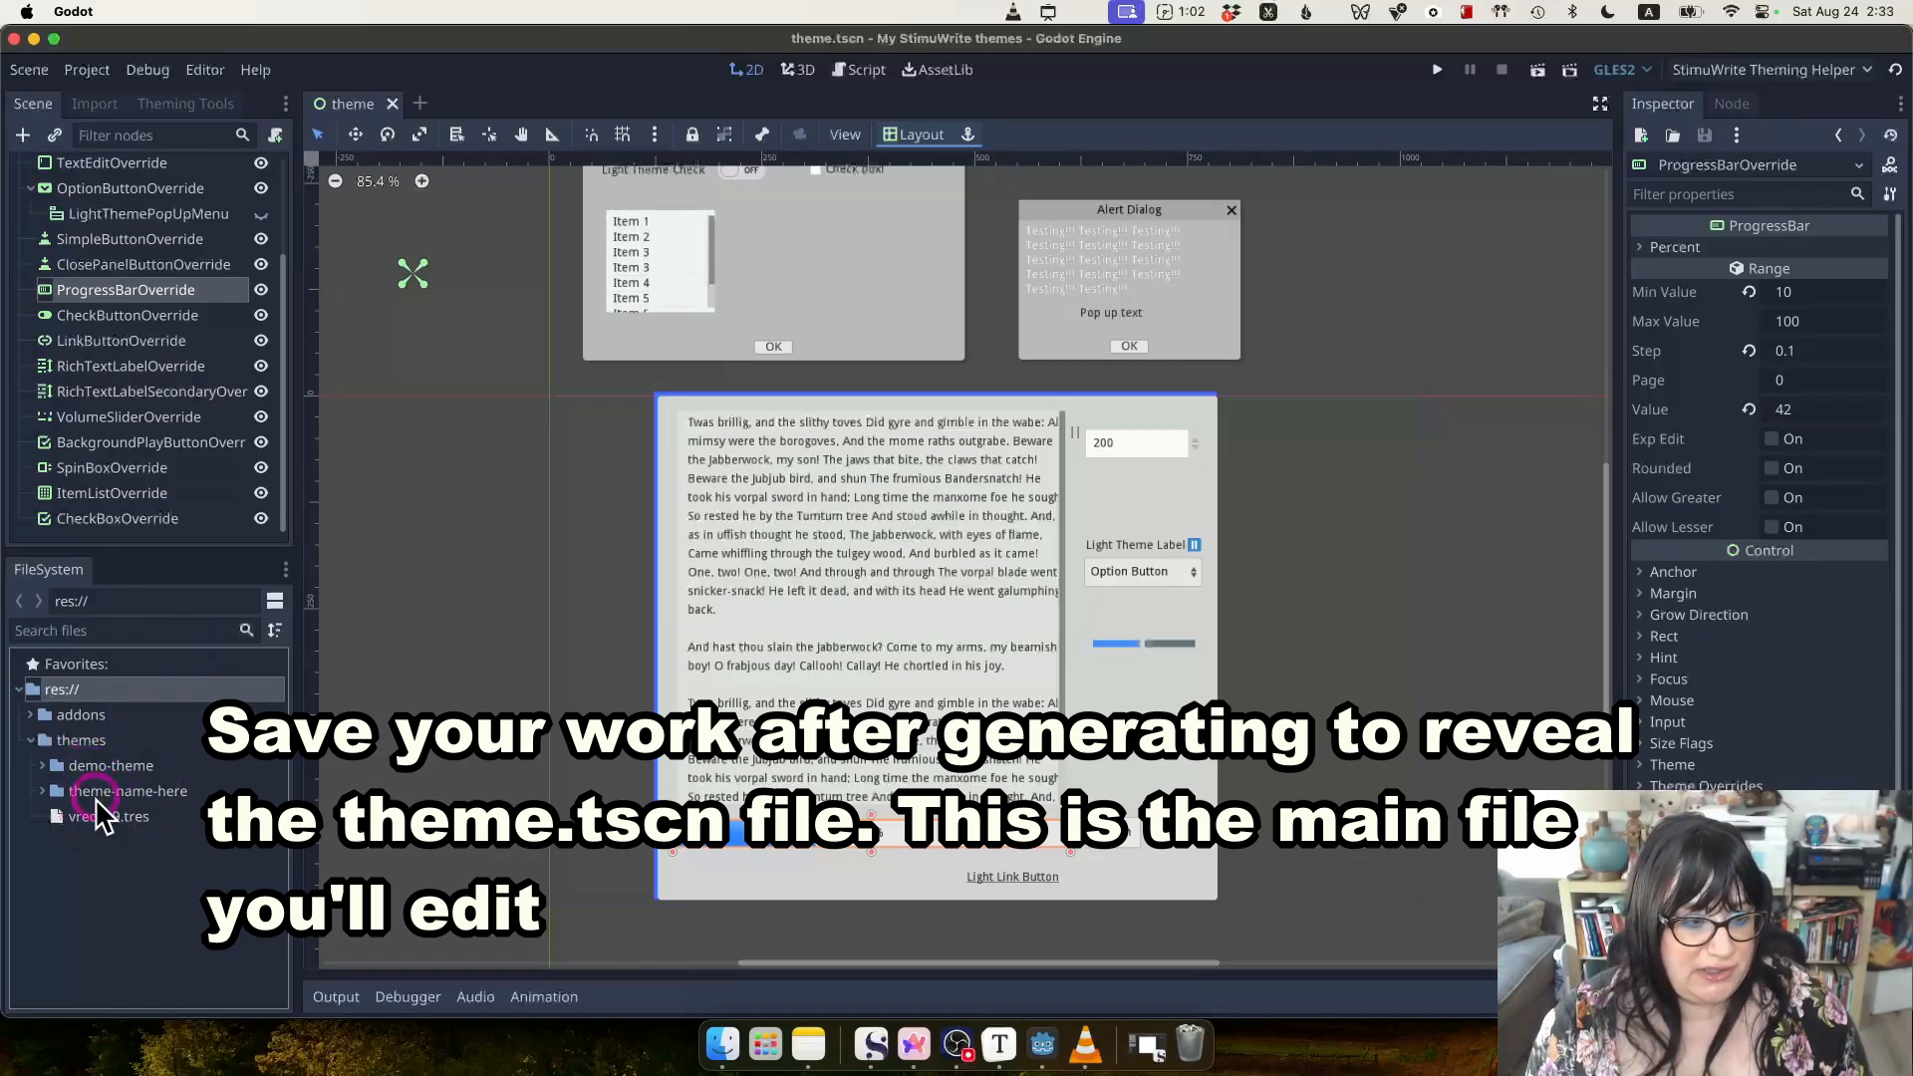
pyautogui.click(42, 793)
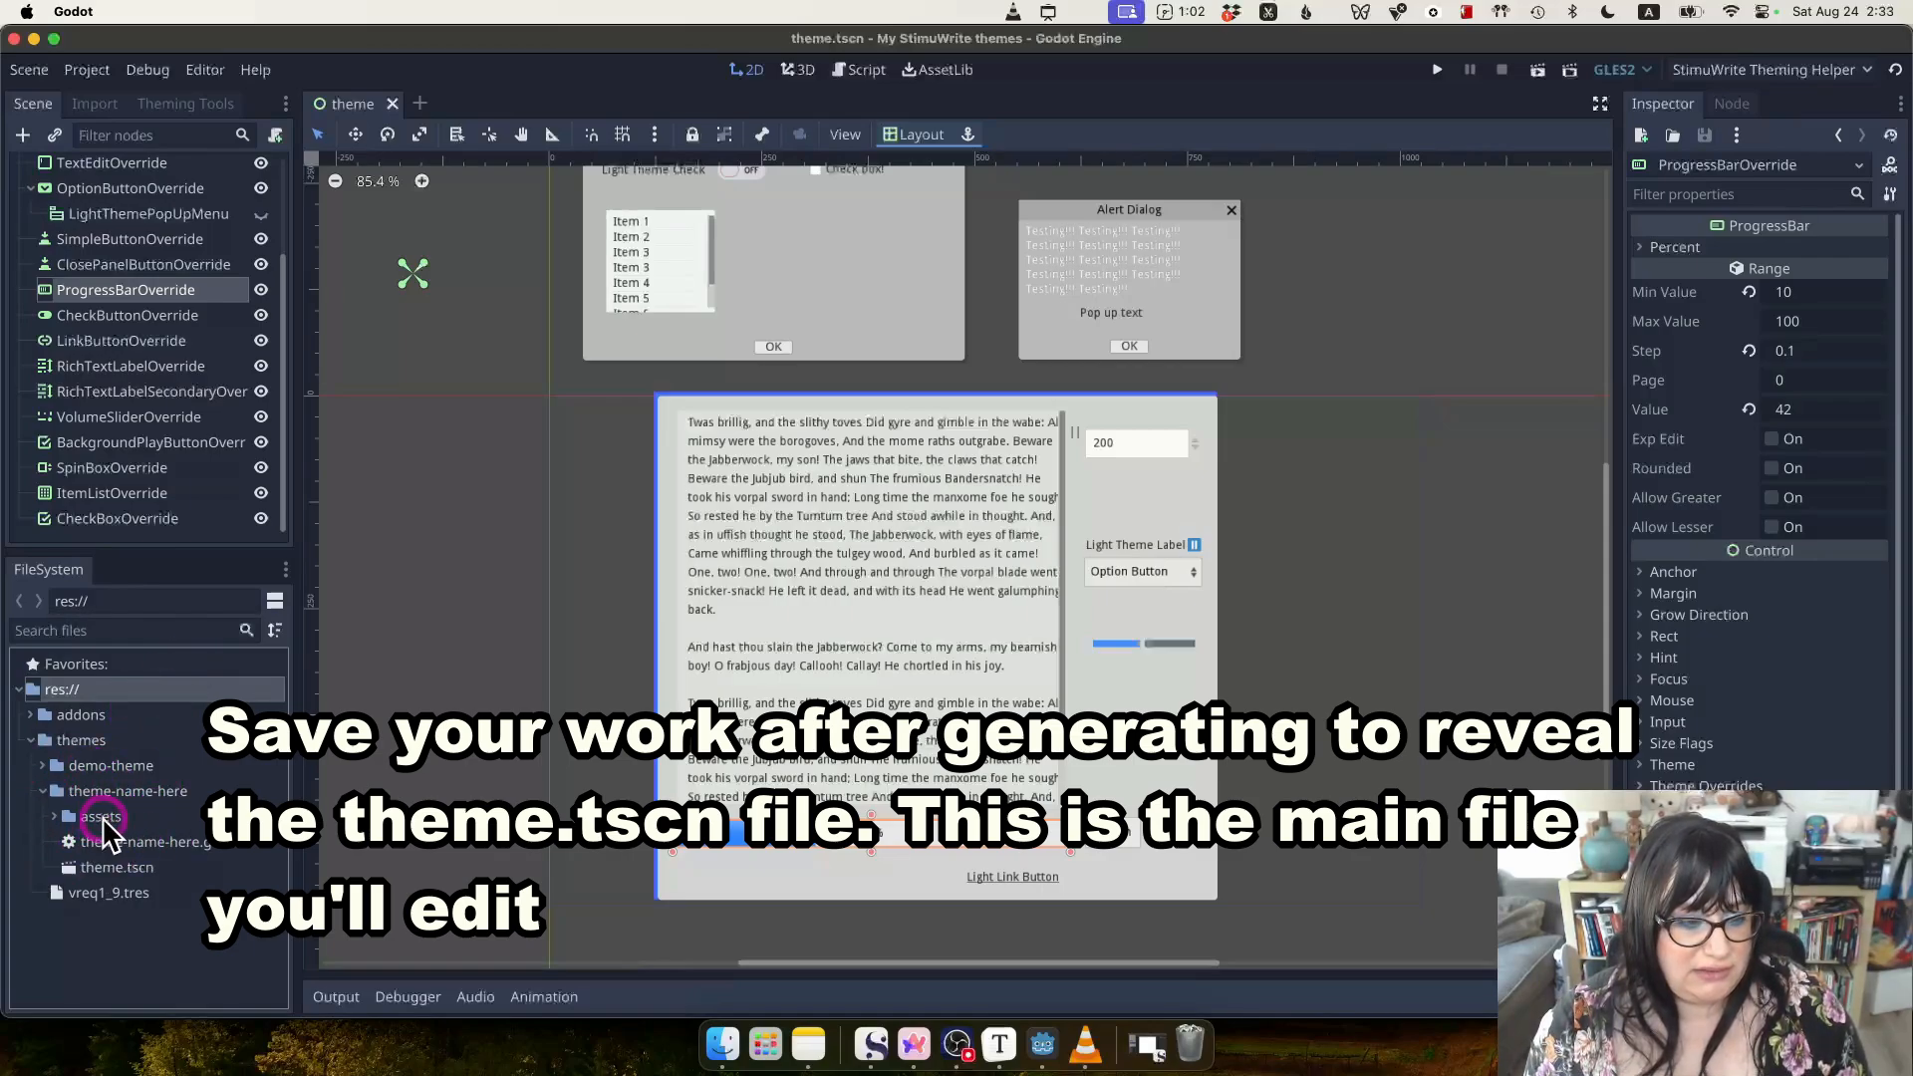
pyautogui.click(90, 797)
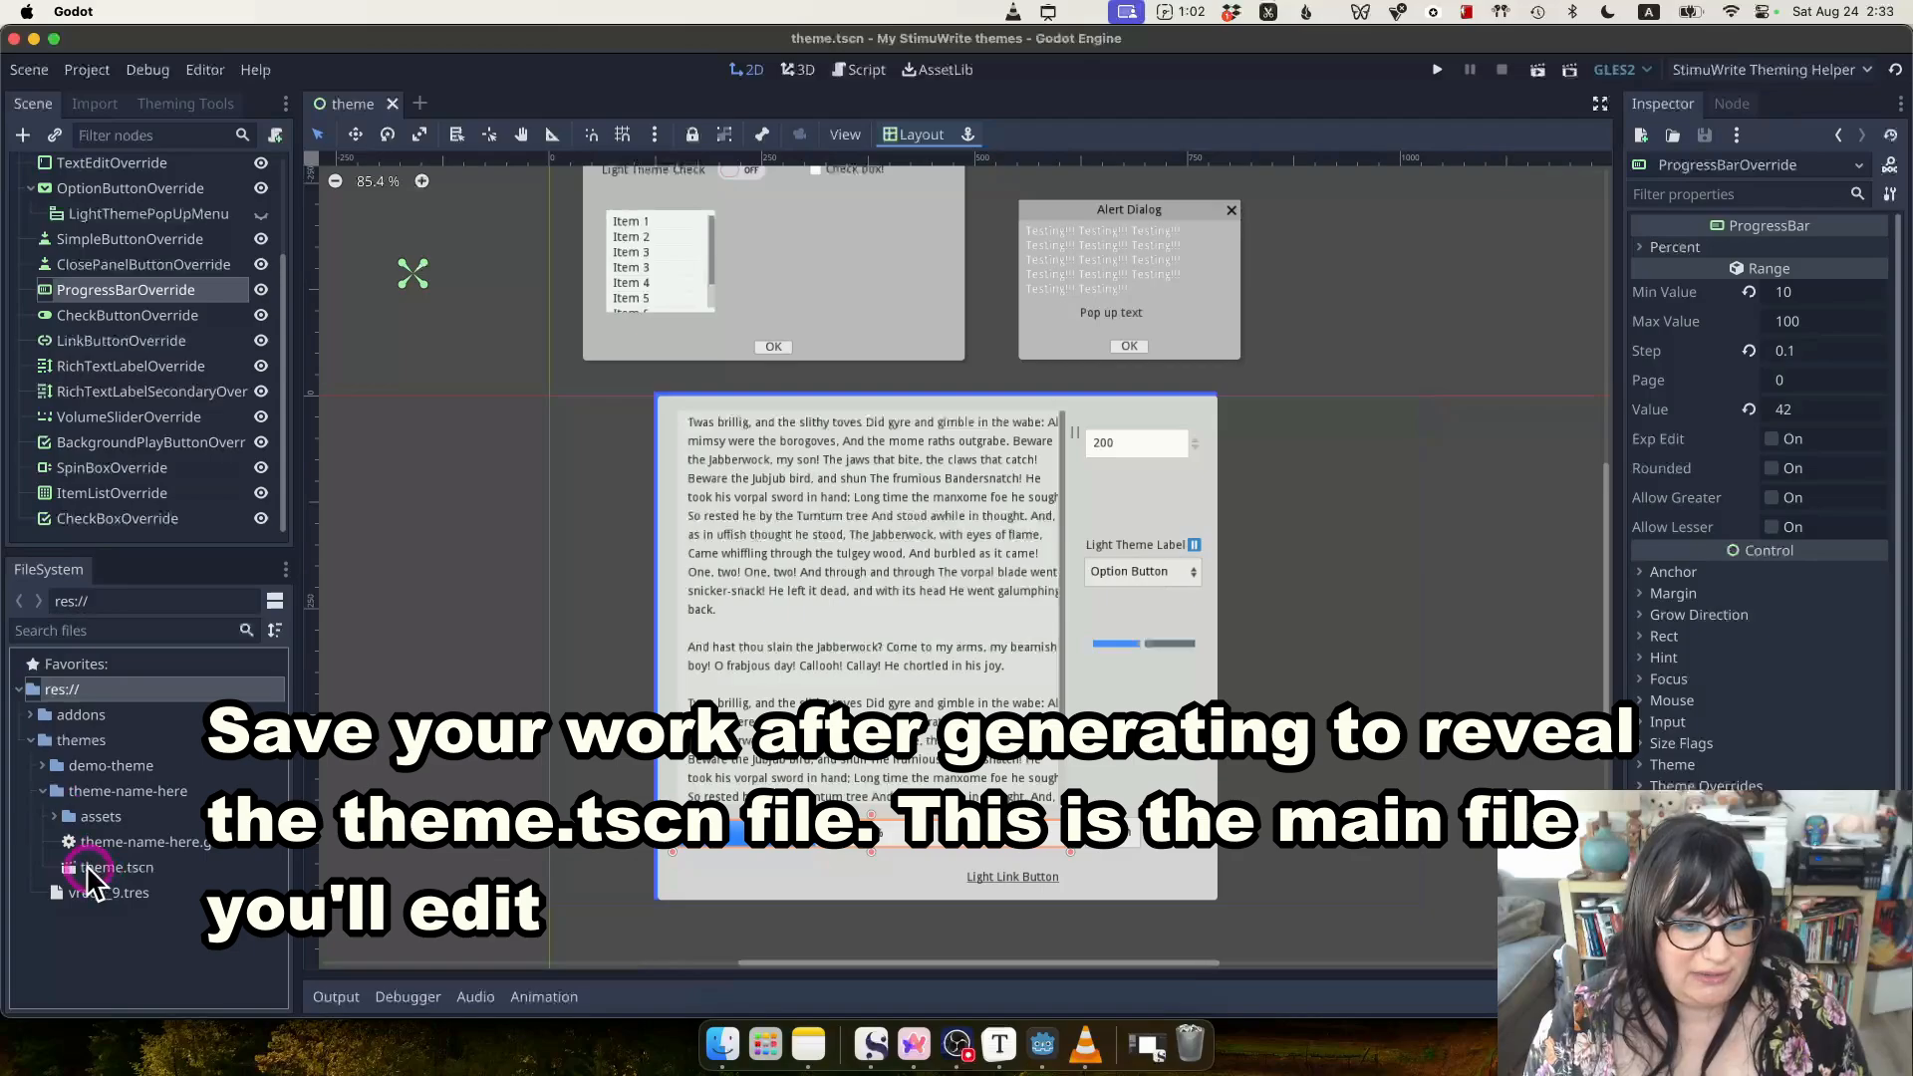
pyautogui.click(523, 691)
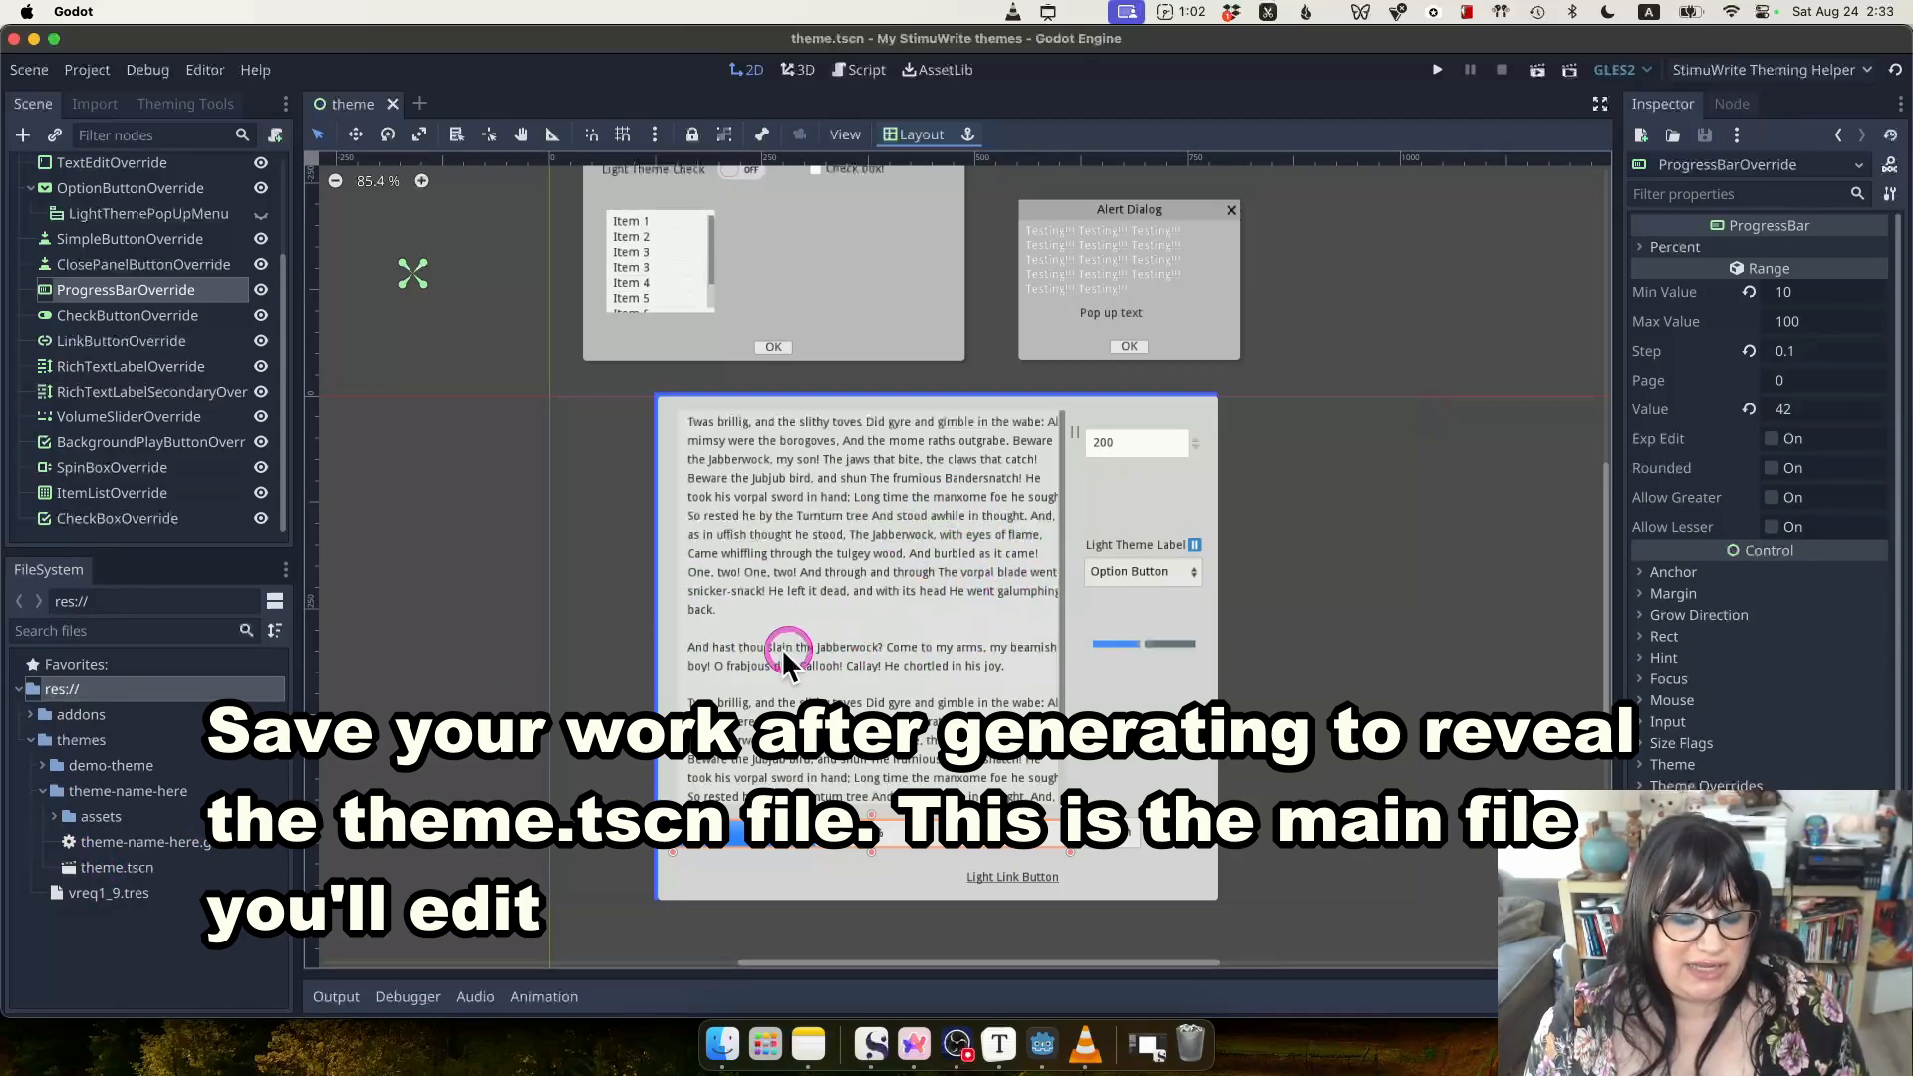
pyautogui.click(44, 765)
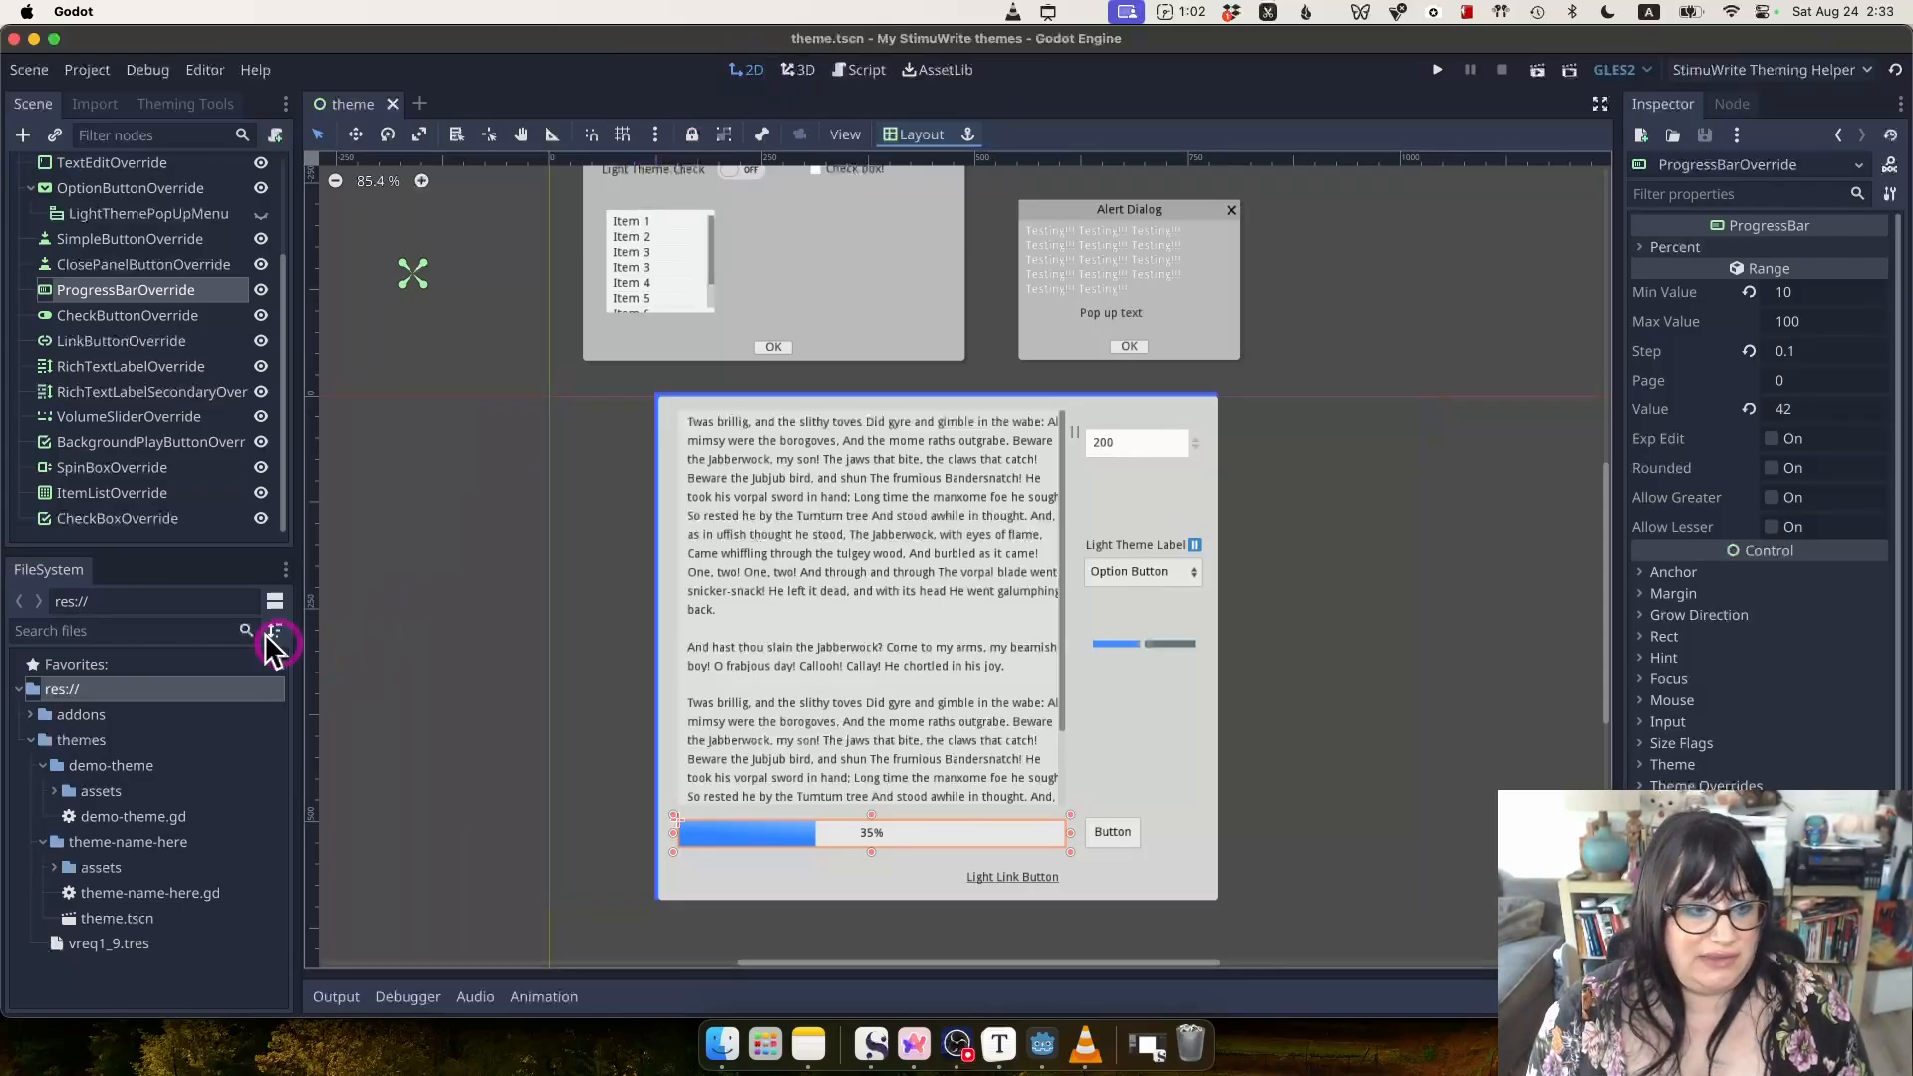
pyautogui.click(88, 817)
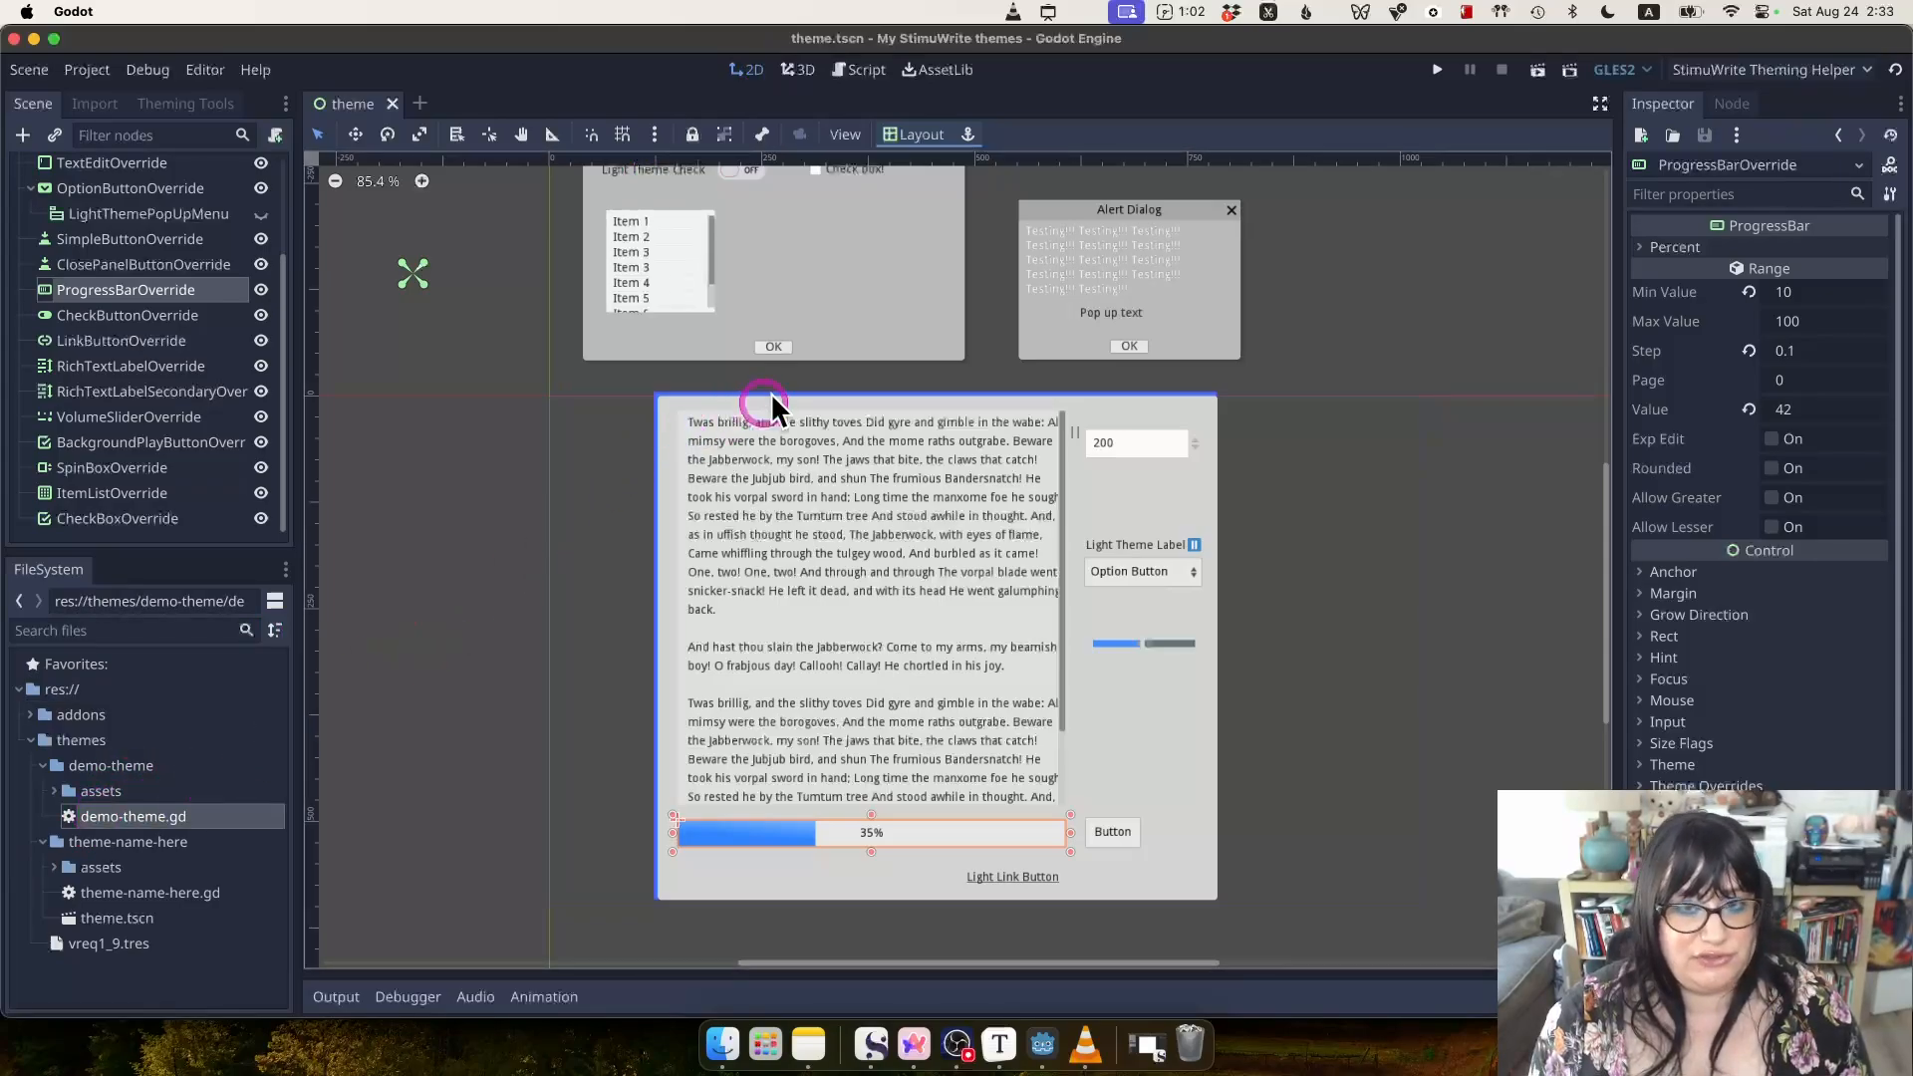
pyautogui.click(863, 72)
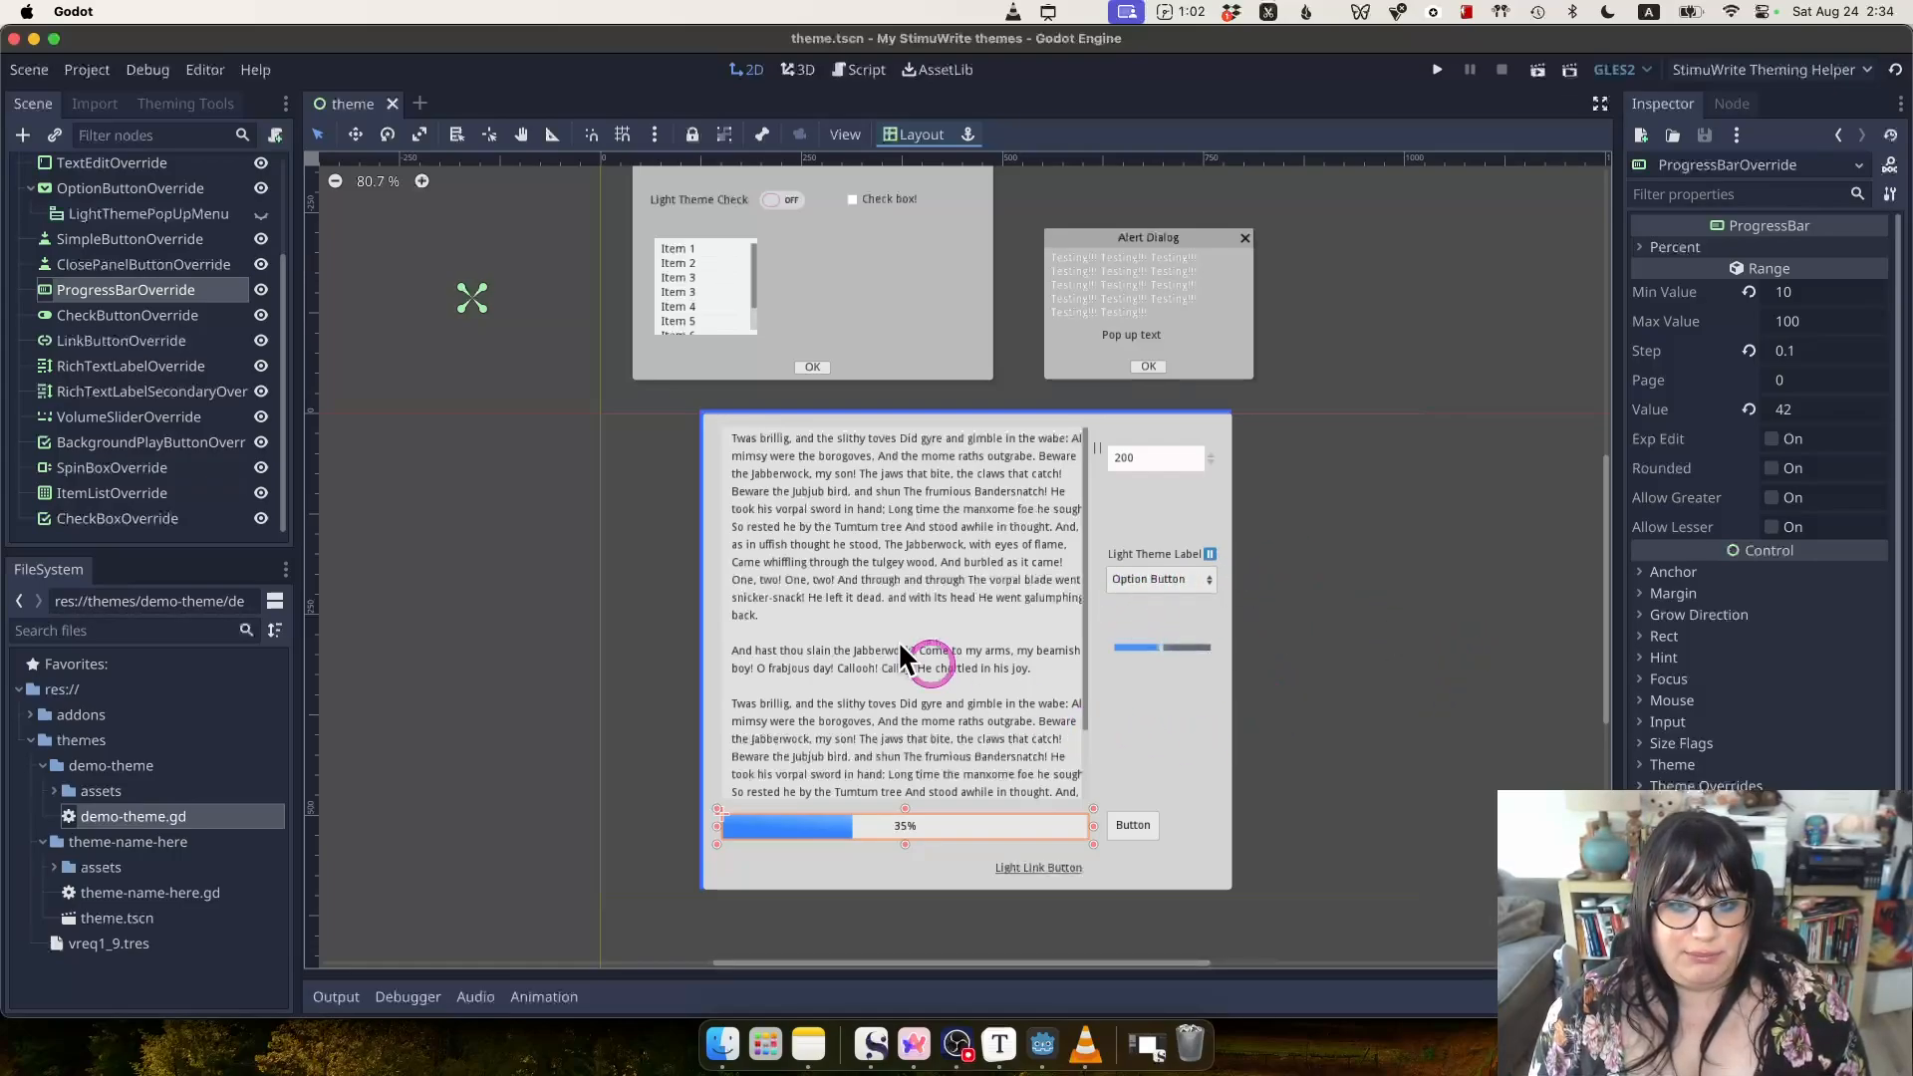
# Select the PanelContainerOverride node and expand the Styles group of its theme overrides, keeping the Theme section collapsed.
pyautogui.scroll(3, 164, 445)
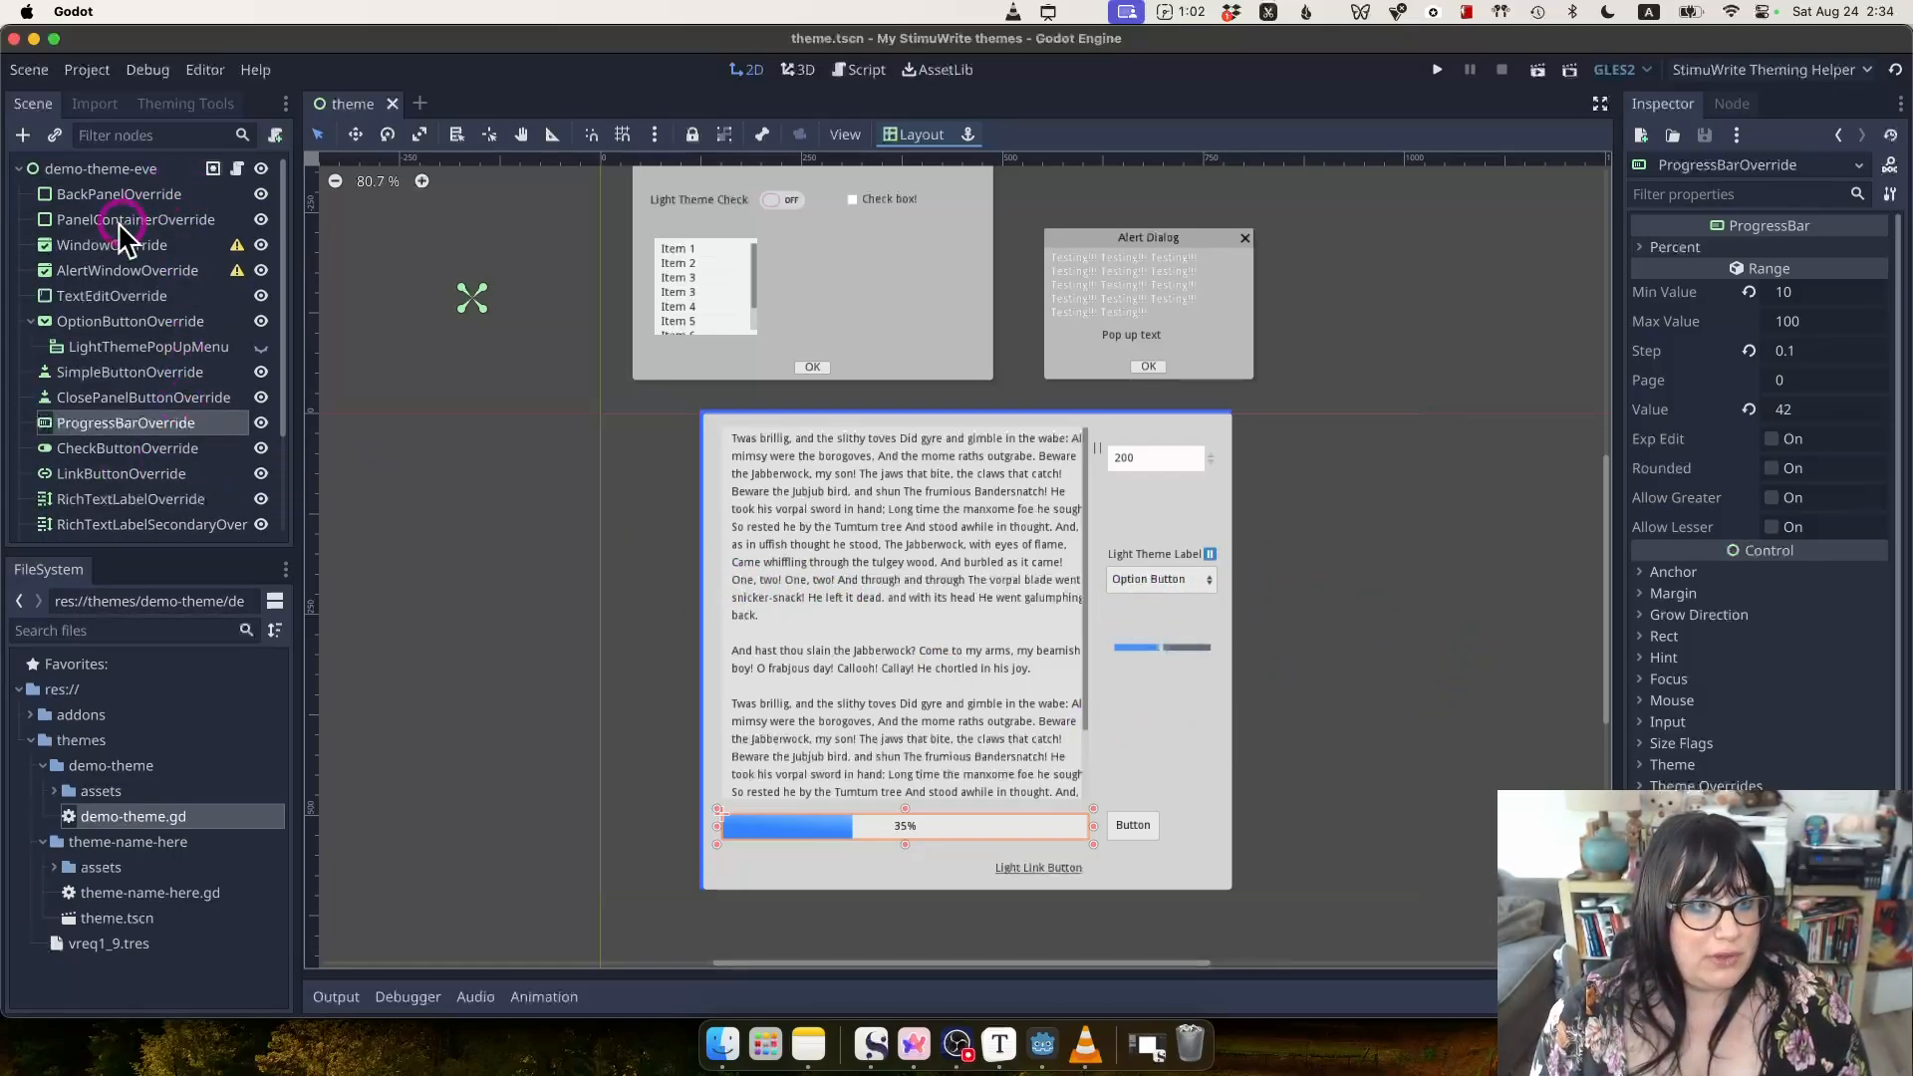
pyautogui.click(158, 220)
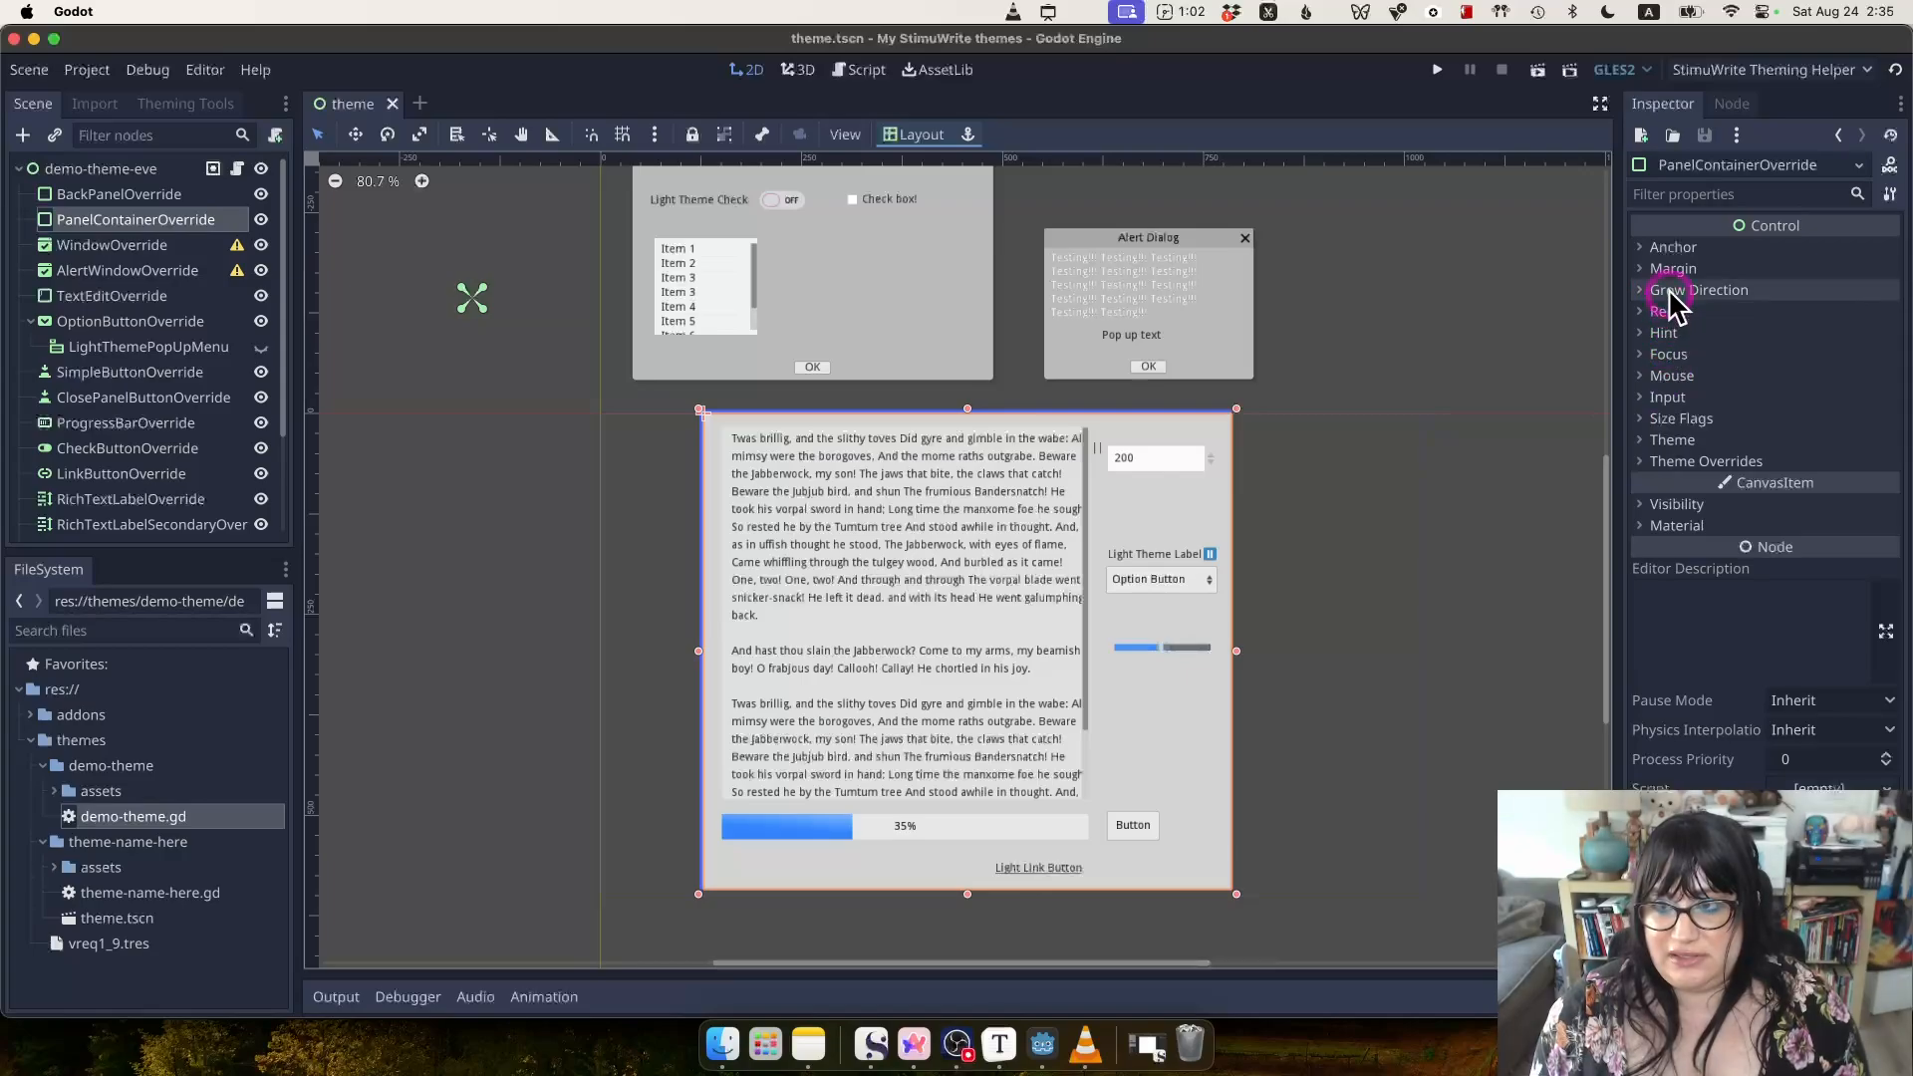
pyautogui.click(1660, 461)
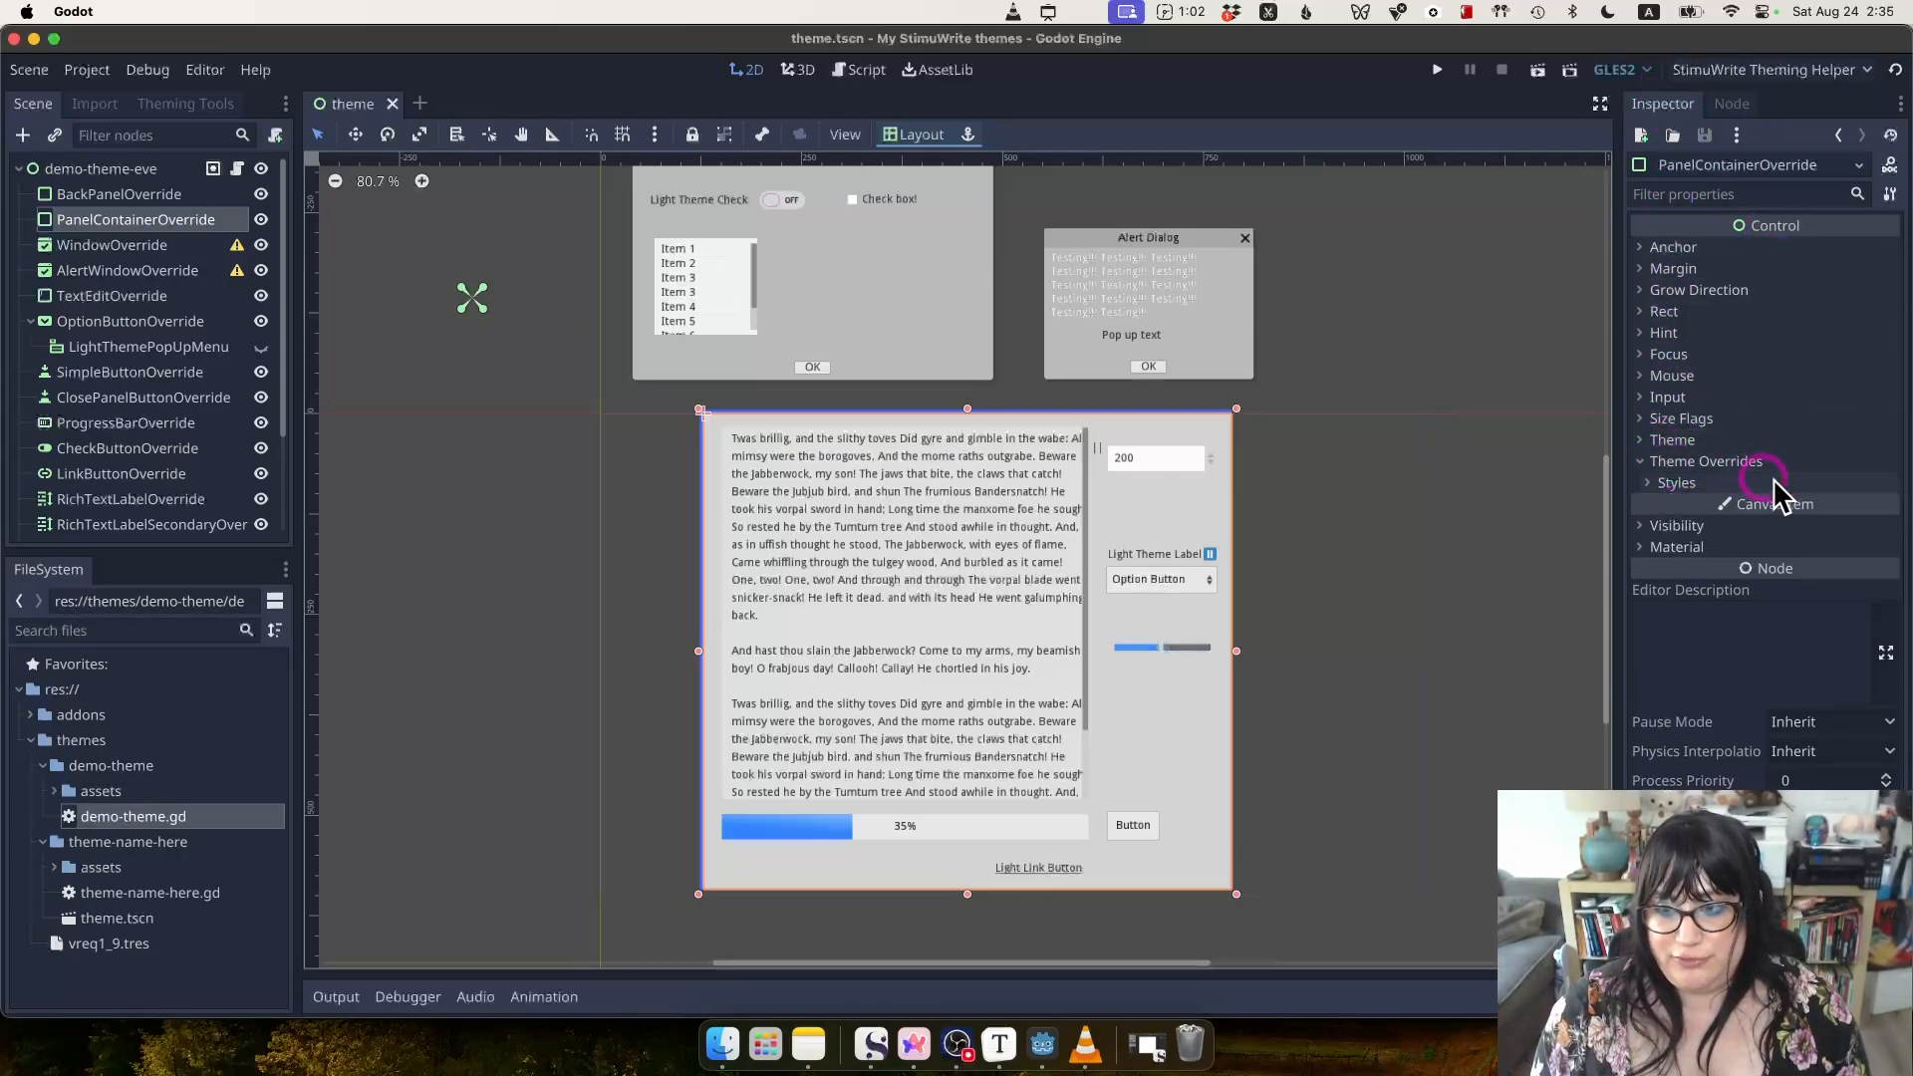
pyautogui.click(1674, 484)
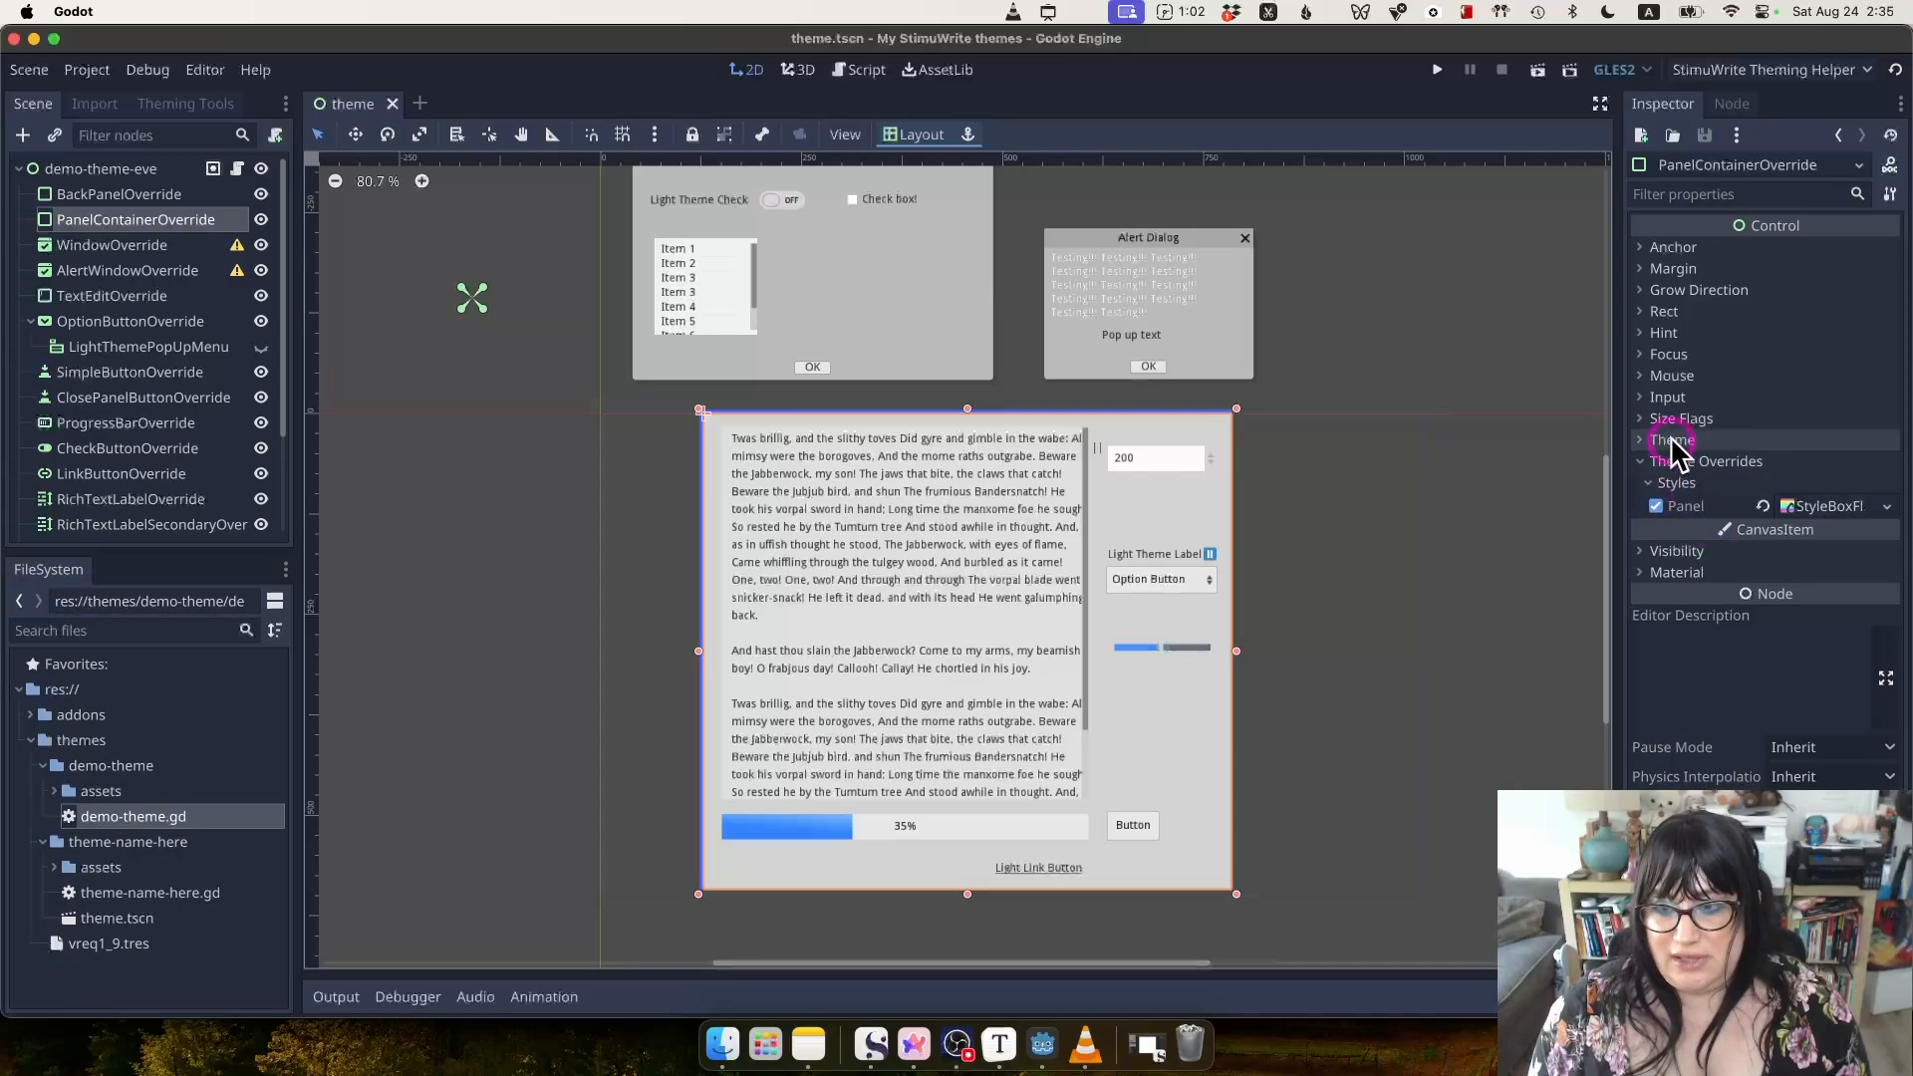
pyautogui.click(1674, 441)
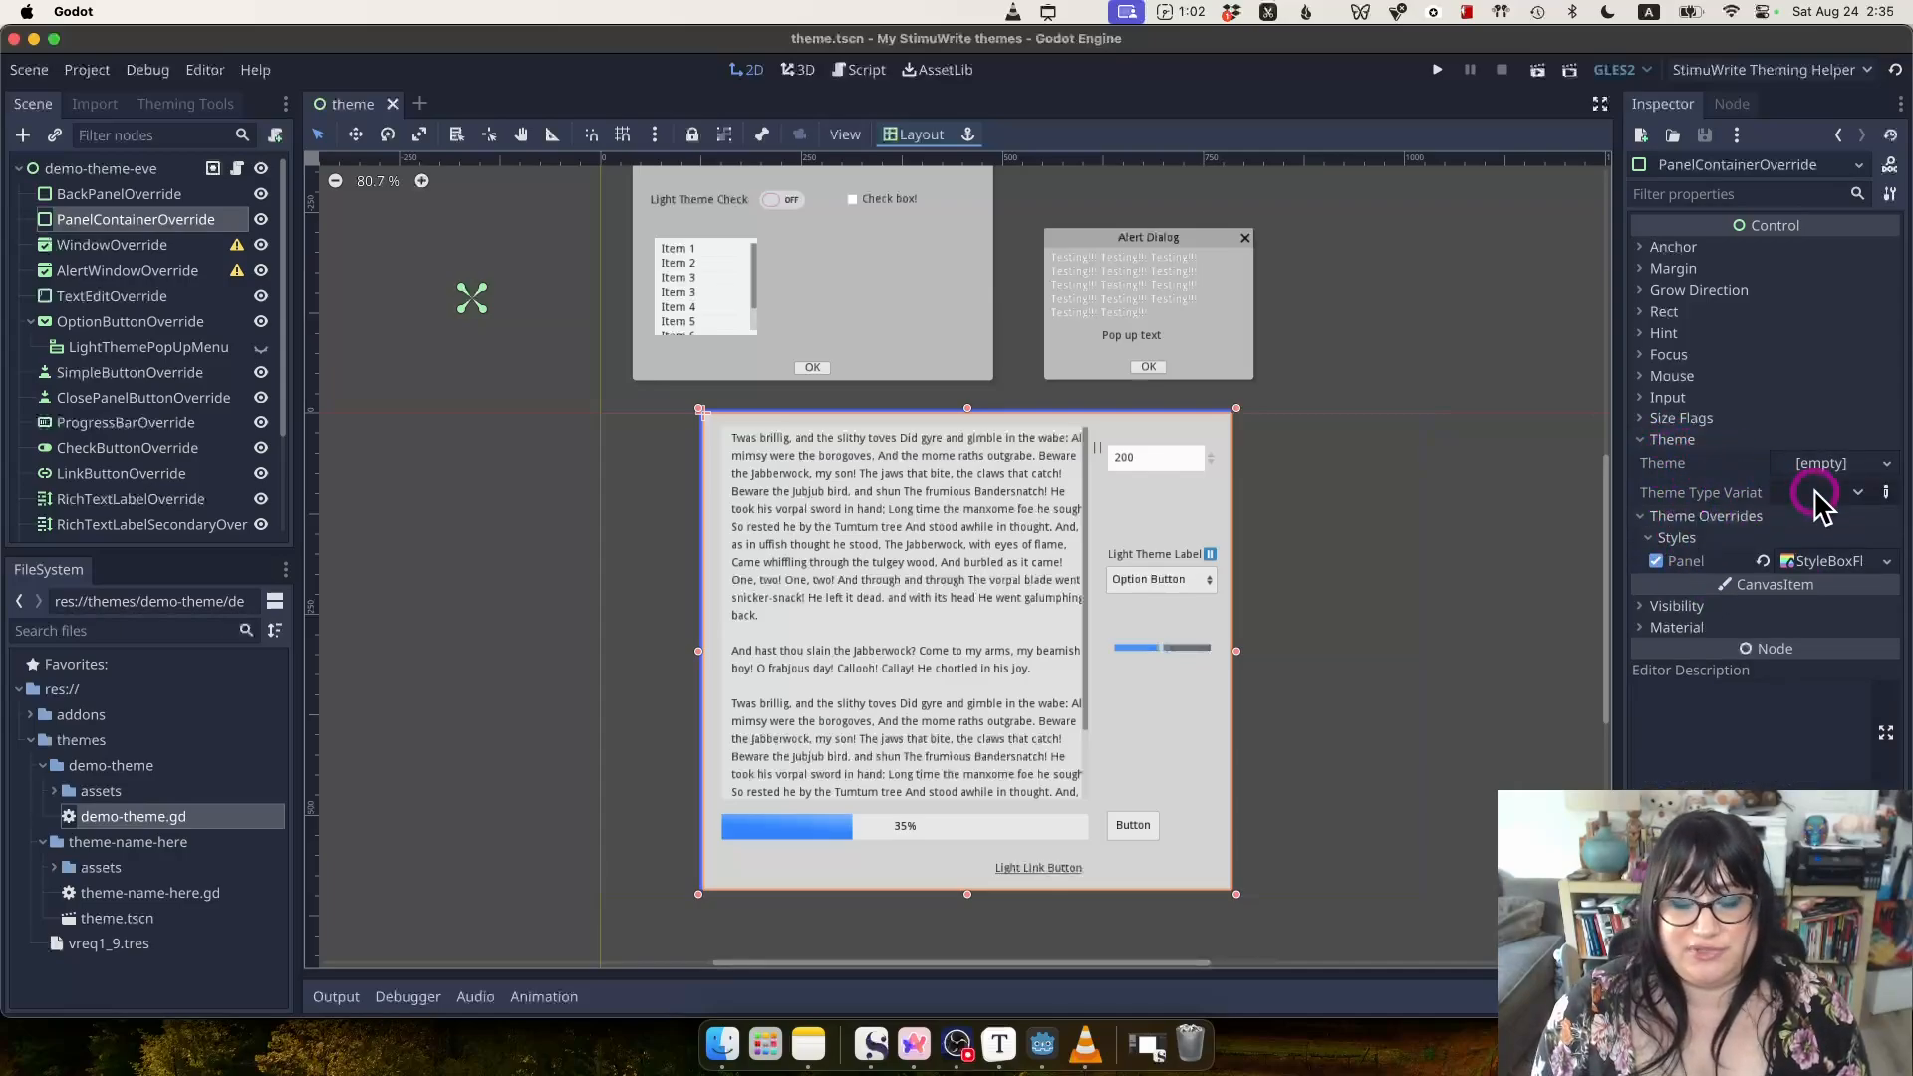
pyautogui.click(1659, 441)
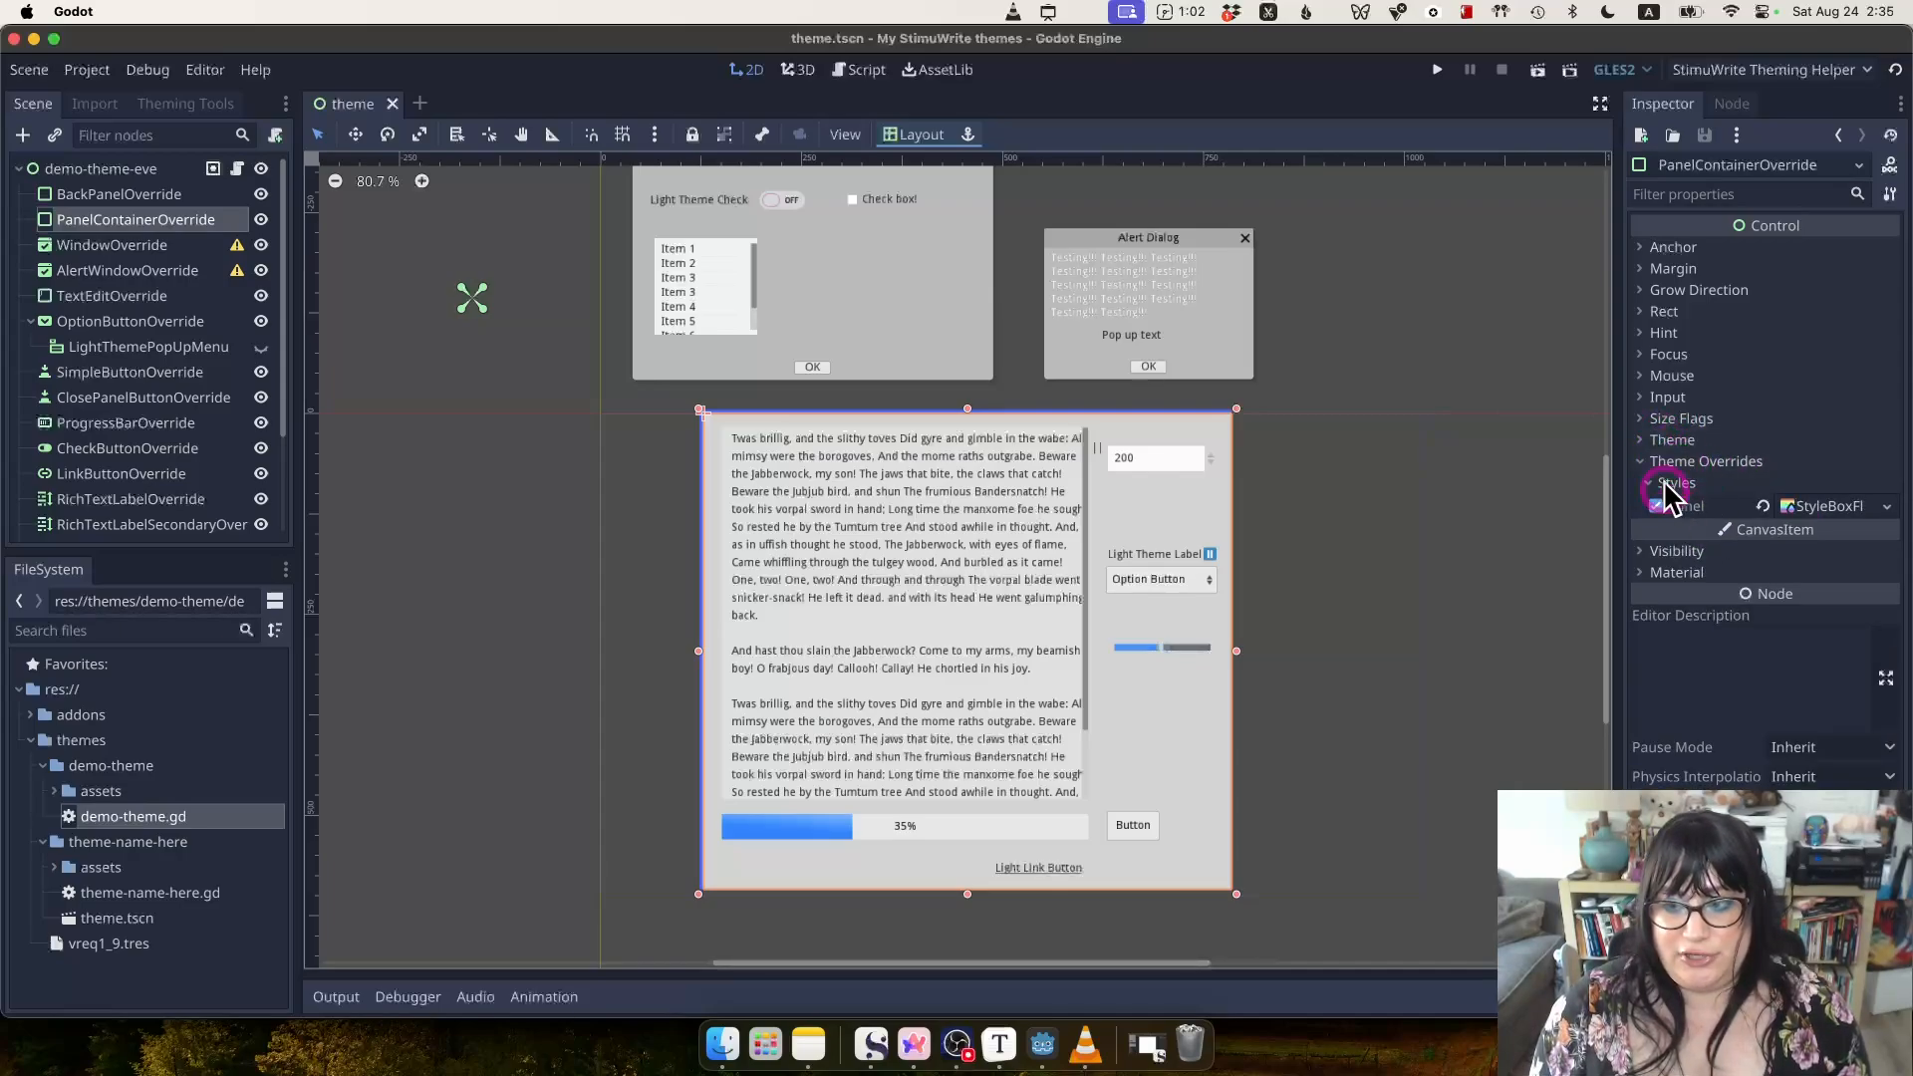
pyautogui.click(1801, 506)
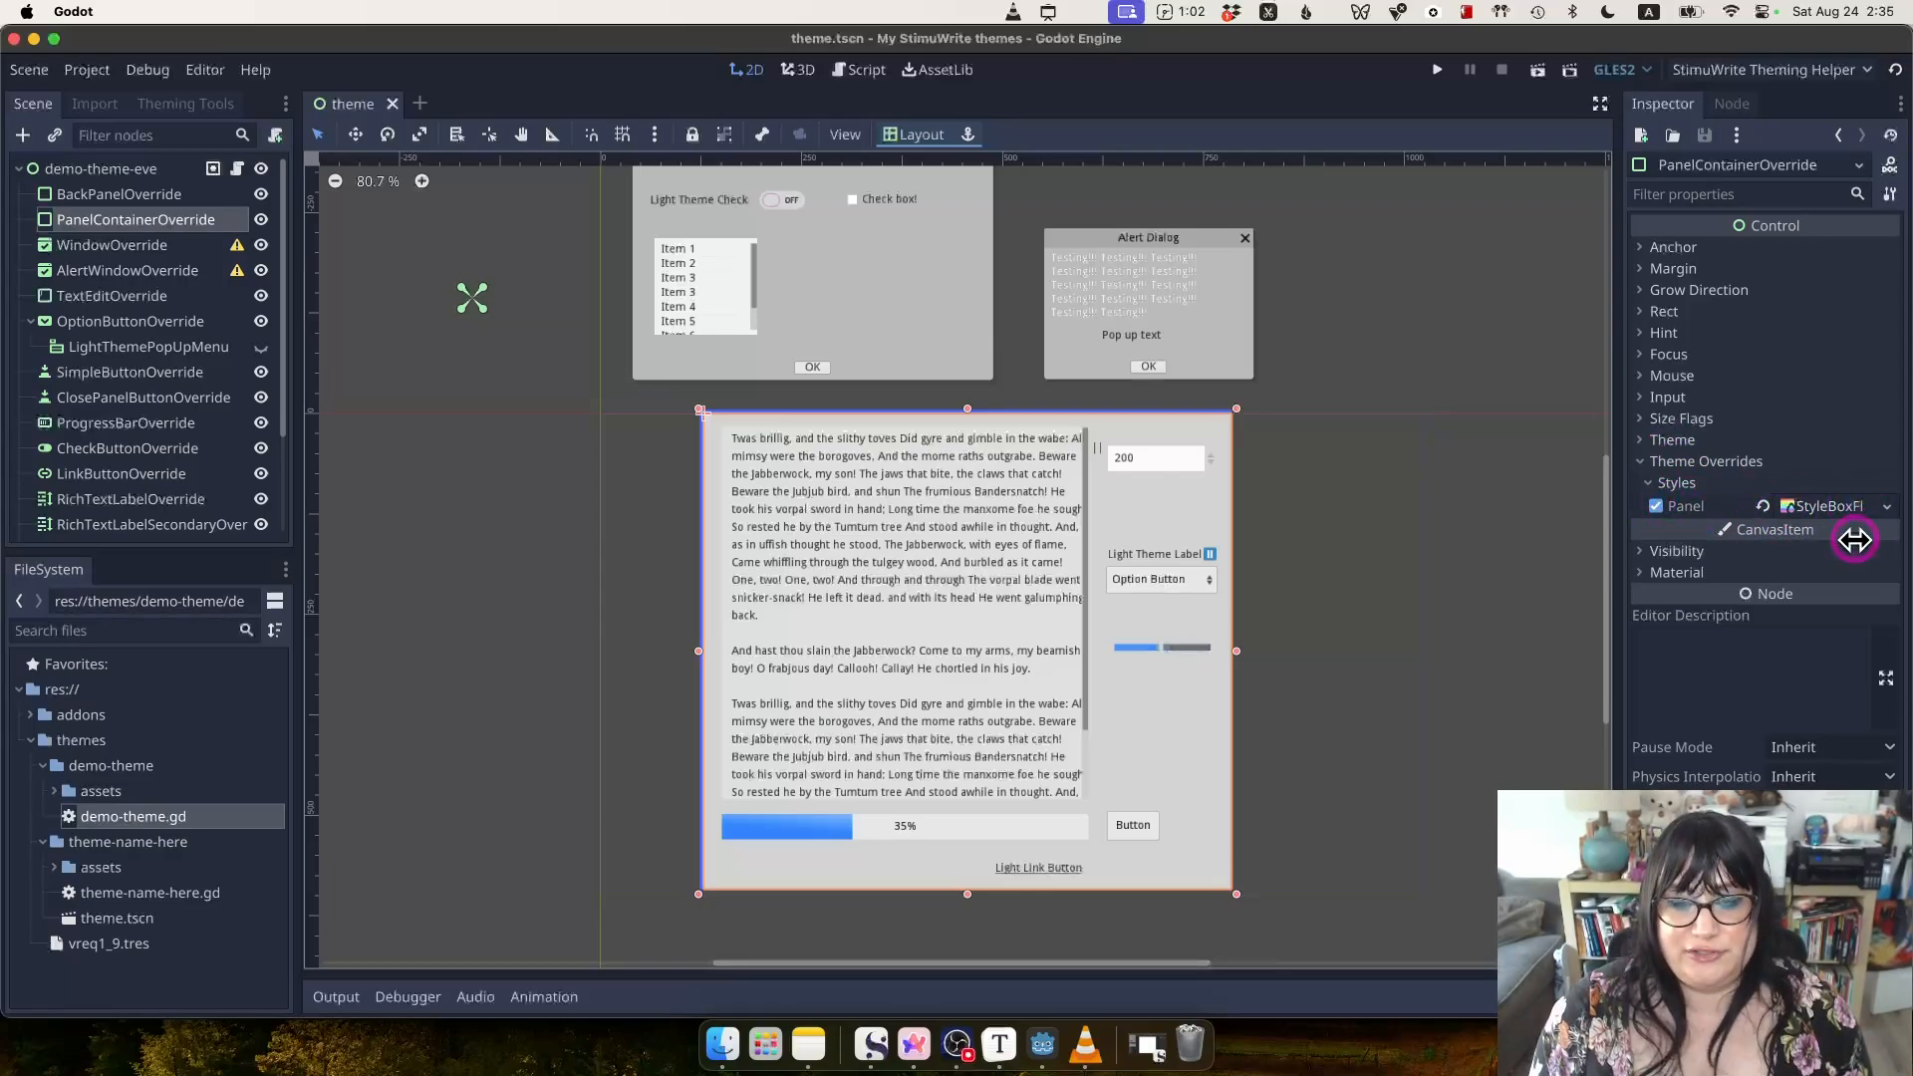
pyautogui.click(1673, 440)
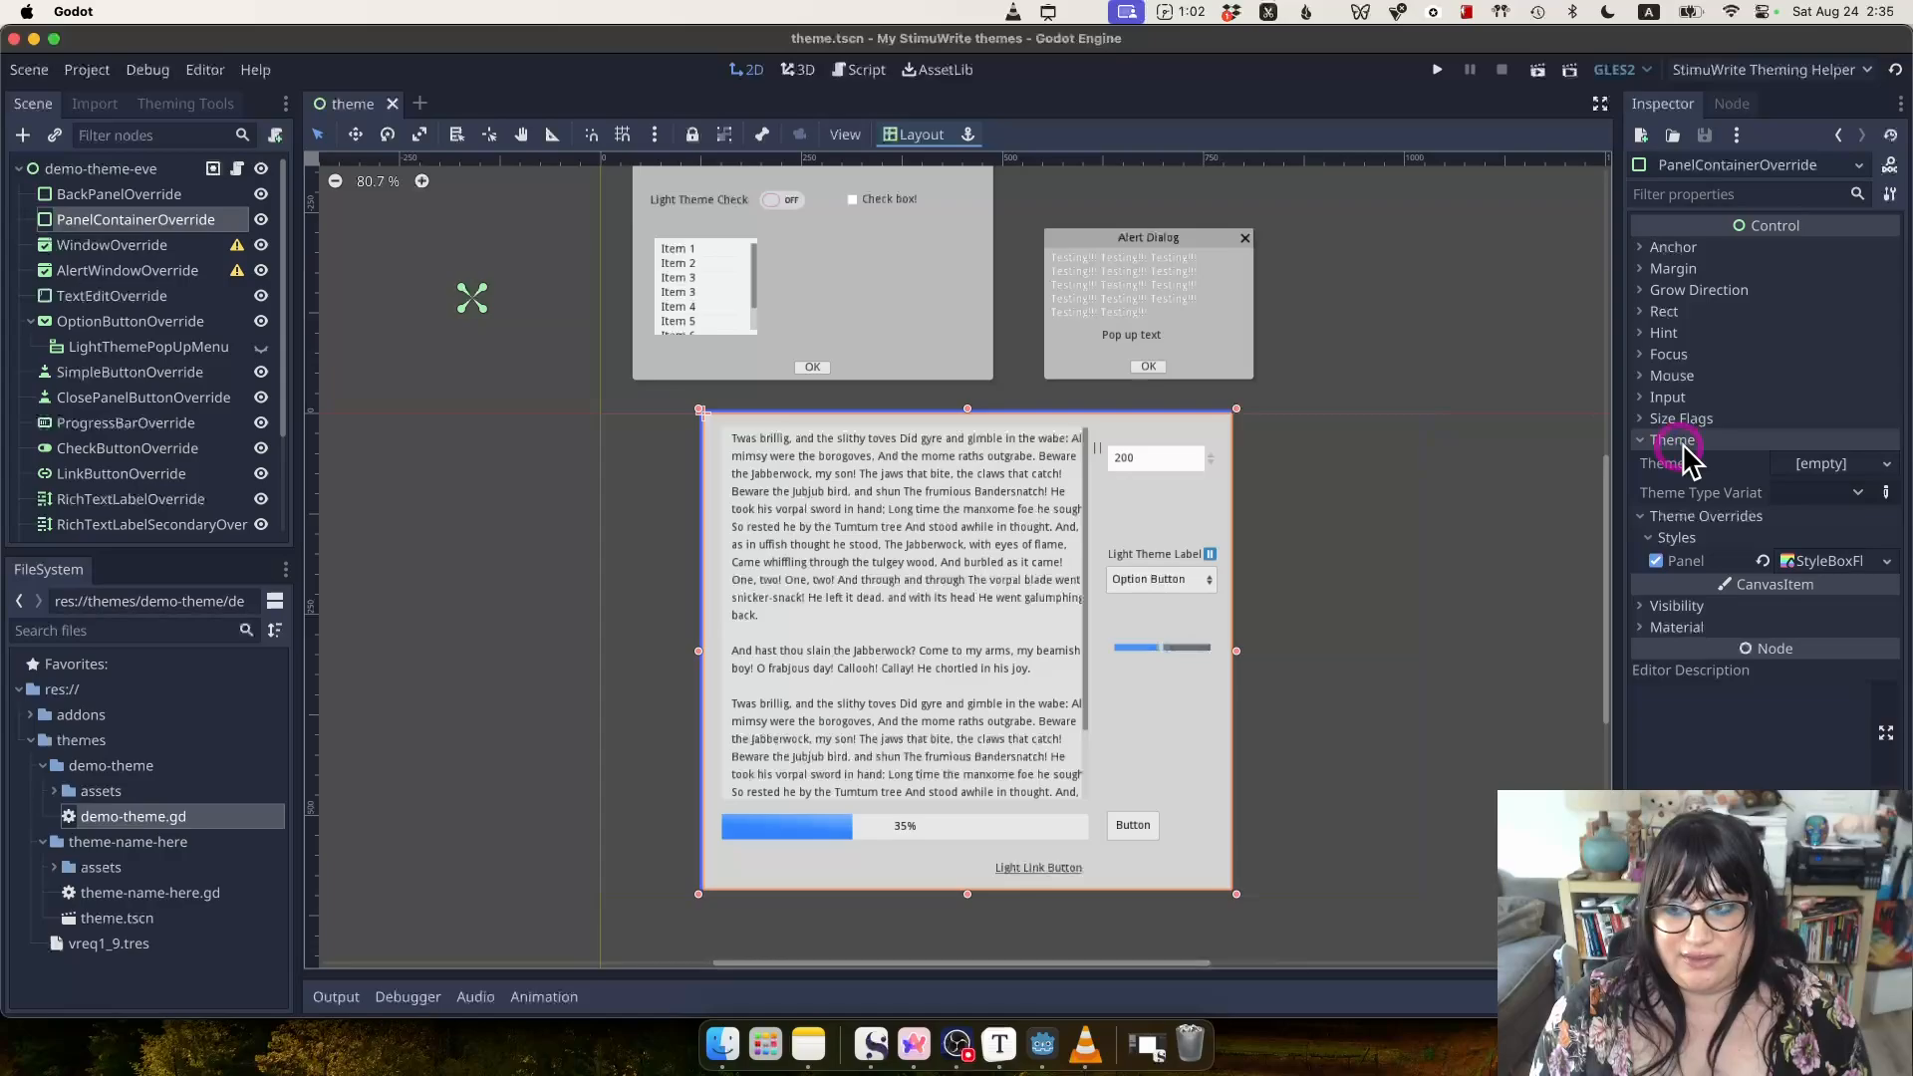
pyautogui.click(1684, 441)
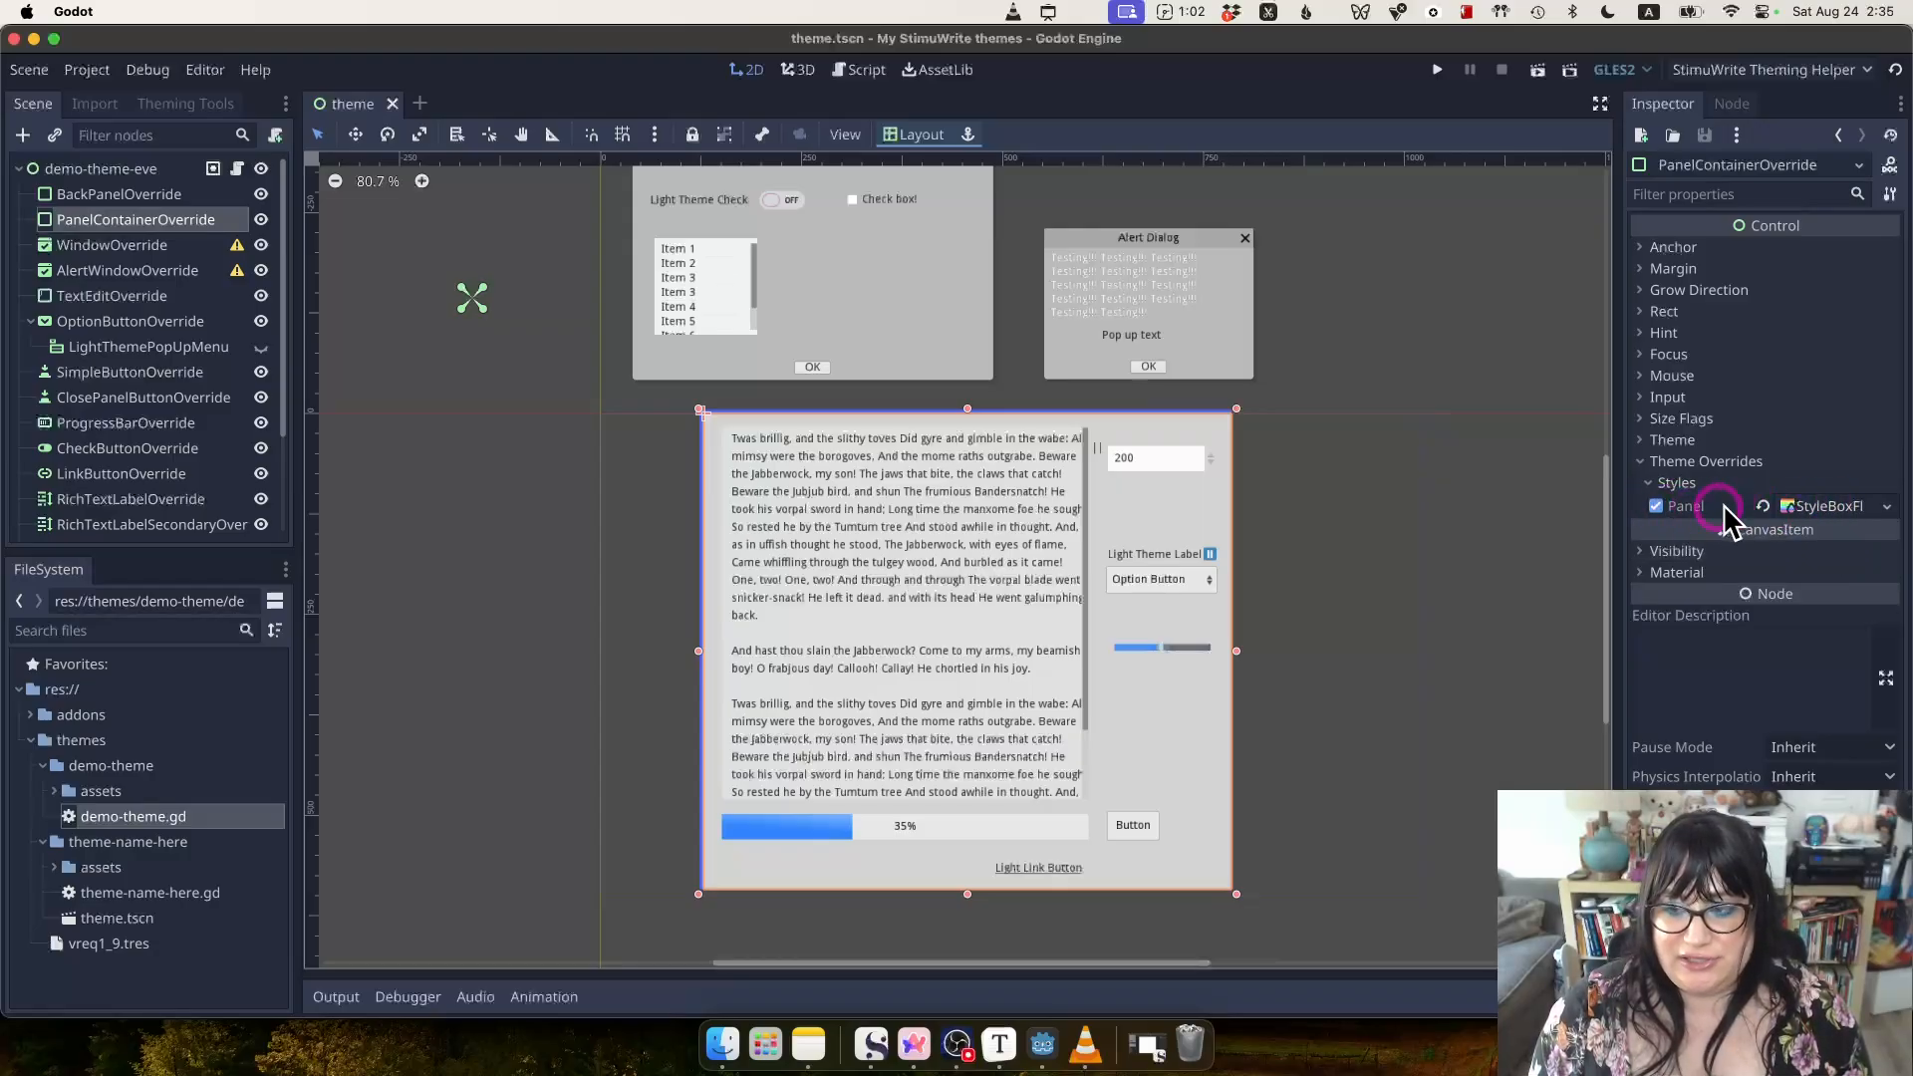
# Clear the Panel style override of PanelContainerOverride and assign a new StyleBoxFlat in its place.
pyautogui.click(1819, 508)
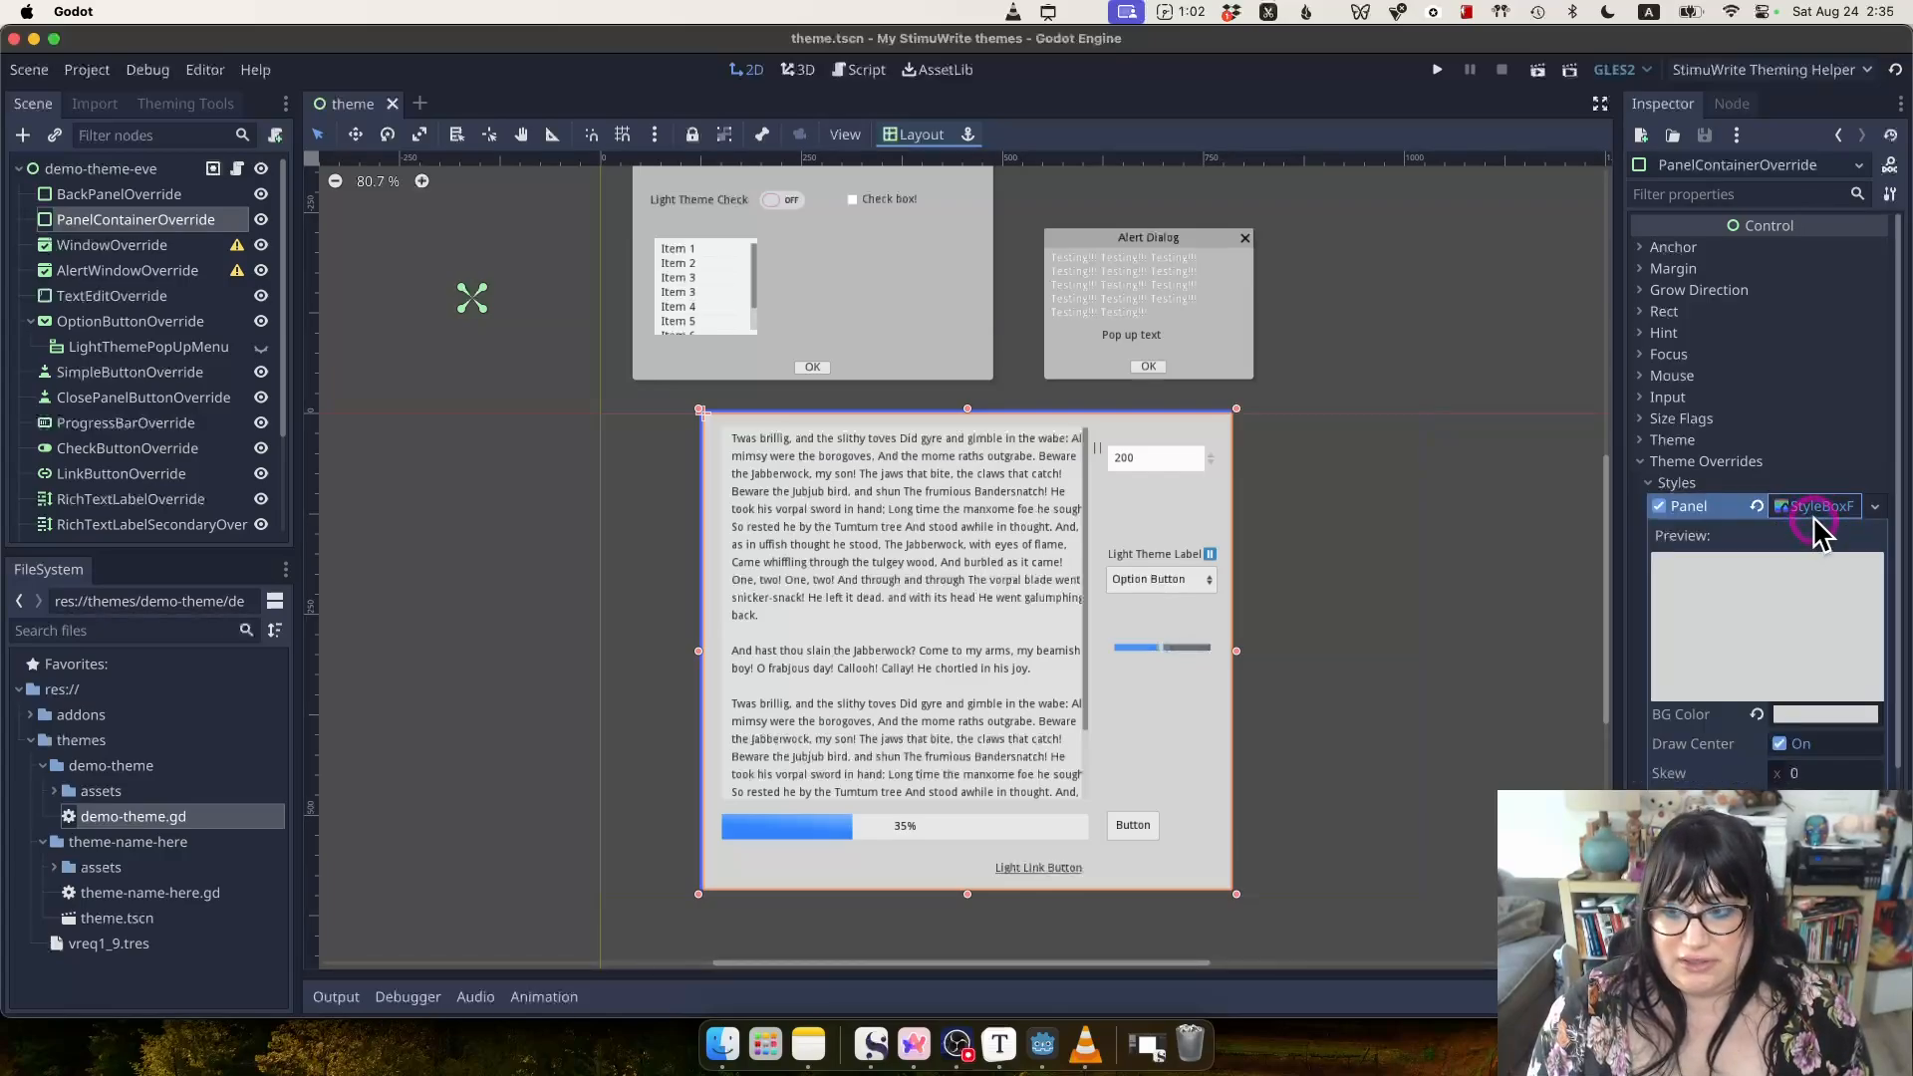
pyautogui.scroll(-2, 1792, 559)
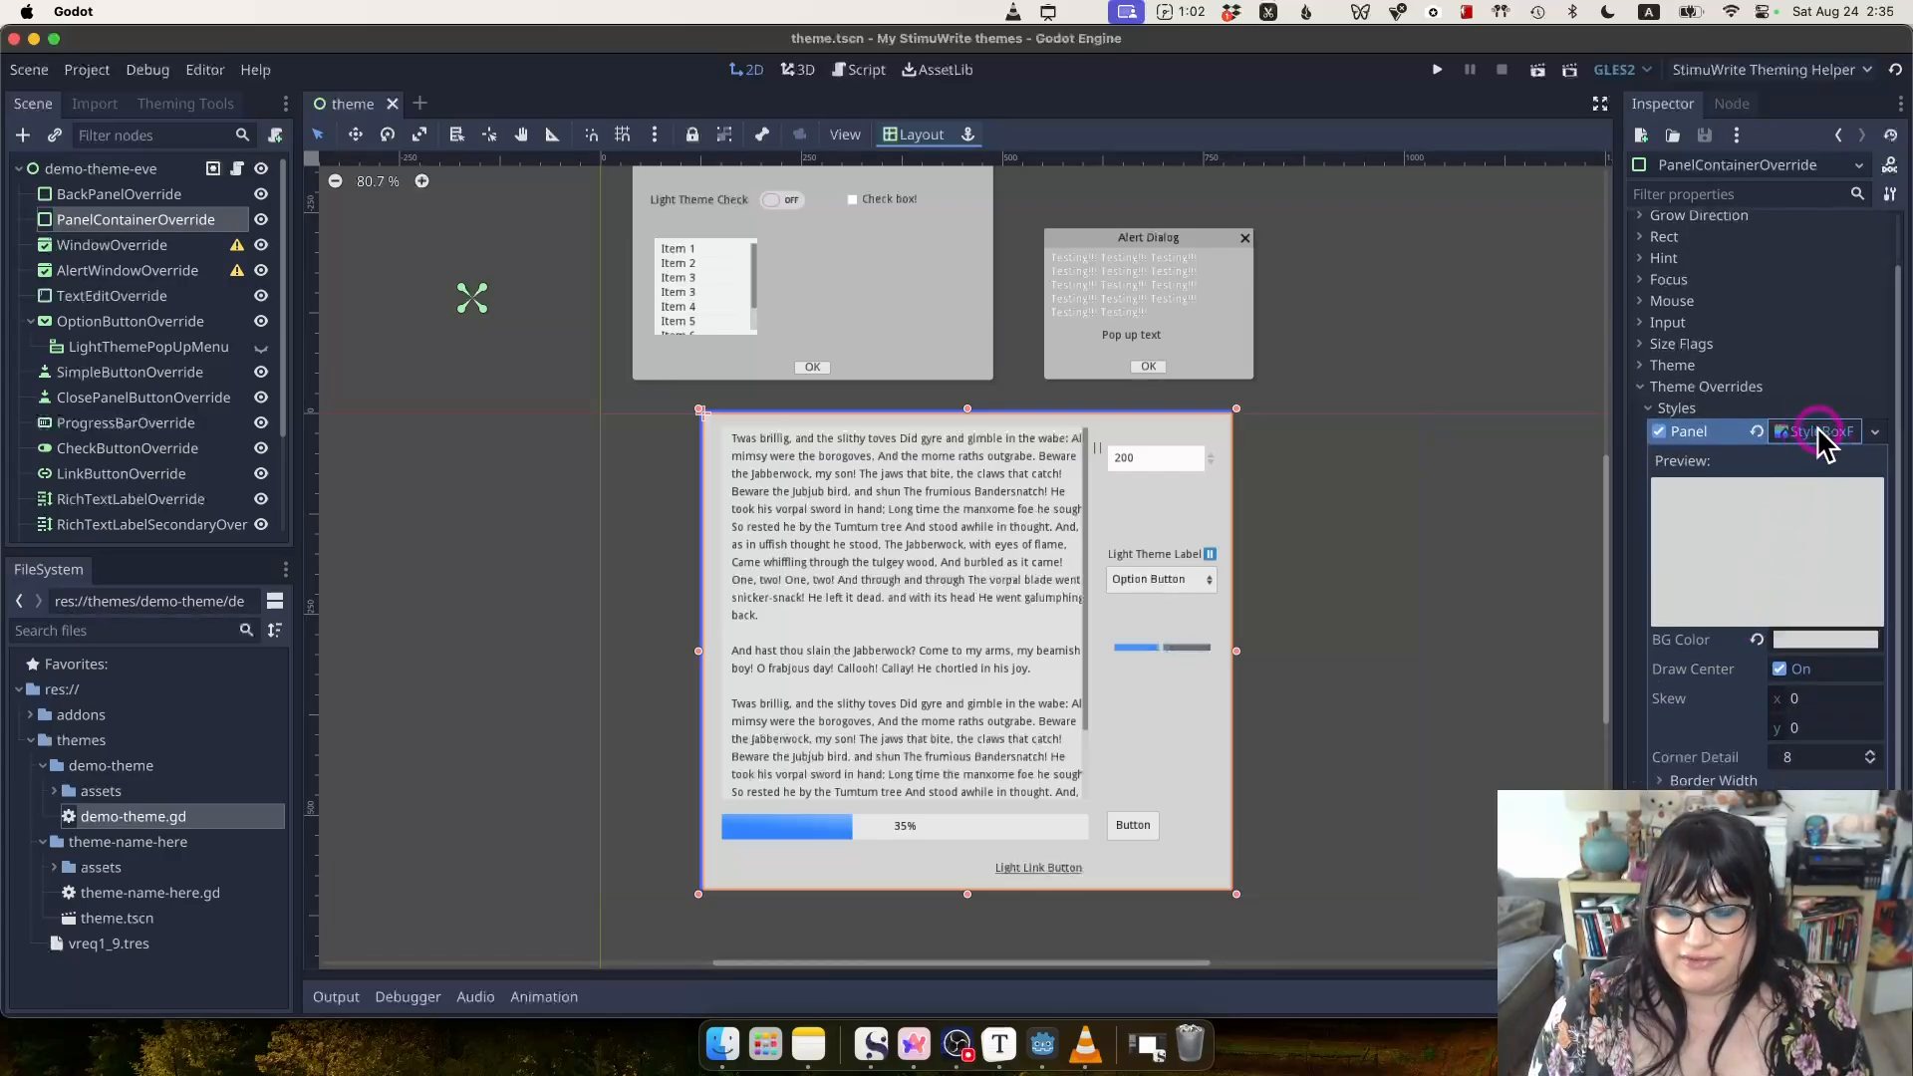
pyautogui.rightClick(1817, 429)
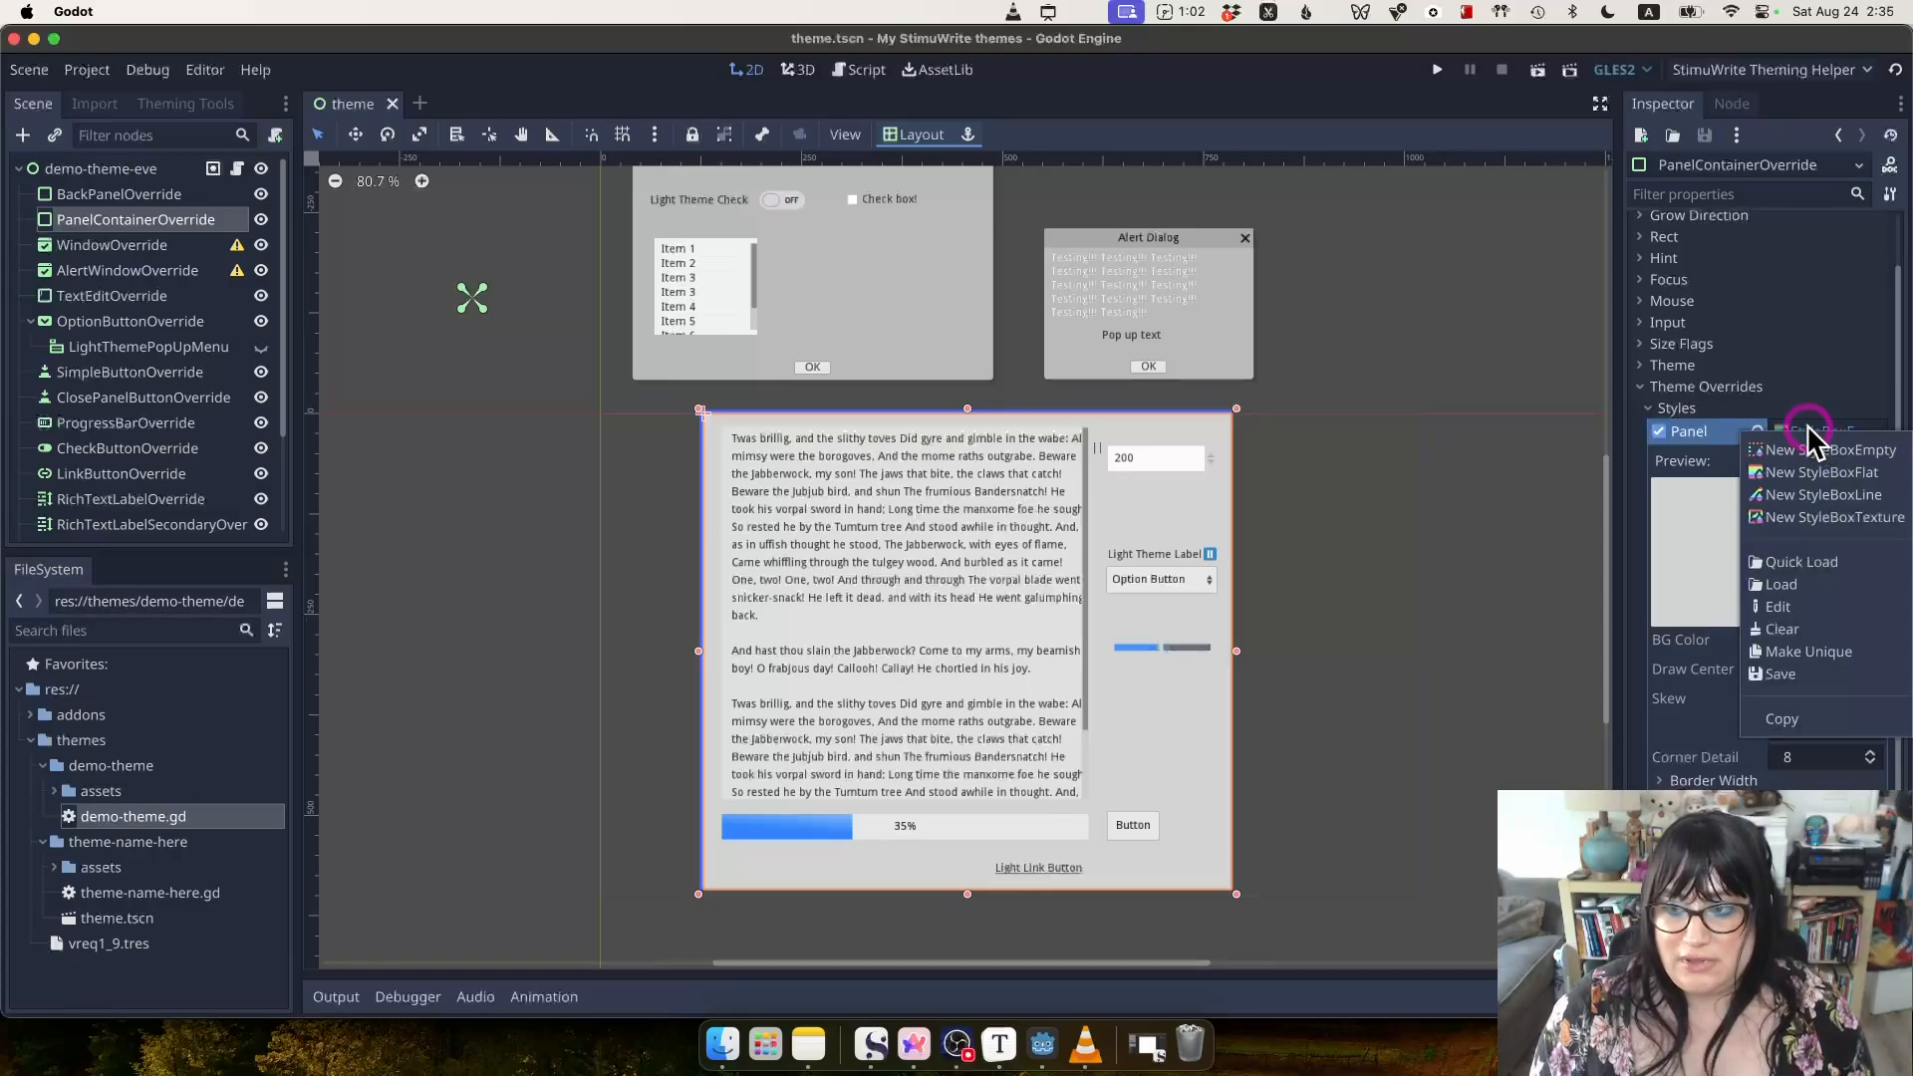
pyautogui.click(1781, 629)
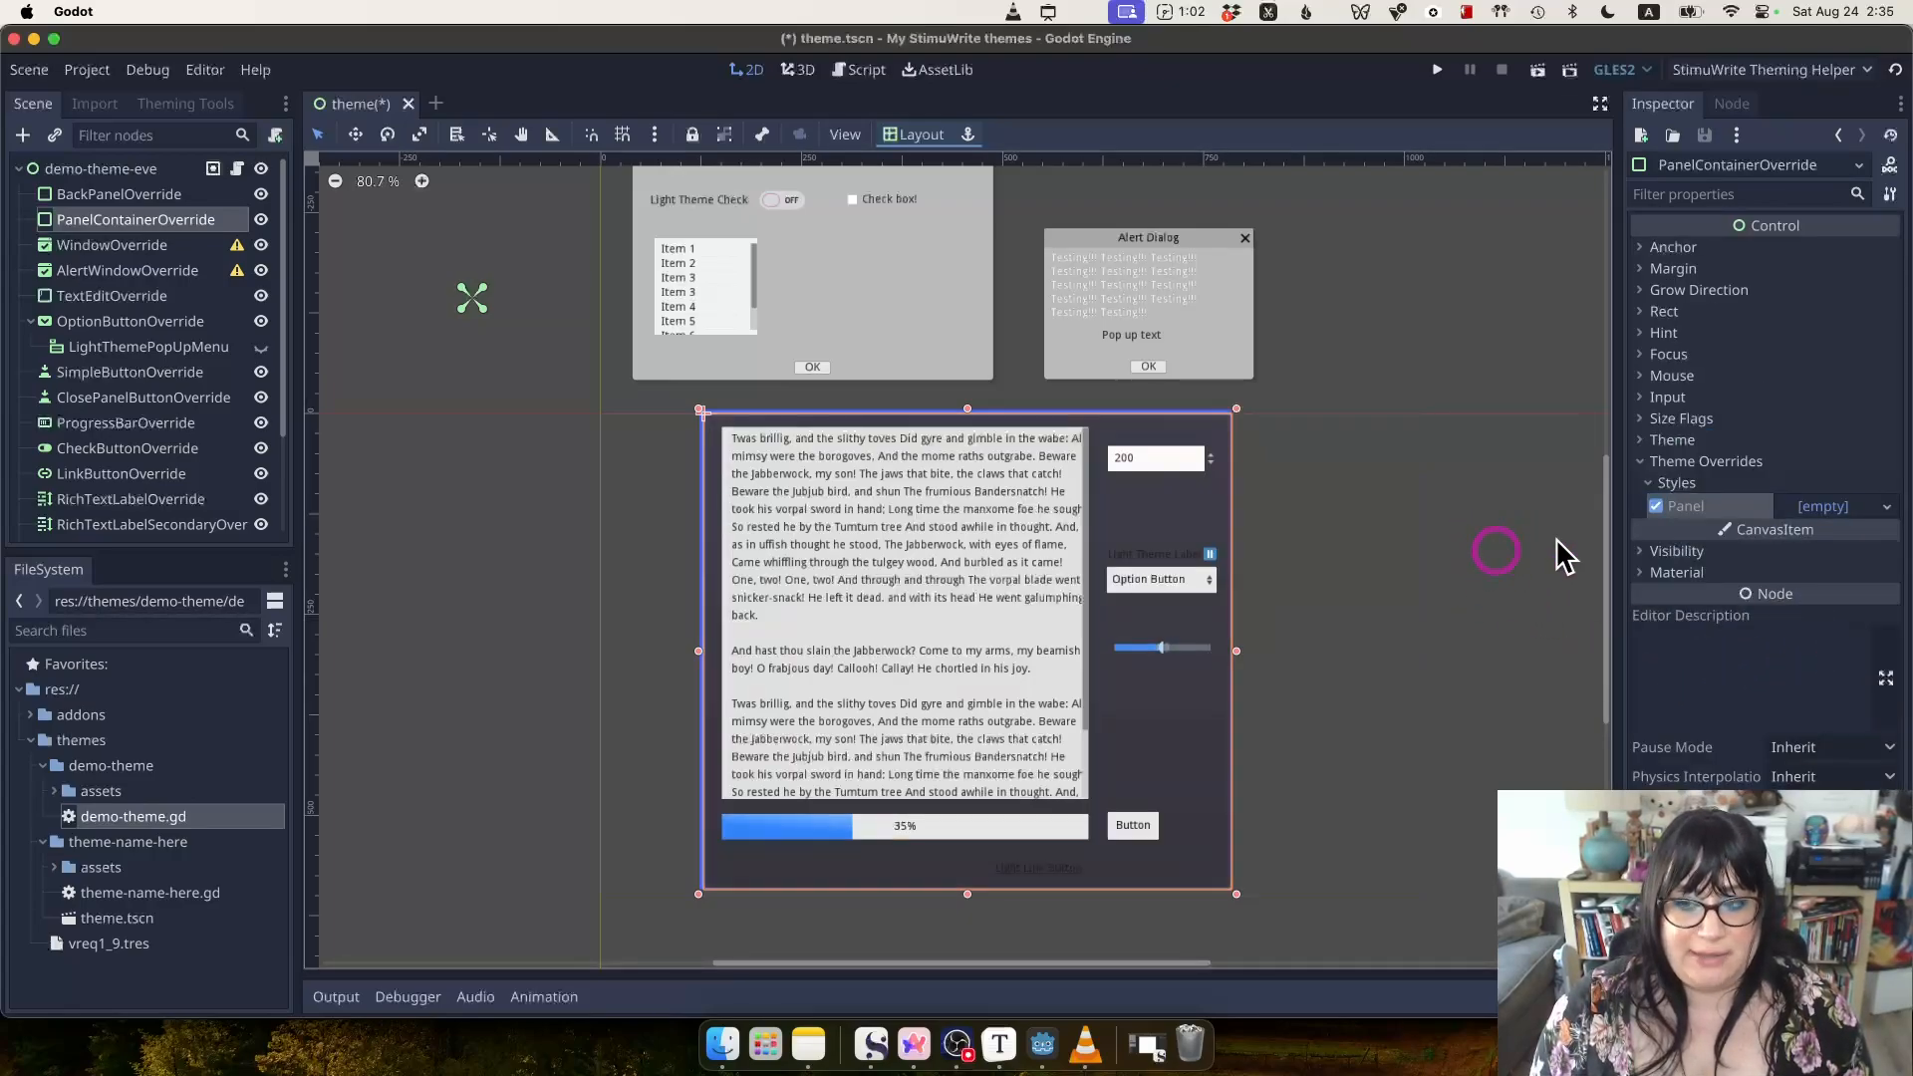
pyautogui.click(1833, 505)
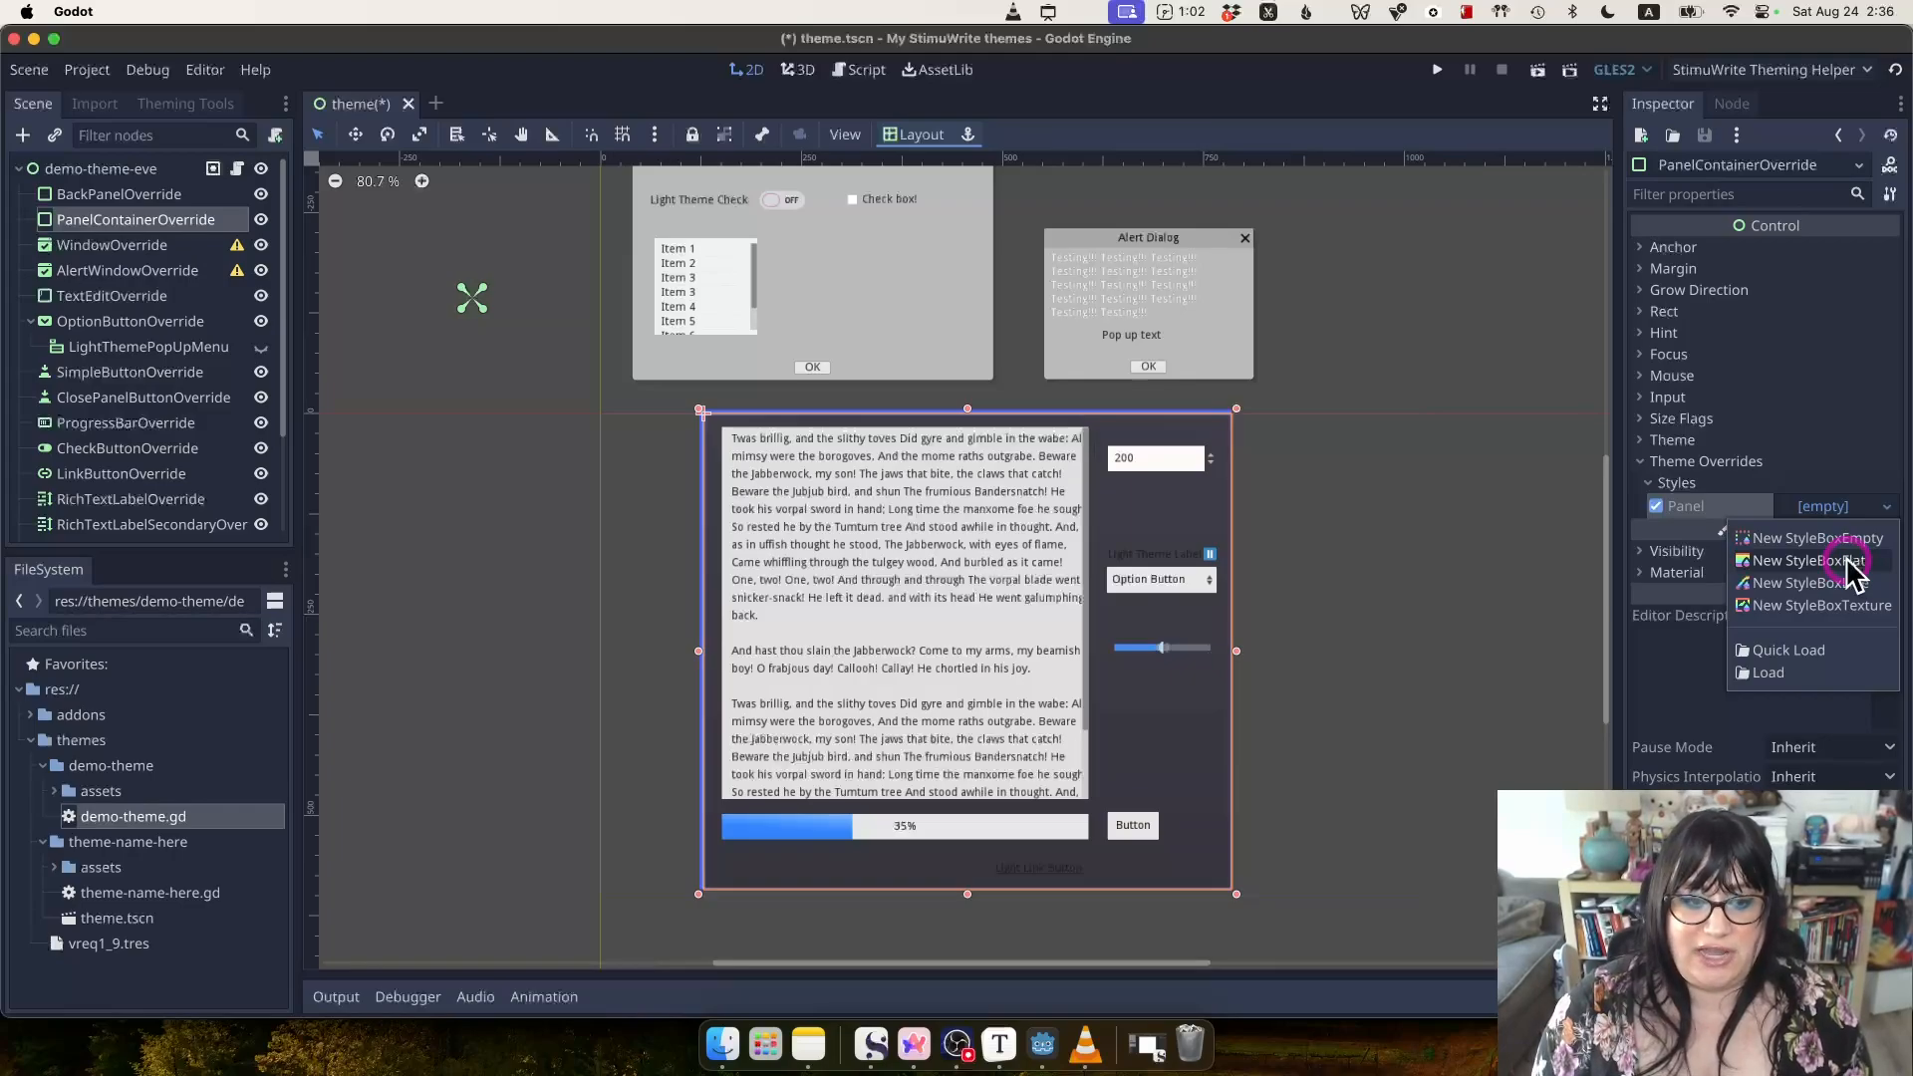
pyautogui.click(1855, 563)
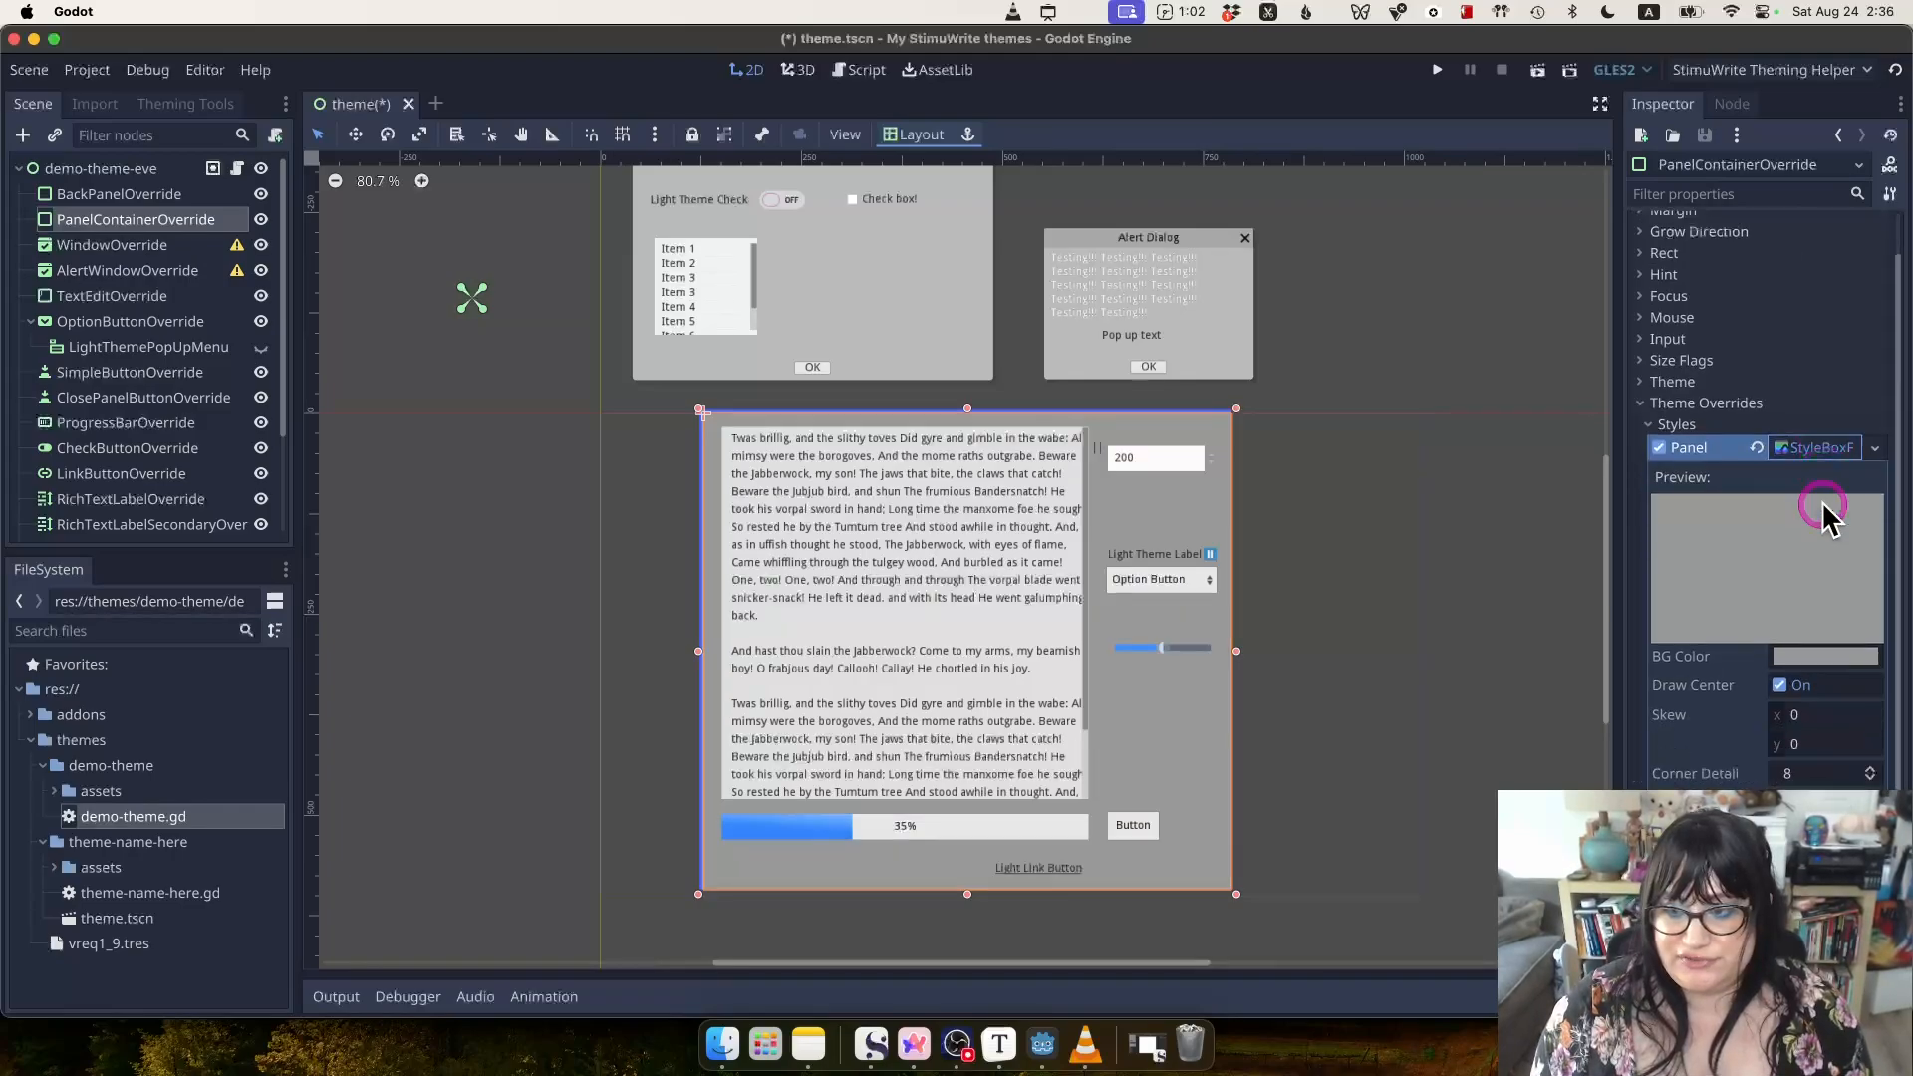
# Widen the Inspector and set the StyleBoxFlat's background color to light purple, RGB 188, 116, 243.
pyautogui.moveTo(1618, 569); pyautogui.dragTo(1468, 569)
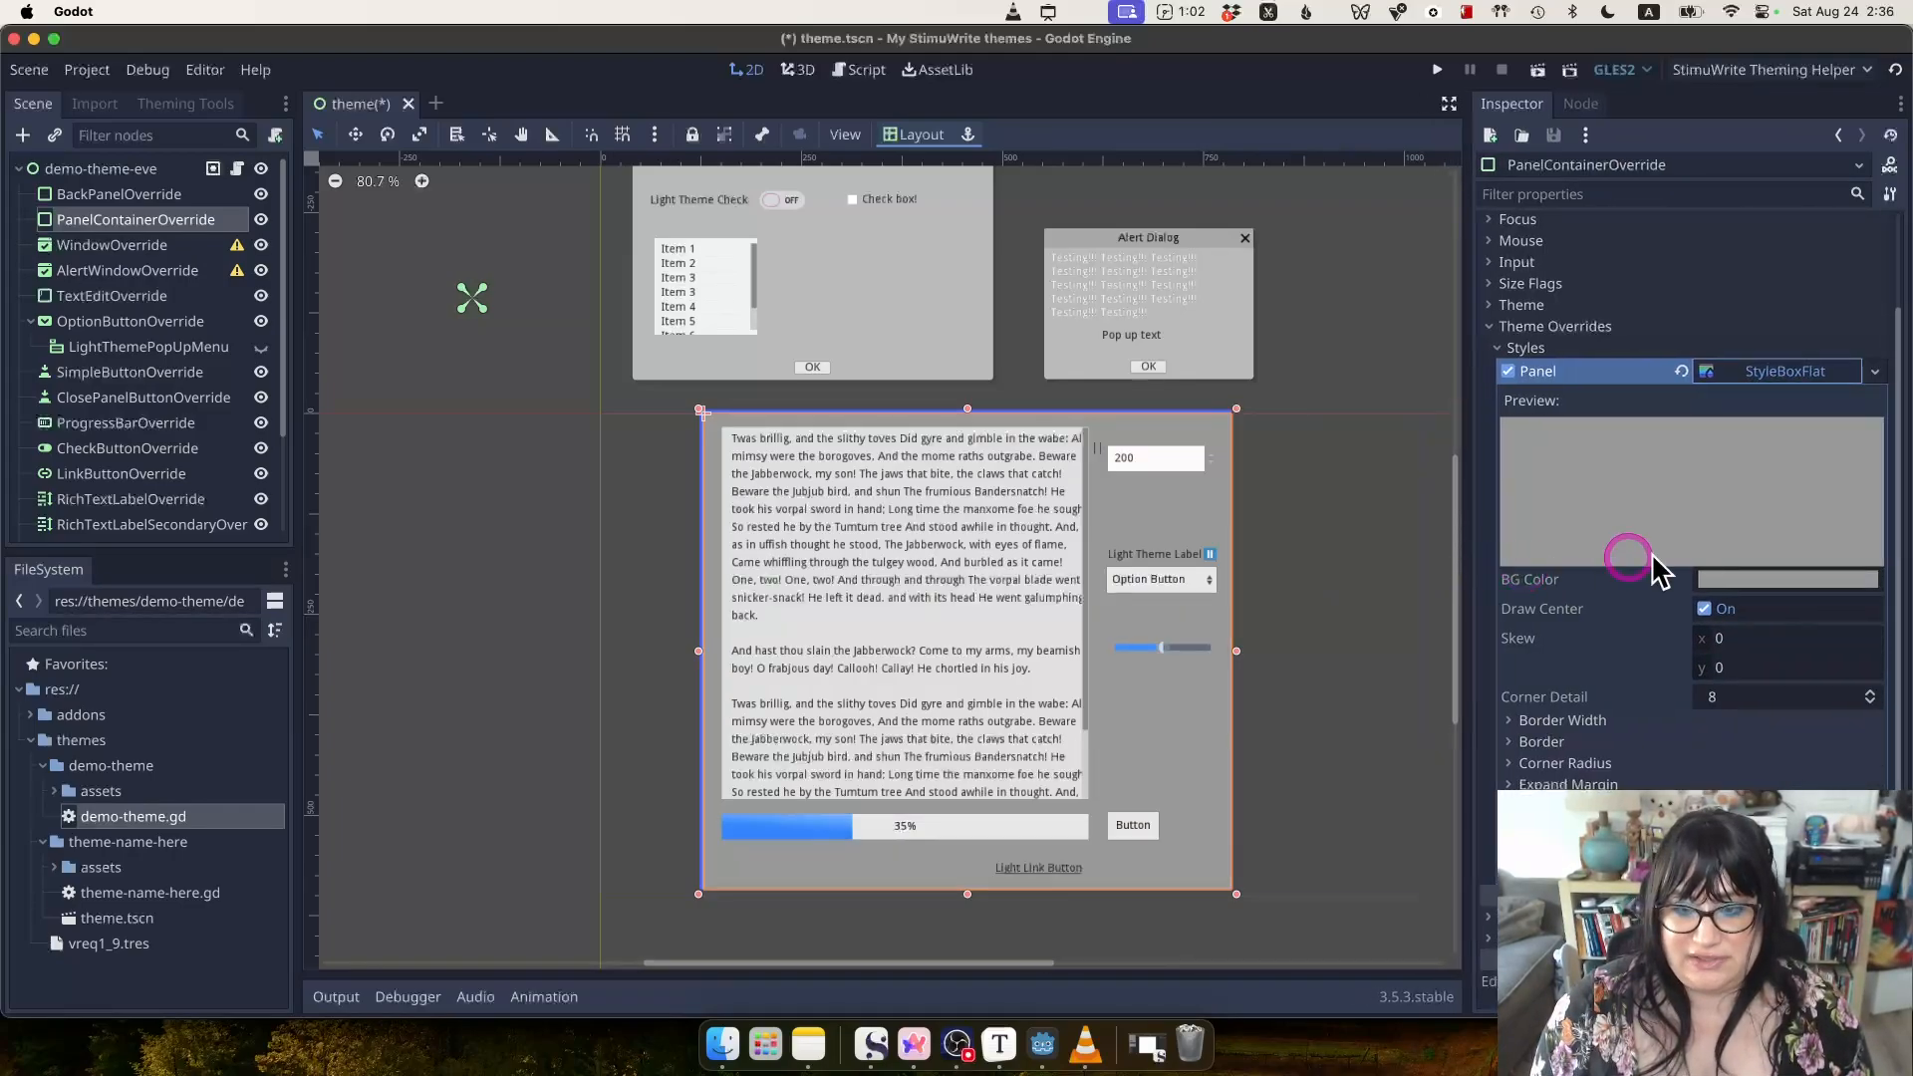
pyautogui.click(1785, 578)
pyautogui.click(1692, 321)
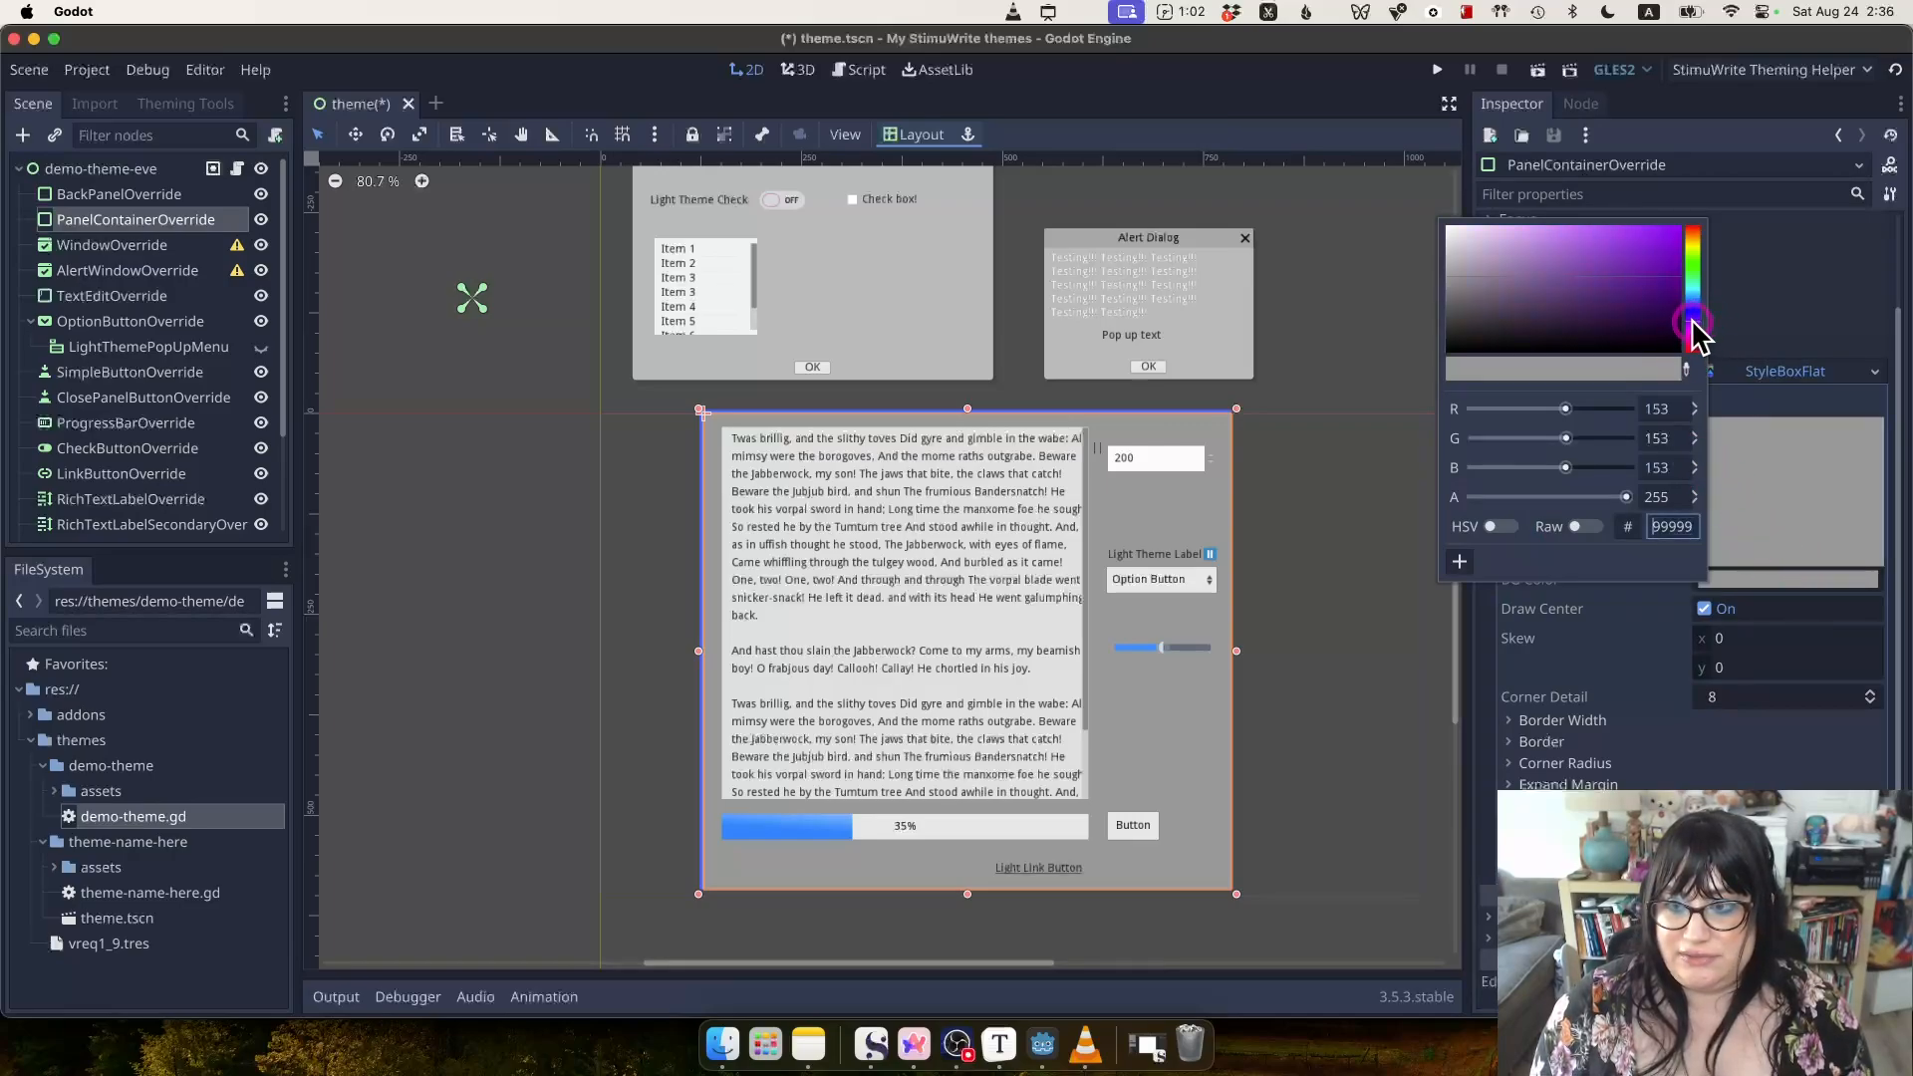
pyautogui.moveTo(1645, 269)
pyautogui.mouseDown()
pyautogui.moveTo(1553, 226)
pyautogui.moveTo(1568, 231)
pyautogui.mouseUp()
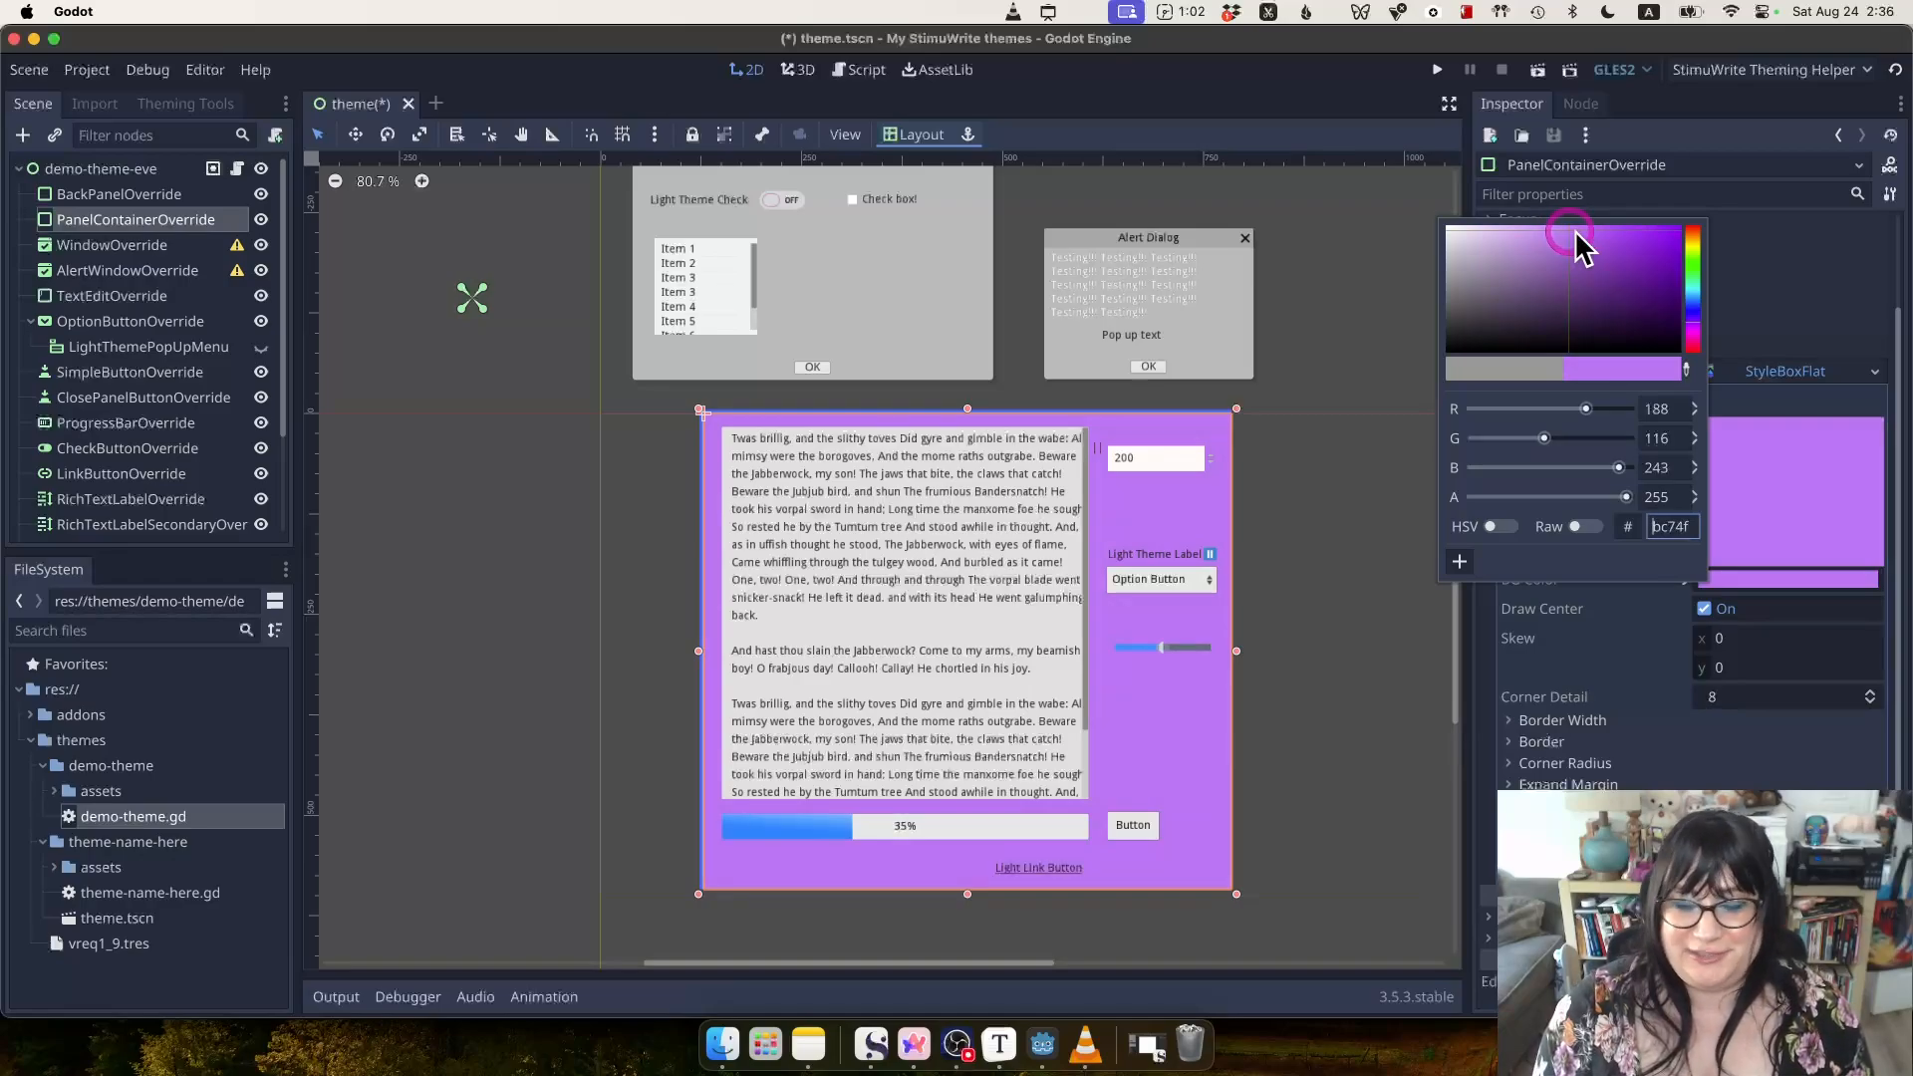
# Expand the StyleBoxFlat's Border Width and Border groups and set the border color to dark purple, RGB 107, 14, 218.
pyautogui.click(1595, 721)
pyautogui.scroll(-3, 1599, 732)
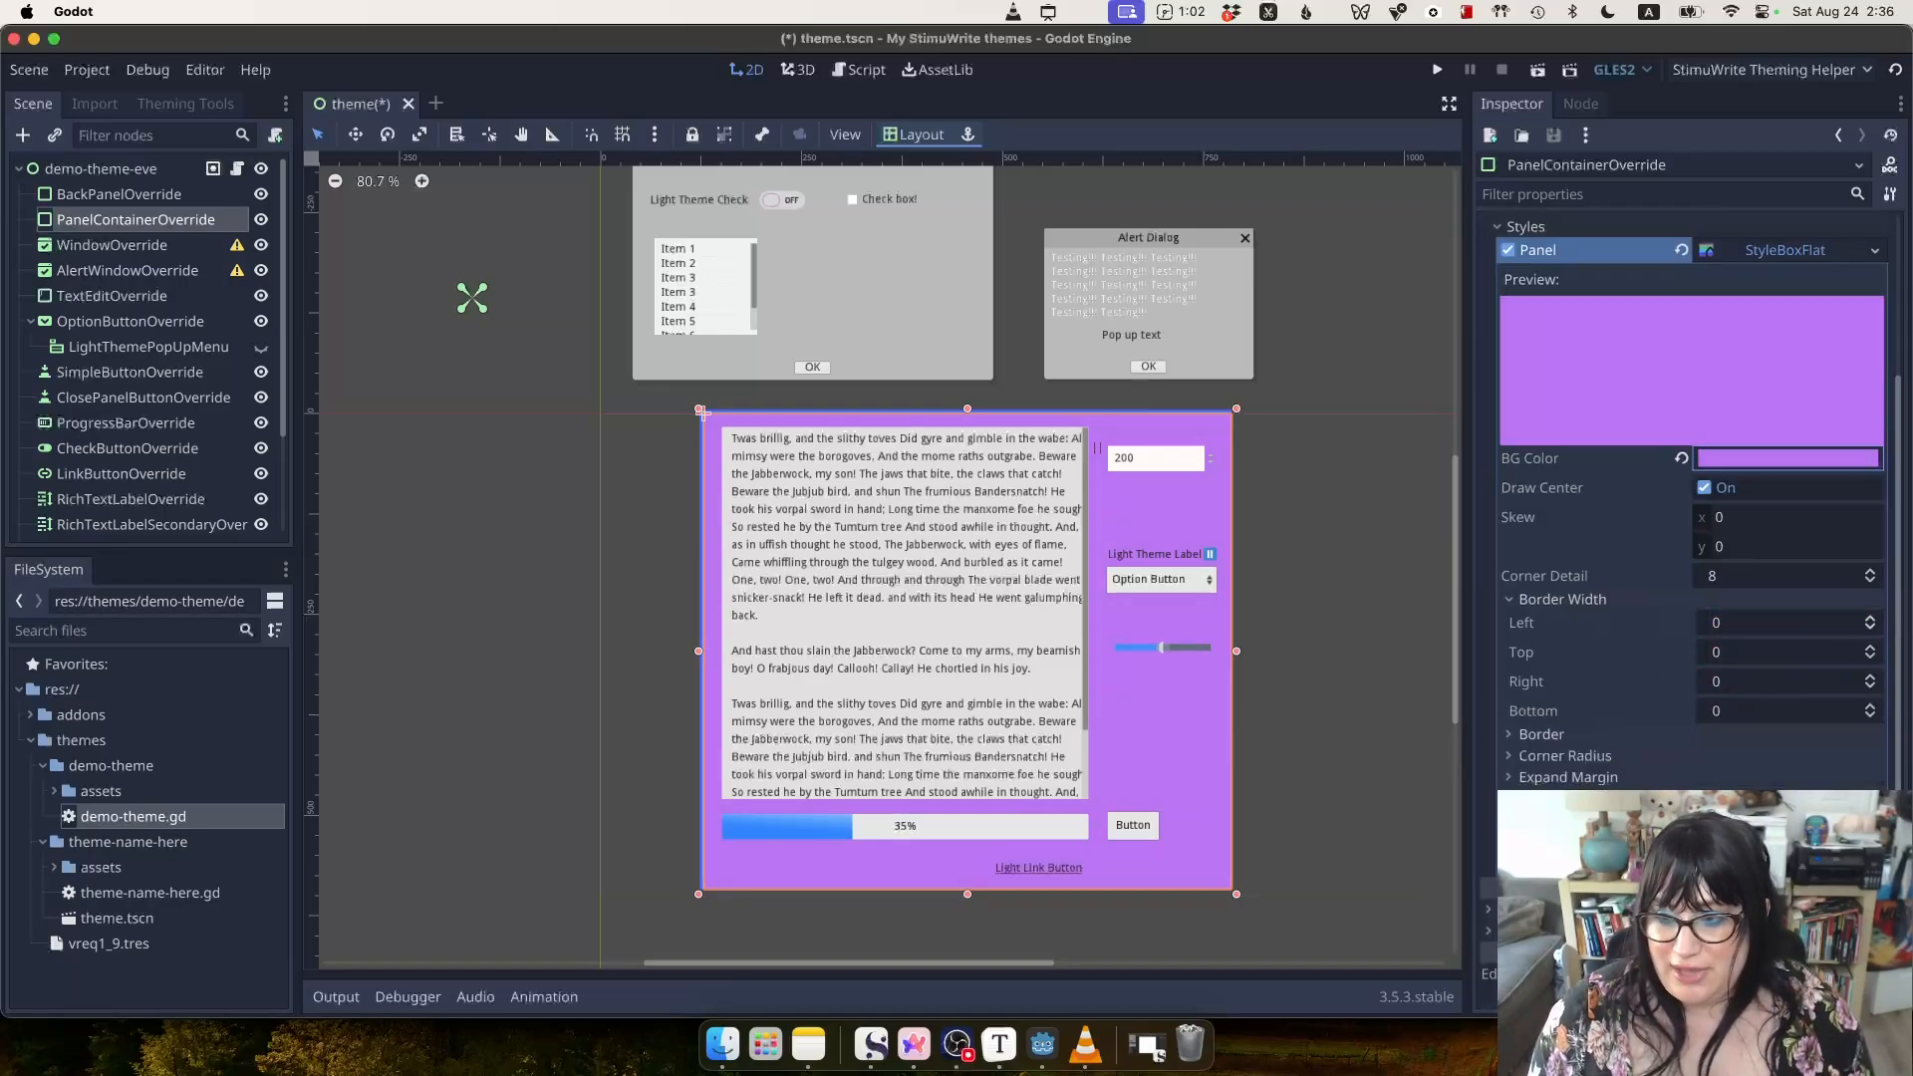
pyautogui.click(1550, 735)
pyautogui.scroll(-2, 1694, 718)
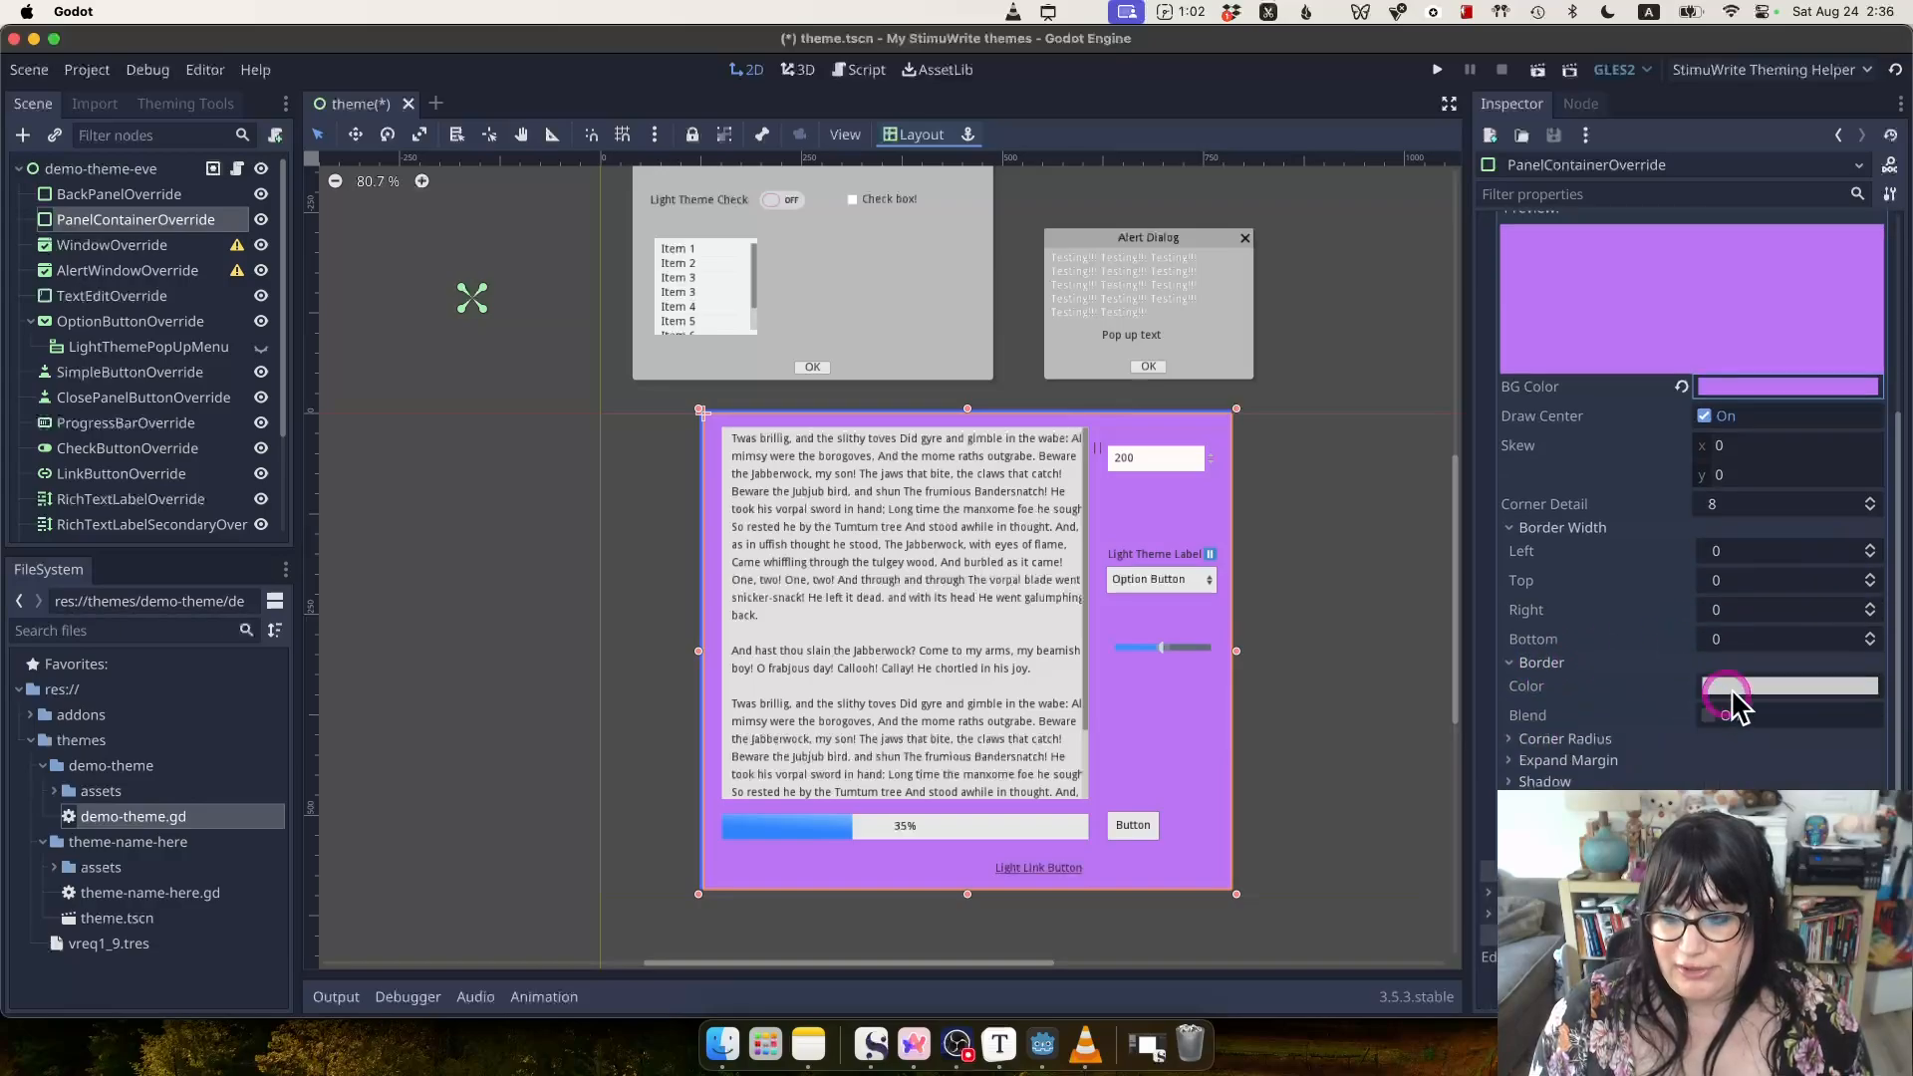
pyautogui.click(1763, 686)
pyautogui.click(1699, 447)
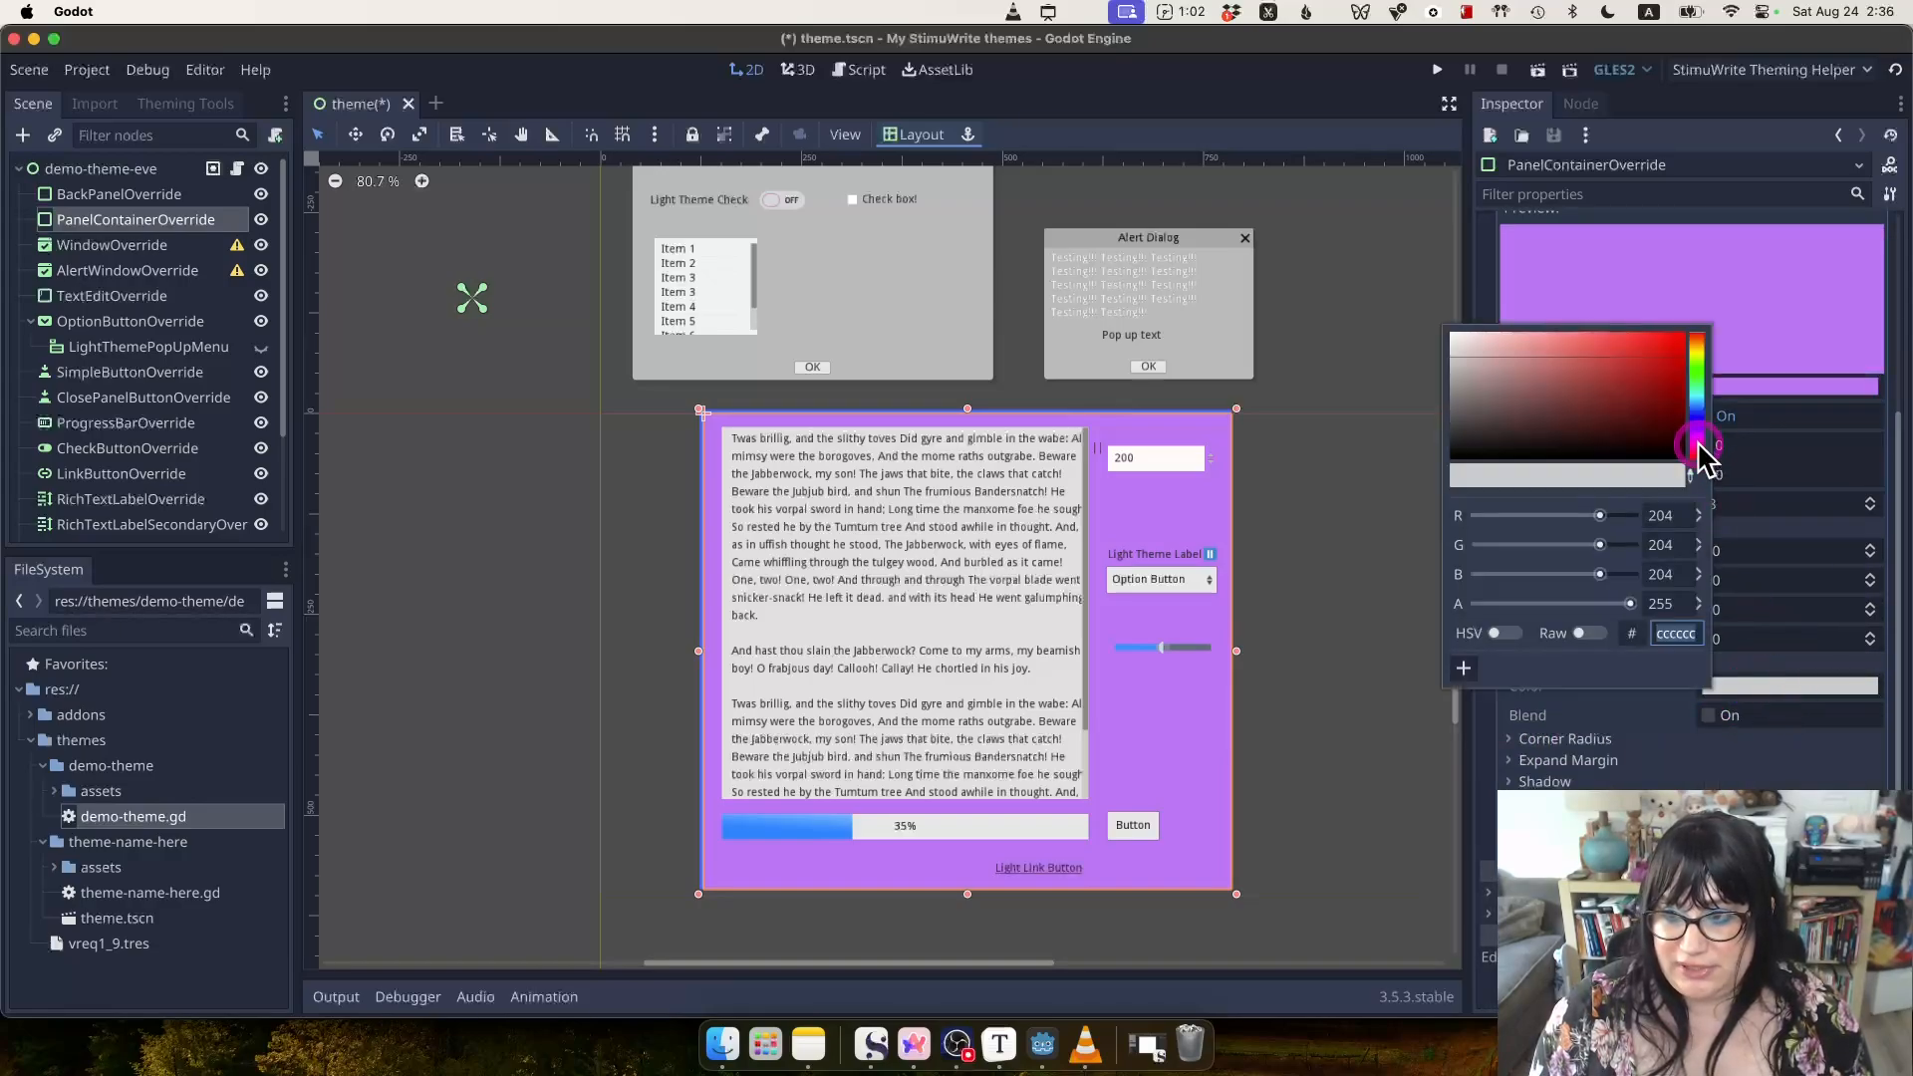
pyautogui.moveTo(1698, 438); pyautogui.dragTo(1673, 347)
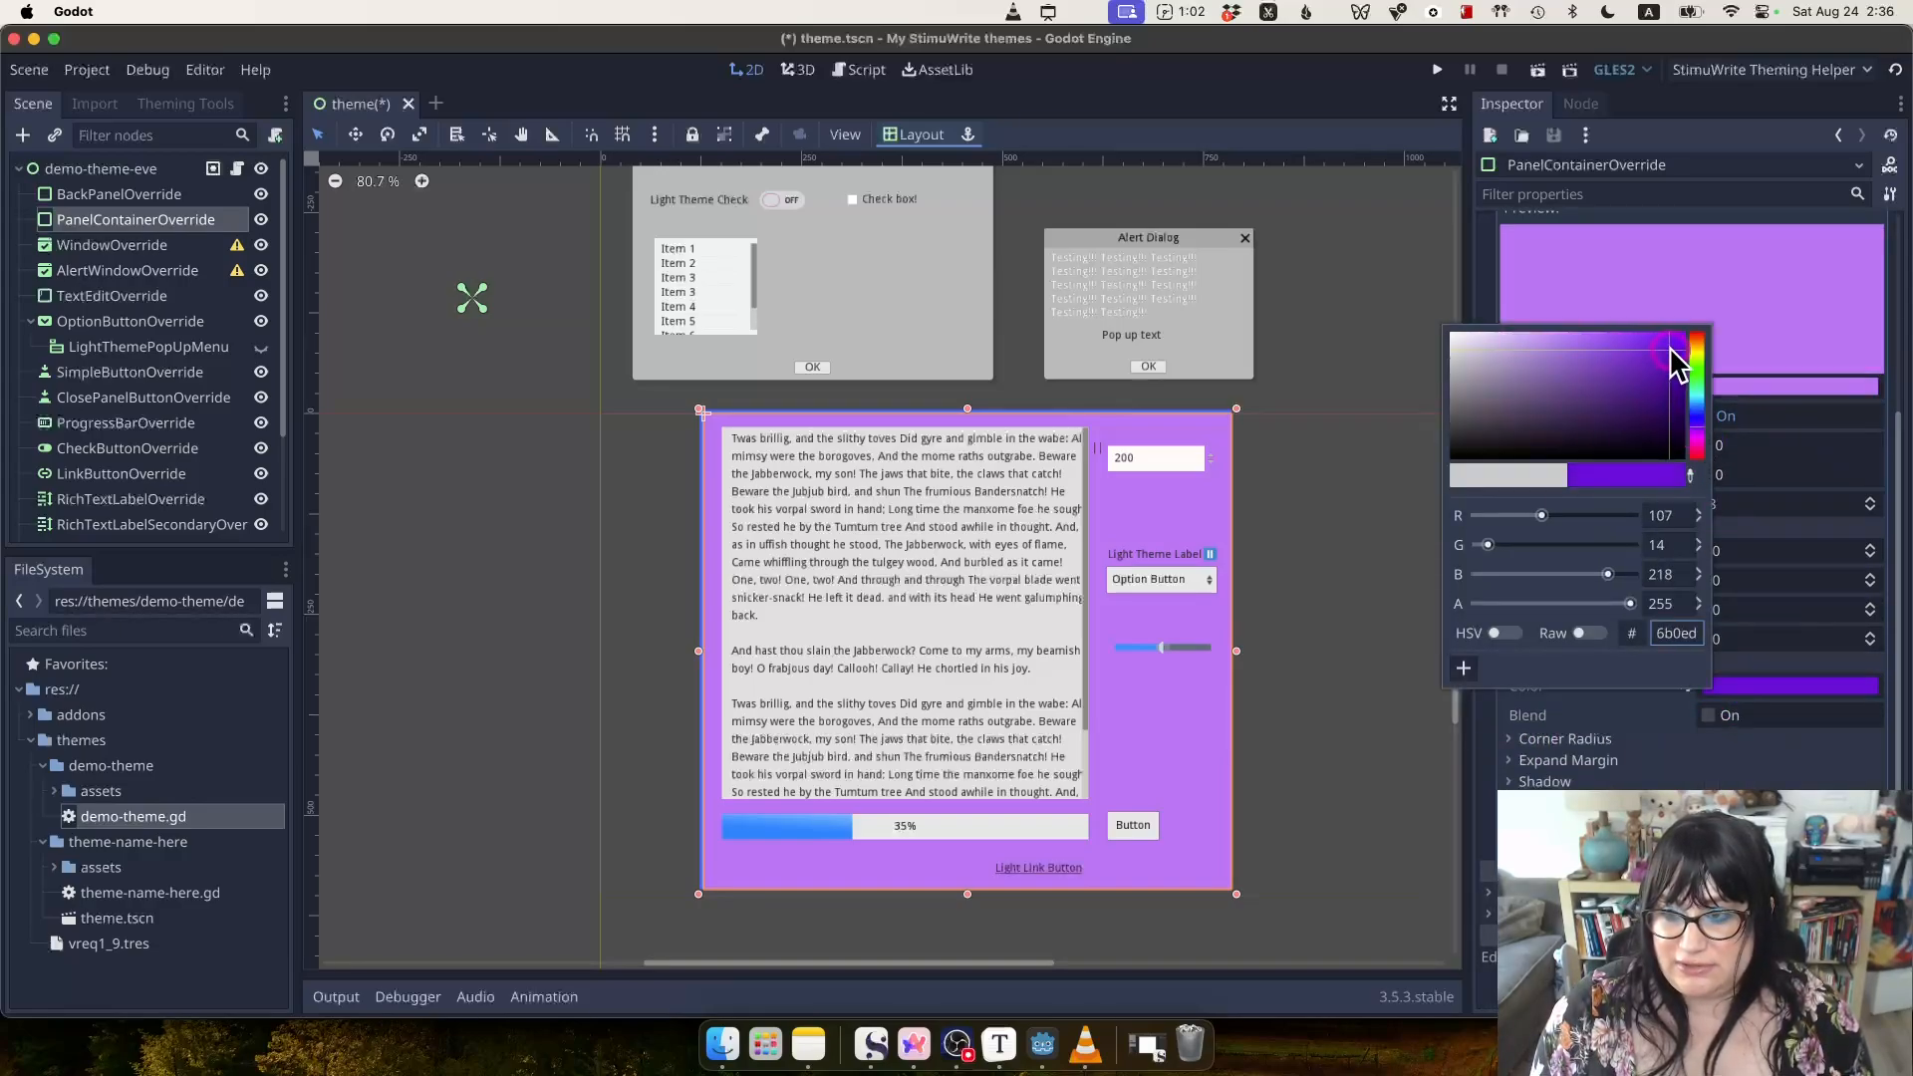
pyautogui.click(1777, 666)
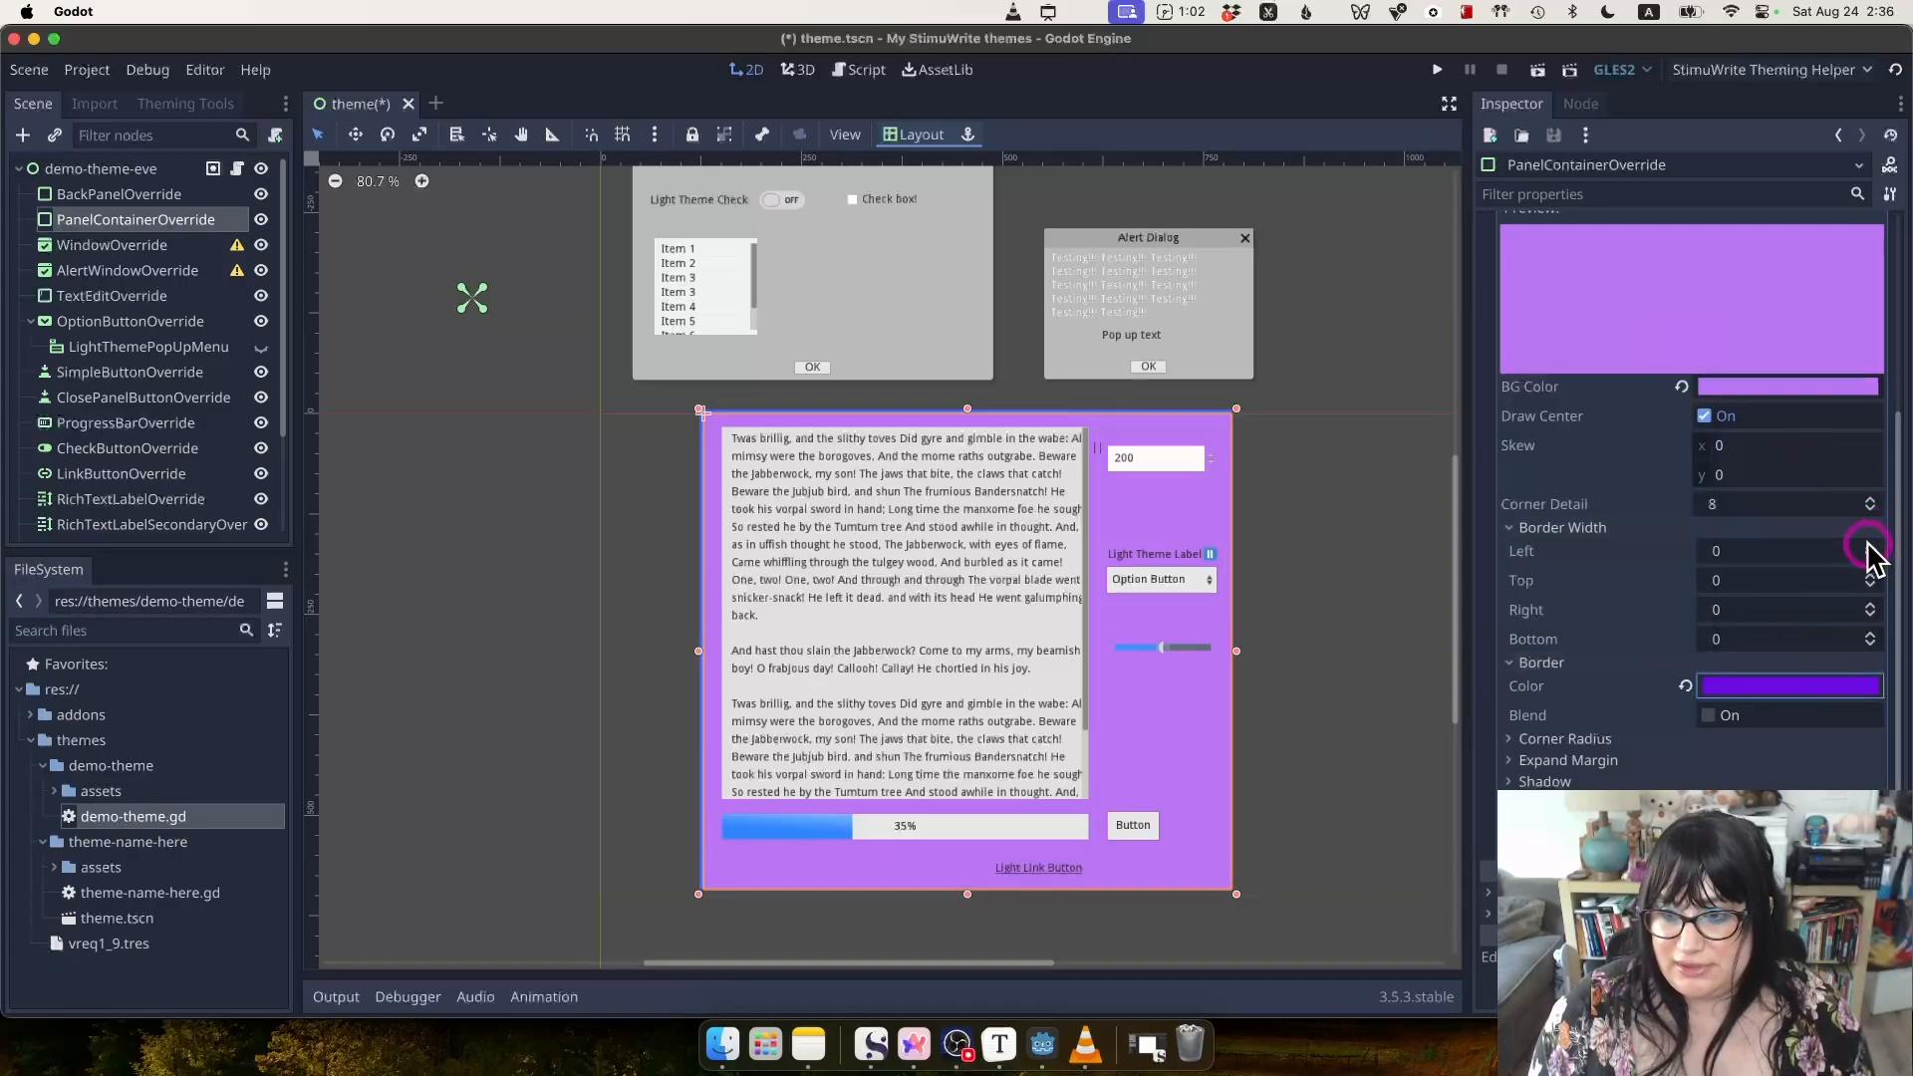
# Set the border width of the StyleBoxFlat to 5 for the left, top, right and bottom sides.
pyautogui.click(1789, 550)
pyautogui.write('5')
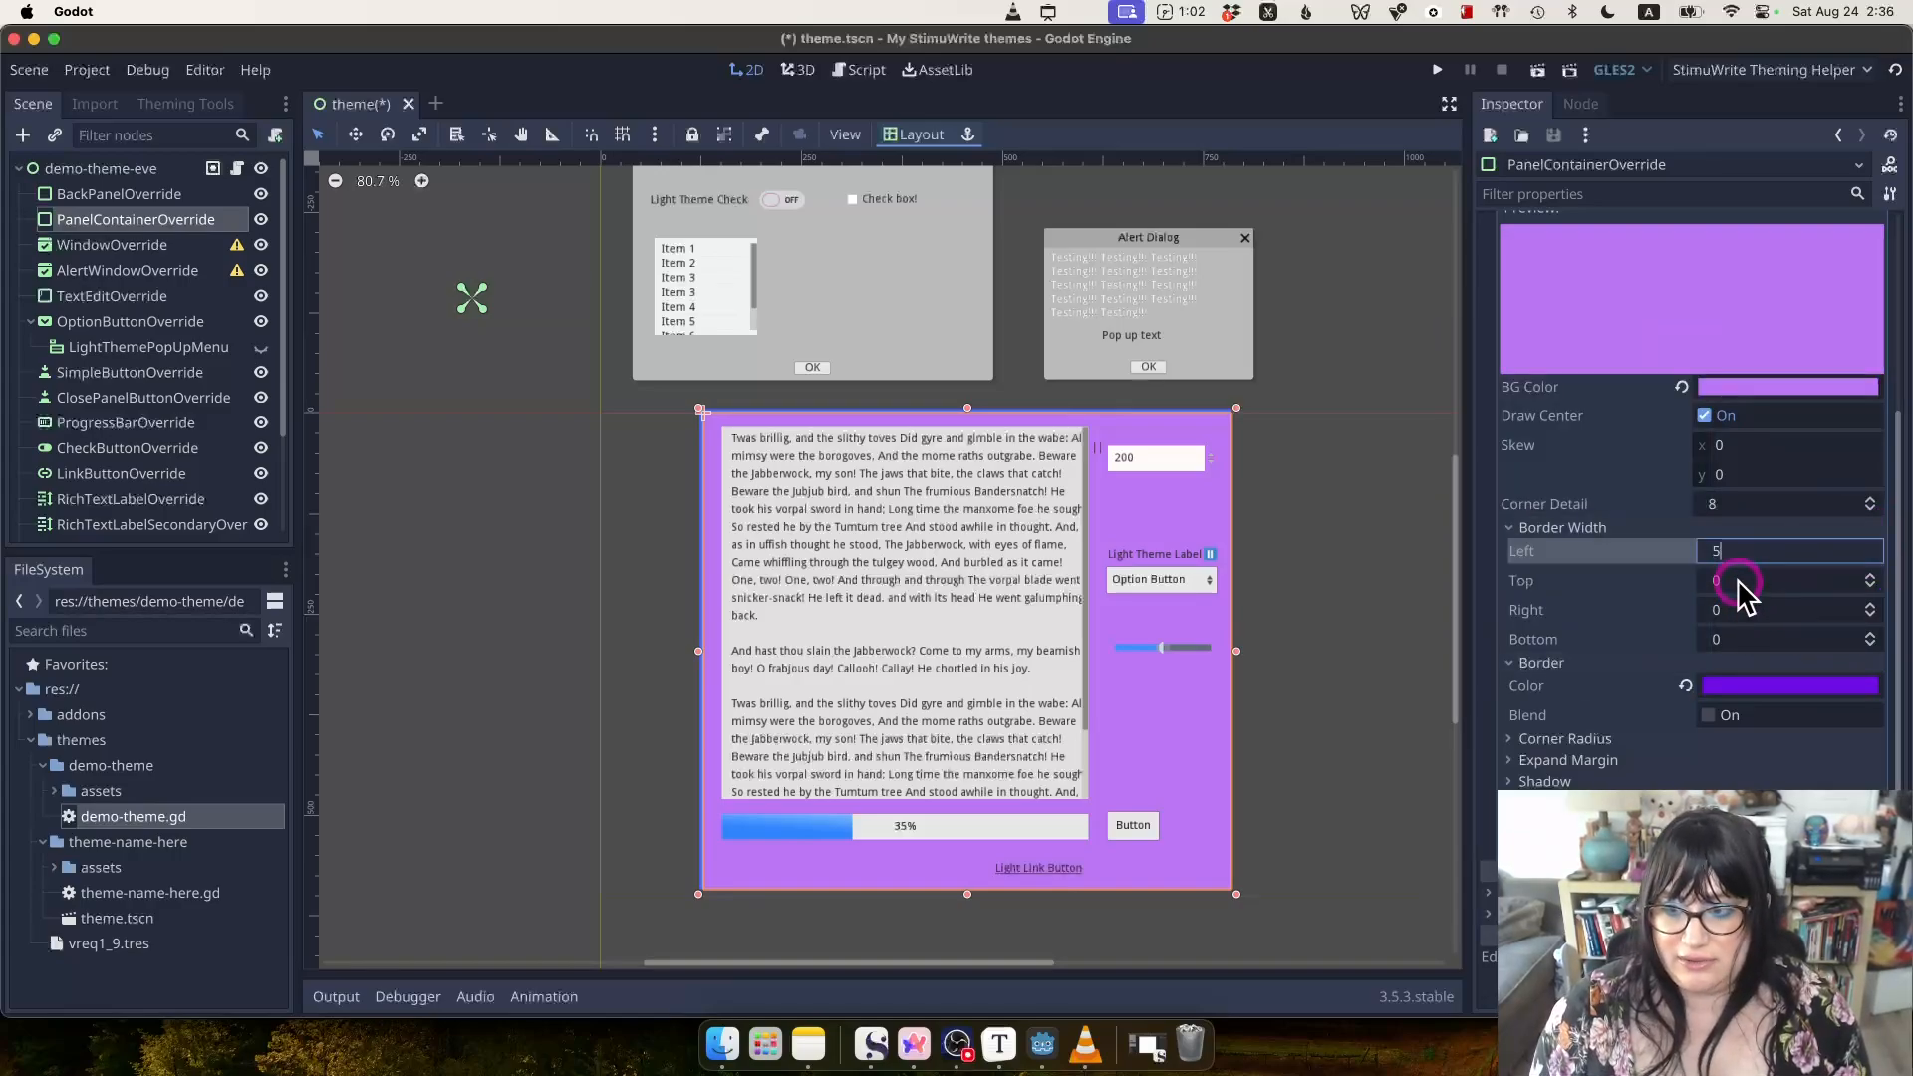
pyautogui.click(1734, 577)
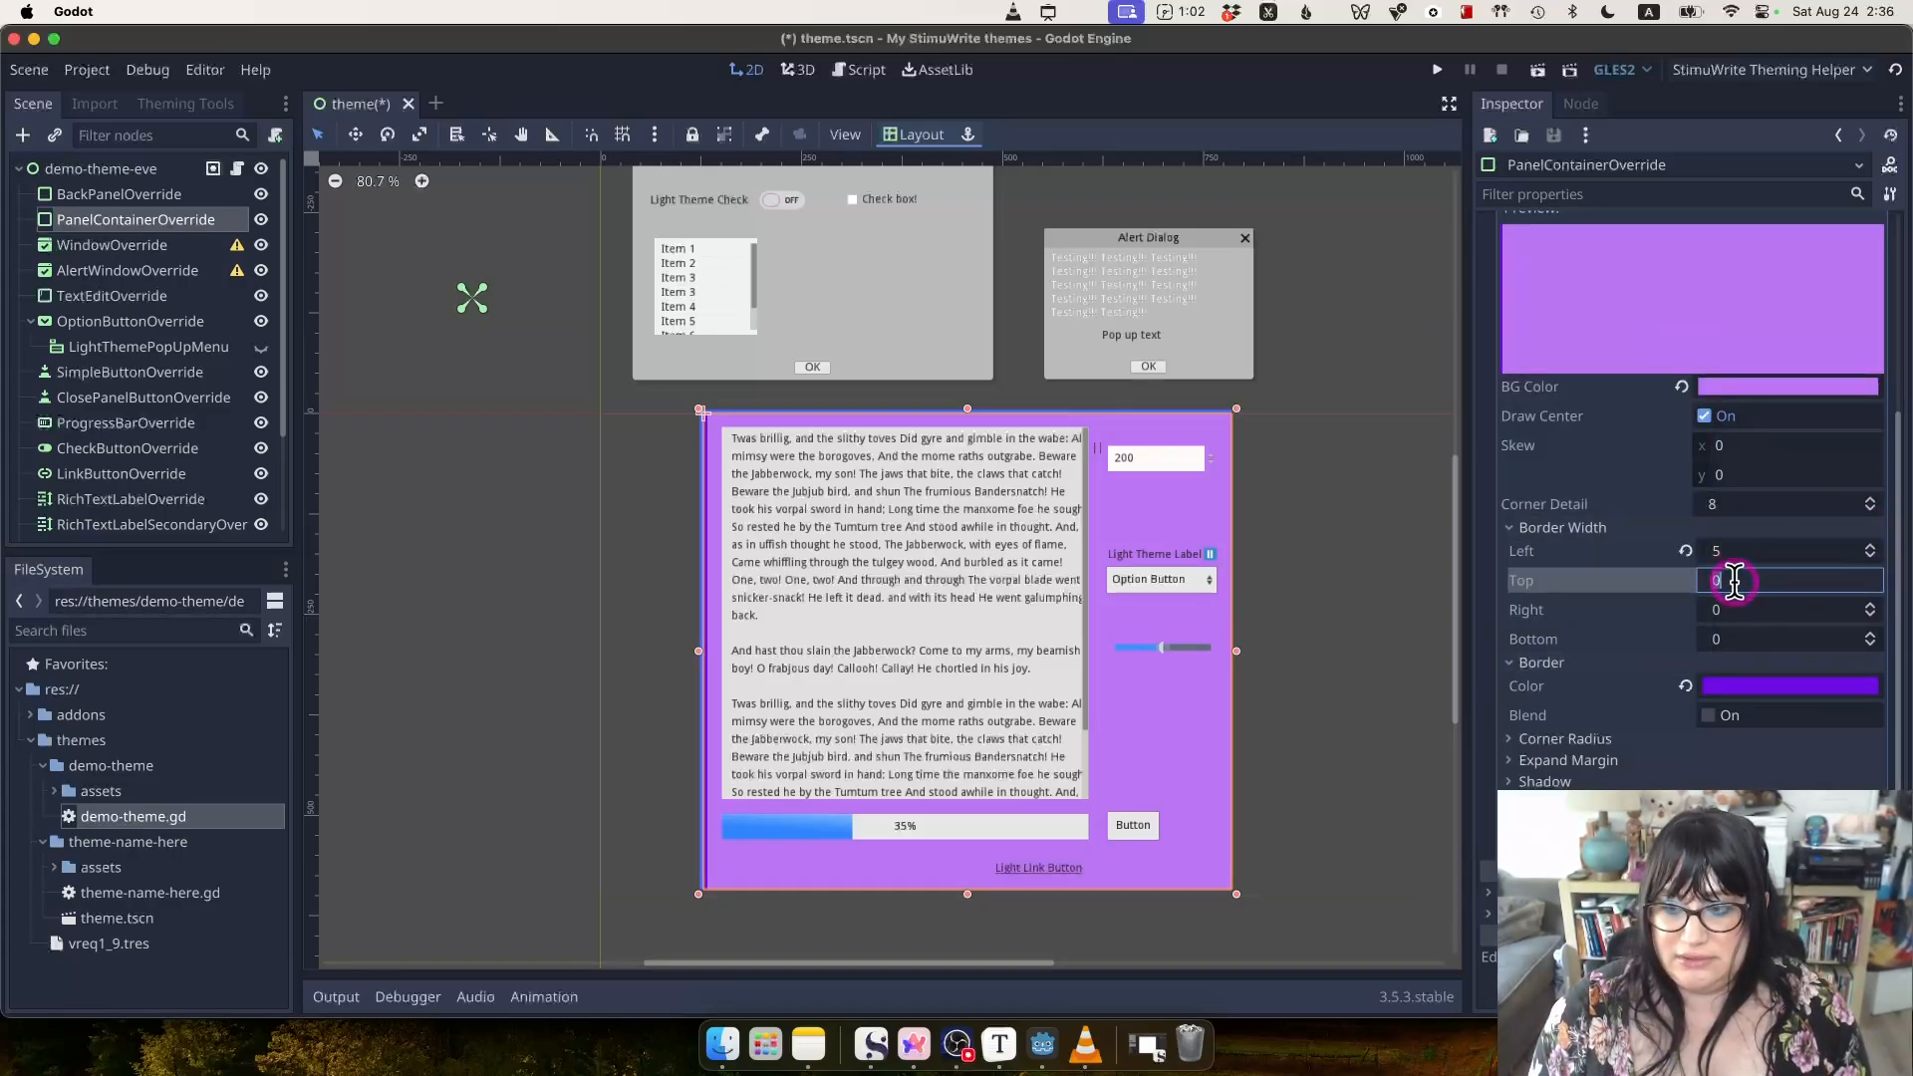
pyautogui.write('5')
pyautogui.press('Tab')
pyautogui.write('5')
pyautogui.press('Tab')
pyautogui.write('5')
pyautogui.click(1755, 558)
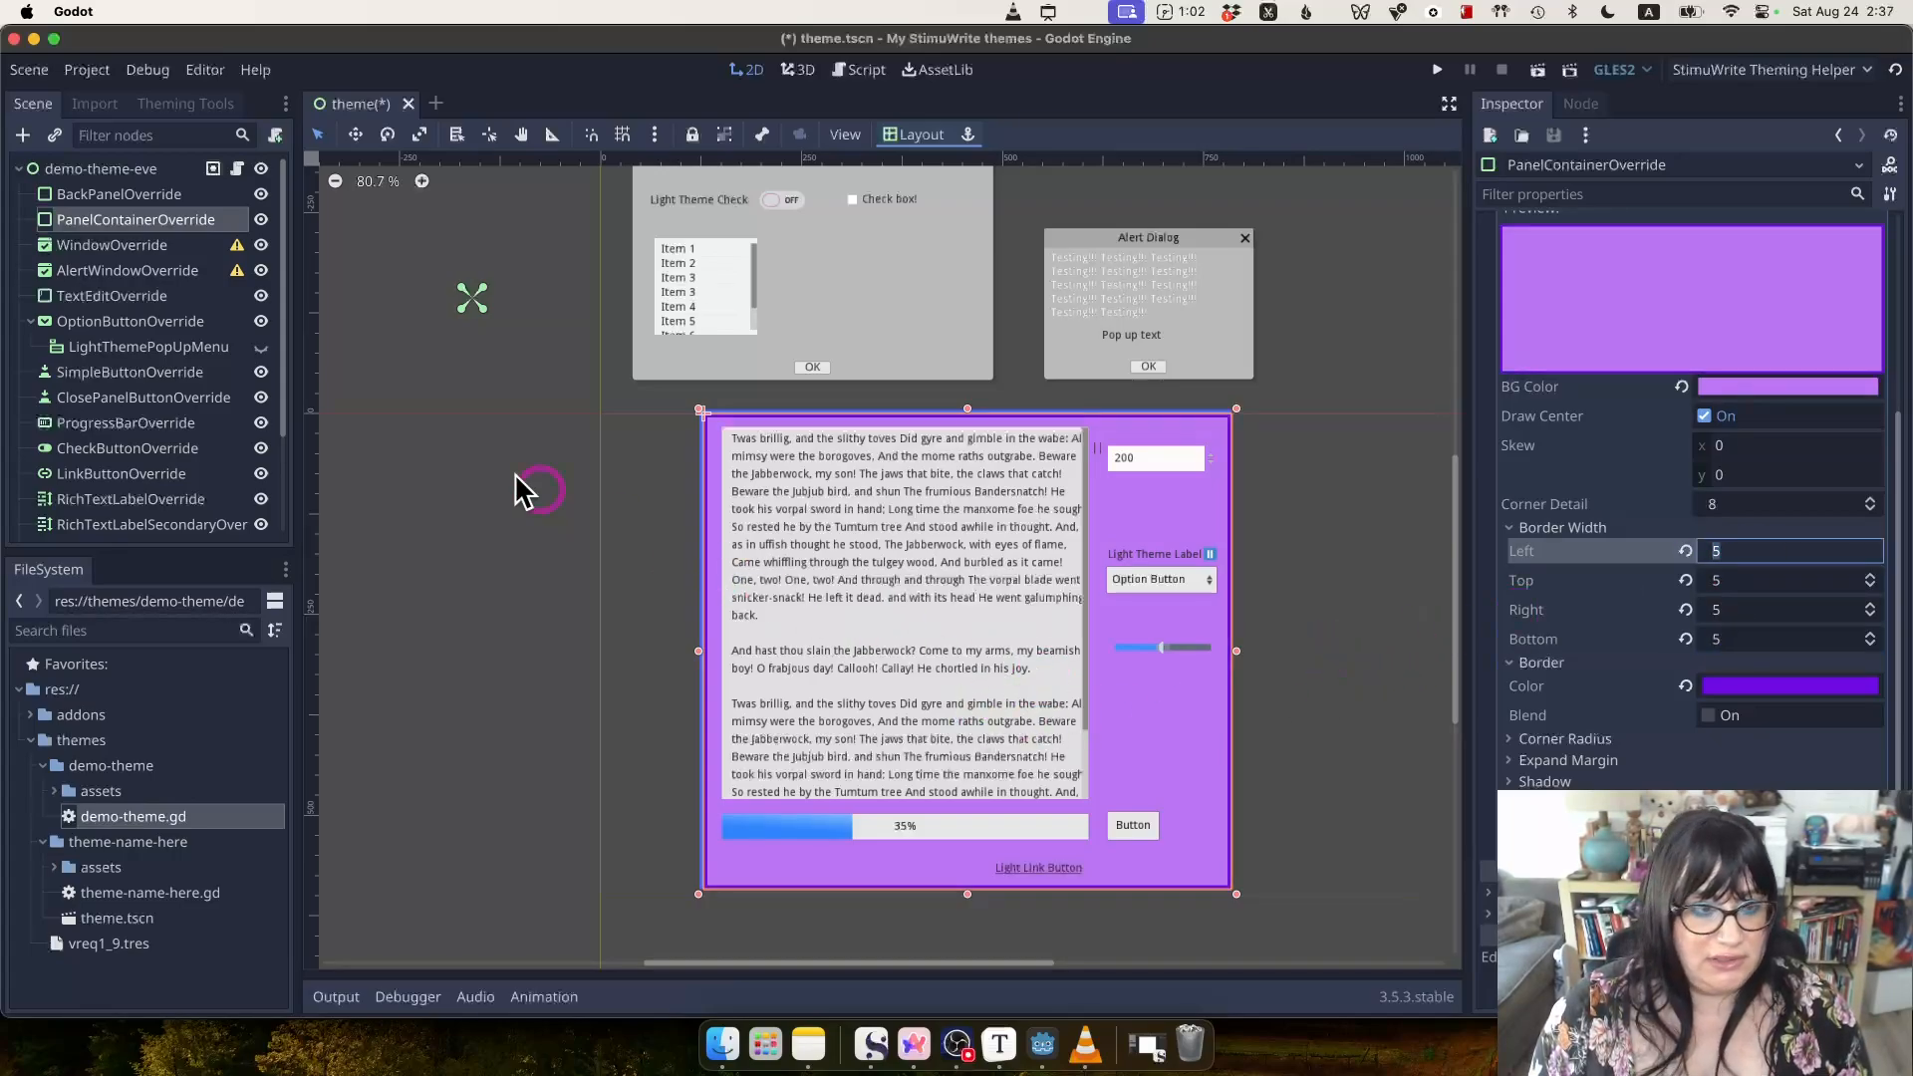
# Replace the Panel style override of BackPanelOverride with a new StyleBoxEmpty.
pyautogui.click(154, 195)
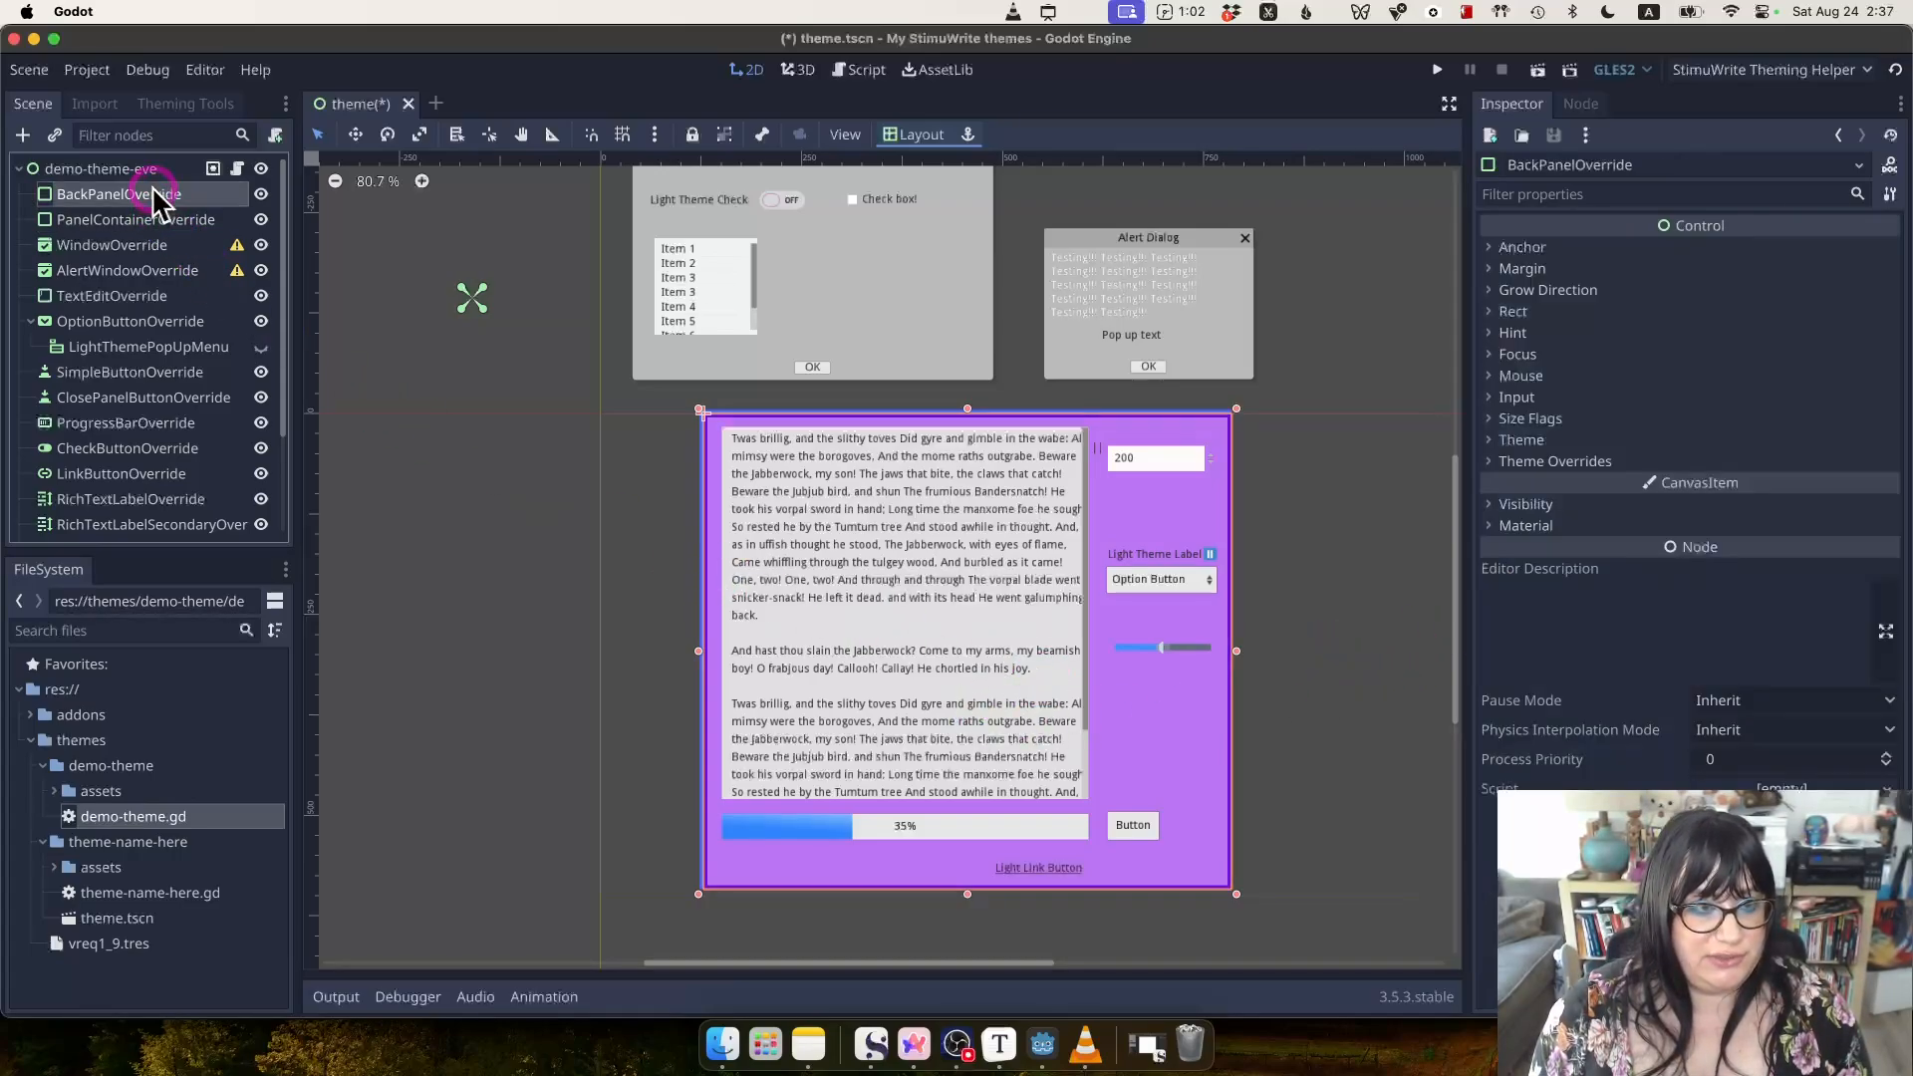
pyautogui.click(1596, 462)
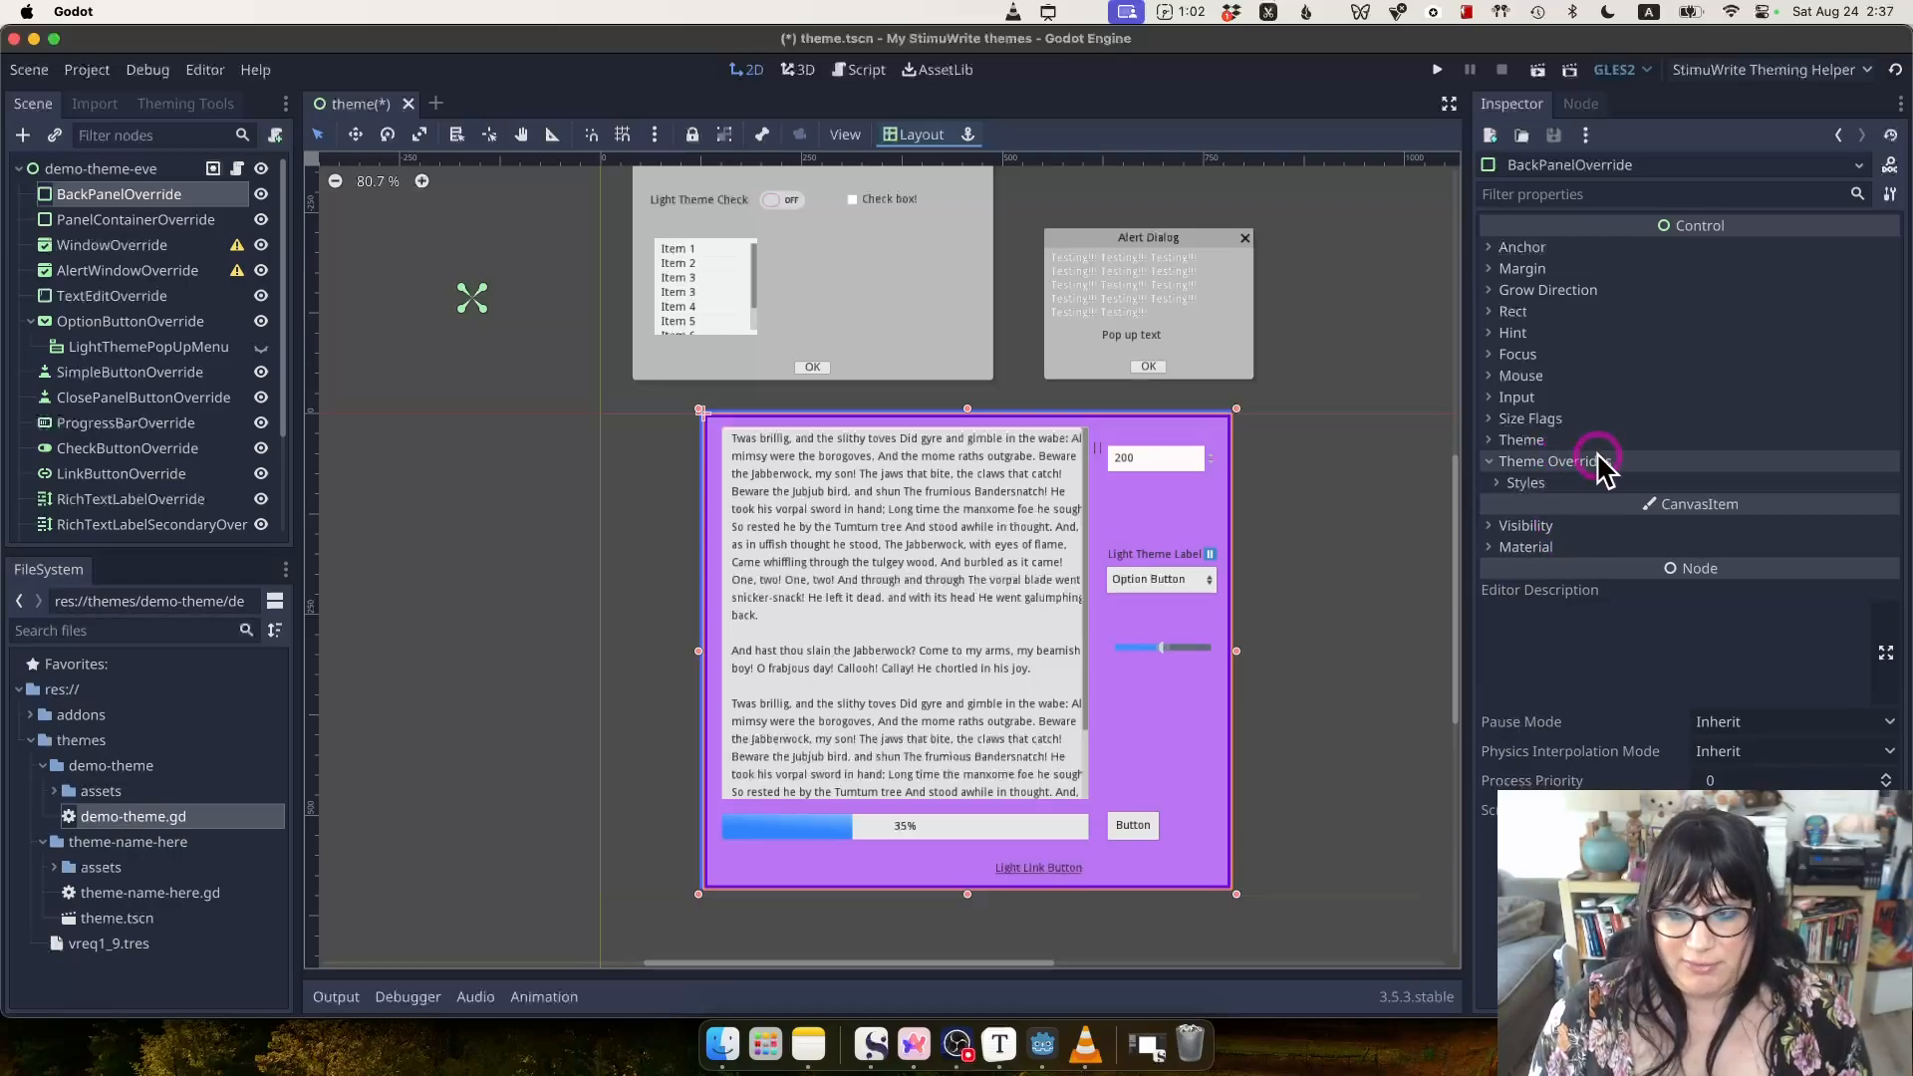
pyautogui.click(1535, 482)
pyautogui.click(1780, 506)
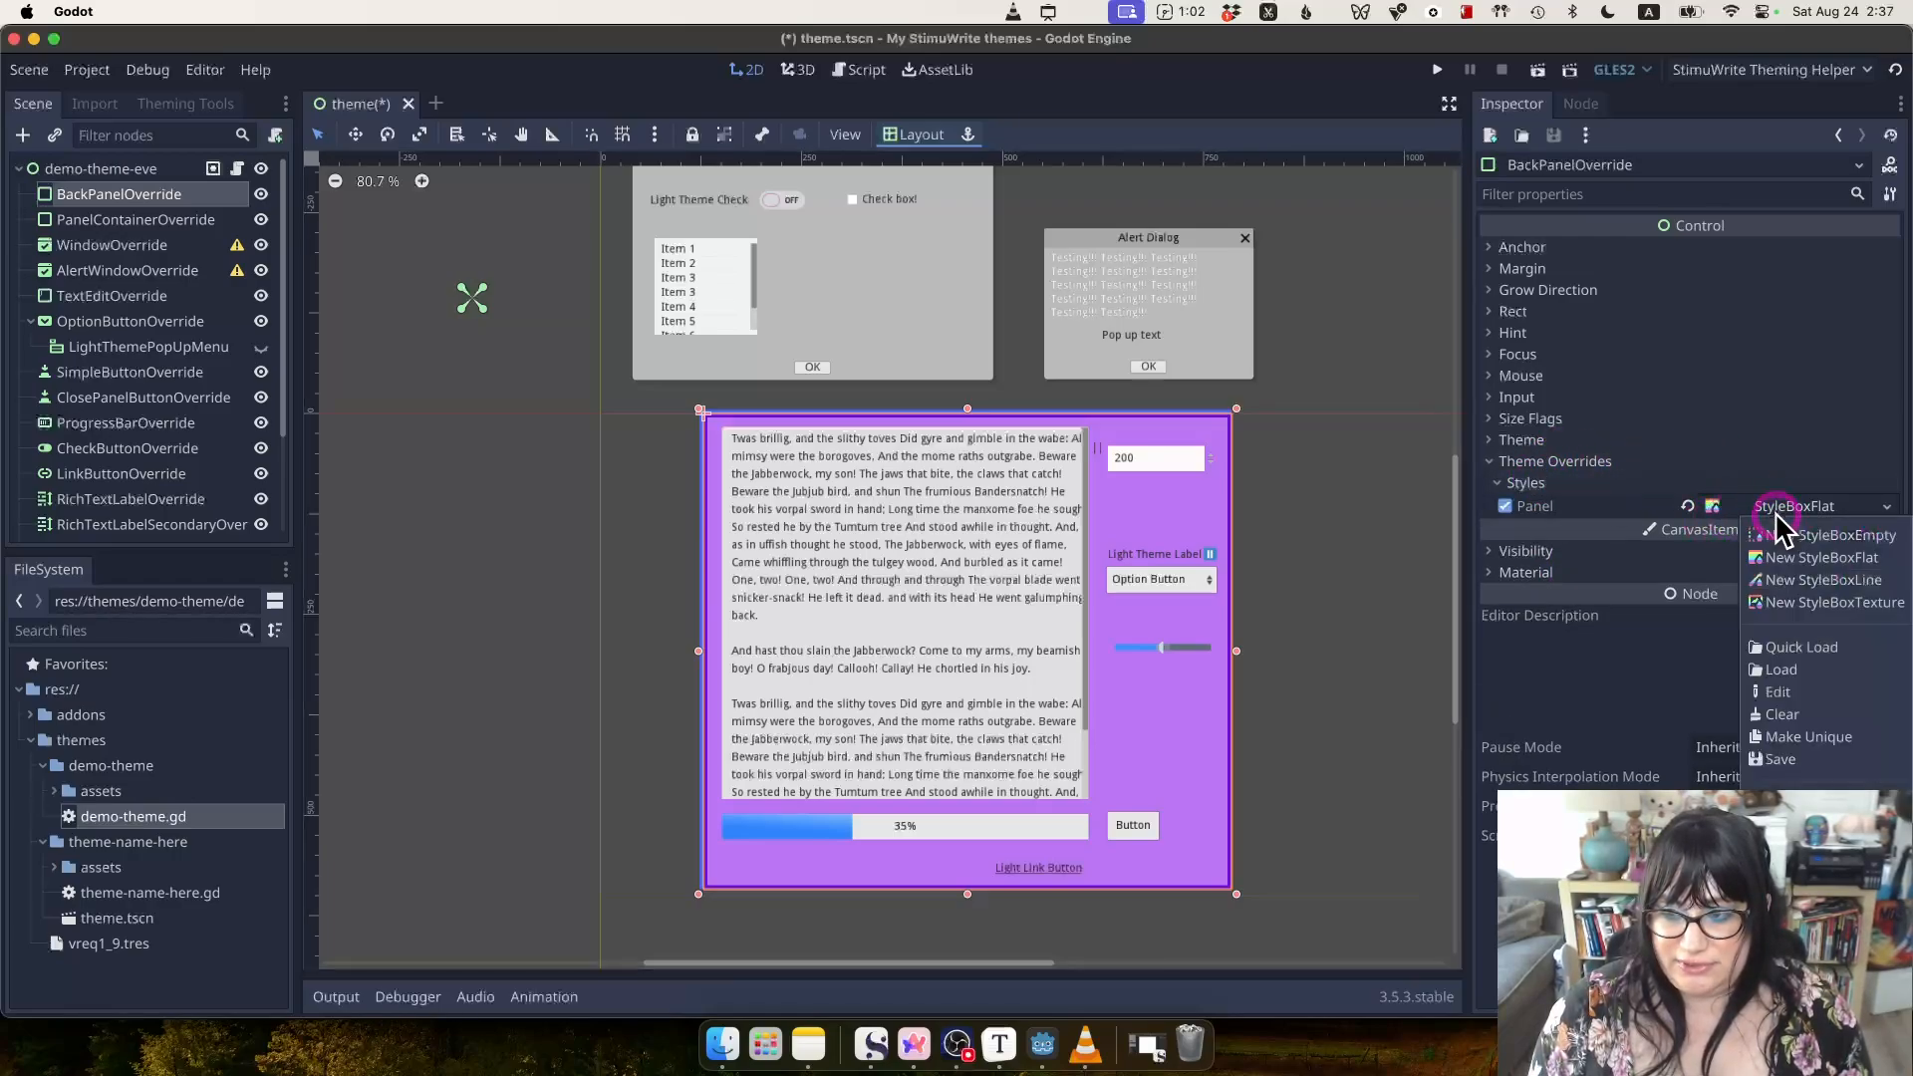
pyautogui.click(1853, 536)
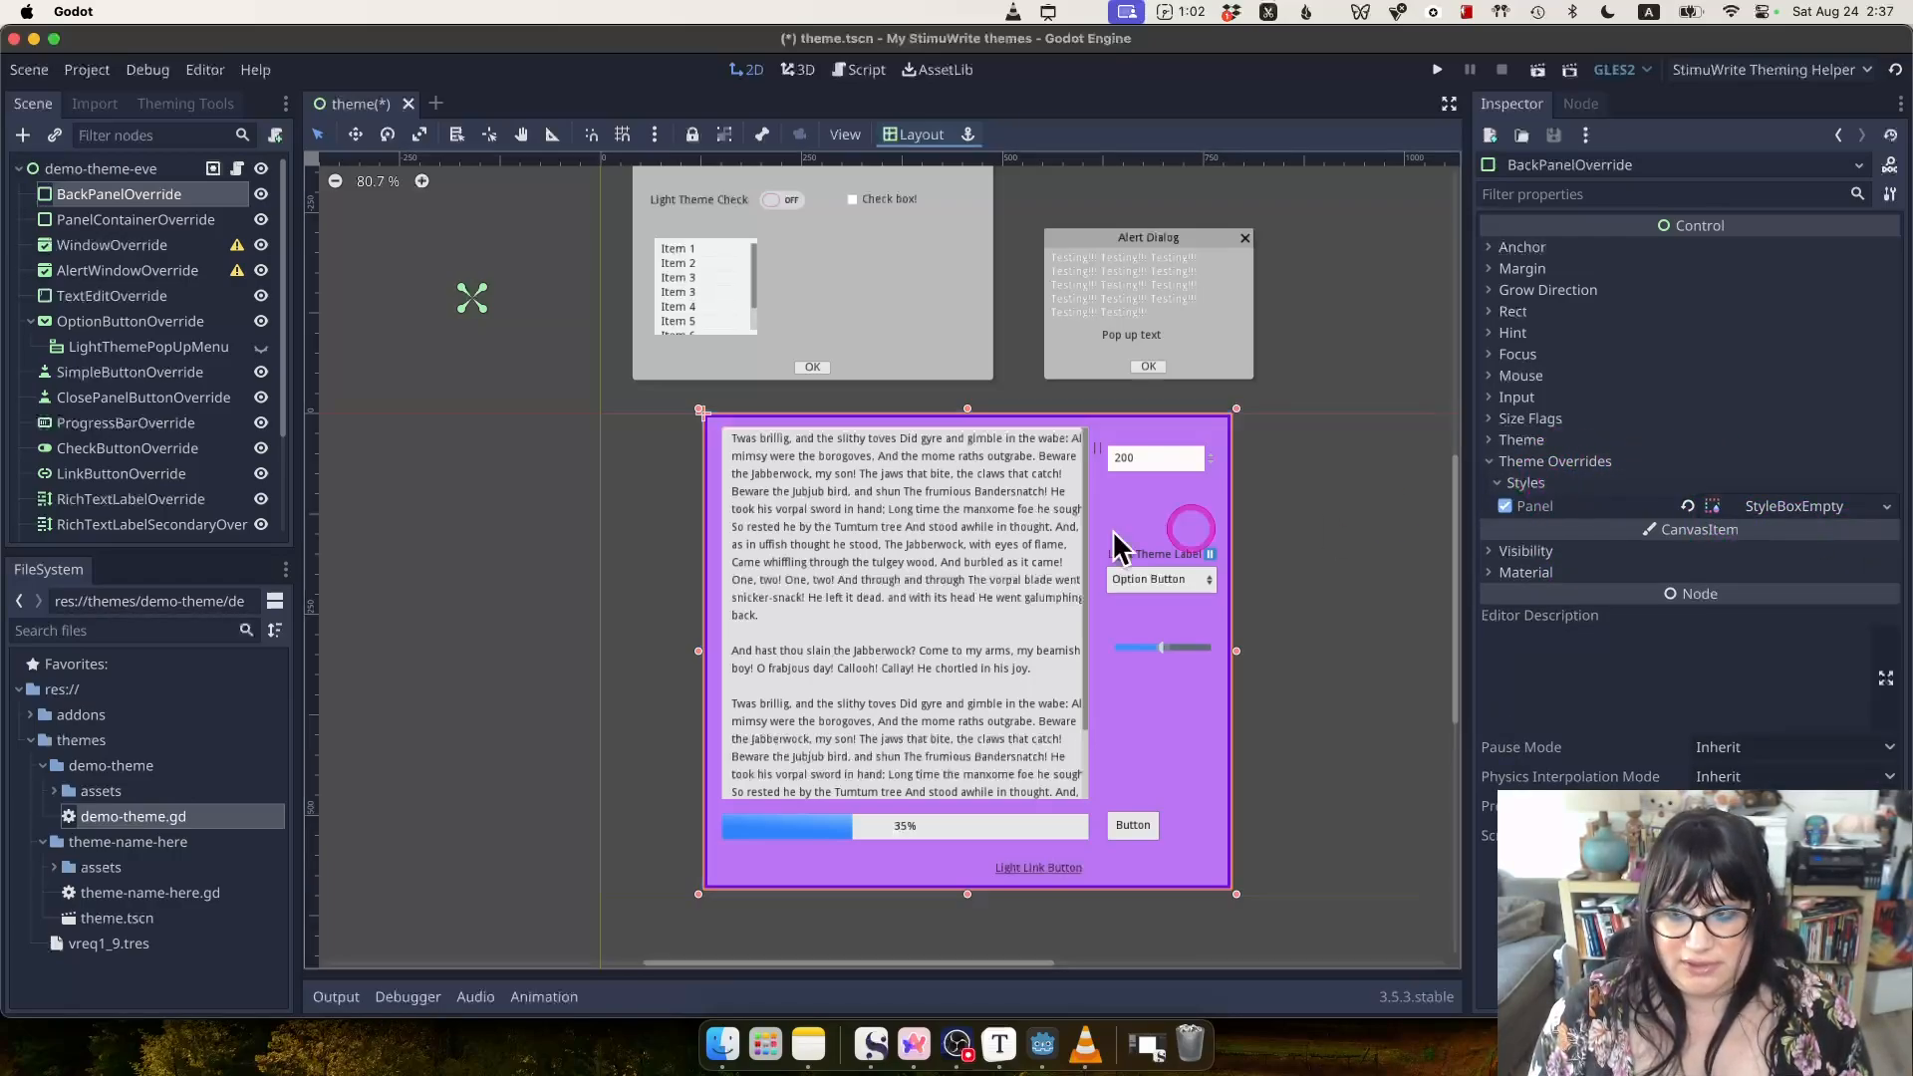
# Turn on border blending for the StyleBoxFlat of PanelContainerOverride and deselect the node to inspect the panel's edge.
pyautogui.click(177, 220)
pyautogui.click(1199, 469)
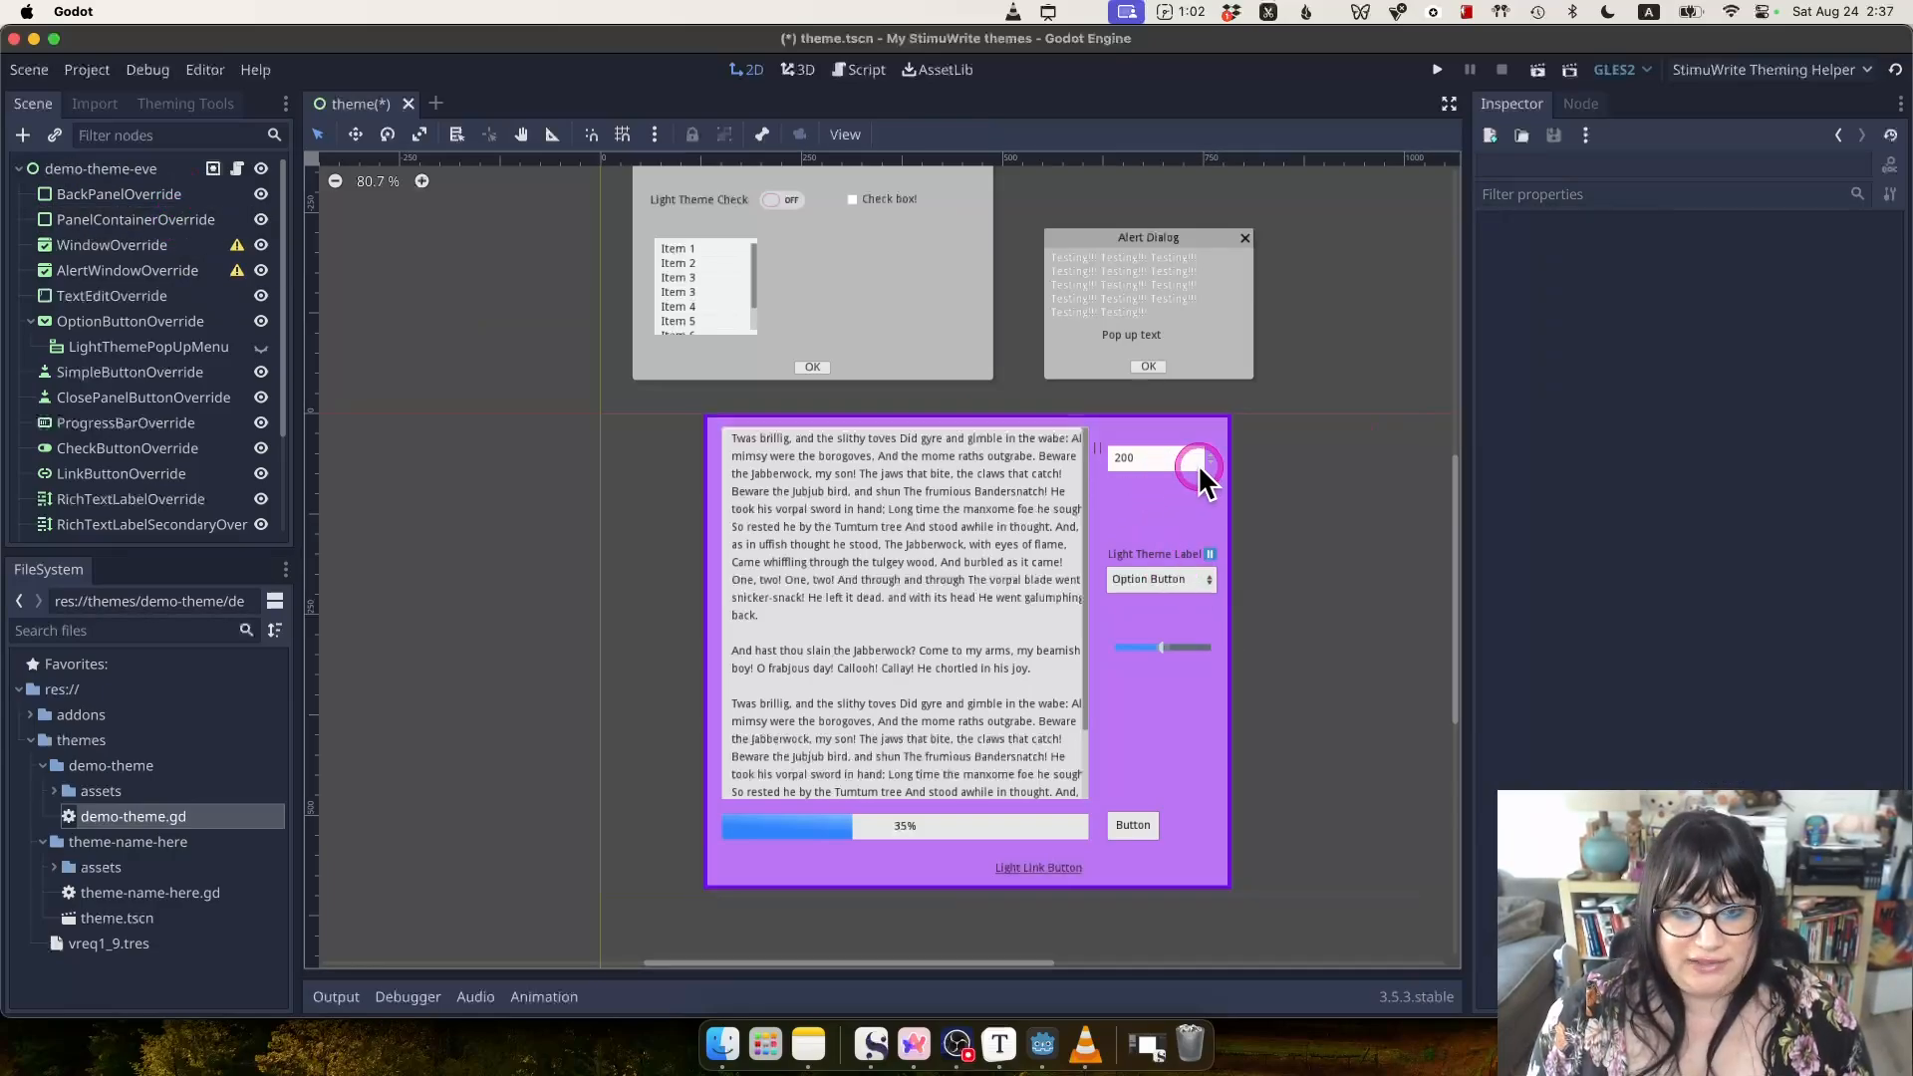
pyautogui.click(1213, 533)
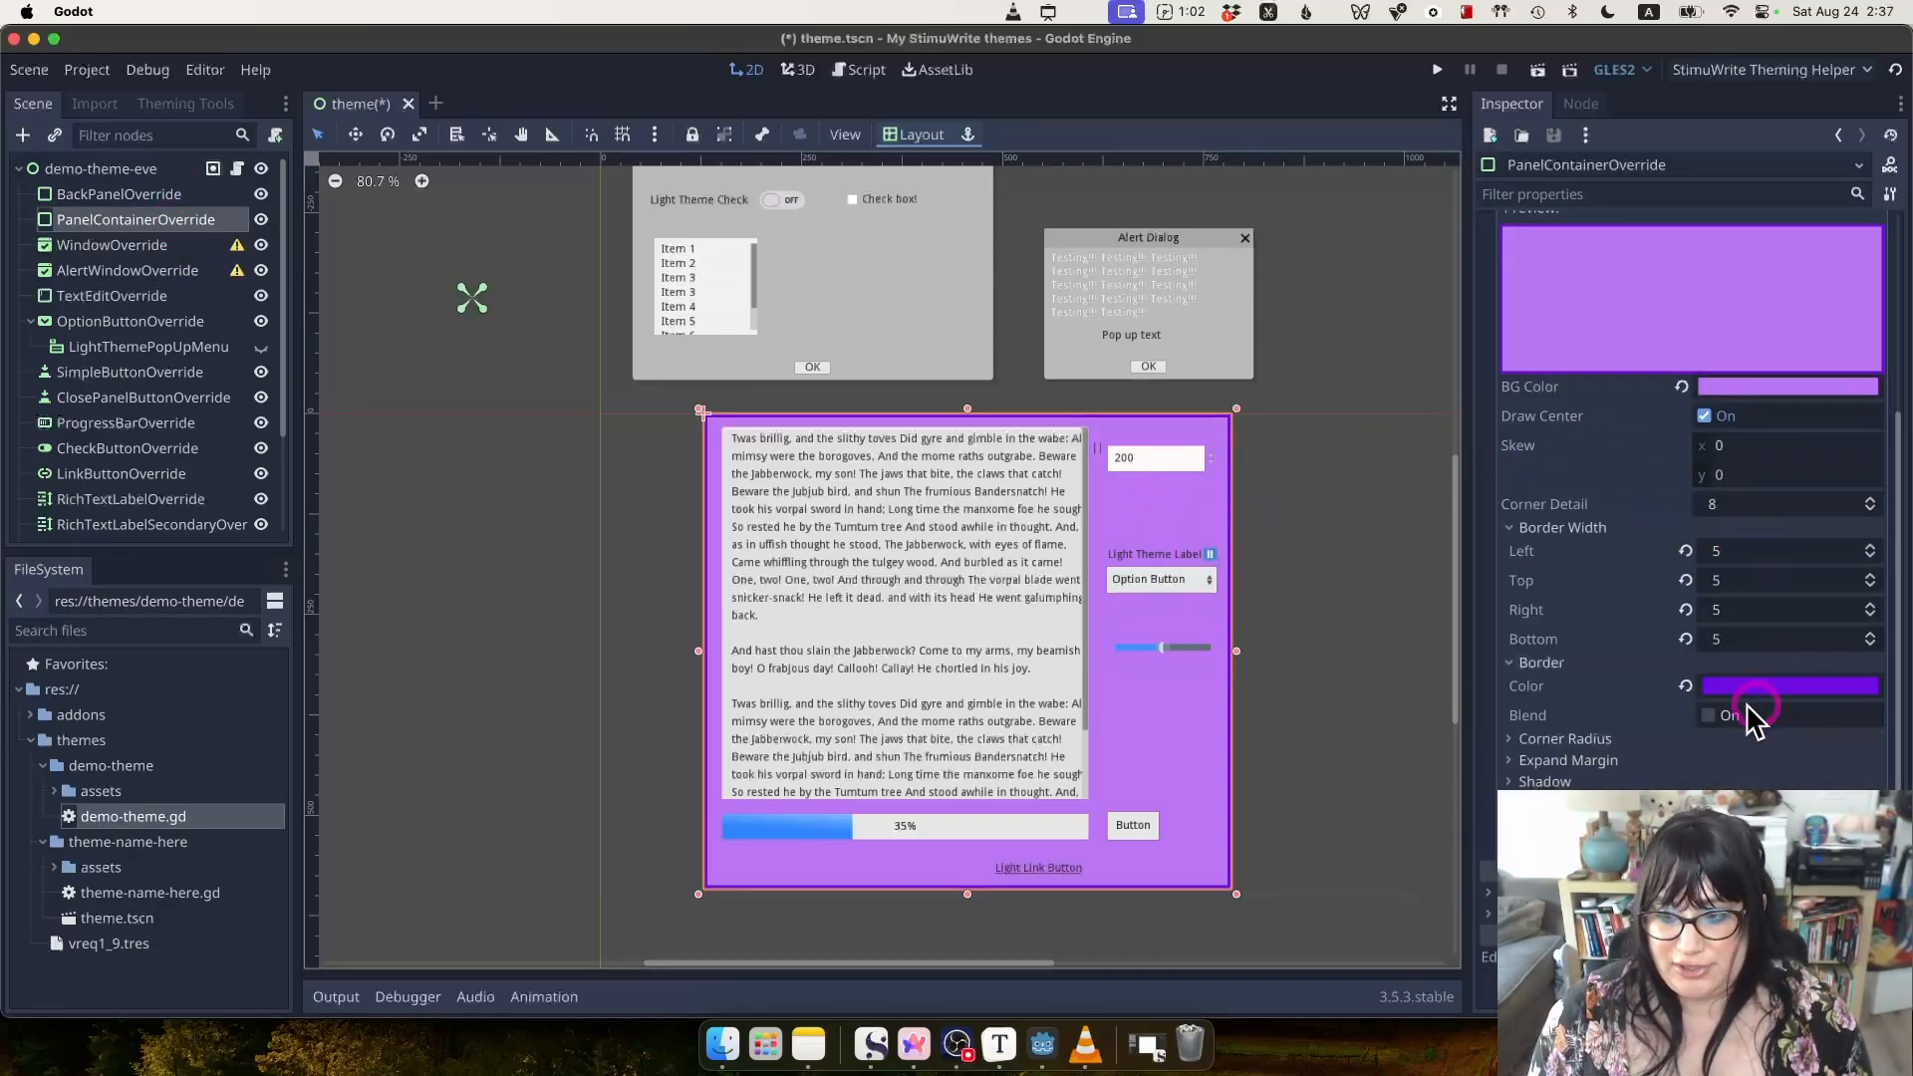
pyautogui.click(1707, 714)
pyautogui.click(1392, 668)
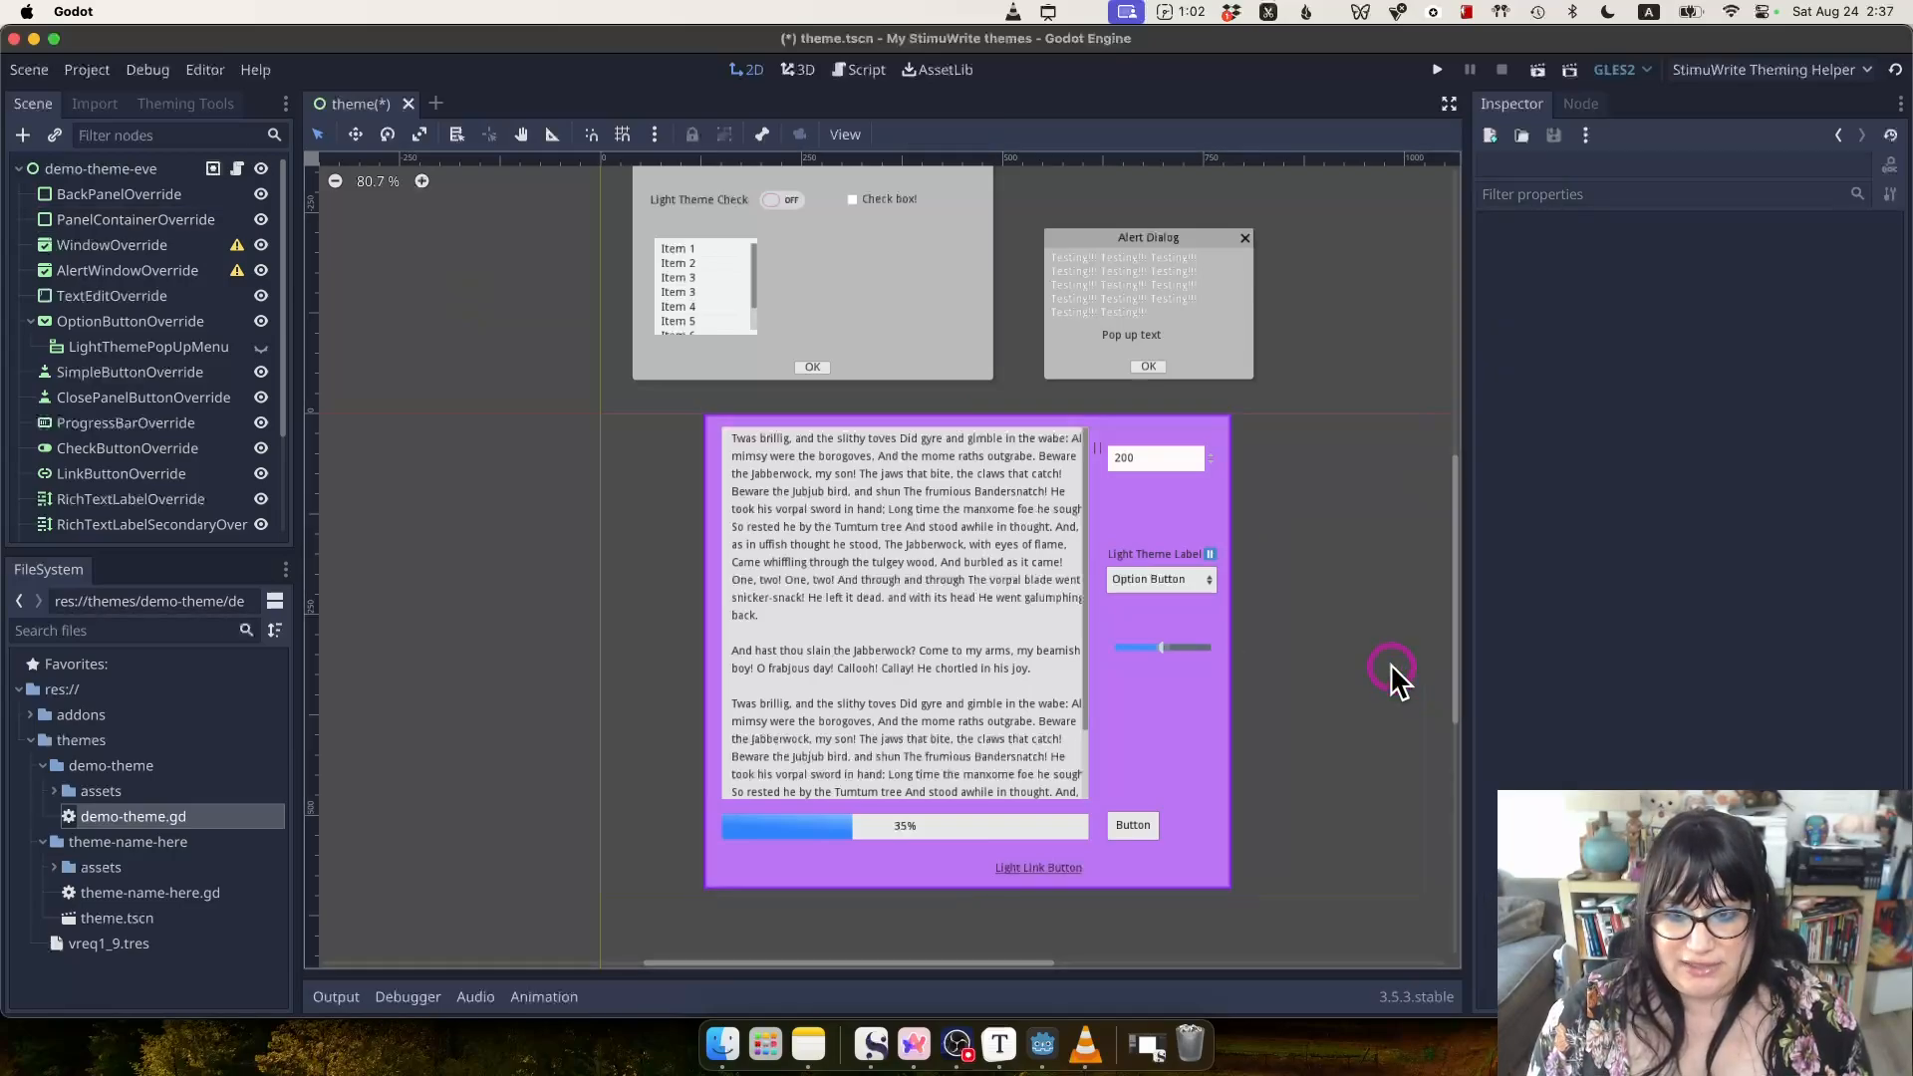
pyautogui.click(1213, 439)
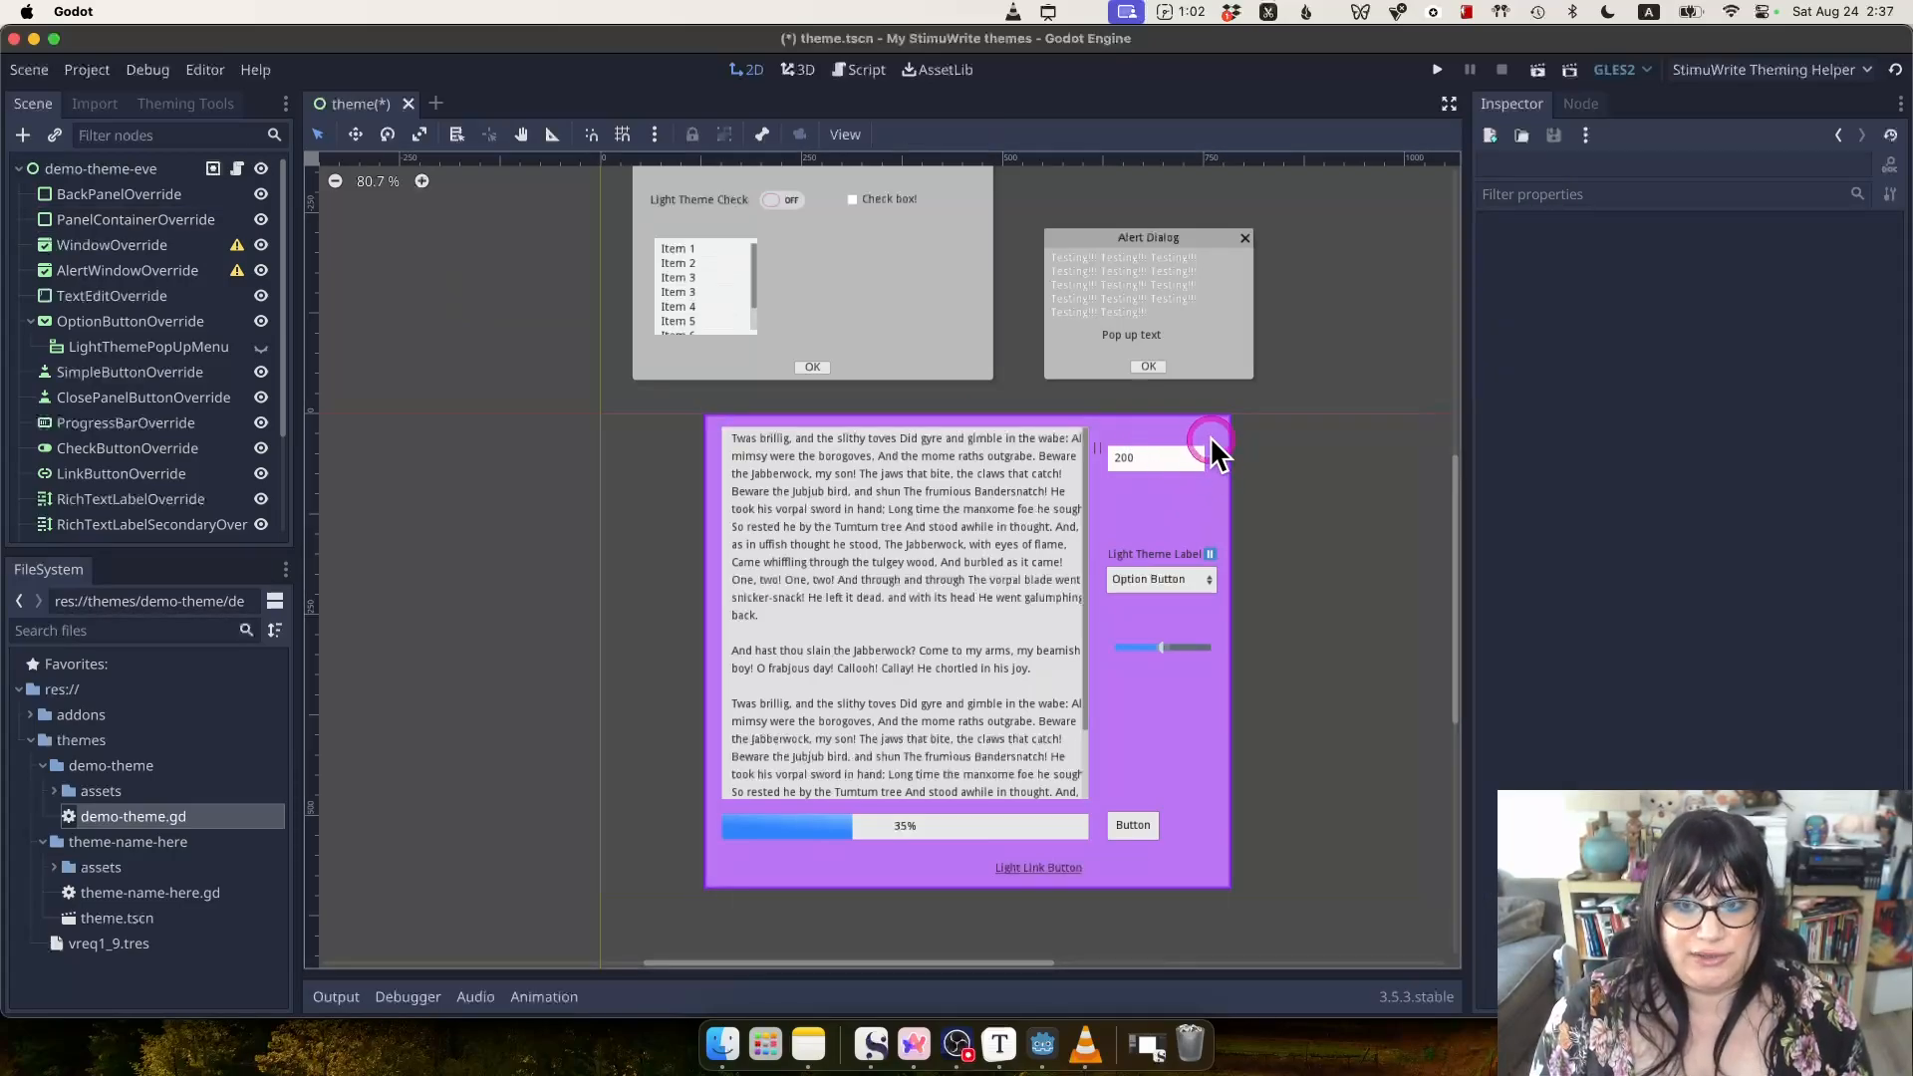
# Set all four corner radii of PanelContainerOverride's StyleBoxFlat to 9.
pyautogui.scroll(-3, 1828, 737)
pyautogui.click(1873, 576)
pyautogui.doubleClick(1873, 573)
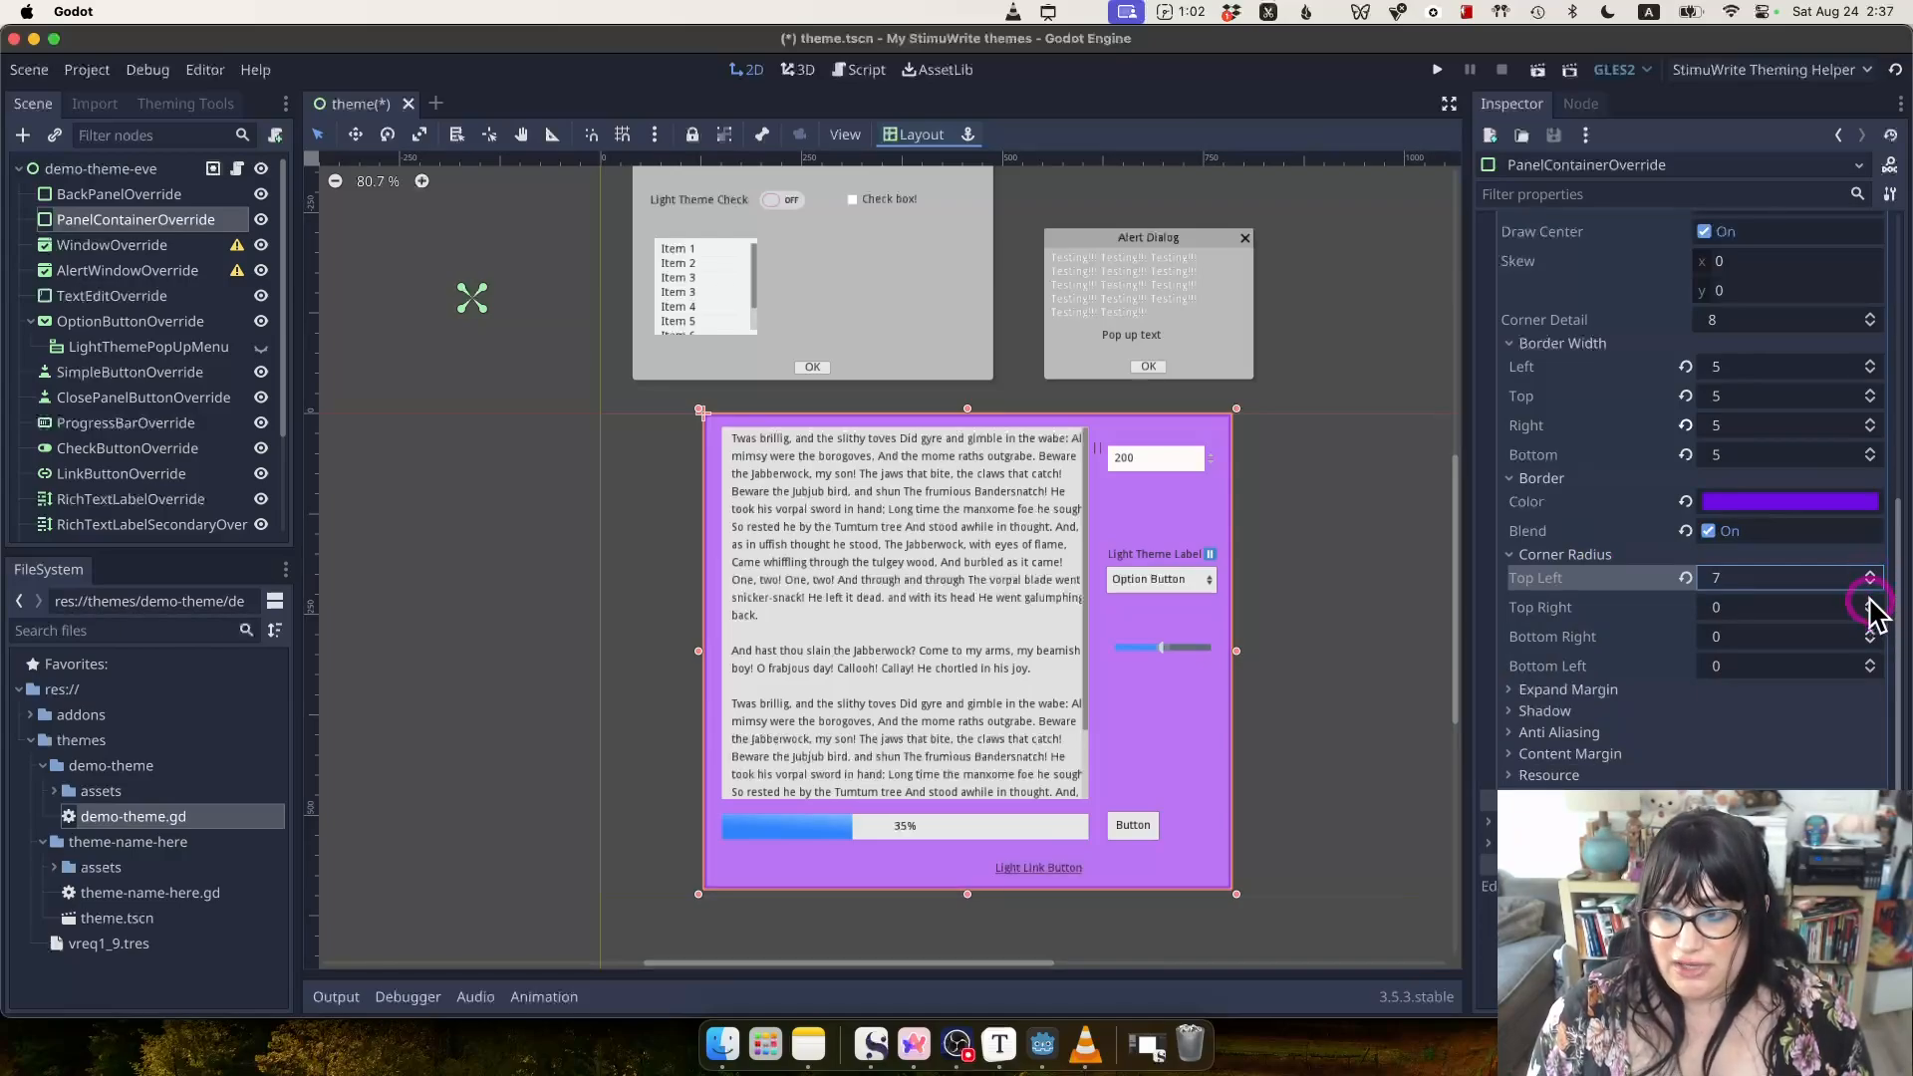
pyautogui.click(1778, 576)
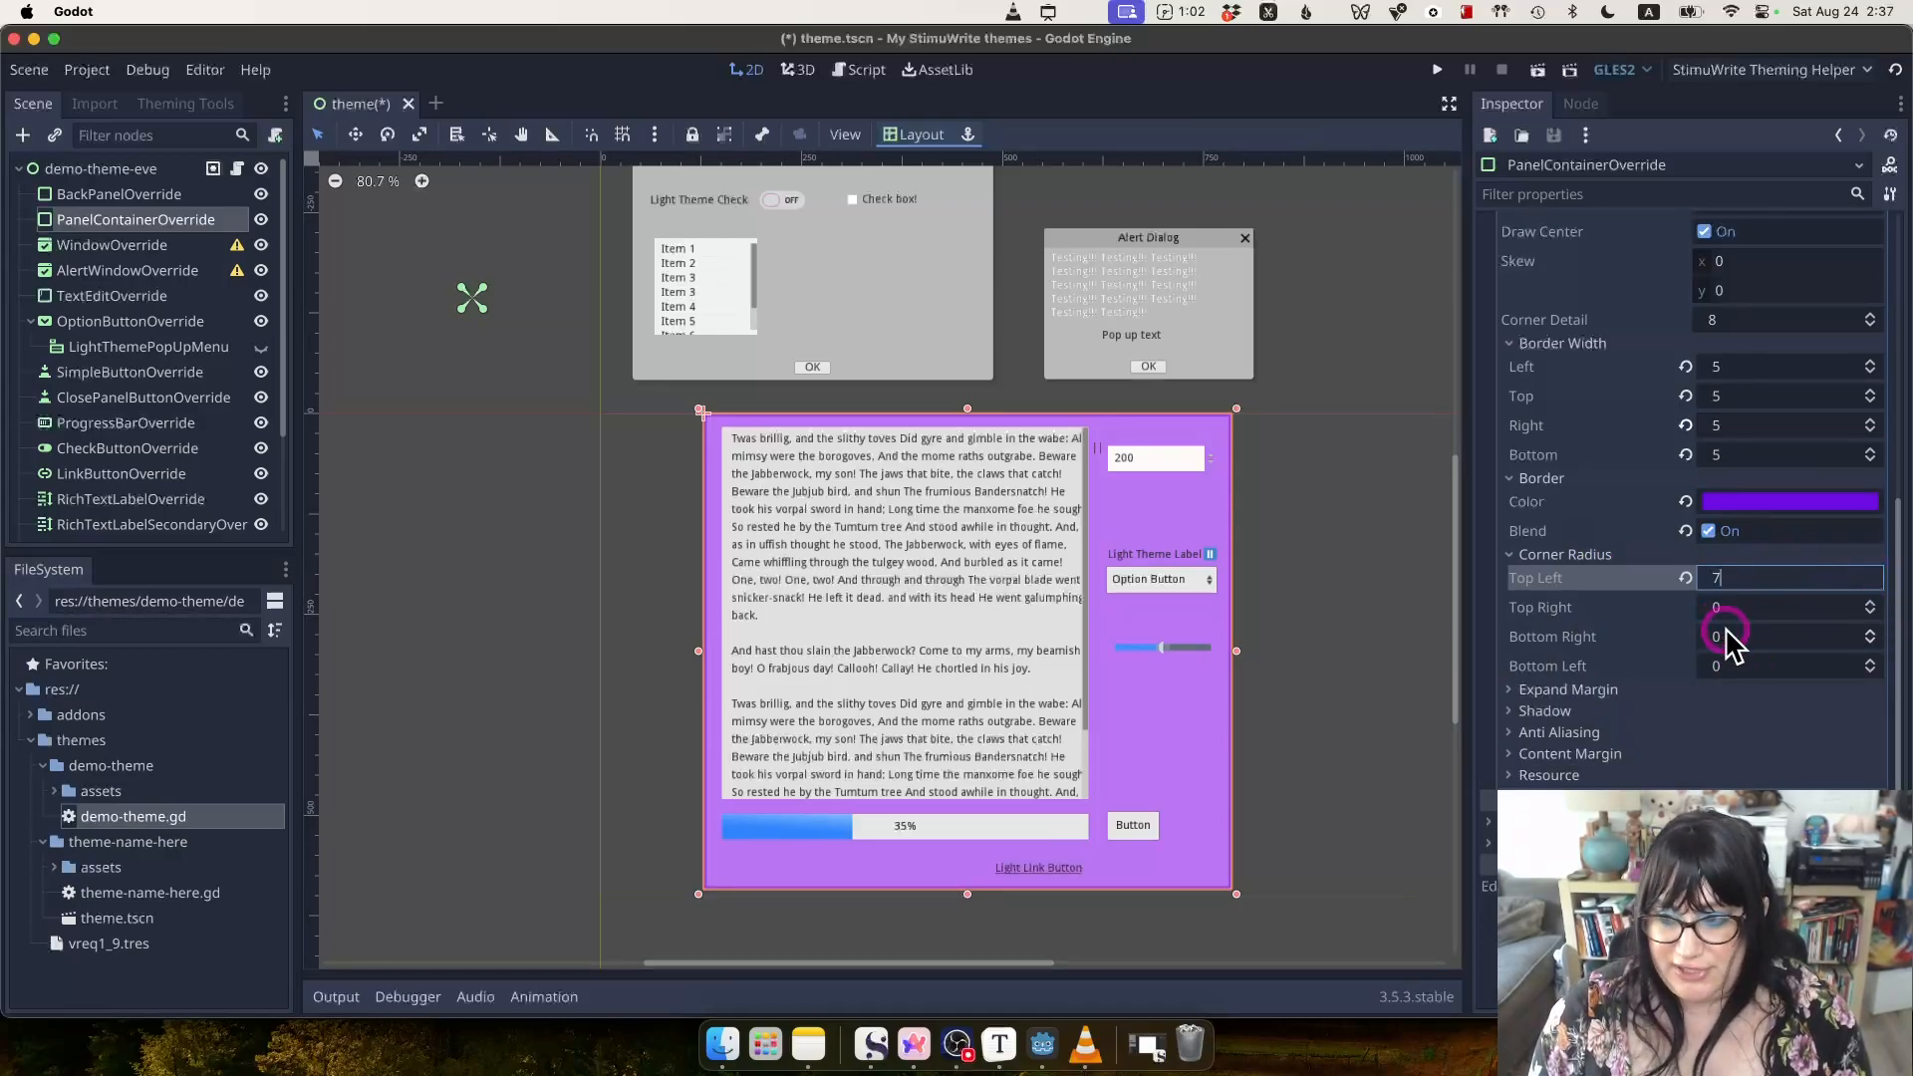
pyautogui.write('9')
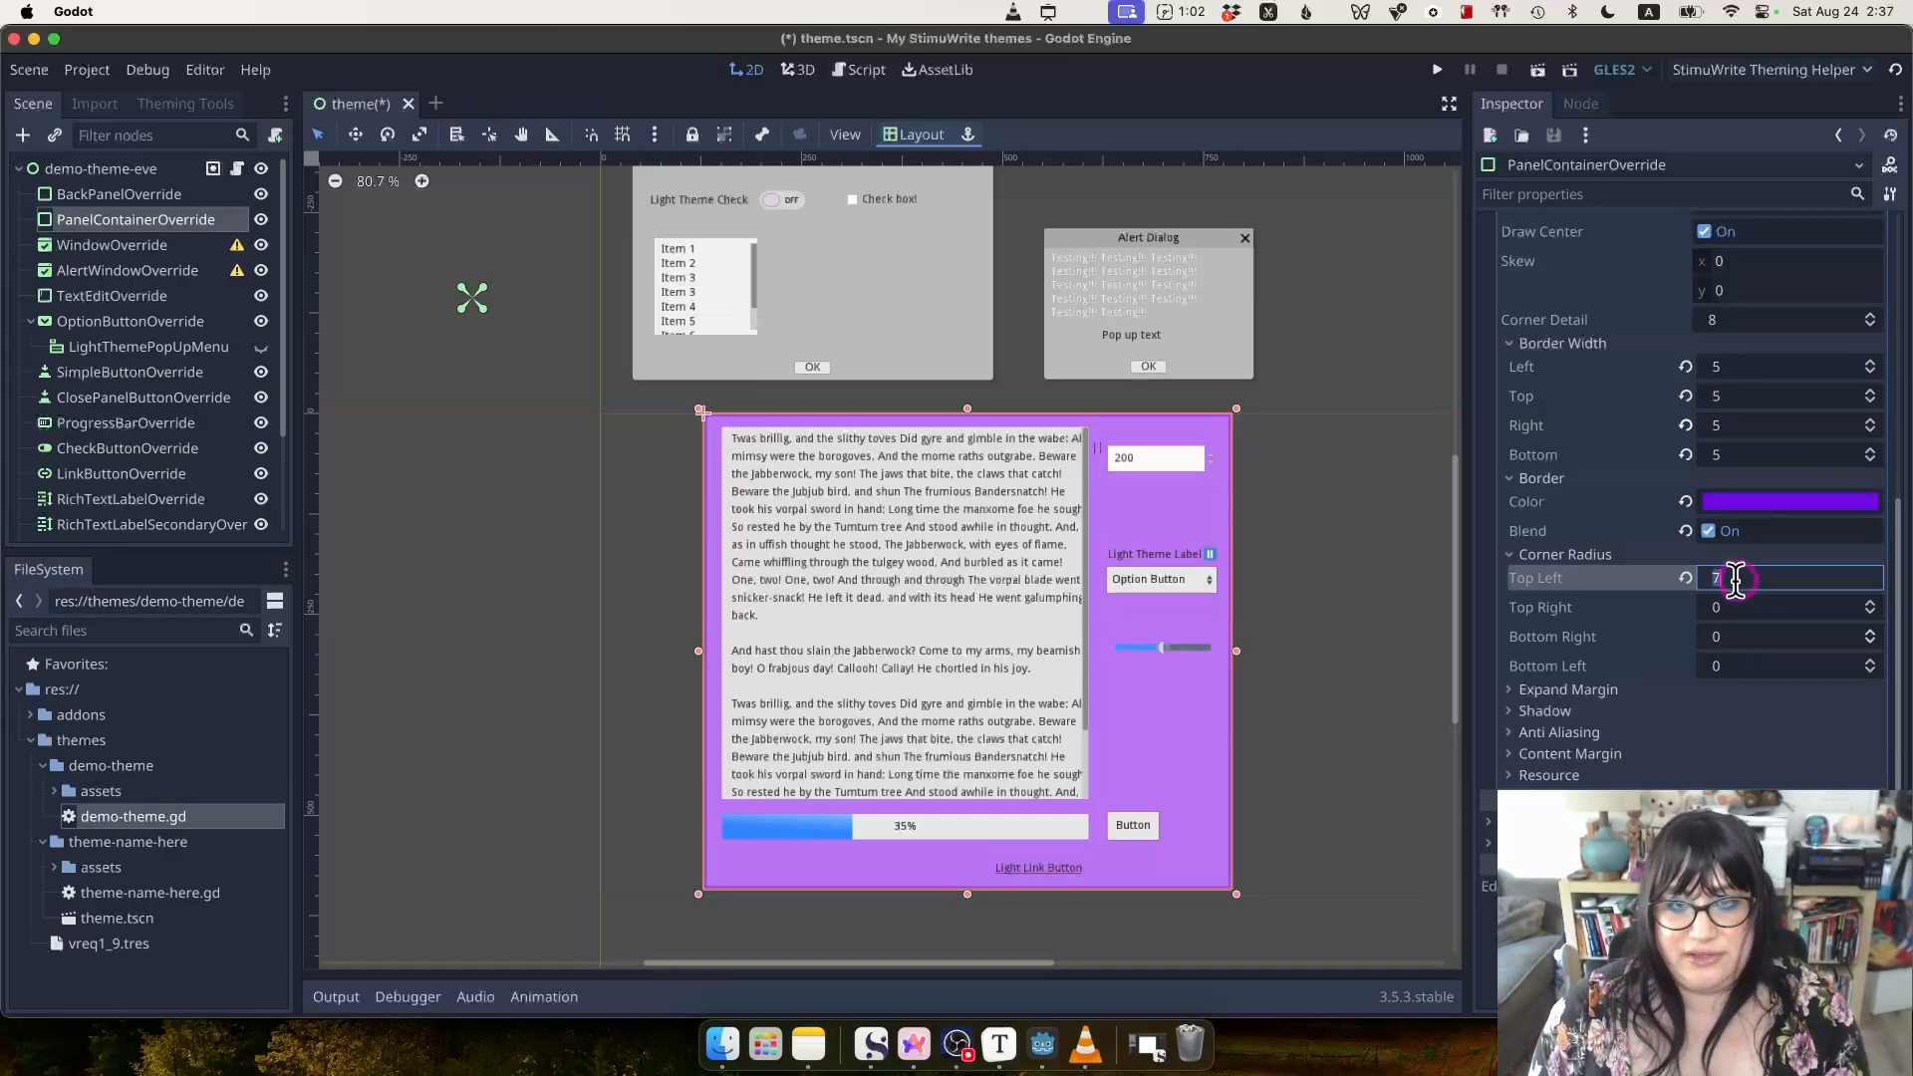
pyautogui.click(1743, 608)
pyautogui.write('9')
pyautogui.click(1724, 635)
pyautogui.write('9')
pyautogui.click(1739, 666)
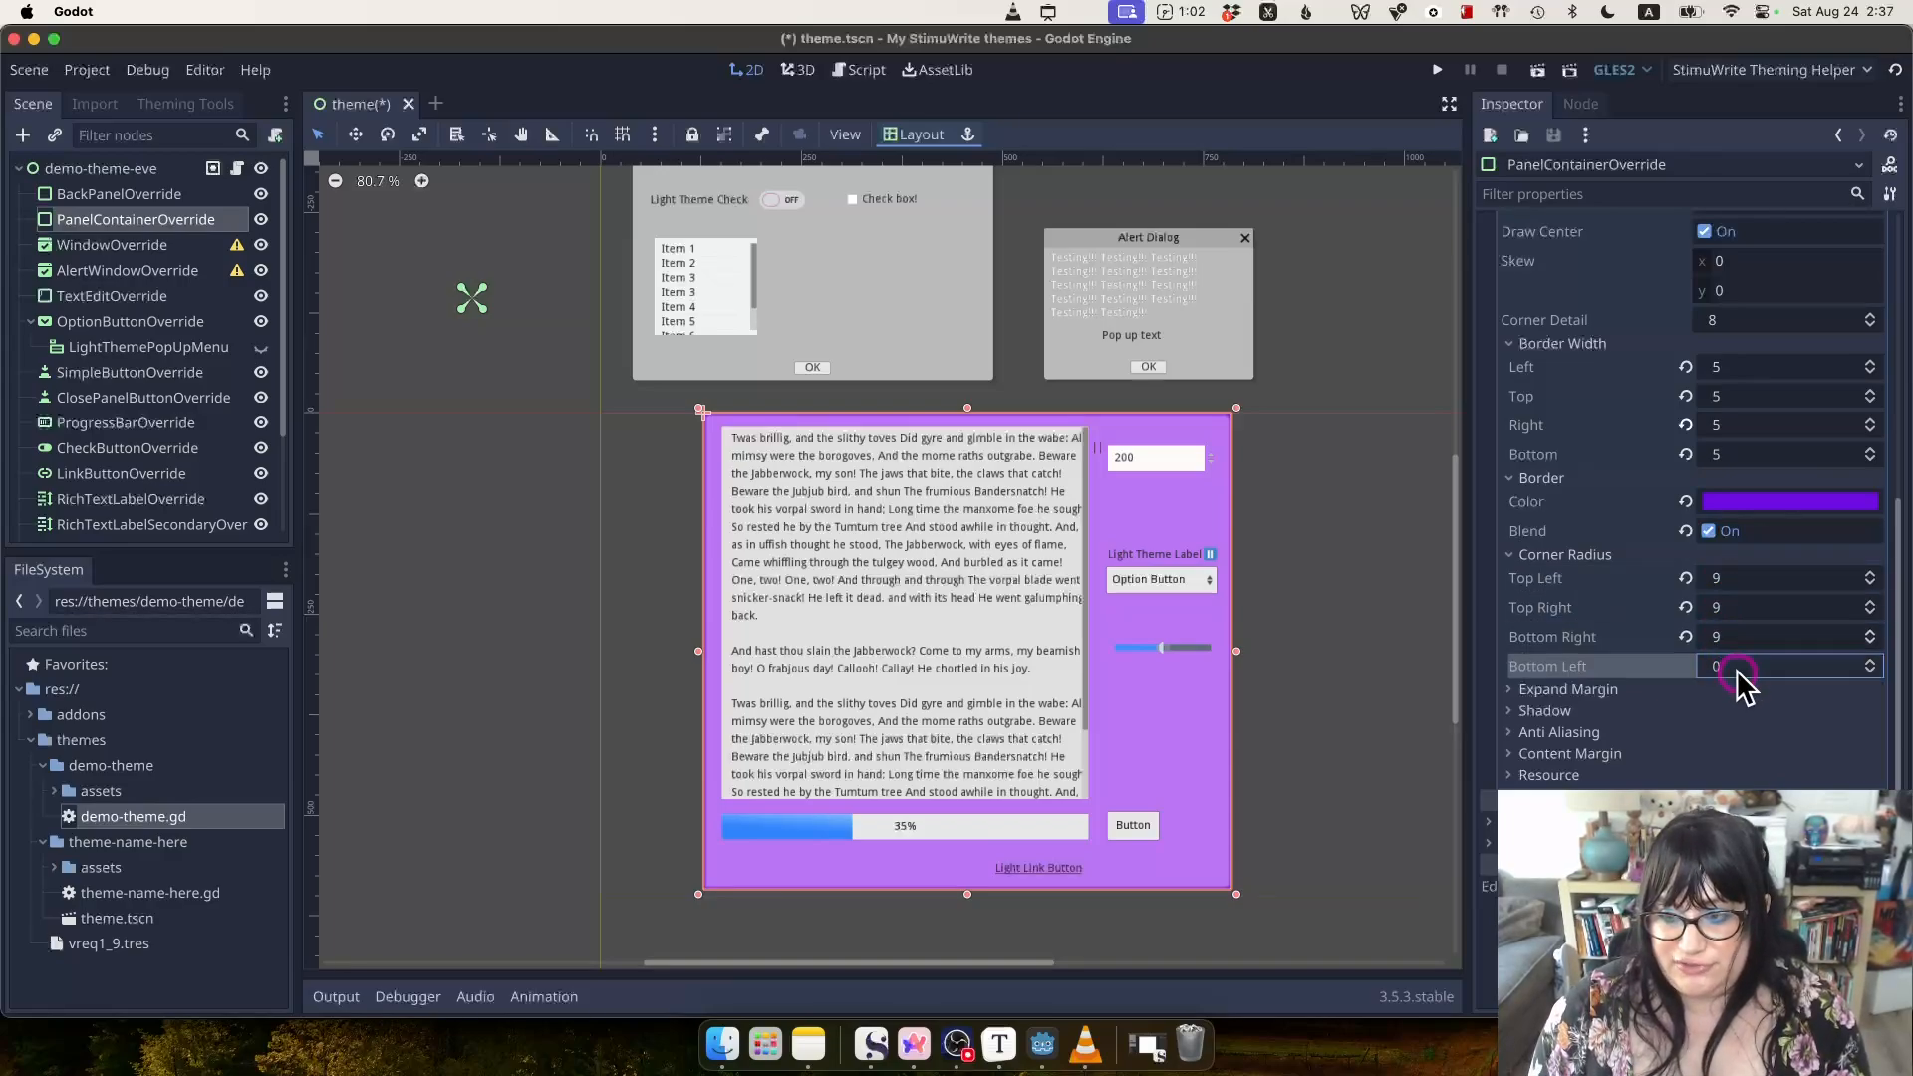
pyautogui.write('9')
pyautogui.click(1742, 638)
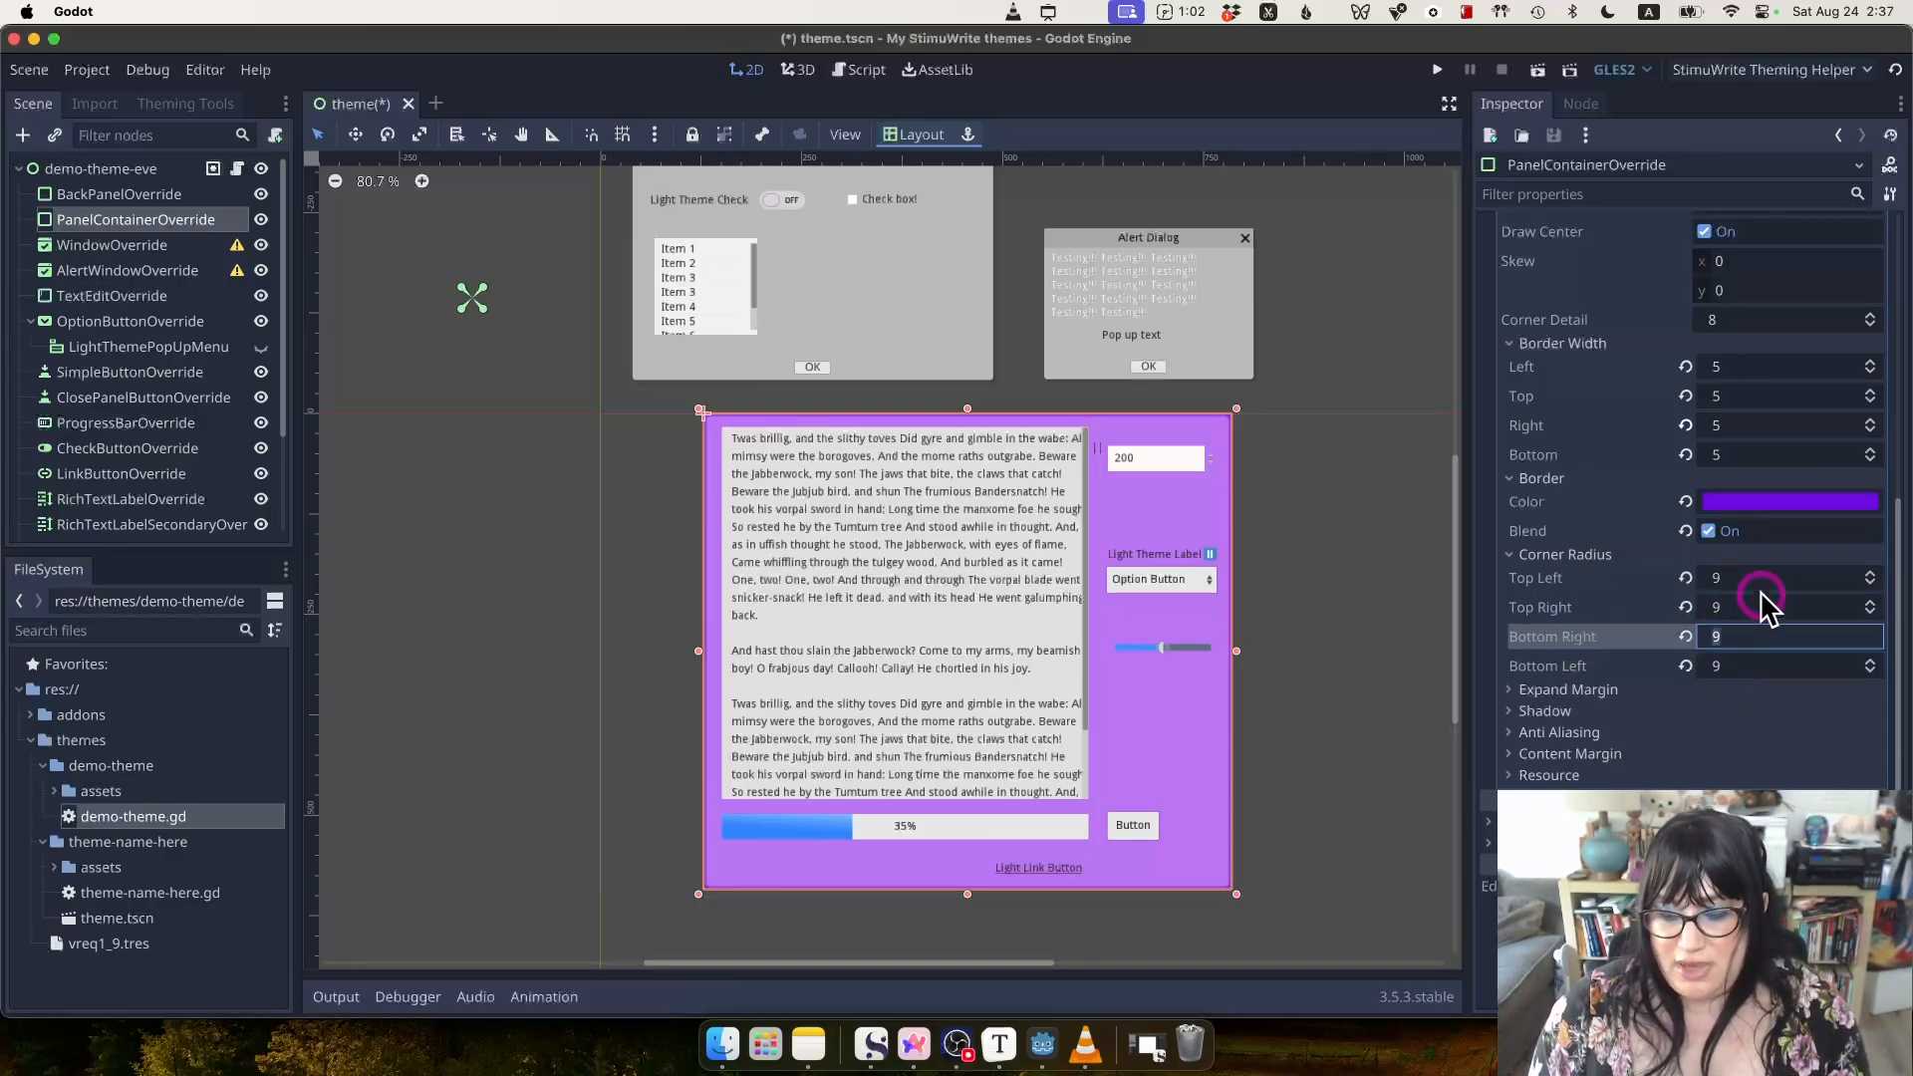
pyautogui.click(1370, 610)
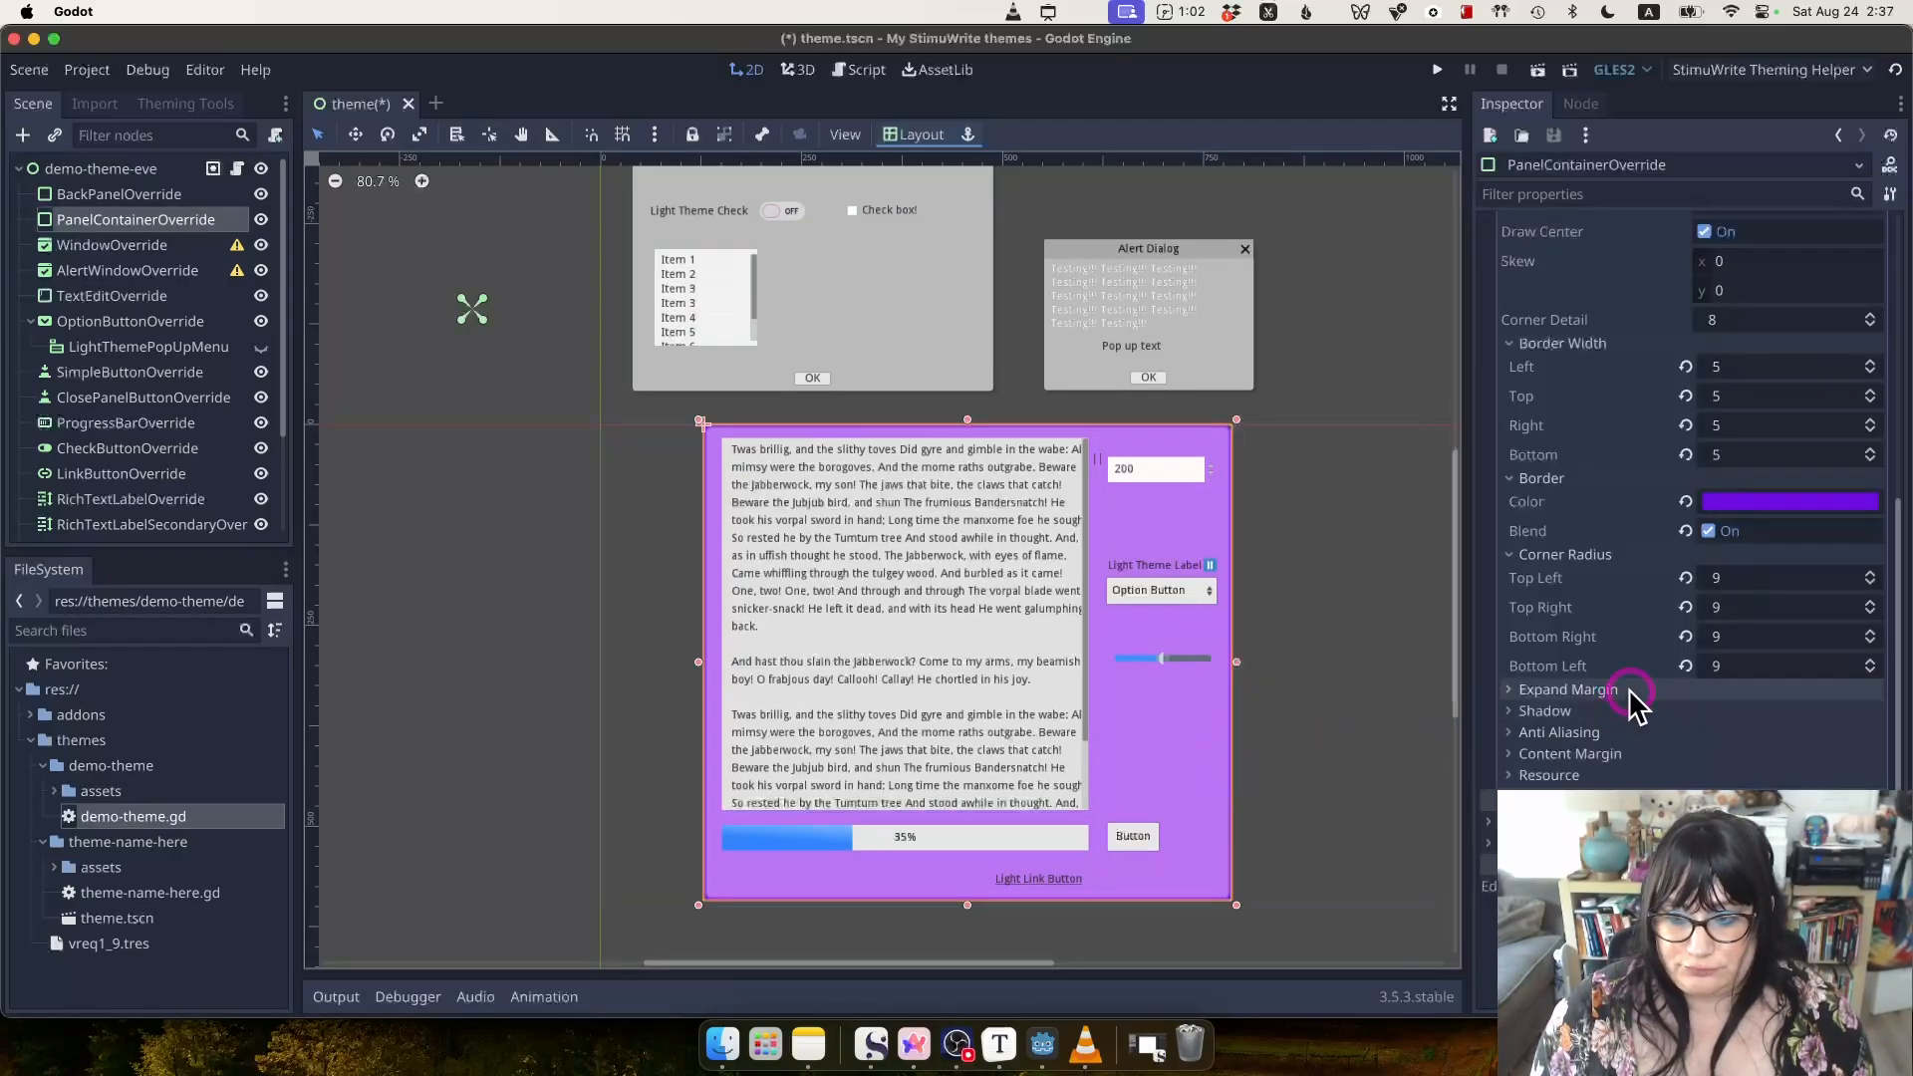
# Try left expand margins of 12 and 16 on the panel's StyleBoxFlat and reset the margin to its default.
pyautogui.click(1626, 689)
pyautogui.click(1870, 708)
pyautogui.click(1871, 707)
pyautogui.click(1871, 708)
pyautogui.click(1871, 708)
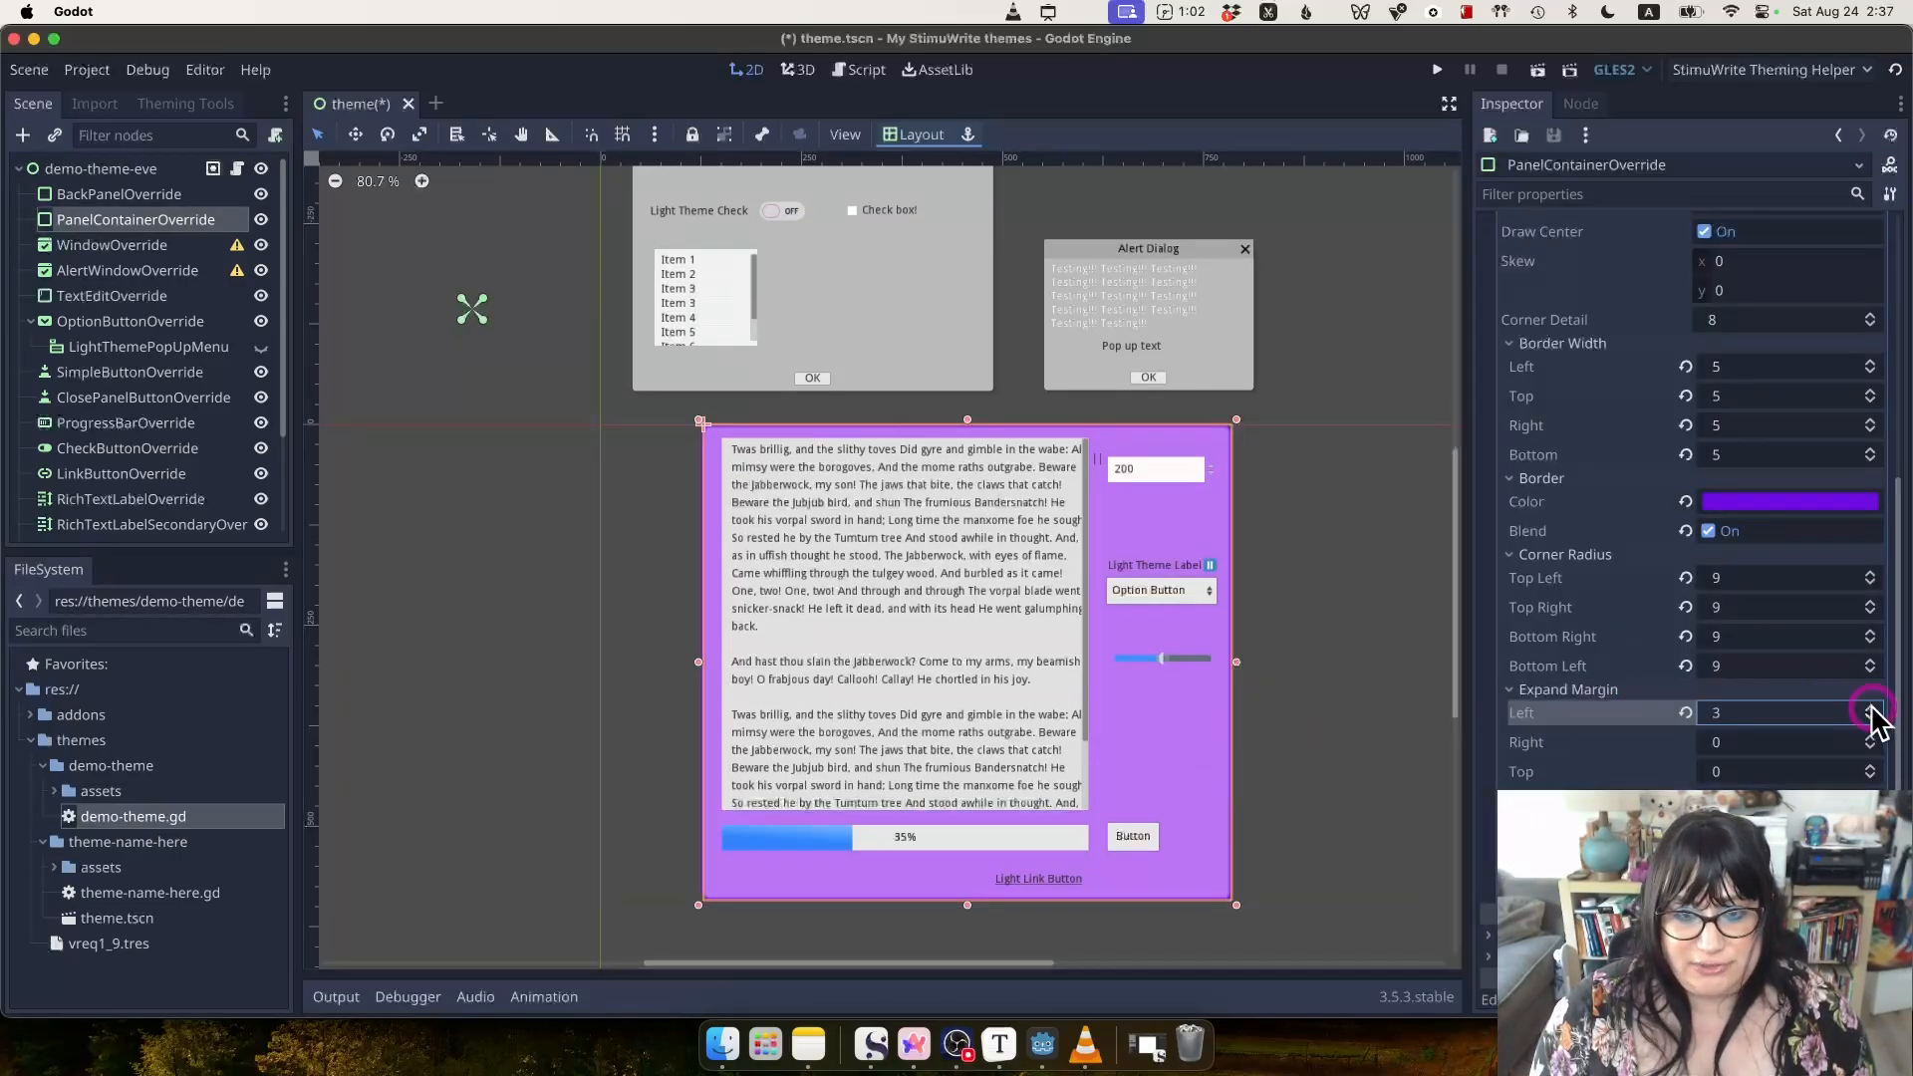
pyautogui.click(1871, 707)
pyautogui.click(1871, 707)
pyautogui.click(1791, 709)
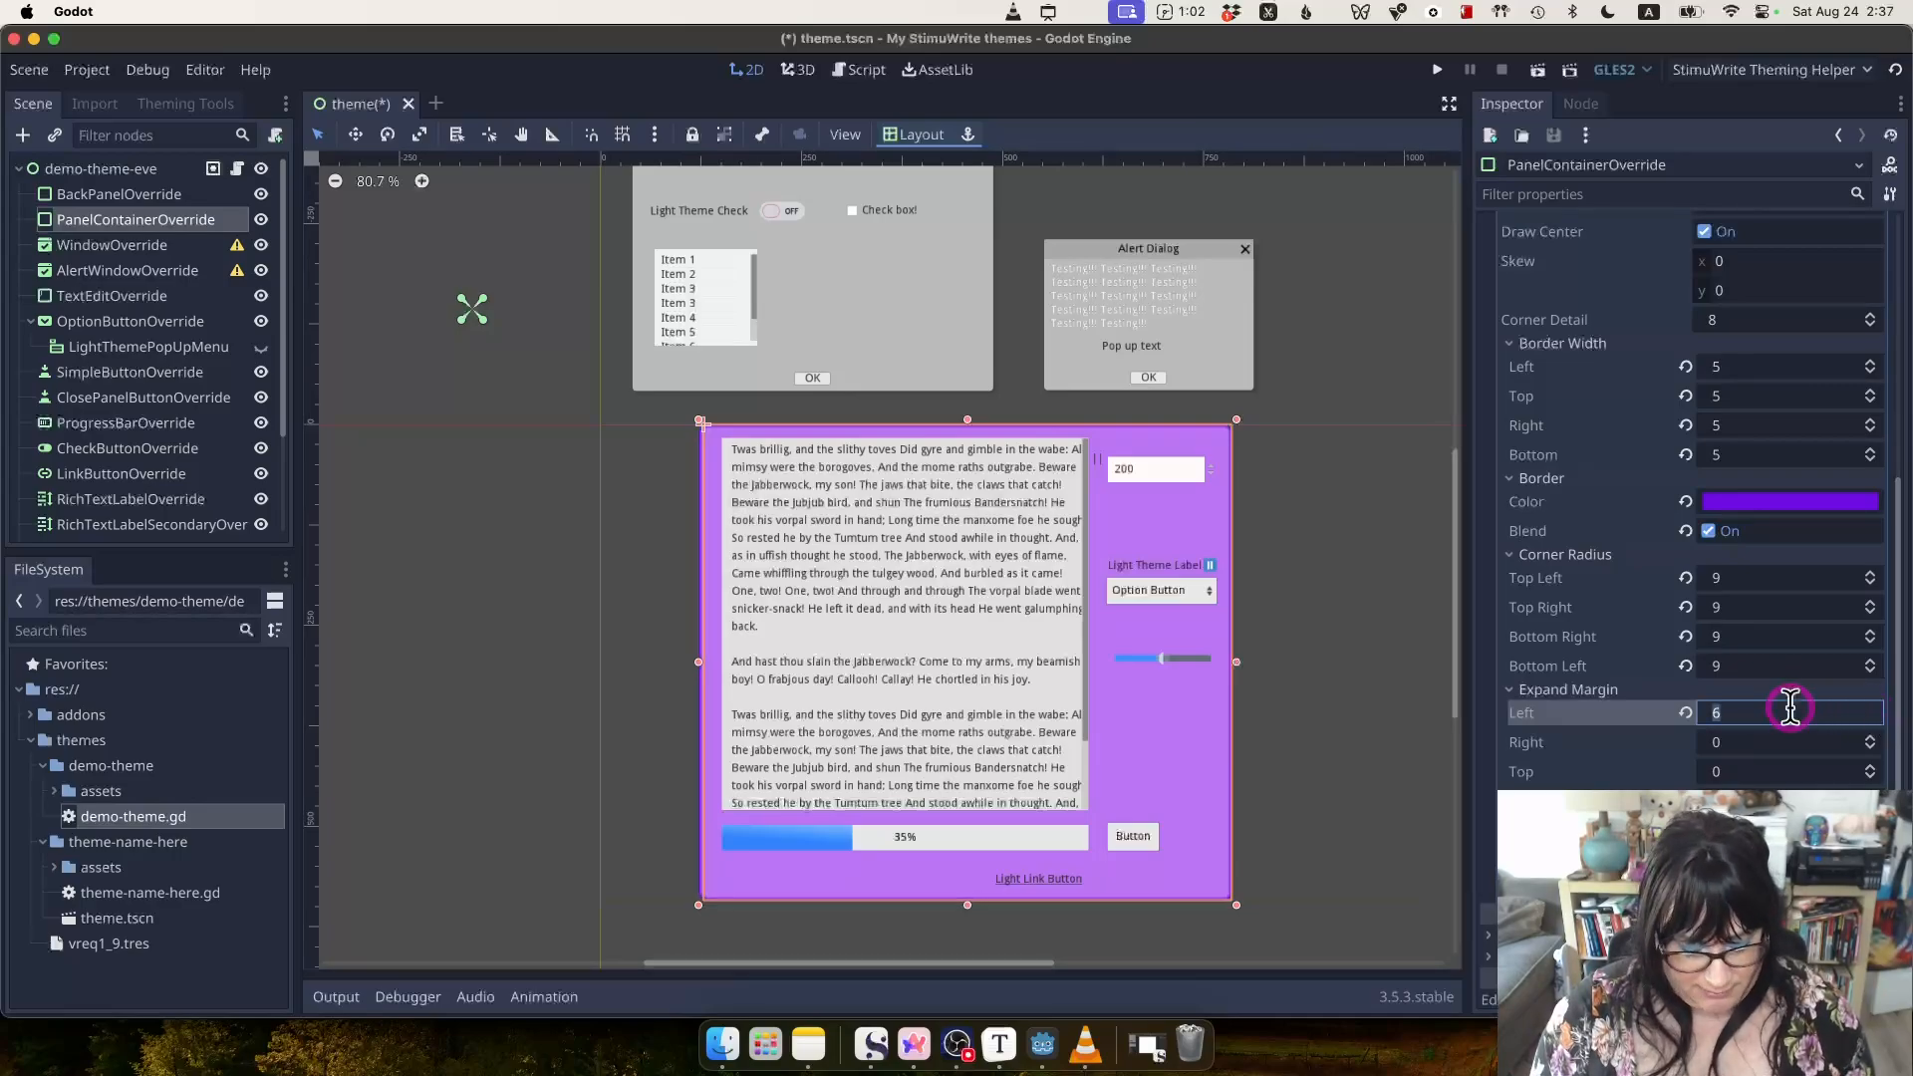
pyautogui.write('12')
pyautogui.click(1755, 742)
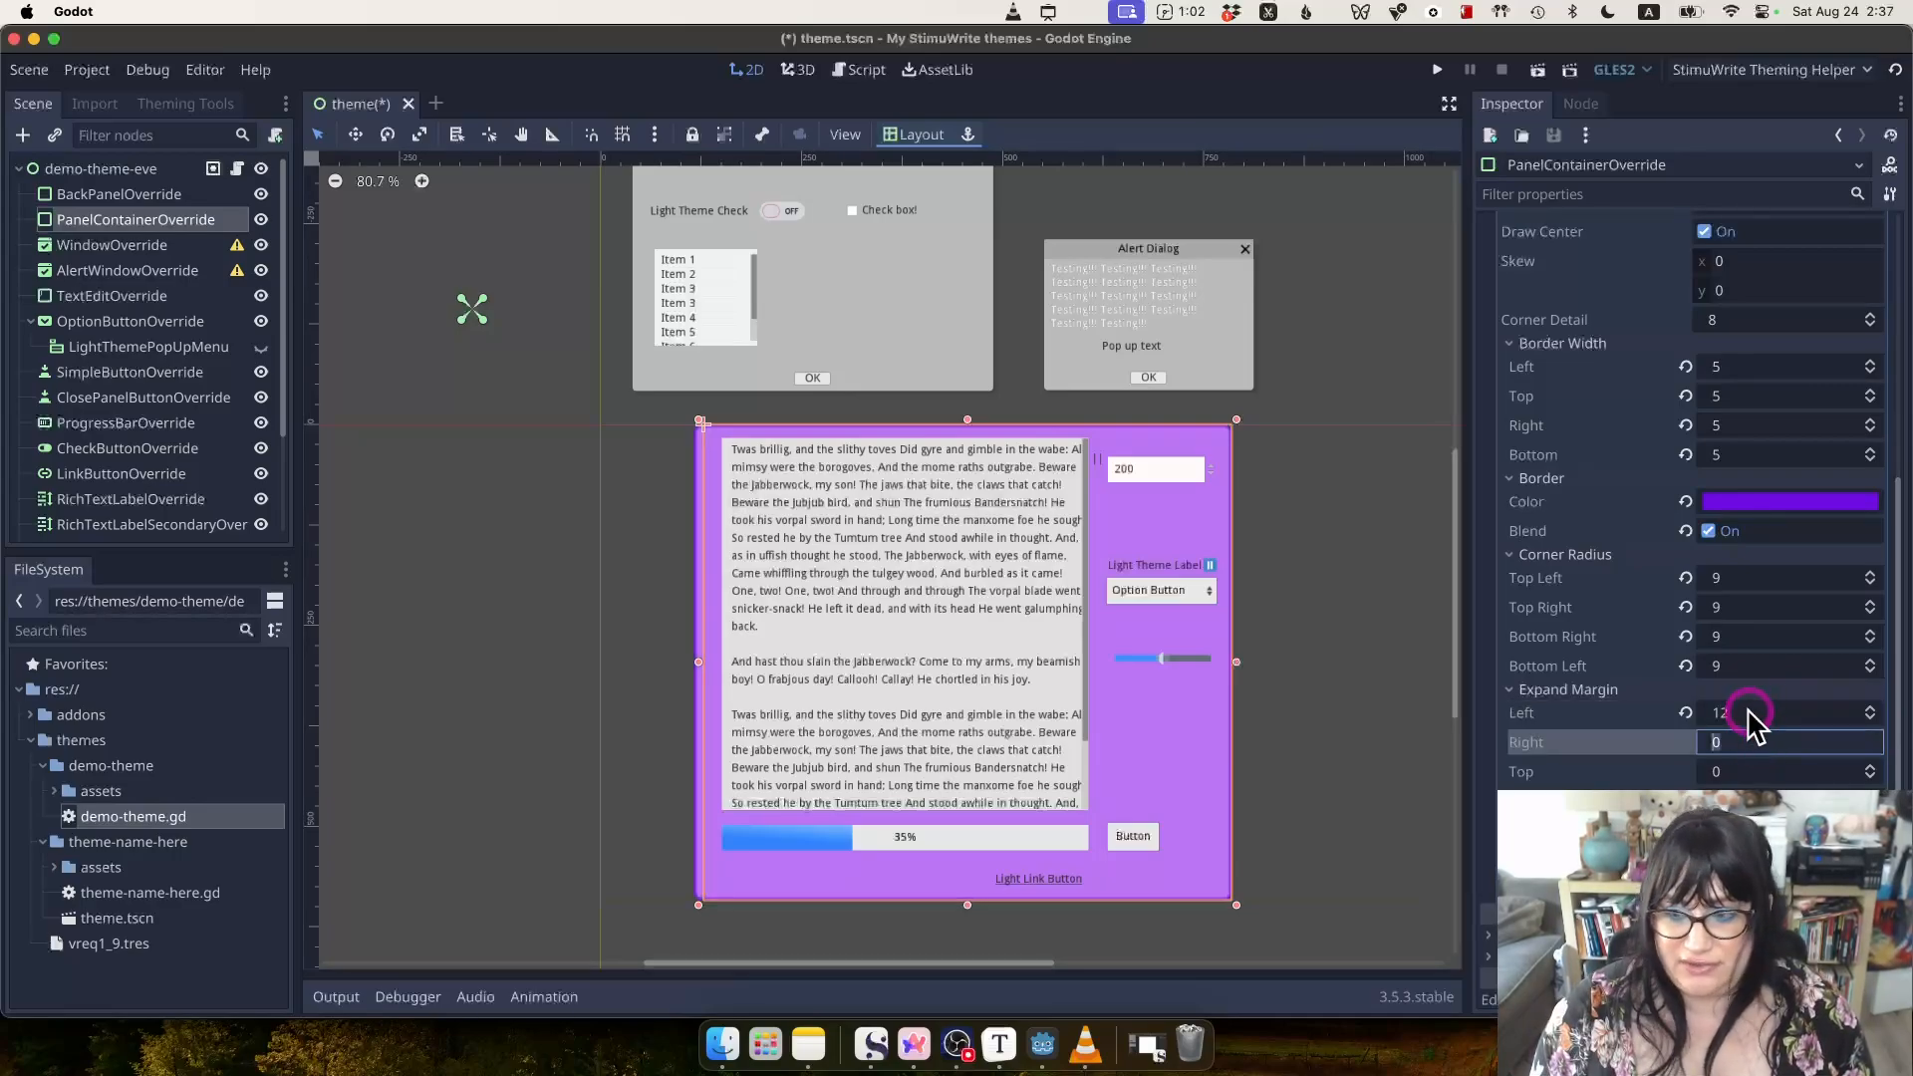
pyautogui.click(1750, 709)
pyautogui.write('16')
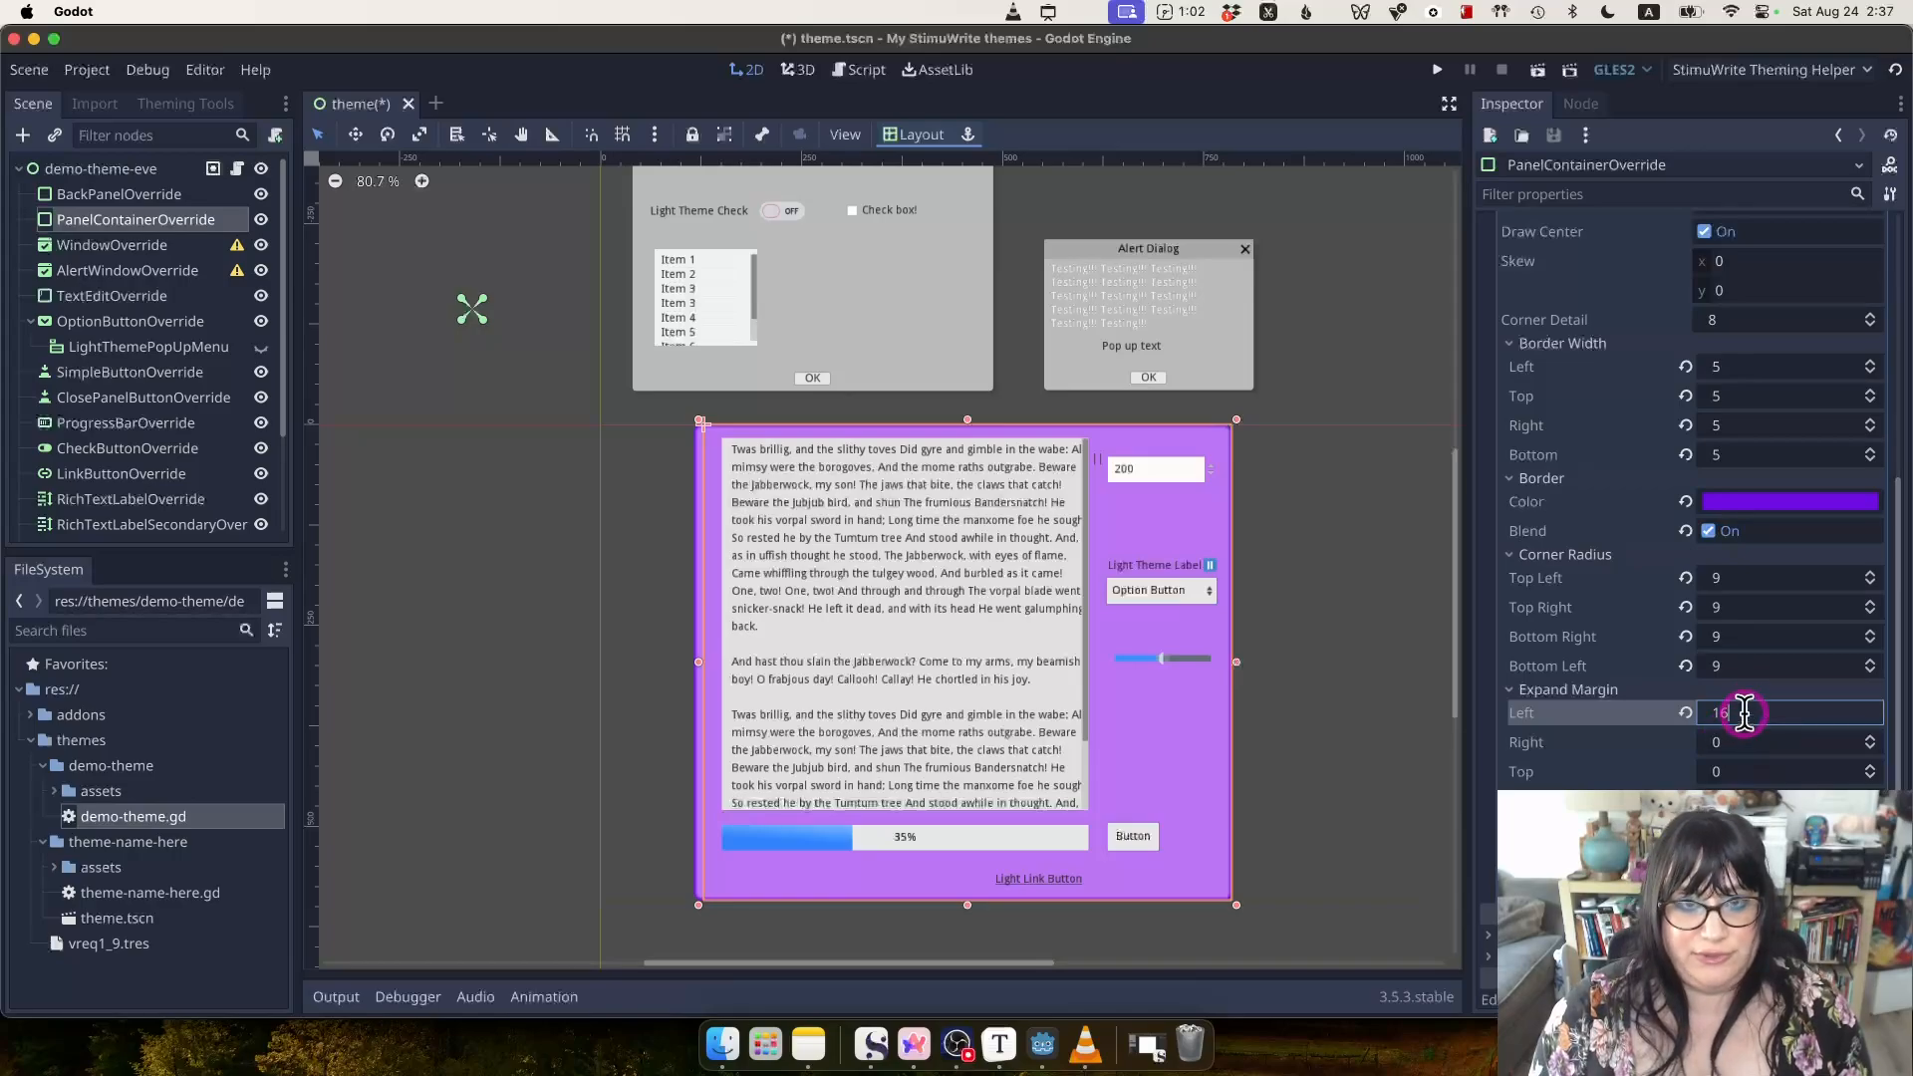
pyautogui.click(1685, 713)
# Set the shadow size of the panel's StyleBoxFlat to 7 and briefly check its Content Margin settings.
pyautogui.scroll(-5, 1721, 734)
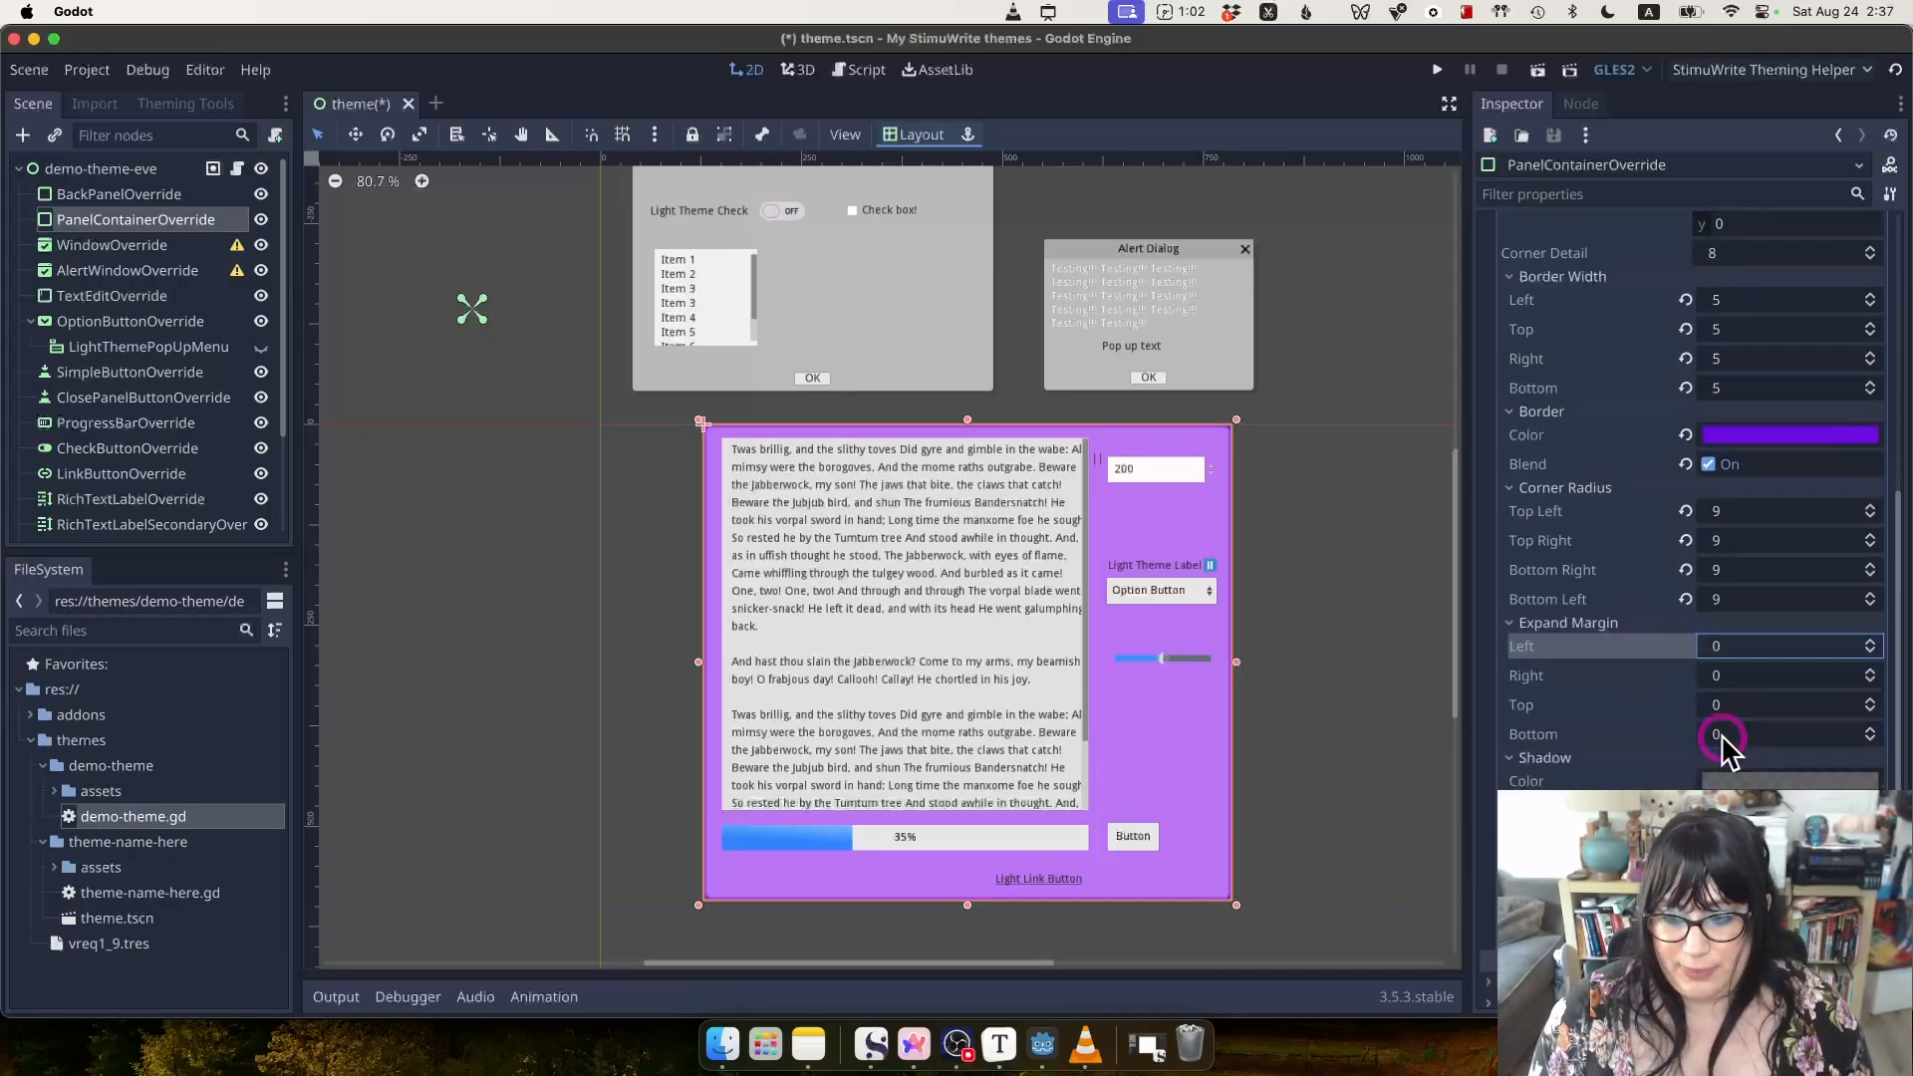
pyautogui.click(1872, 655)
pyautogui.click(1871, 655)
pyautogui.click(1872, 655)
pyautogui.click(1871, 655)
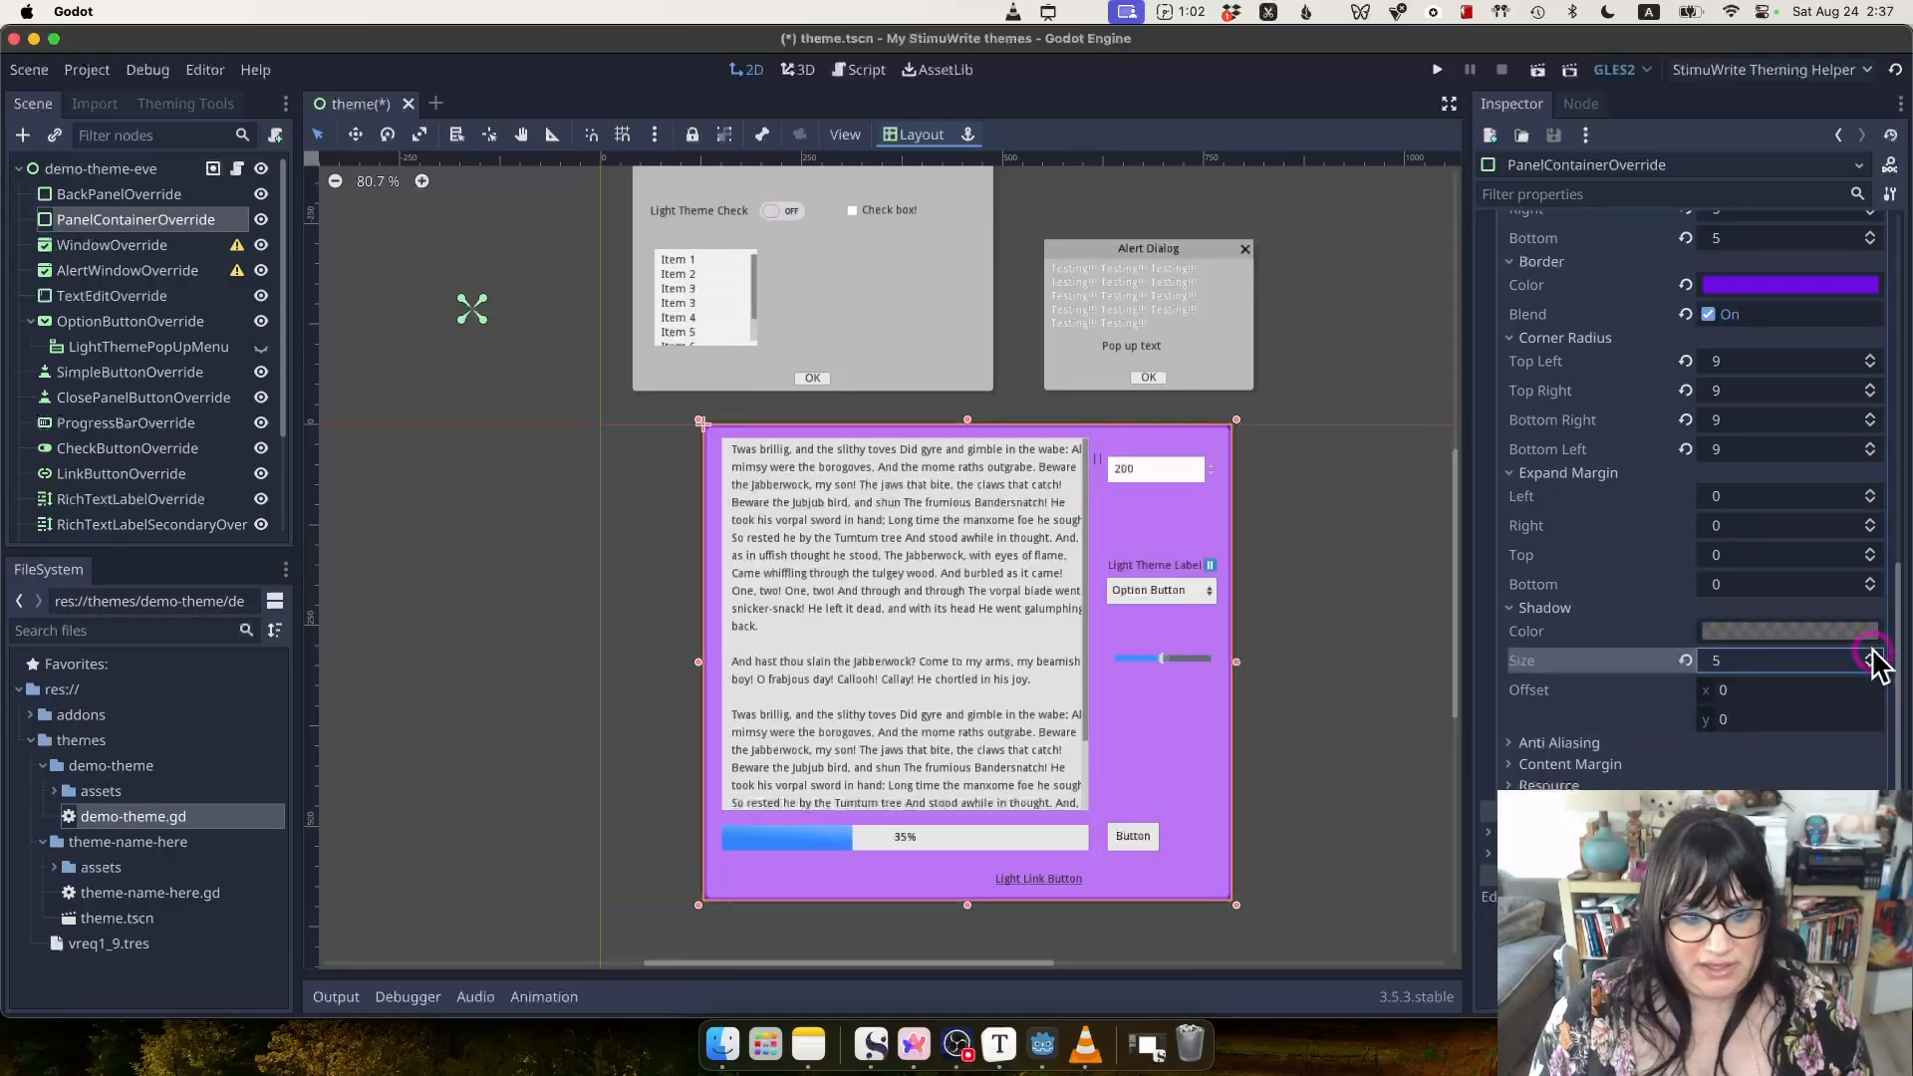
pyautogui.click(1871, 655)
pyautogui.click(1872, 654)
pyautogui.click(1872, 655)
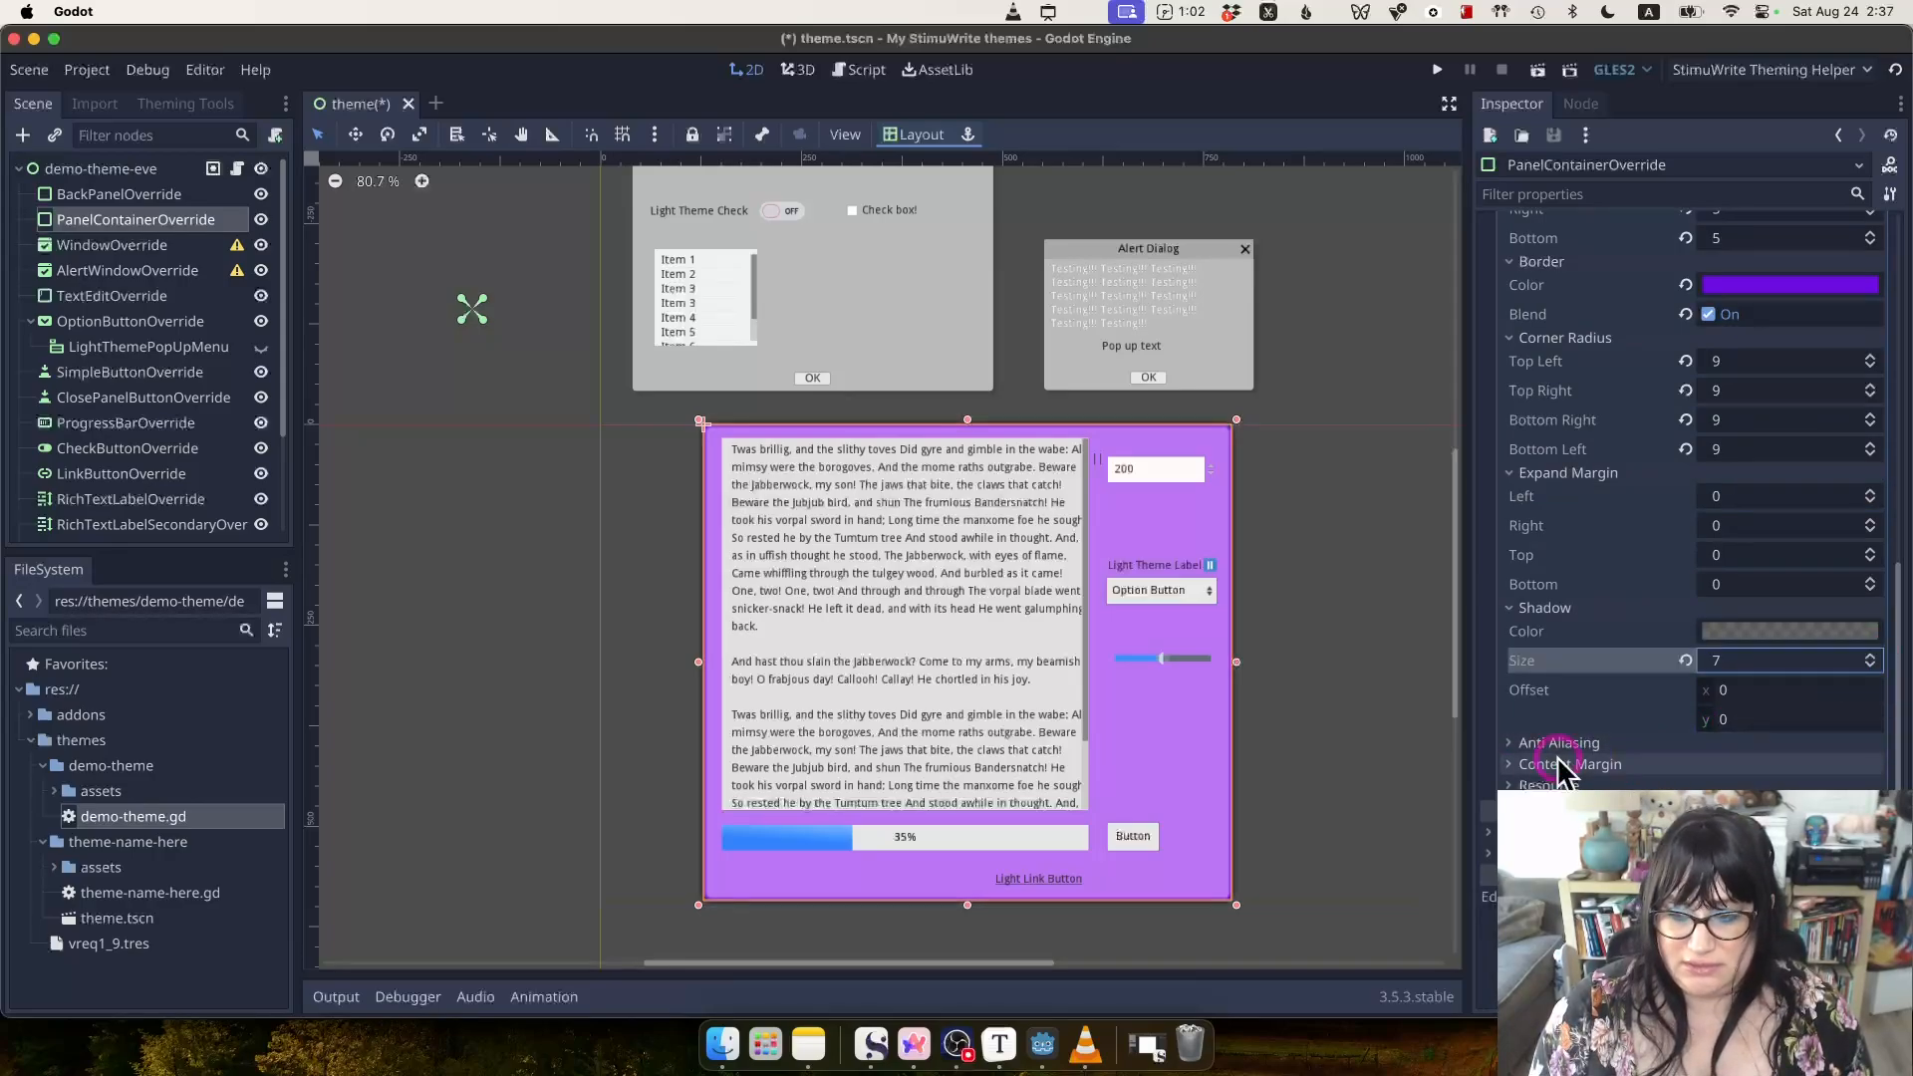
pyautogui.click(1610, 759)
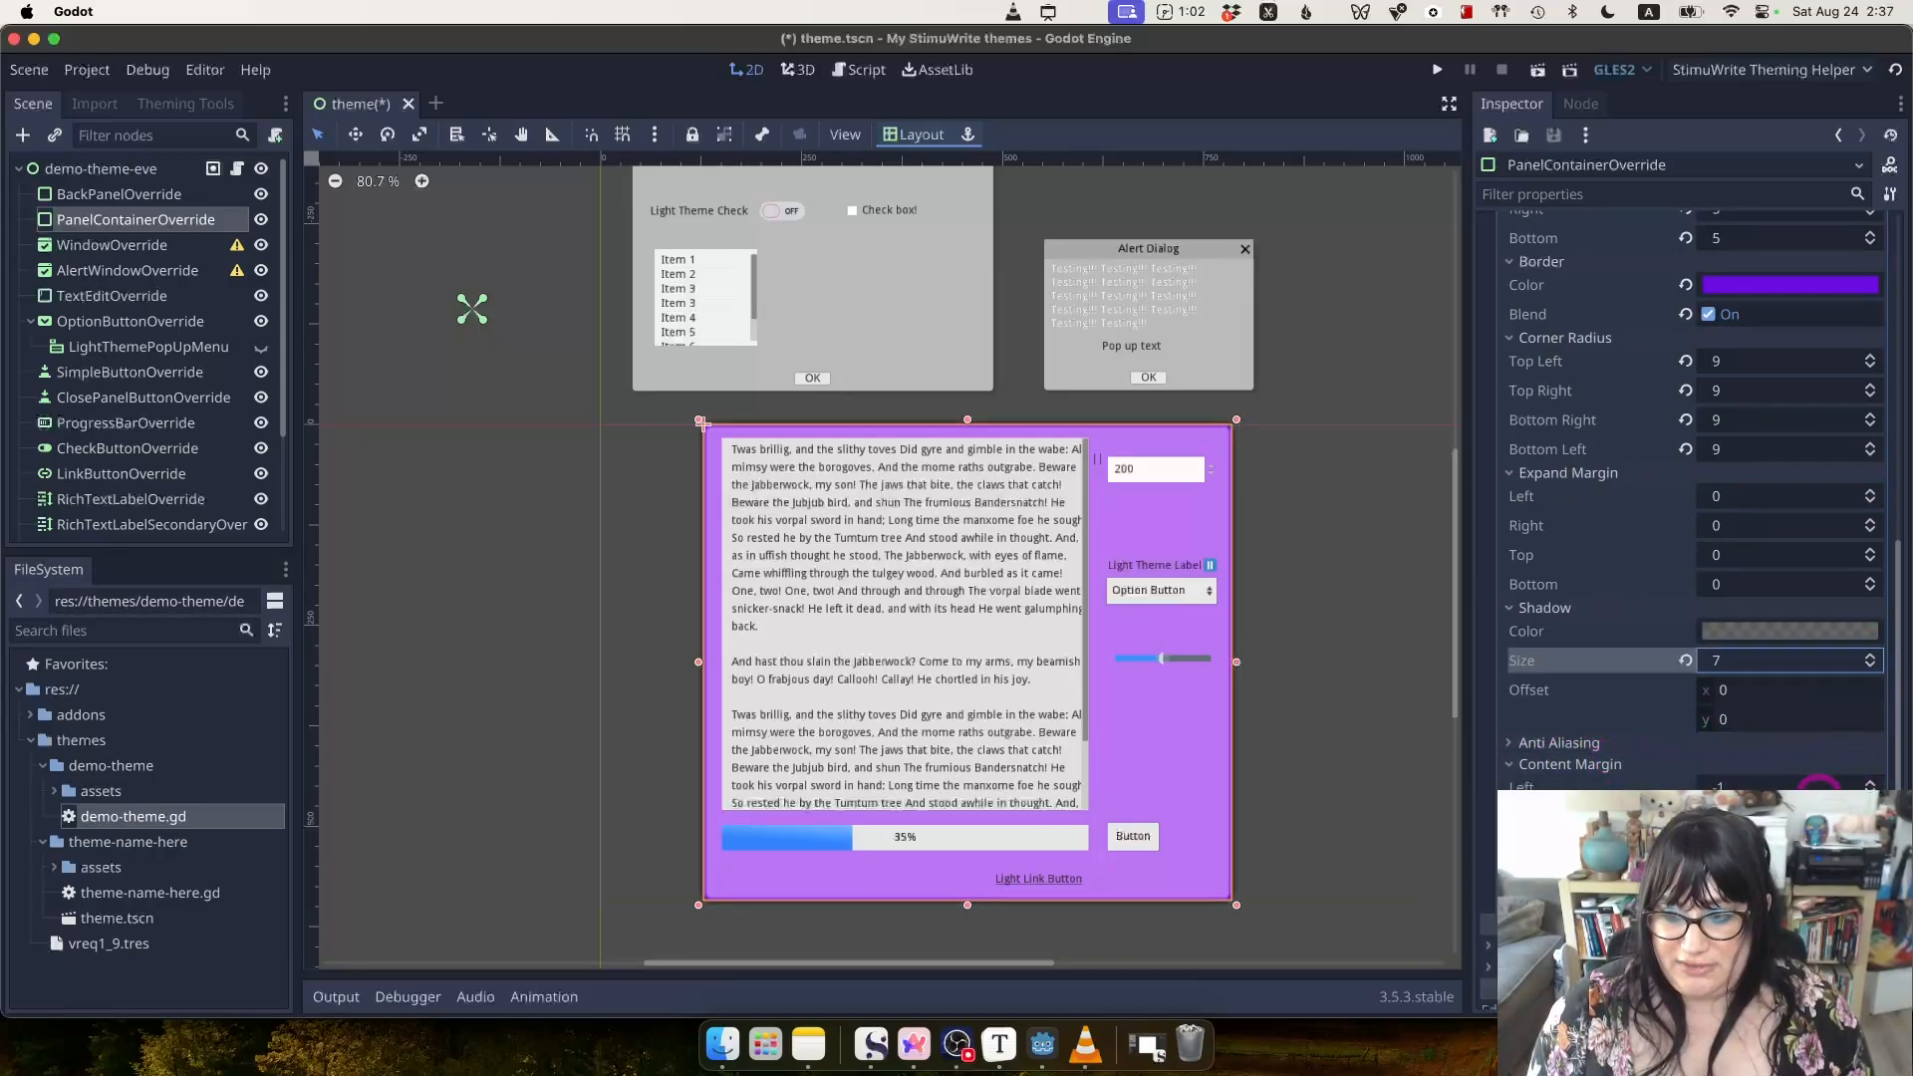
pyautogui.click(1584, 765)
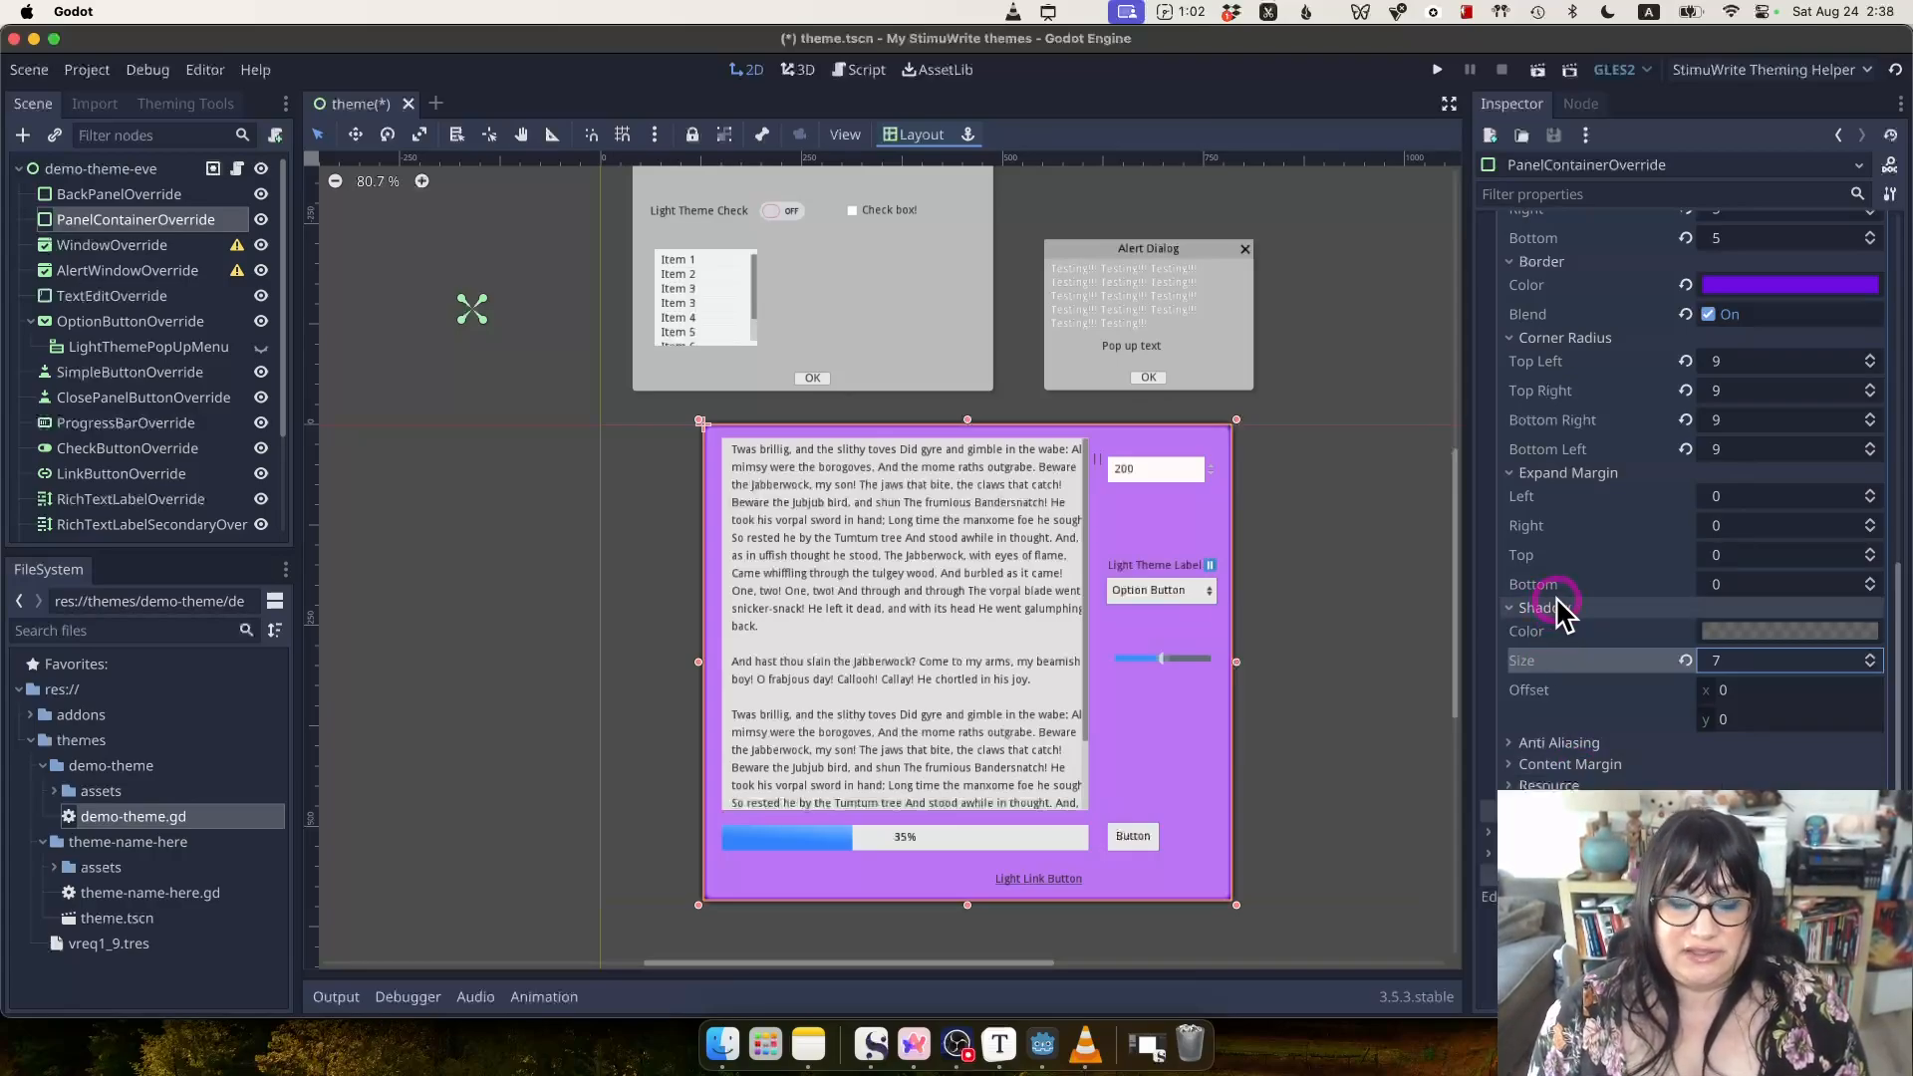
# Try replacing the Panel style override of PanelContainerOverride with a new StyleBoxTexture and open it for editing.
pyautogui.scroll(5, 1694, 598)
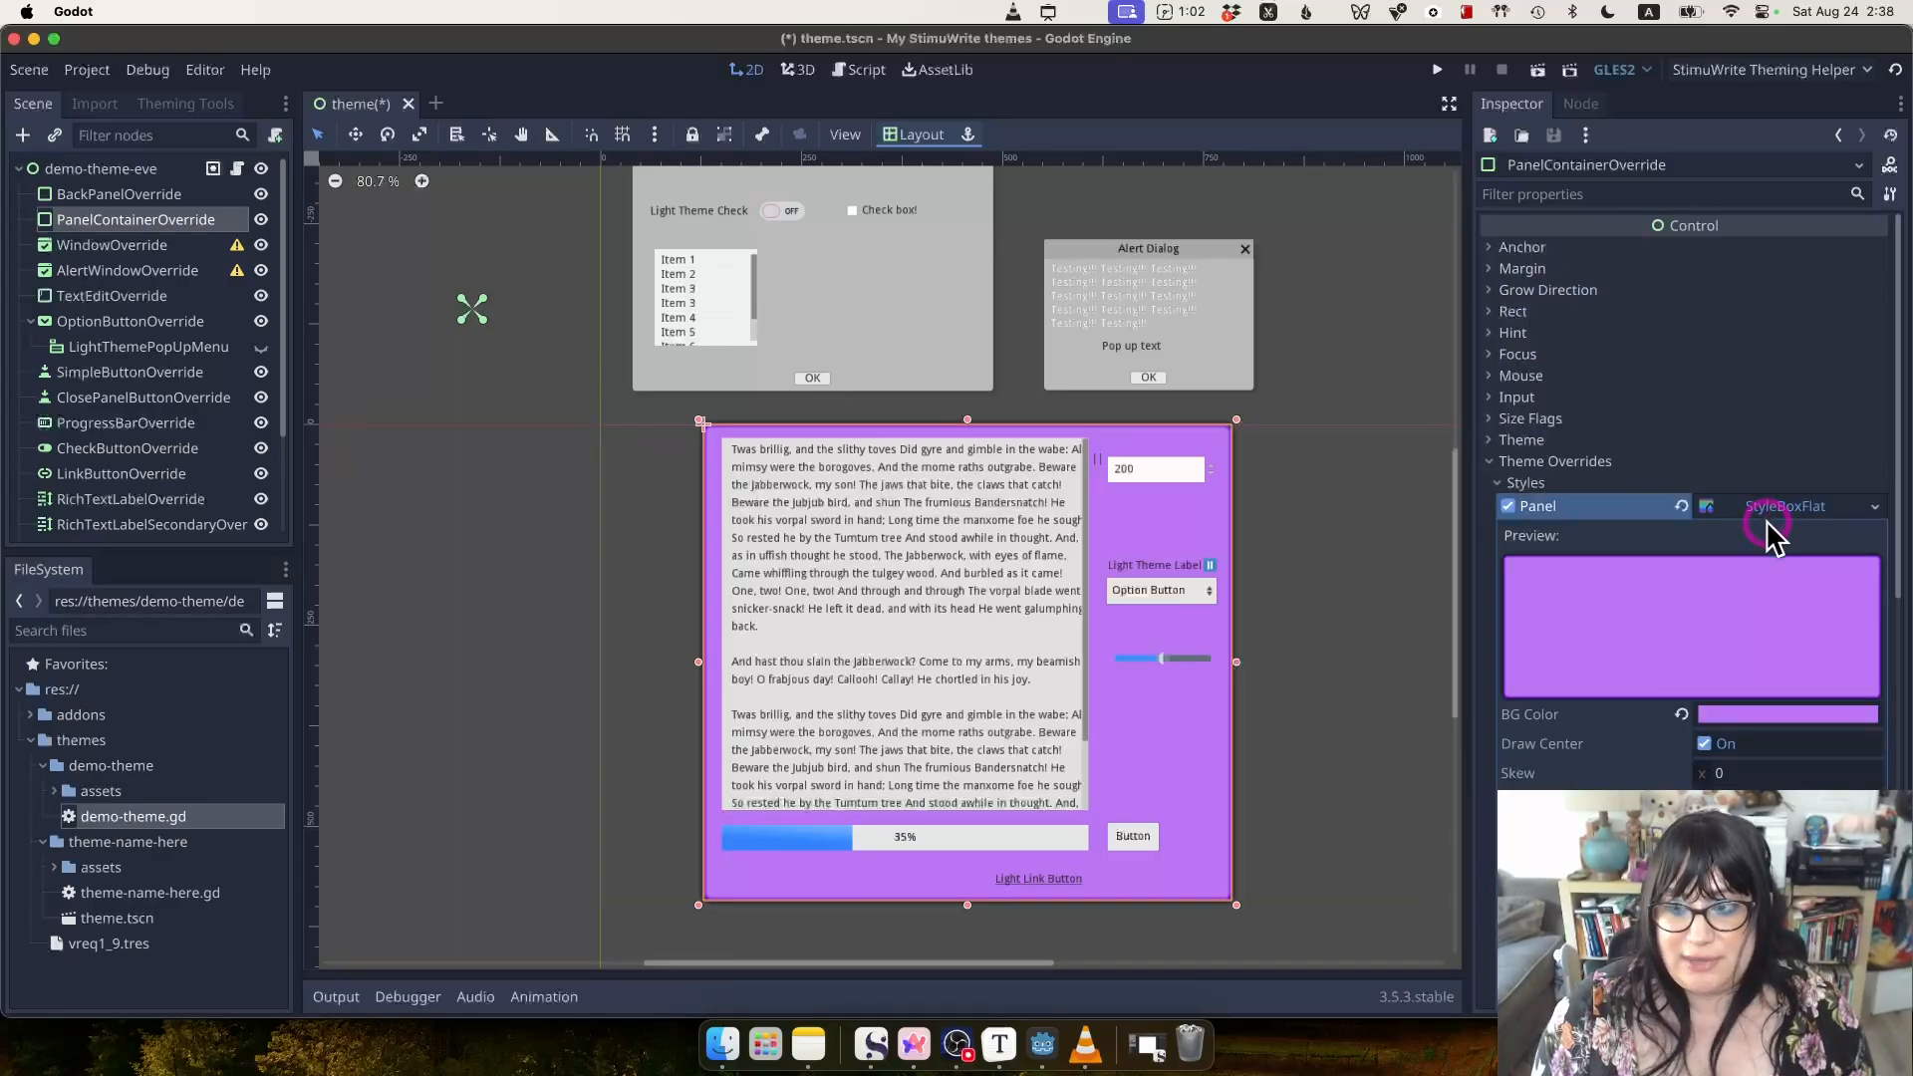
pyautogui.click(1771, 507)
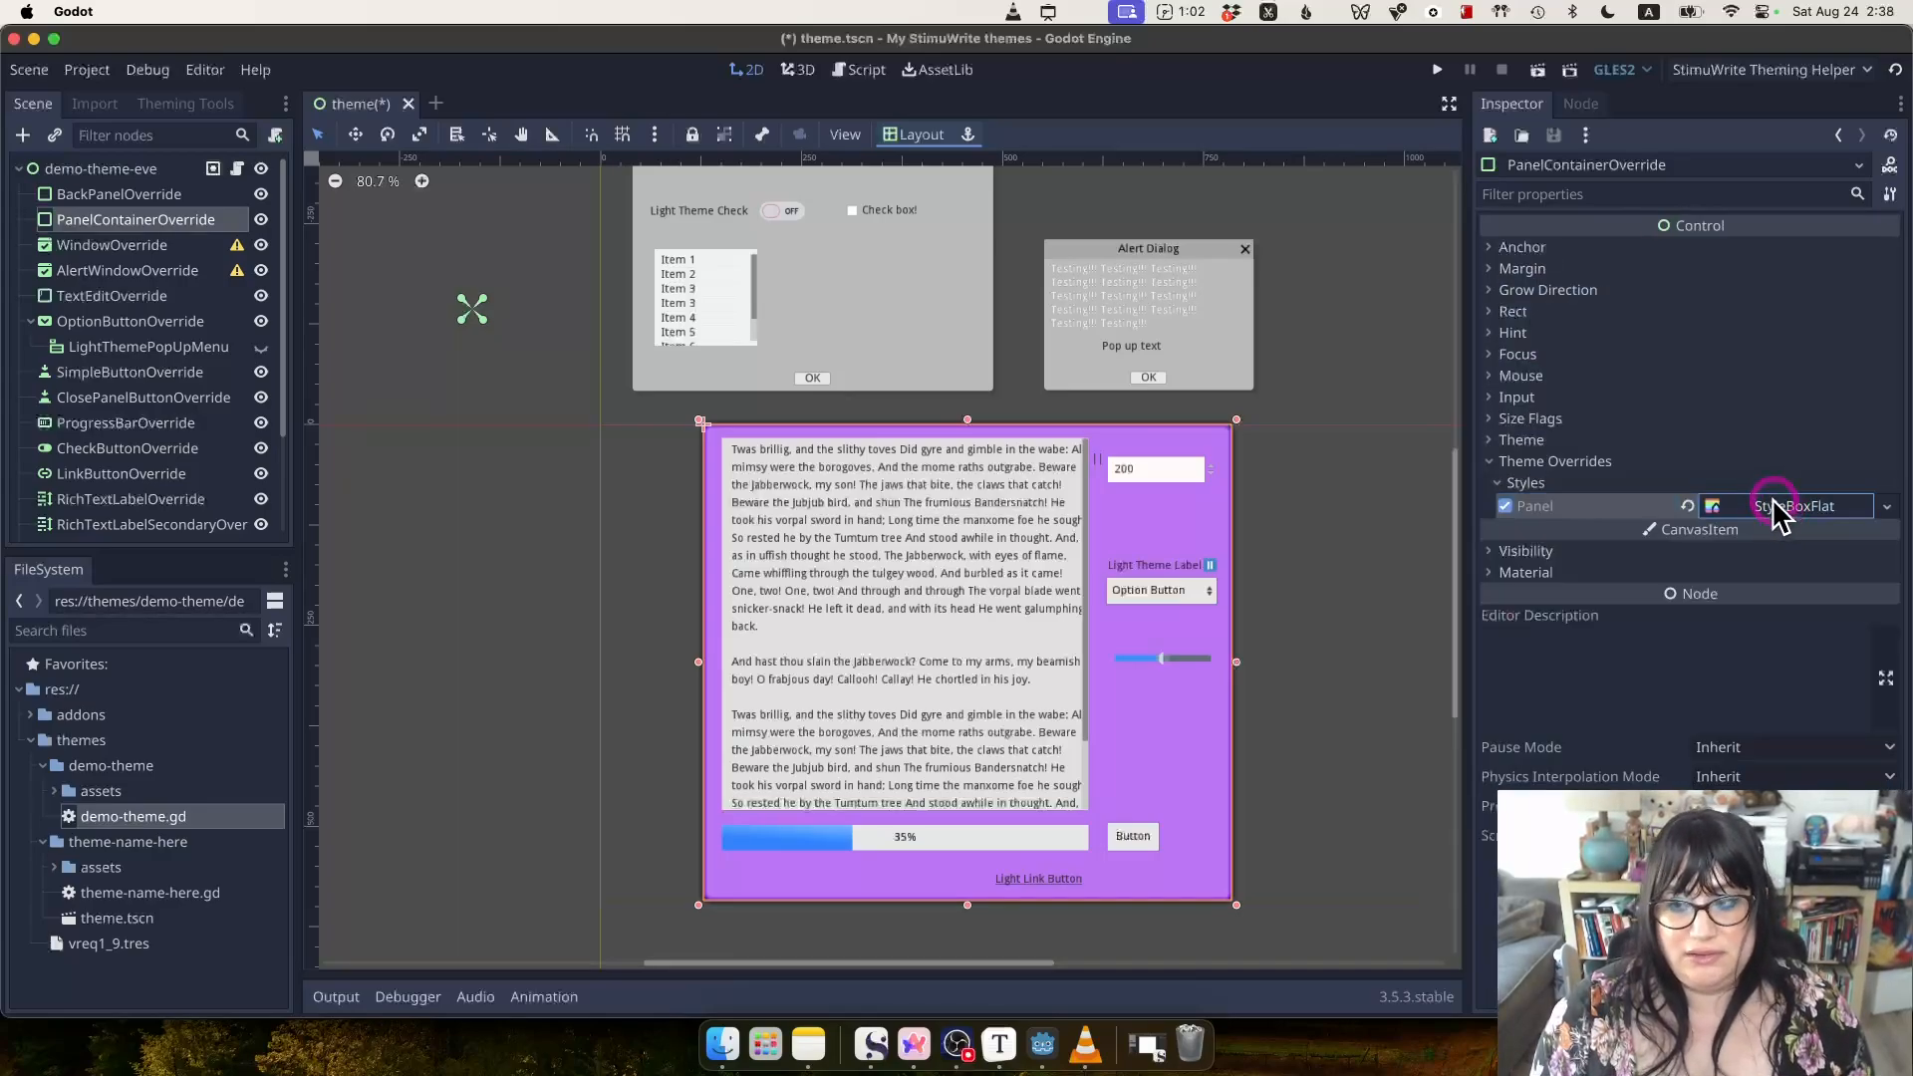
pyautogui.rightClick(1769, 511)
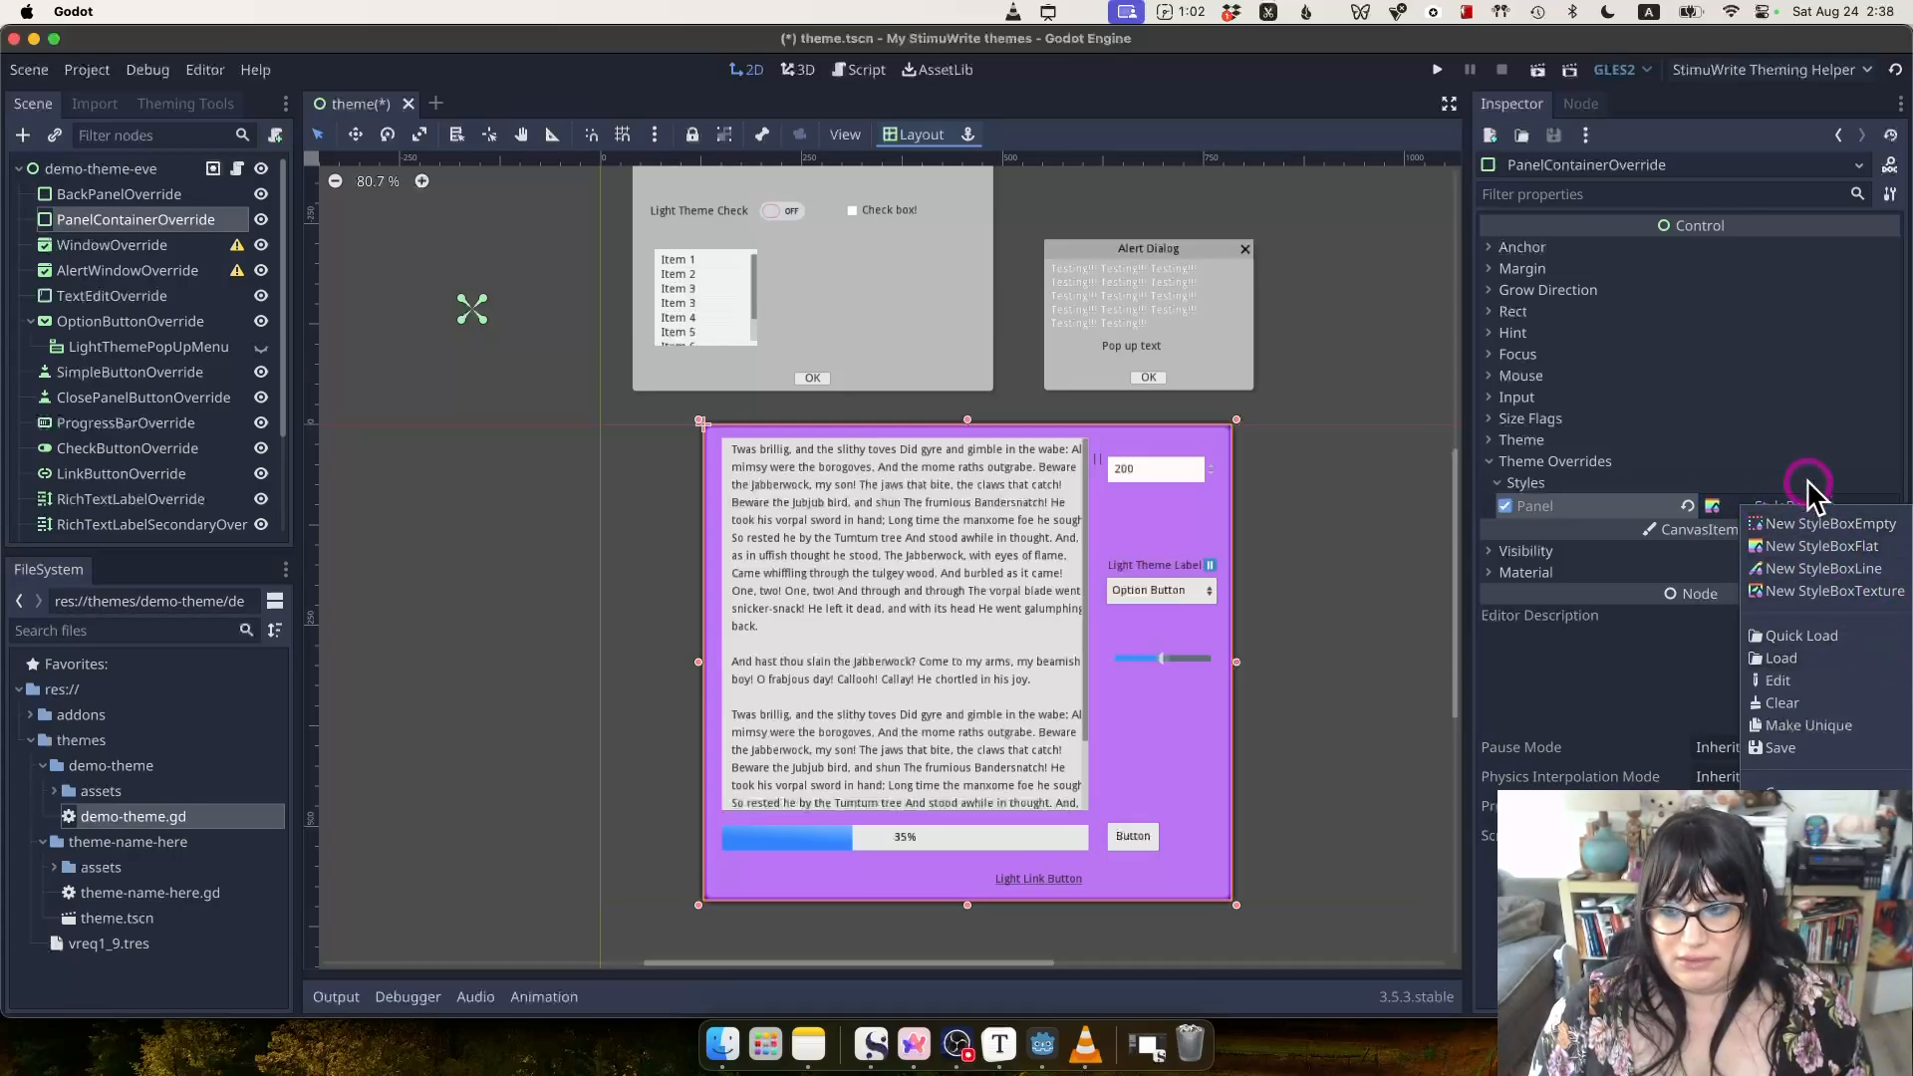
pyautogui.click(1834, 591)
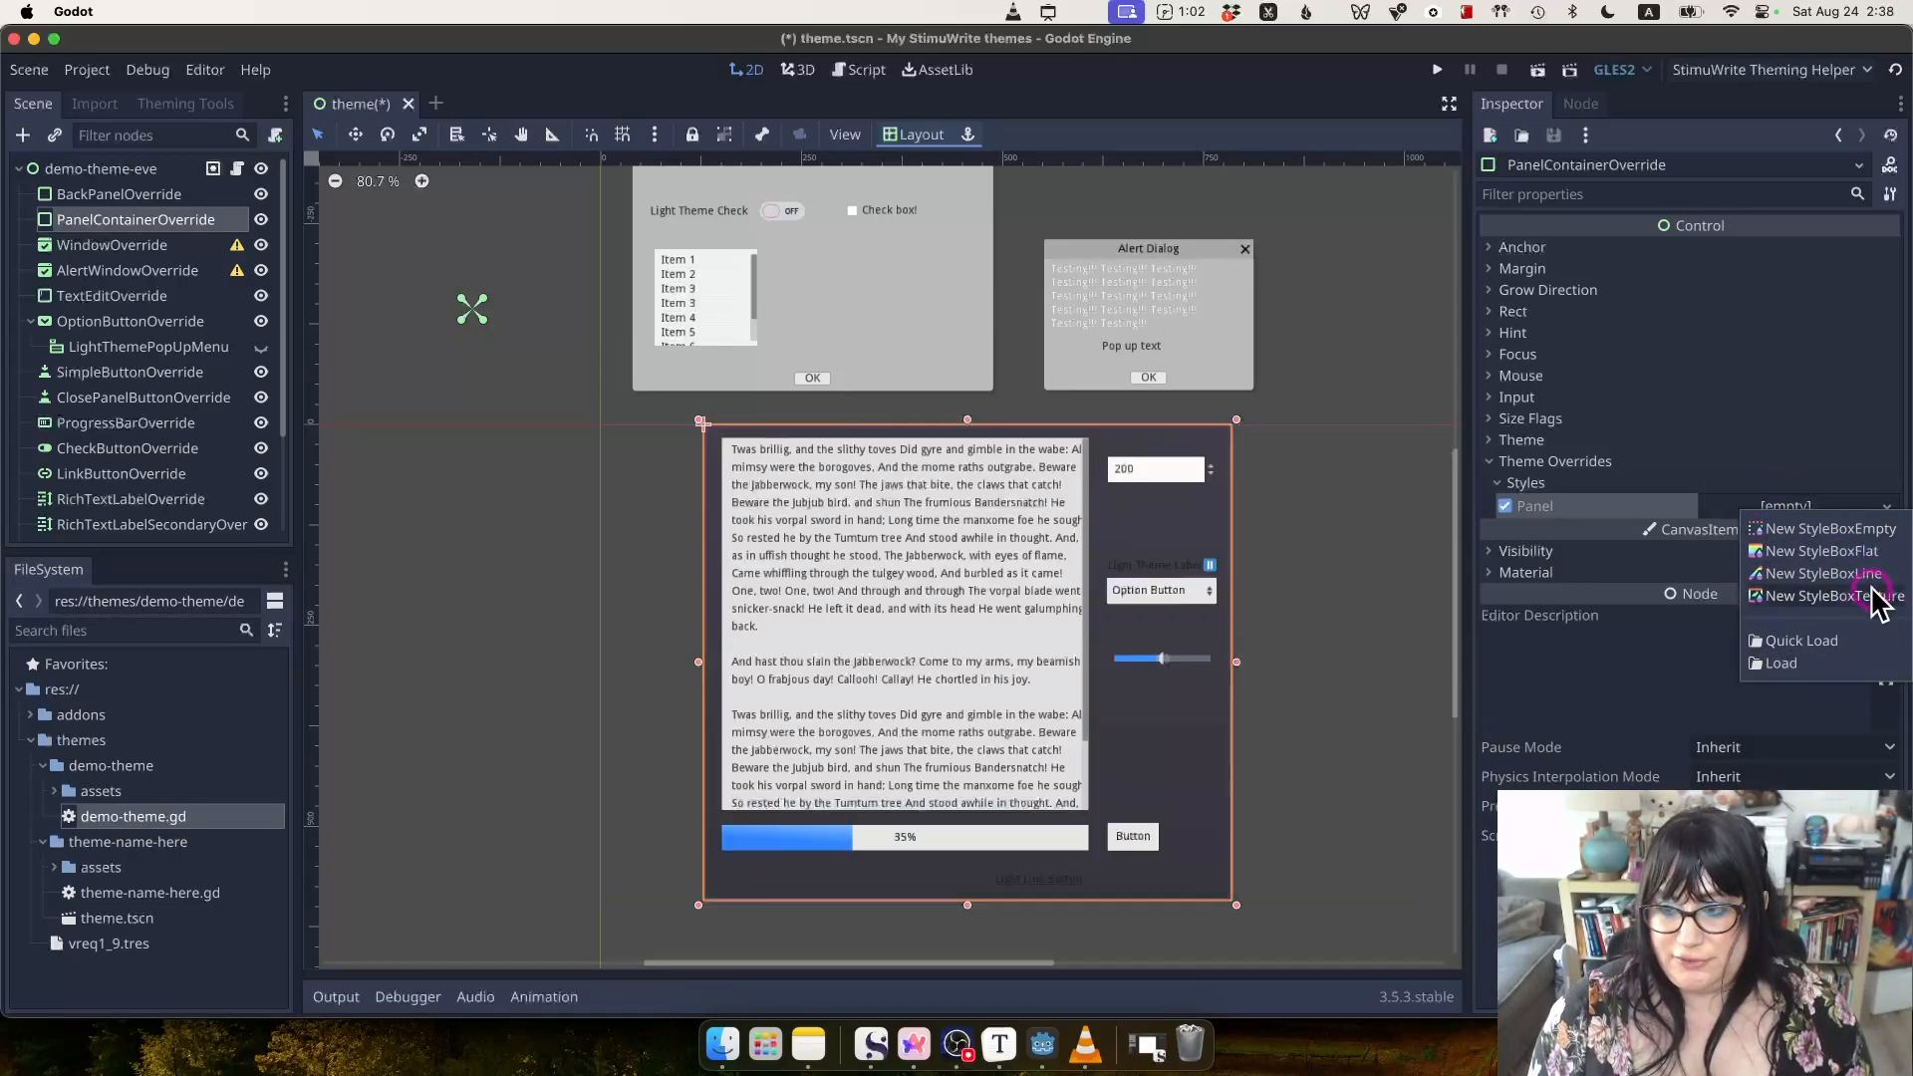
pyautogui.click(1793, 506)
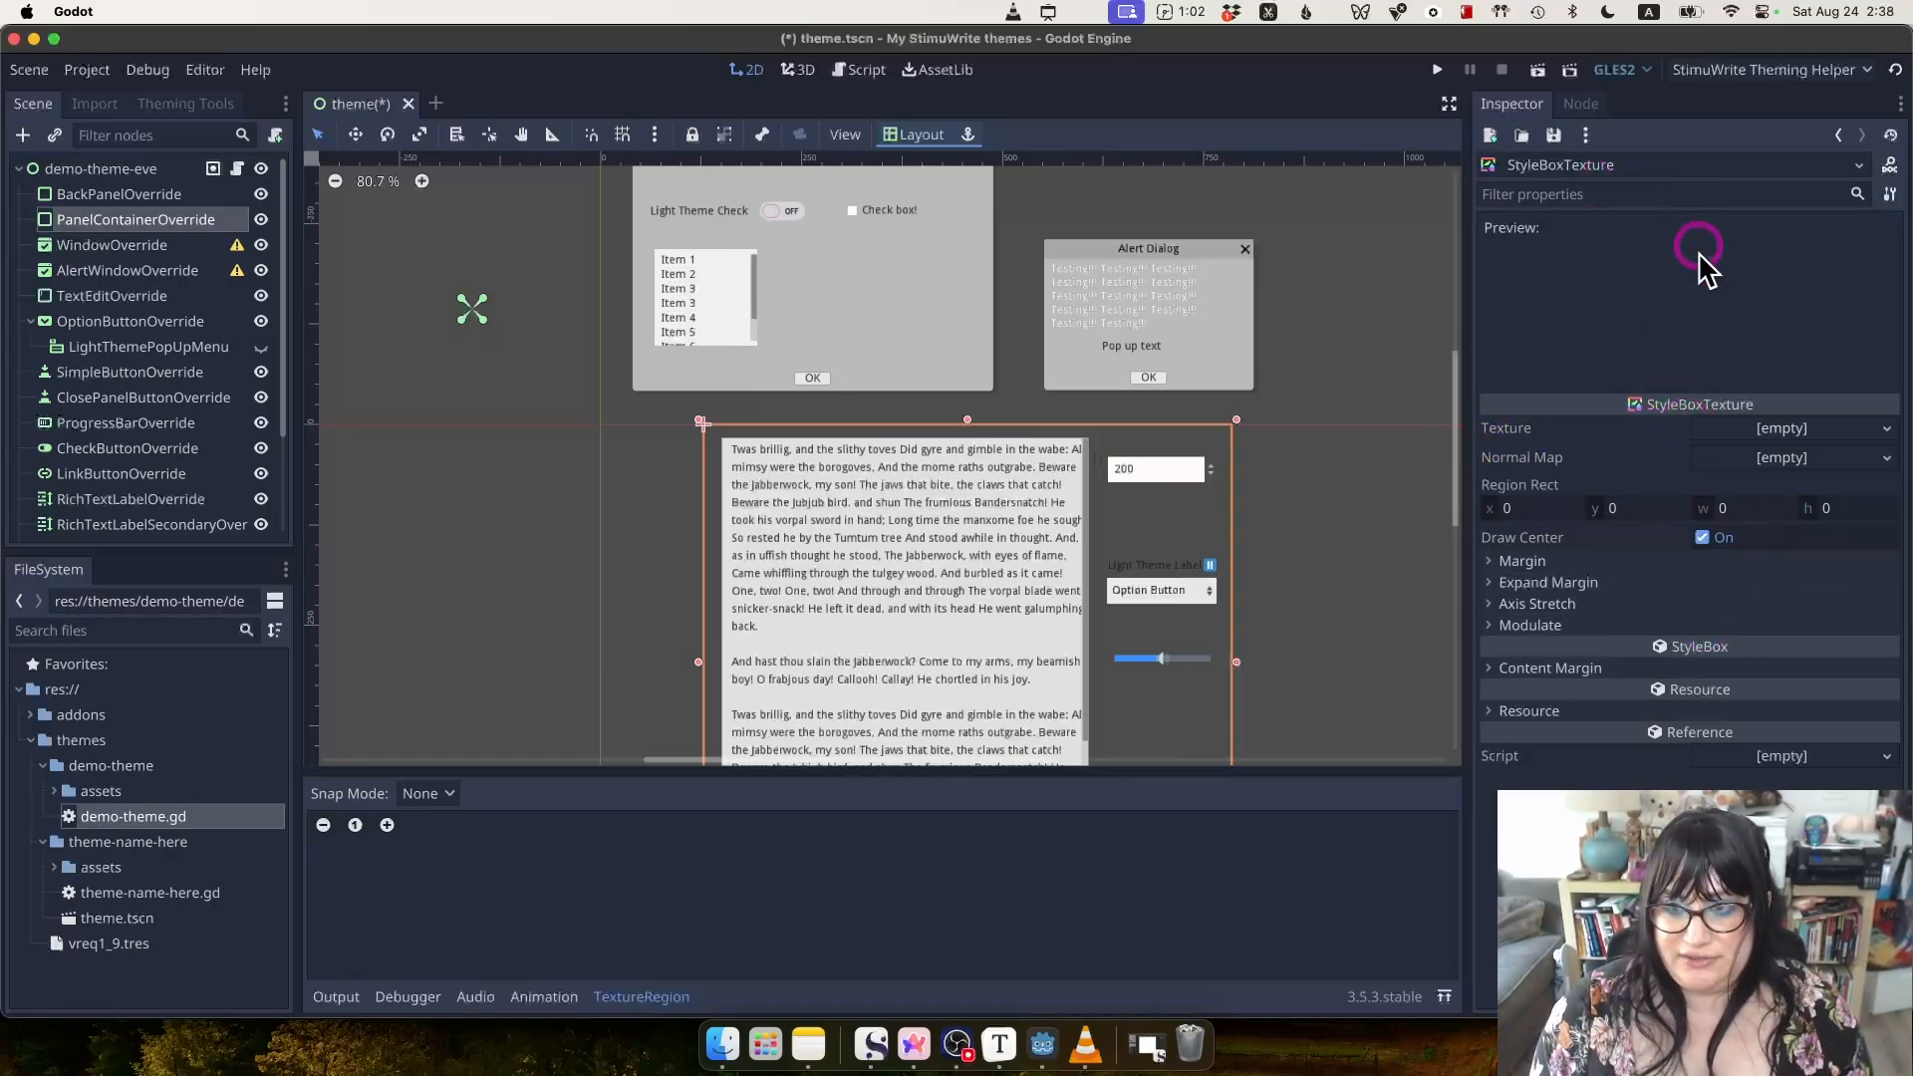
# Assign a new GradientTexture2D containing a new Gradient as the texture of the StyleBoxTexture.
pyautogui.click(1790, 427)
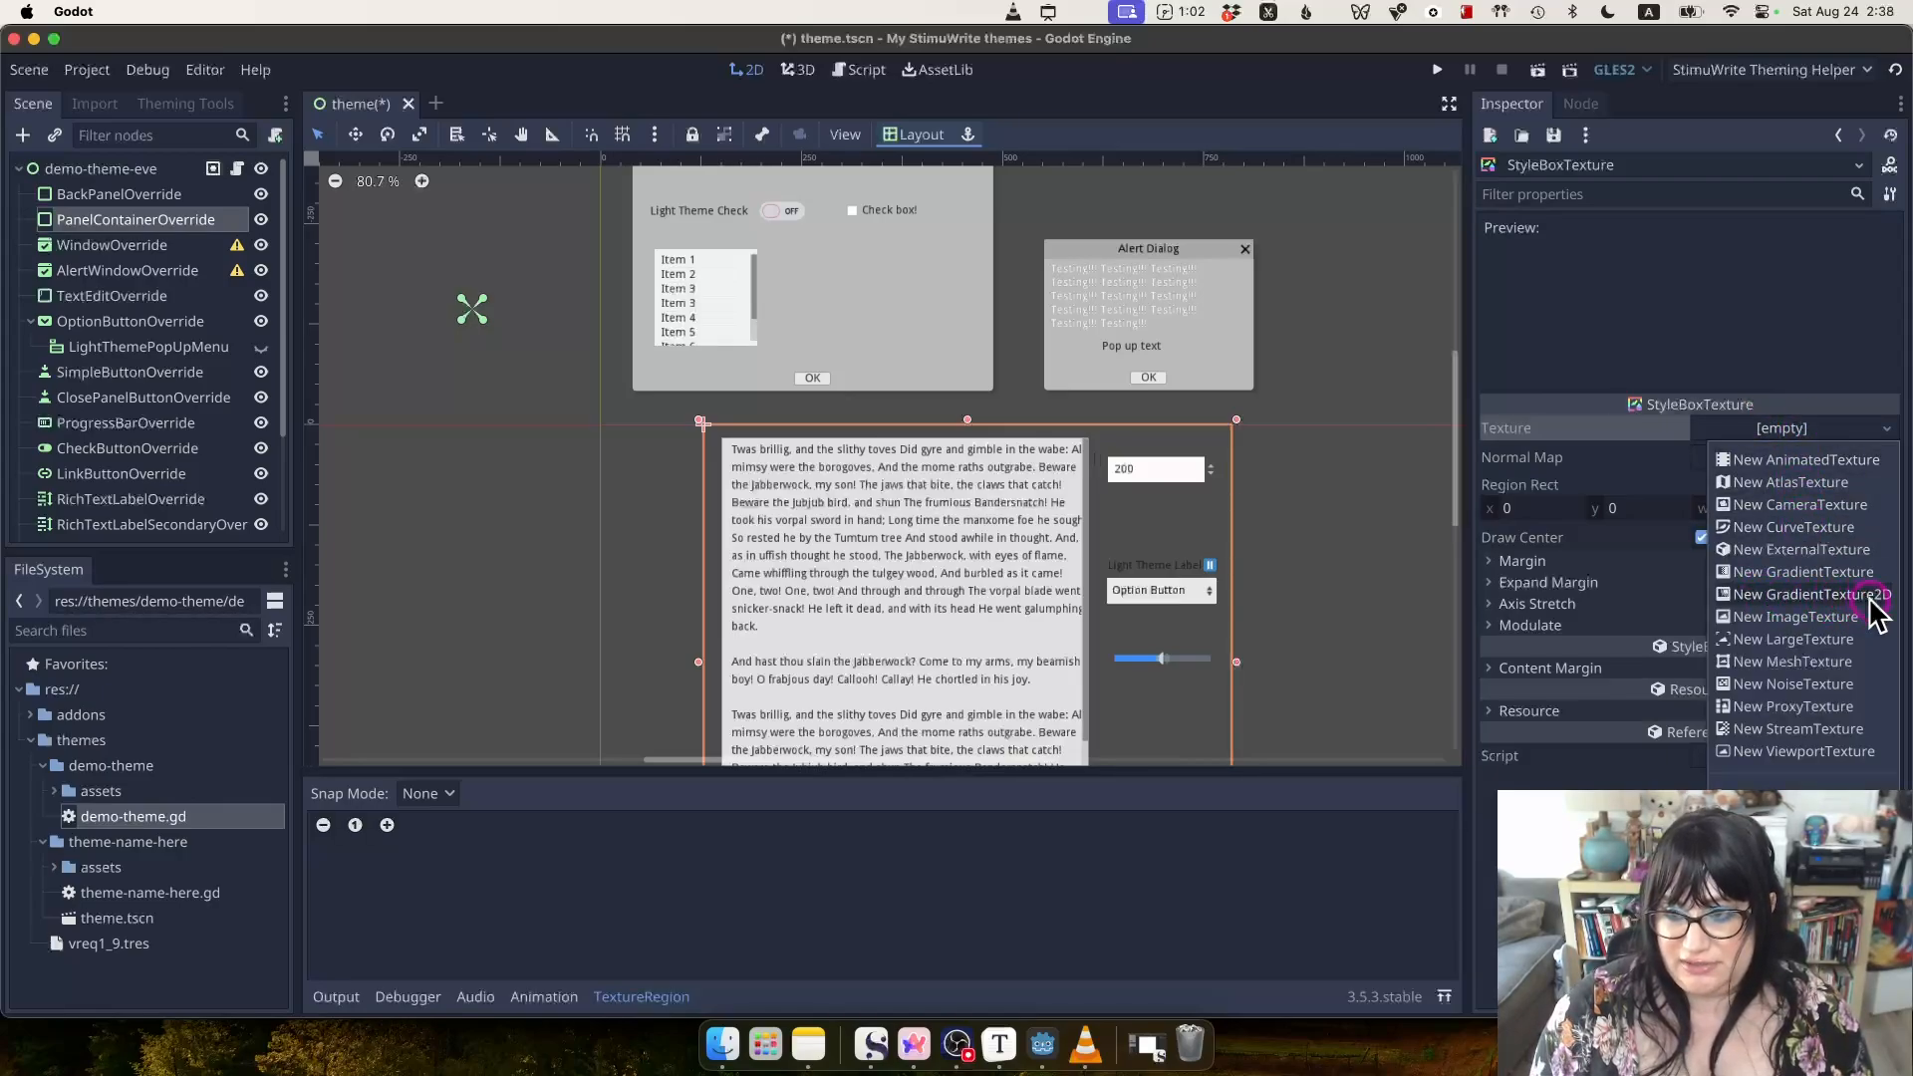
pyautogui.click(1811, 594)
pyautogui.click(1785, 427)
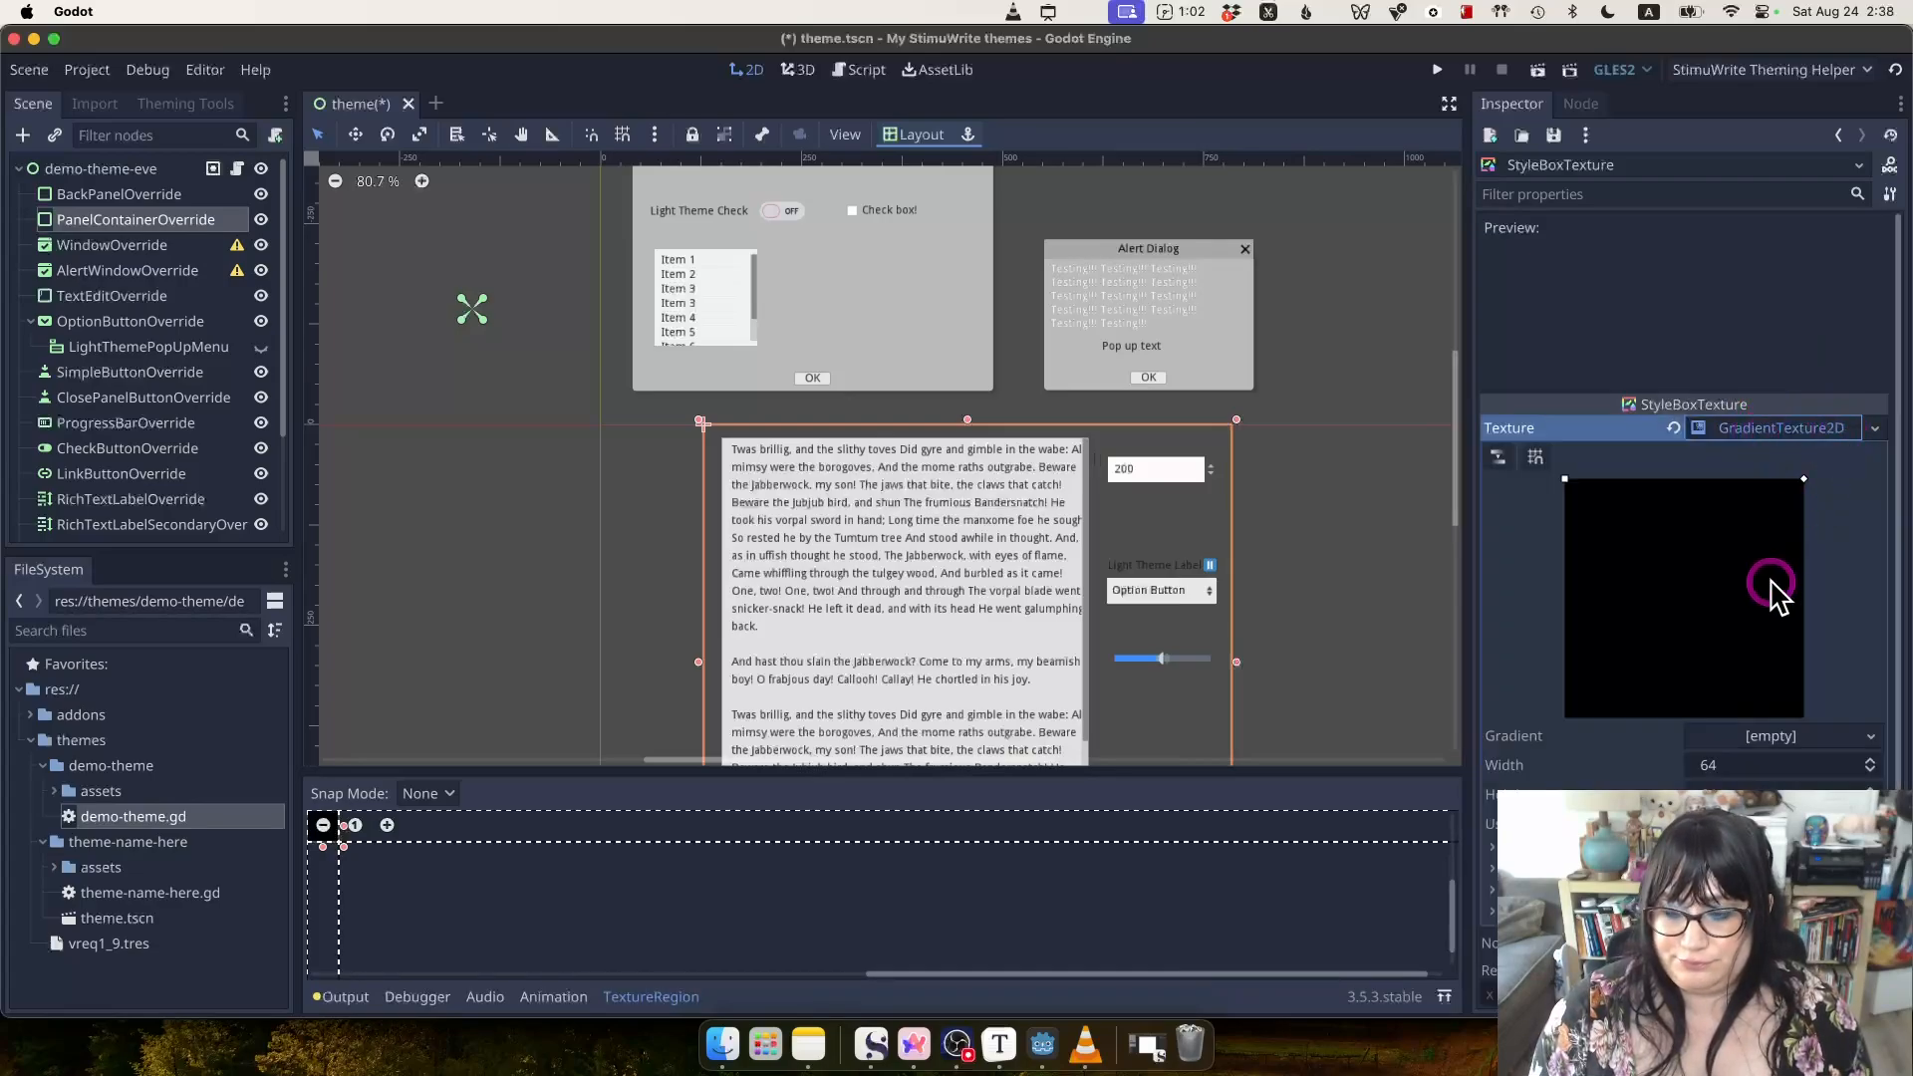
pyautogui.scroll(-1, 1794, 590)
pyautogui.click(1807, 689)
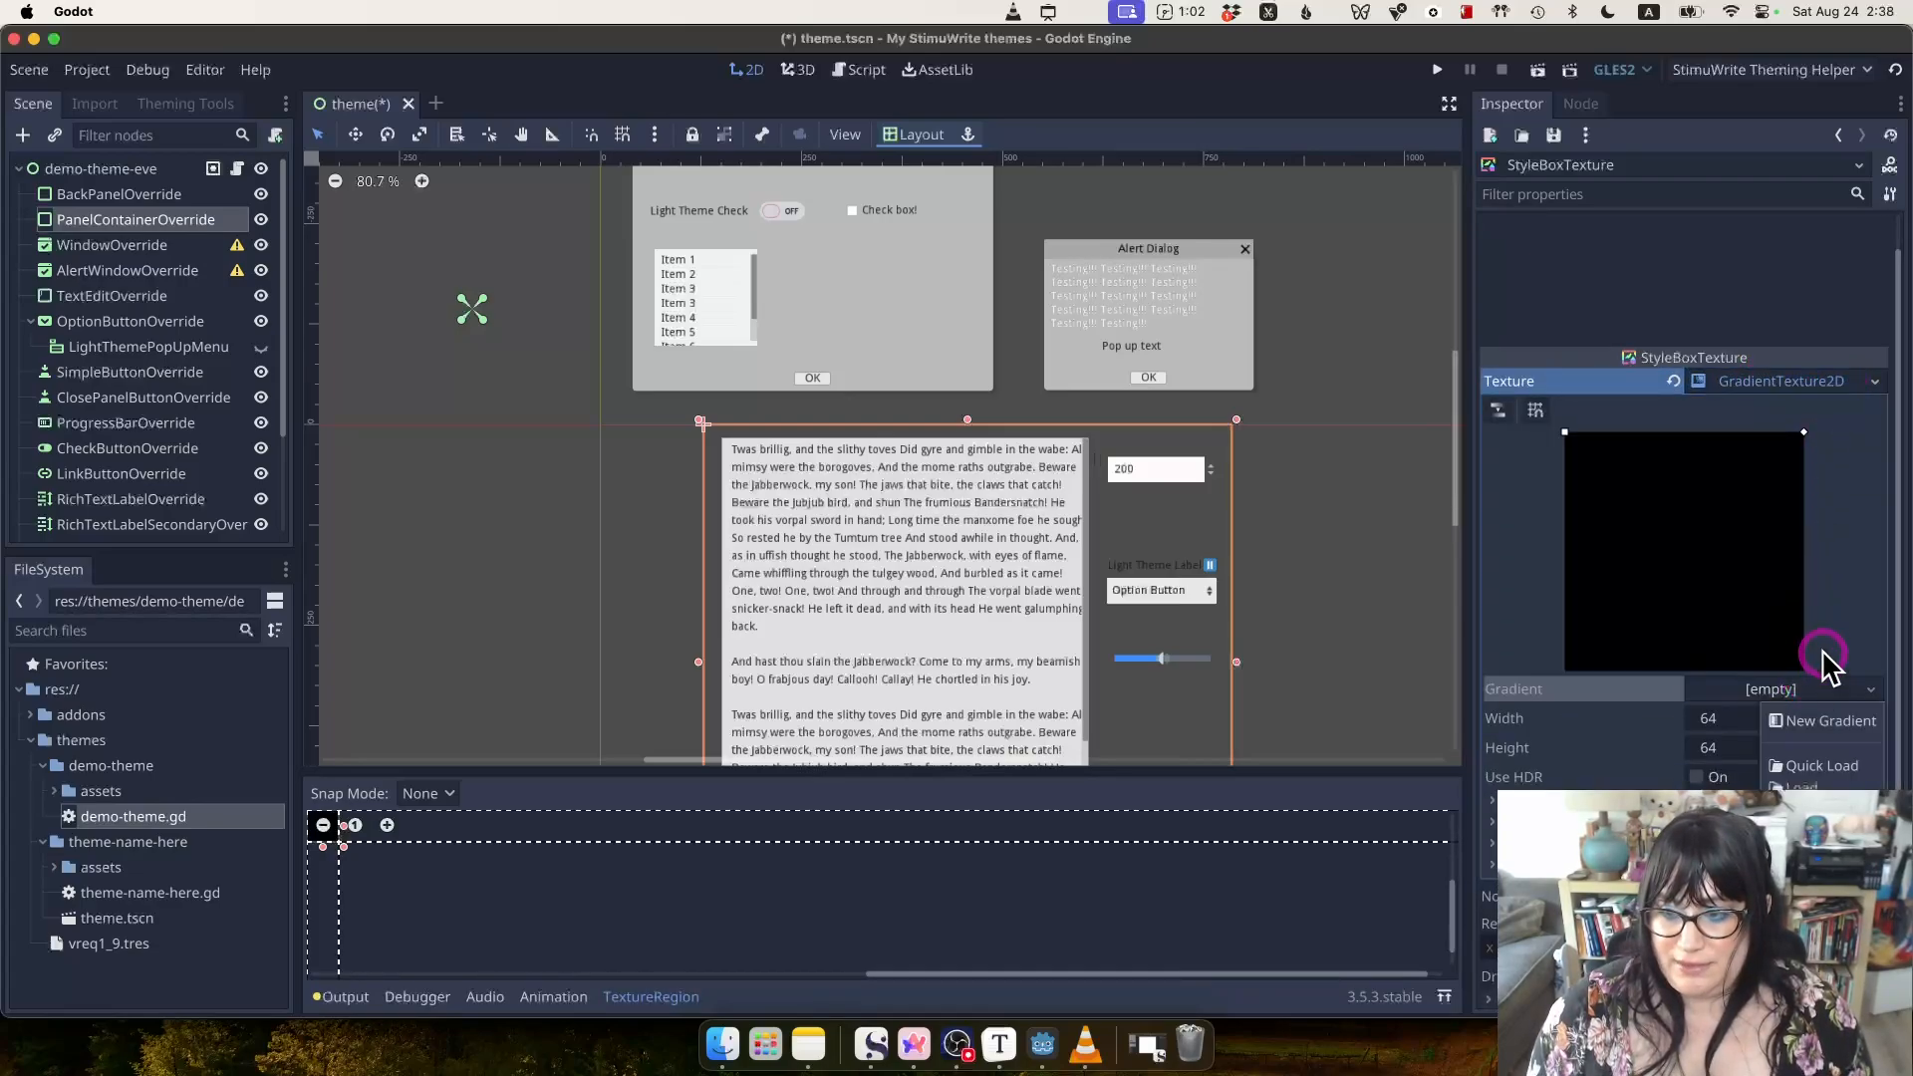
pyautogui.click(1819, 722)
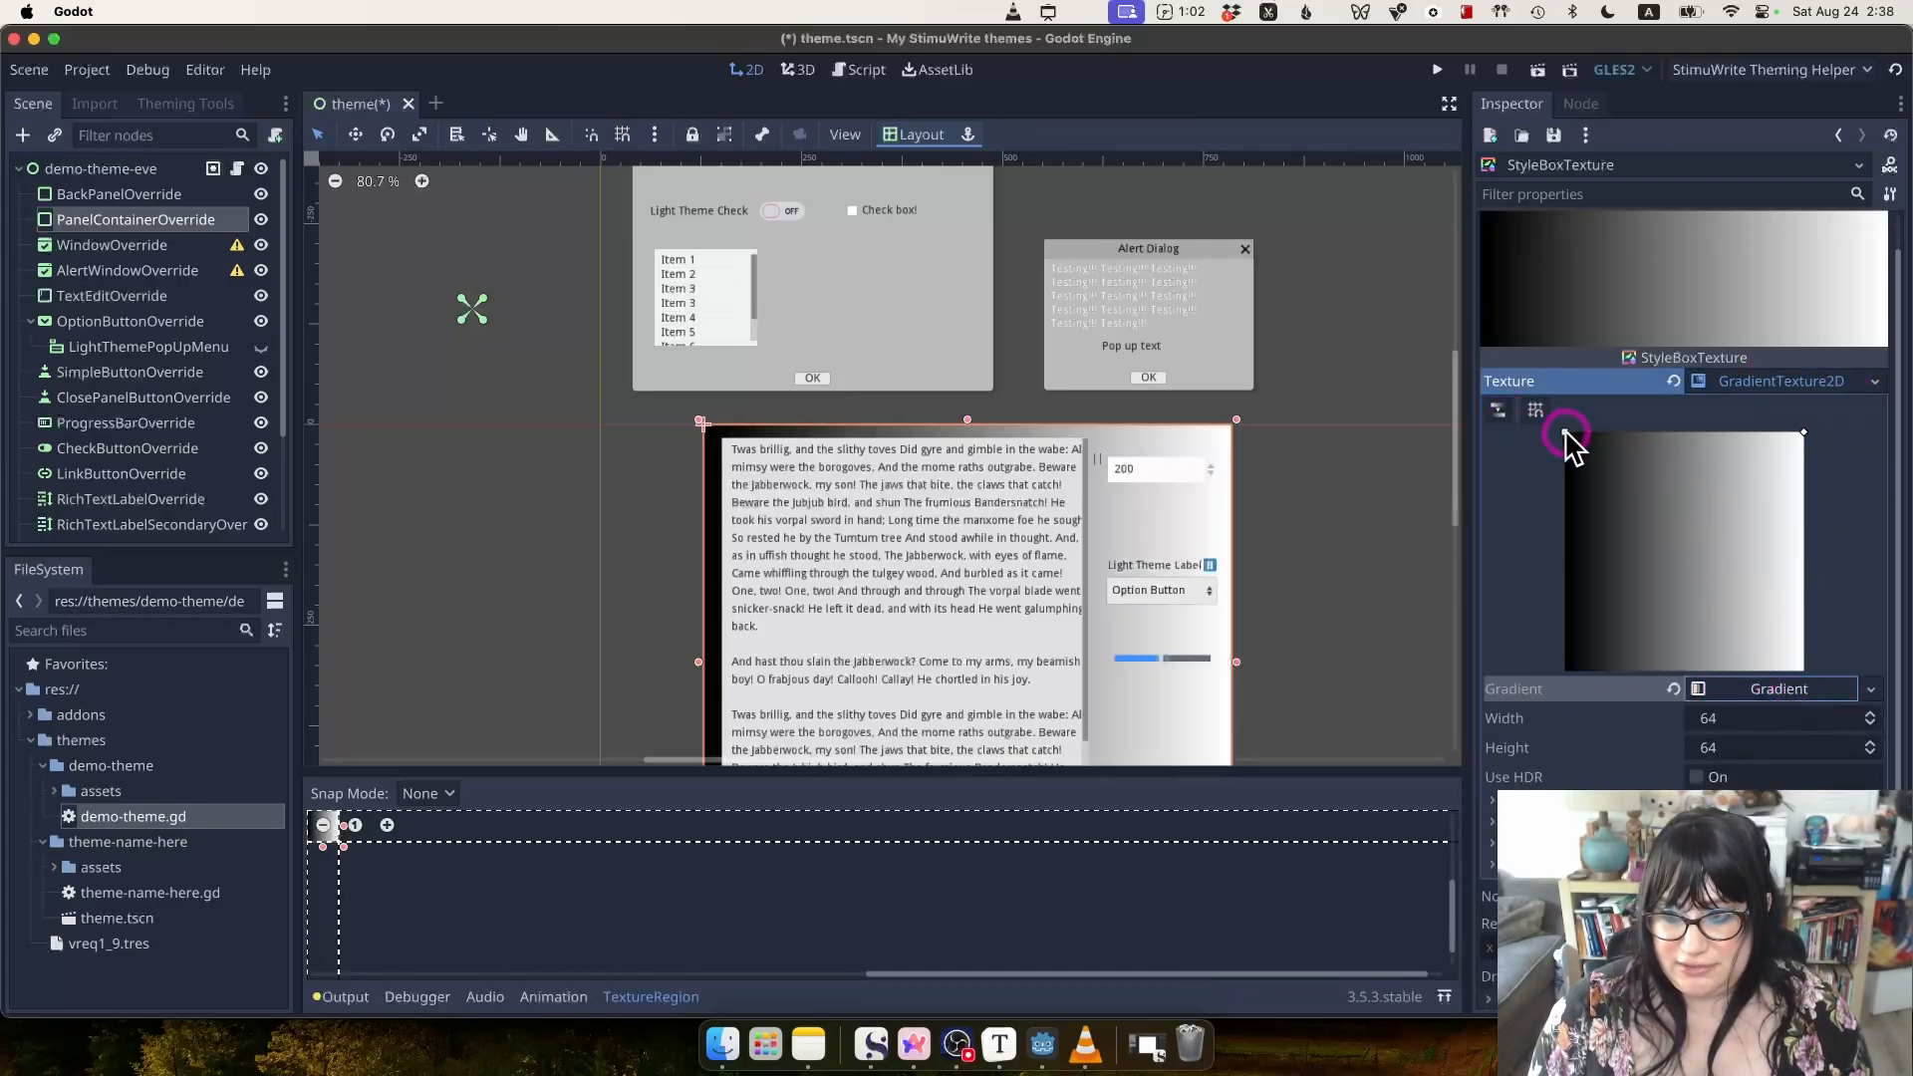
# Move the gradient's start handle to the preview's lower-left corner and its end handle slightly inside the upper-right corner, with a Radial fill.
pyautogui.moveTo(1567, 438); pyautogui.dragTo(1558, 661)
pyautogui.scroll(-4, 1809, 467)
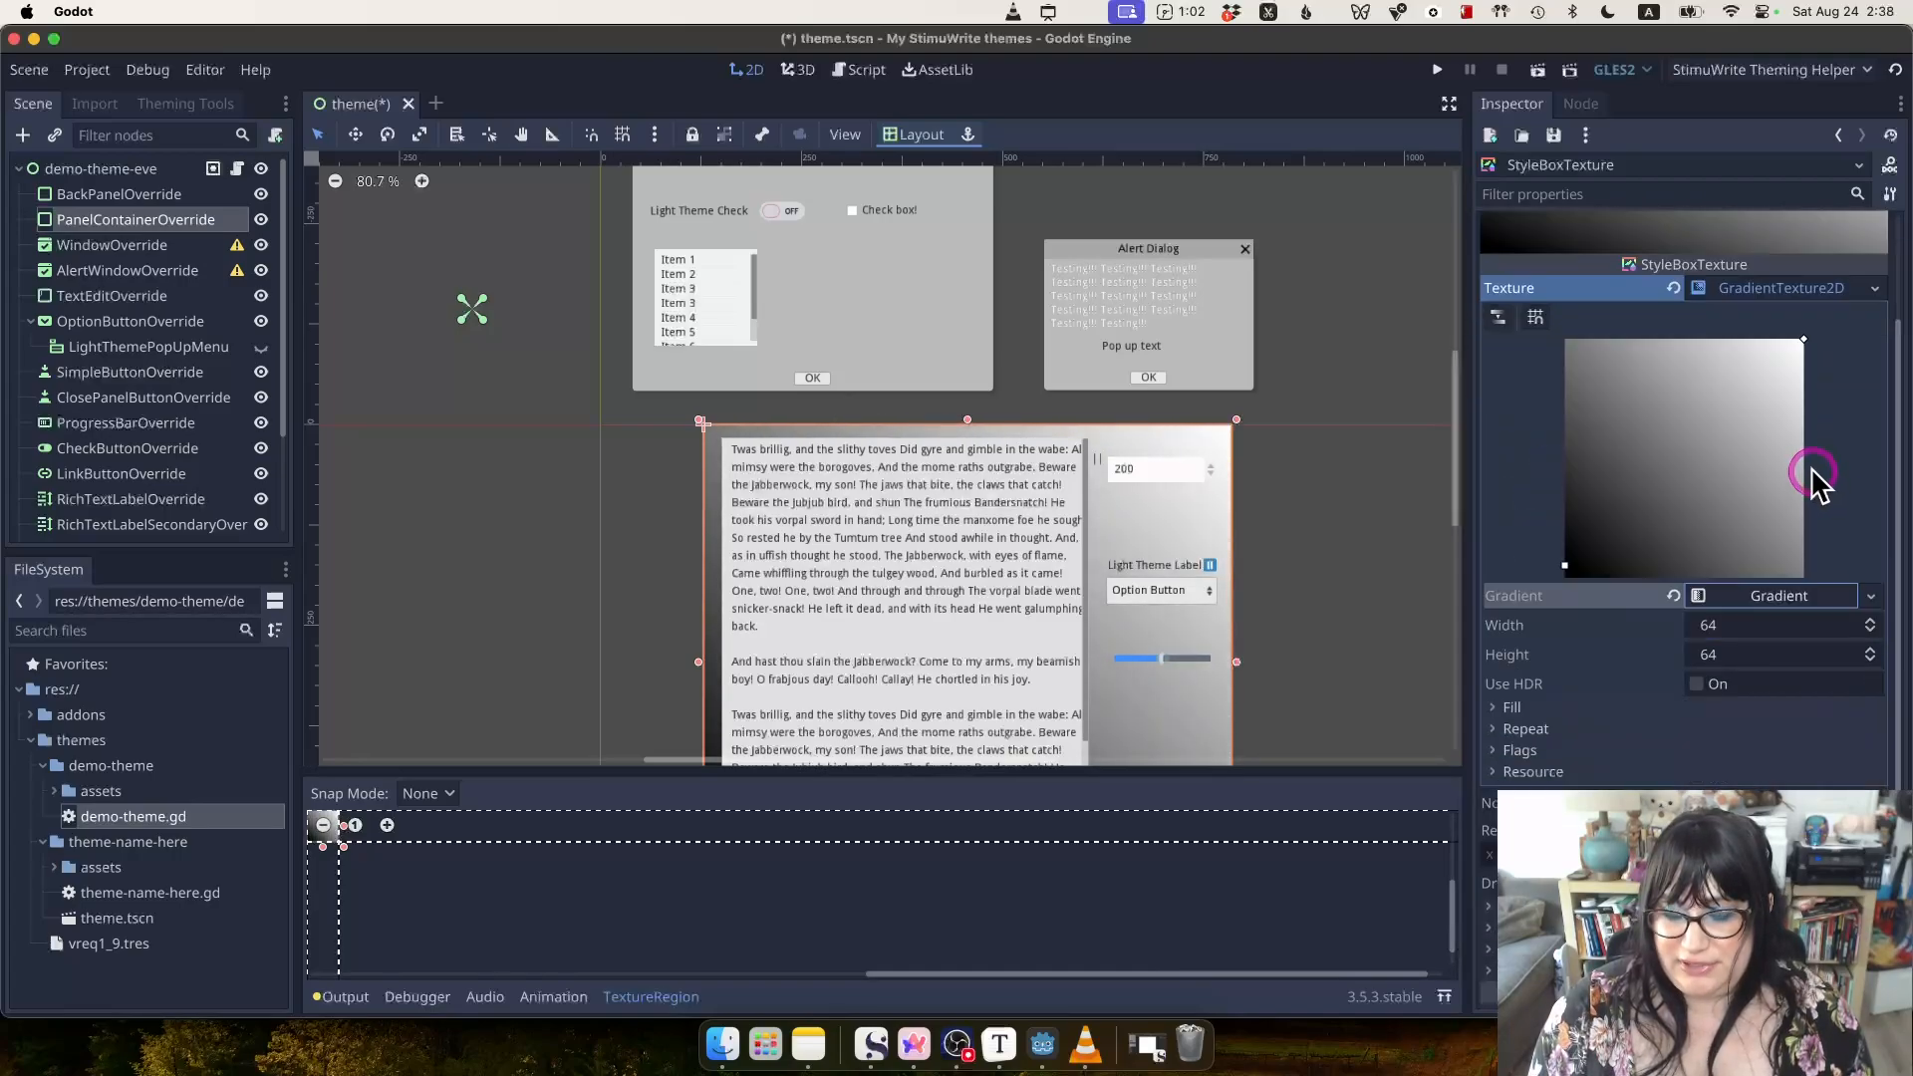
pyautogui.moveTo(1799, 231); pyautogui.dragTo(1781, 265)
pyautogui.click(1511, 601)
pyautogui.click(1784, 622)
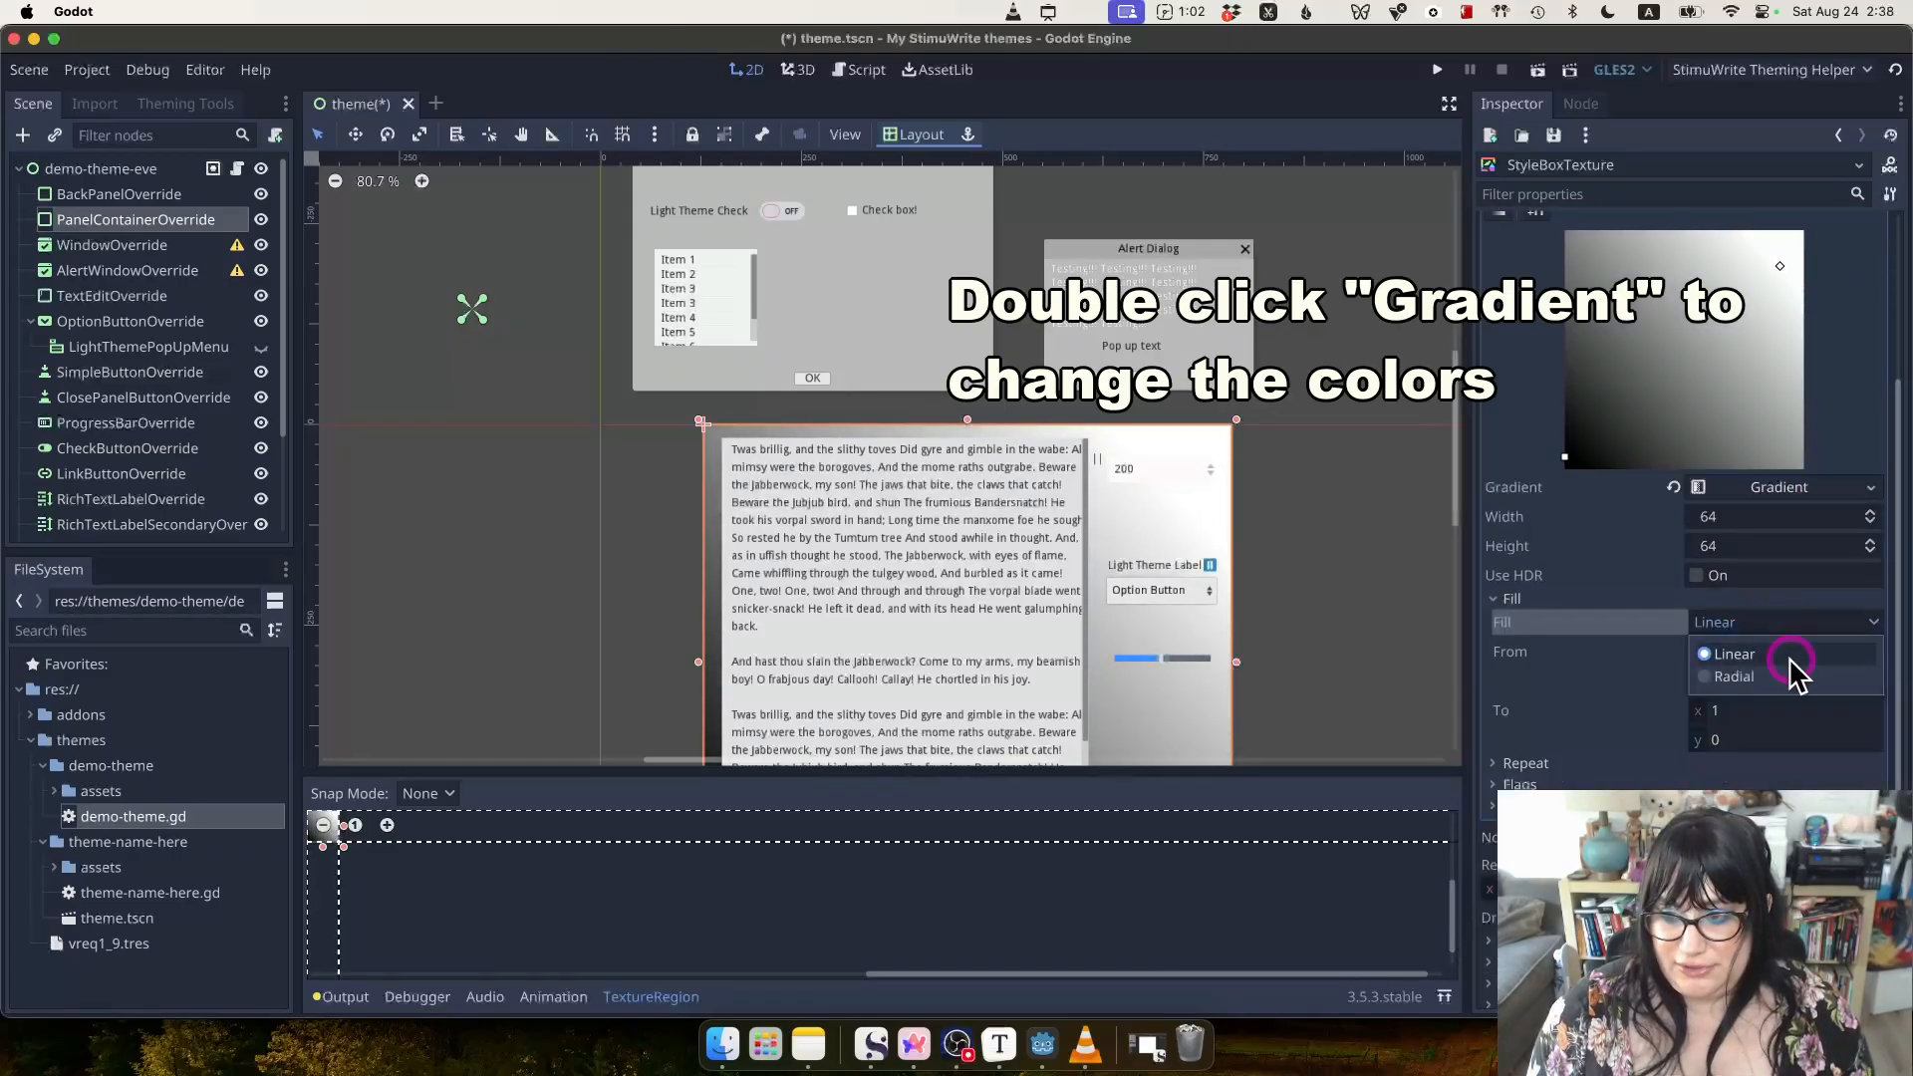
pyautogui.click(1794, 677)
pyautogui.scroll(-6, 1292, 602)
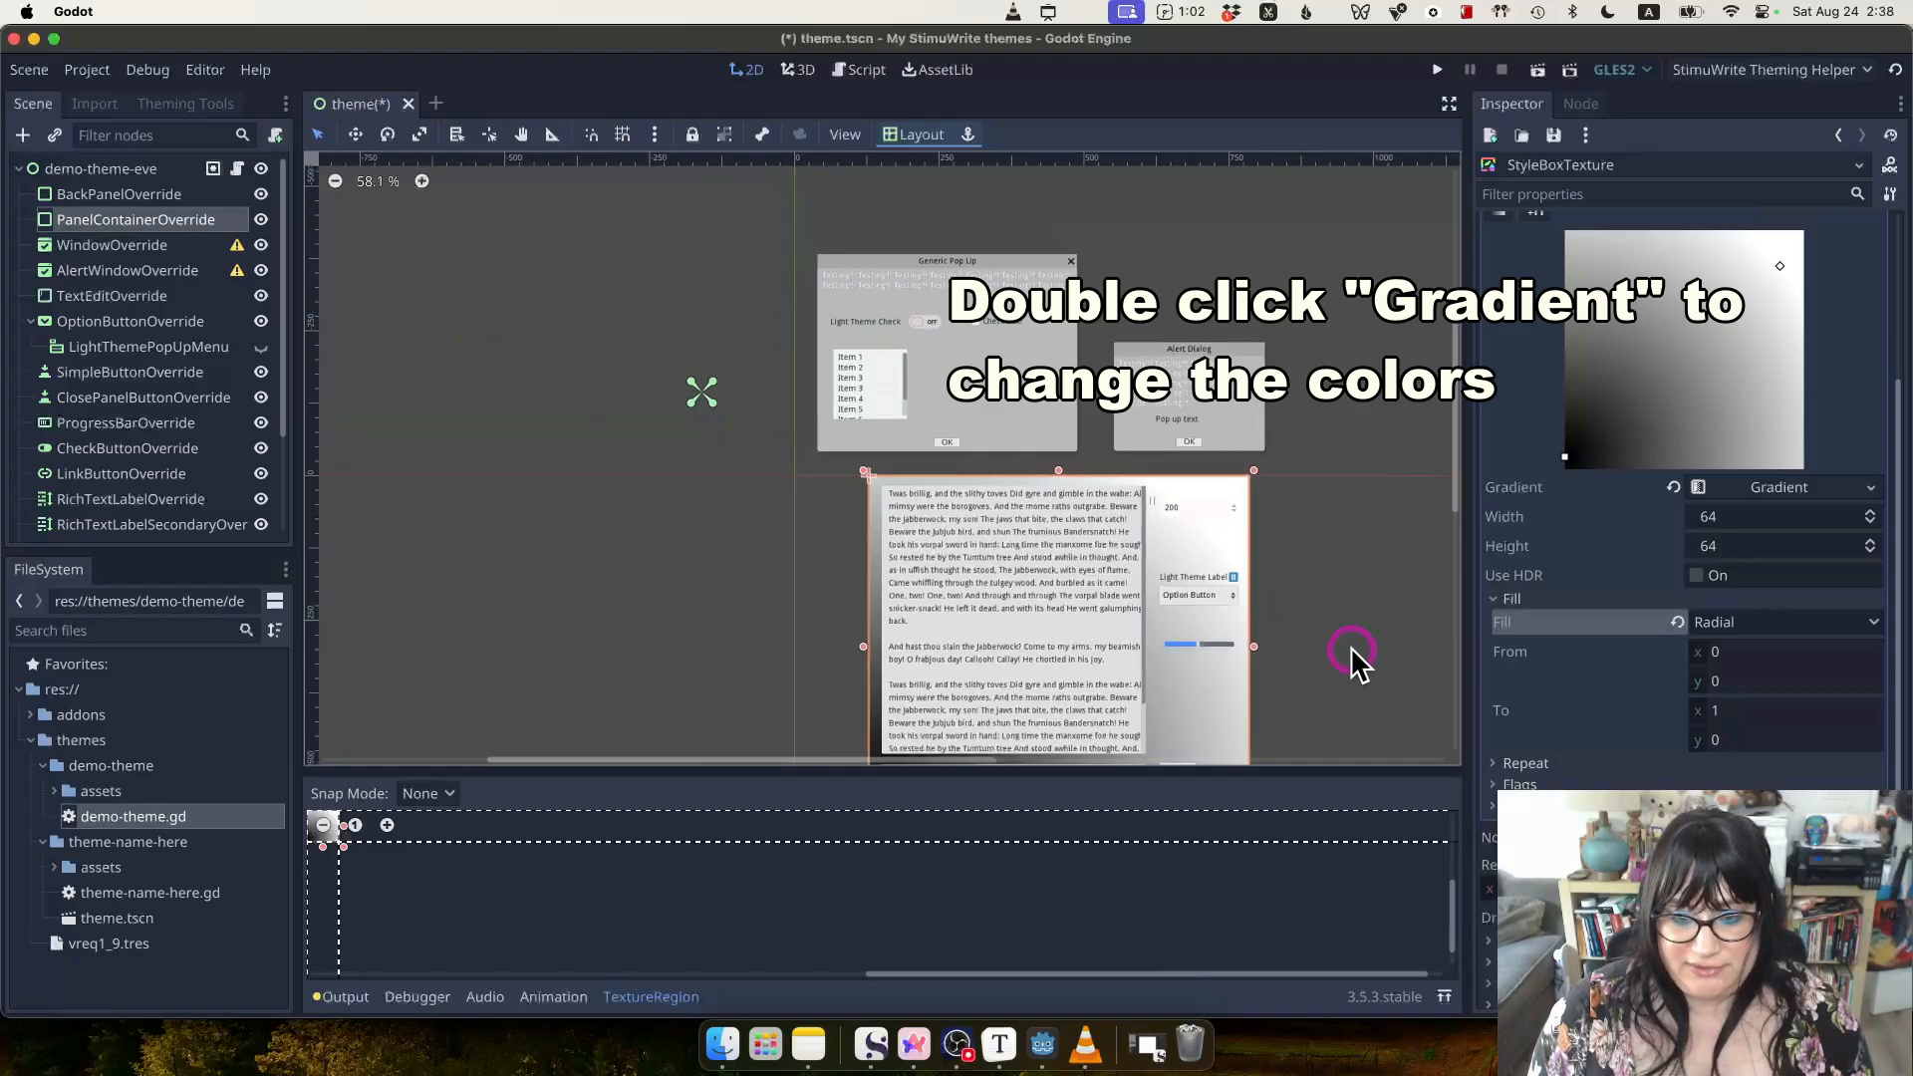
pyautogui.moveTo(1346, 646); pyautogui.dragTo(1383, 428, button='middle')
pyautogui.scroll(4, 1262, 486)
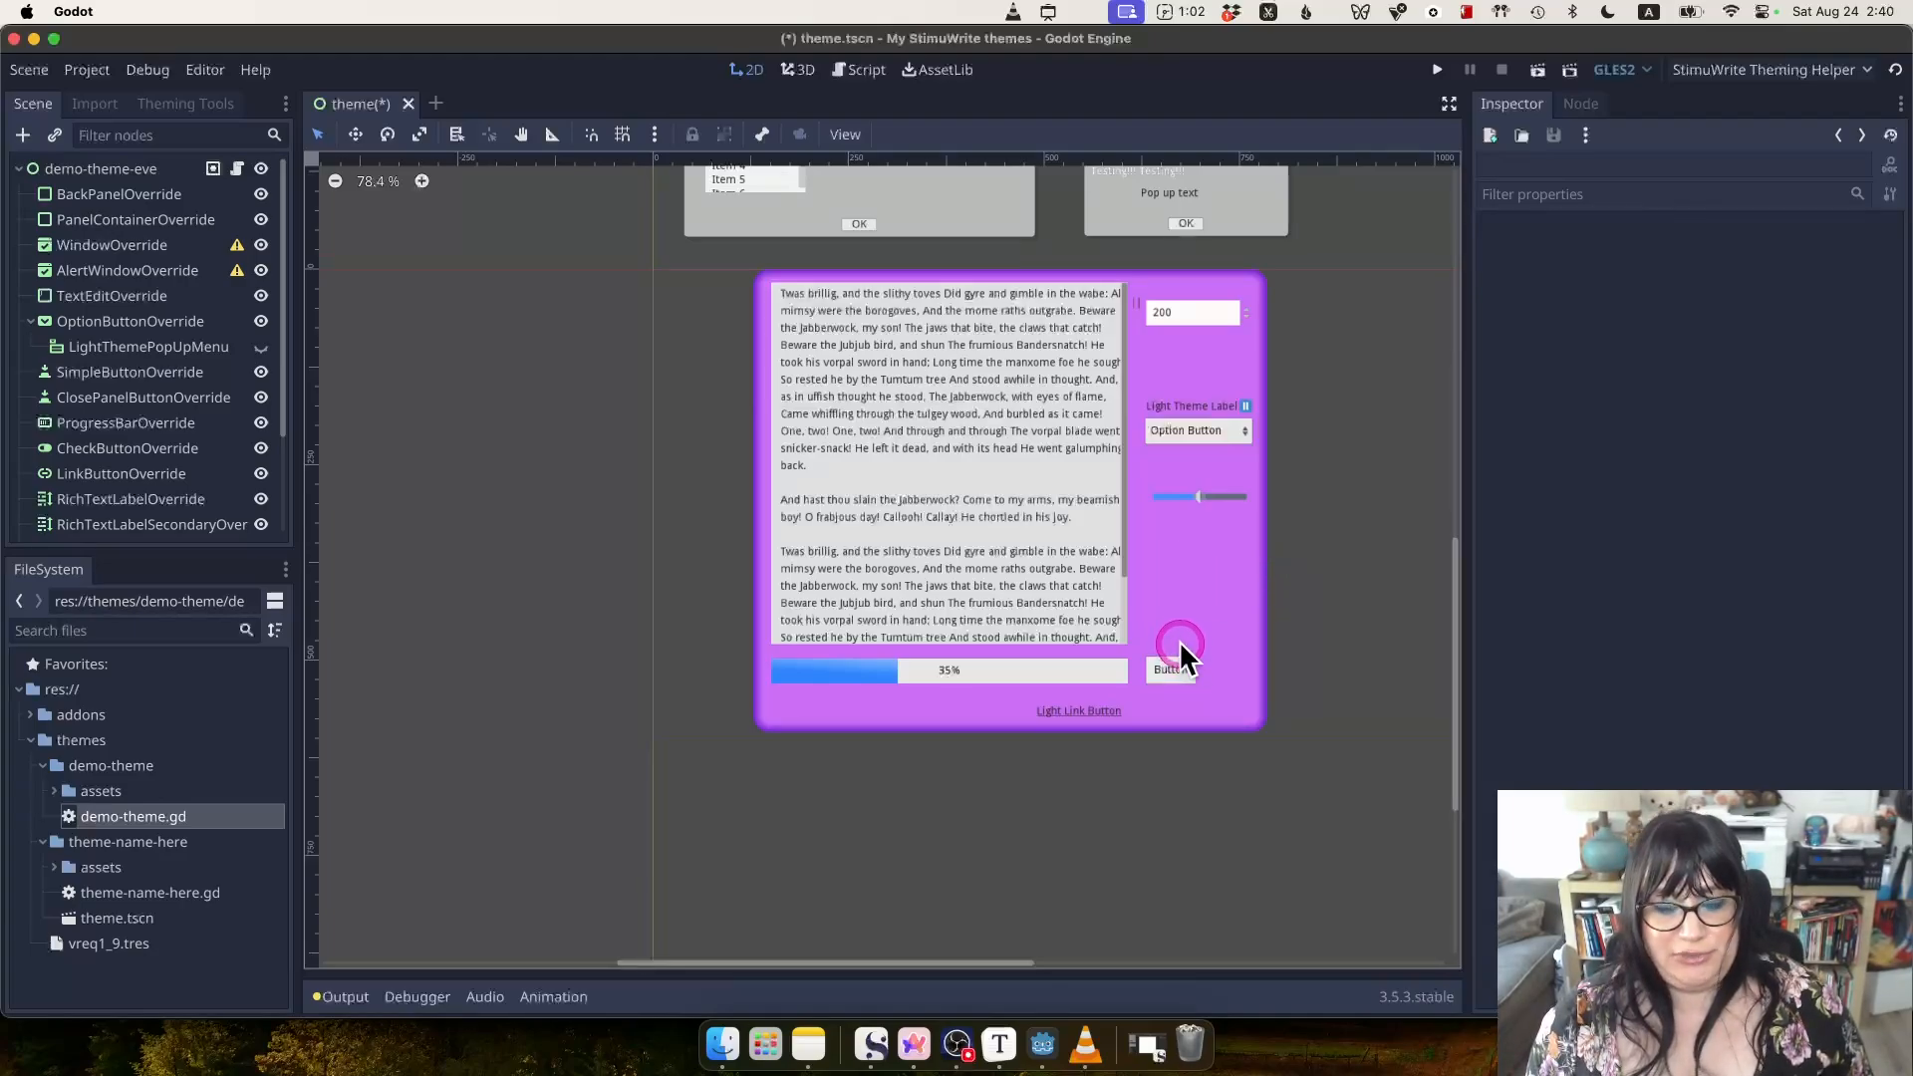
# Select PanelContainerOverride and review the settings of its Panel StyleBoxFlat.
pyautogui.click(1206, 621)
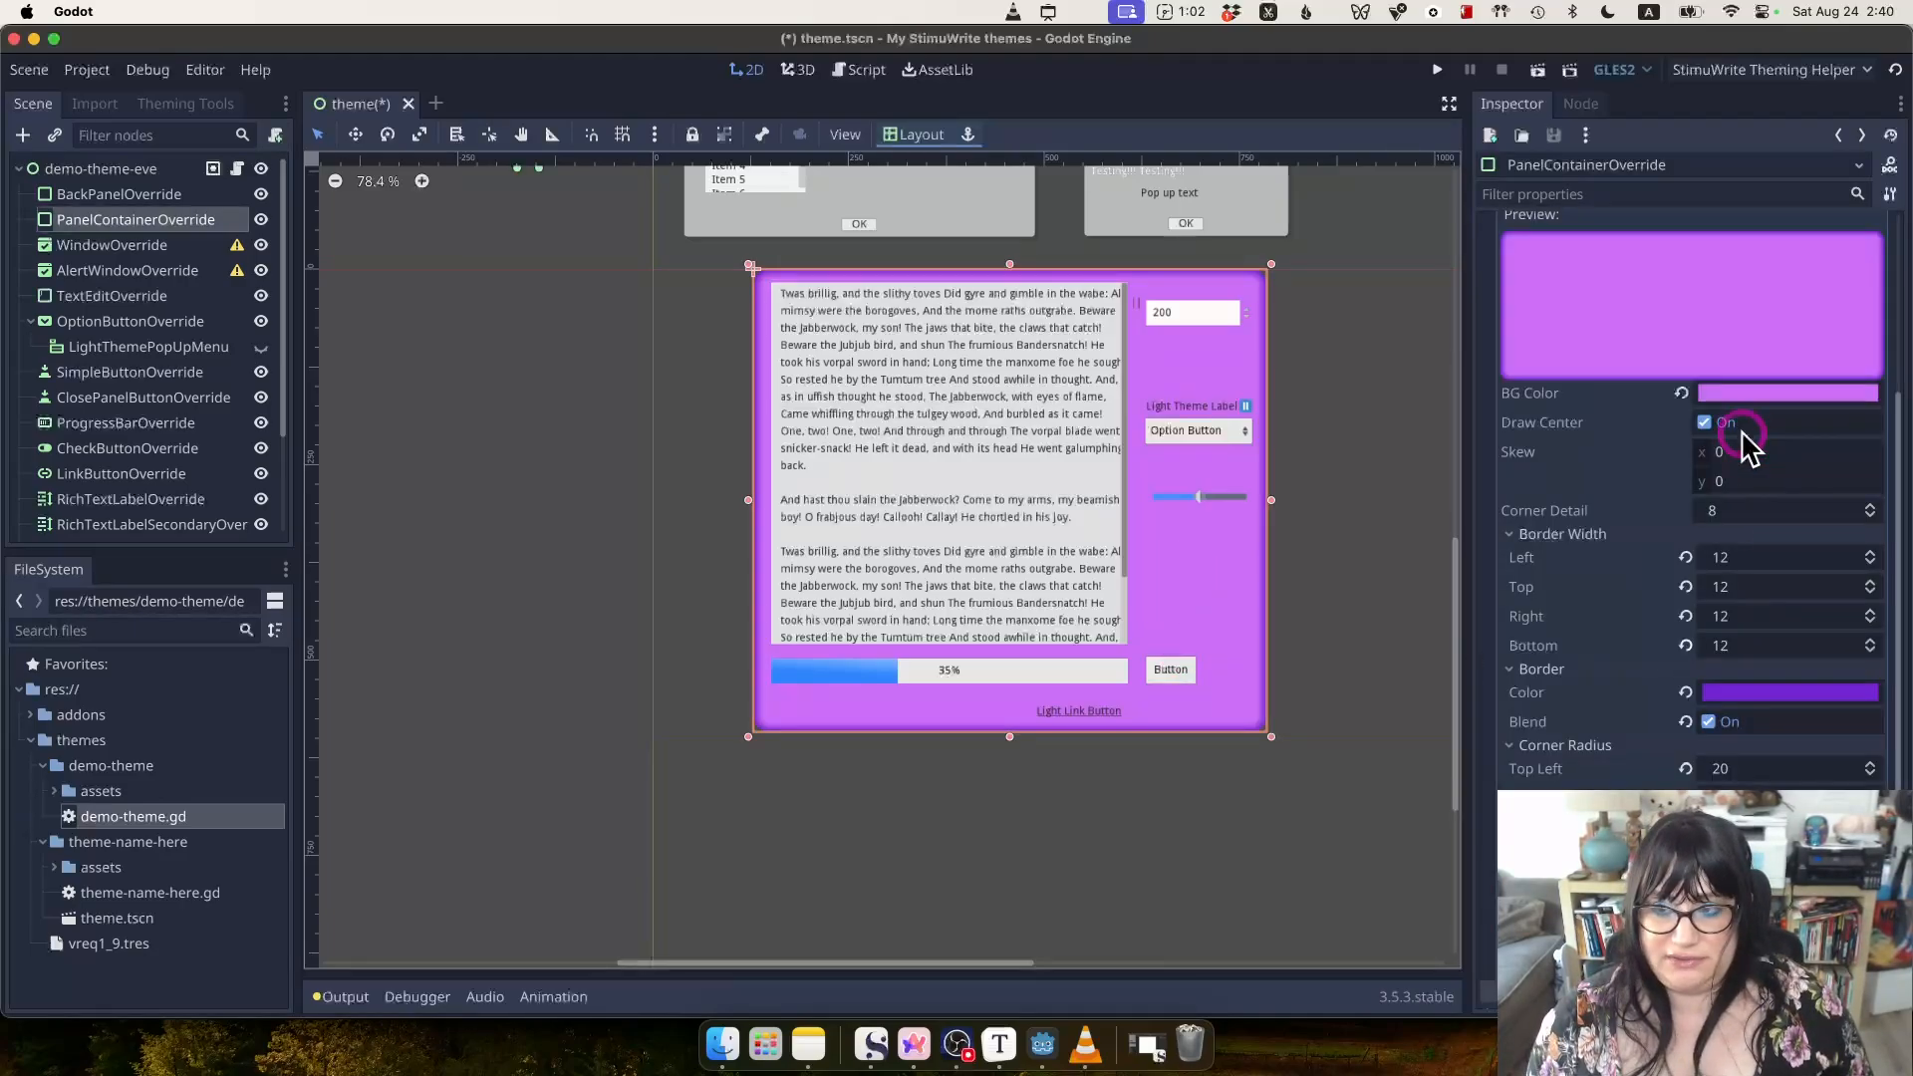
pyautogui.scroll(5, 1754, 468)
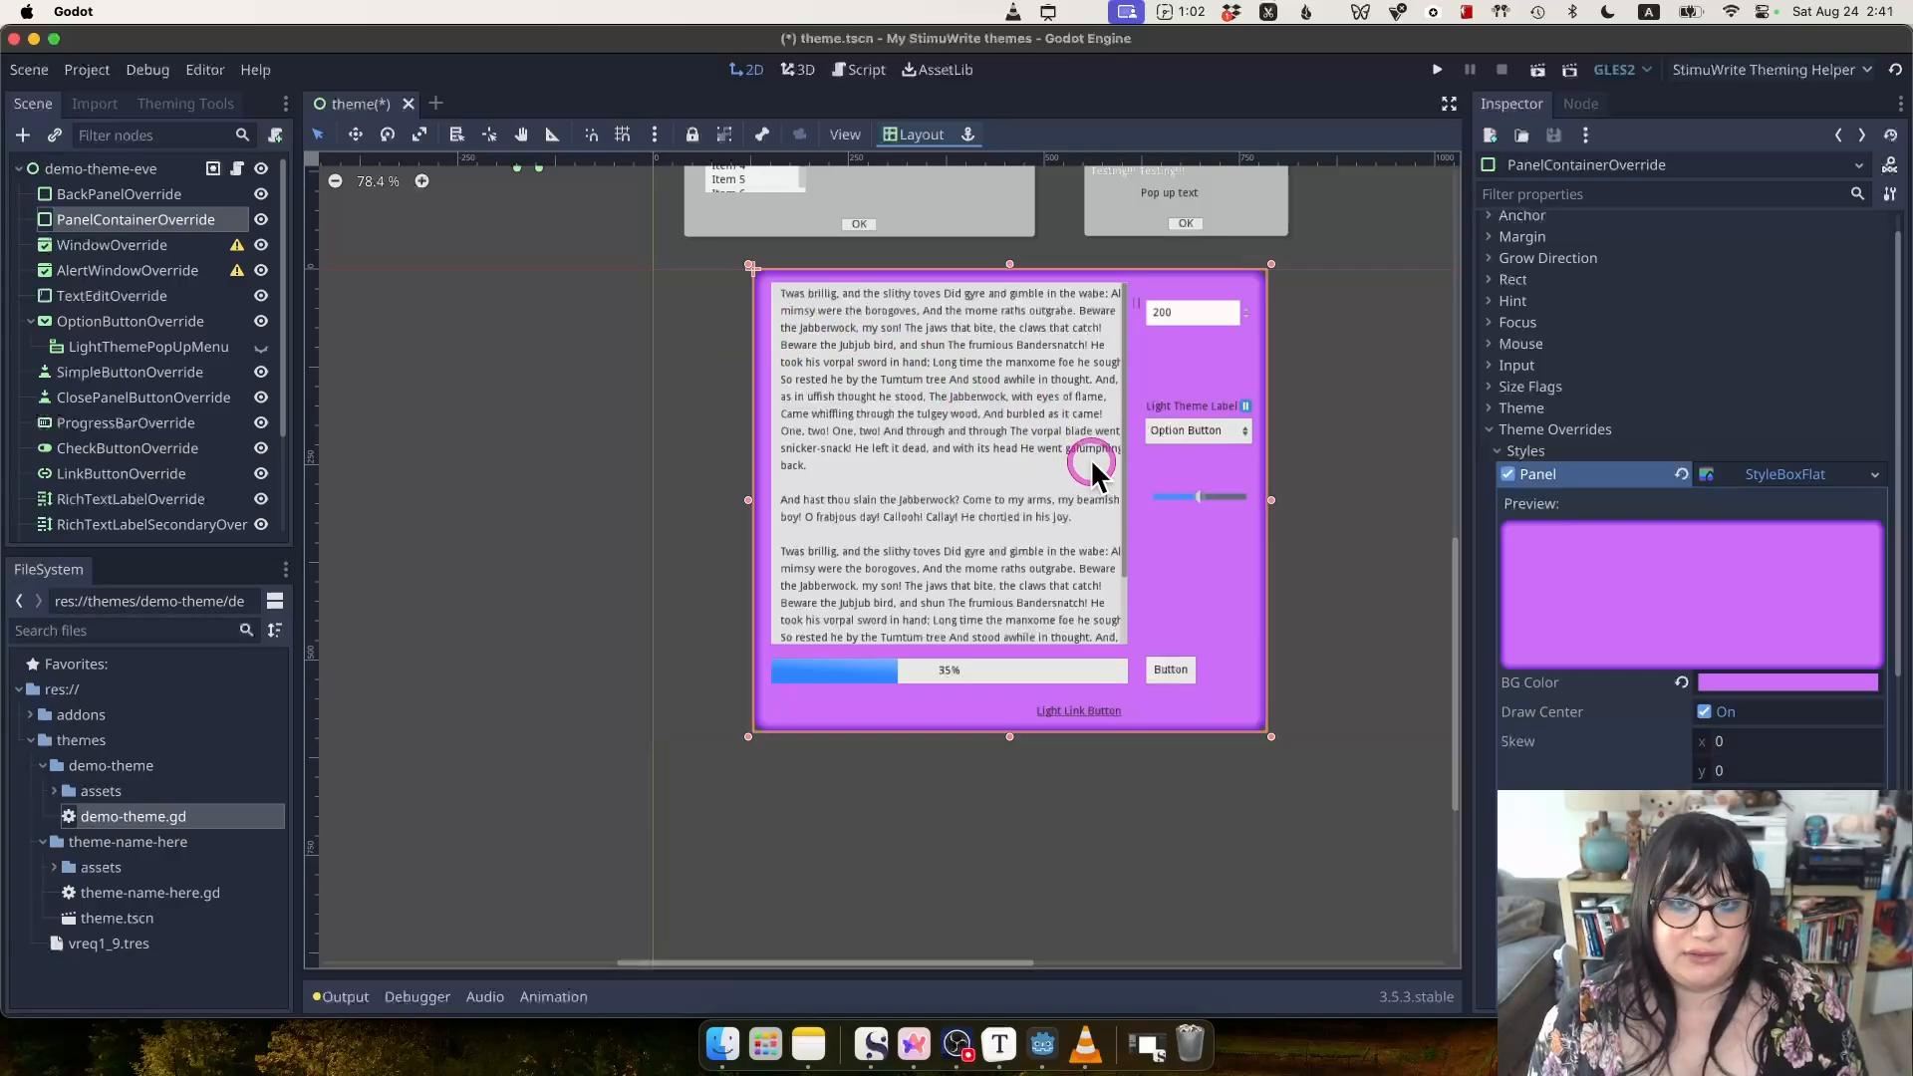
# Select SimpleButtonOverride and expand its theme overrides, including the Styles group.
pyautogui.click(1176, 671)
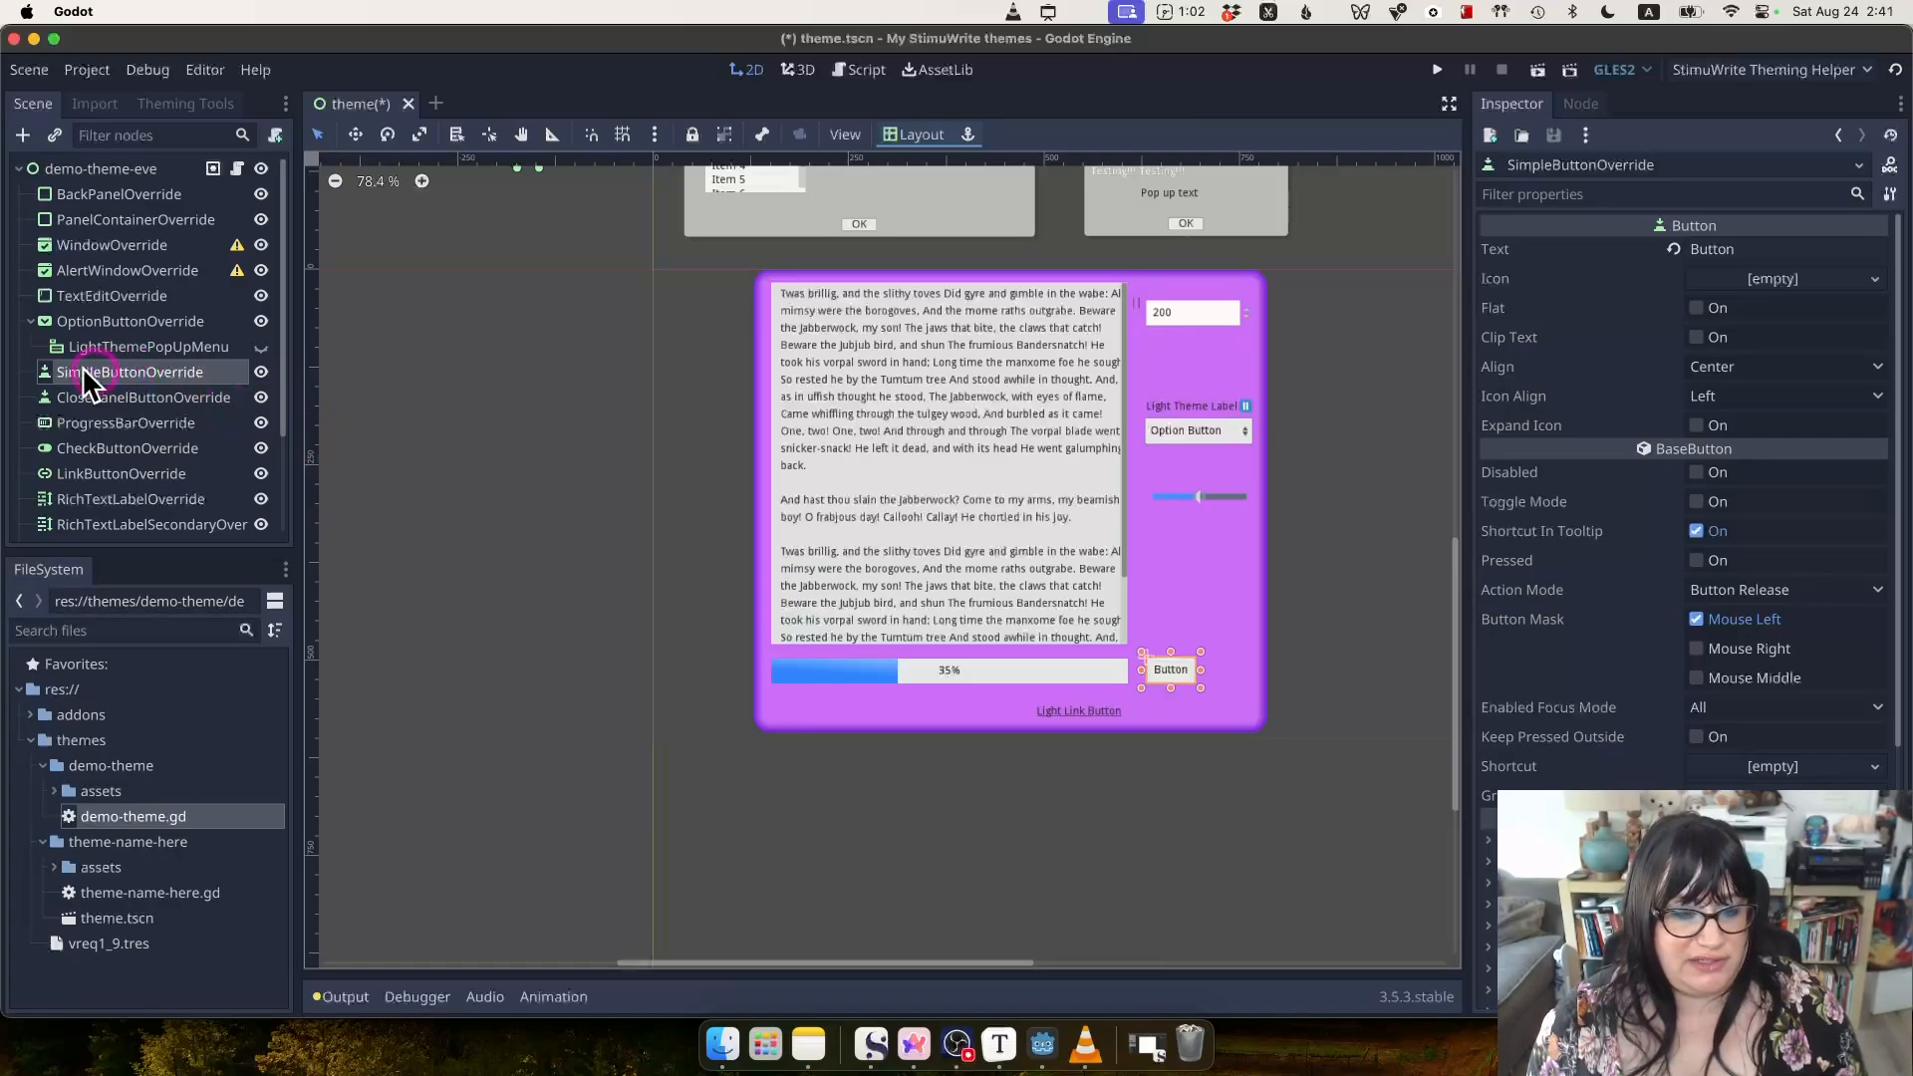
pyautogui.scroll(4, 1318, 658)
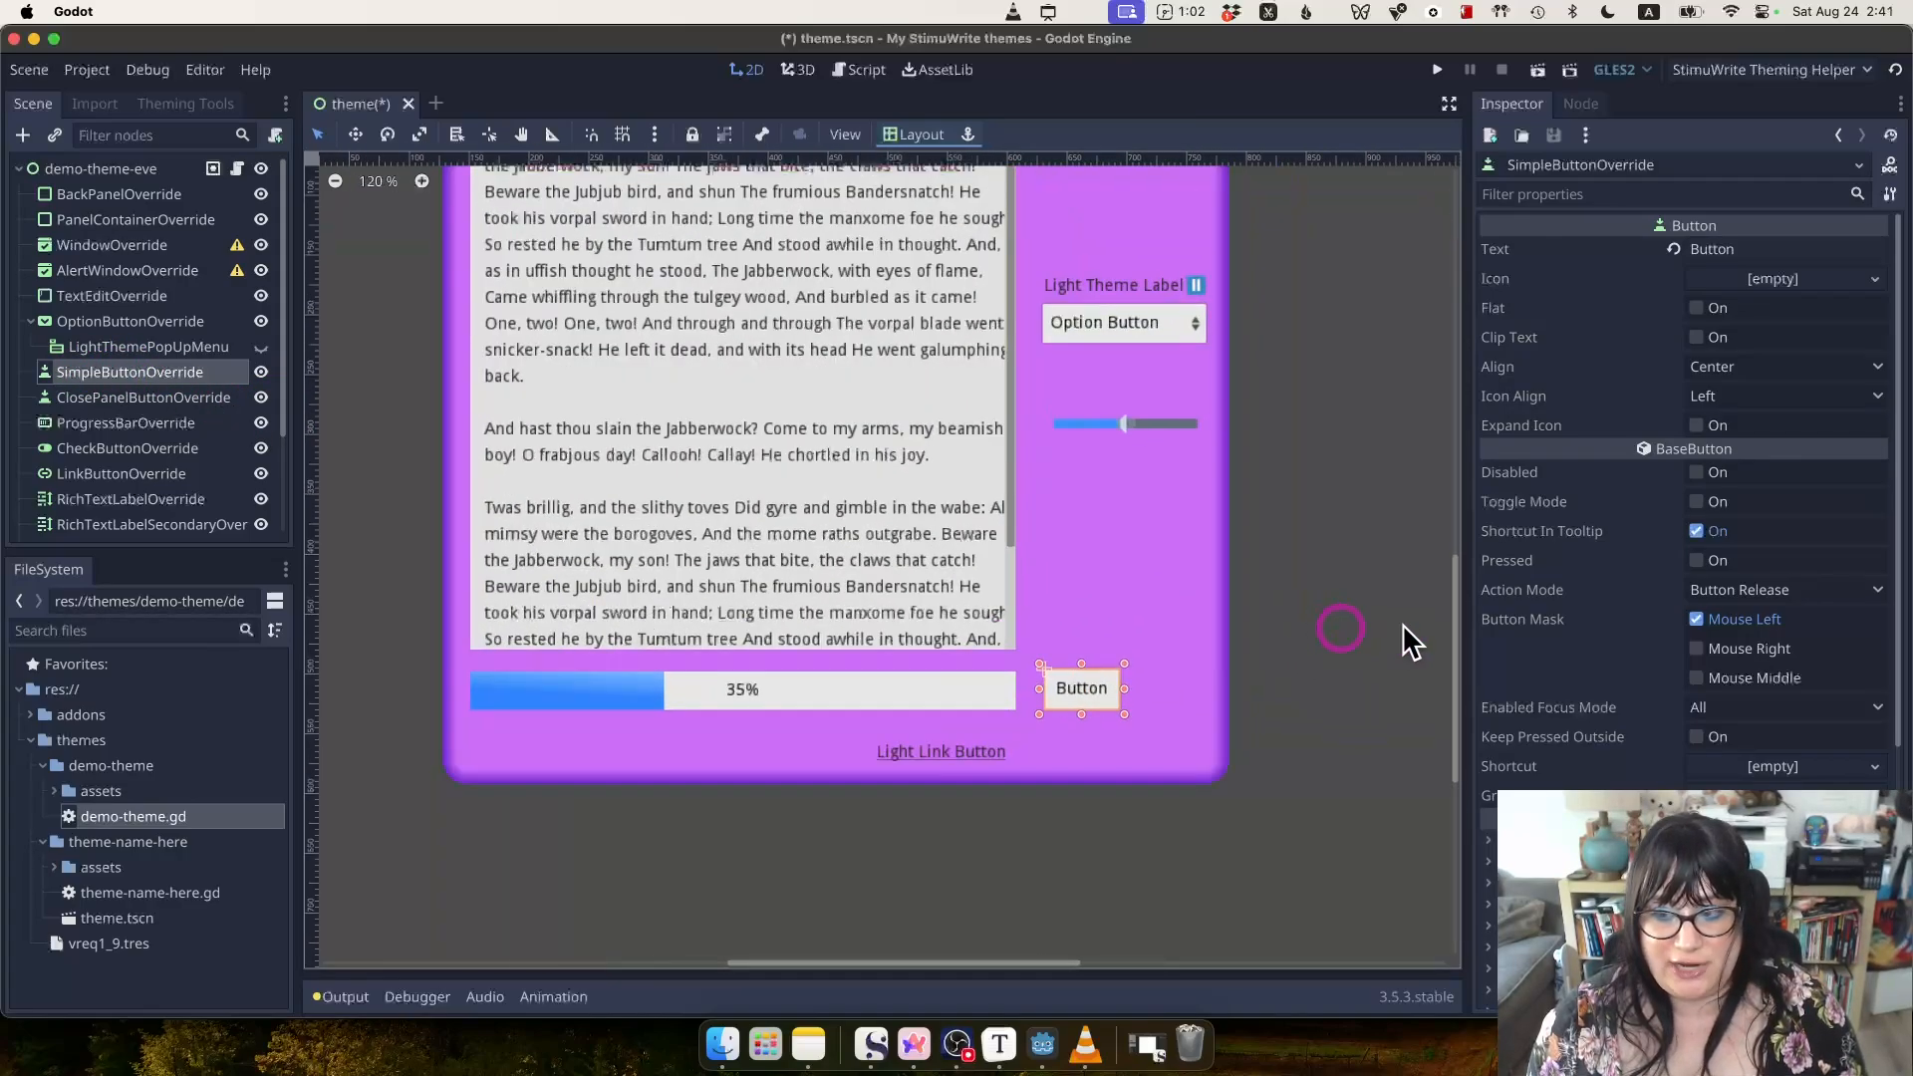
pyautogui.scroll(-5, 1594, 428)
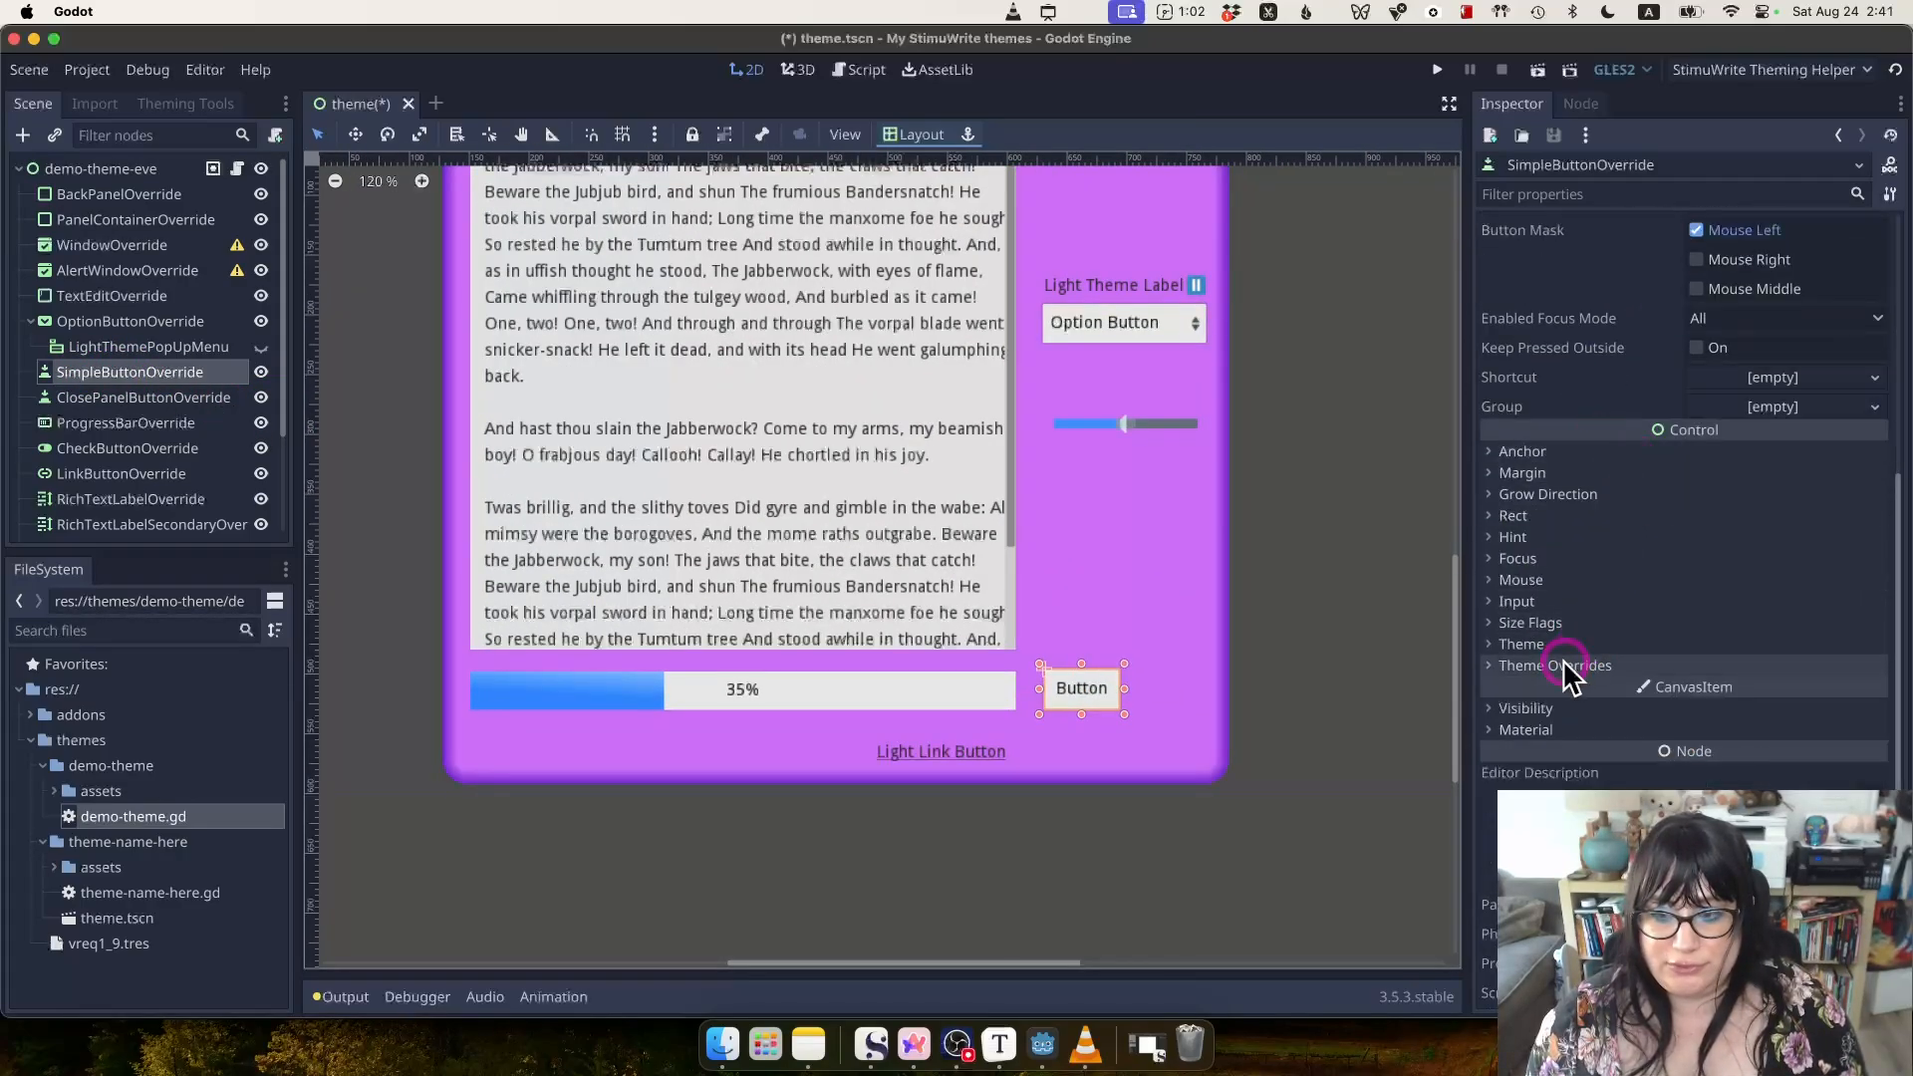
pyautogui.click(1552, 666)
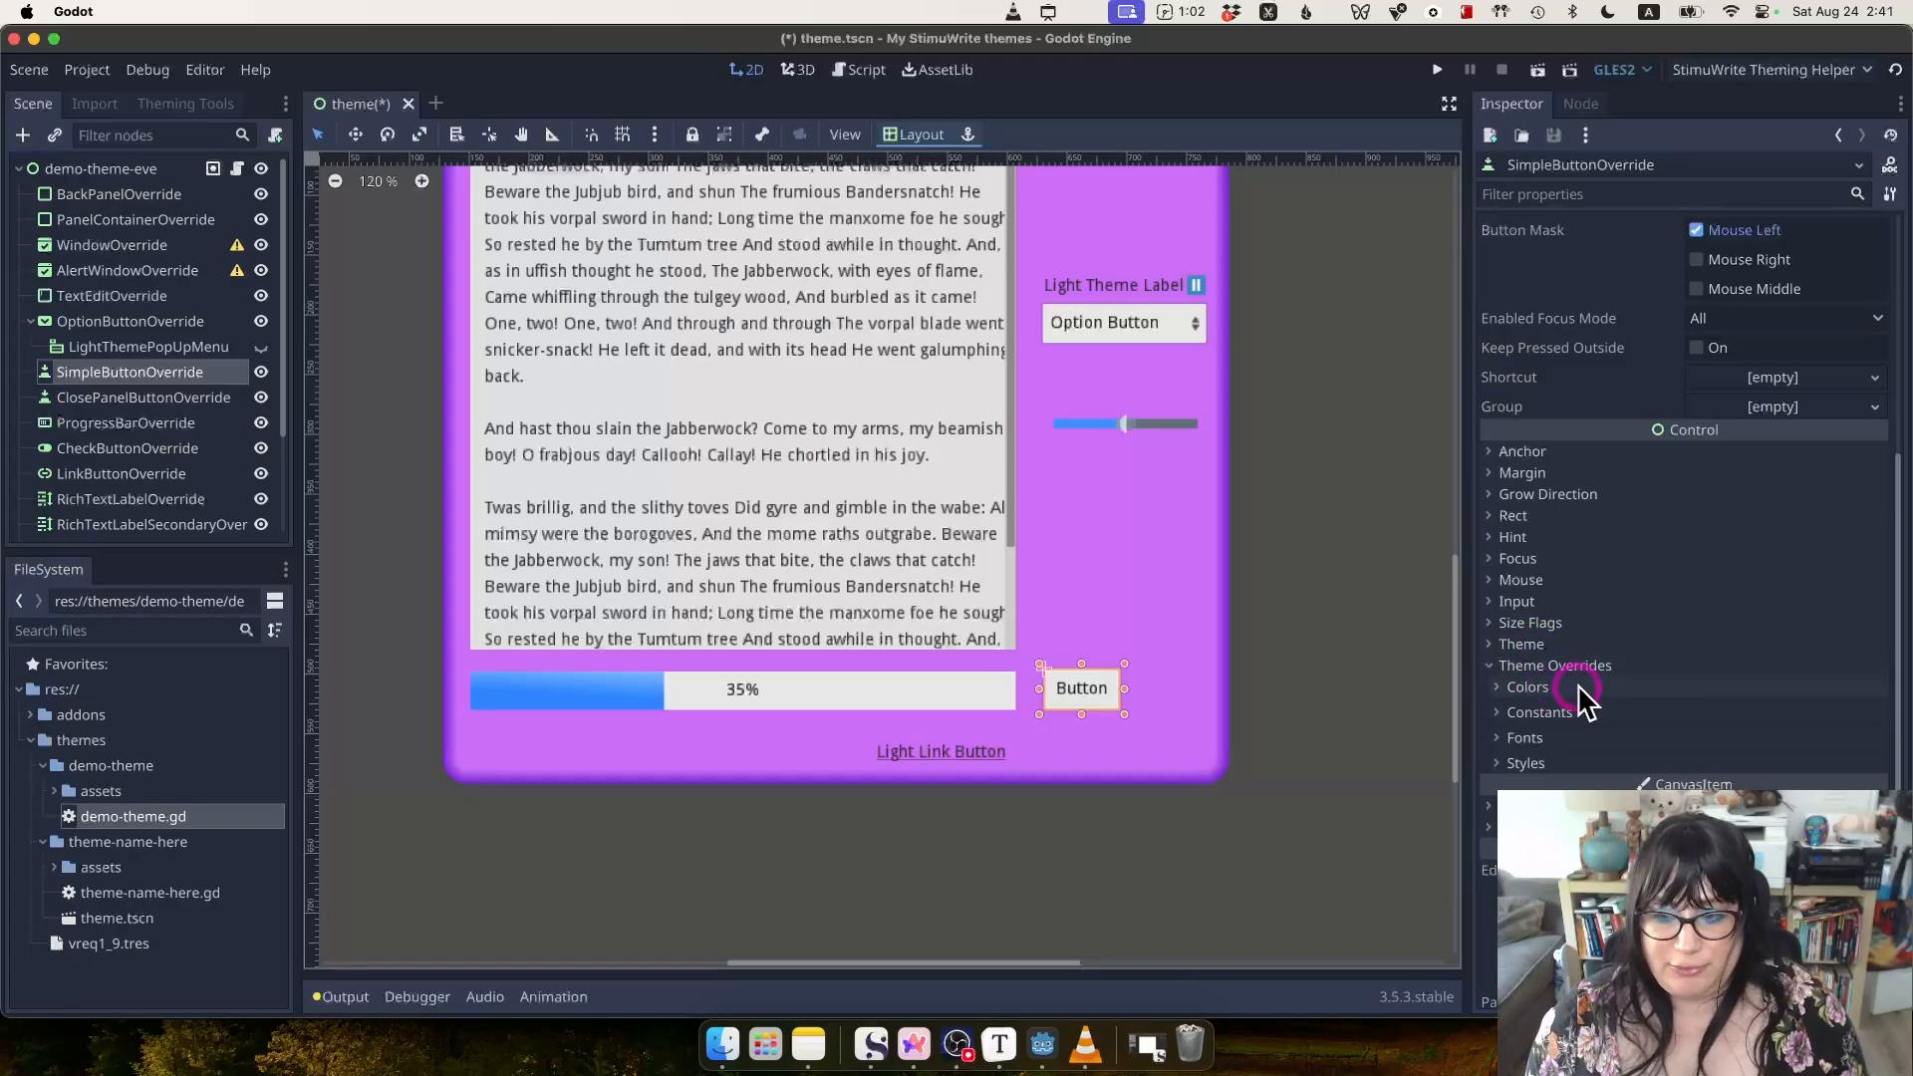
pyautogui.scroll(-2, 1576, 684)
pyautogui.click(1534, 590)
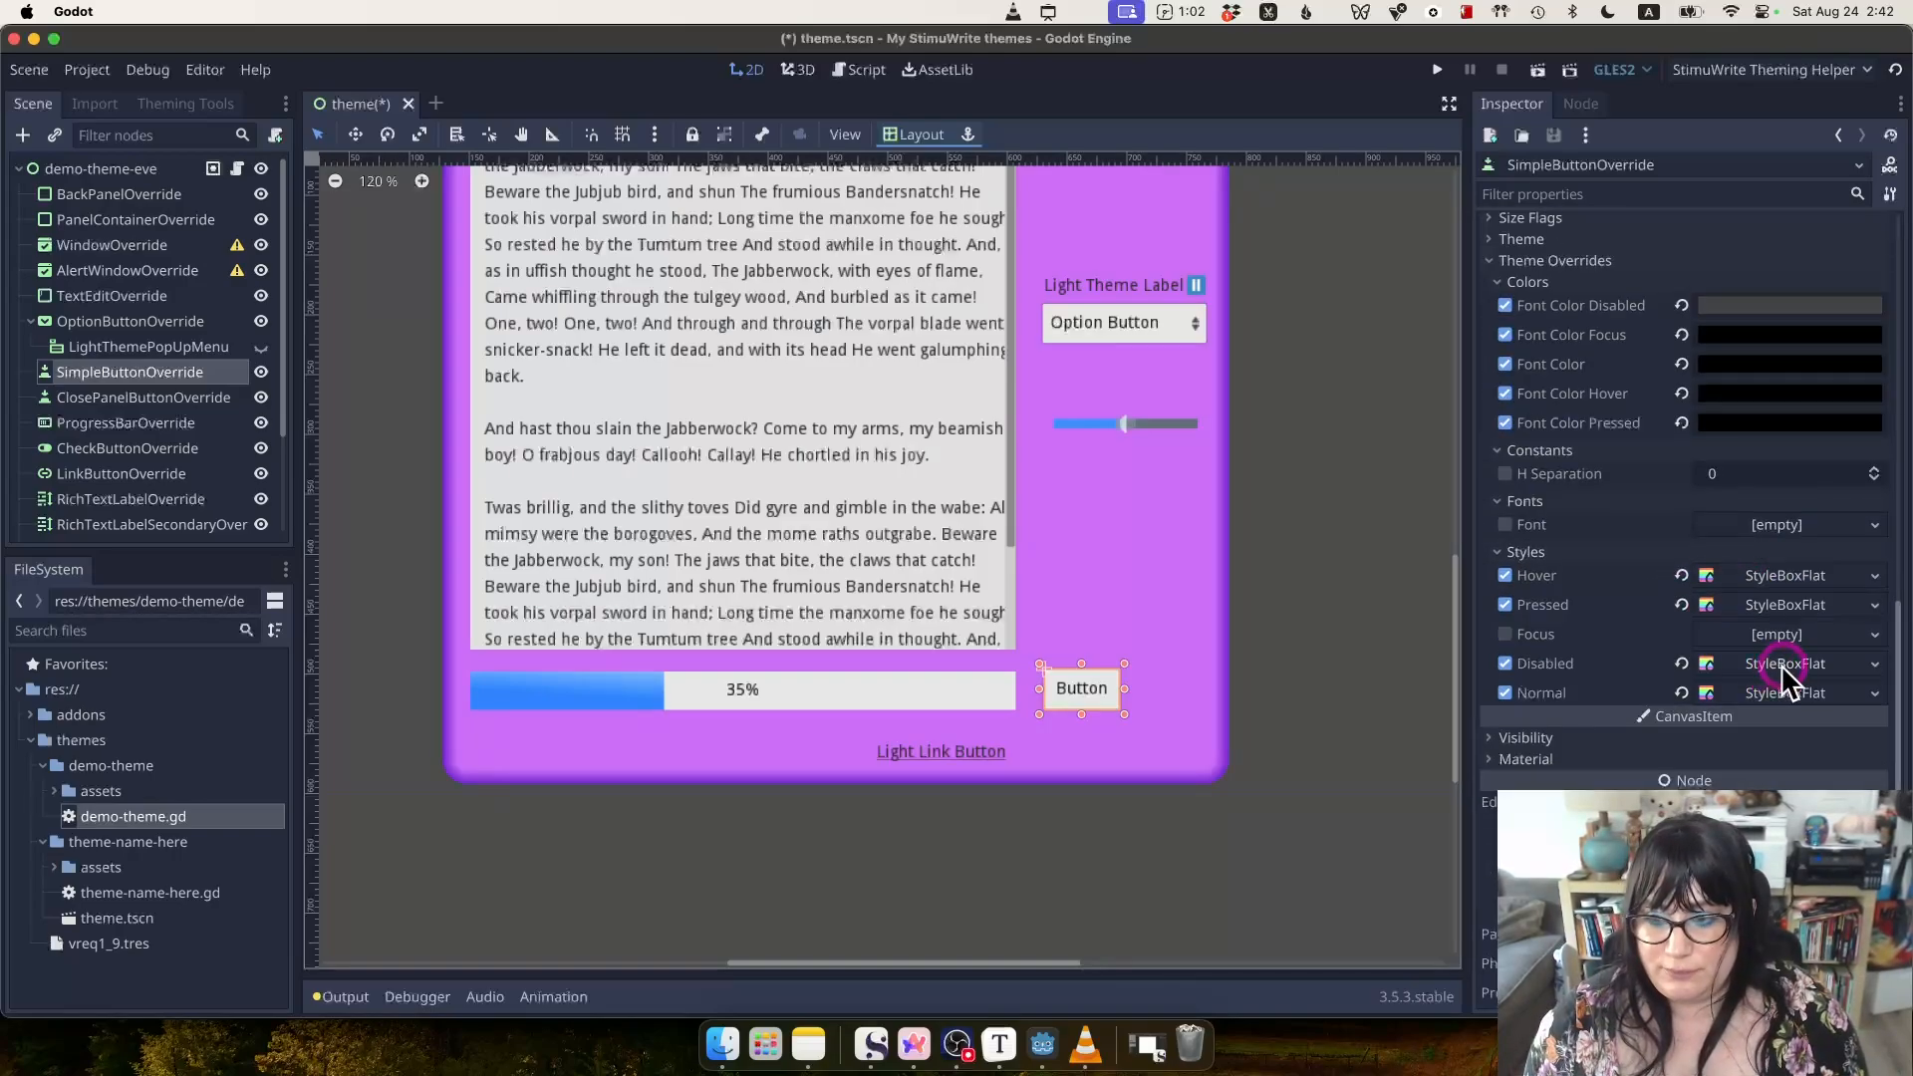
# Set the BG Color of the button's Normal StyleBoxFlat to the light purple sampled from the panel, RGB 204, 109, 247.
pyautogui.click(1784, 718)
pyautogui.scroll(-2, 1780, 733)
pyautogui.scroll(-3, 1779, 734)
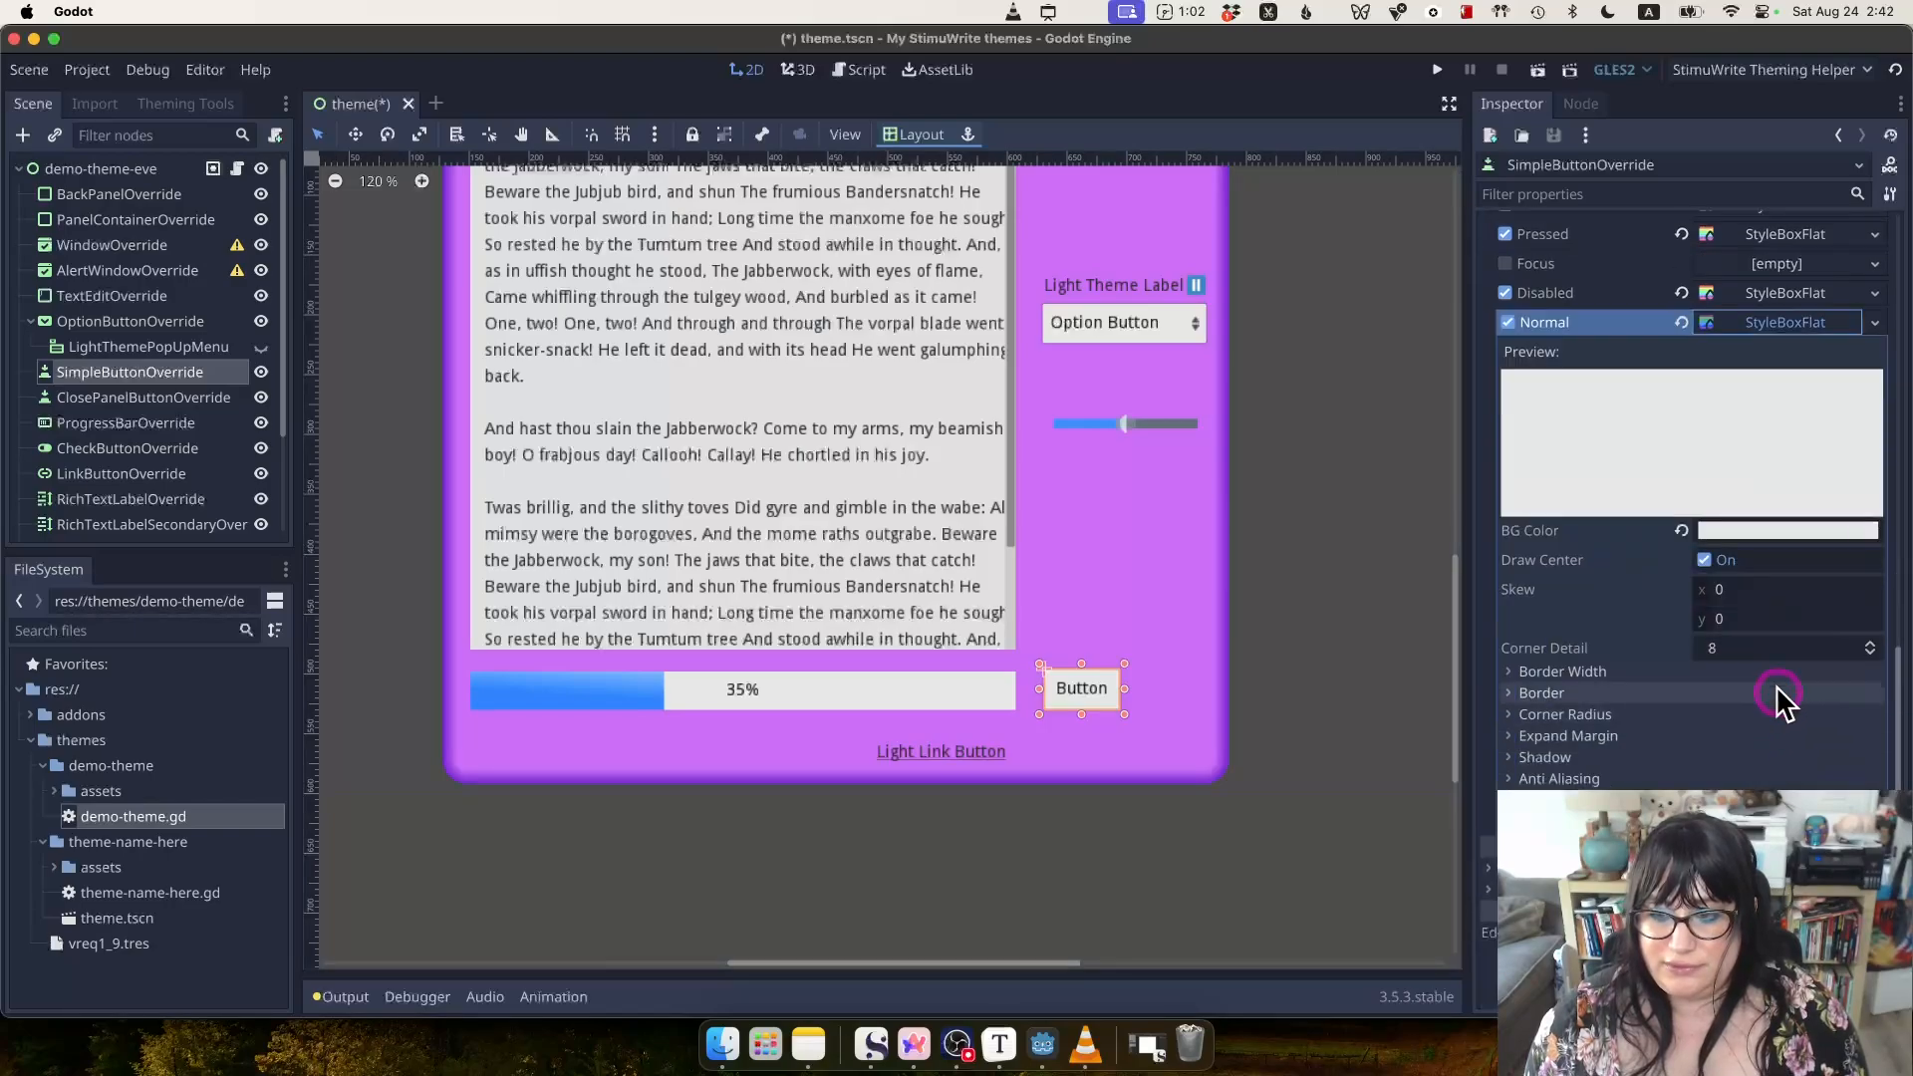
pyautogui.click(1746, 529)
pyautogui.click(1684, 316)
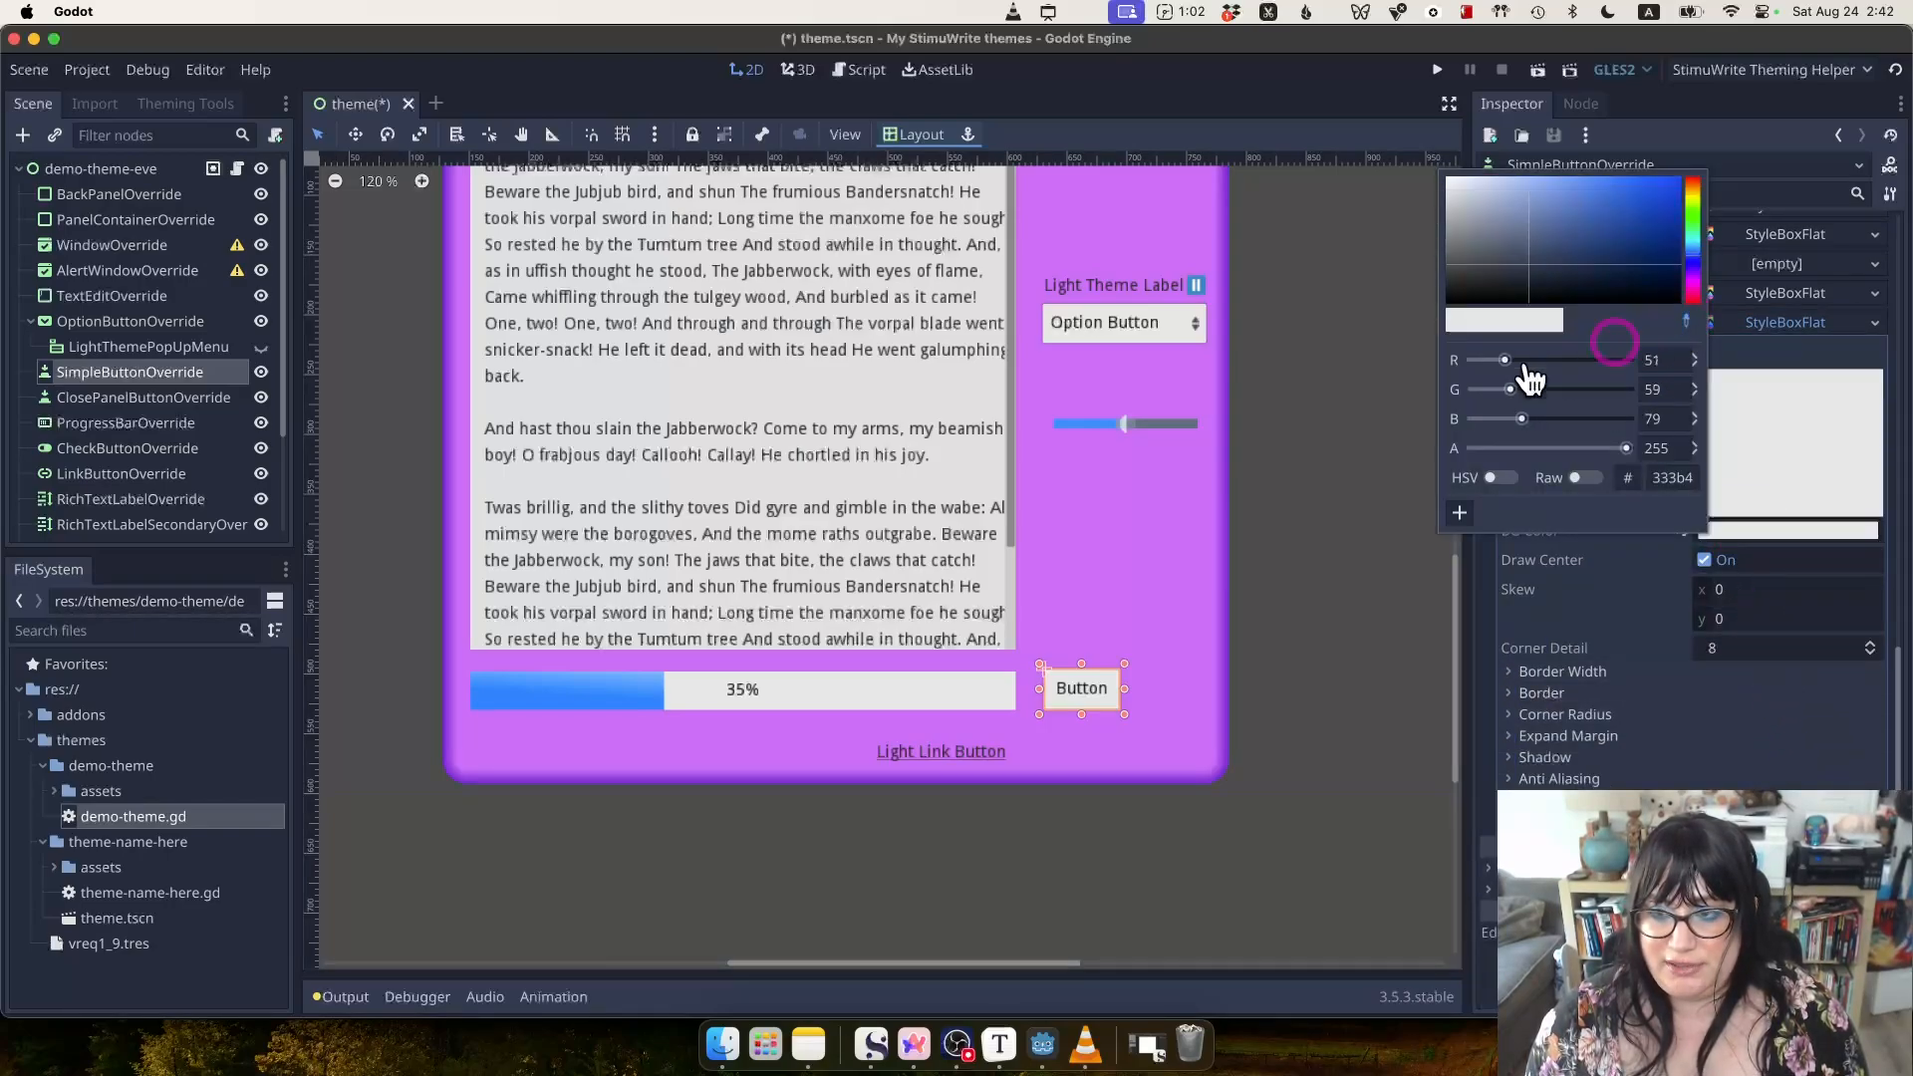
pyautogui.click(1080, 505)
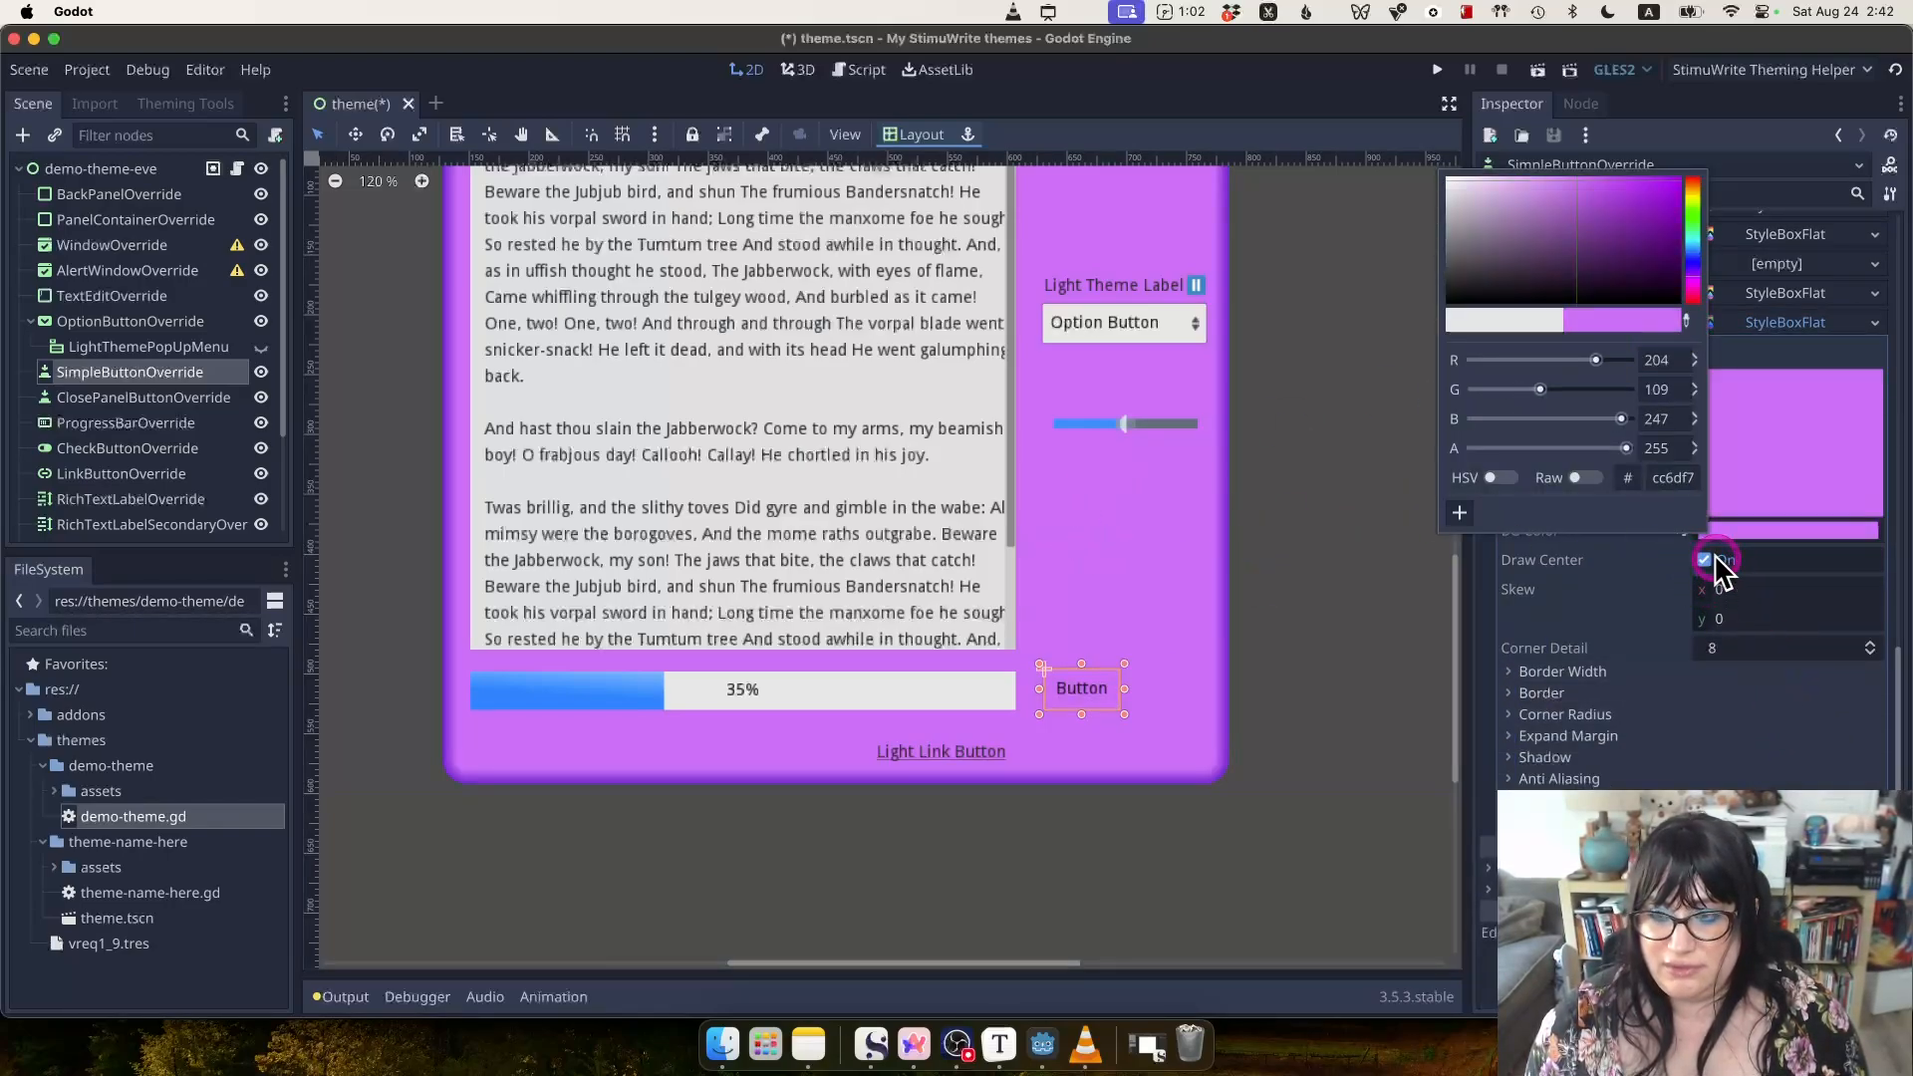
# Set the border colour of the button's Normal style to the dark purple sampled from the panel's edge, RGB 102, 52, 161, and enable Blend.
pyautogui.click(1523, 674)
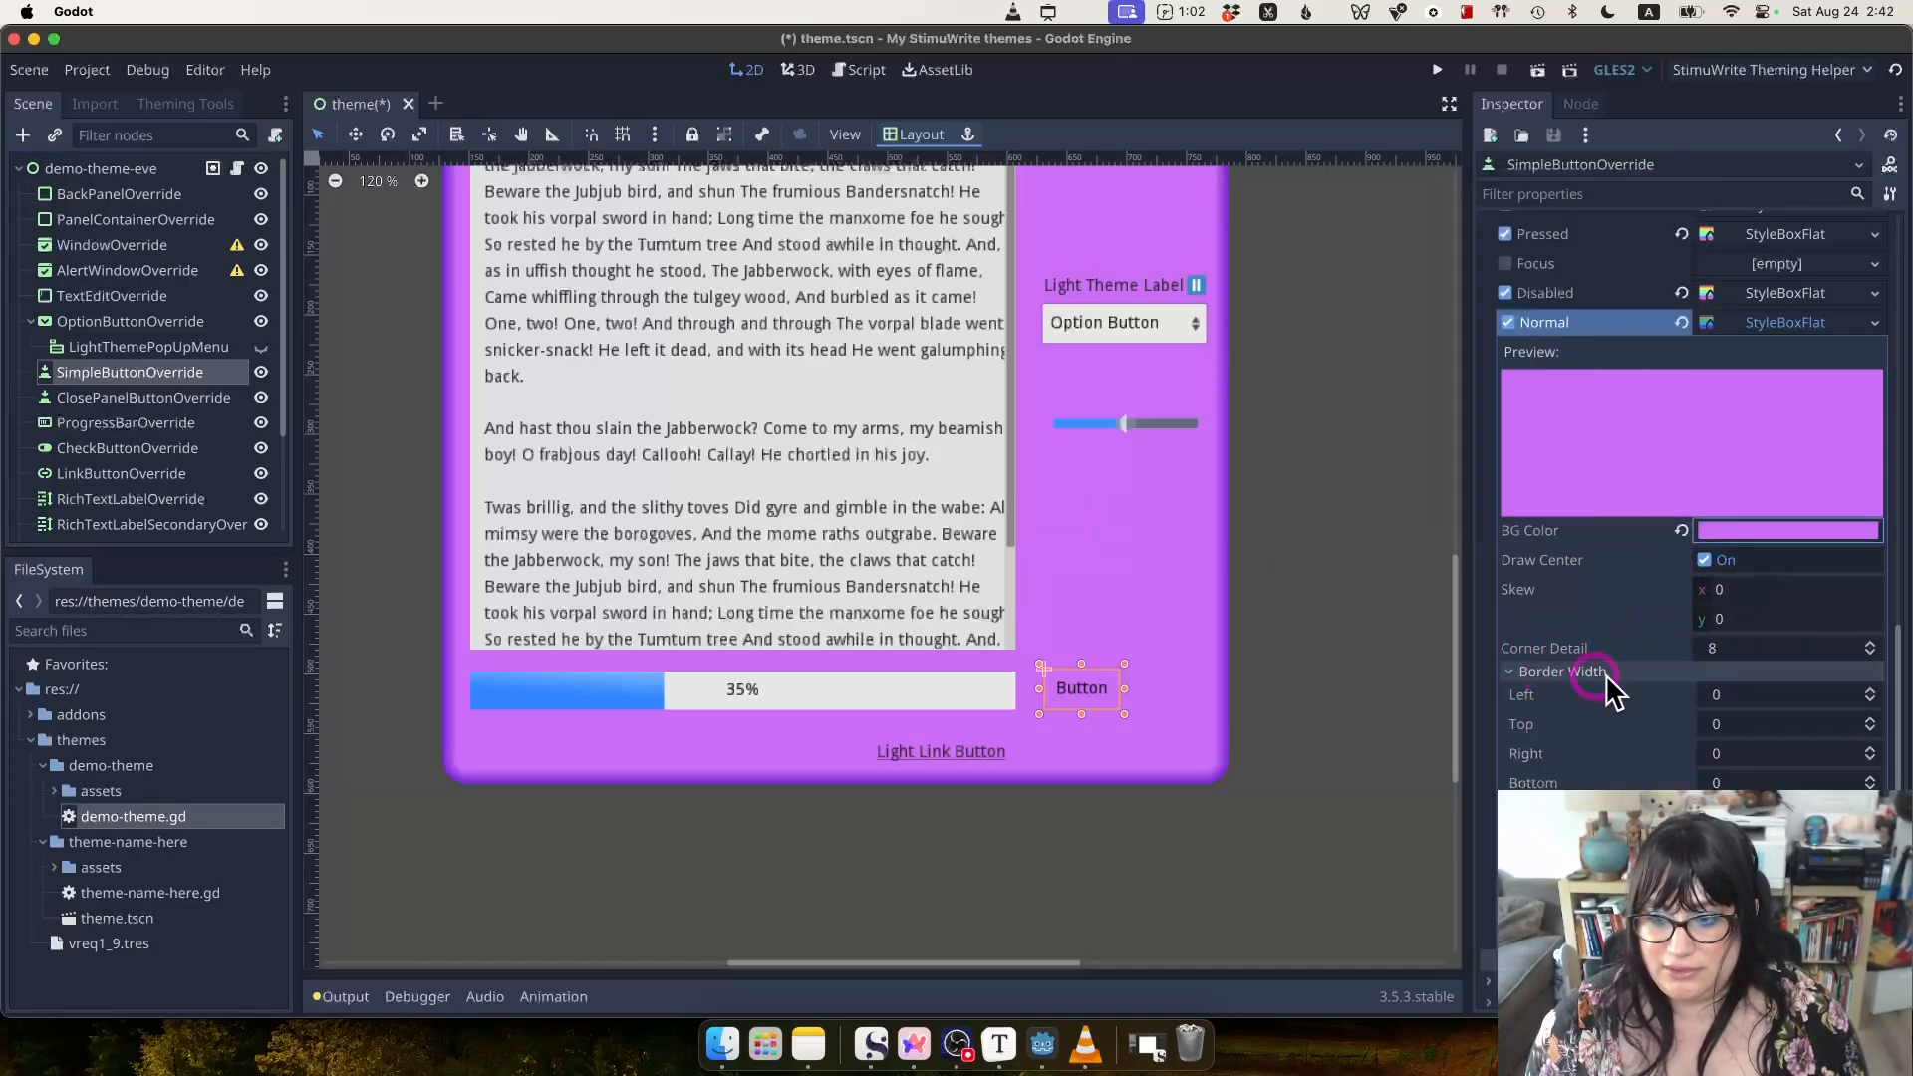
pyautogui.scroll(-5, 1732, 684)
pyautogui.click(1724, 564)
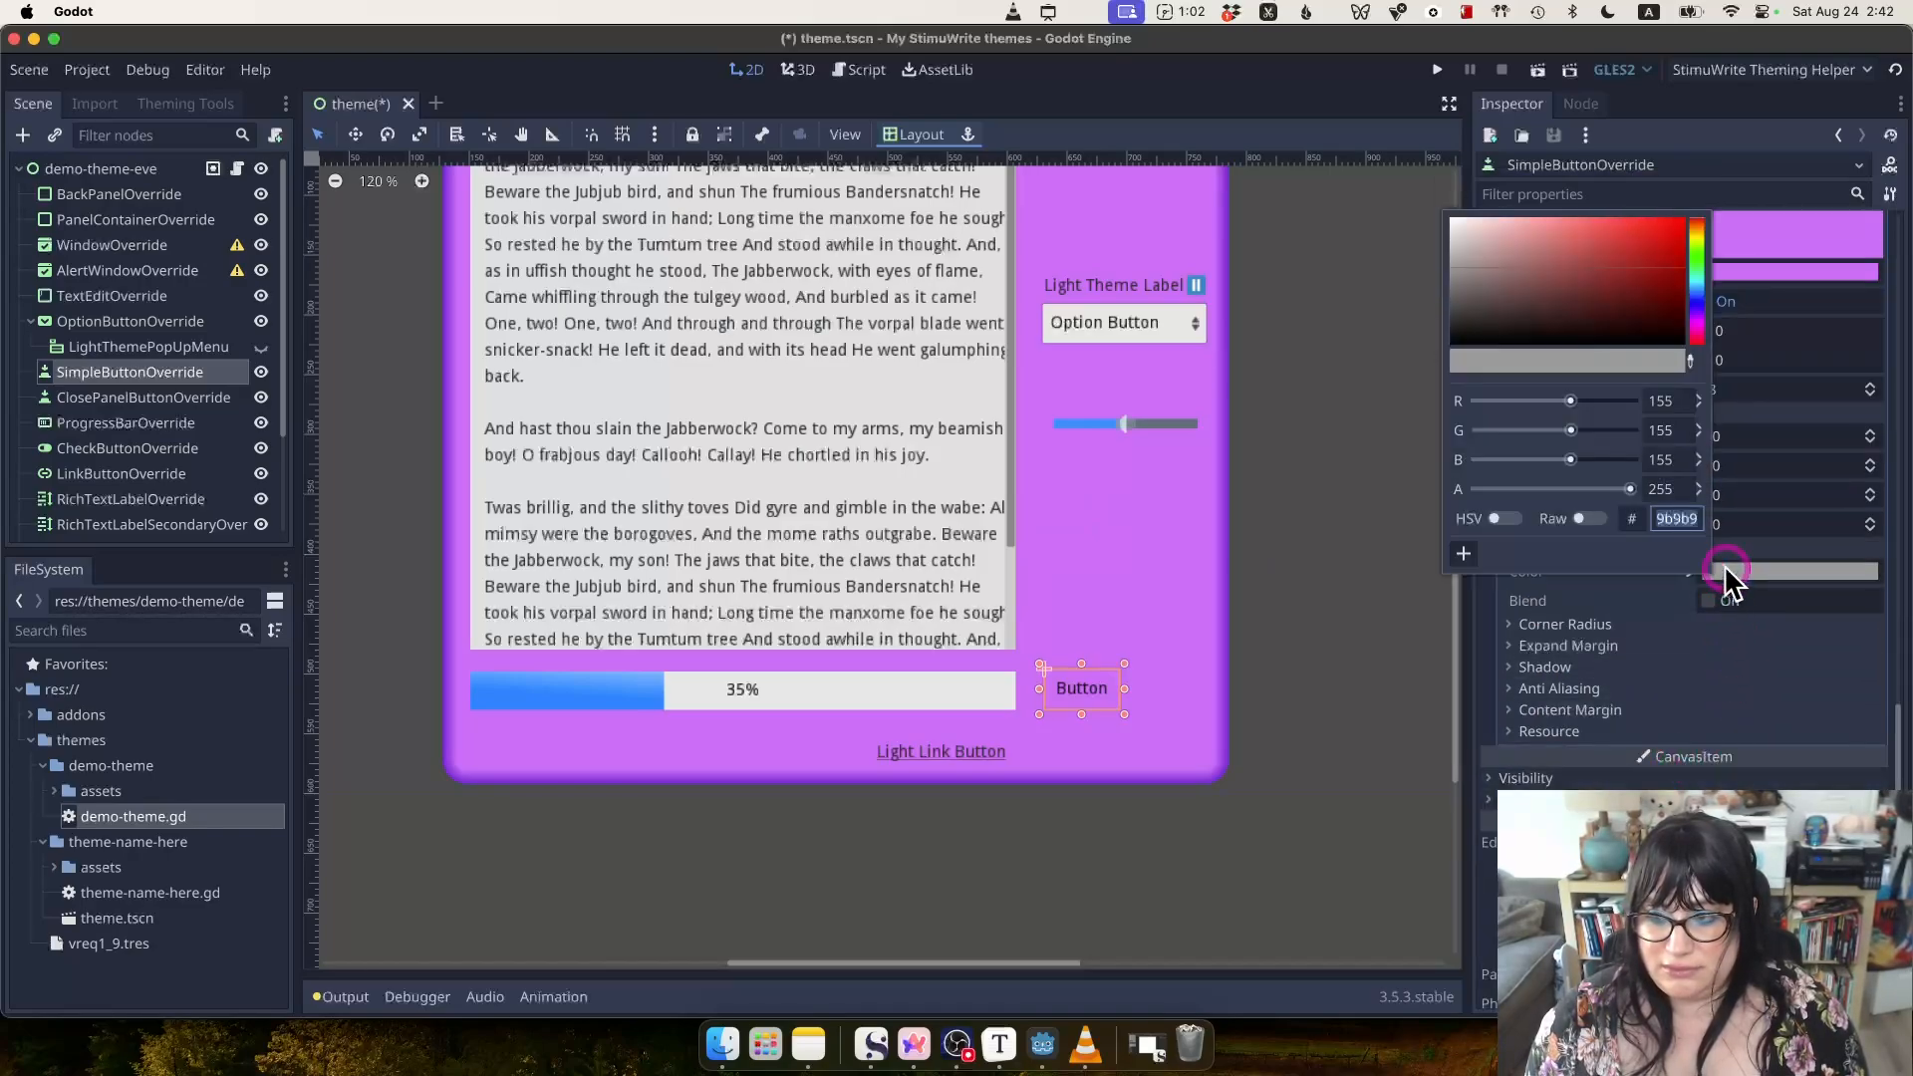
pyautogui.click(1689, 362)
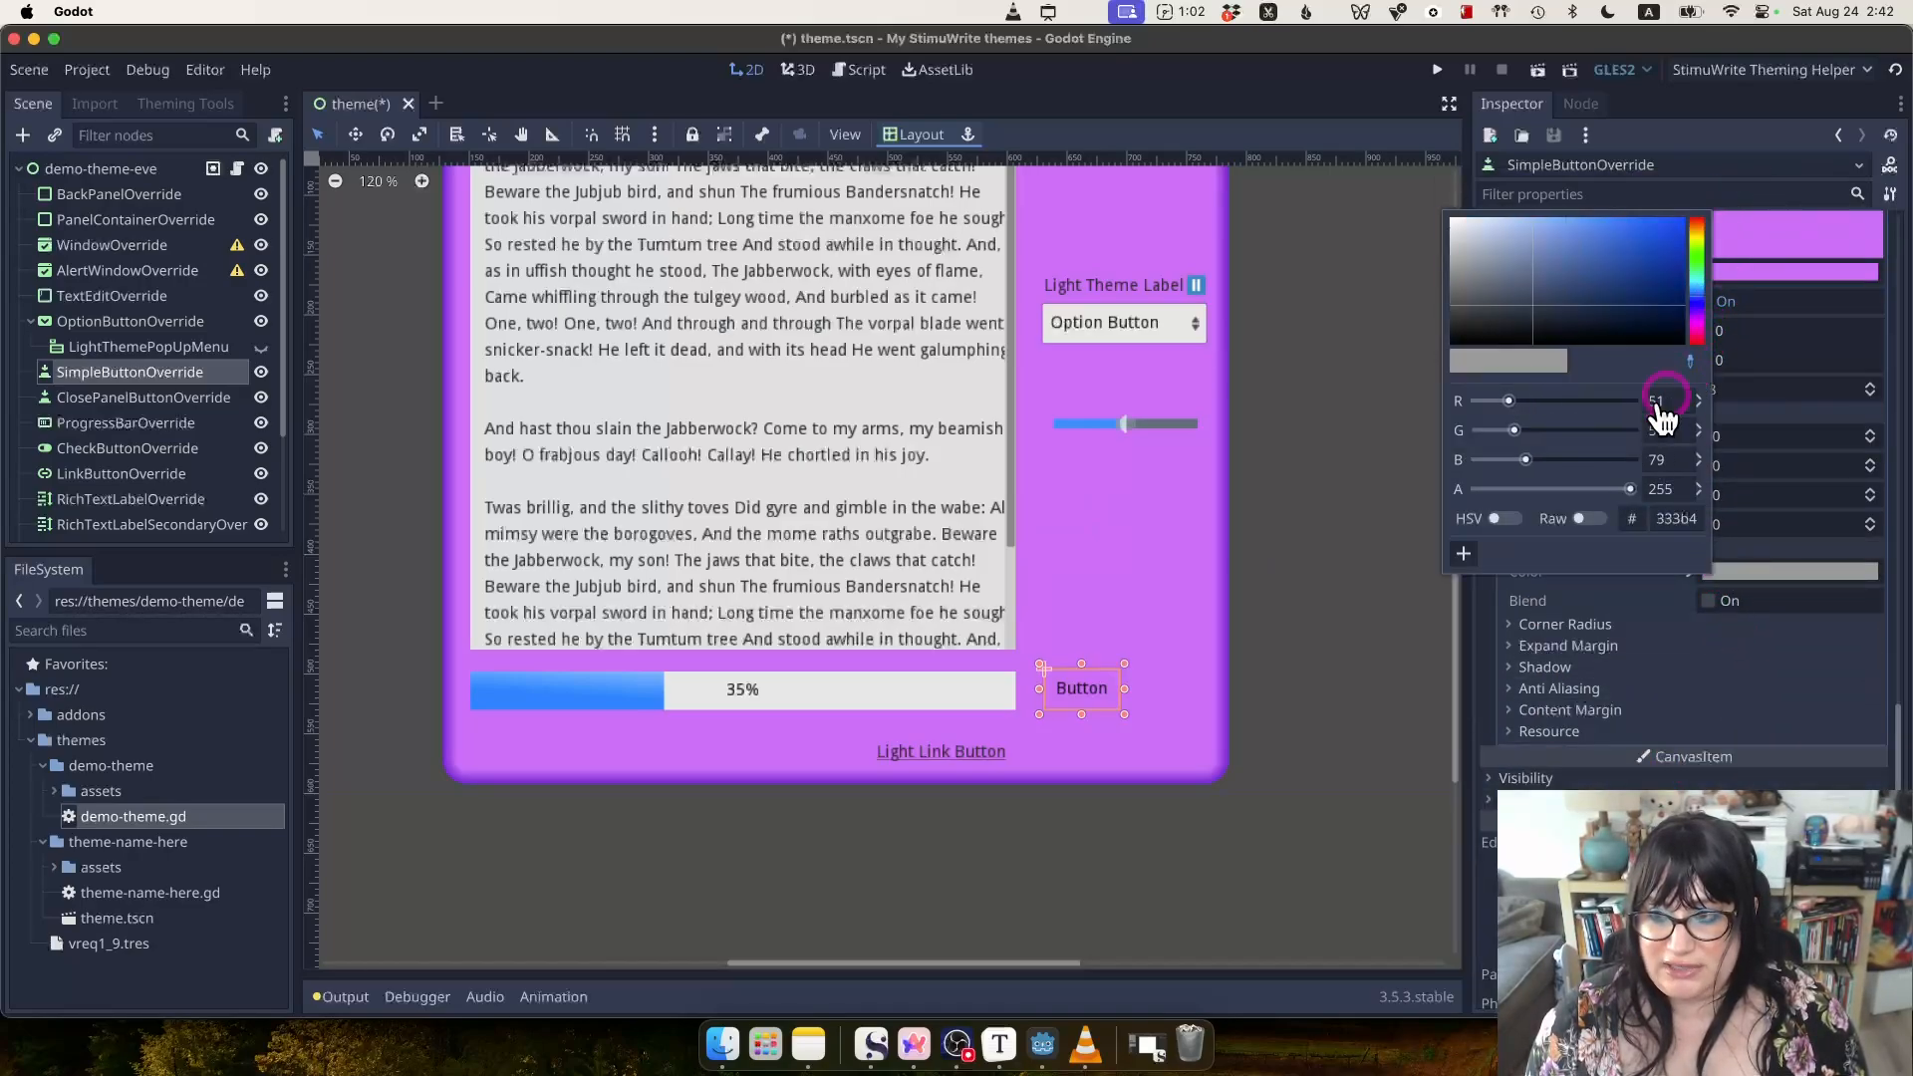
pyautogui.click(1230, 765)
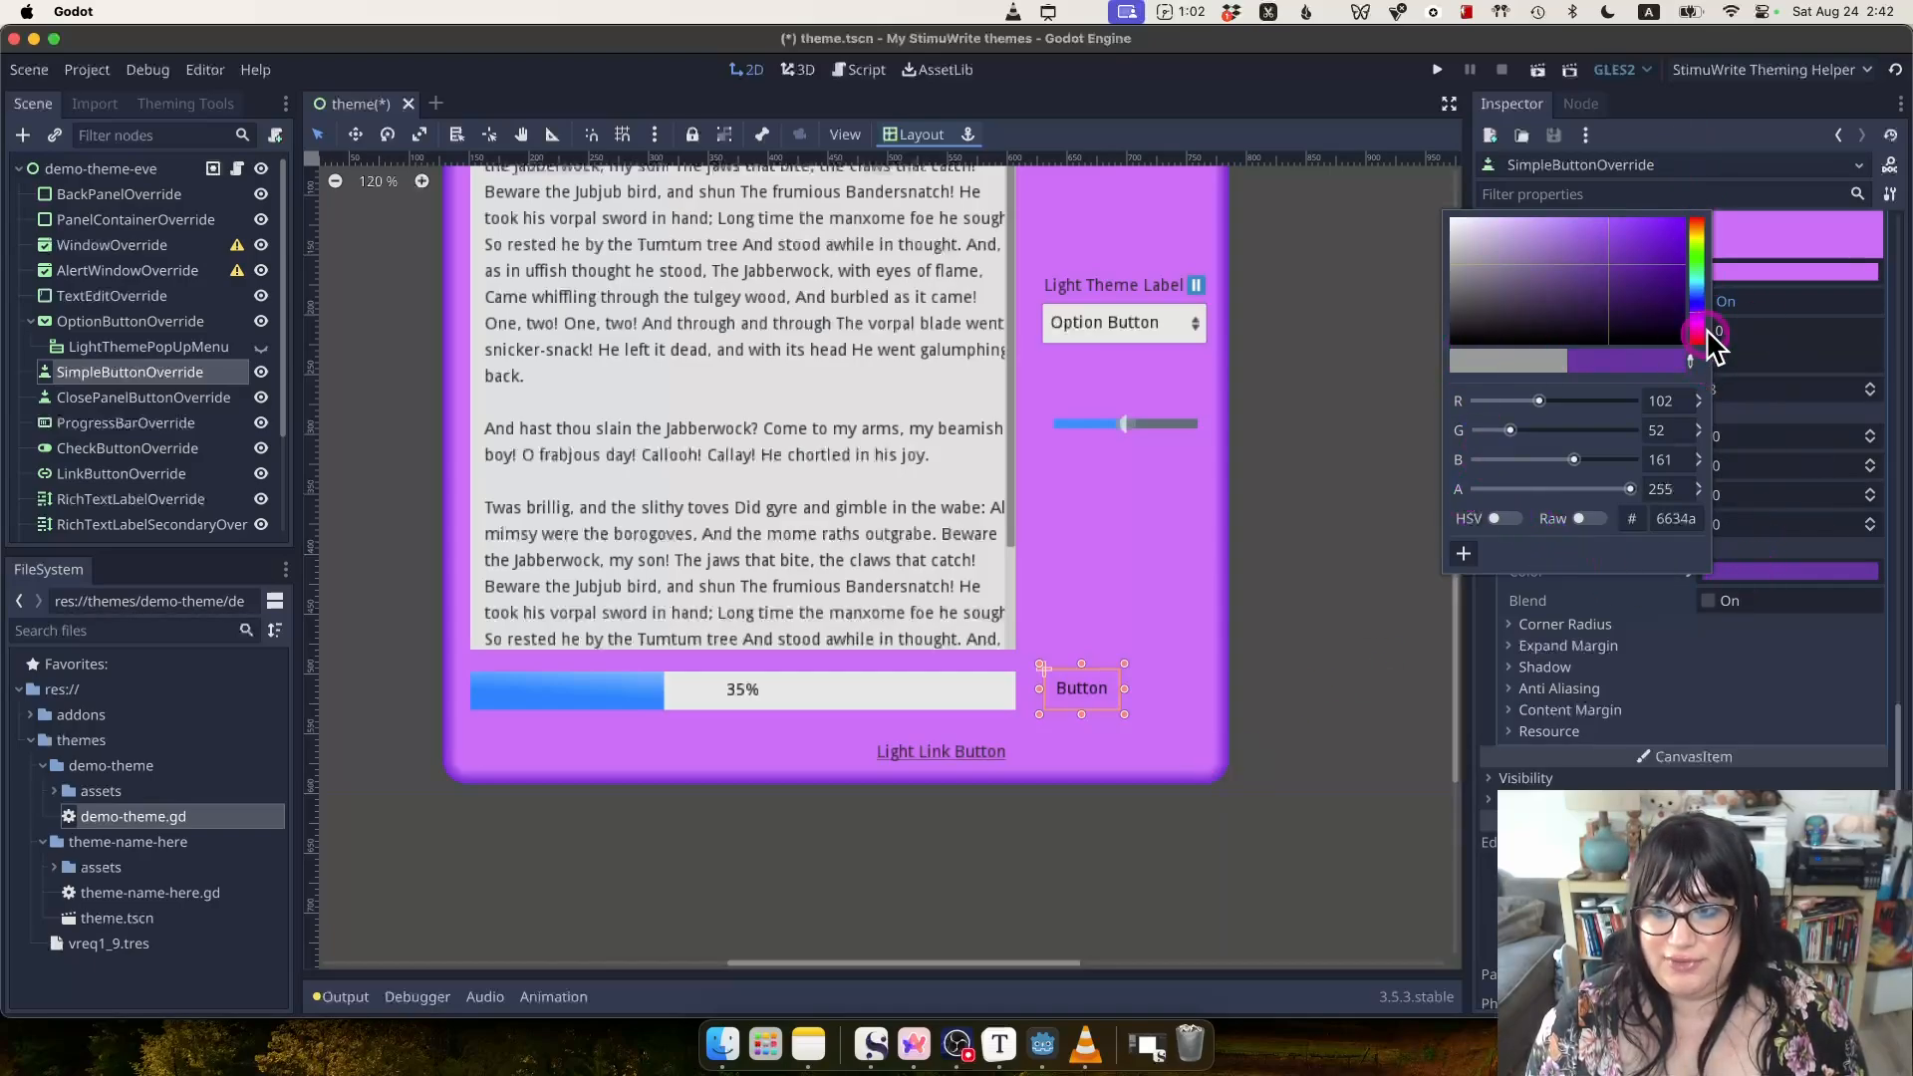
pyautogui.click(1693, 359)
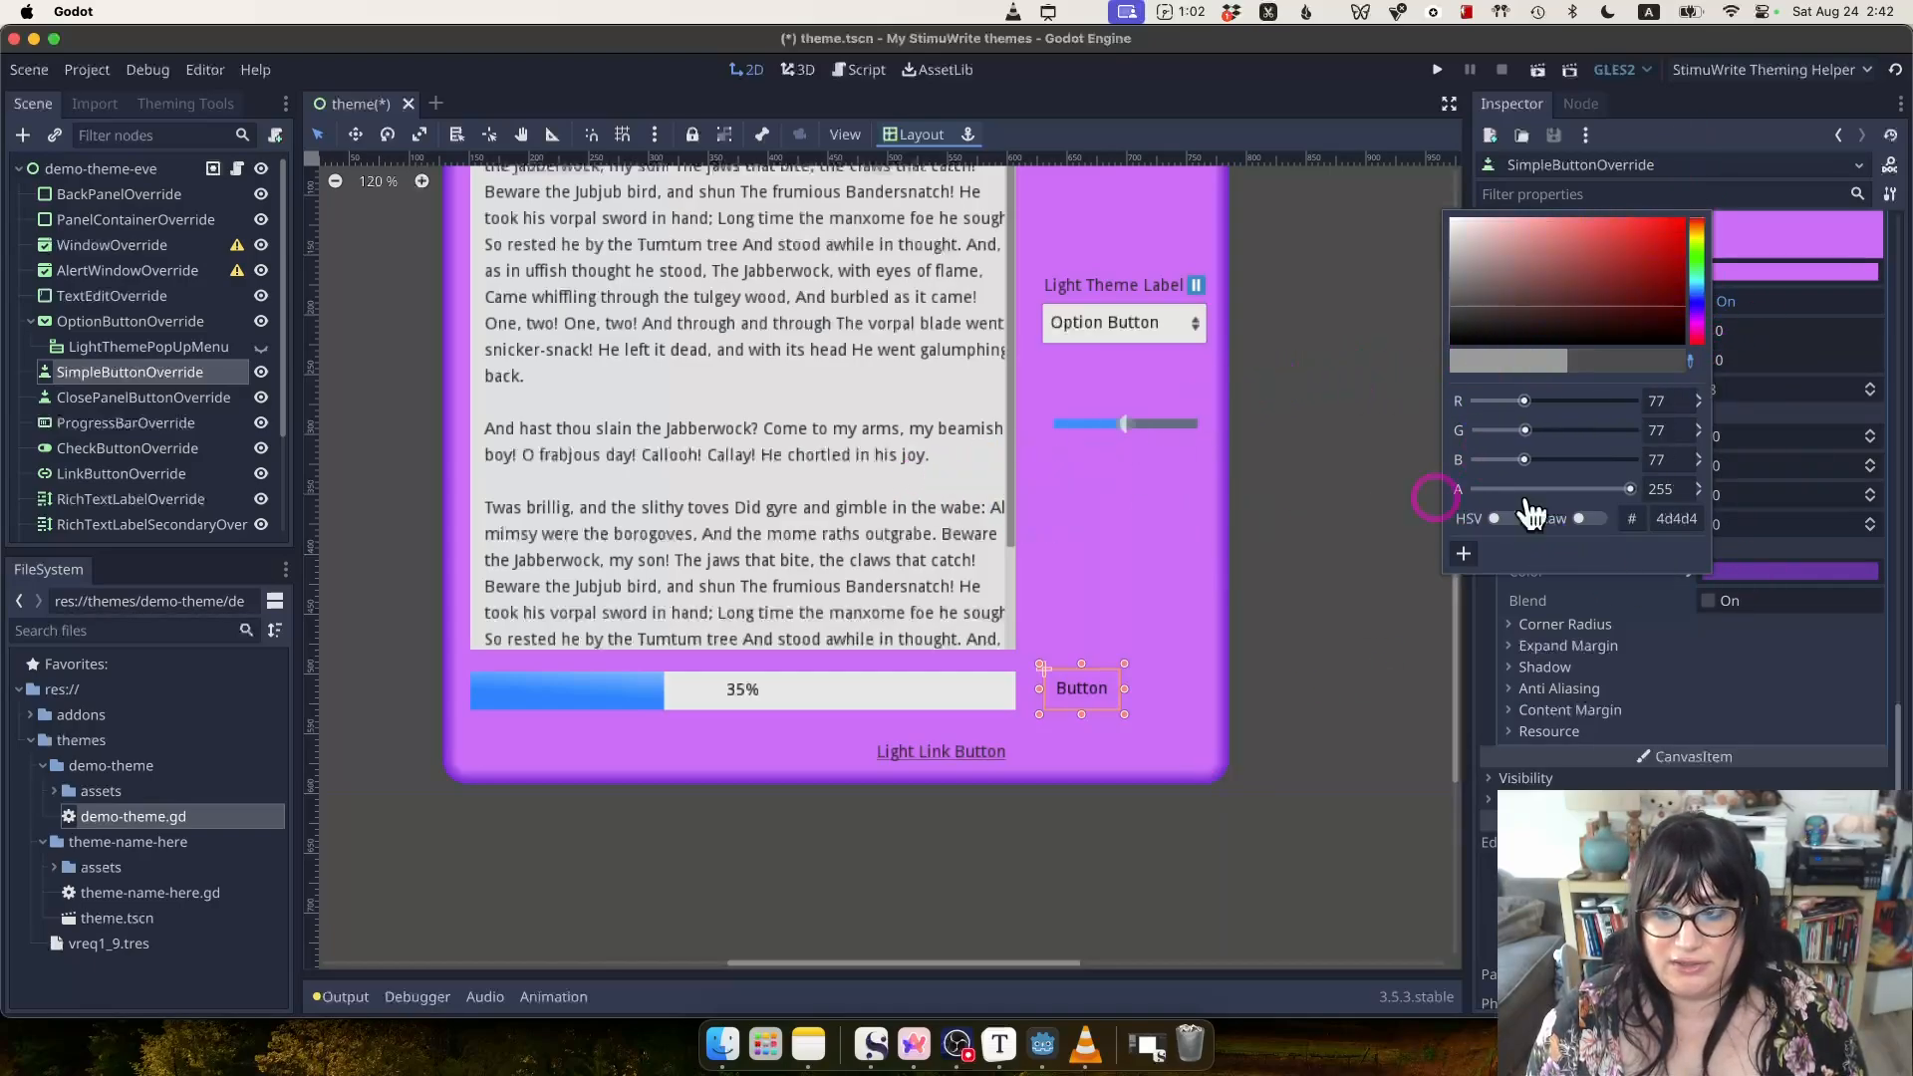
pyautogui.click(1844, 566)
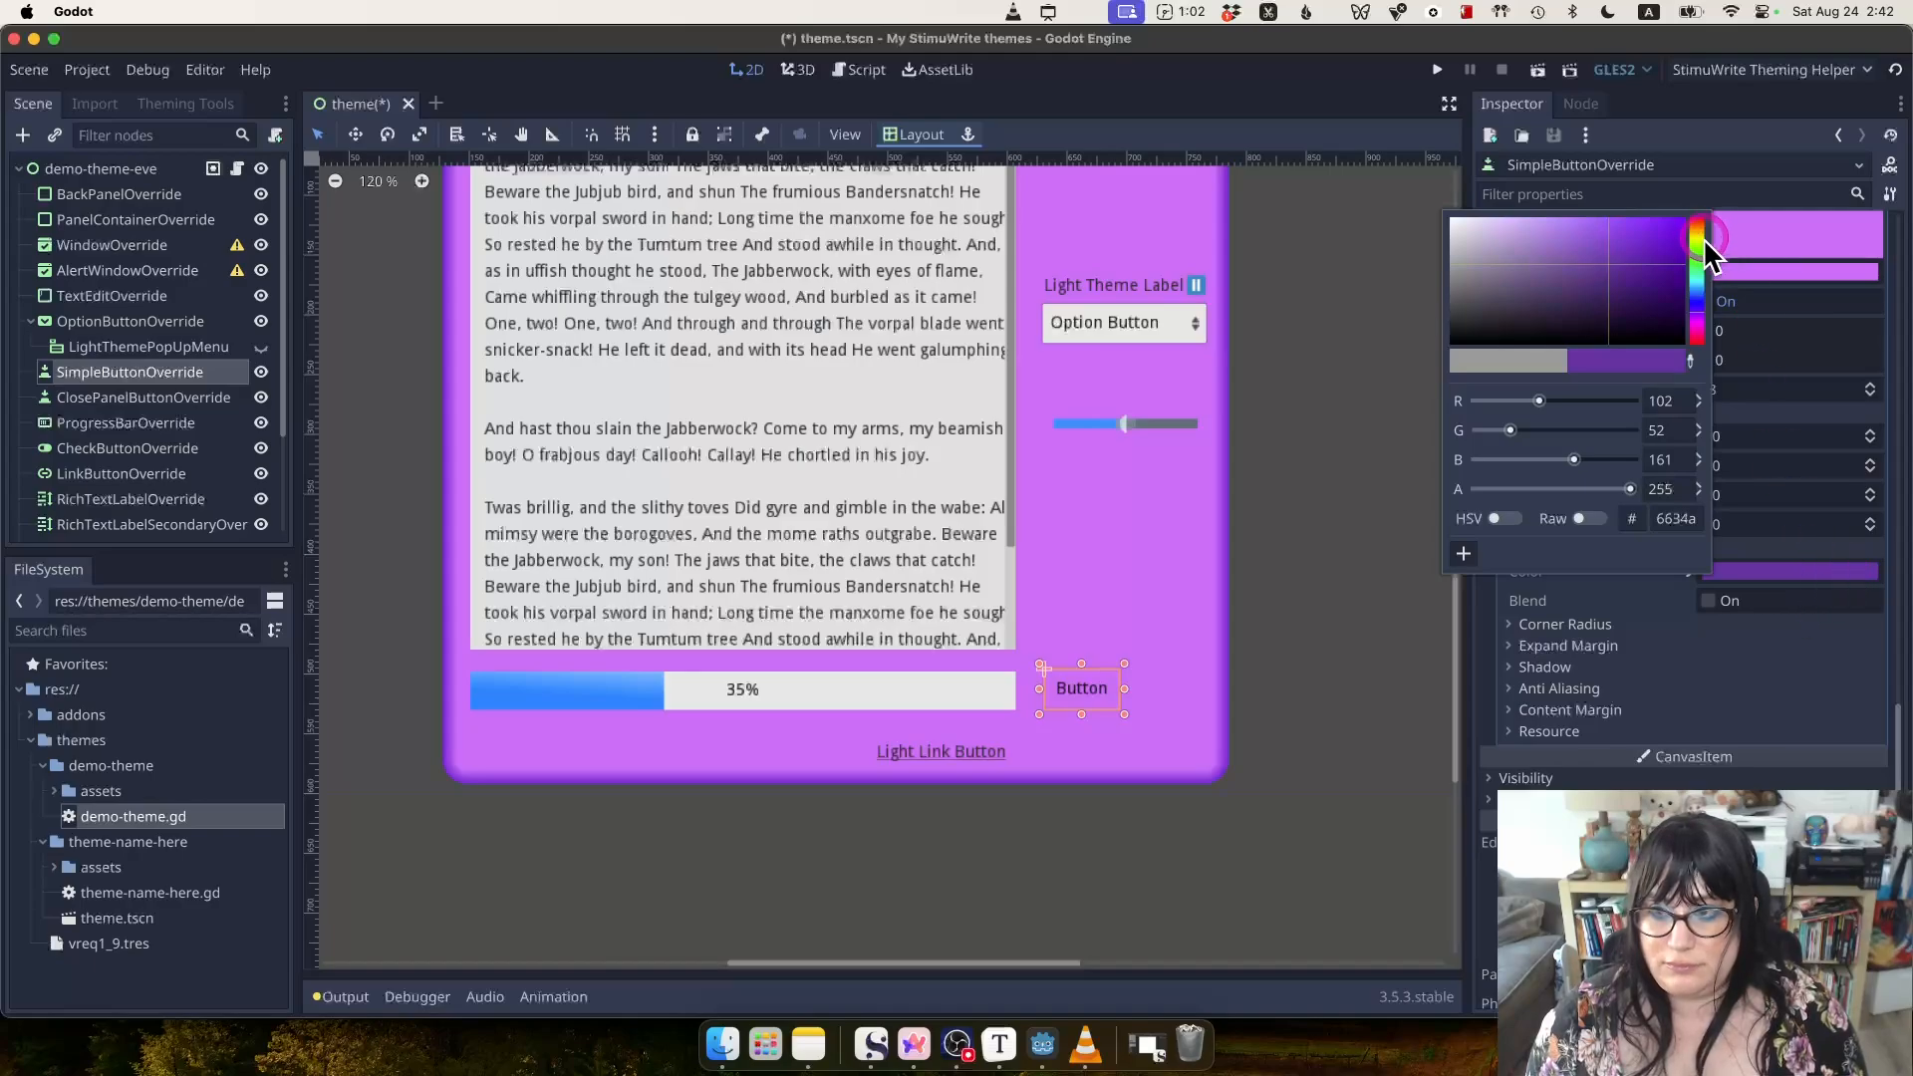
pyautogui.click(1767, 603)
pyautogui.click(1713, 596)
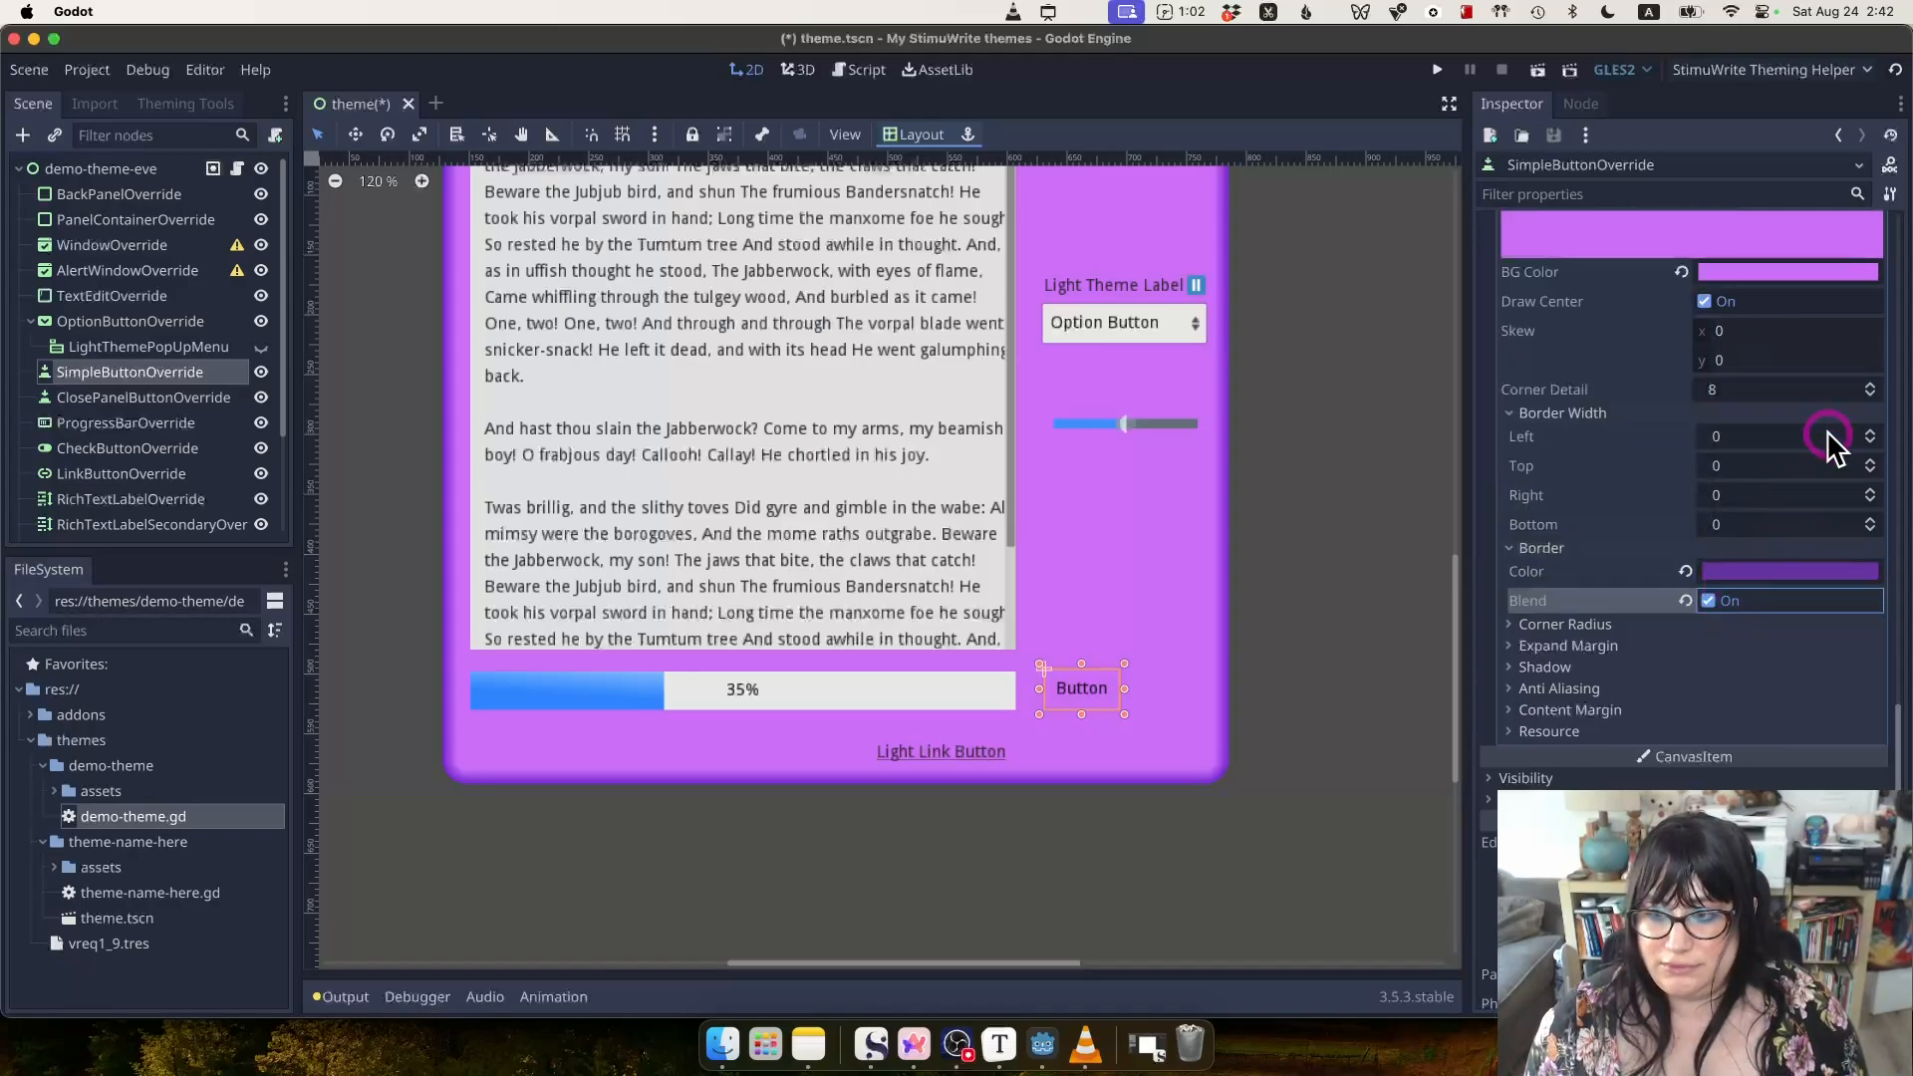
# Set the left, top, right and bottom border widths of the button's Normal style to 12.
pyautogui.click(1793, 438)
pyautogui.write('12')
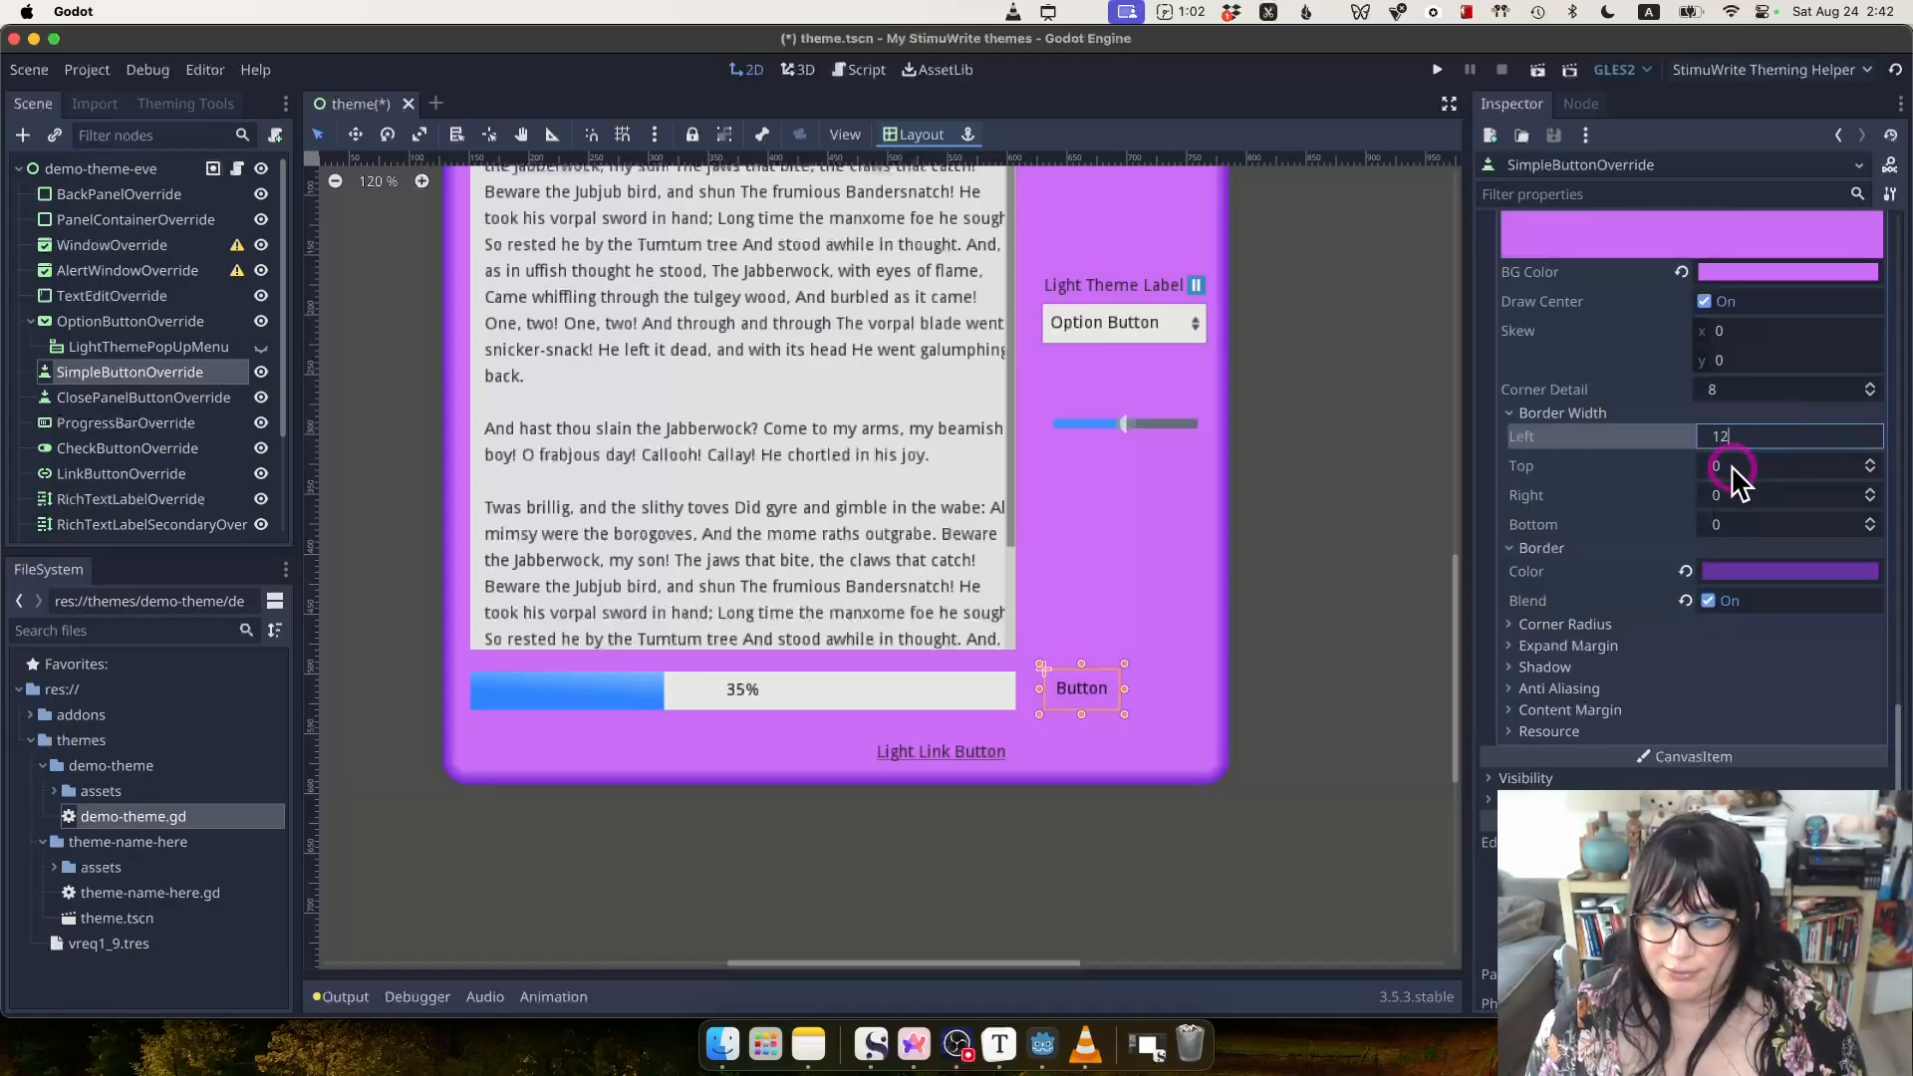
pyautogui.click(1730, 465)
pyautogui.write('12')
pyautogui.click(1750, 497)
pyautogui.write('12')
pyautogui.click(1755, 524)
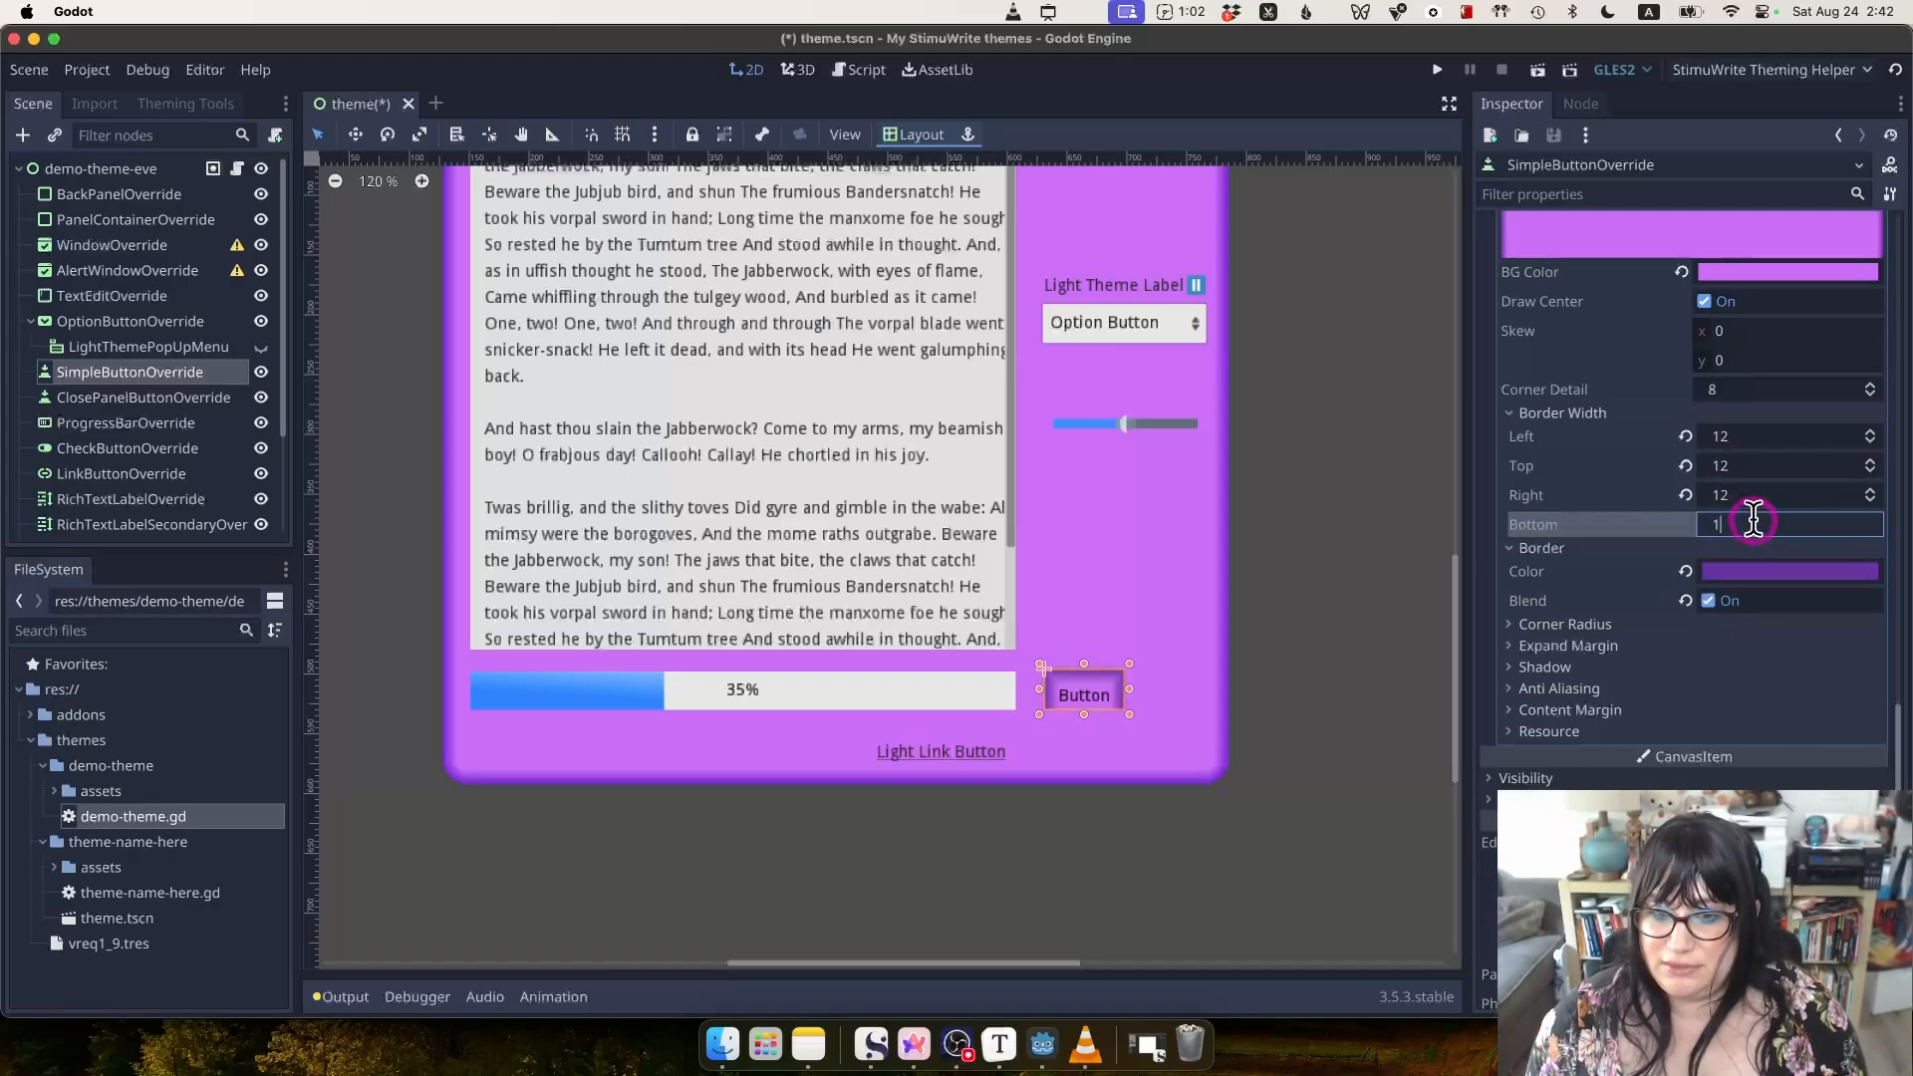
pyautogui.write('12')
# Set the left, top, right and bottom border widths of the button's Normal style to 8.
pyautogui.click(1748, 413)
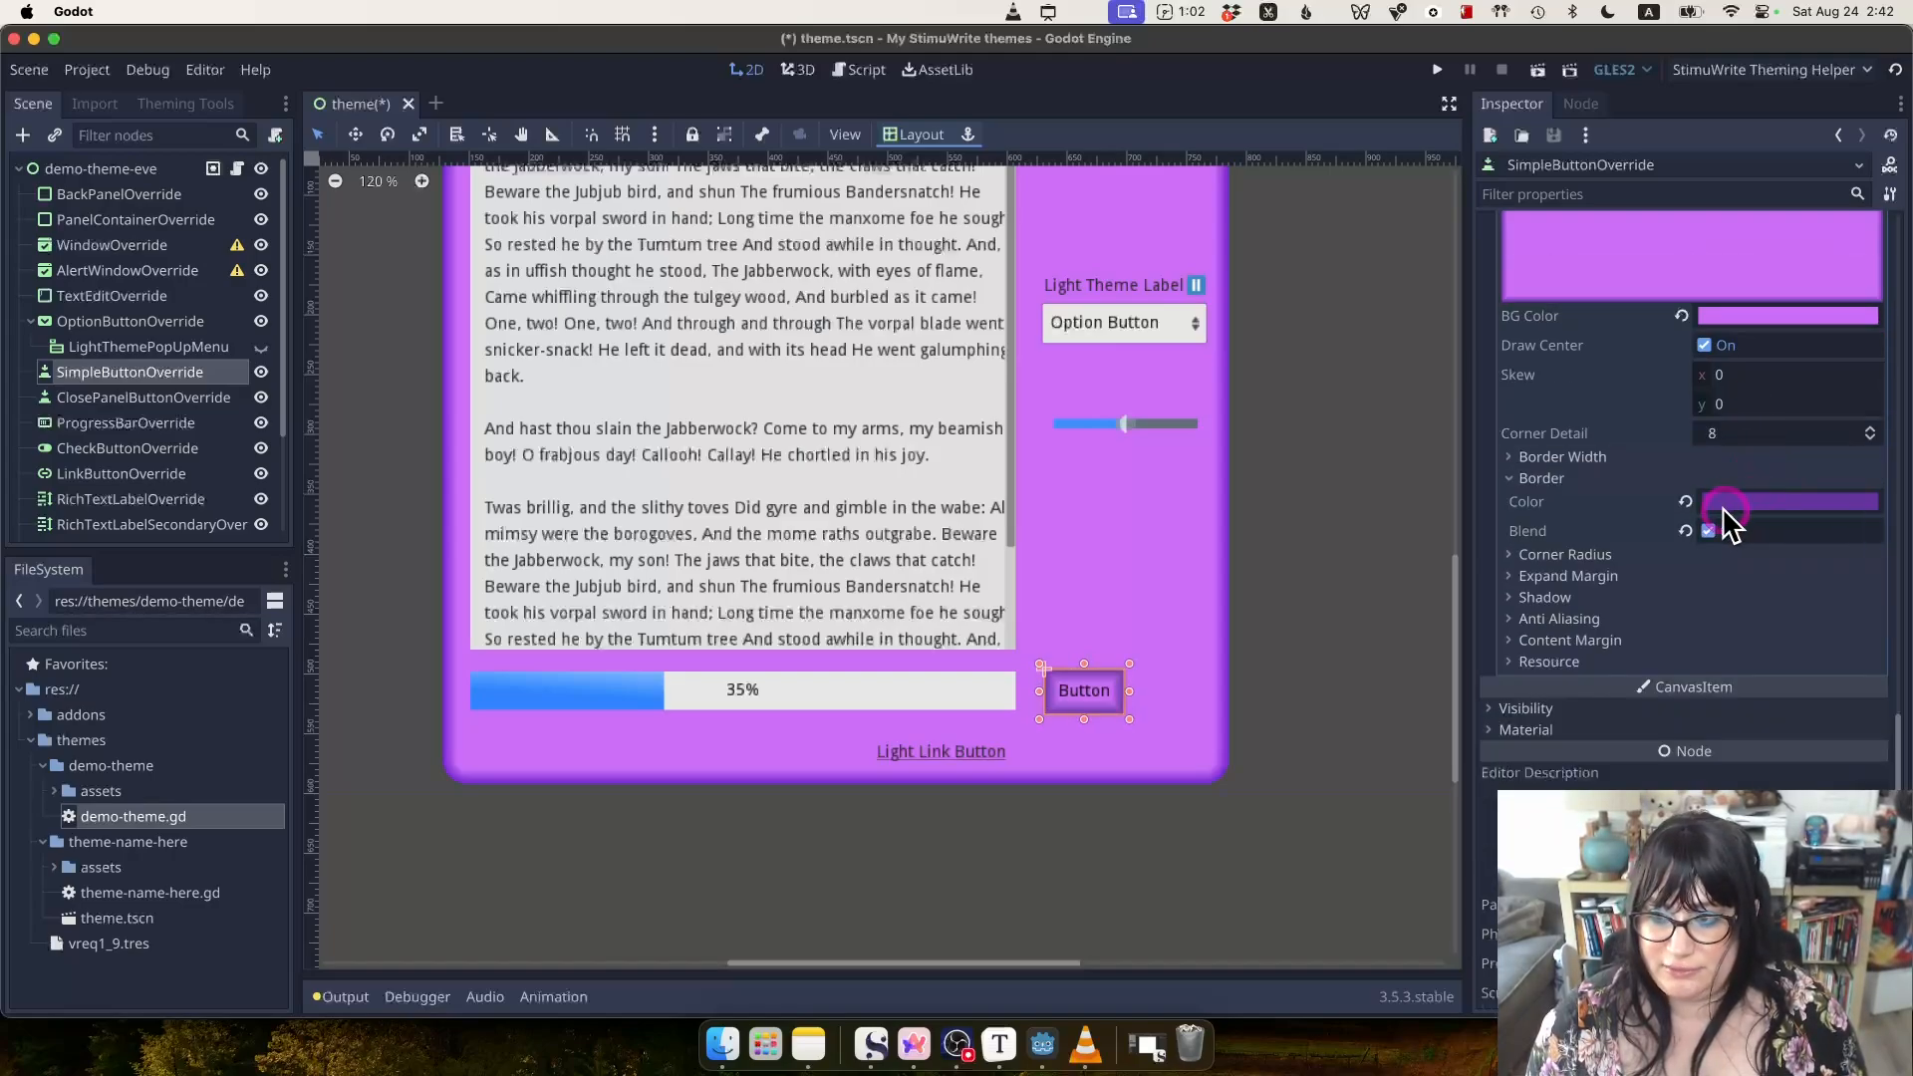
pyautogui.click(1588, 478)
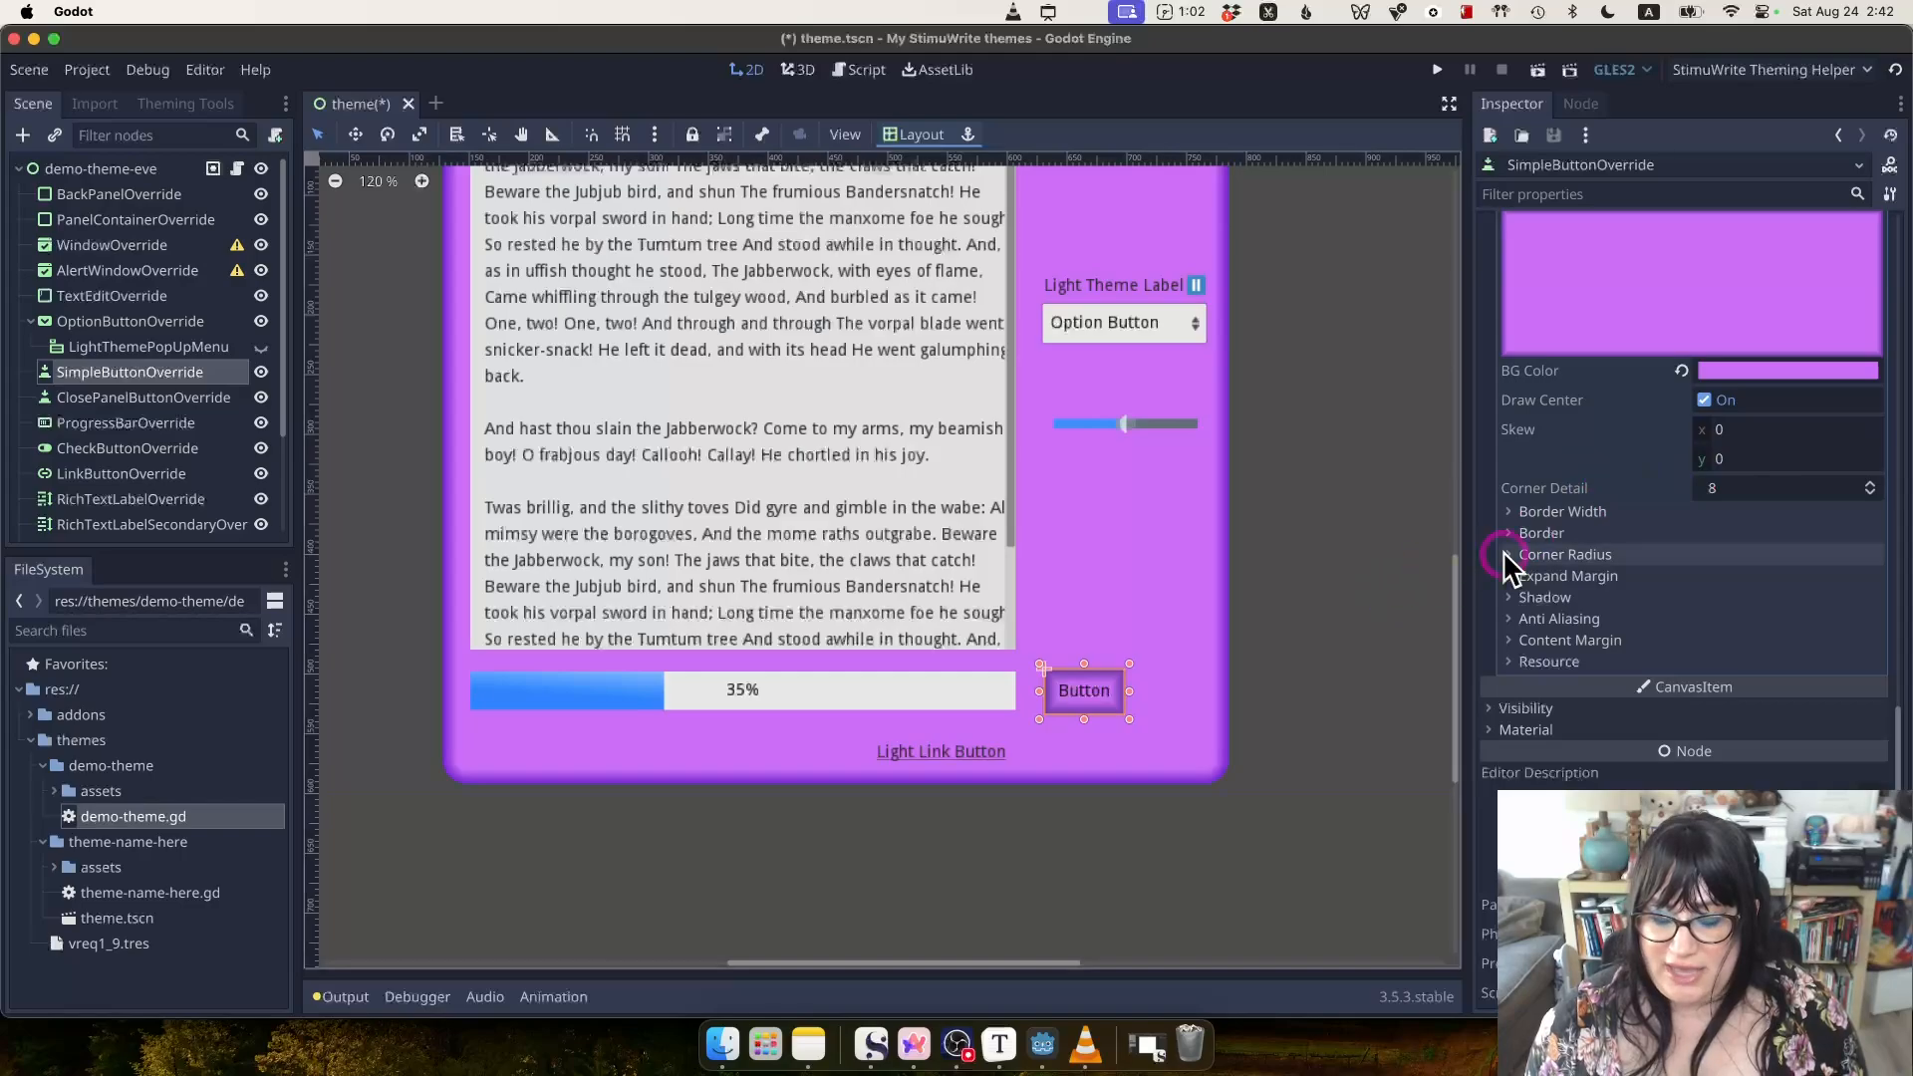
pyautogui.click(1587, 511)
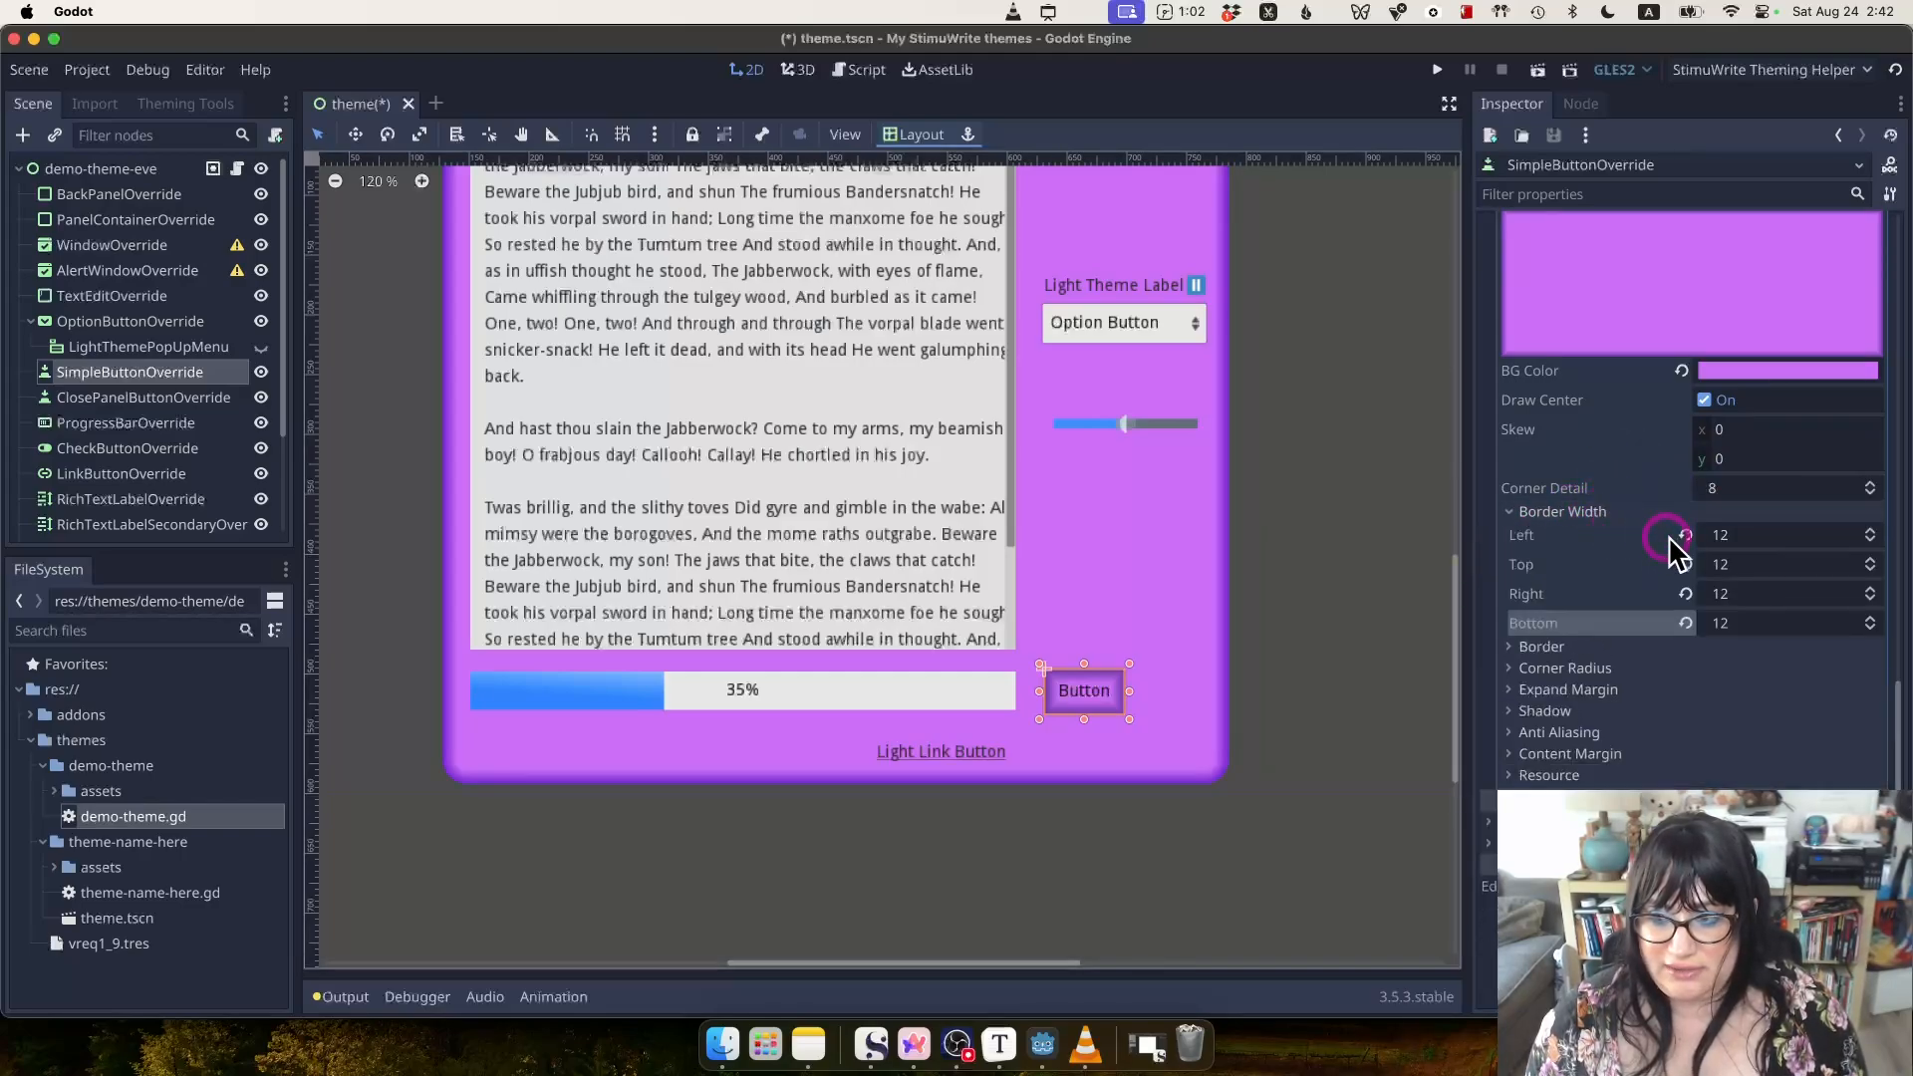
pyautogui.click(1730, 535)
pyautogui.write('8')
pyautogui.click(1720, 565)
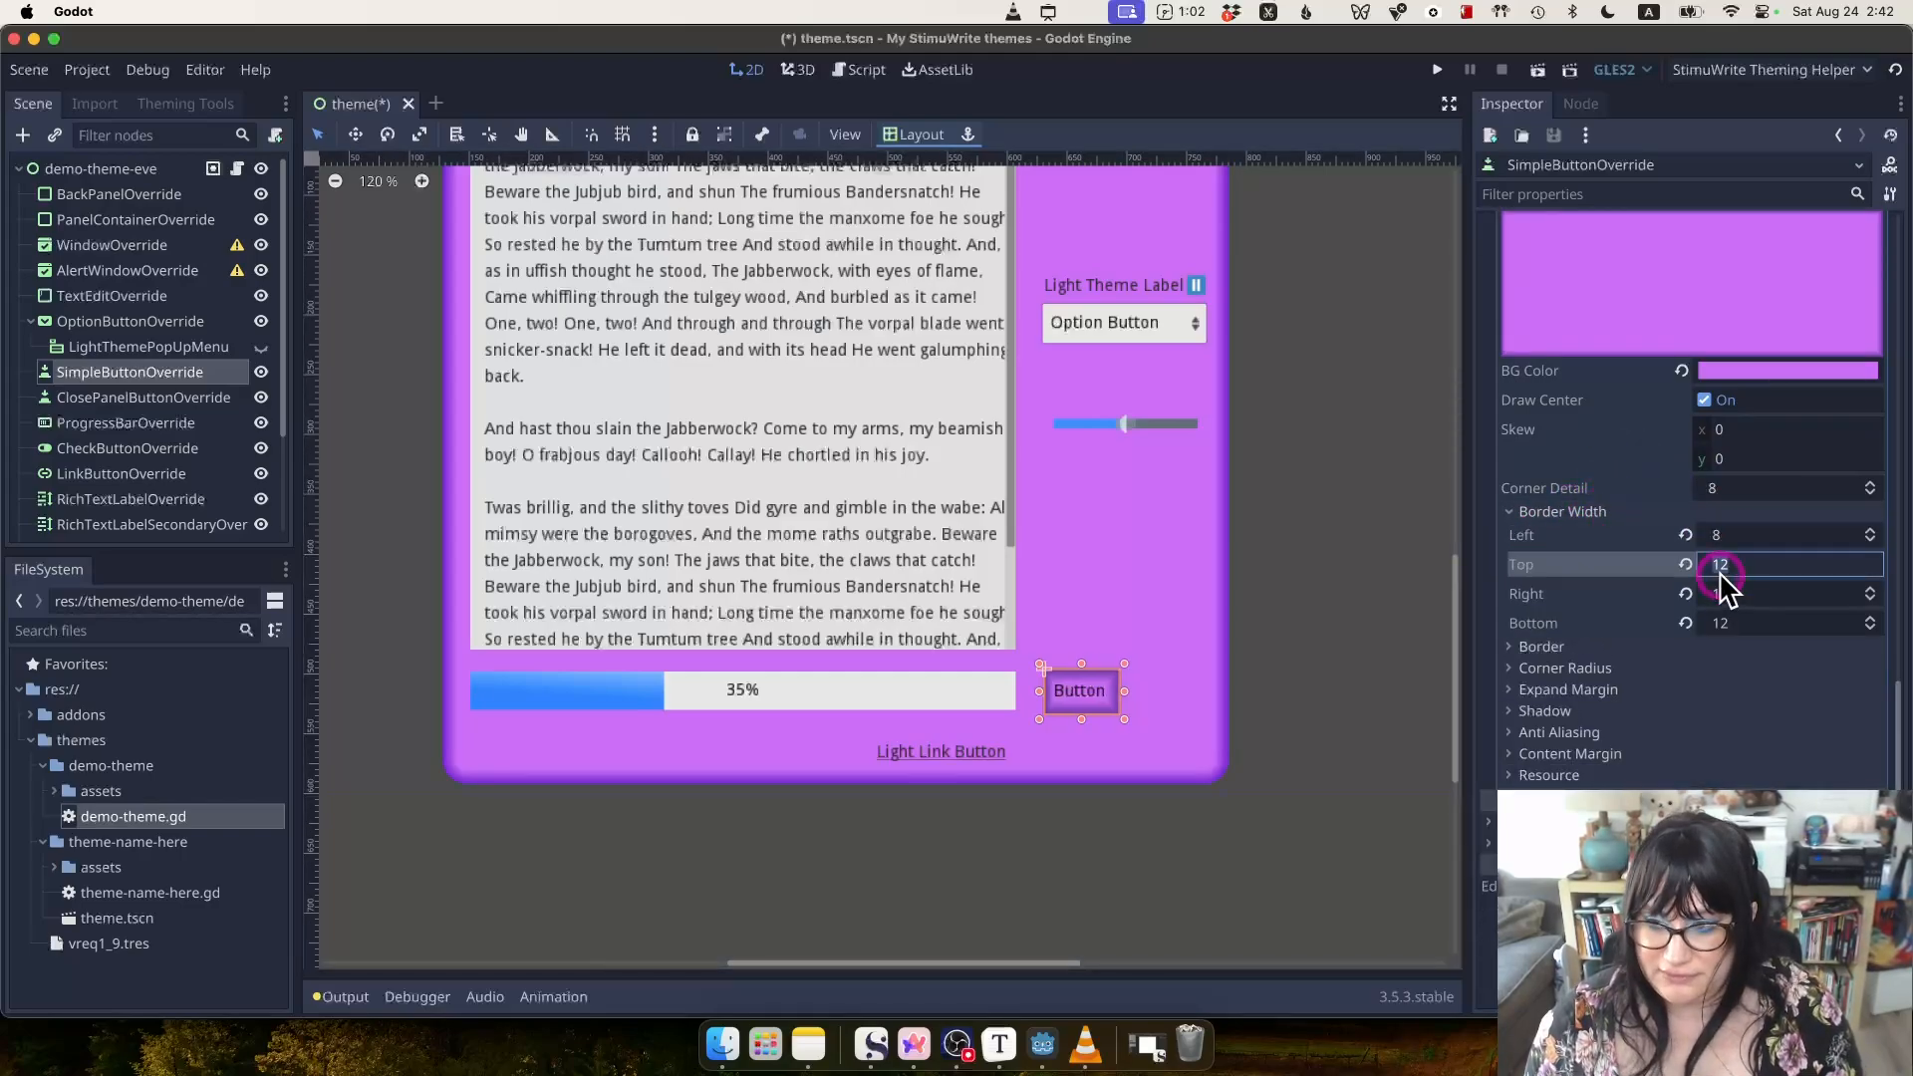
pyautogui.write('8')
pyautogui.click(1727, 594)
pyautogui.write('8')
pyautogui.click(1733, 623)
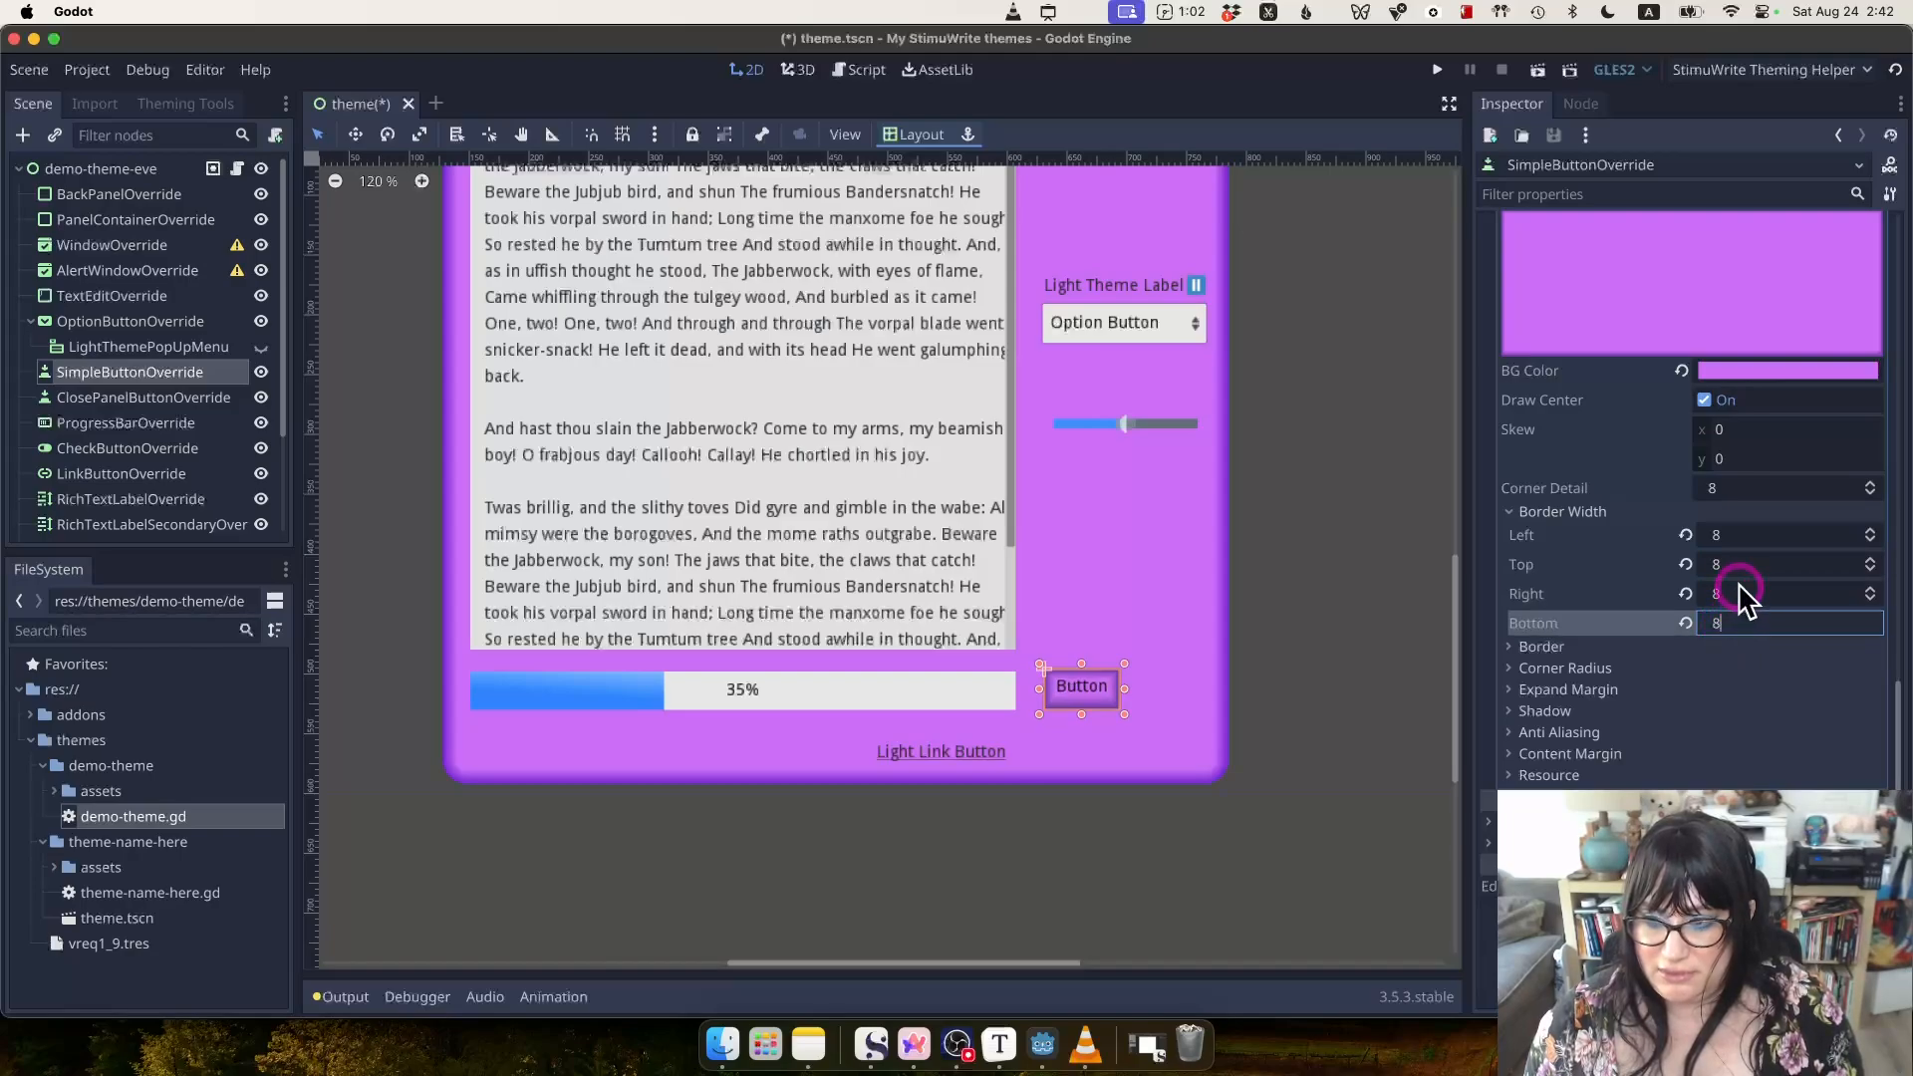
# Increase only the bottom border width of the button's Normal style to 12.
pyautogui.click(1739, 590)
pyautogui.click(1730, 615)
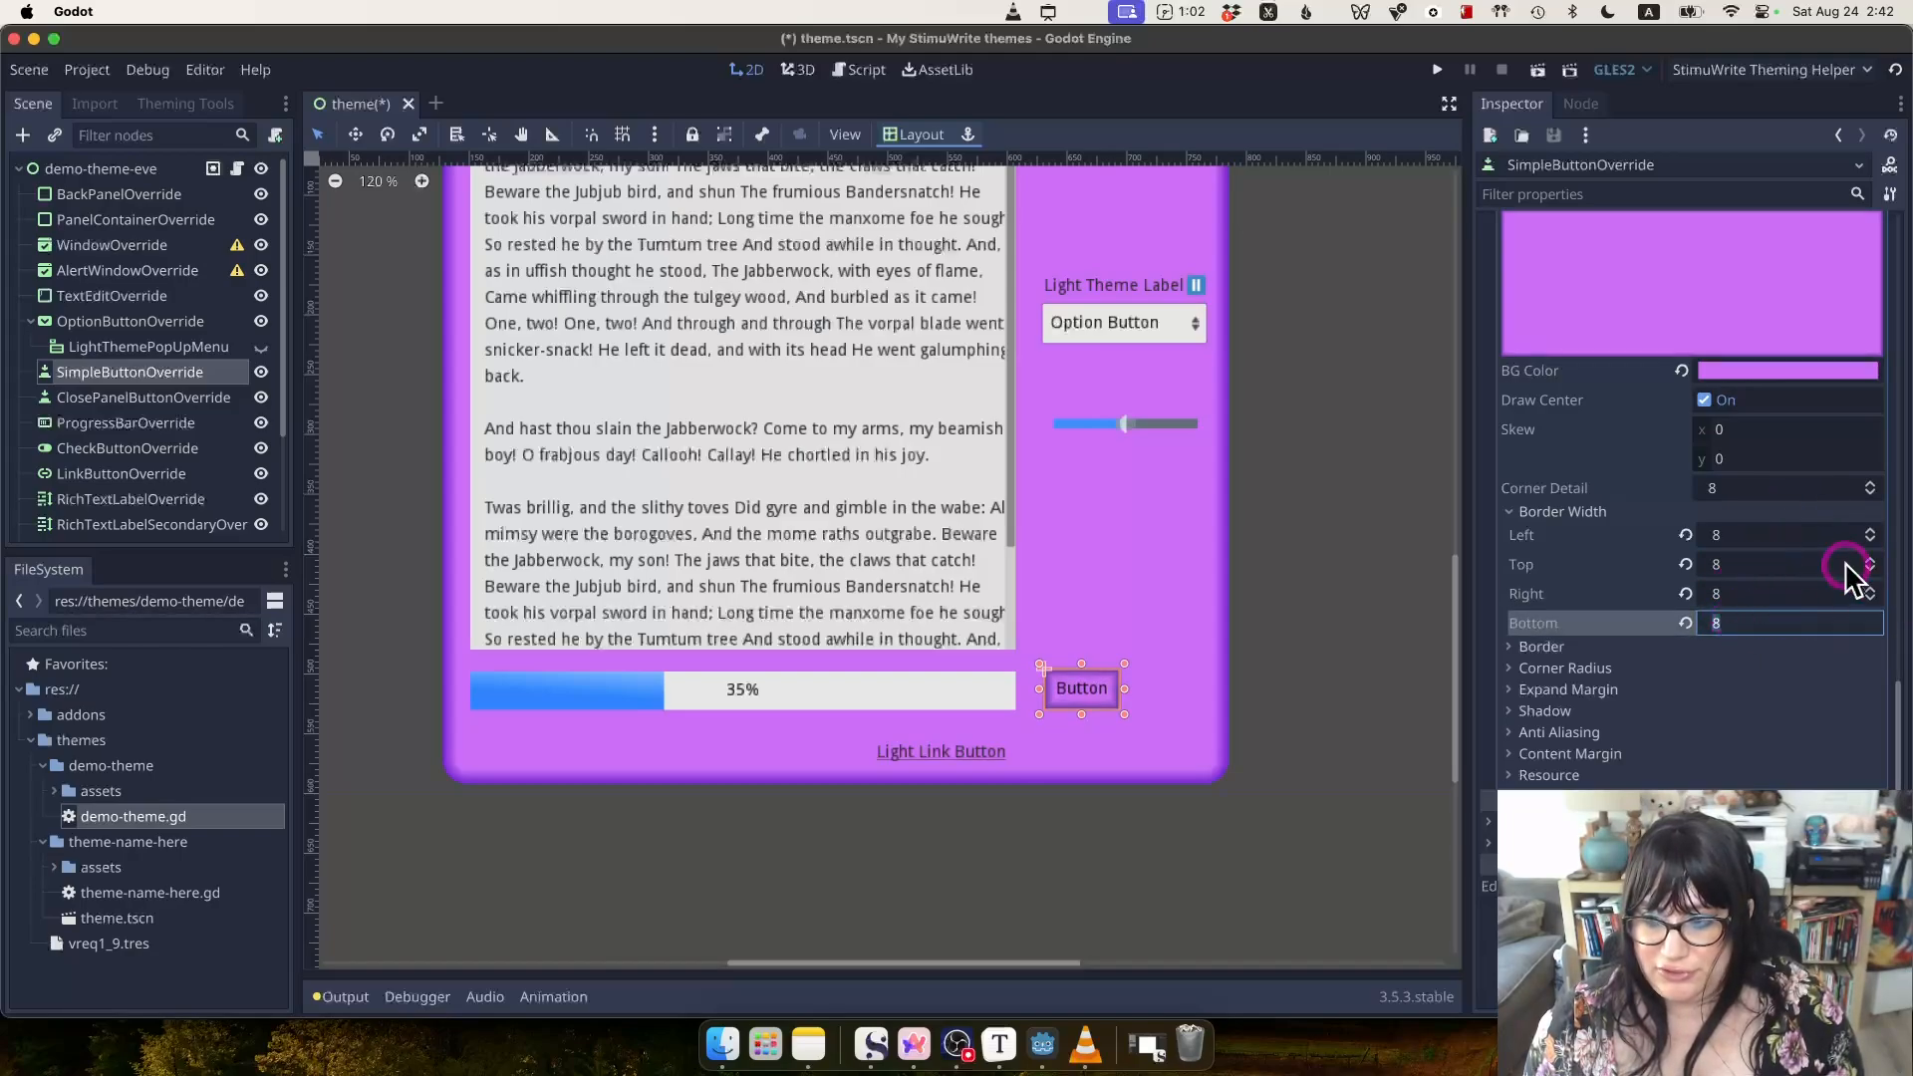
pyautogui.click(1818, 595)
pyautogui.click(1843, 622)
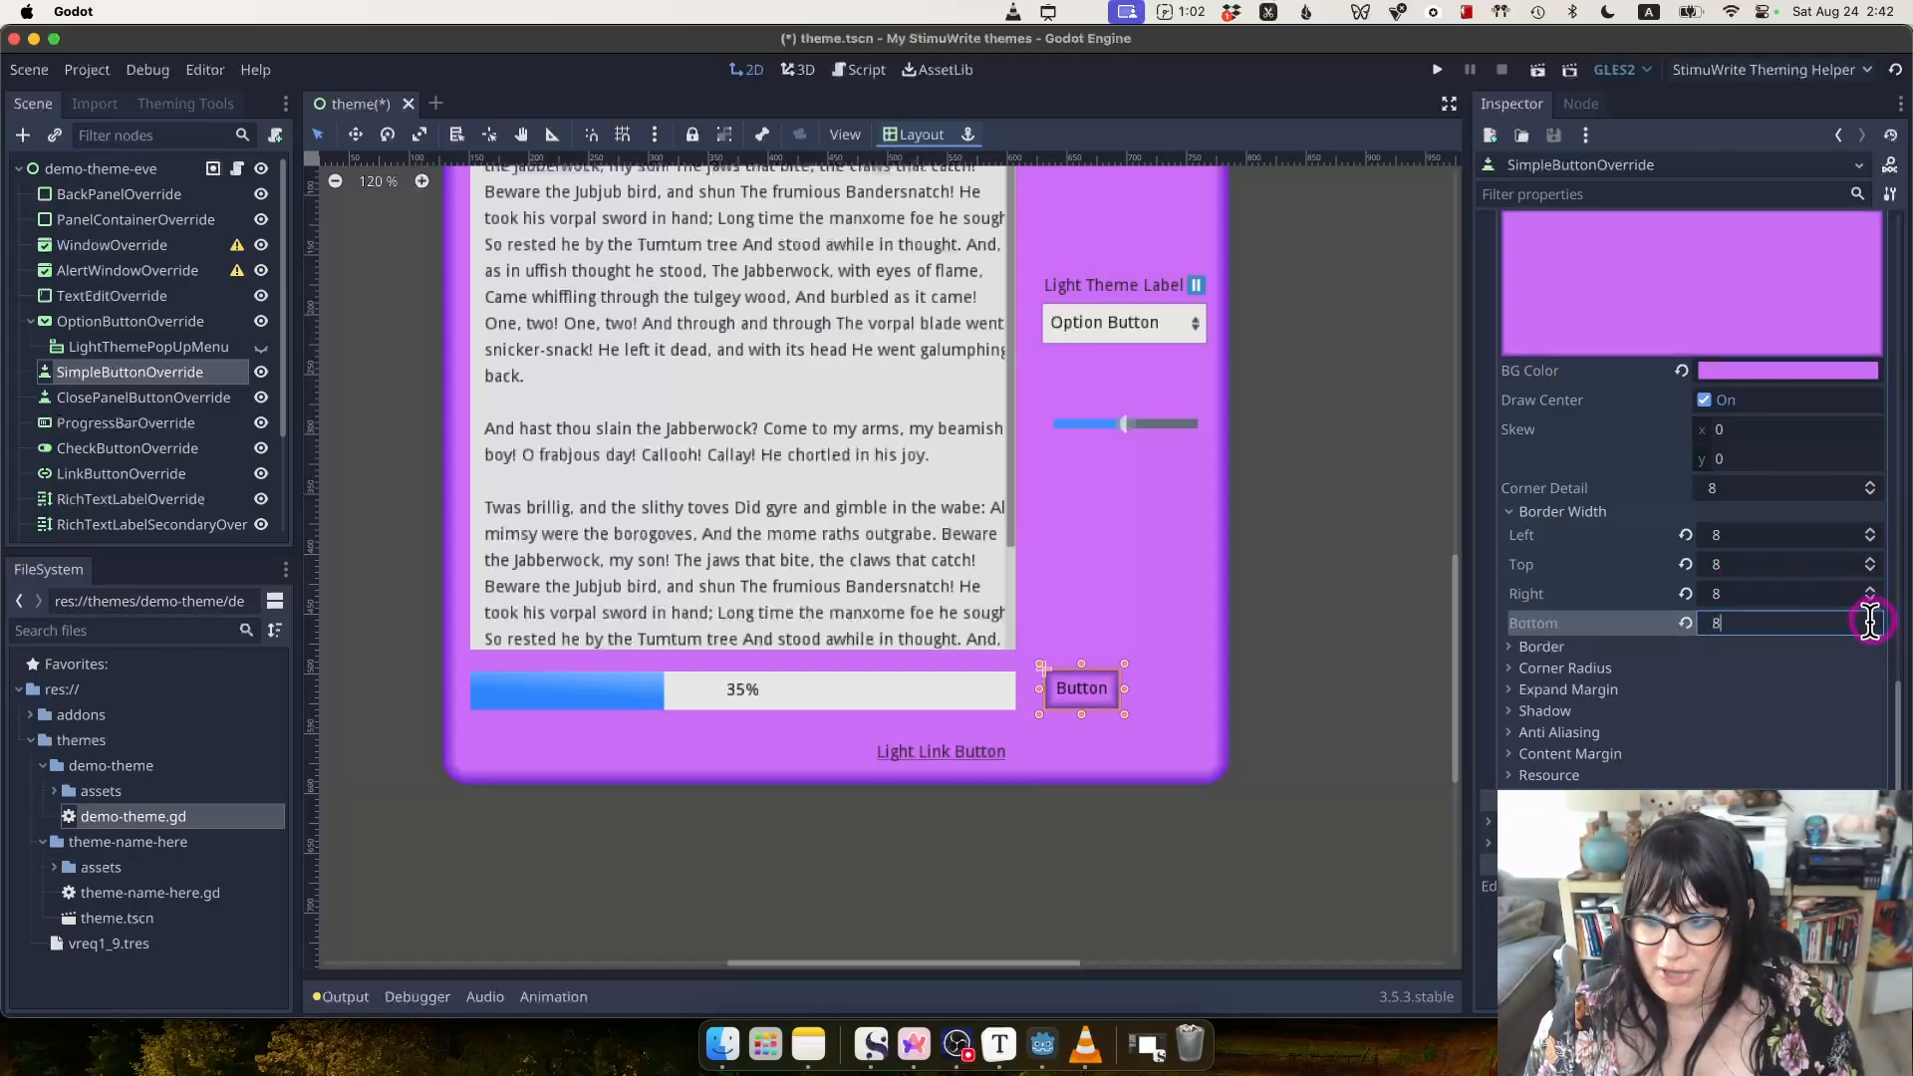
pyautogui.click(1870, 625)
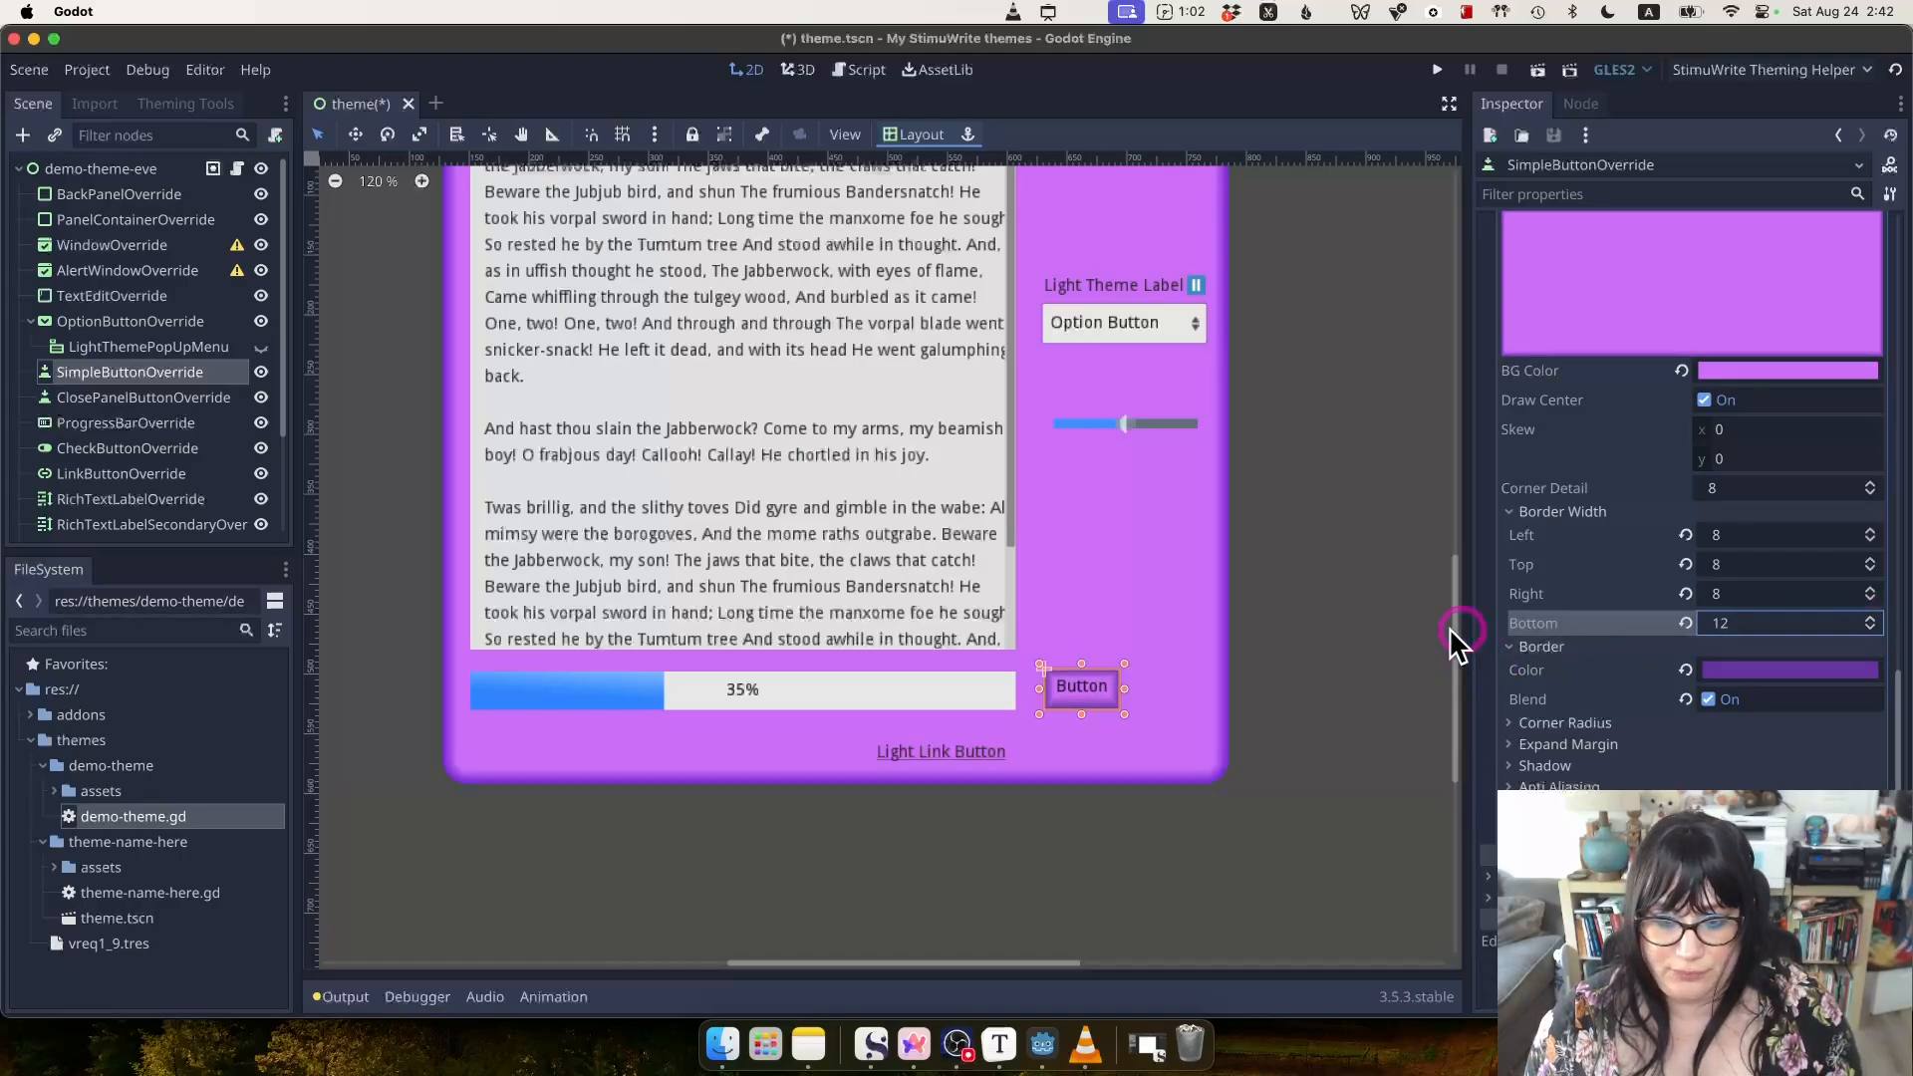
pyautogui.click(1297, 626)
pyautogui.scroll(-1, 1674, 618)
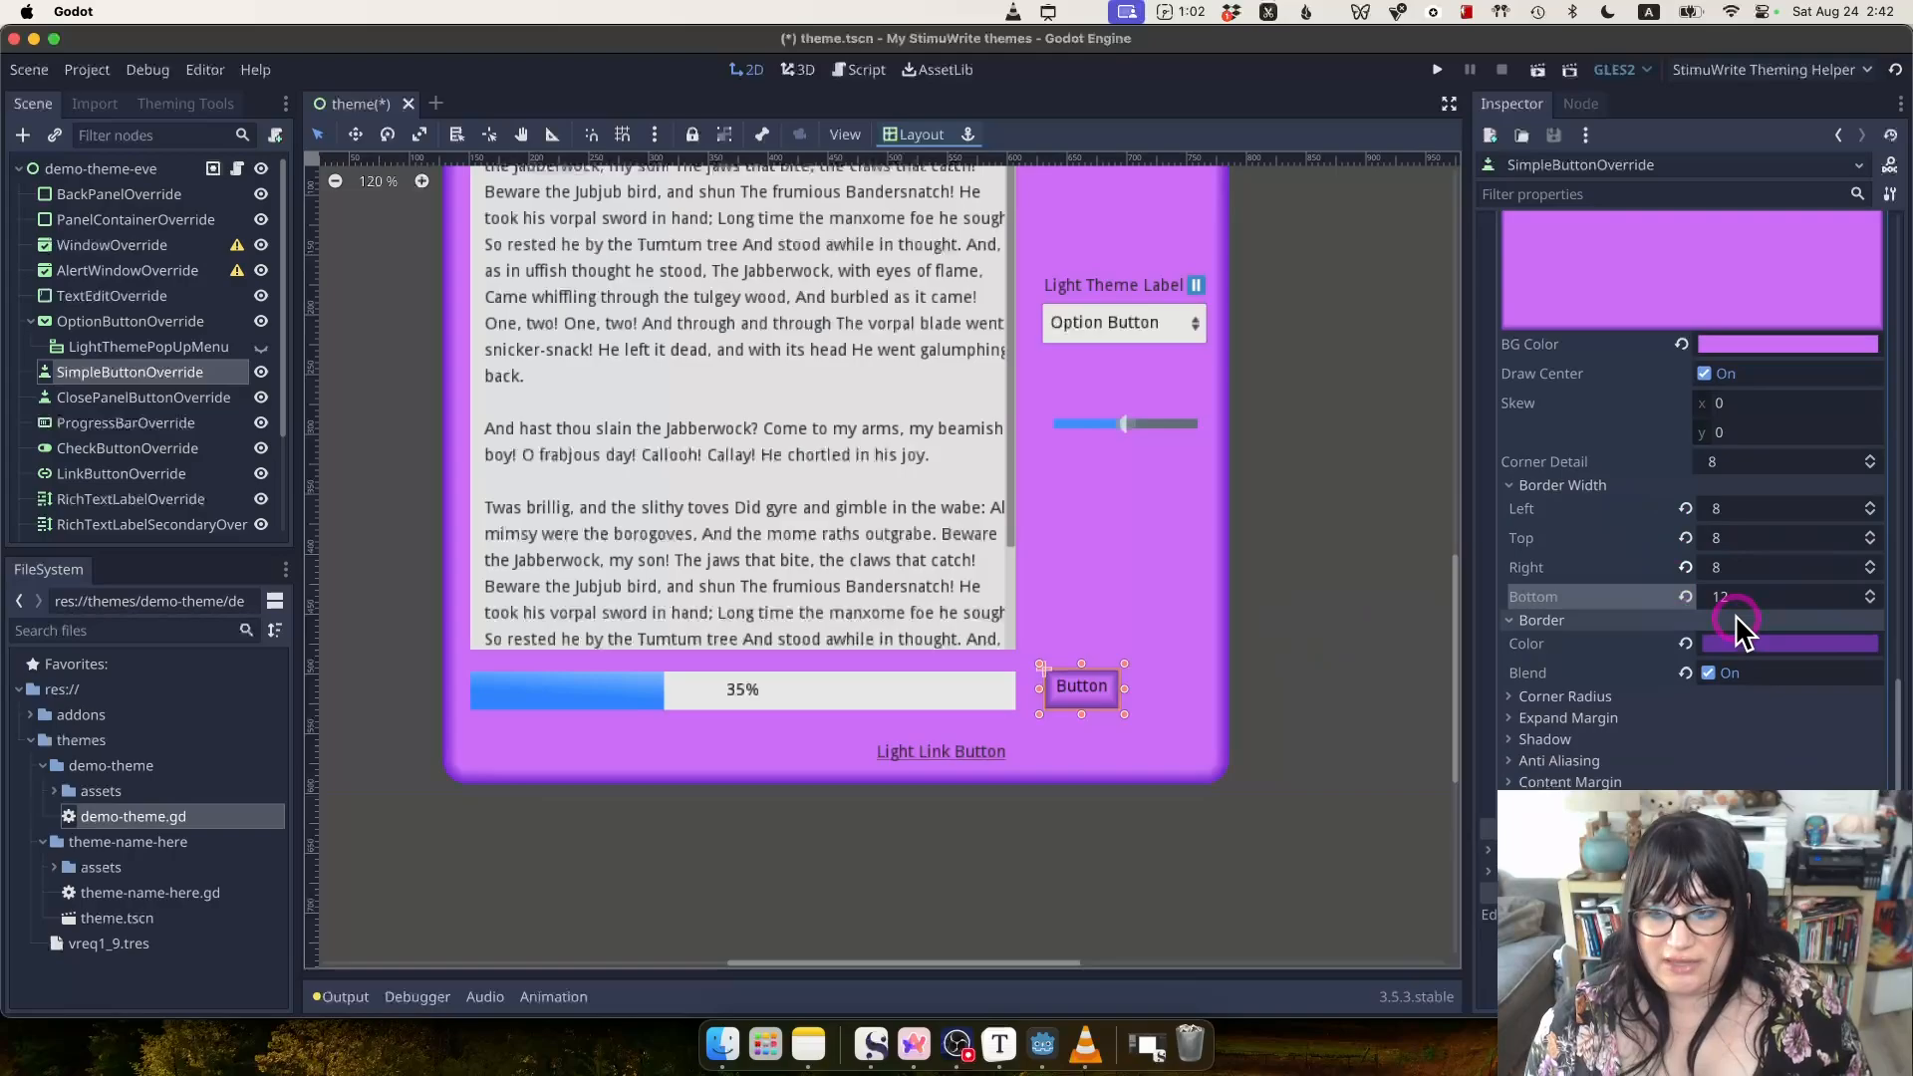
pyautogui.scroll(-1, 1624, 642)
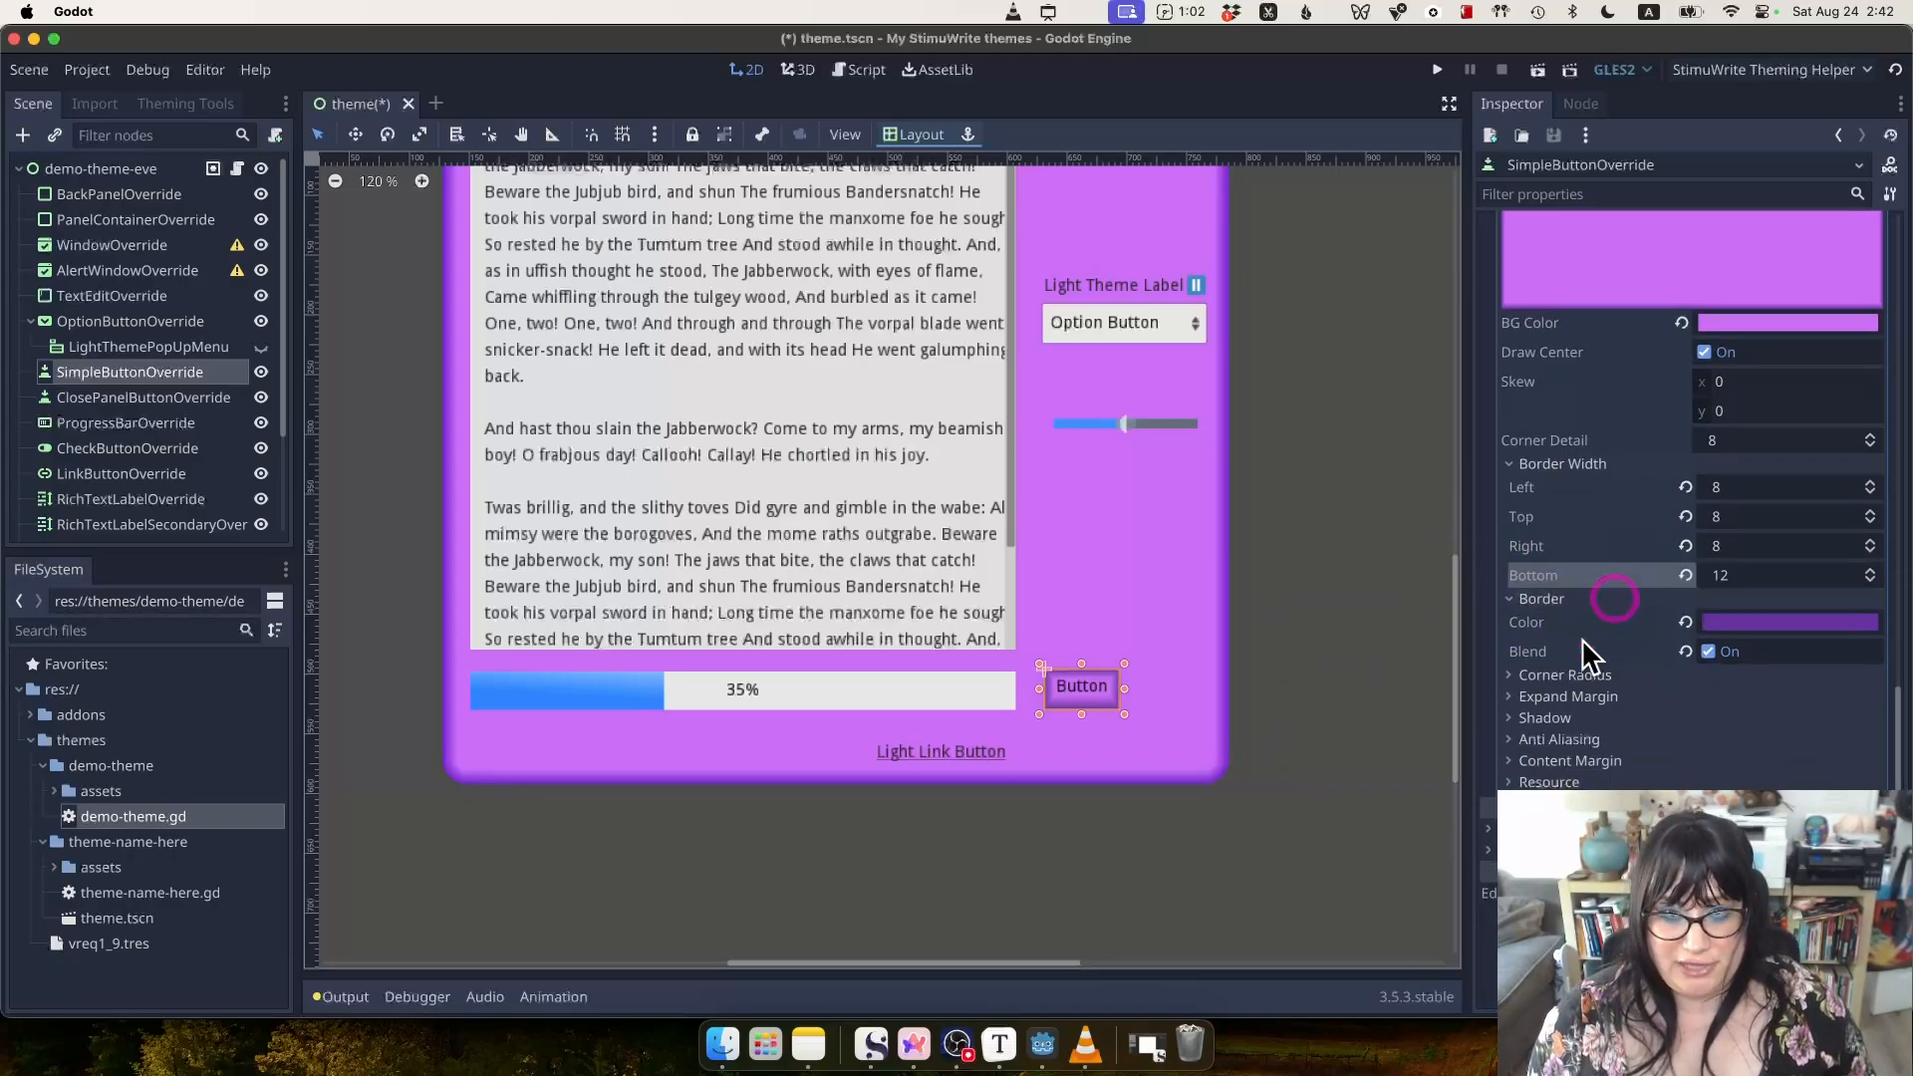
# Set the left and right expand margins of the button's Normal style to 3.
pyautogui.click(1561, 701)
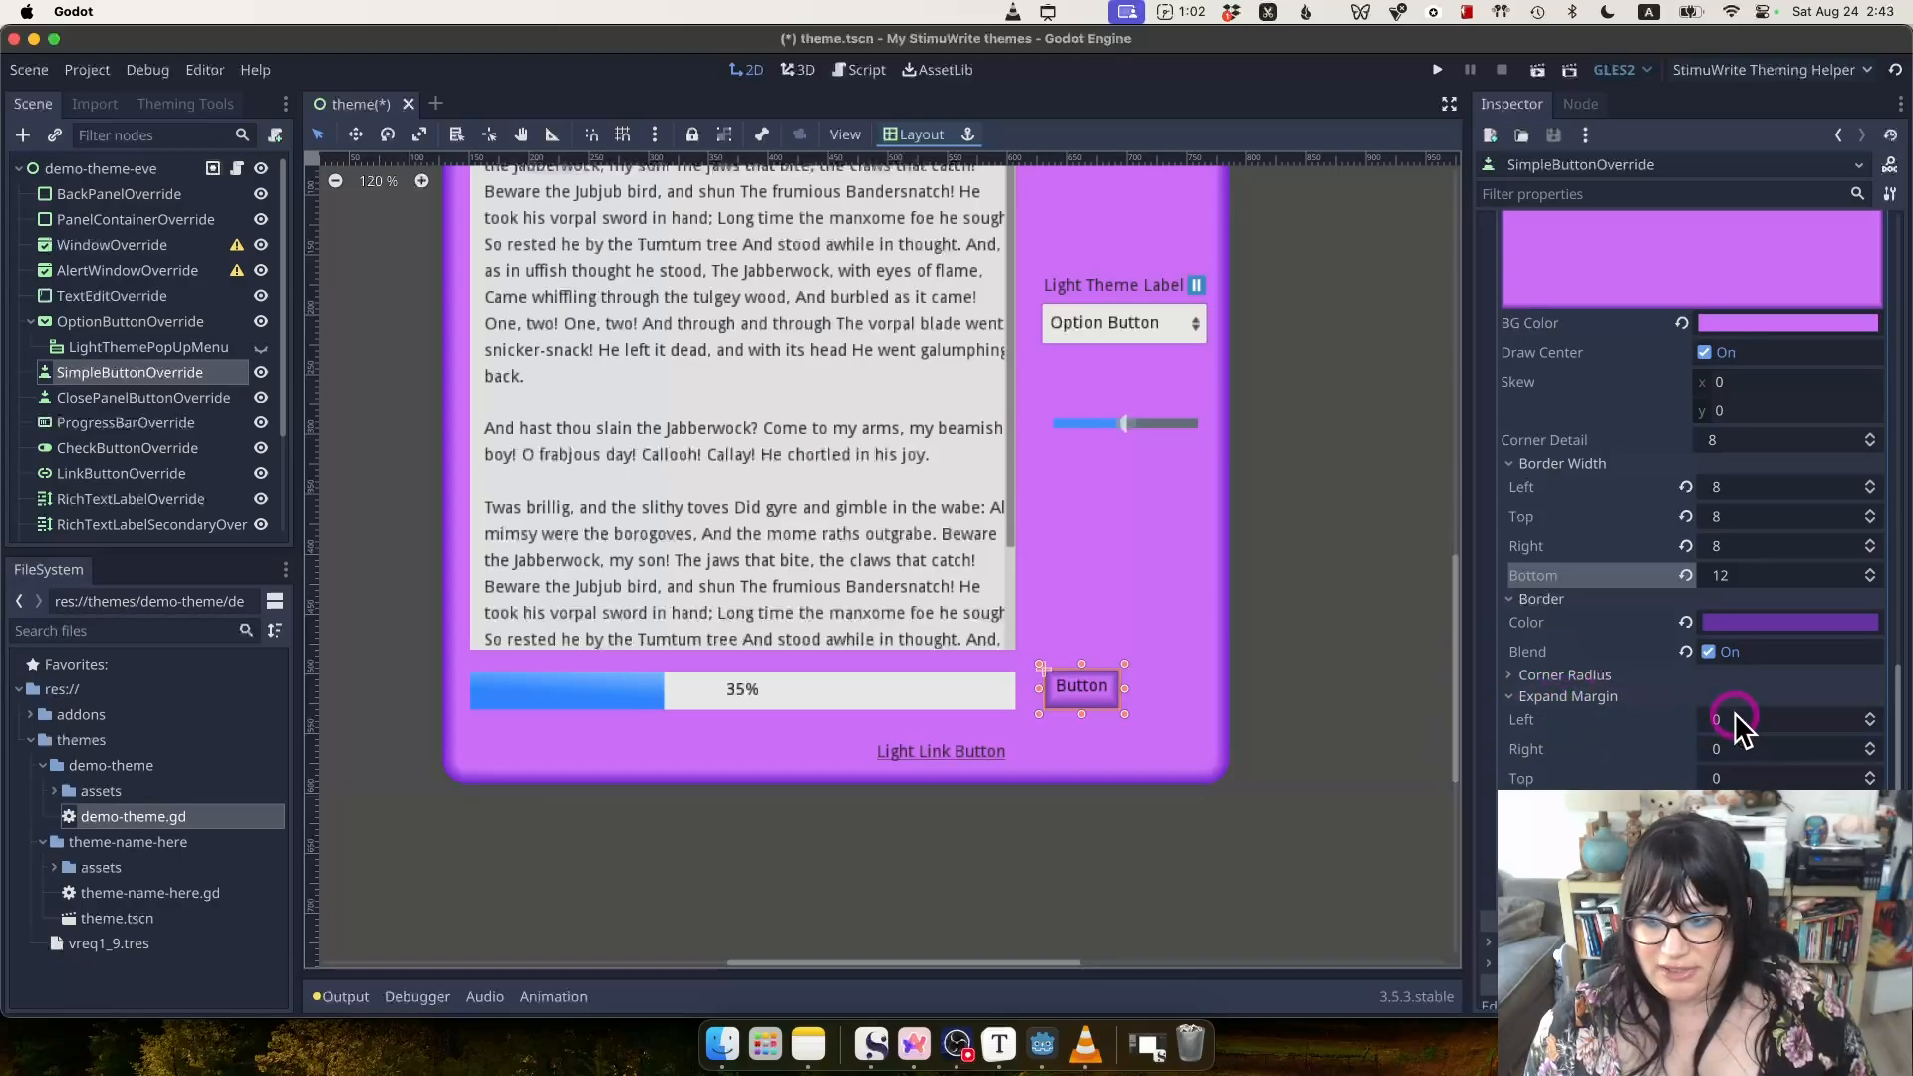
pyautogui.click(1870, 715)
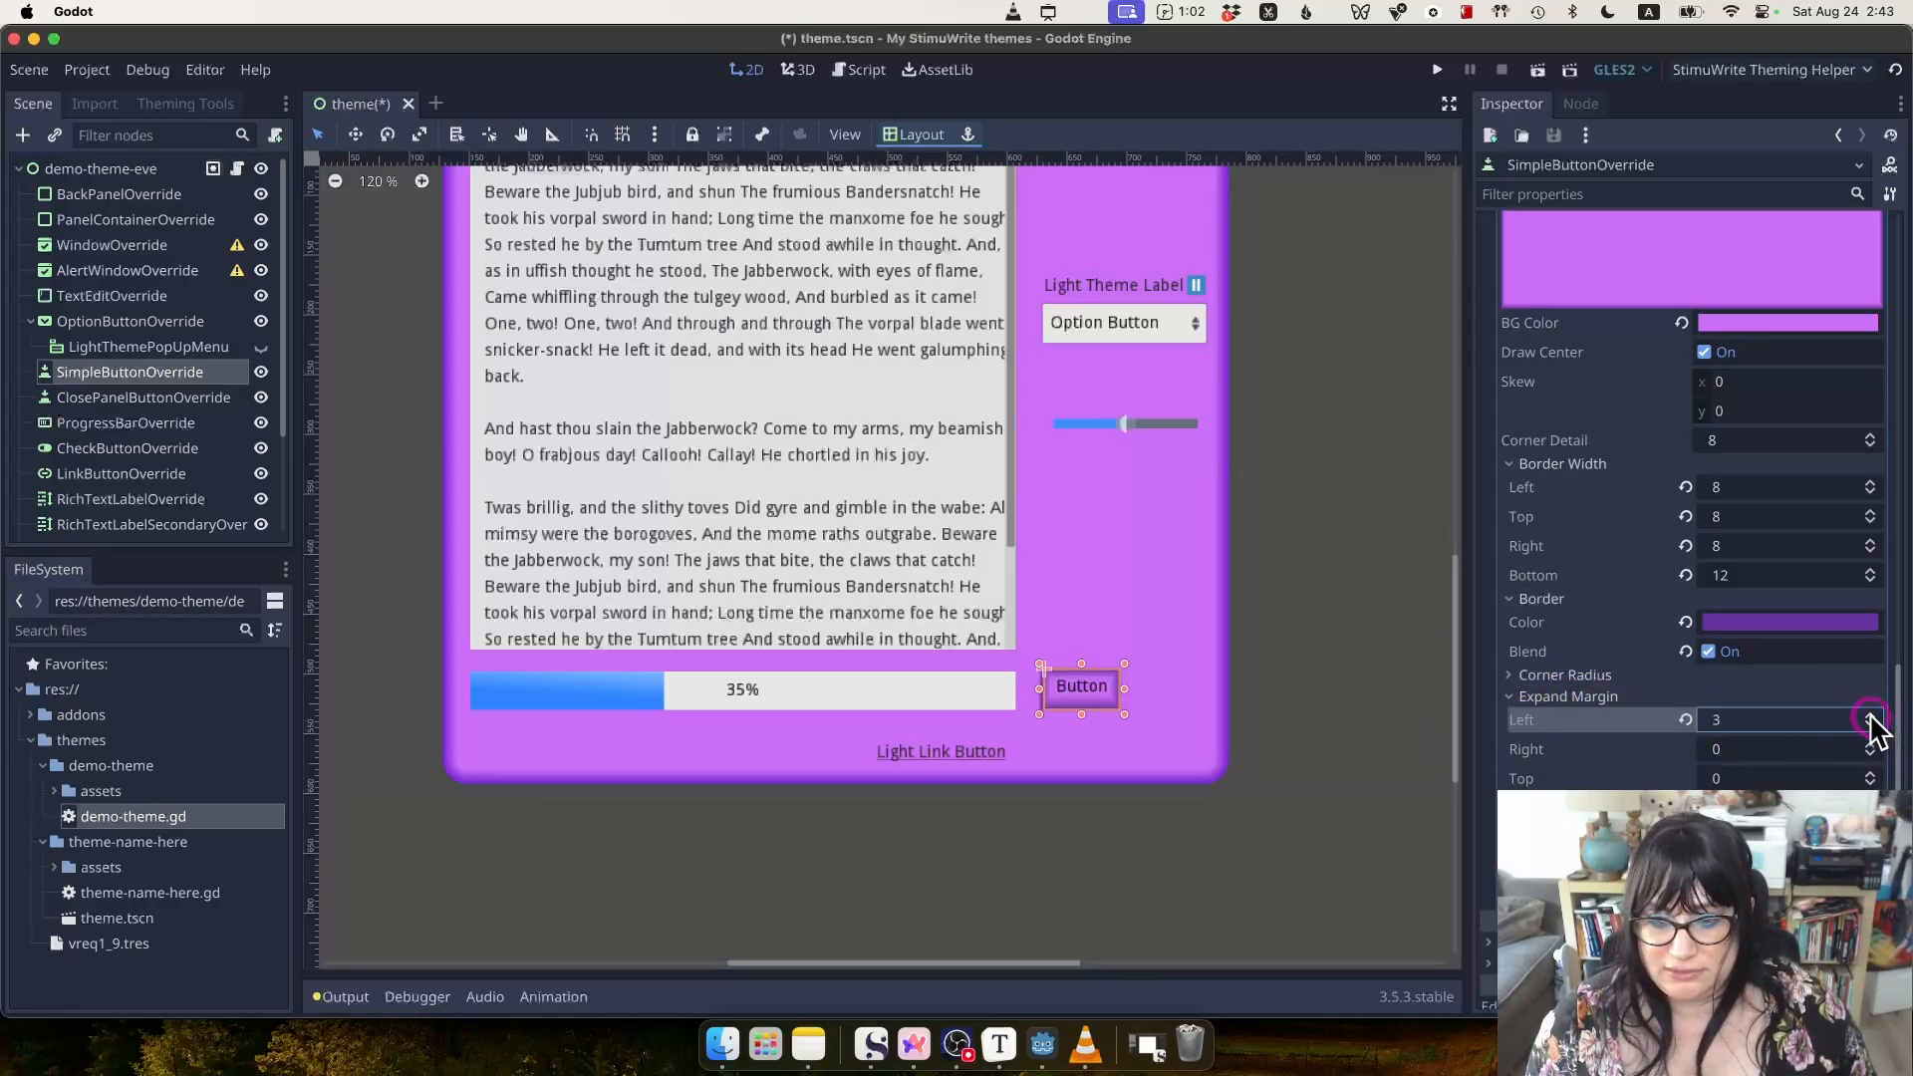
pyautogui.click(1870, 716)
pyautogui.click(1870, 745)
pyautogui.click(1871, 744)
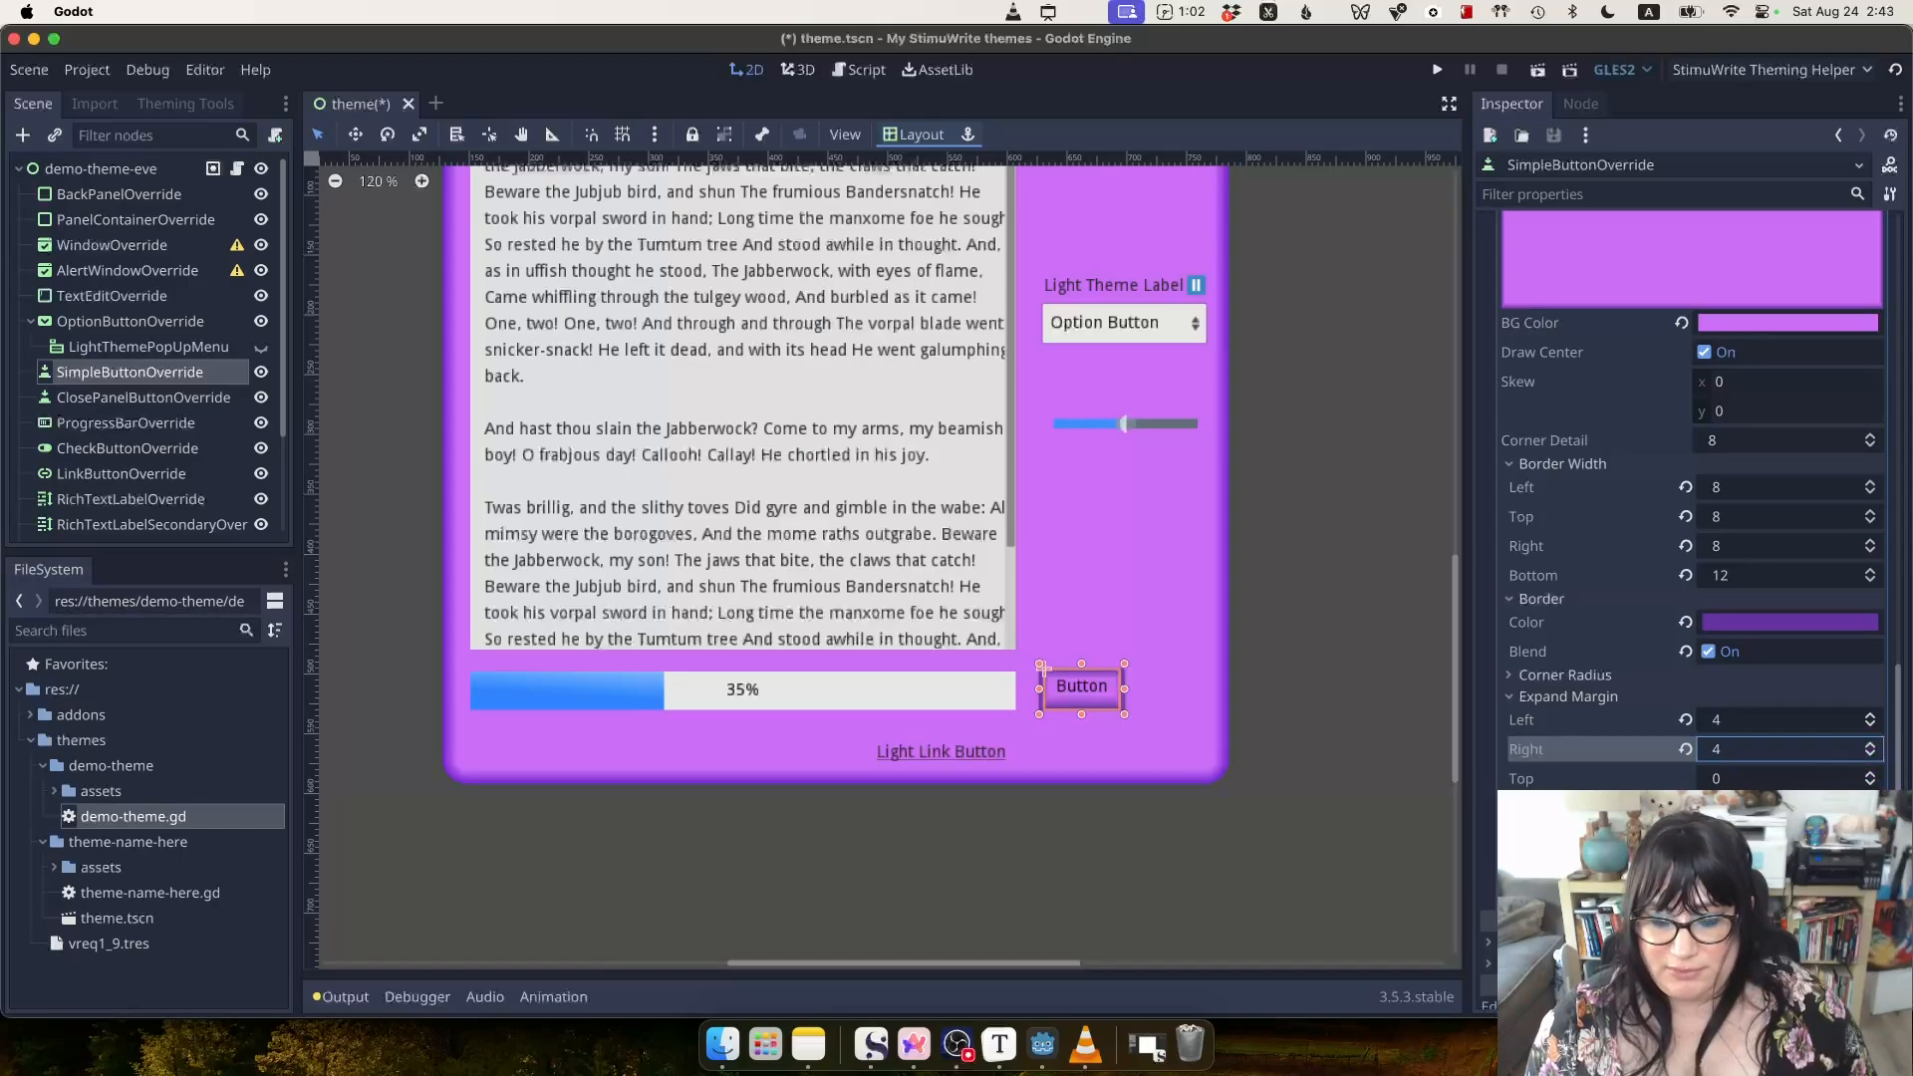
pyautogui.click(1870, 724)
pyautogui.click(1870, 754)
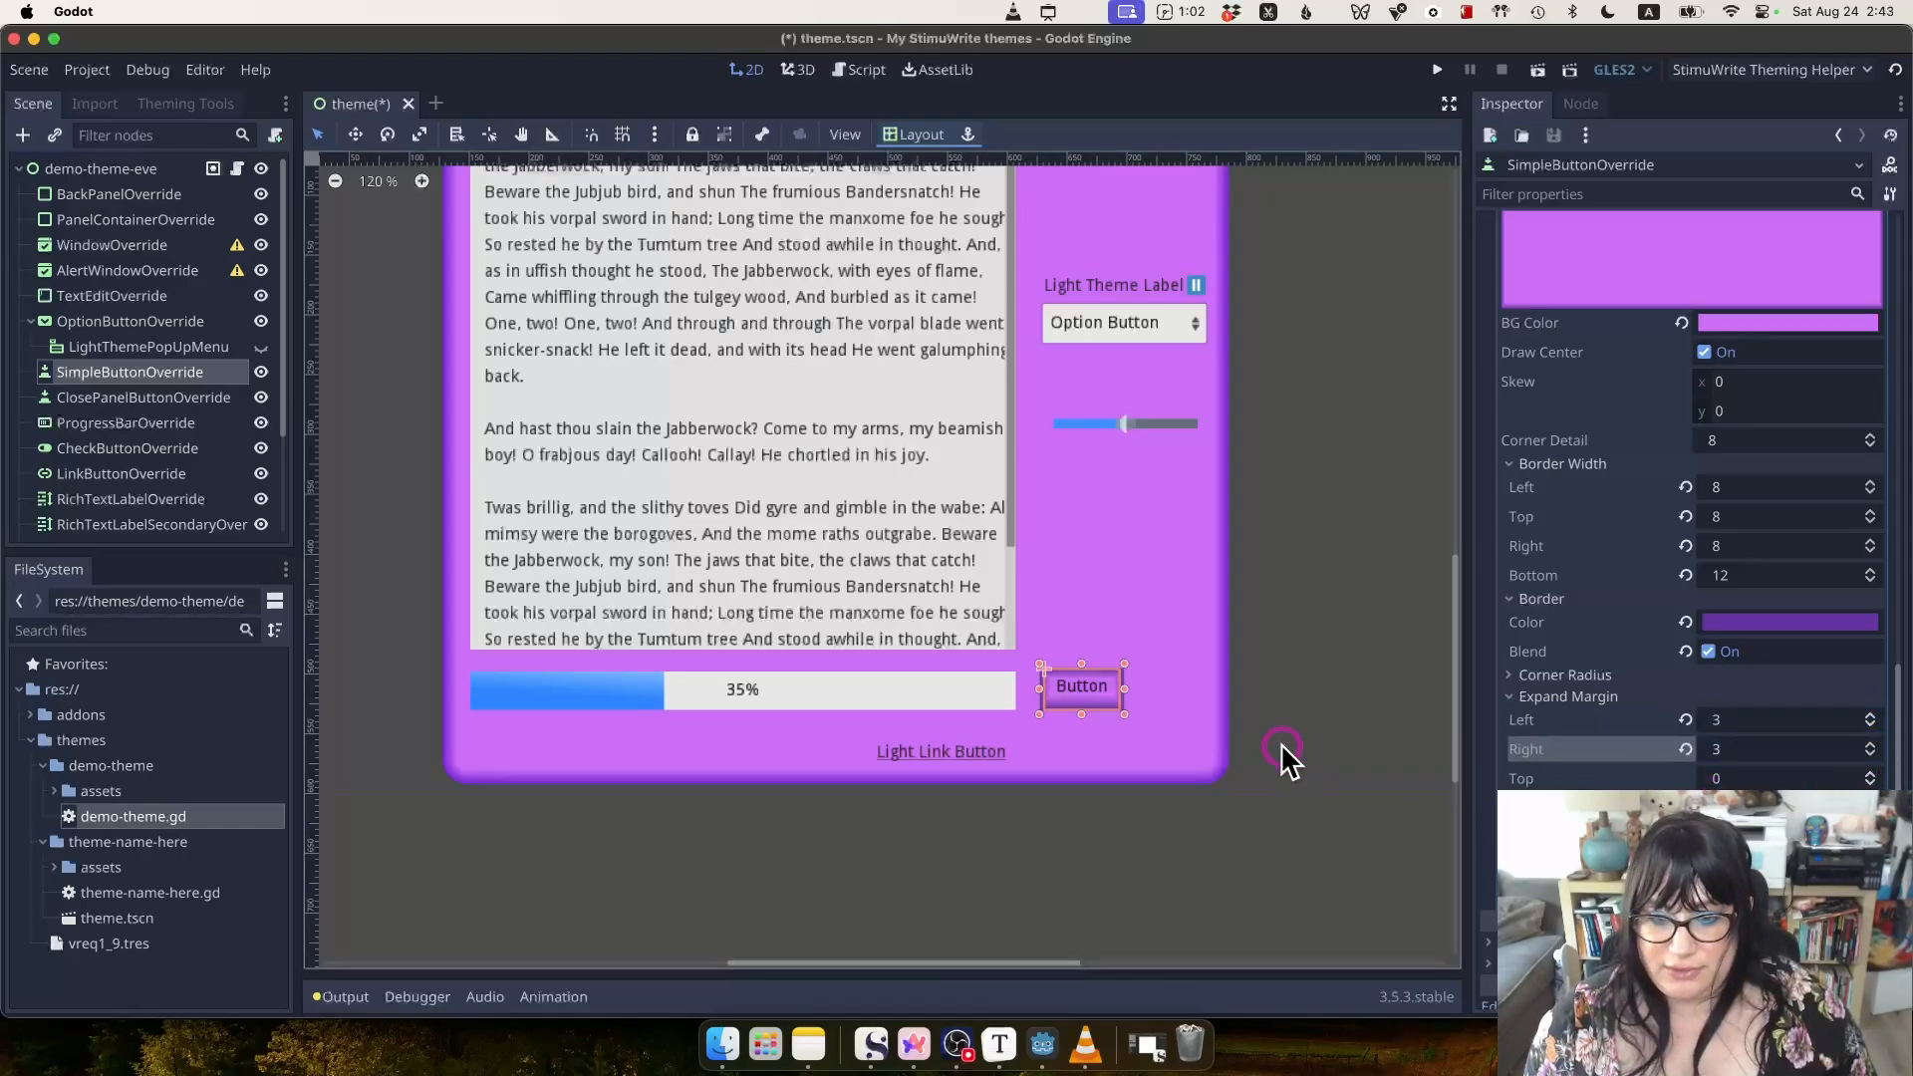
pyautogui.click(1282, 760)
pyautogui.click(1060, 690)
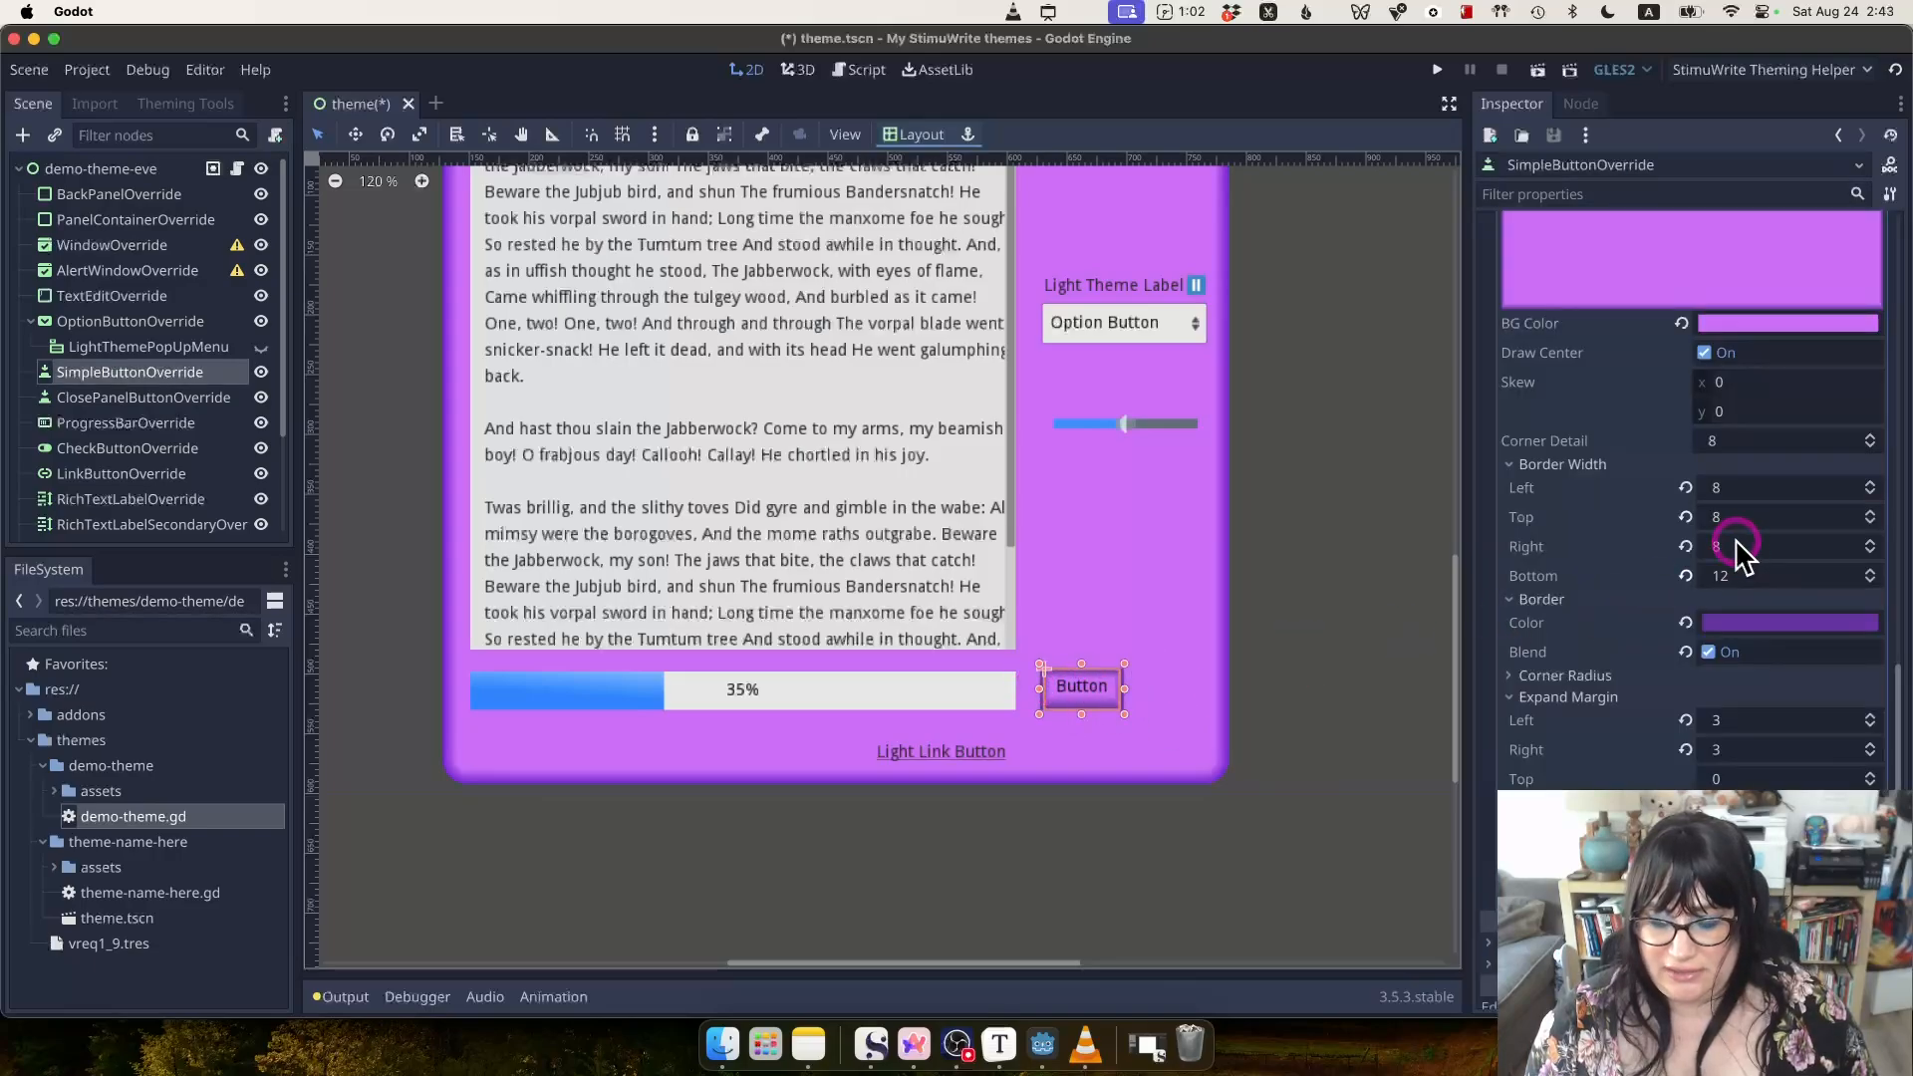
# Copy the StyleBoxFlat resource from the button's Normal style override.
pyautogui.click(1731, 555)
pyautogui.scroll(5, 1731, 555)
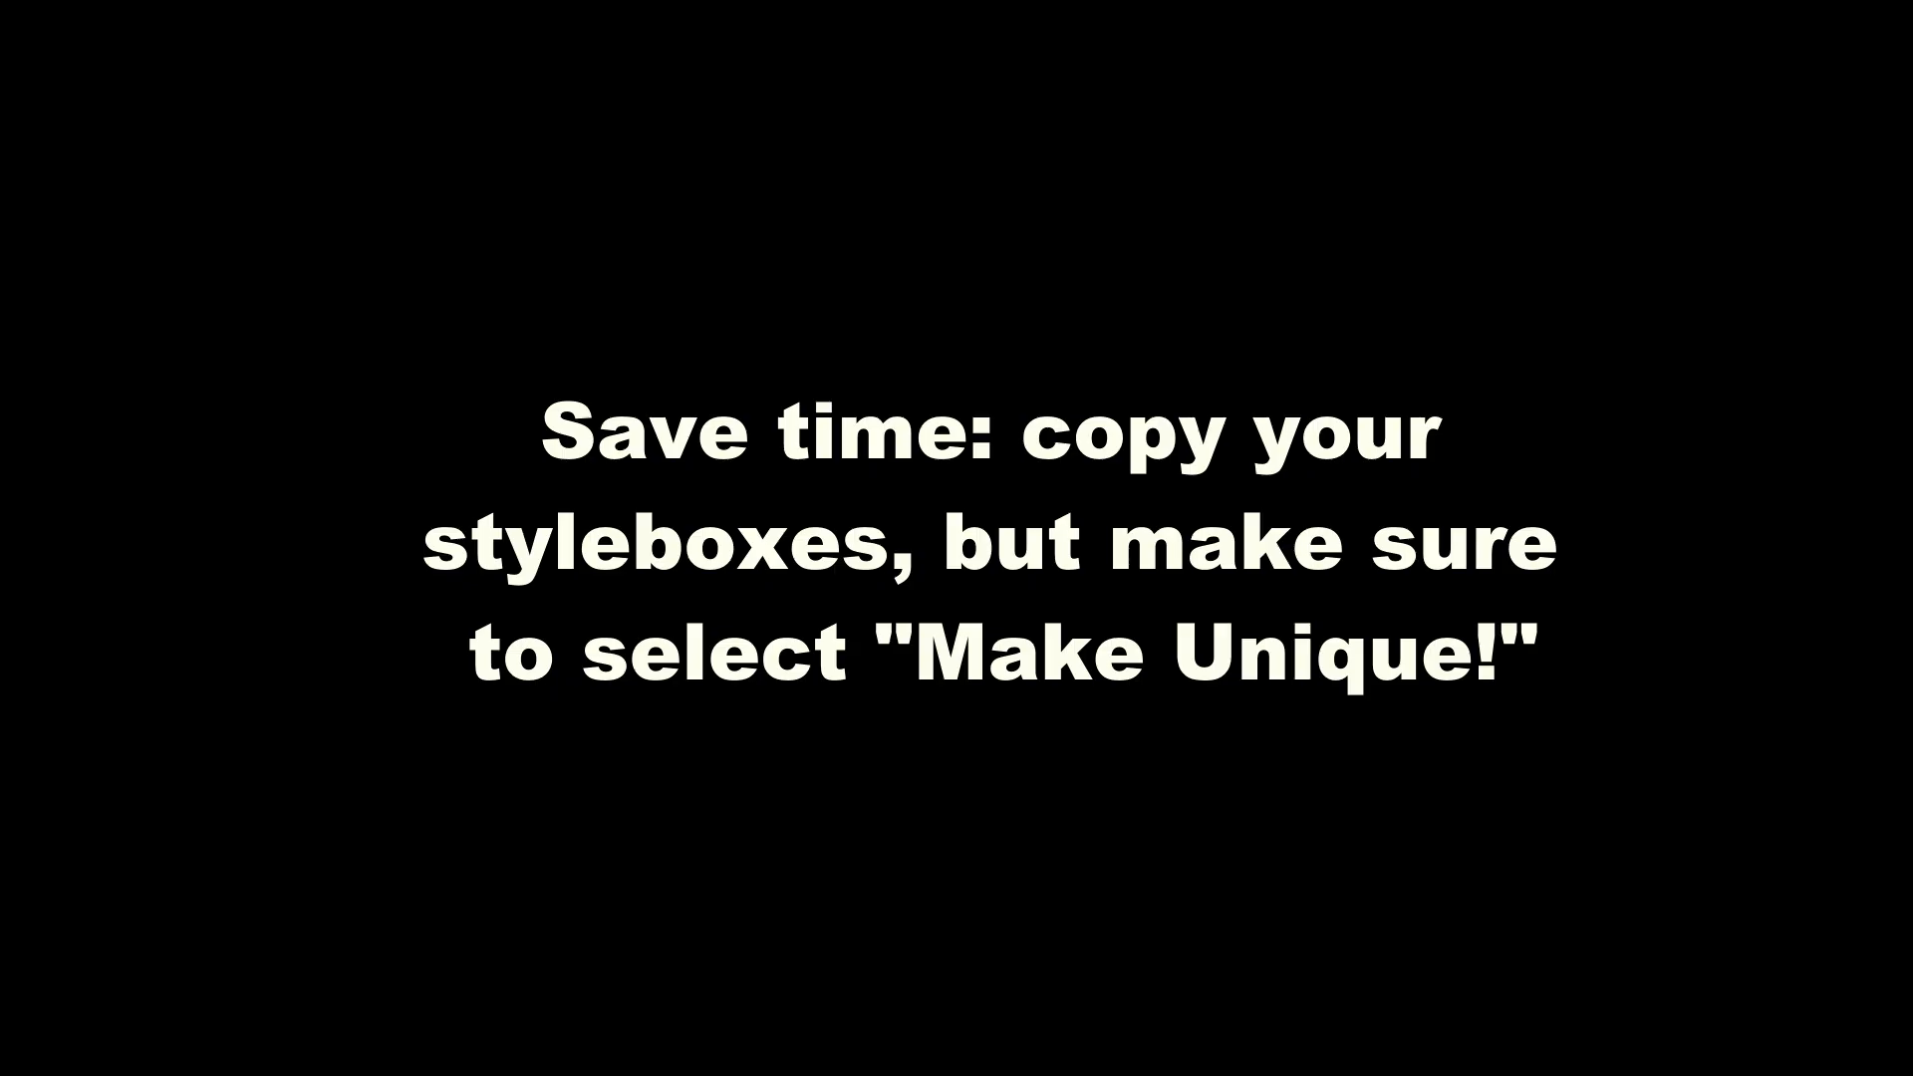
pyautogui.click(1783, 585)
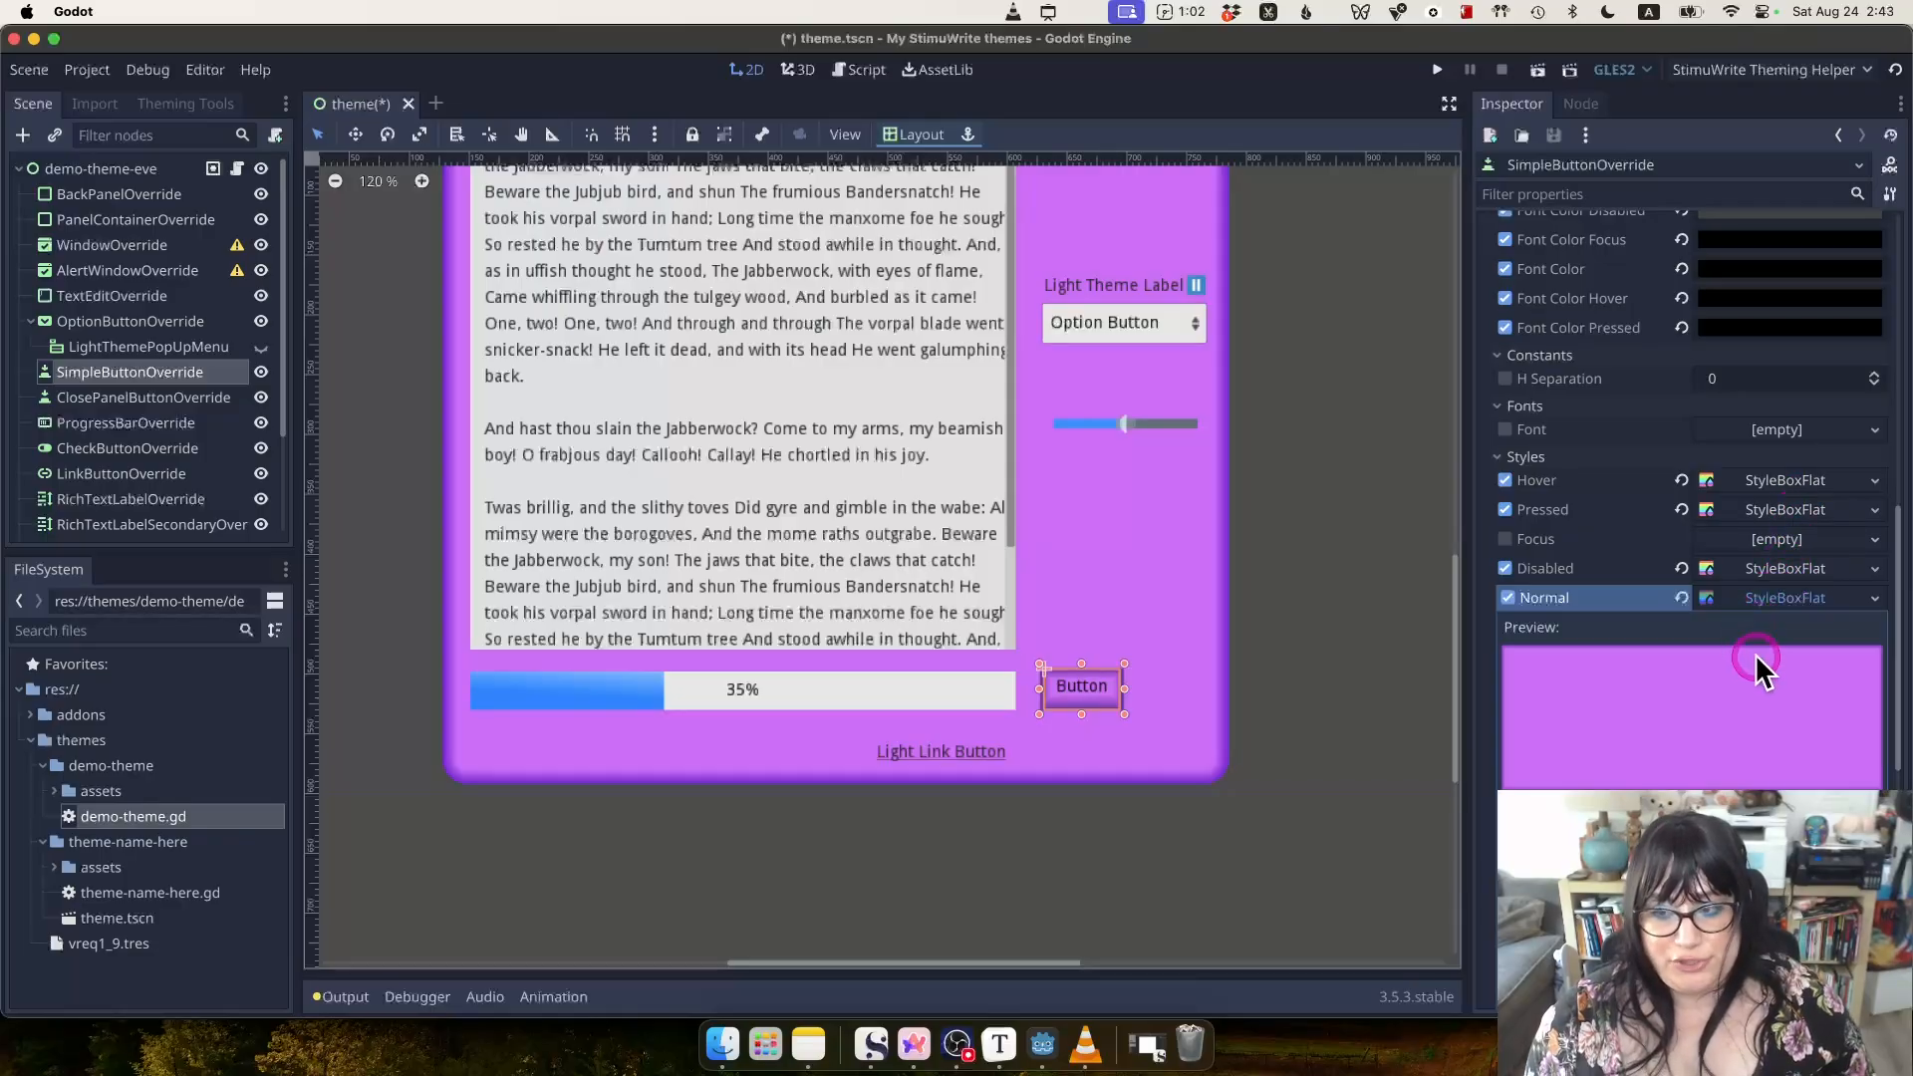
pyautogui.scroll(-1, 1755, 654)
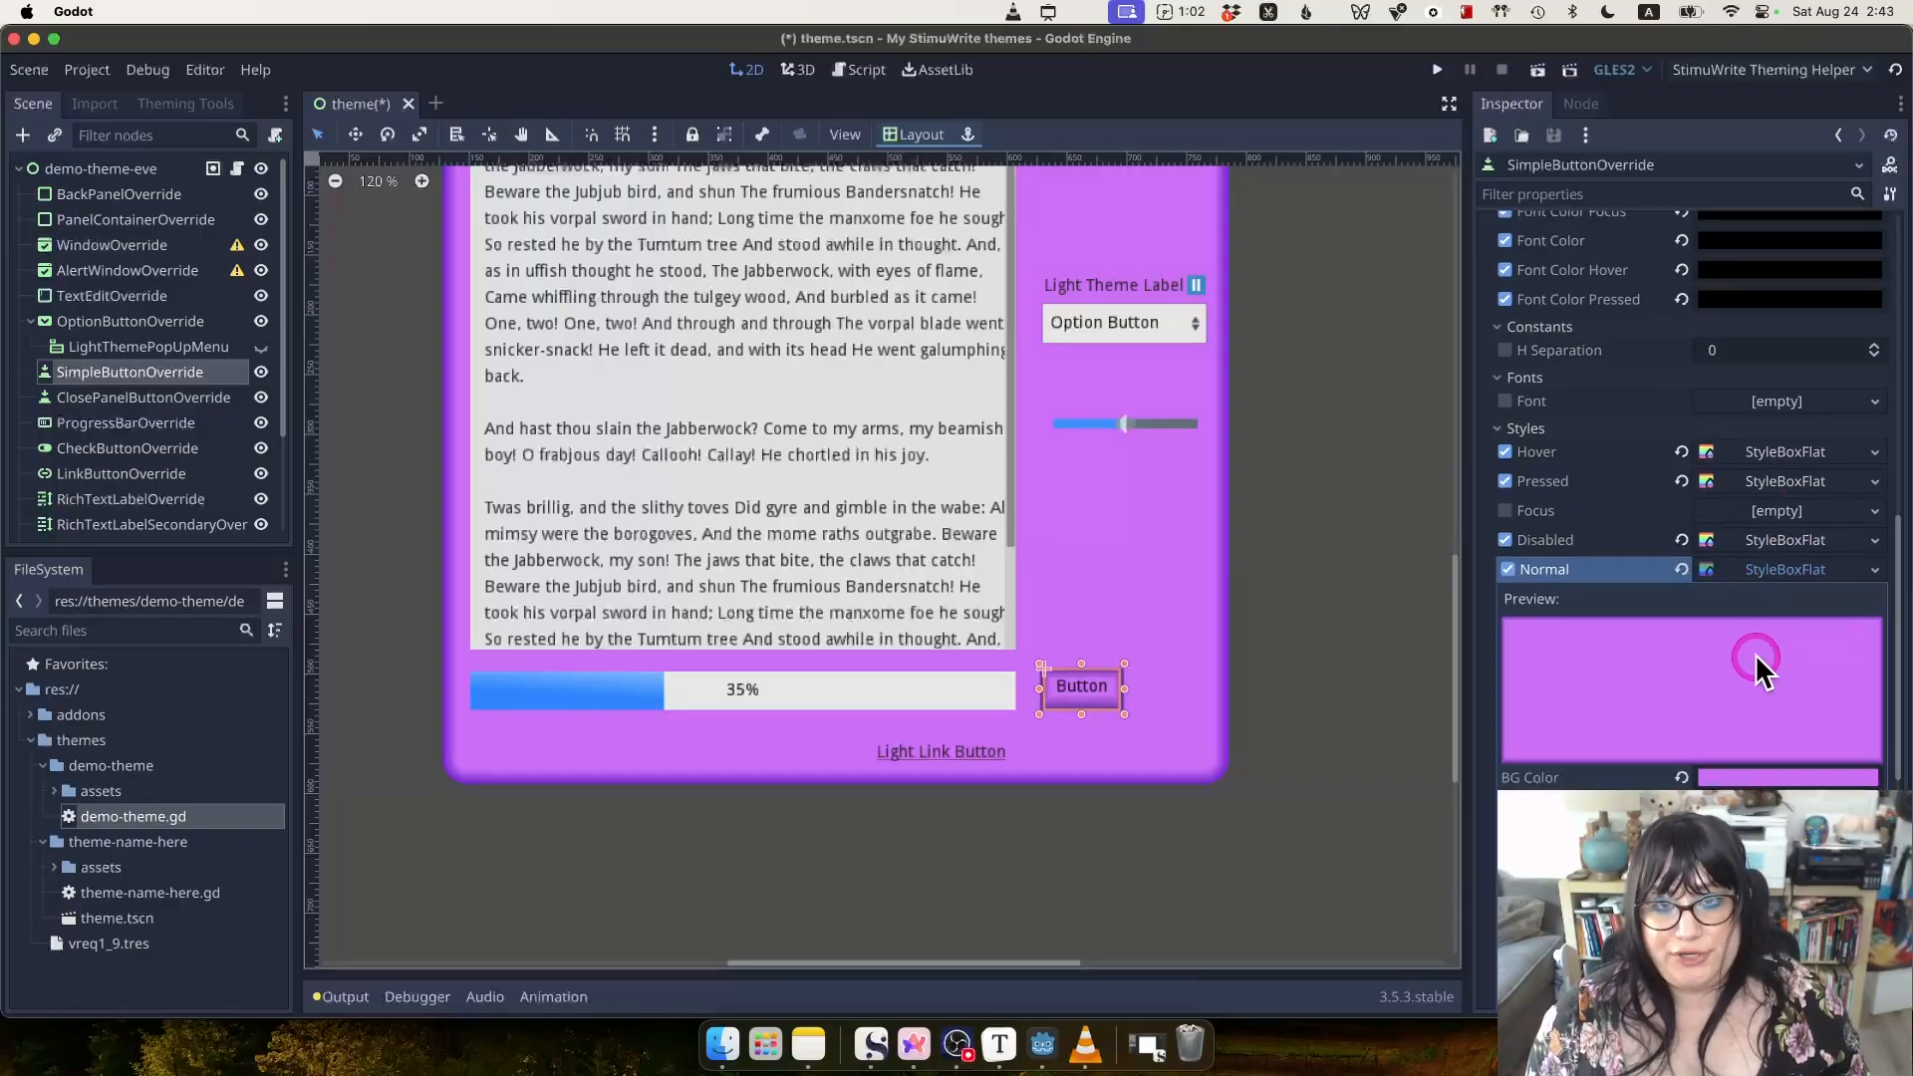
pyautogui.click(1757, 569)
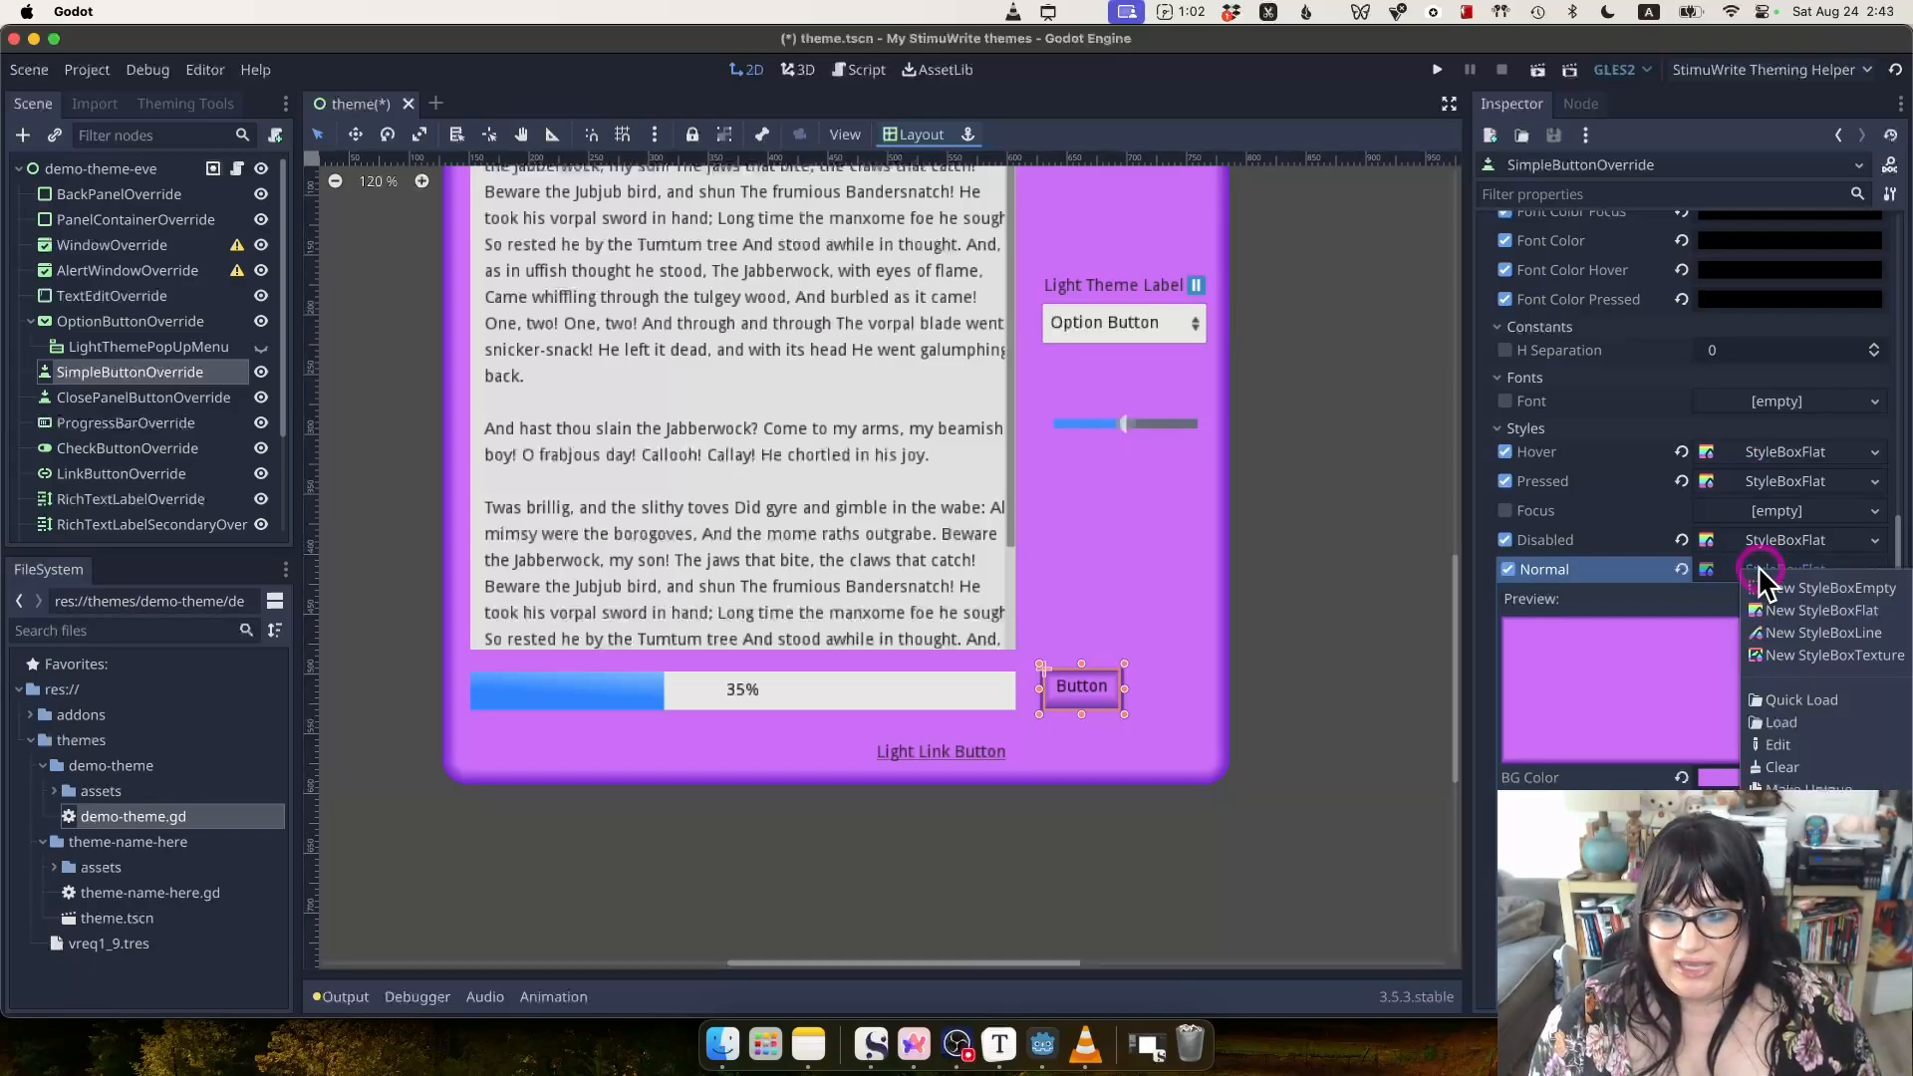
pyautogui.click(1776, 702)
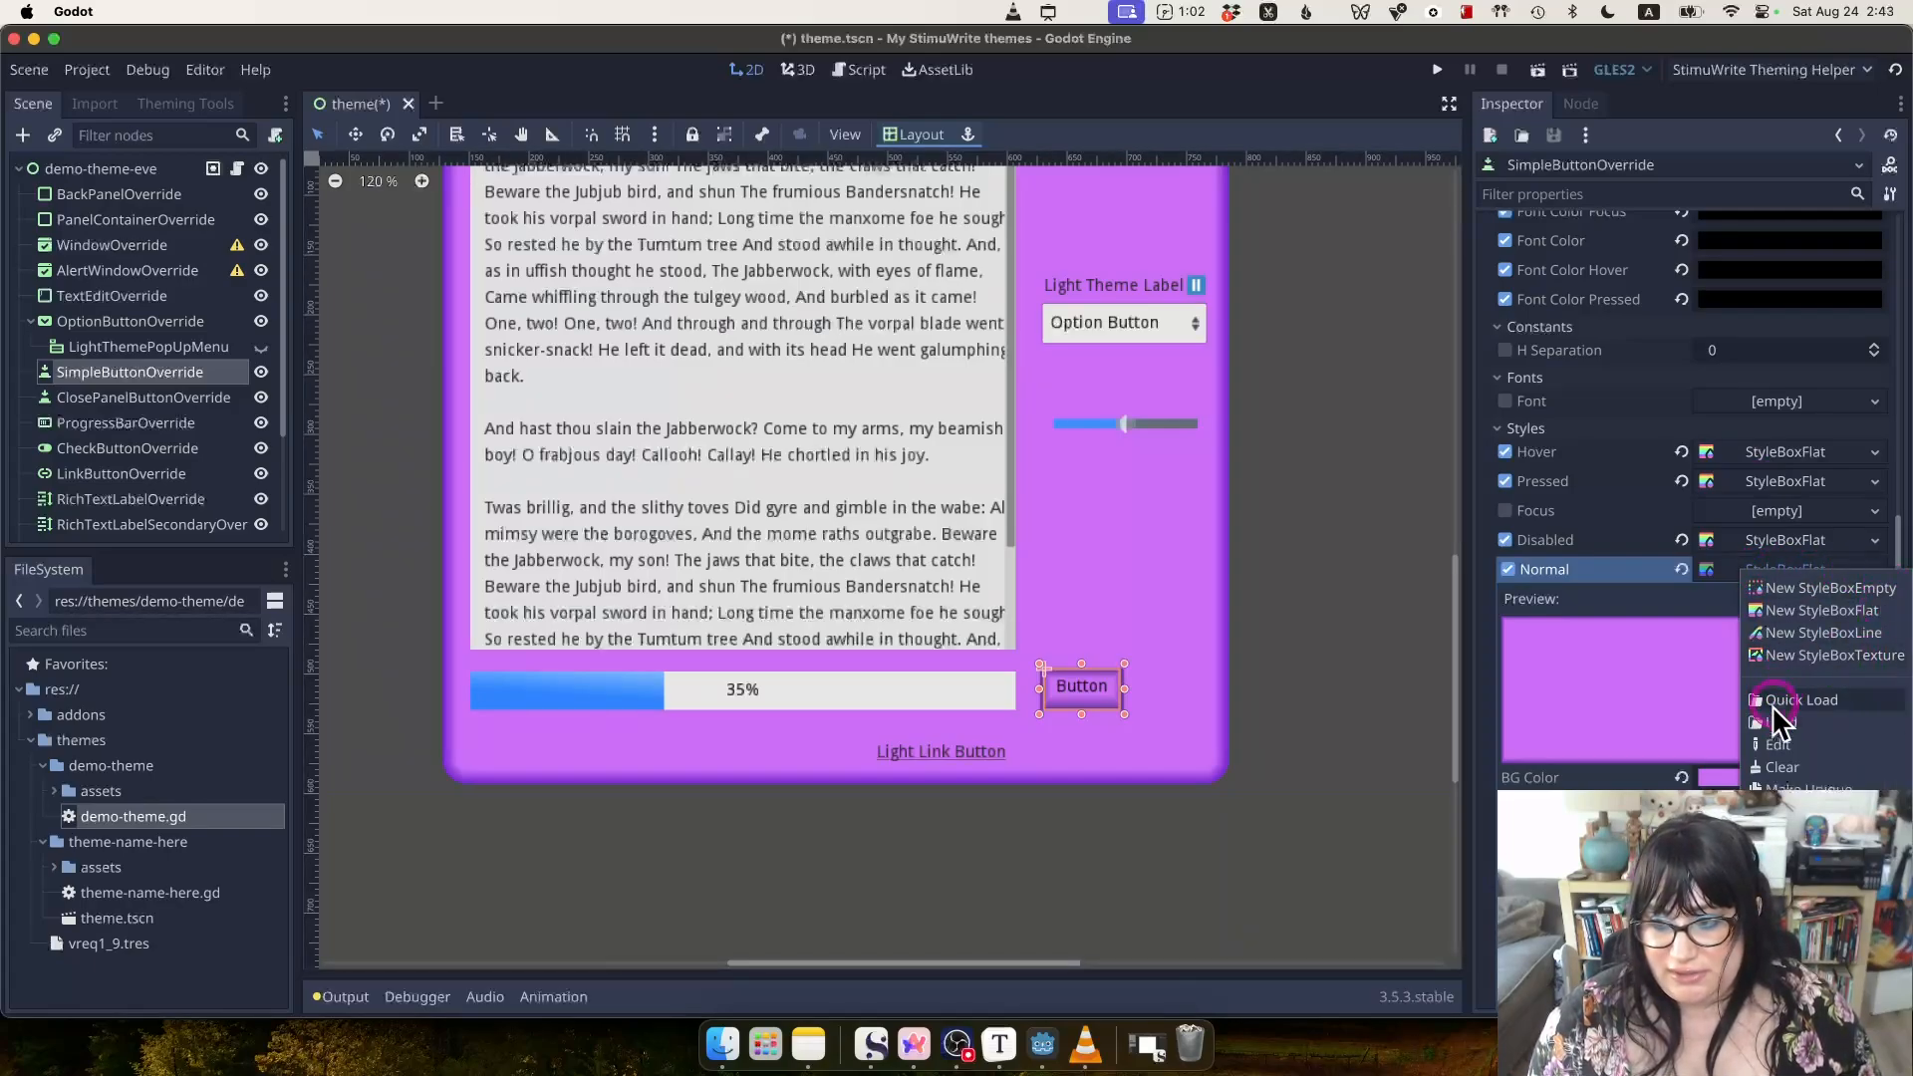
pyautogui.click(1816, 856)
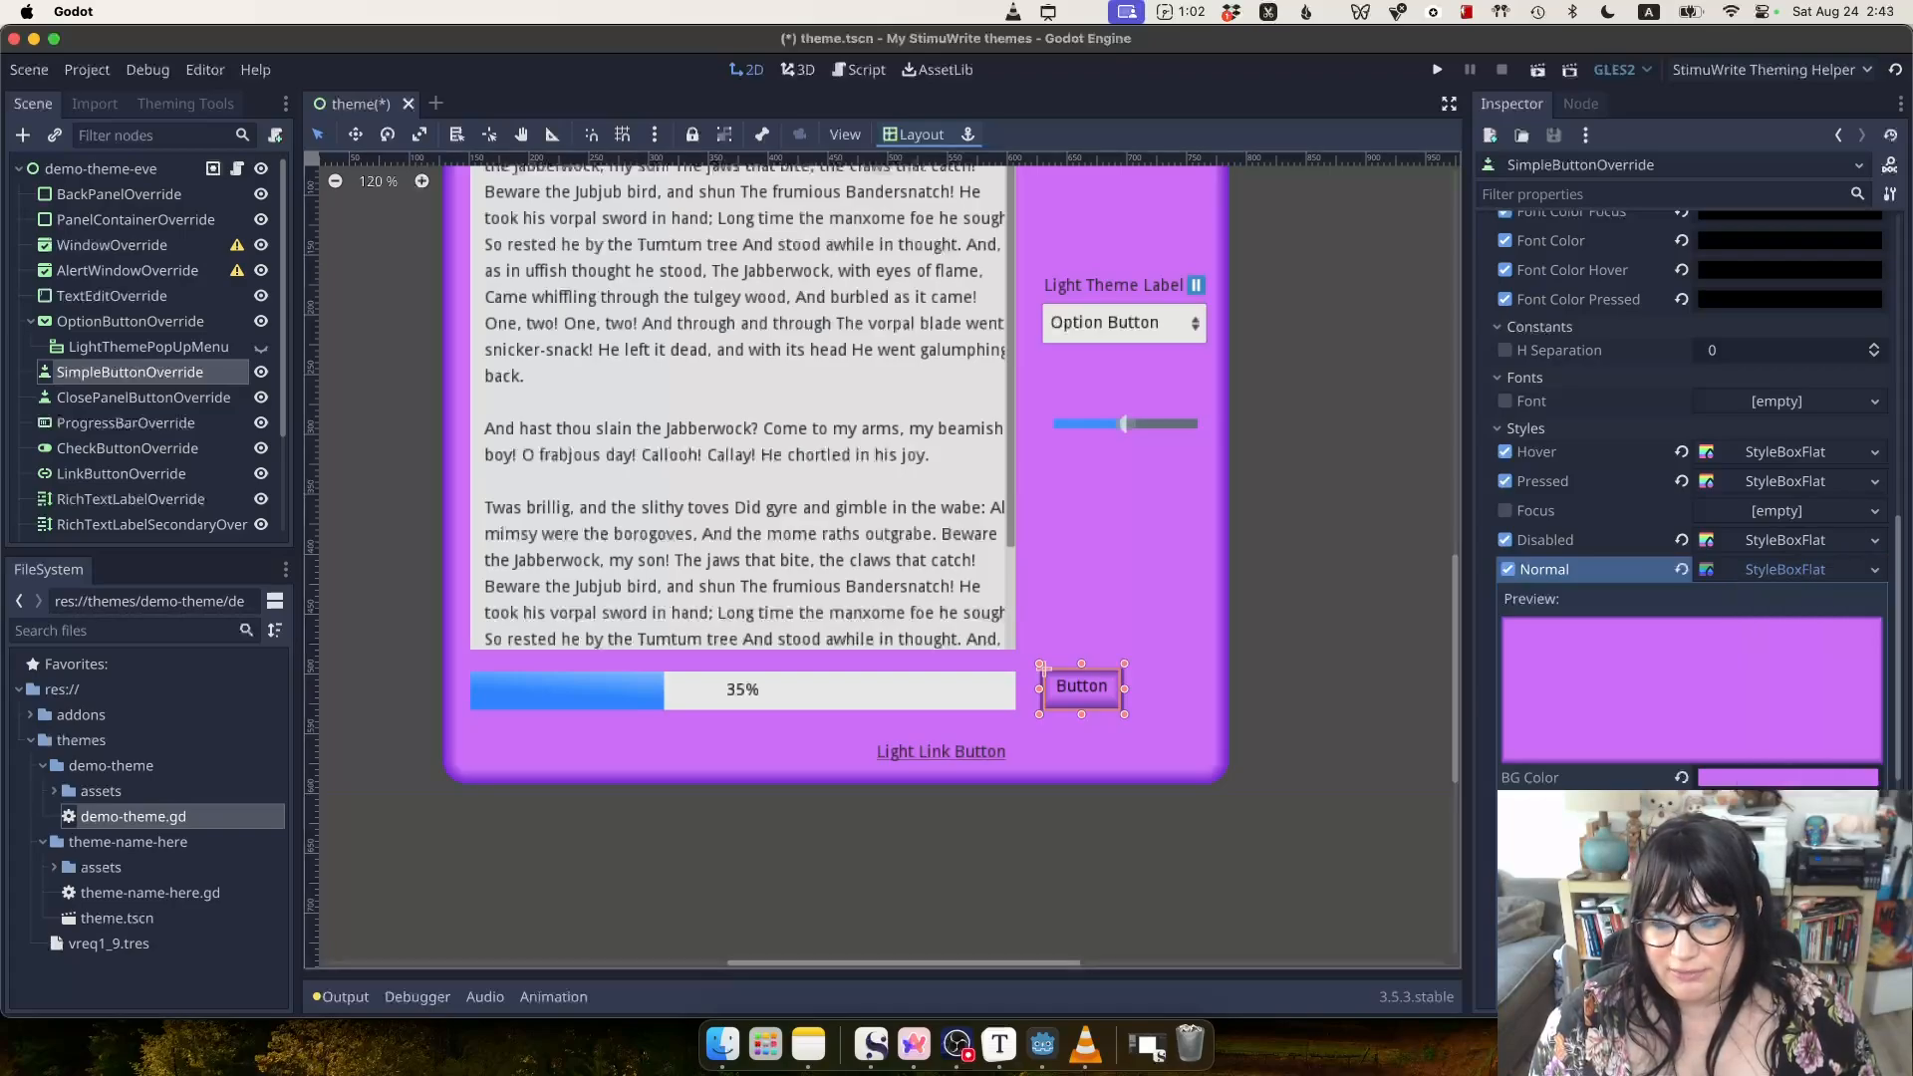
# Paste the copied StyleBoxFlat onto the button's Hover style override and make it unique.
pyautogui.click(1759, 453)
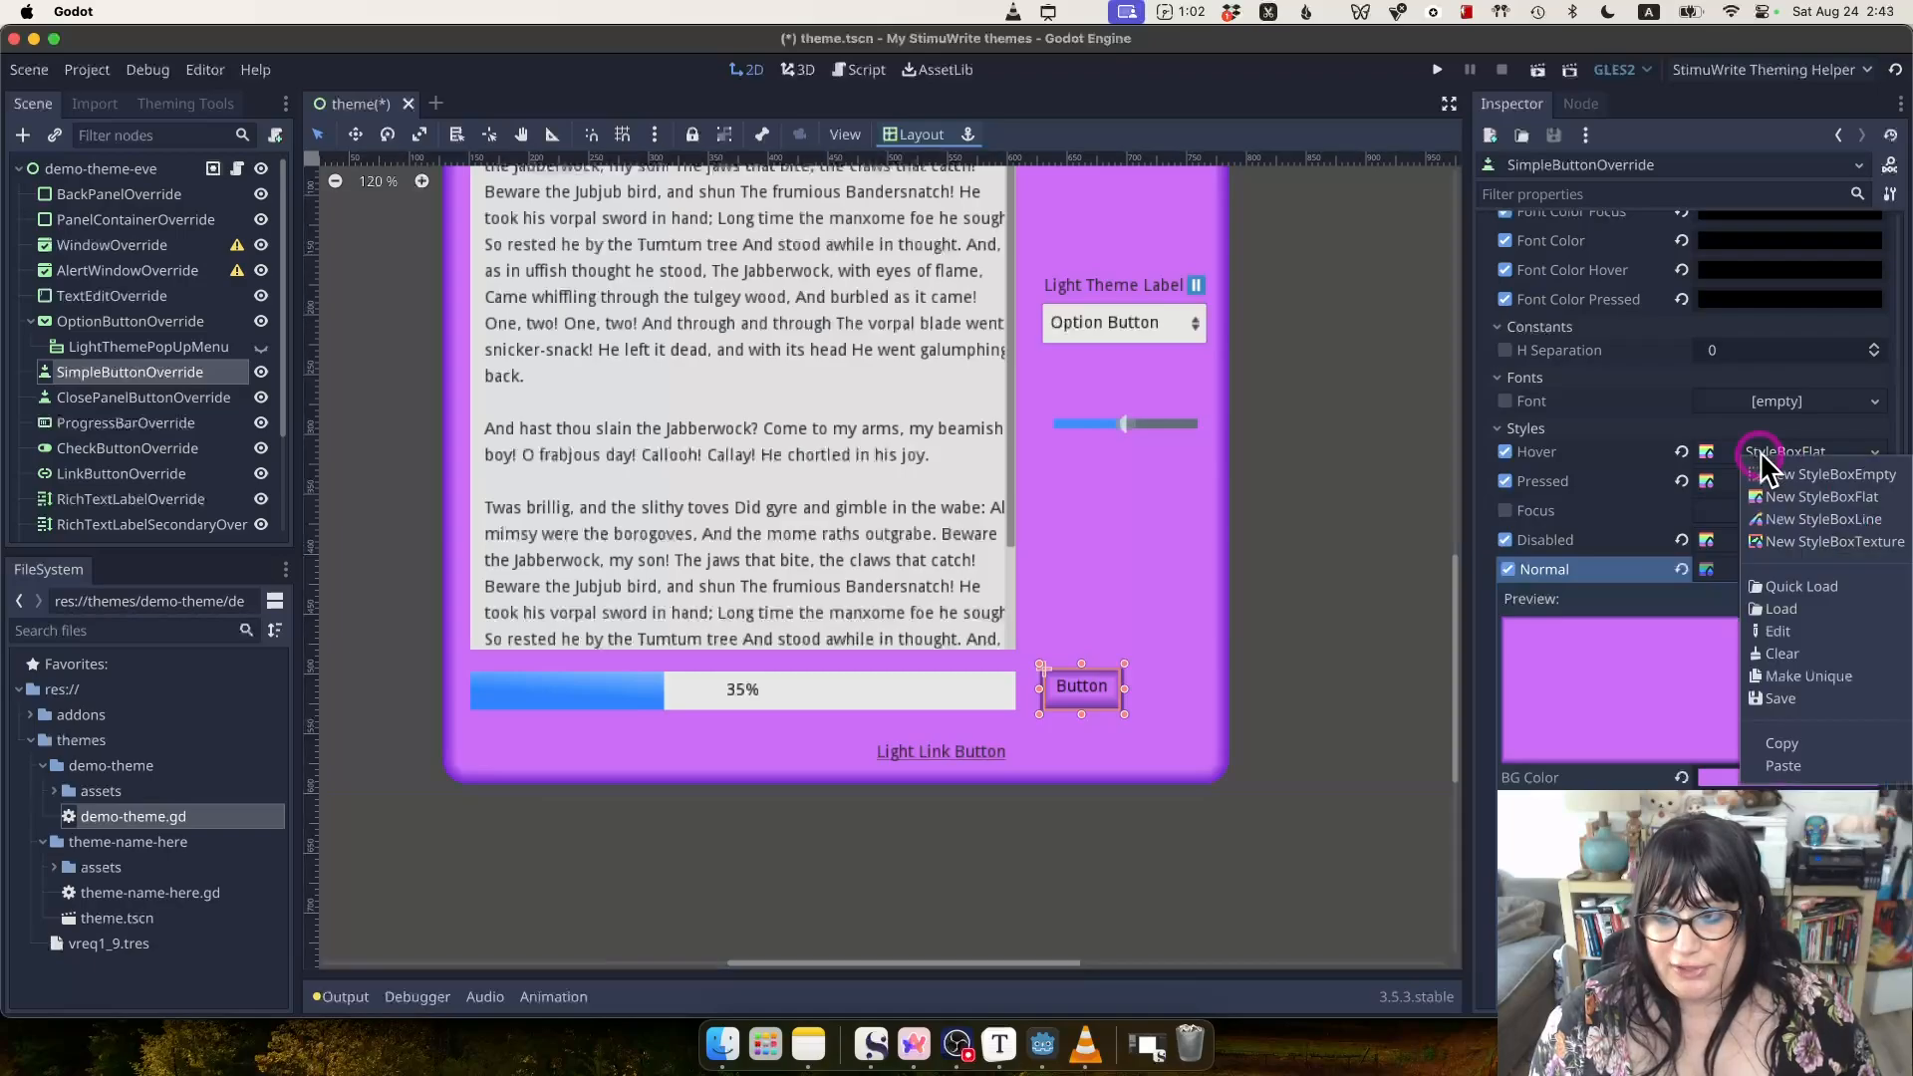
pyautogui.click(1827, 760)
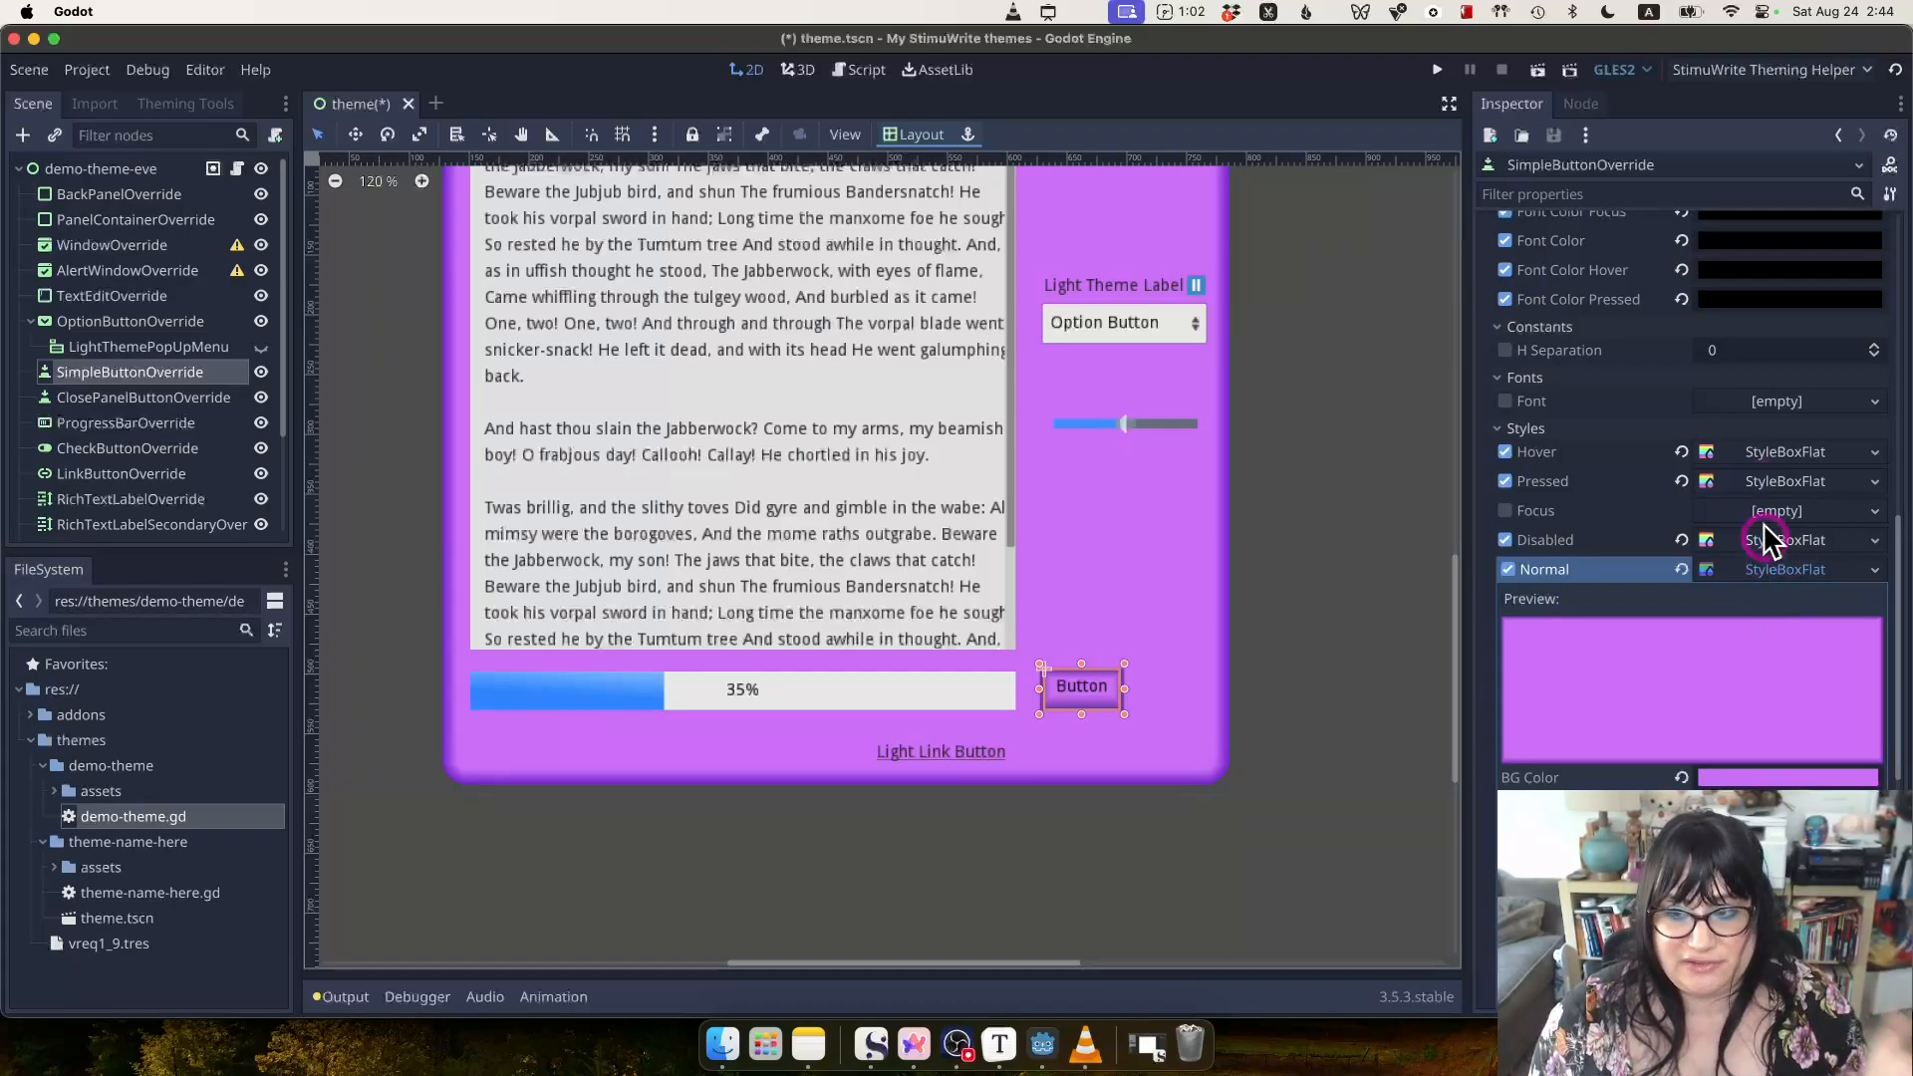
pyautogui.rightClick(1762, 449)
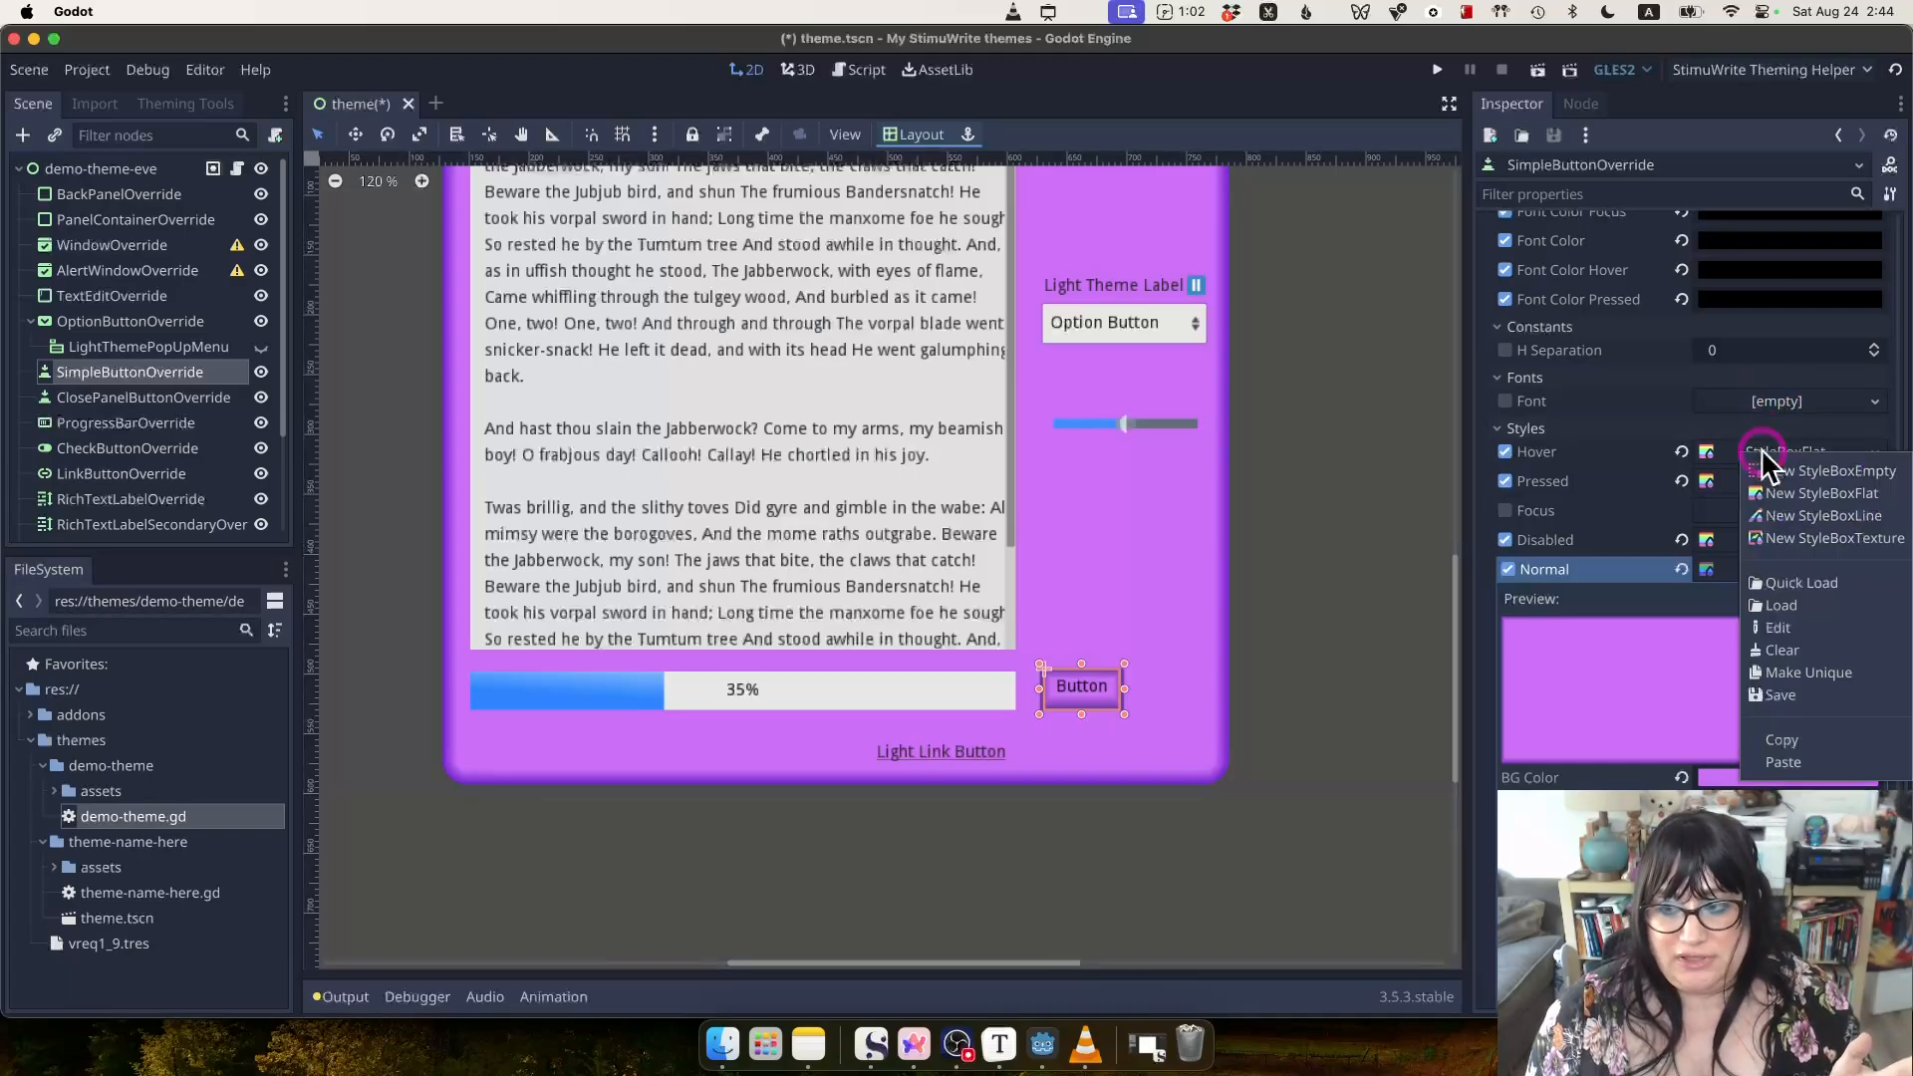
pyautogui.click(1849, 674)
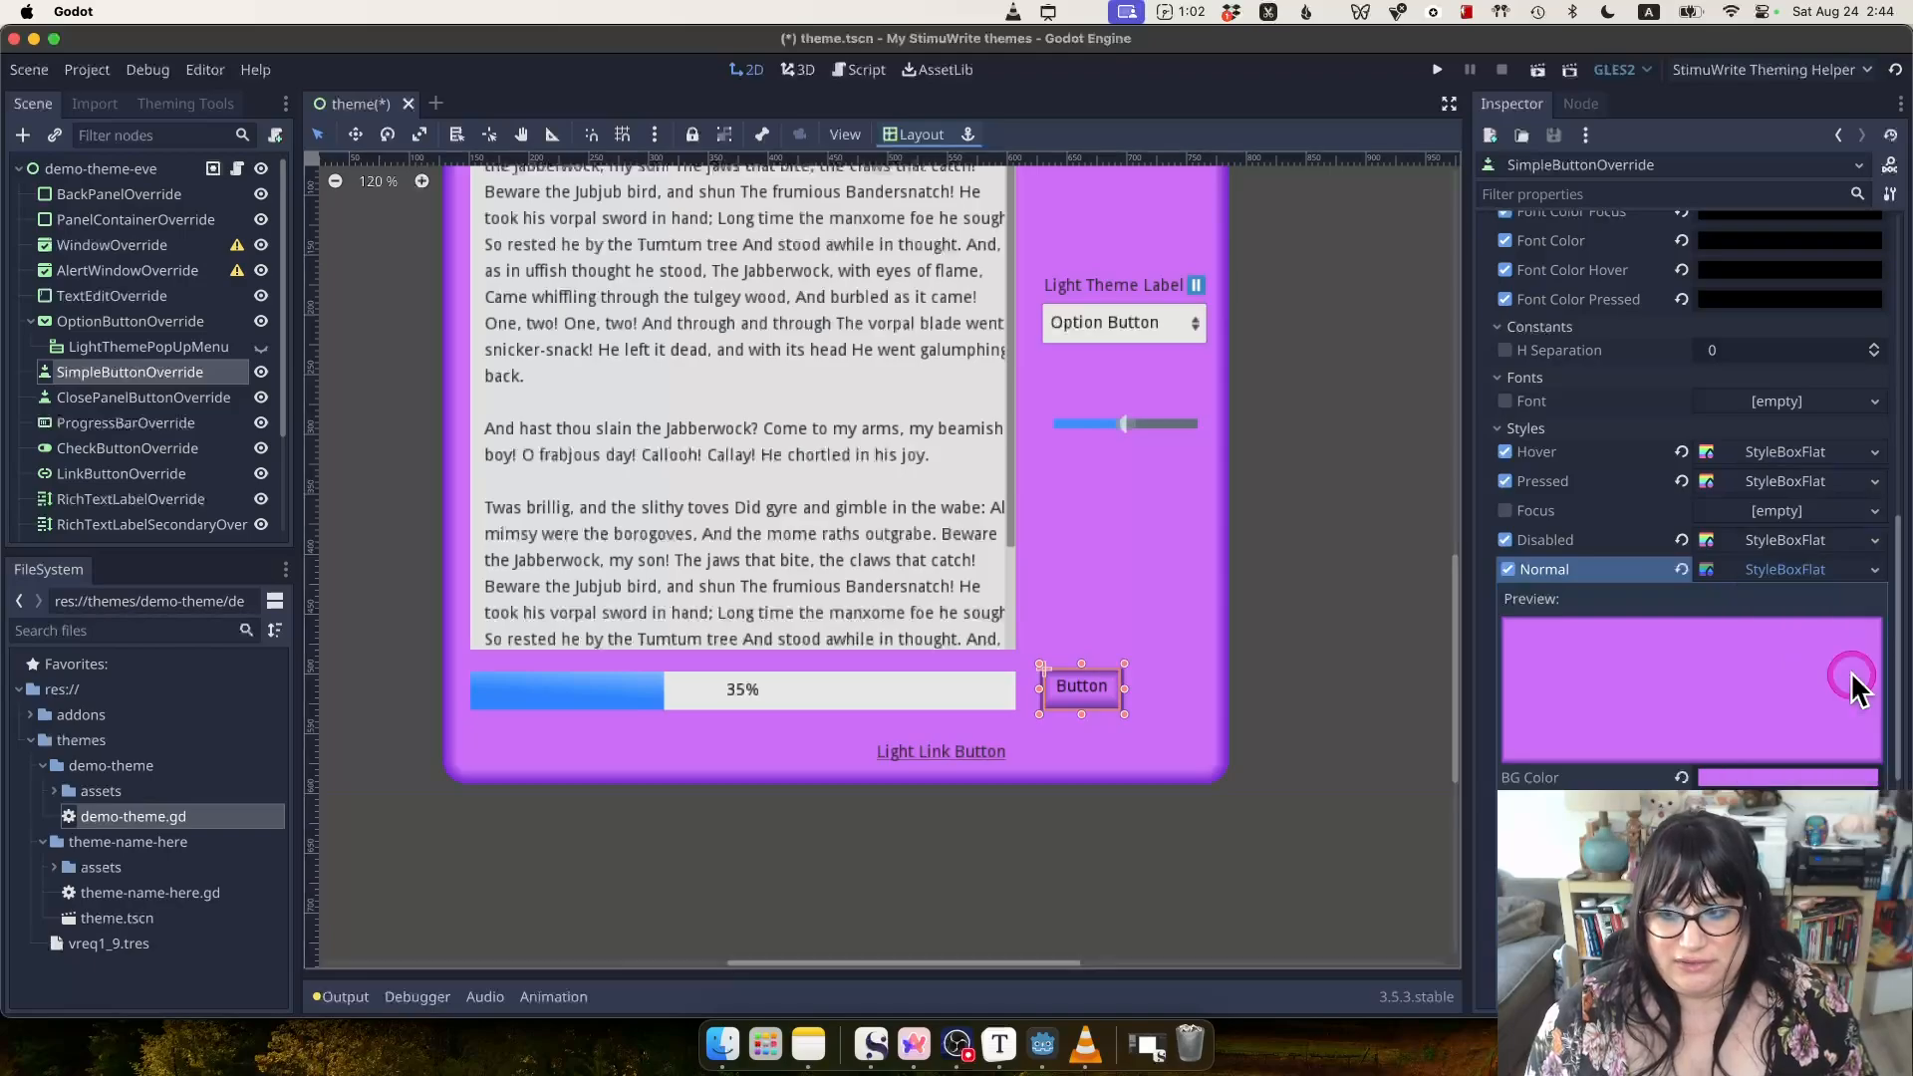
# Lighten the BG Color of the button's Hover style to a paler purple, about RGB 216, 144, 248.
pyautogui.click(1784, 450)
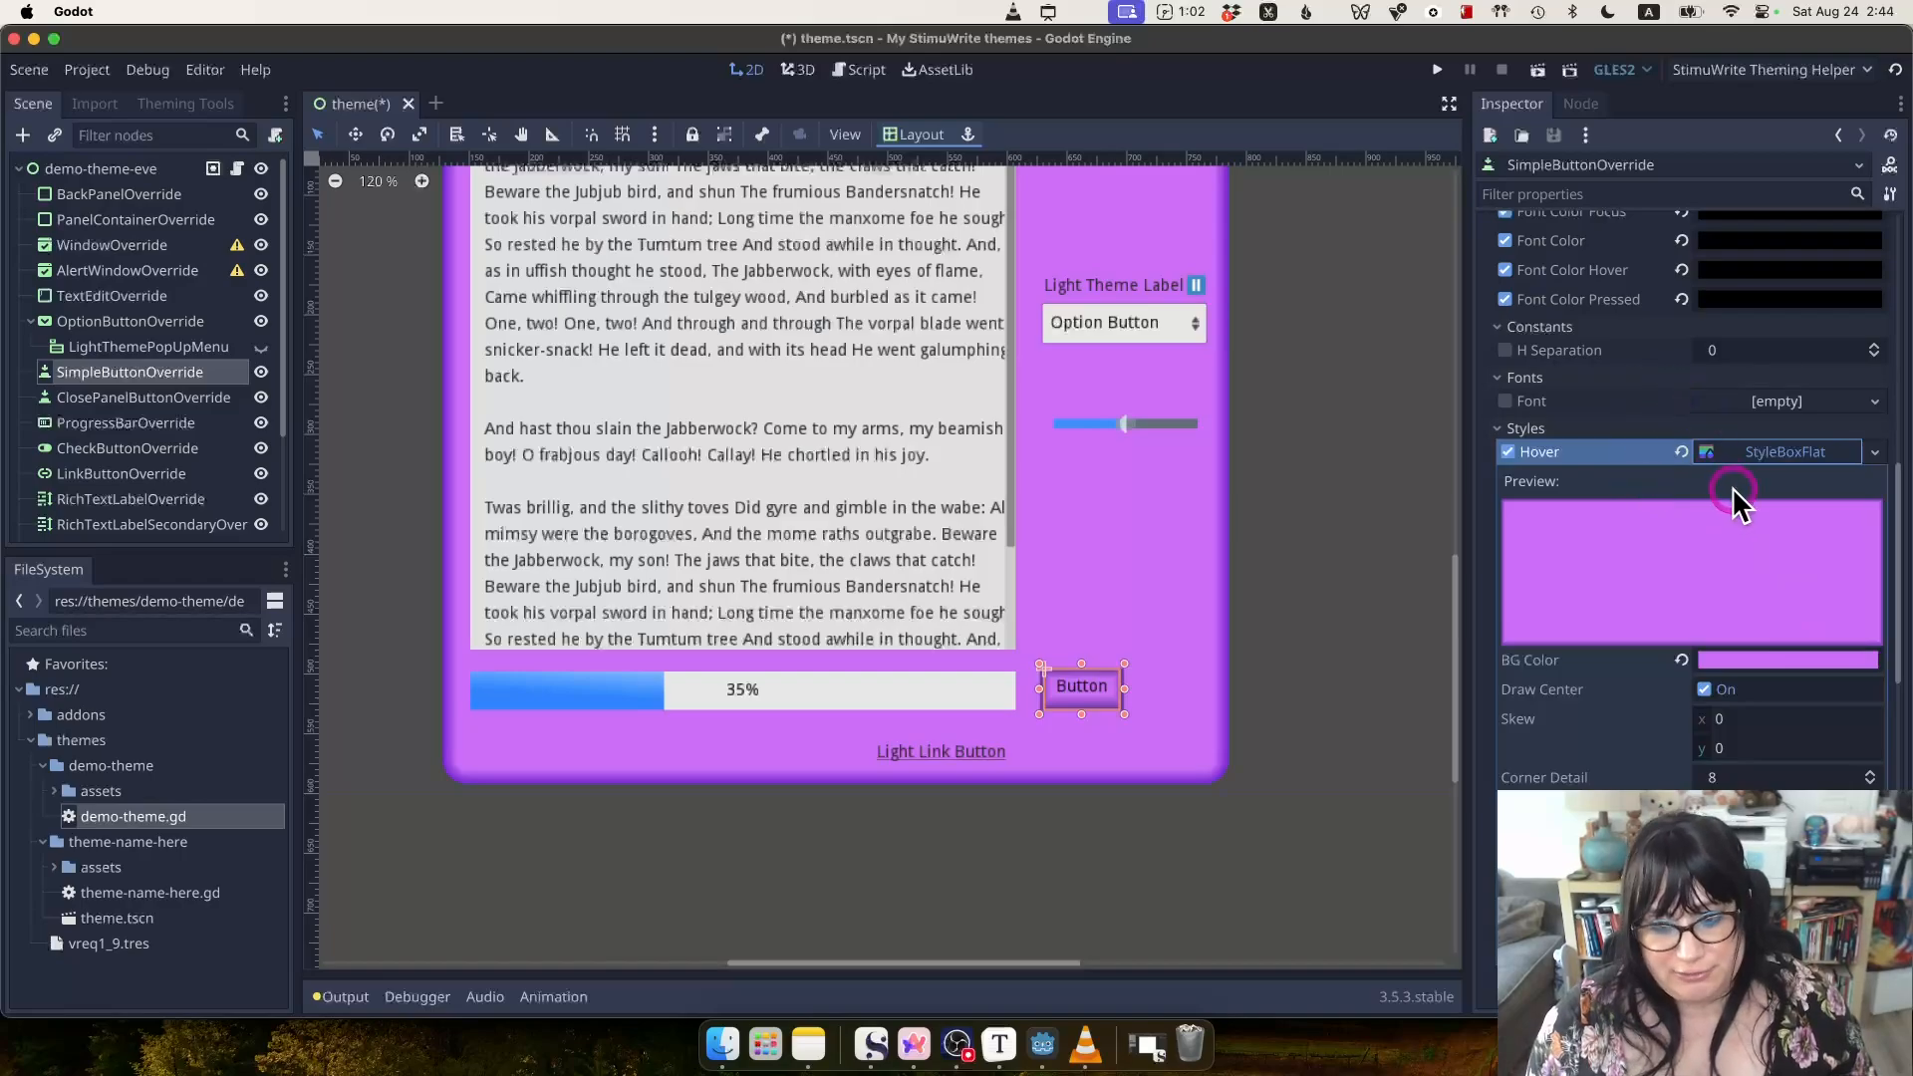
pyautogui.scroll(10, 1768, 488)
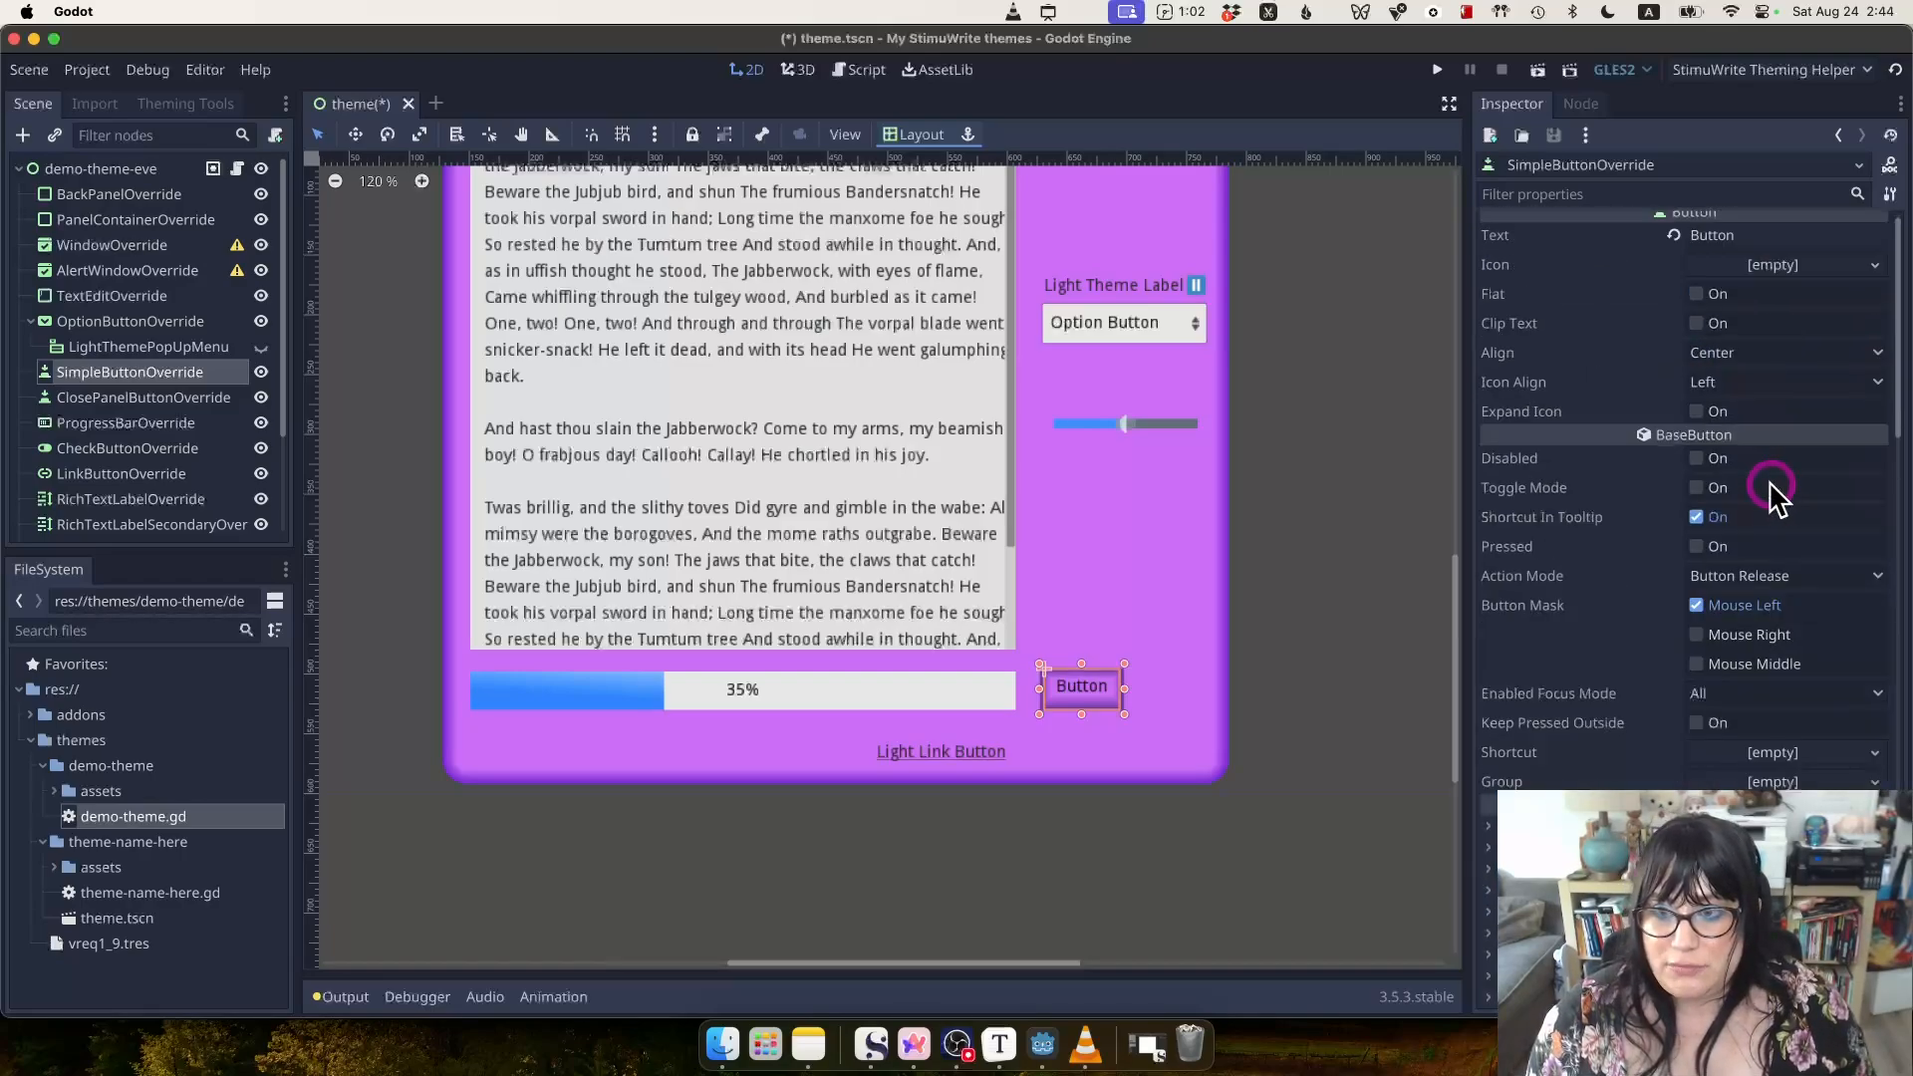
pyautogui.scroll(1, 1771, 485)
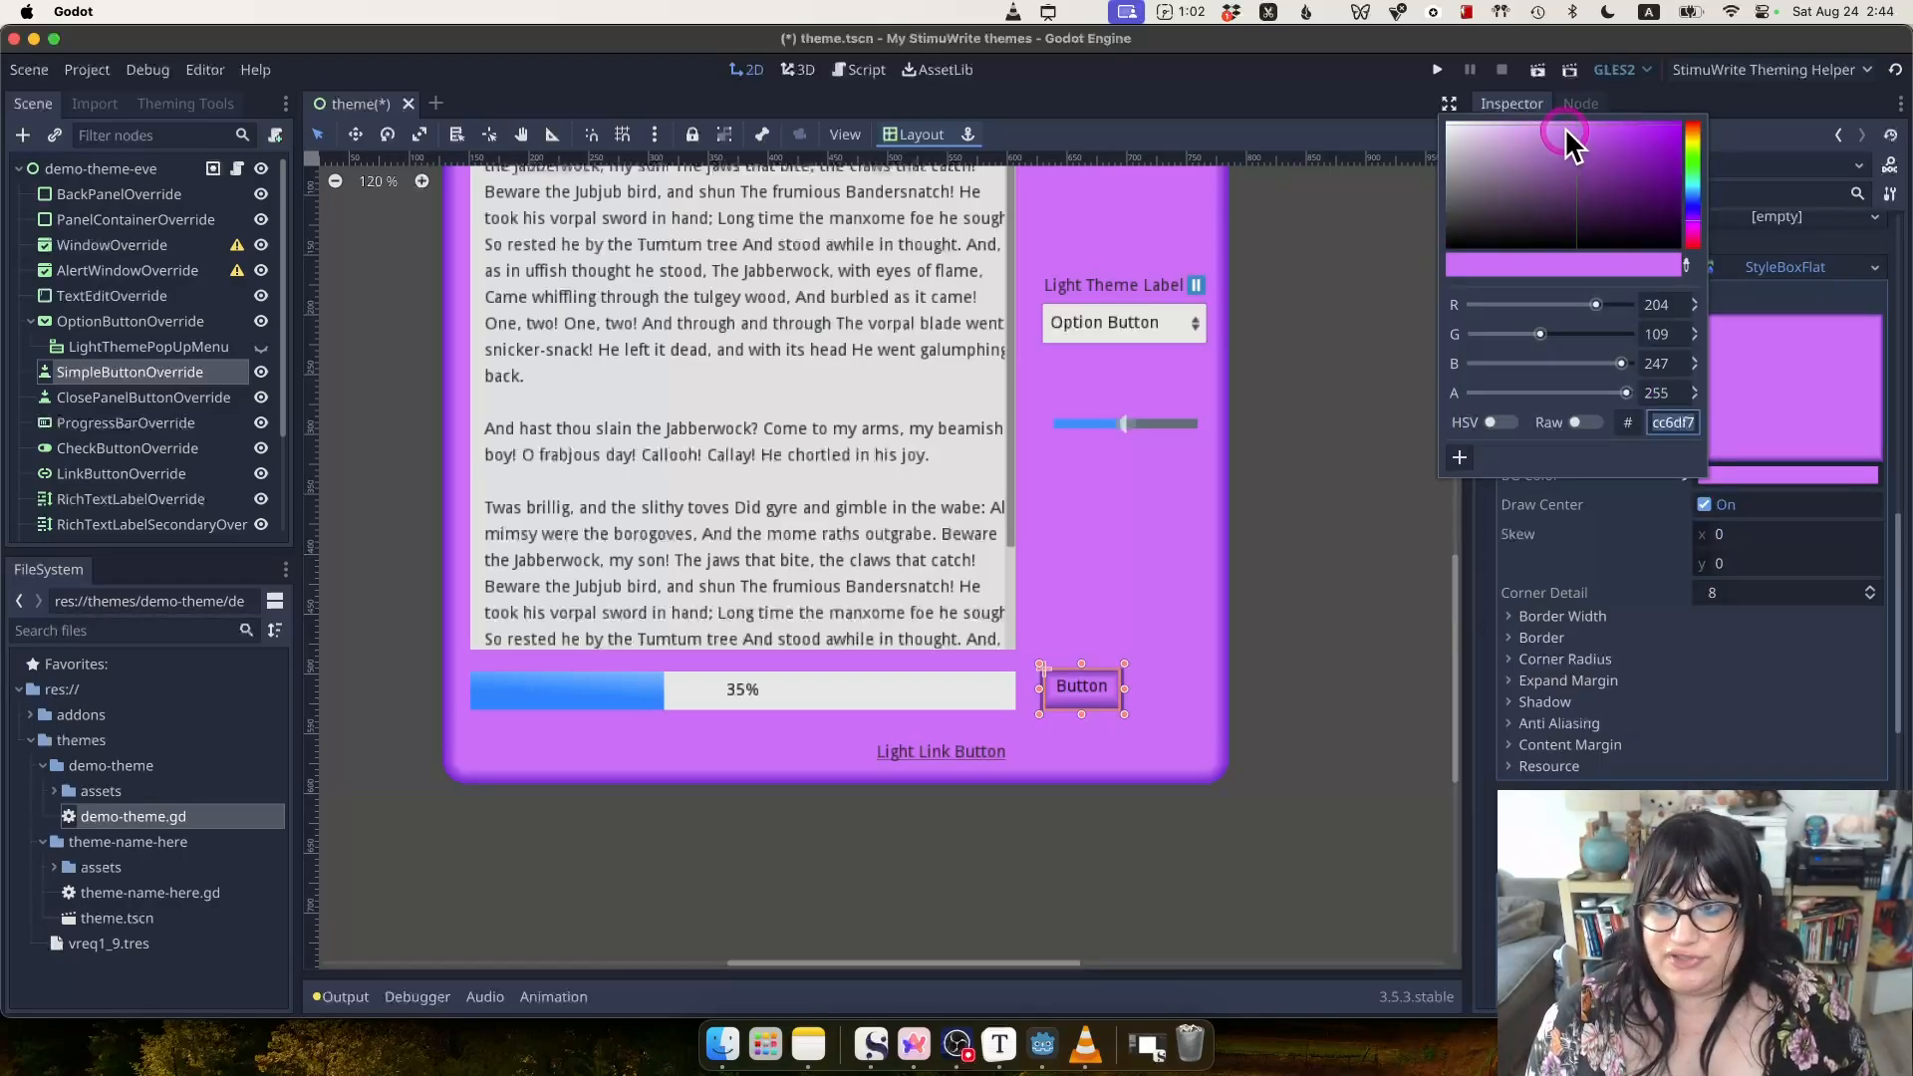
pyautogui.moveTo(1564, 127); pyautogui.dragTo(1546, 122)
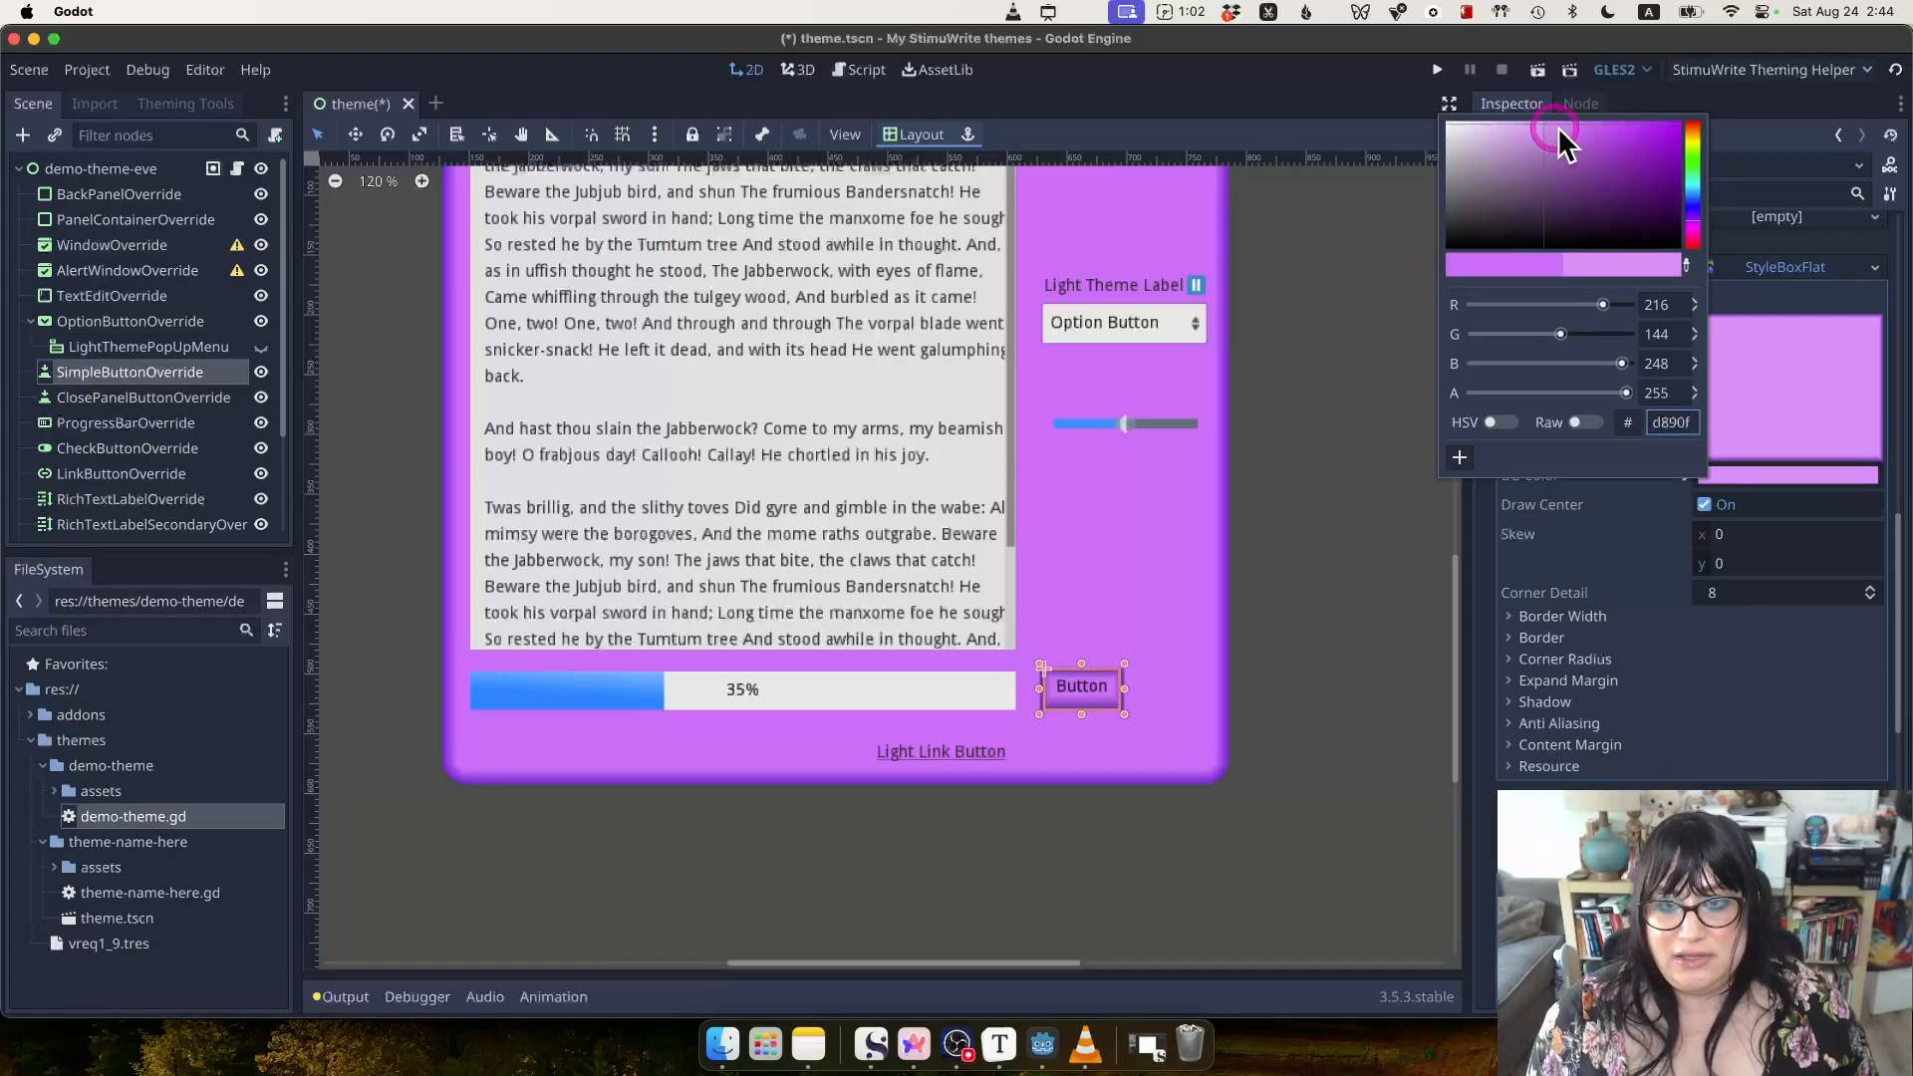
pyautogui.click(1793, 269)
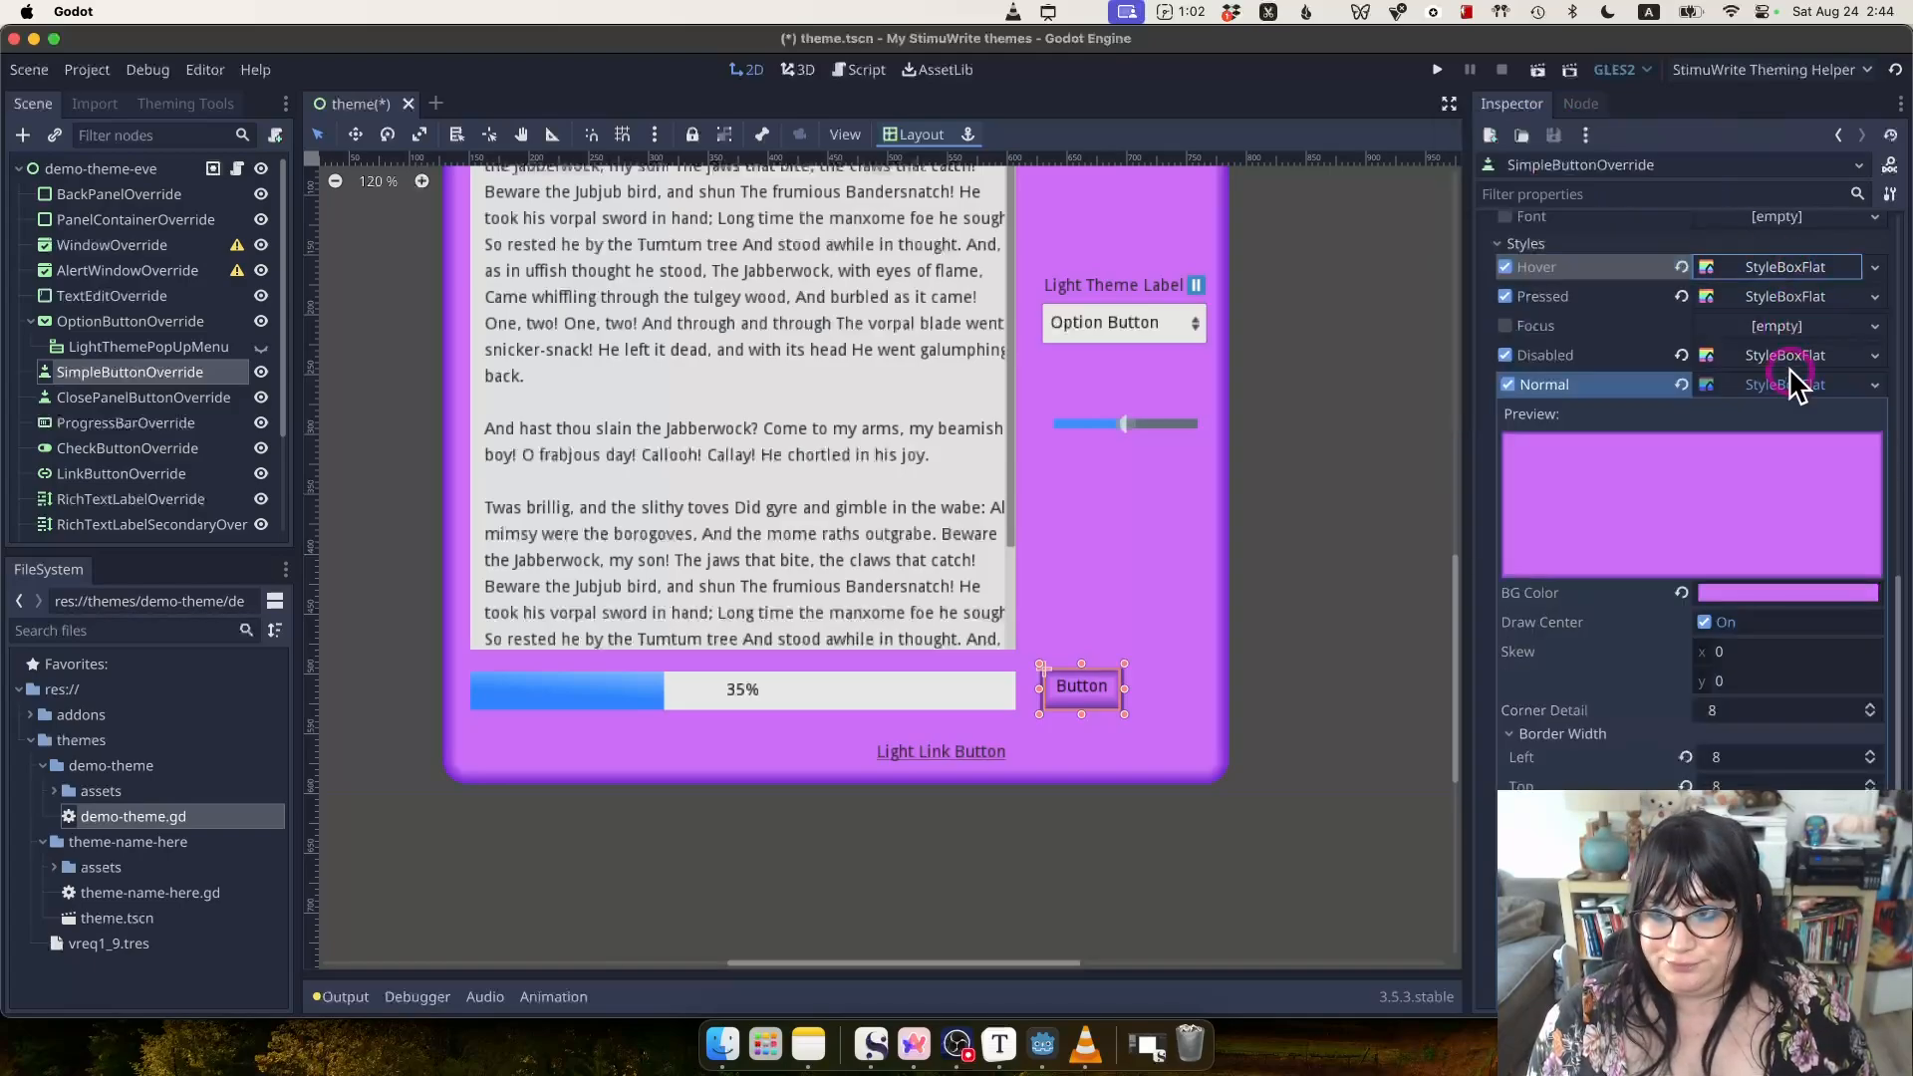
# Expand the button's Disabled style and turn on the button's Disabled property to preview that state.
pyautogui.click(1790, 356)
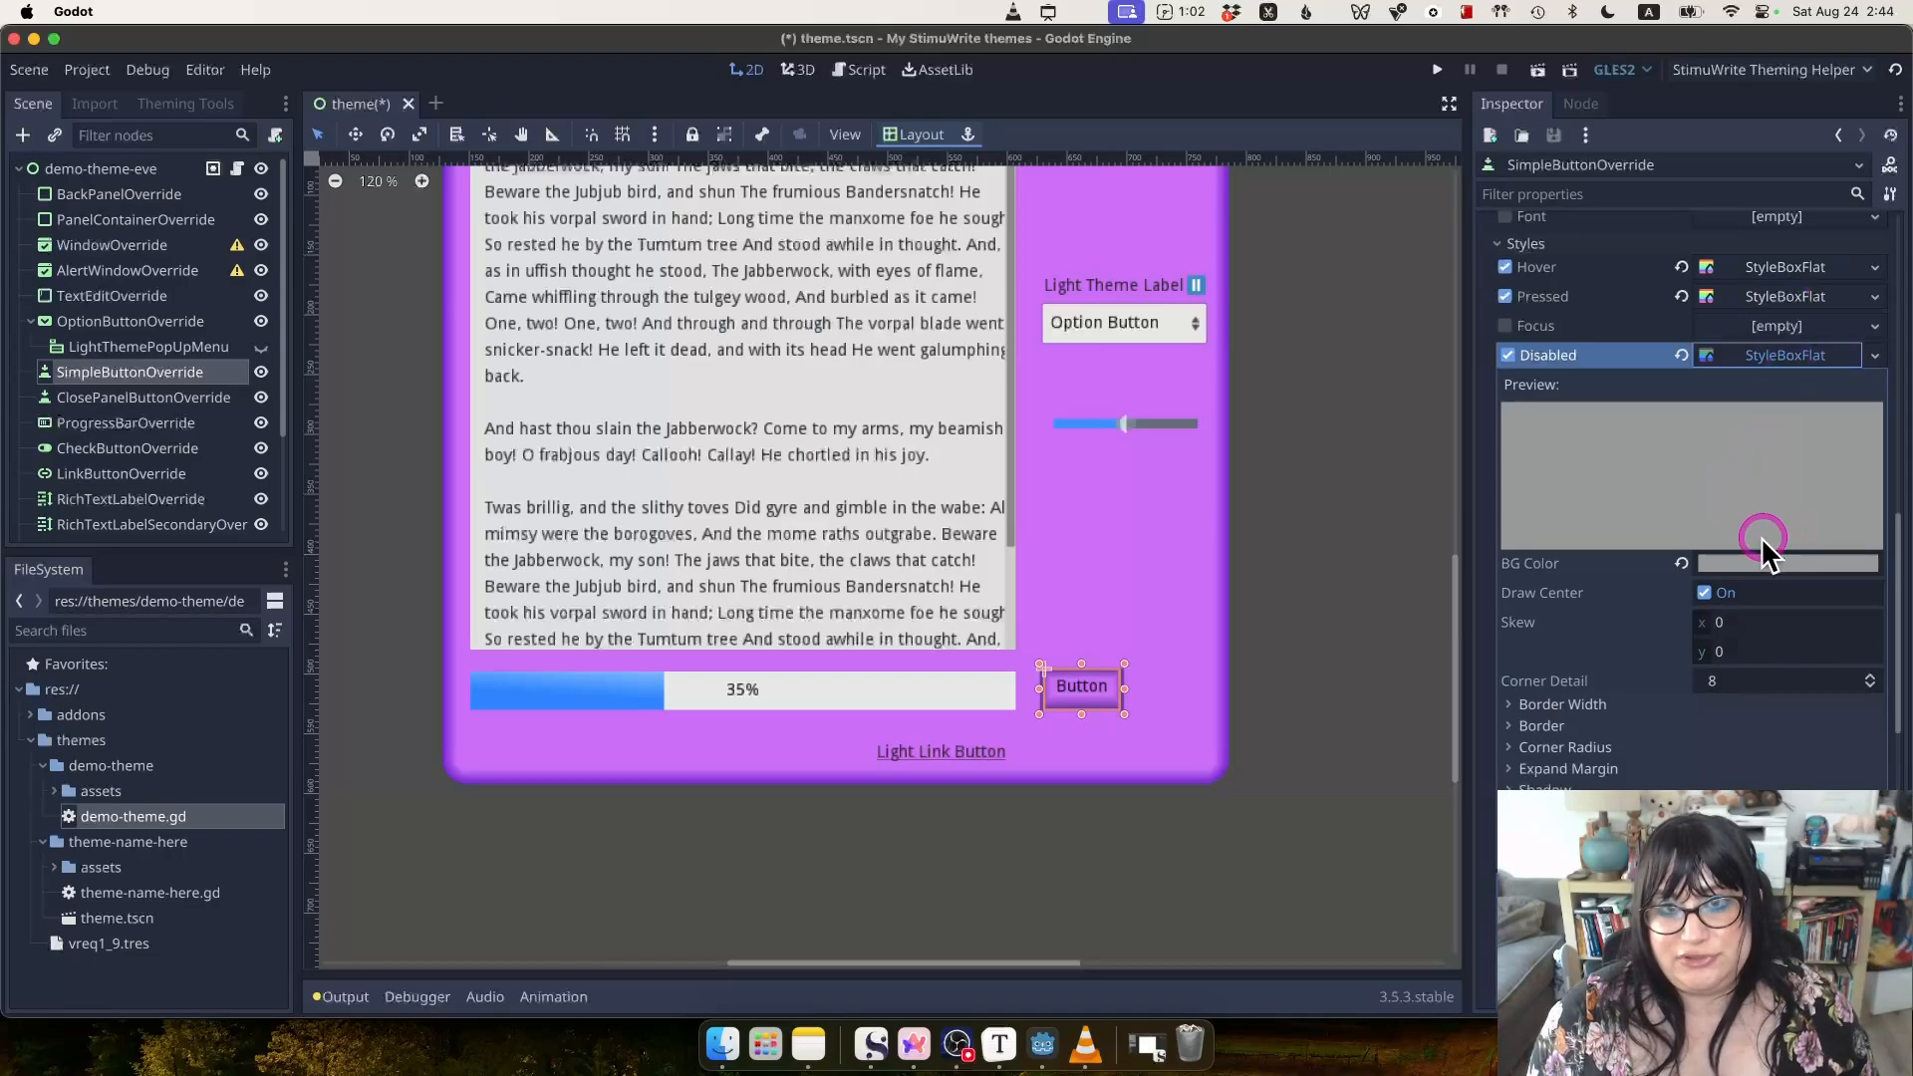
pyautogui.scroll(3, 1748, 562)
pyautogui.scroll(15, 1747, 569)
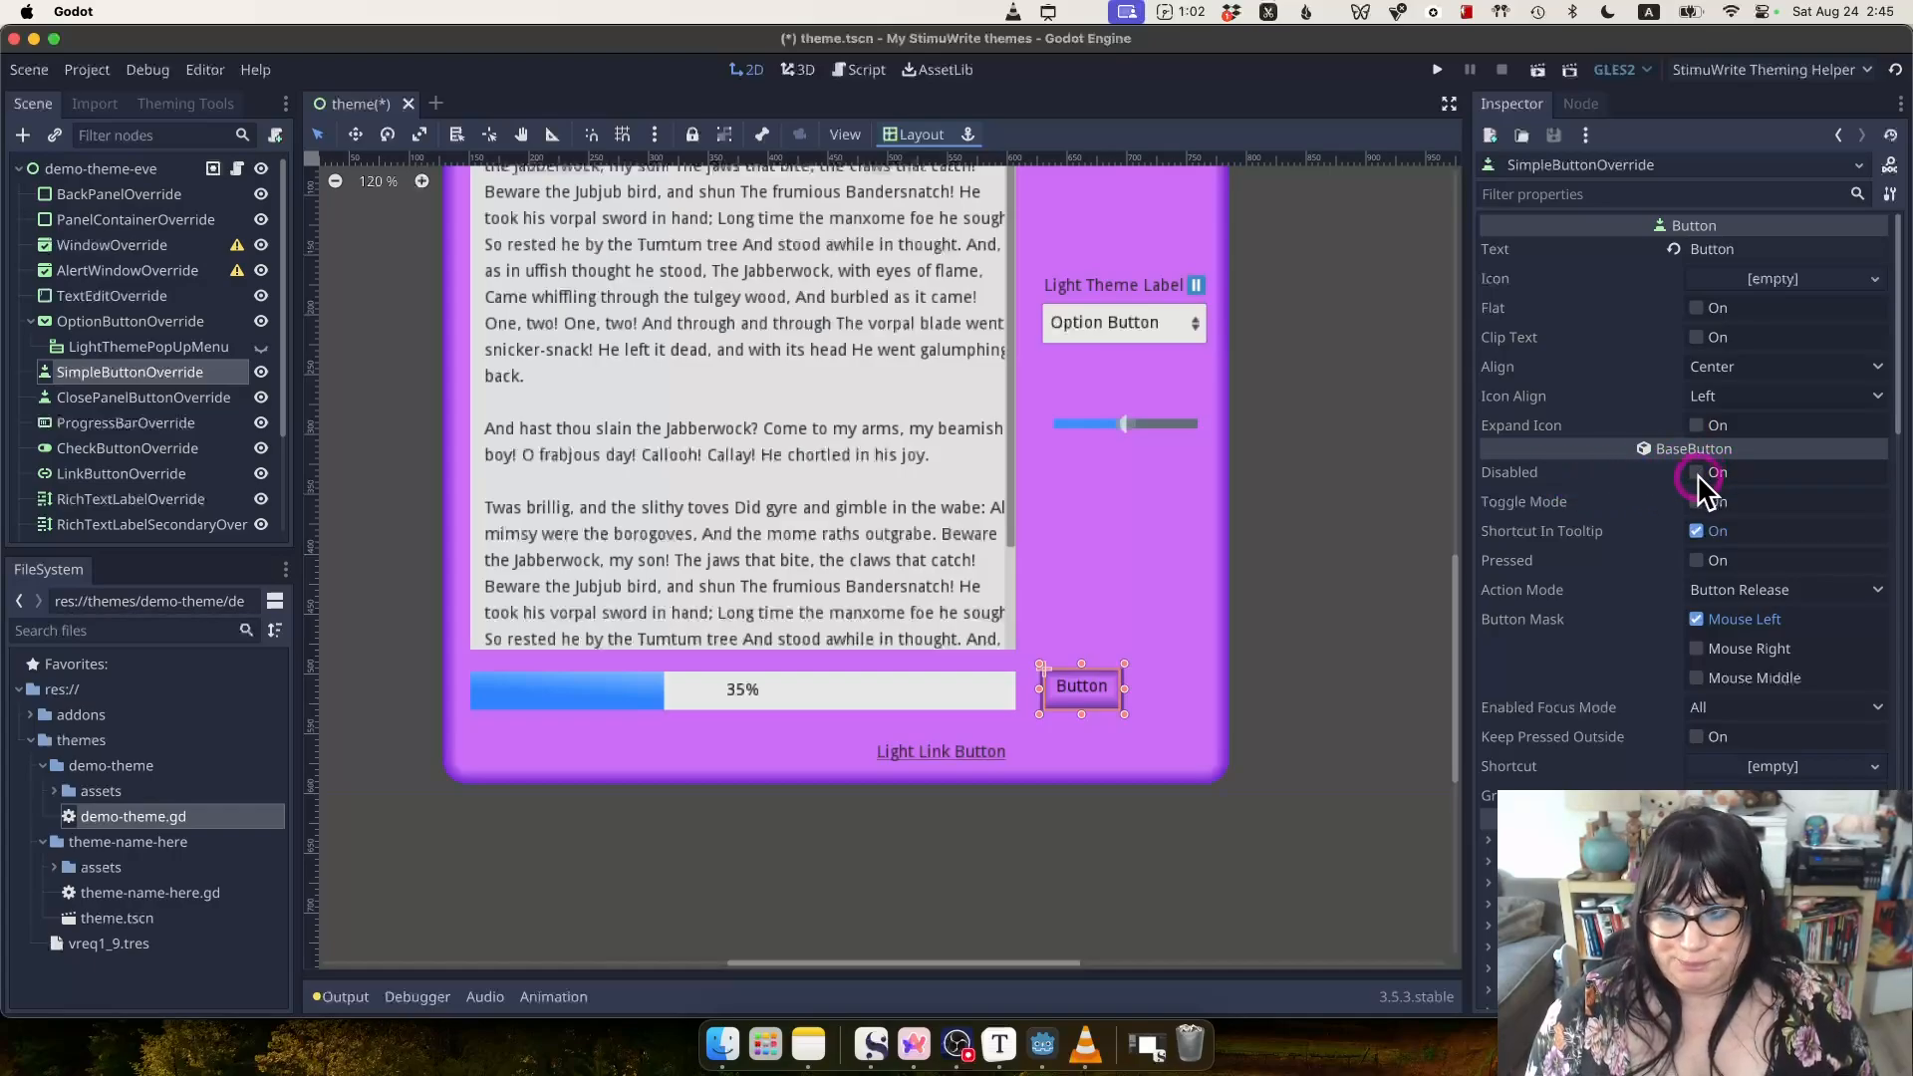
pyautogui.click(1699, 474)
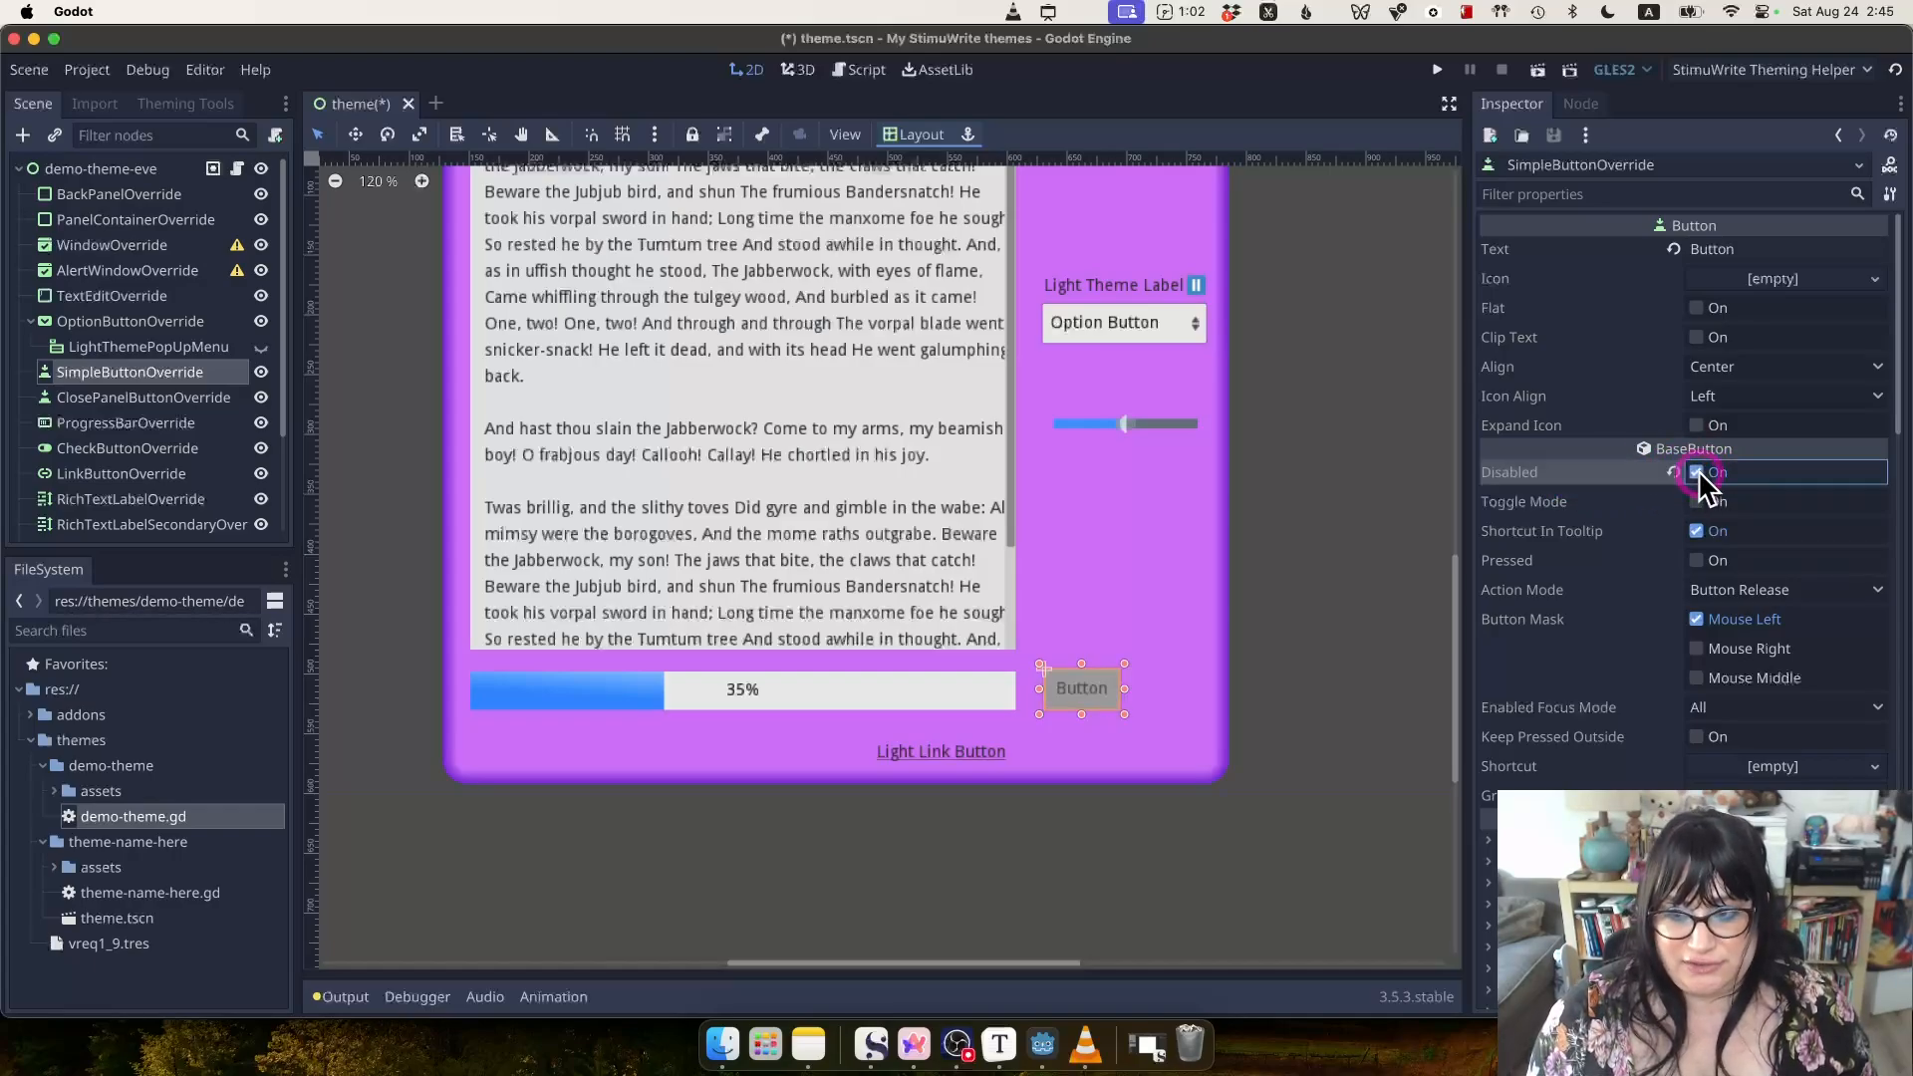
# Paste the copied Normal StyleBoxFlat onto the button's Disabled style override.
pyautogui.scroll(-15, 1694, 558)
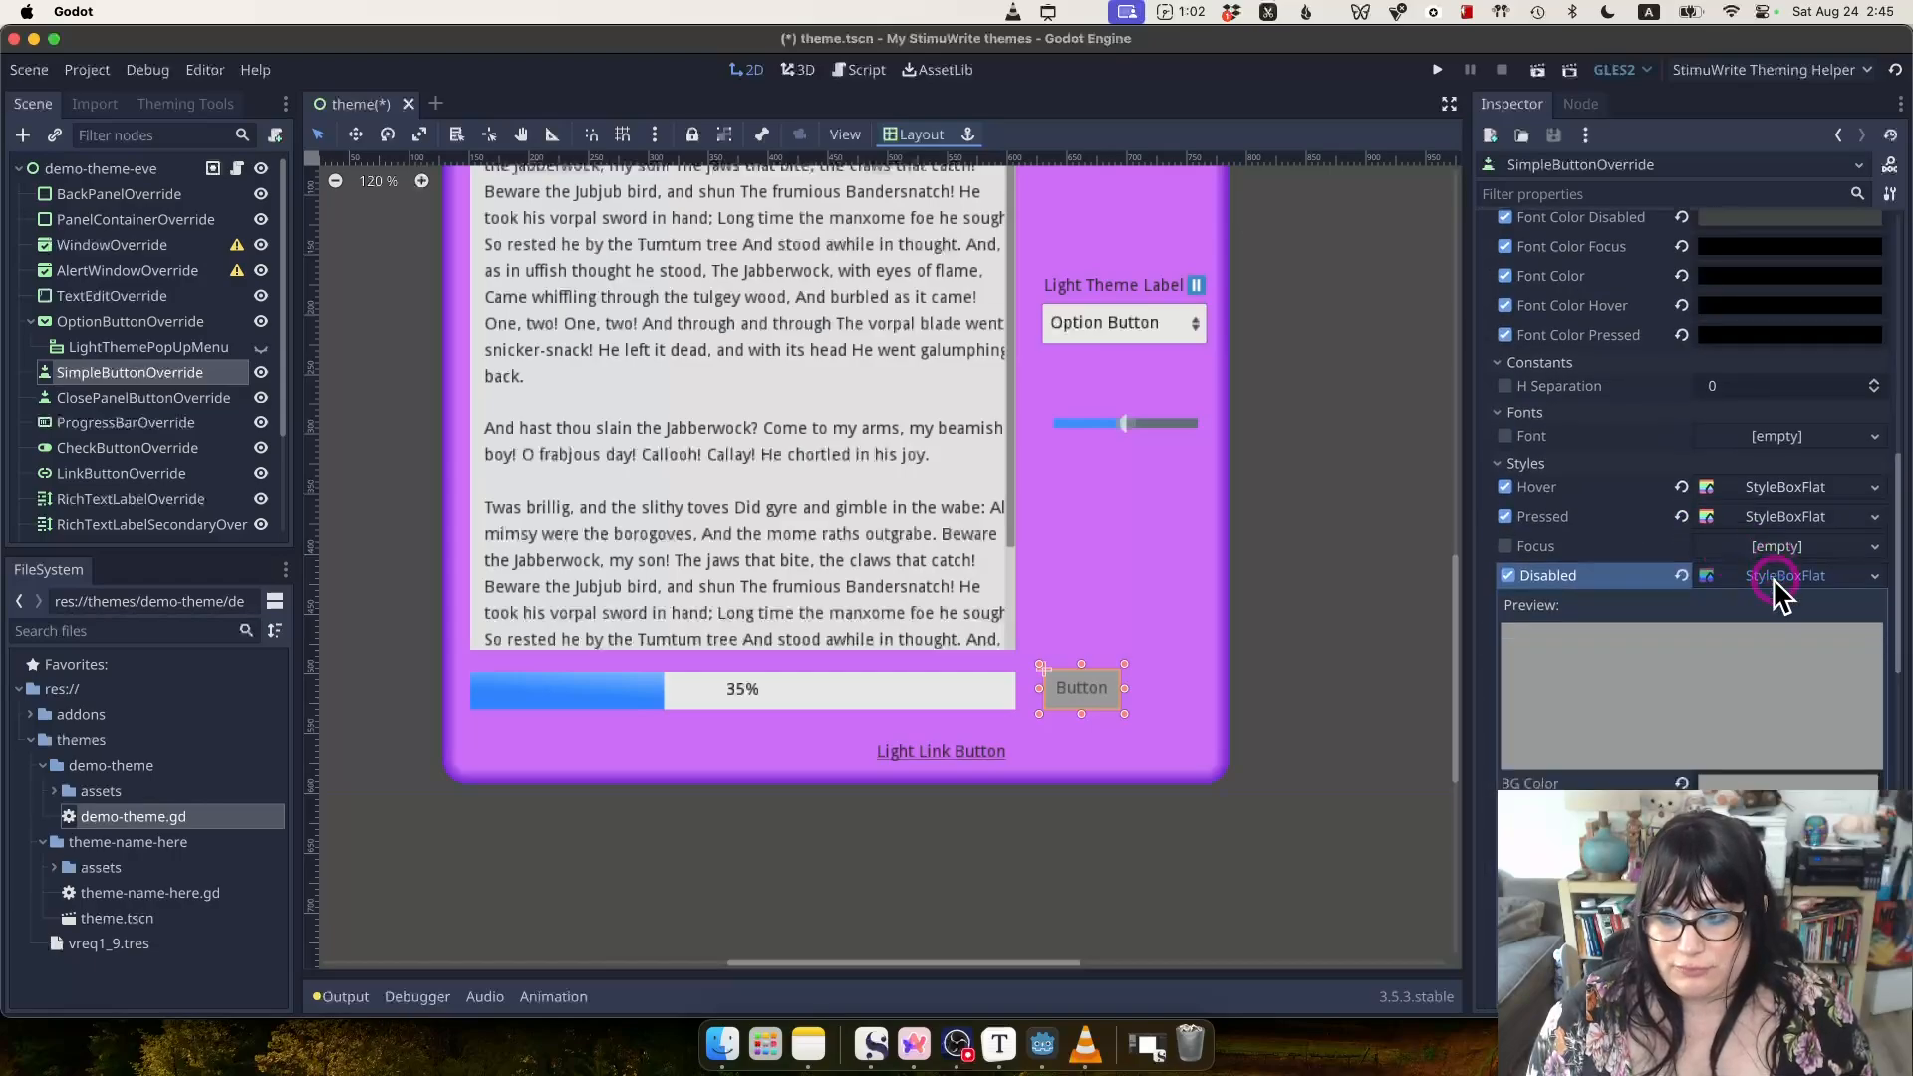
pyautogui.click(1775, 575)
pyautogui.click(1783, 887)
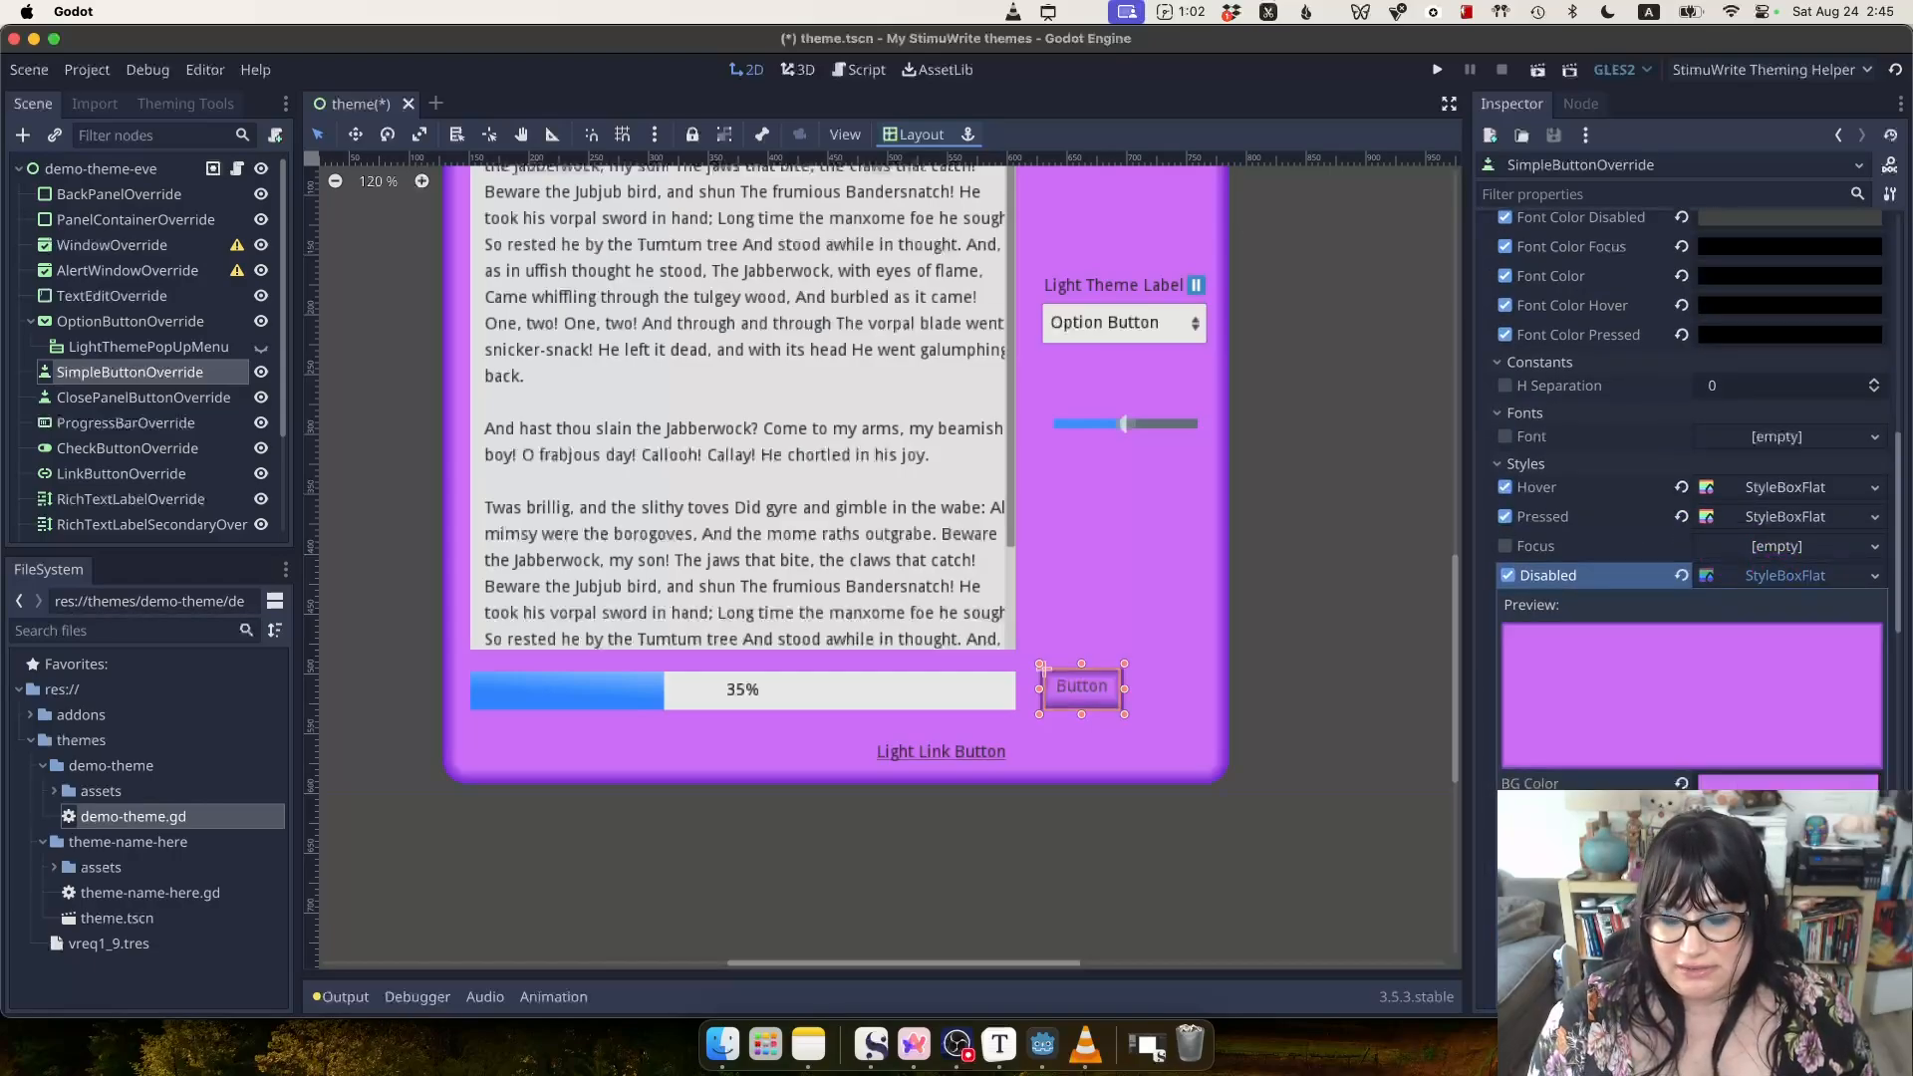
# Recolor the button's Disabled style with a pale lavender border and a light grey BG Color, about RGB 188, 188, 188.
pyautogui.scroll(-6, 1774, 490)
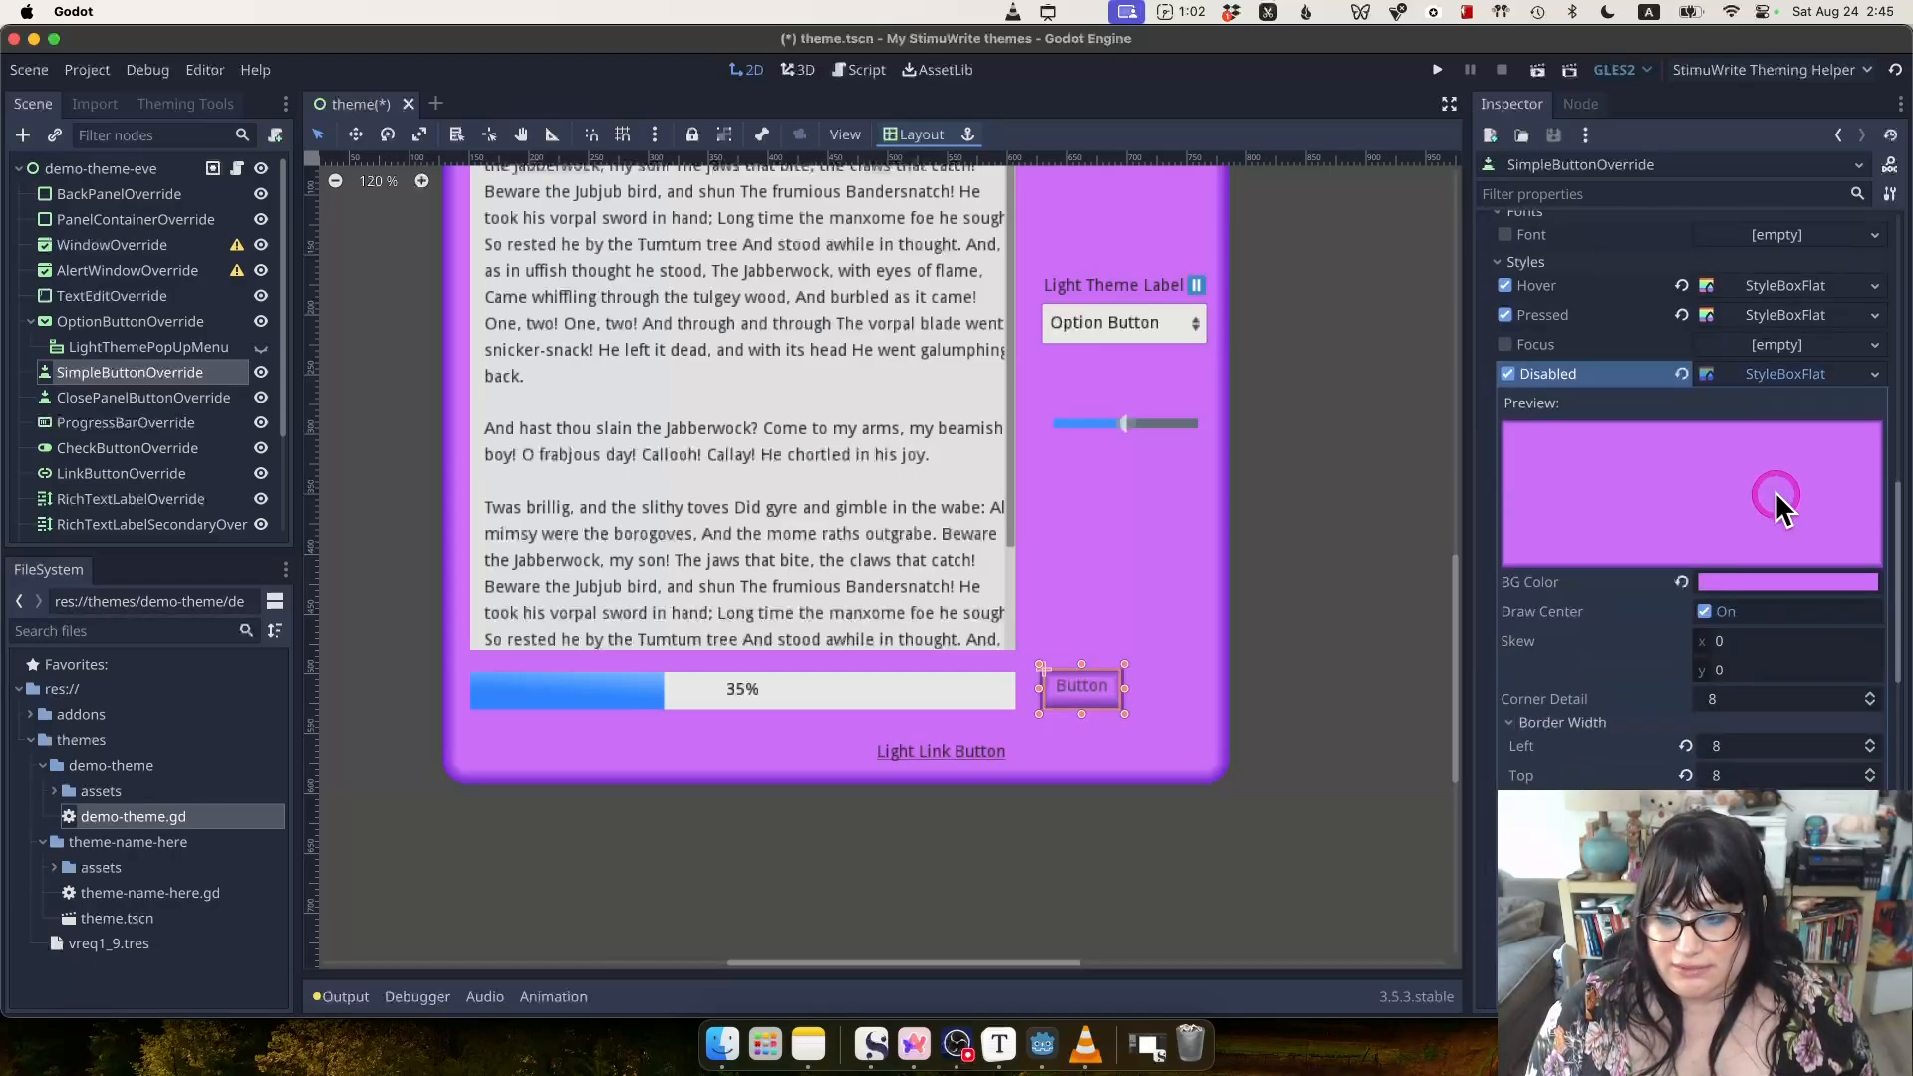
pyautogui.click(1759, 714)
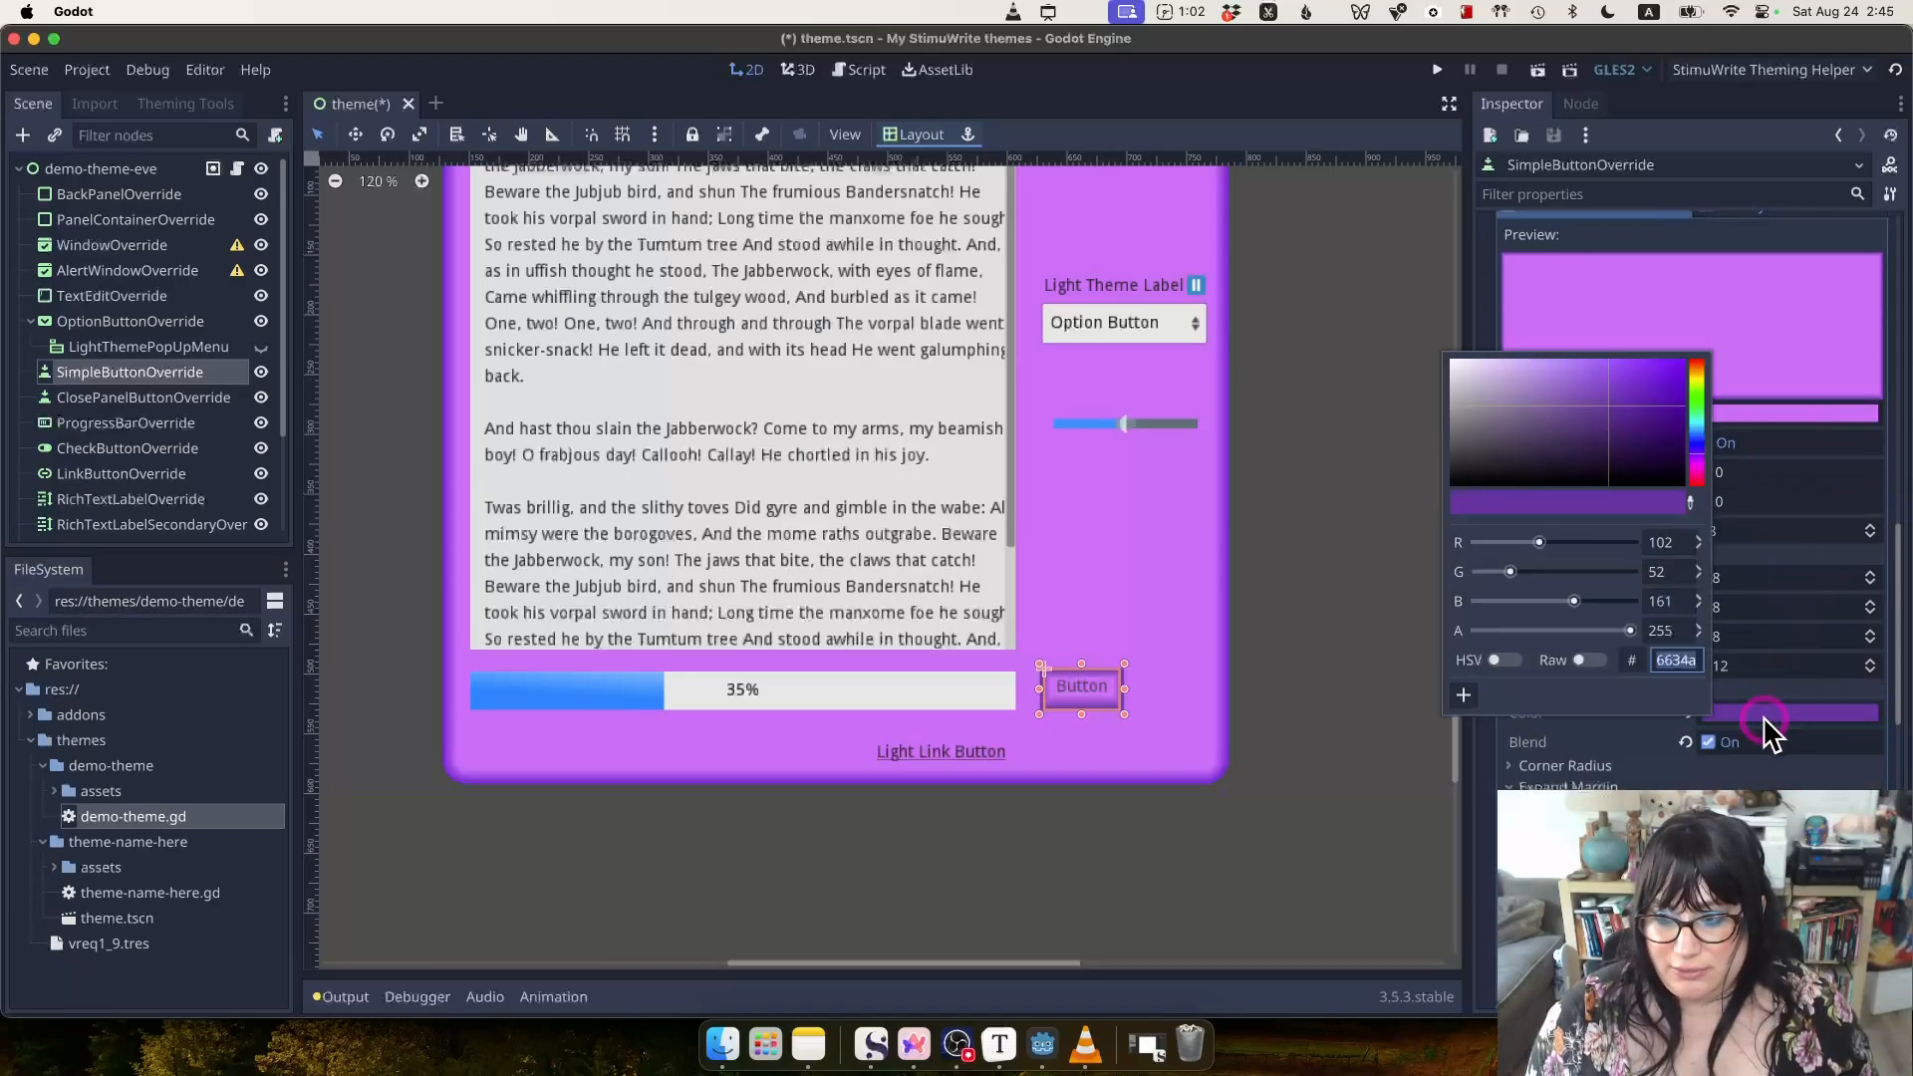
pyautogui.click(1508, 391)
pyautogui.moveTo(1509, 392)
pyautogui.mouseDown()
pyautogui.moveTo(1480, 386)
pyautogui.moveTo(1479, 356)
pyautogui.mouseUp()
pyautogui.click(1814, 416)
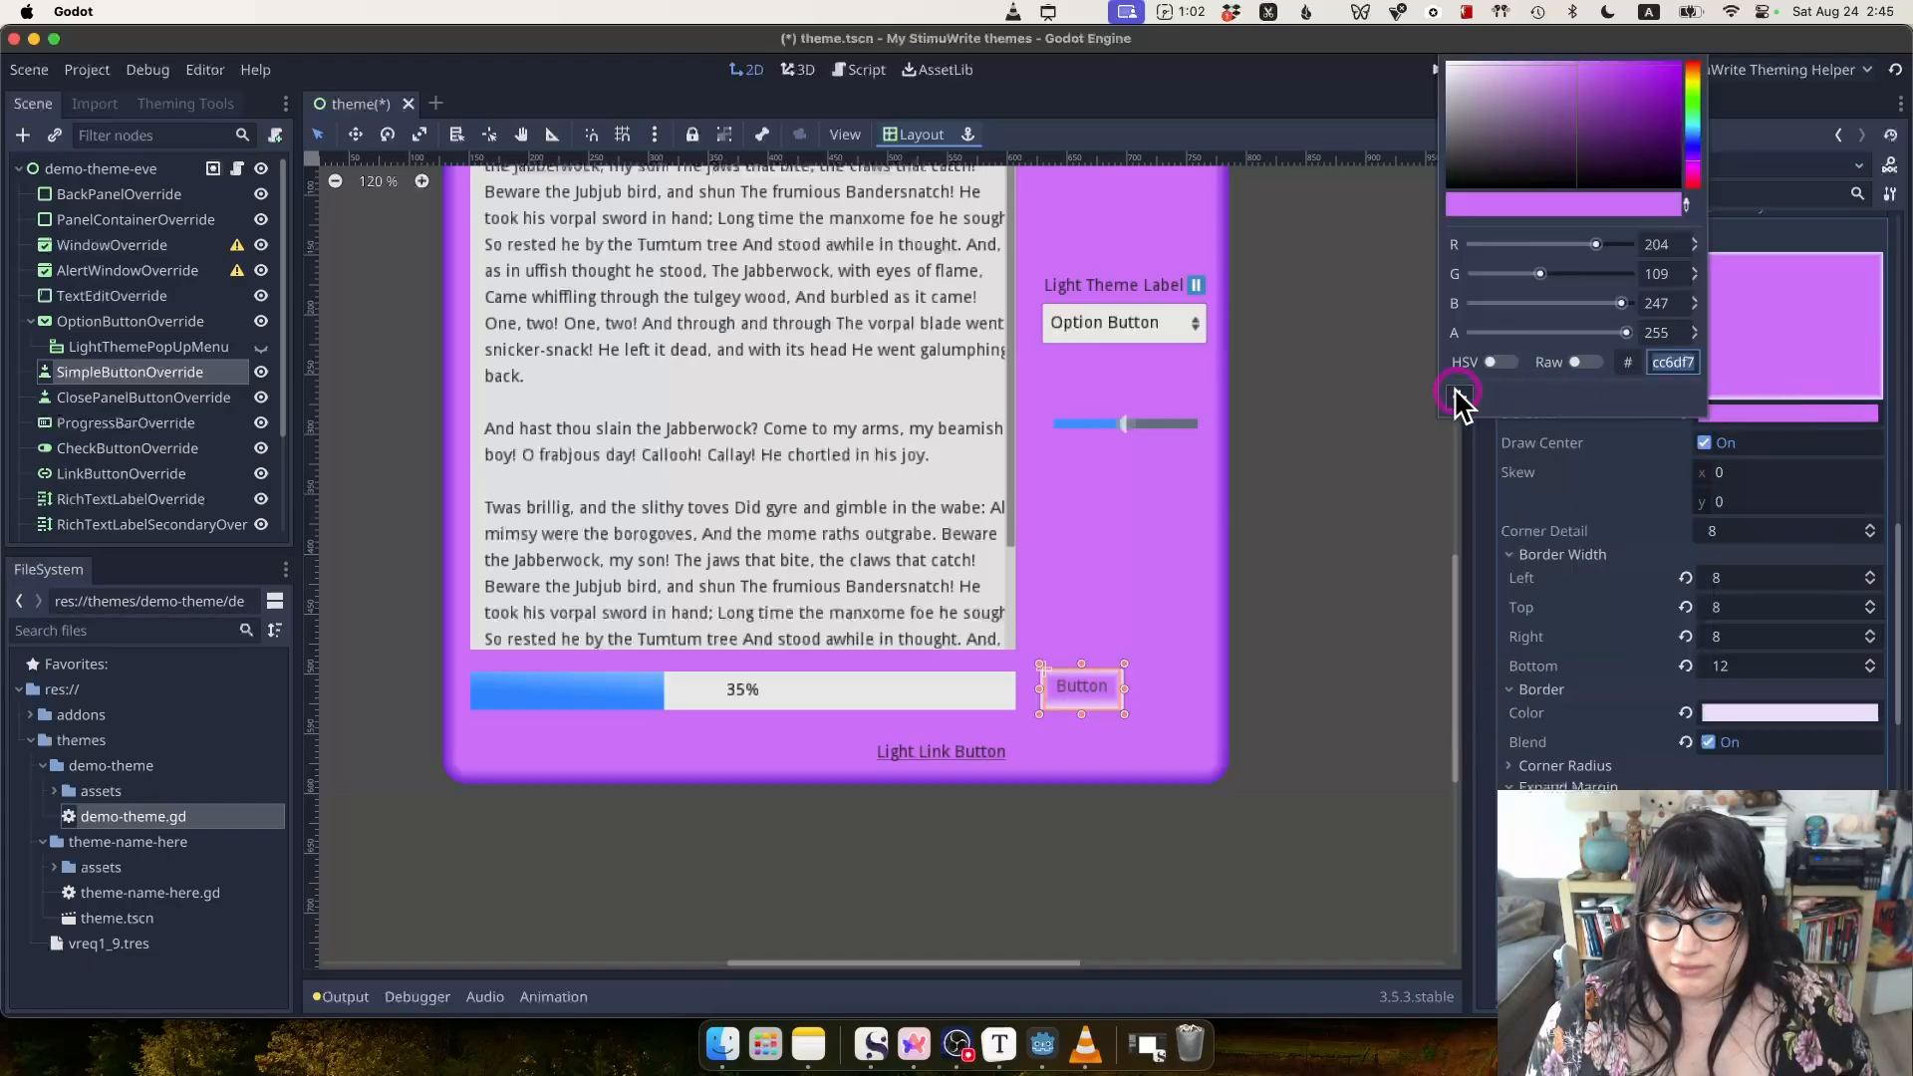
pyautogui.moveTo(1445, 181)
pyautogui.mouseDown()
pyautogui.moveTo(1481, 118)
pyautogui.moveTo(1444, 93)
pyautogui.mouseUp()
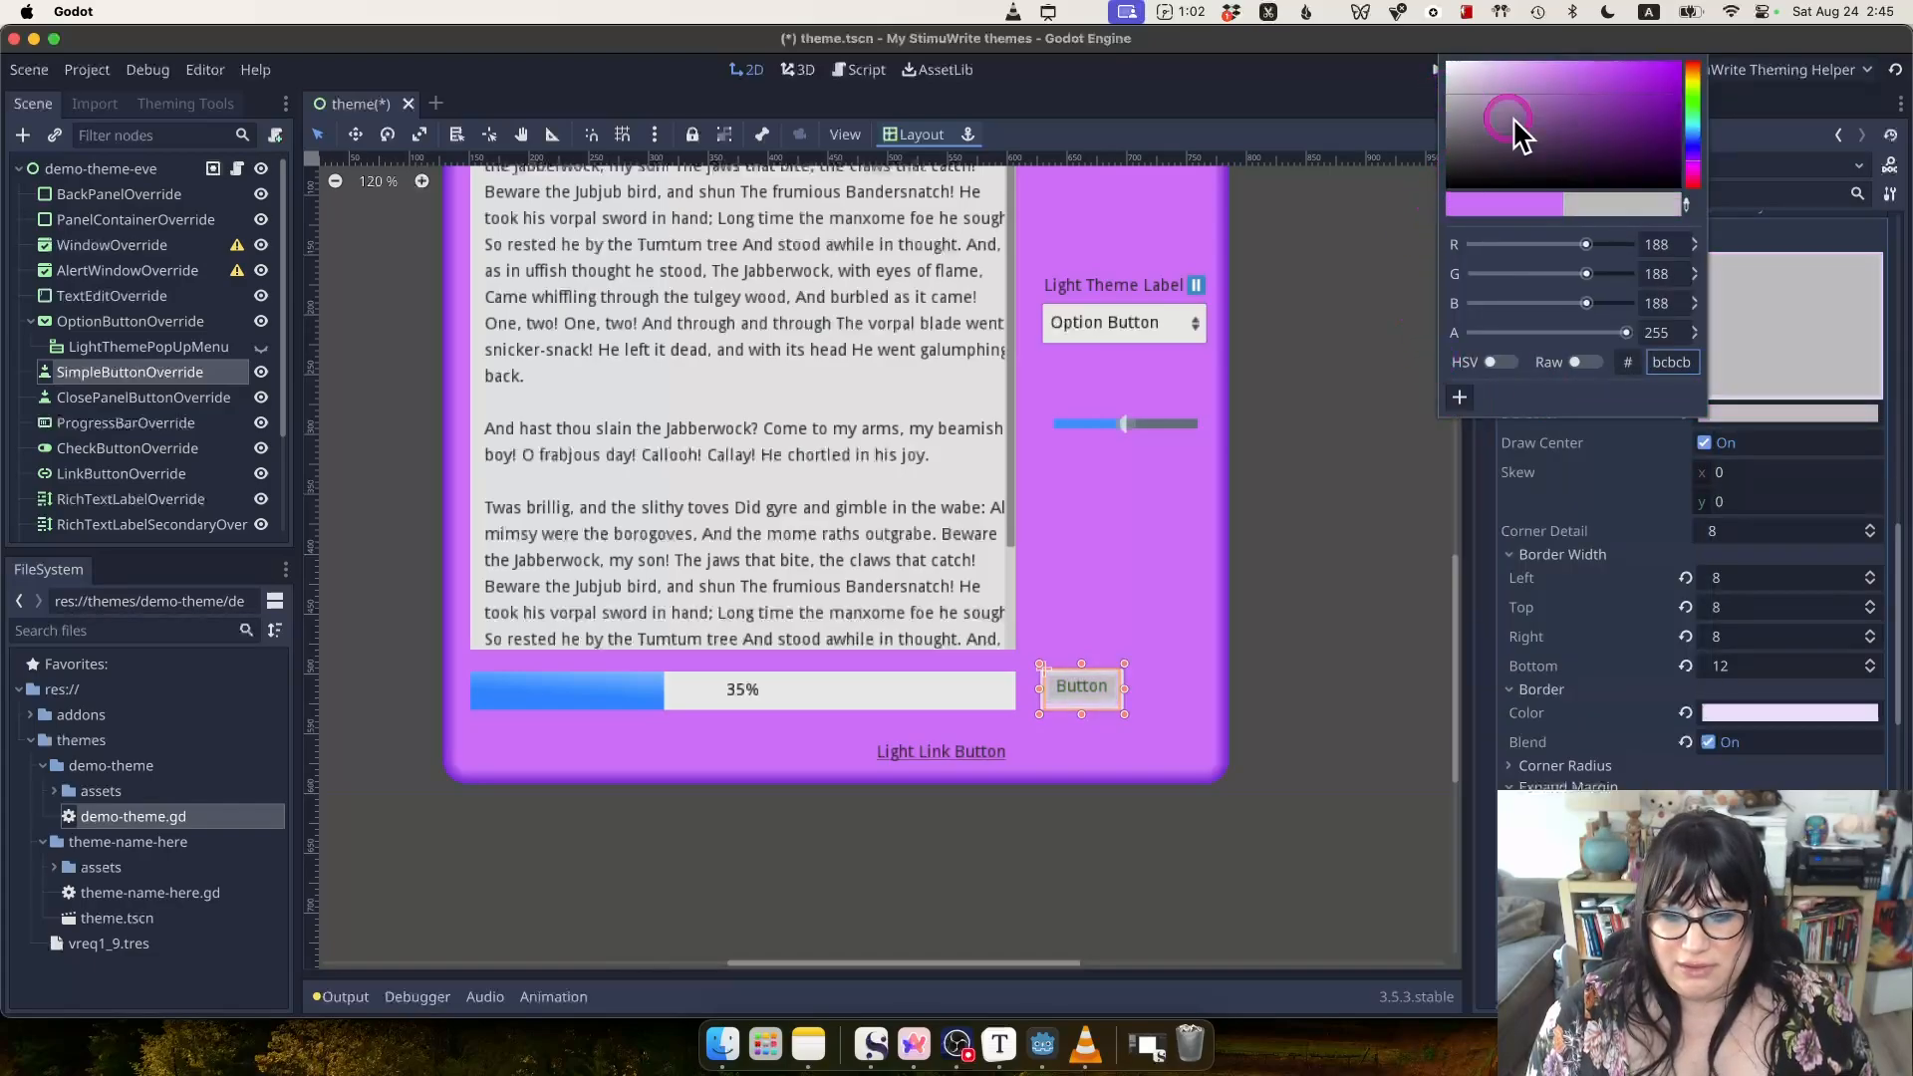
pyautogui.click(1780, 448)
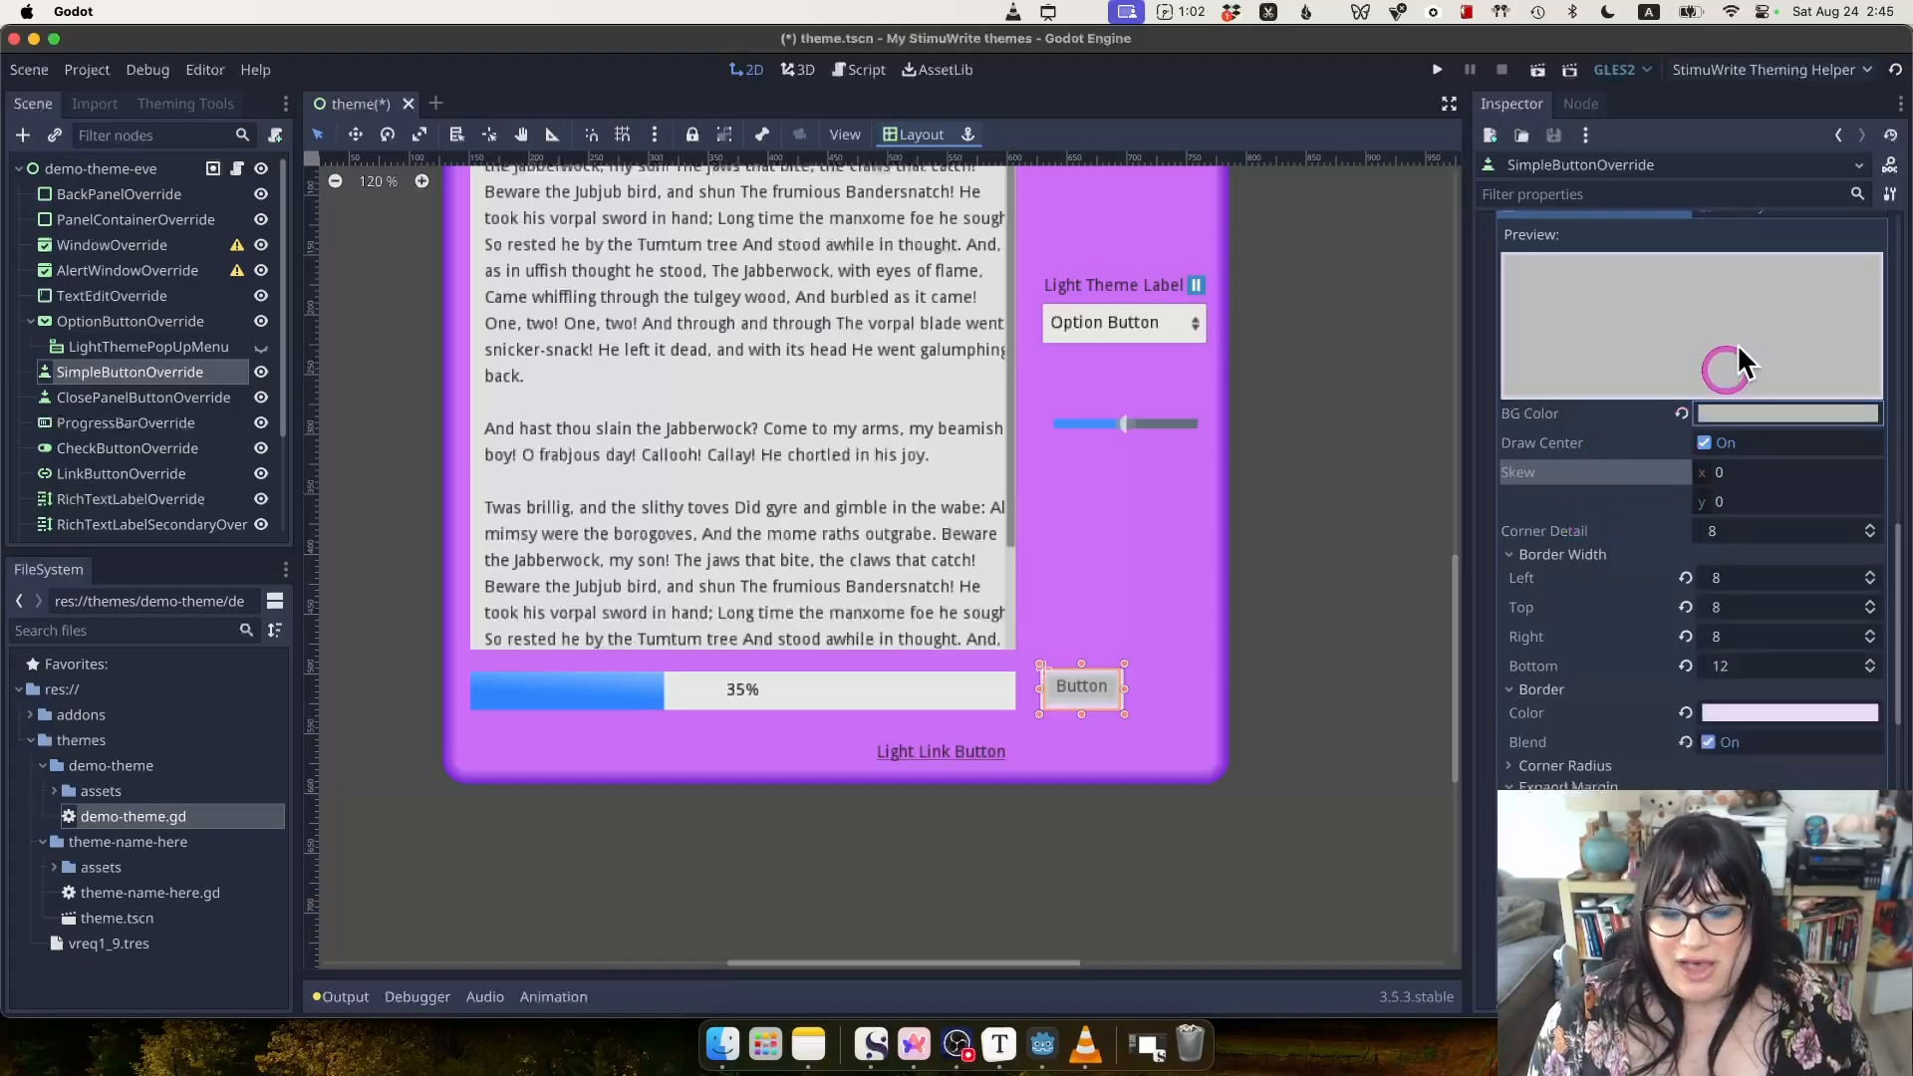
# Compare the button's Normal and Disabled styles, and undo the latest border and background color changes.
pyautogui.scroll(3, 1704, 438)
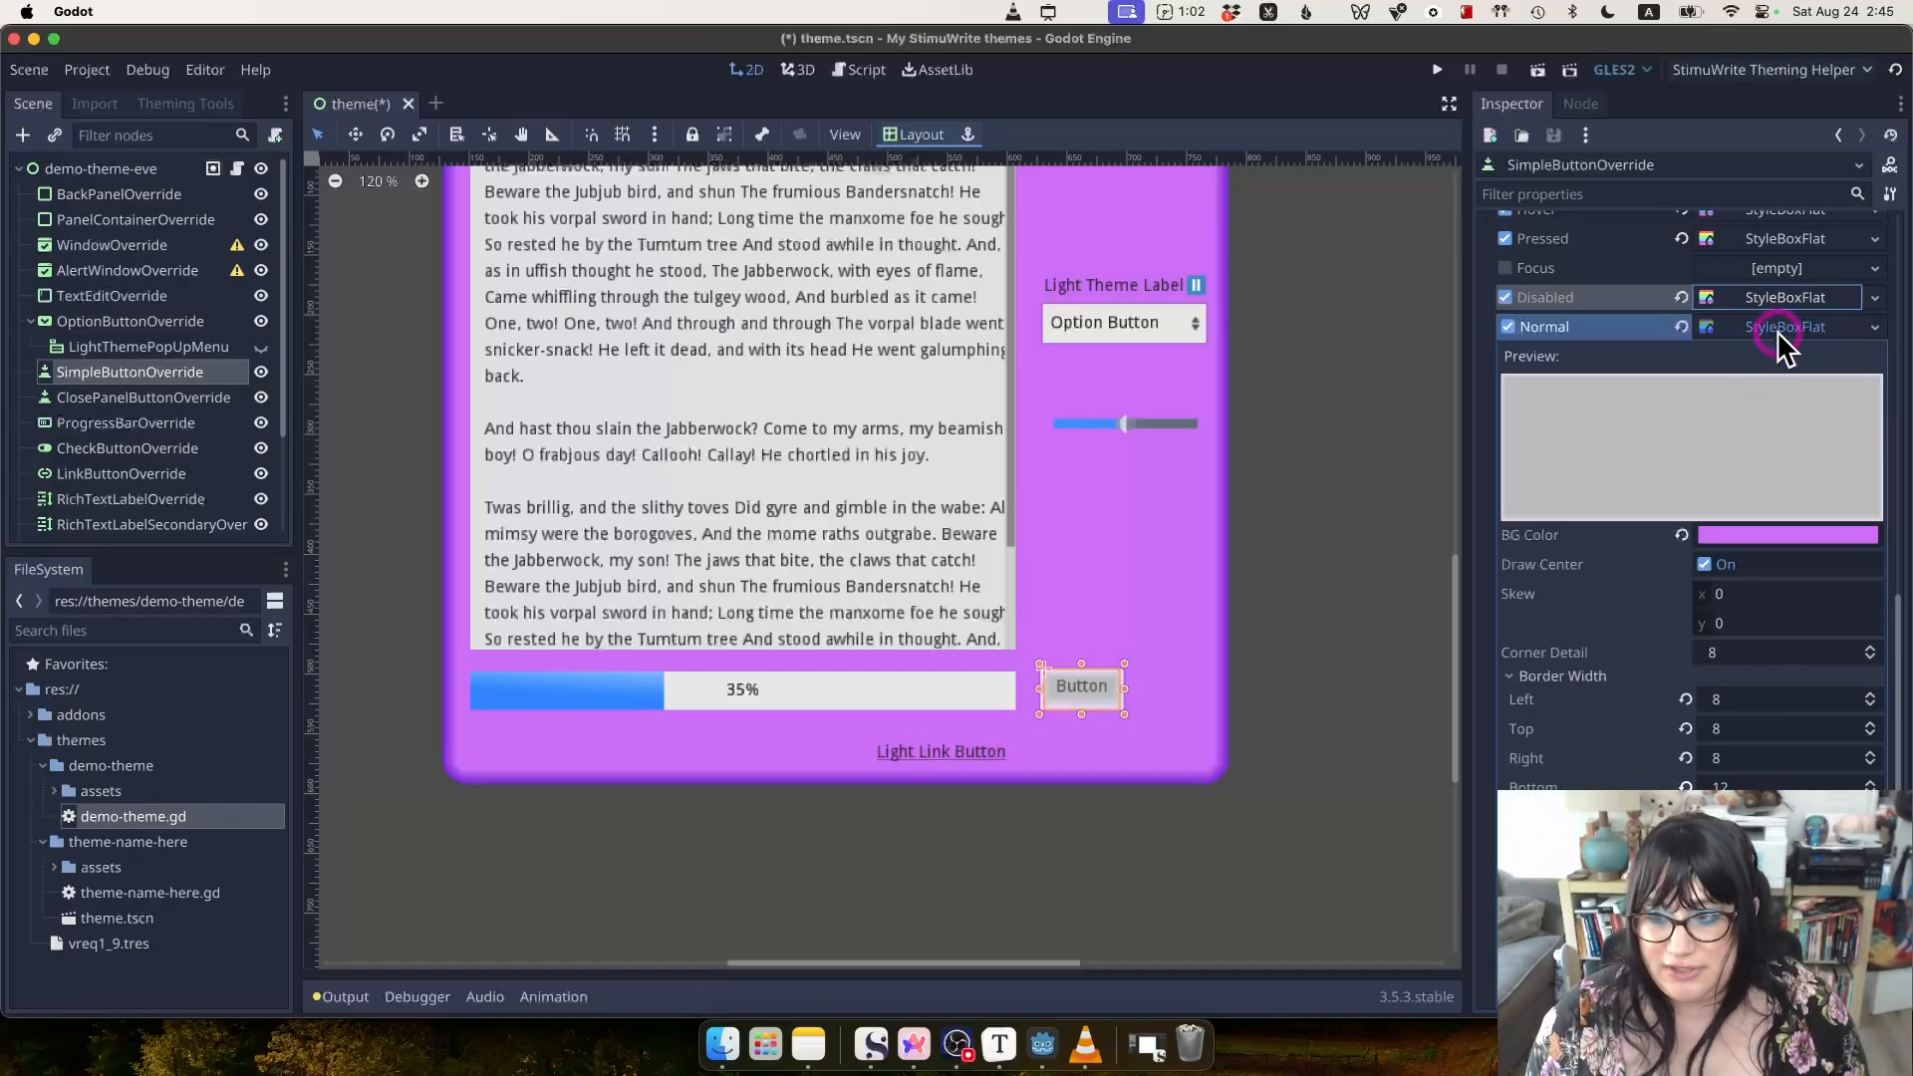
pyautogui.click(1782, 299)
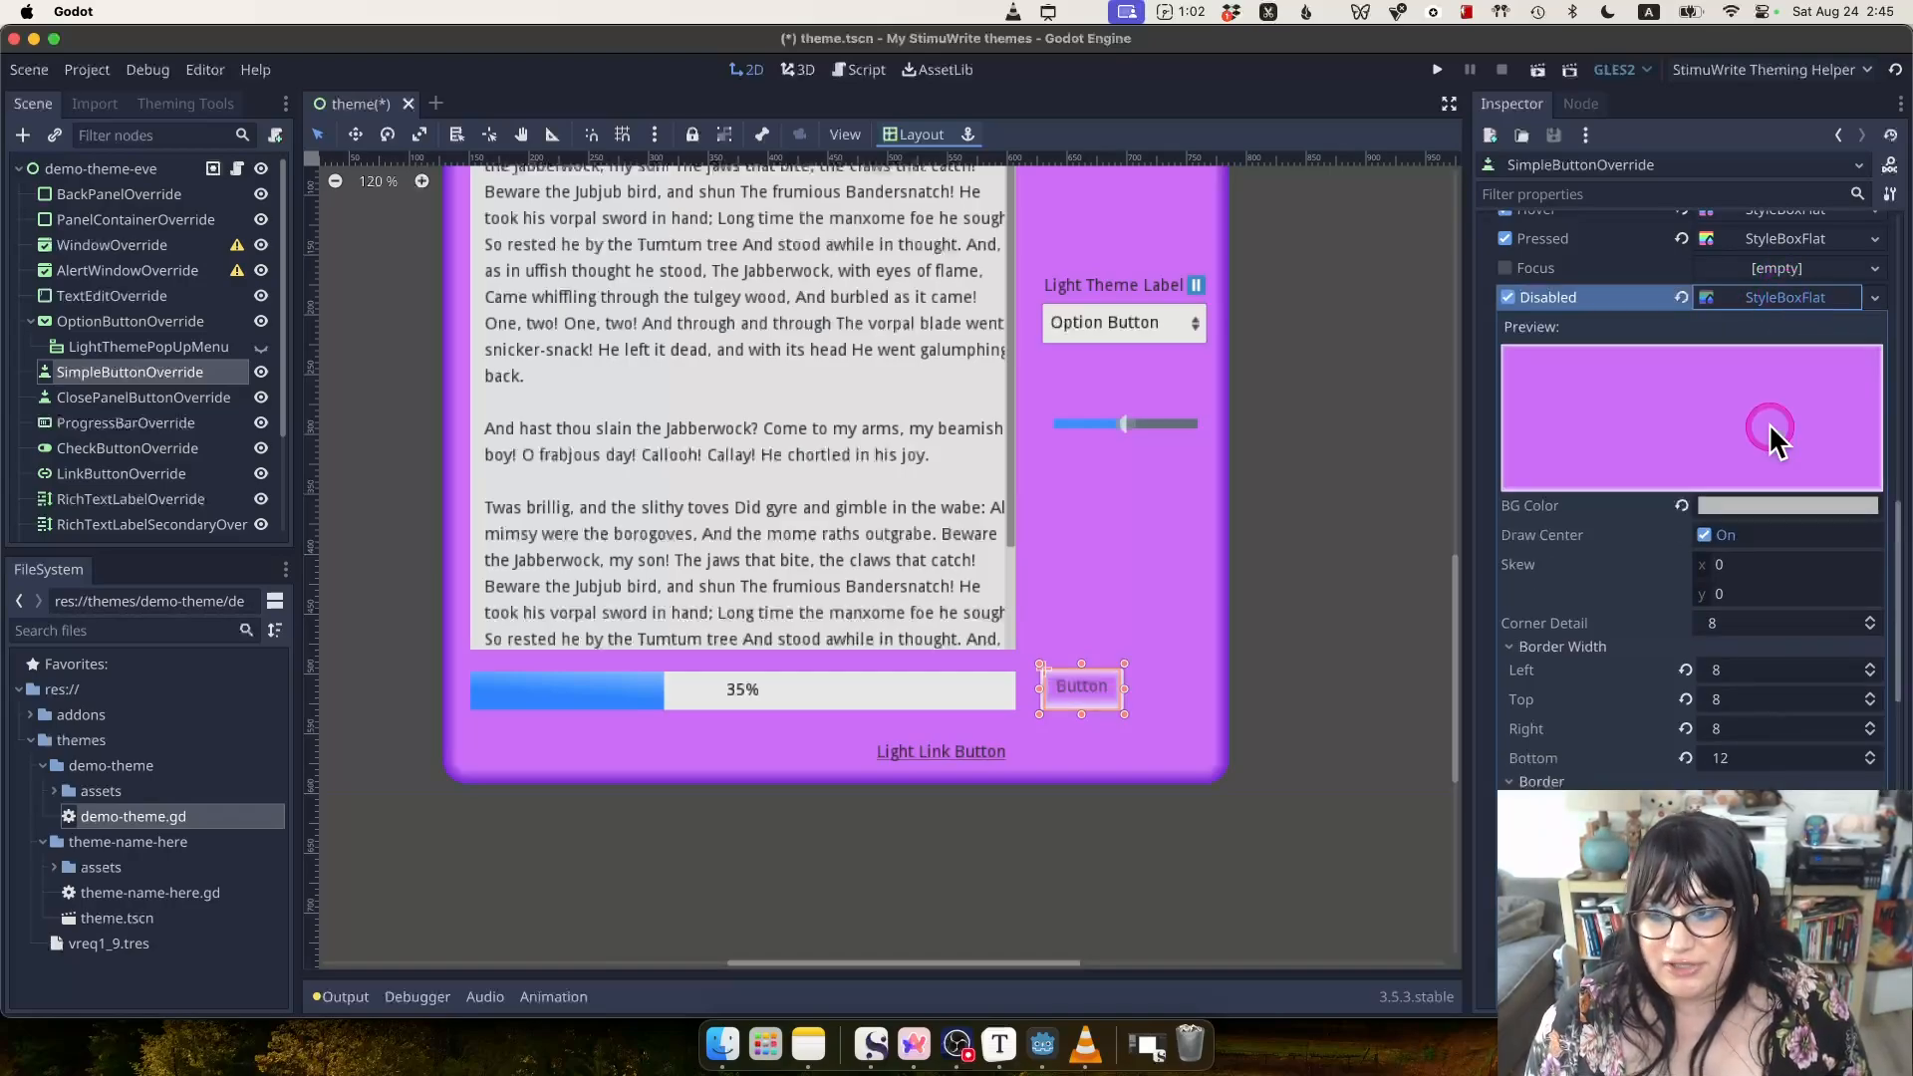
pyautogui.press('super+z')
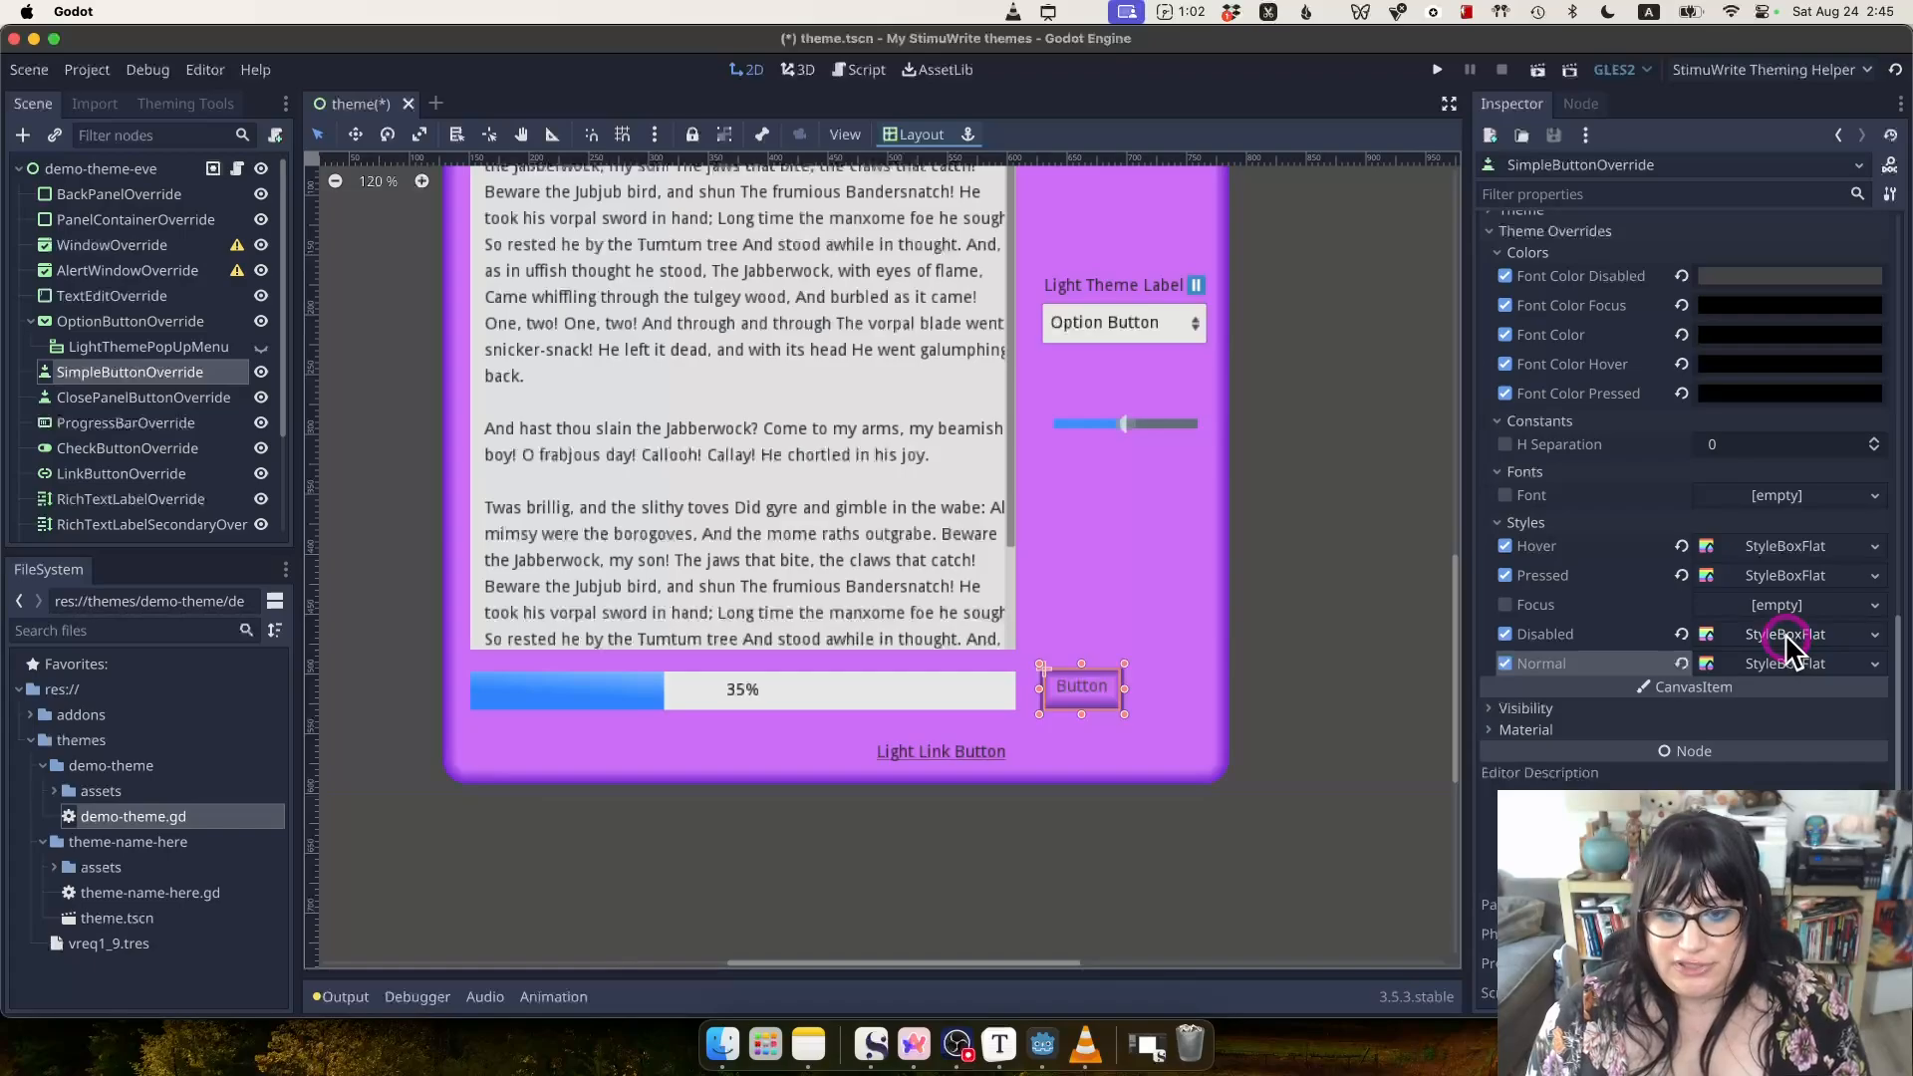
# Make the button's Disabled style unique and set its BG Color to light grey, about RGB 202, 202, 202.
pyautogui.rightClick(1785, 632)
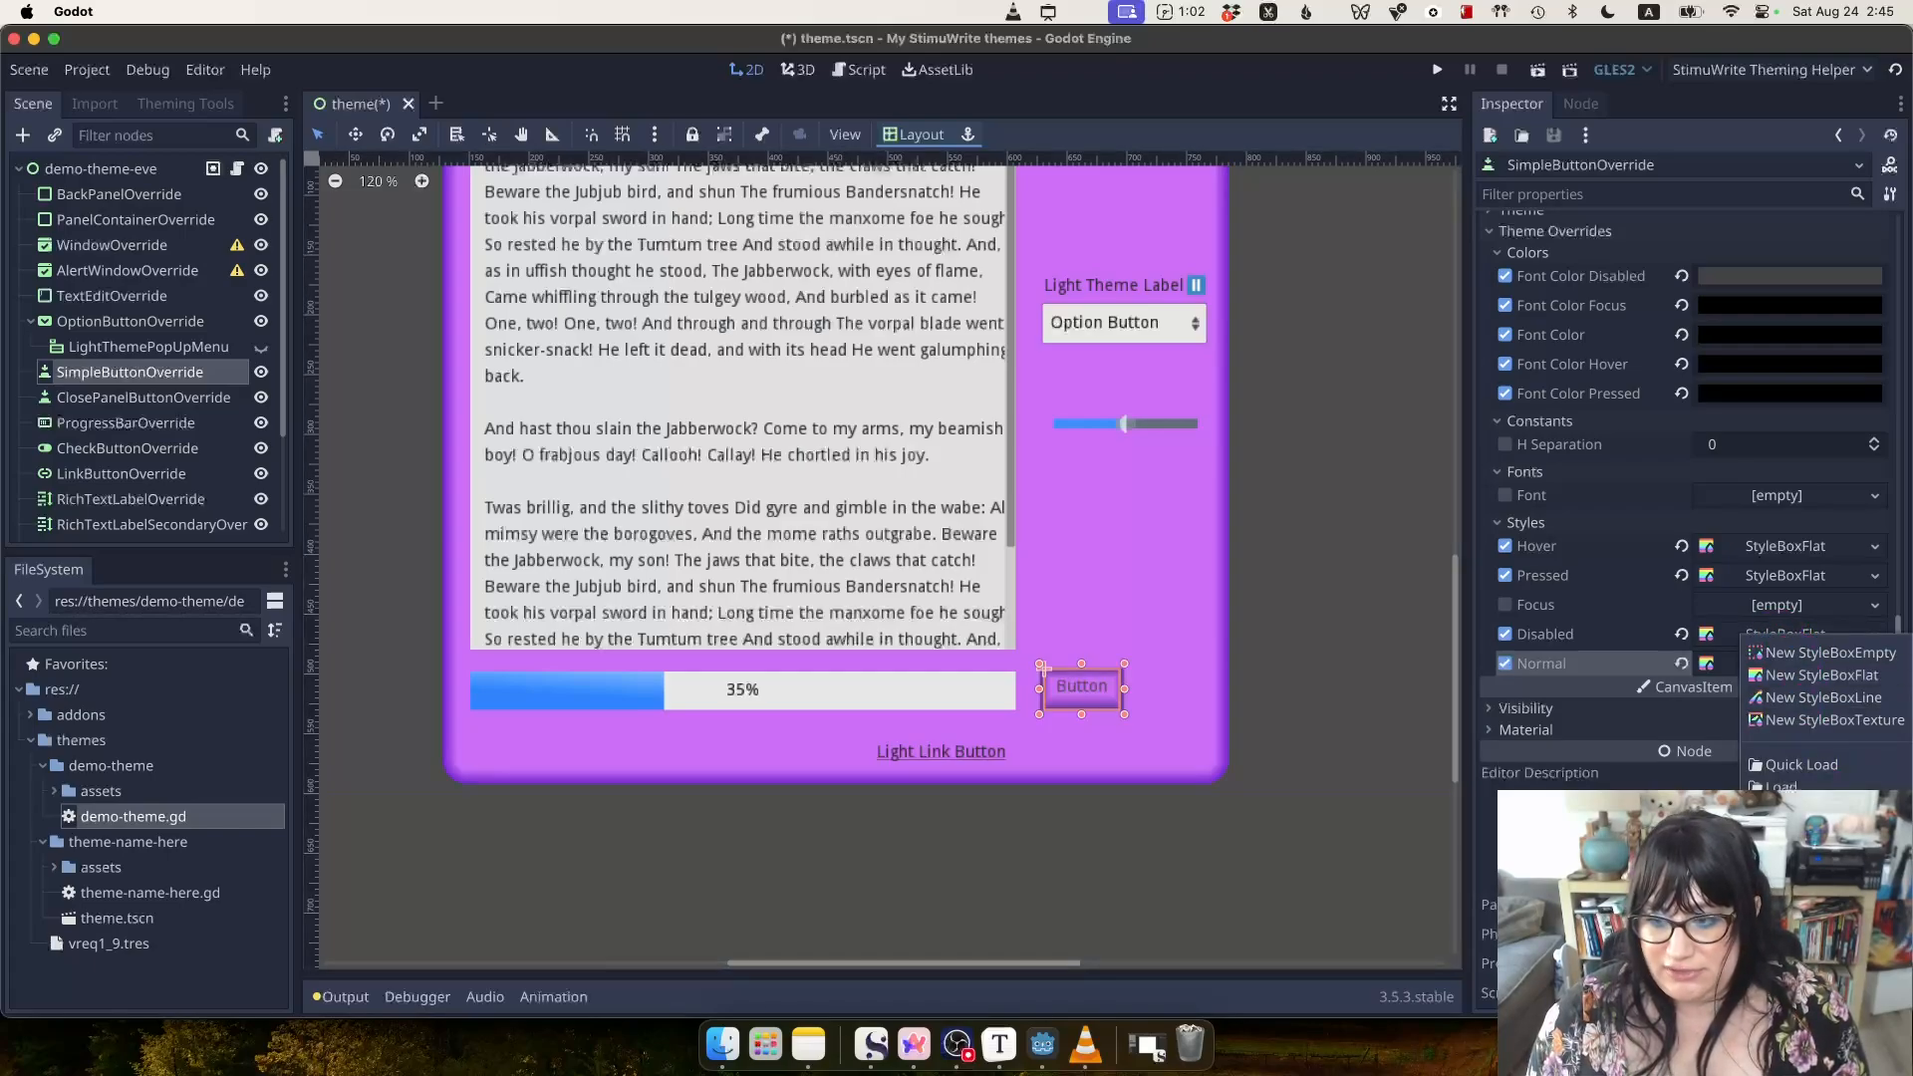
pyautogui.click(1791, 854)
pyautogui.click(1771, 632)
pyautogui.click(1753, 773)
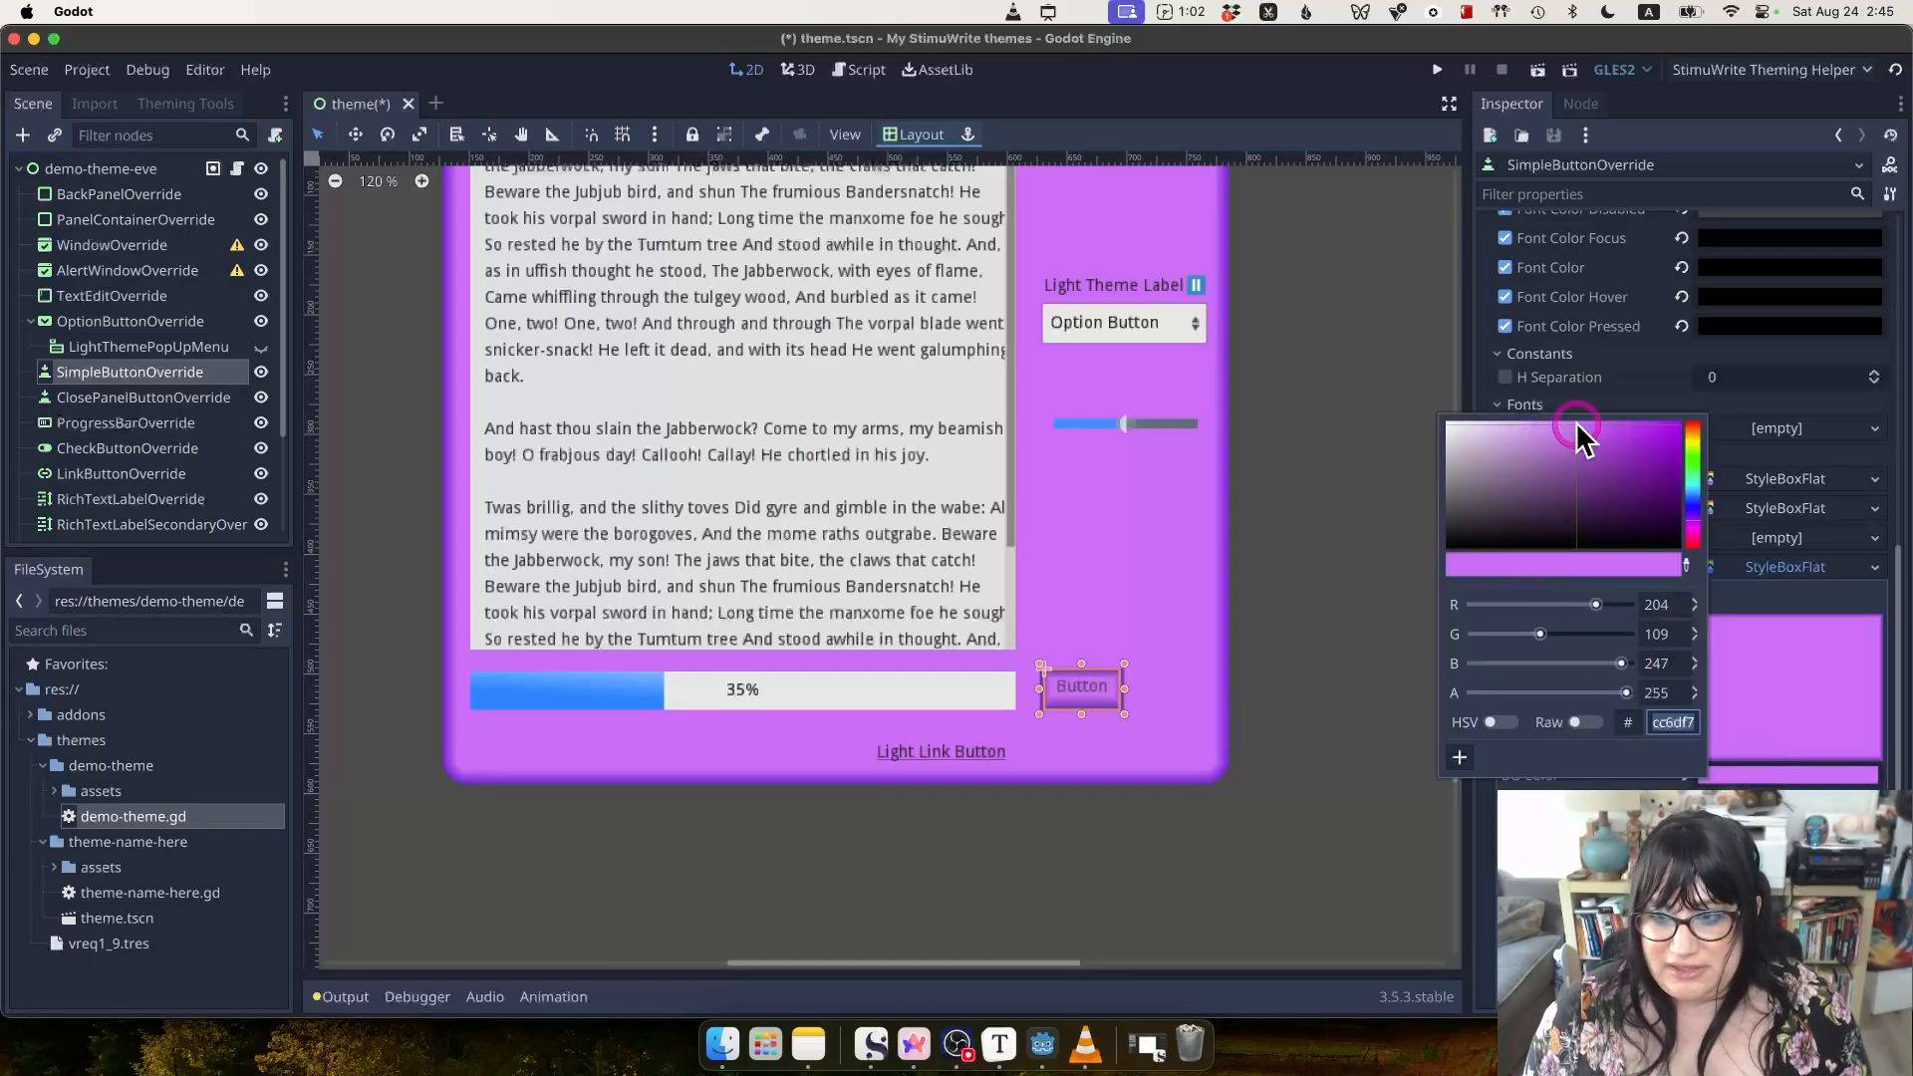
pyautogui.moveTo(1576, 421); pyautogui.dragTo(1446, 448)
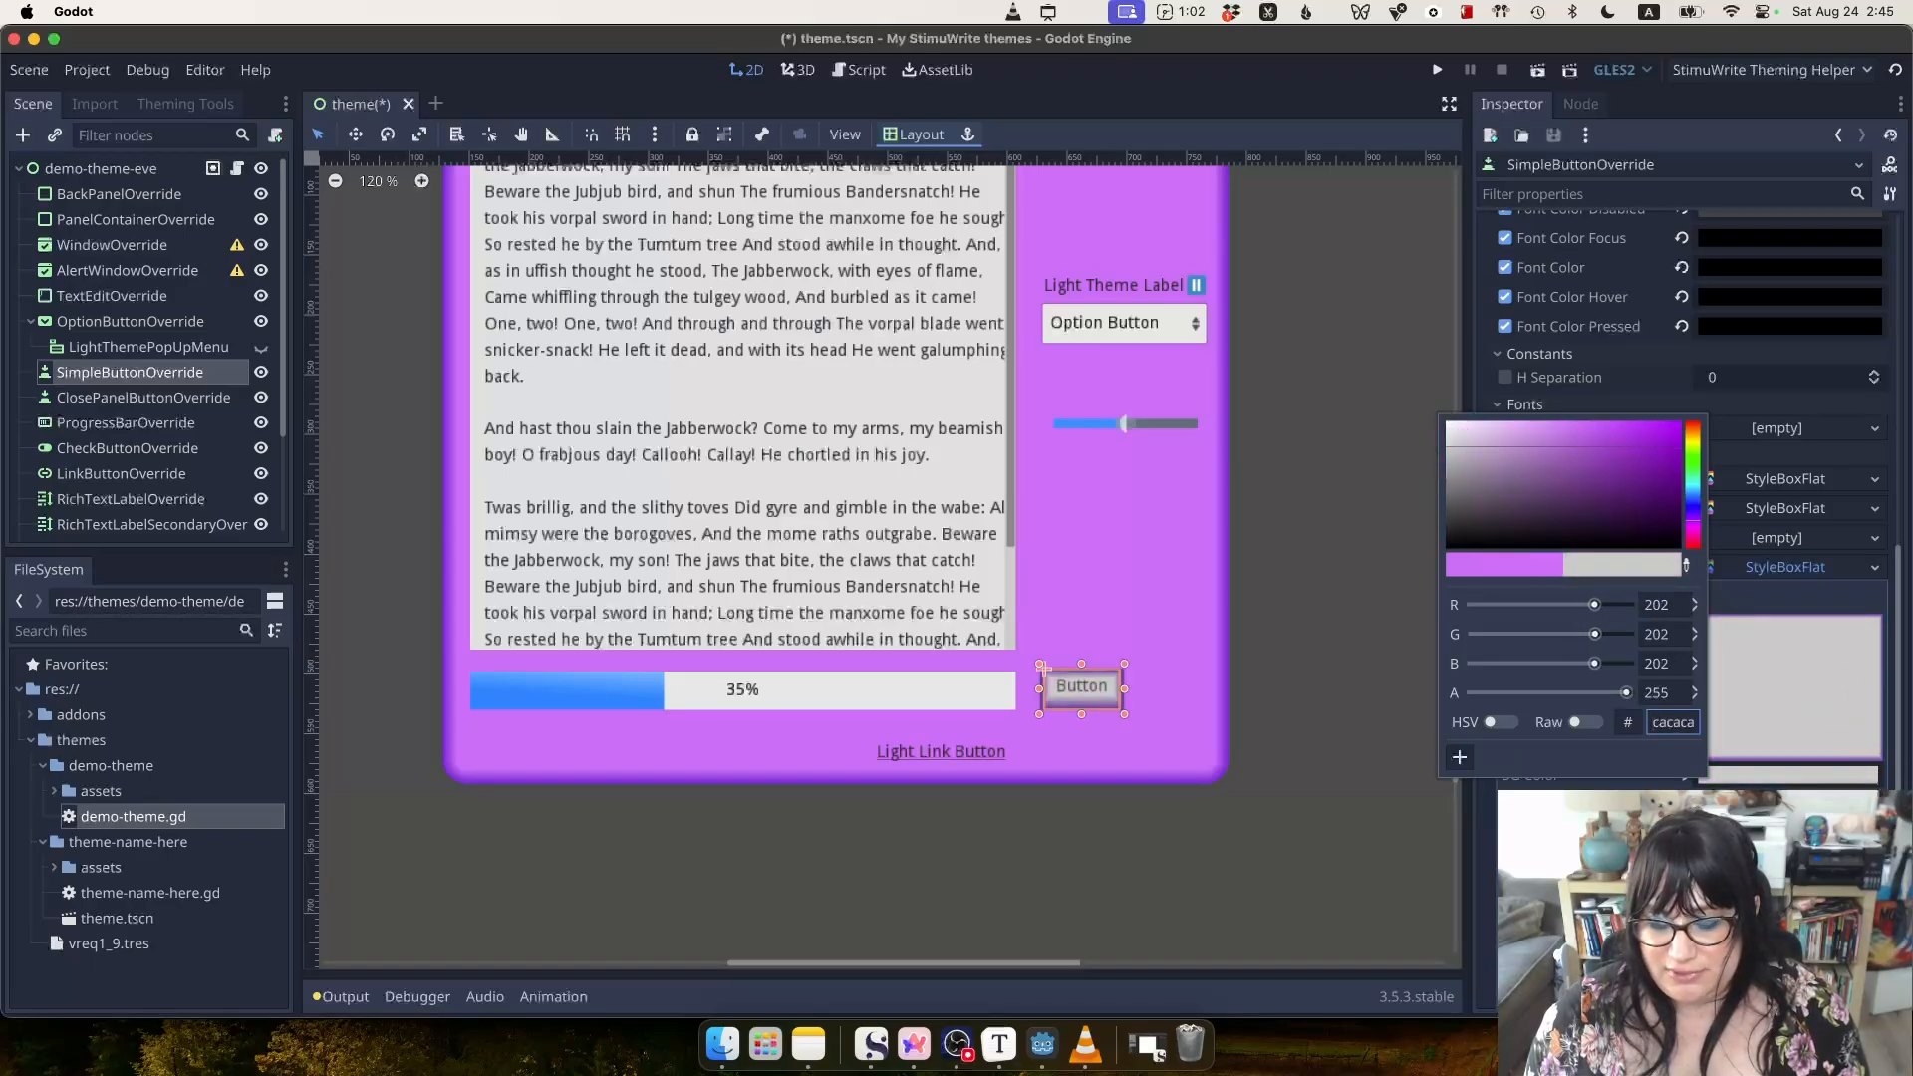
pyautogui.click(1758, 823)
# Mute the border color of the button's Disabled style and collapse the style's properties.
pyautogui.scroll(-3, 1762, 787)
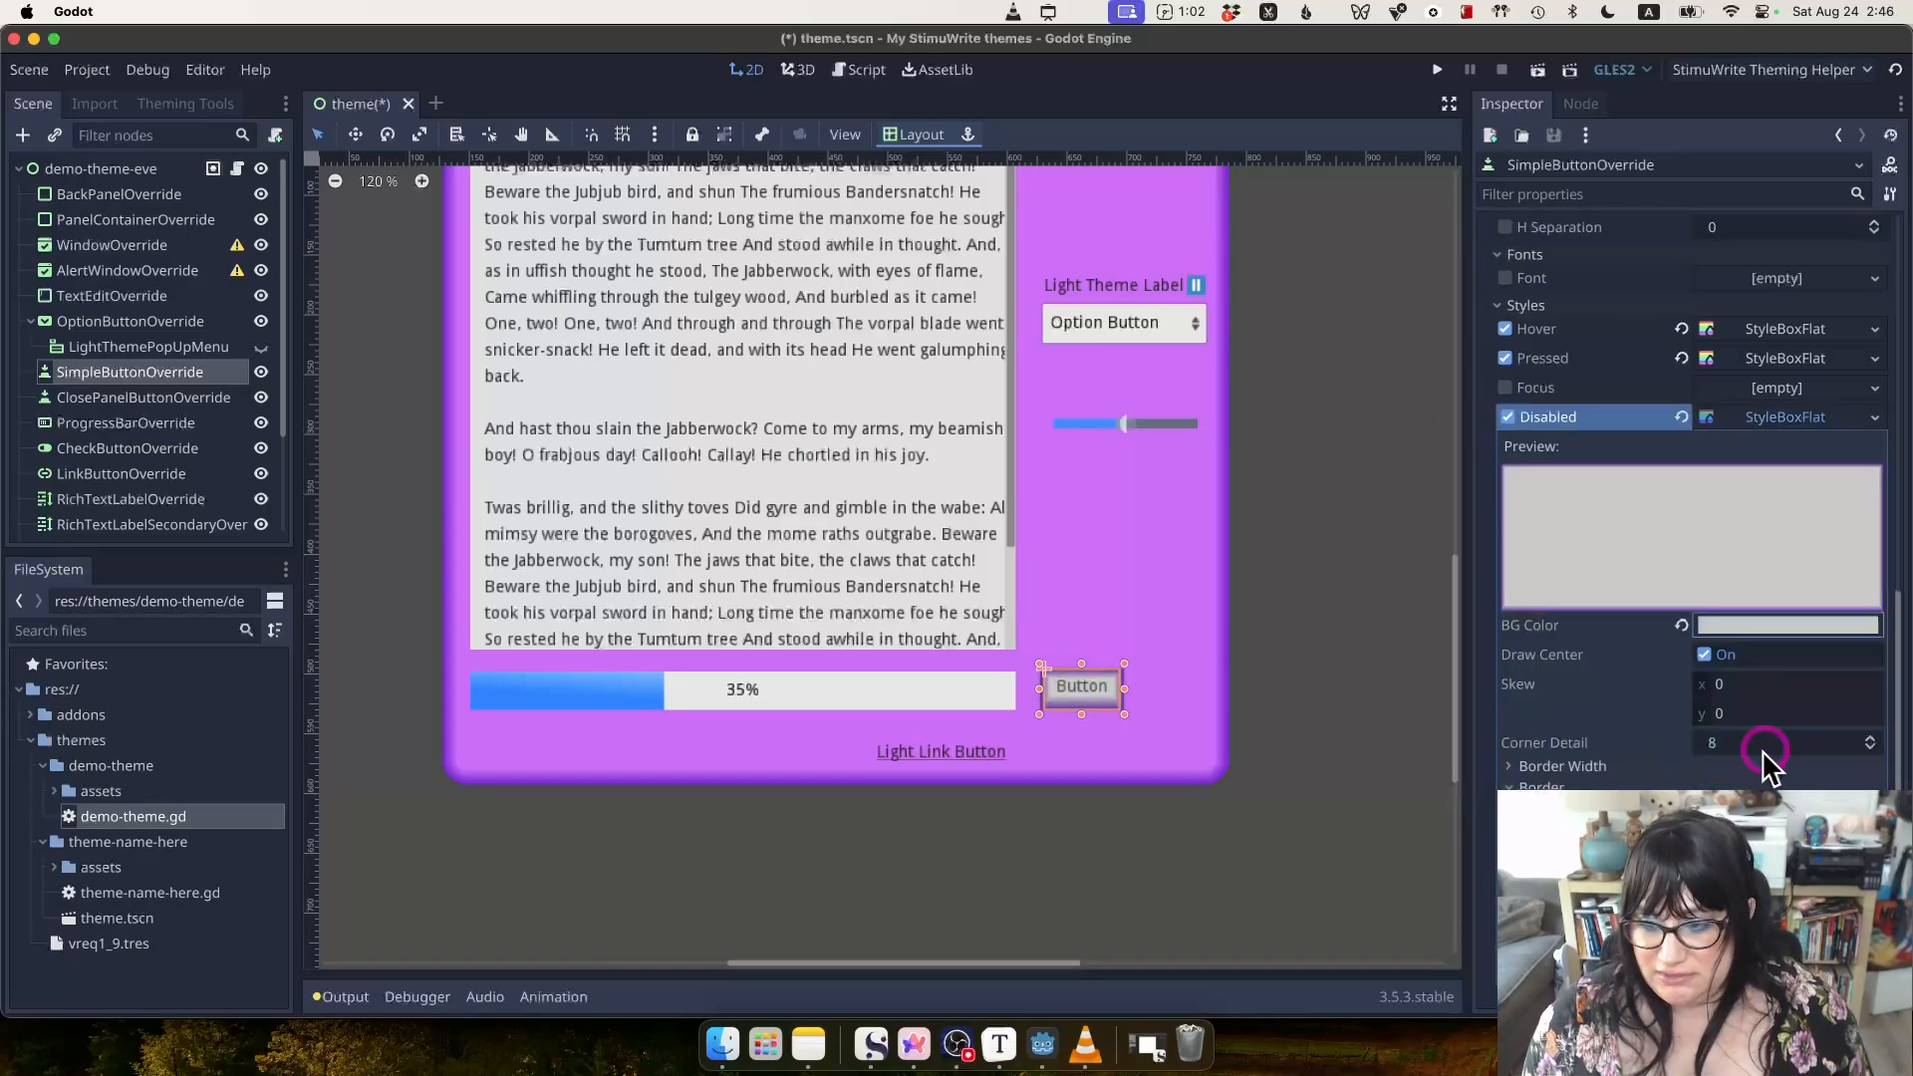
pyautogui.click(1788, 625)
pyautogui.moveTo(1545, 529)
pyautogui.mouseDown()
pyautogui.moveTo(1589, 512)
pyautogui.moveTo(1545, 529)
pyautogui.moveTo(1517, 506)
pyautogui.mouseUp()
pyautogui.click(1786, 422)
pyautogui.click(1785, 418)
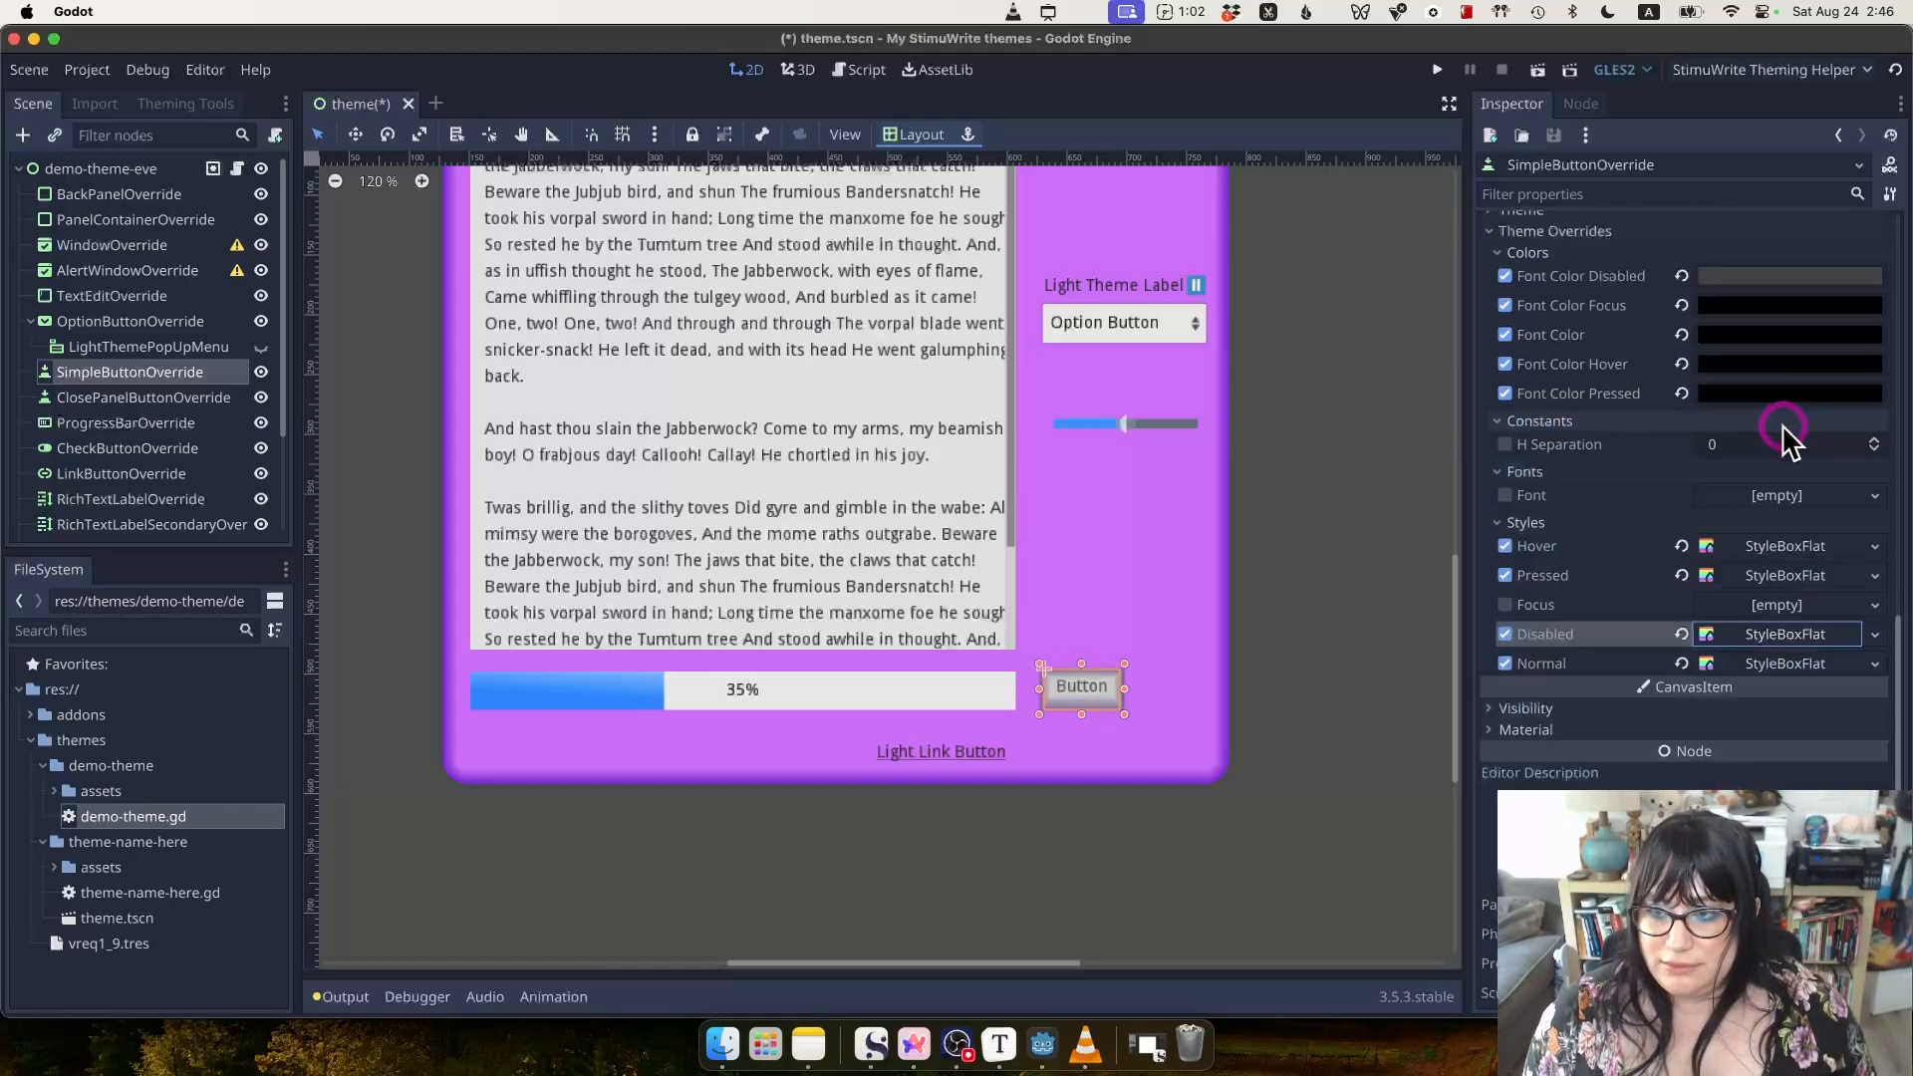
# Copy the button's Normal StyleBoxFlat and paste it onto the Pressed style override.
pyautogui.click(1769, 664)
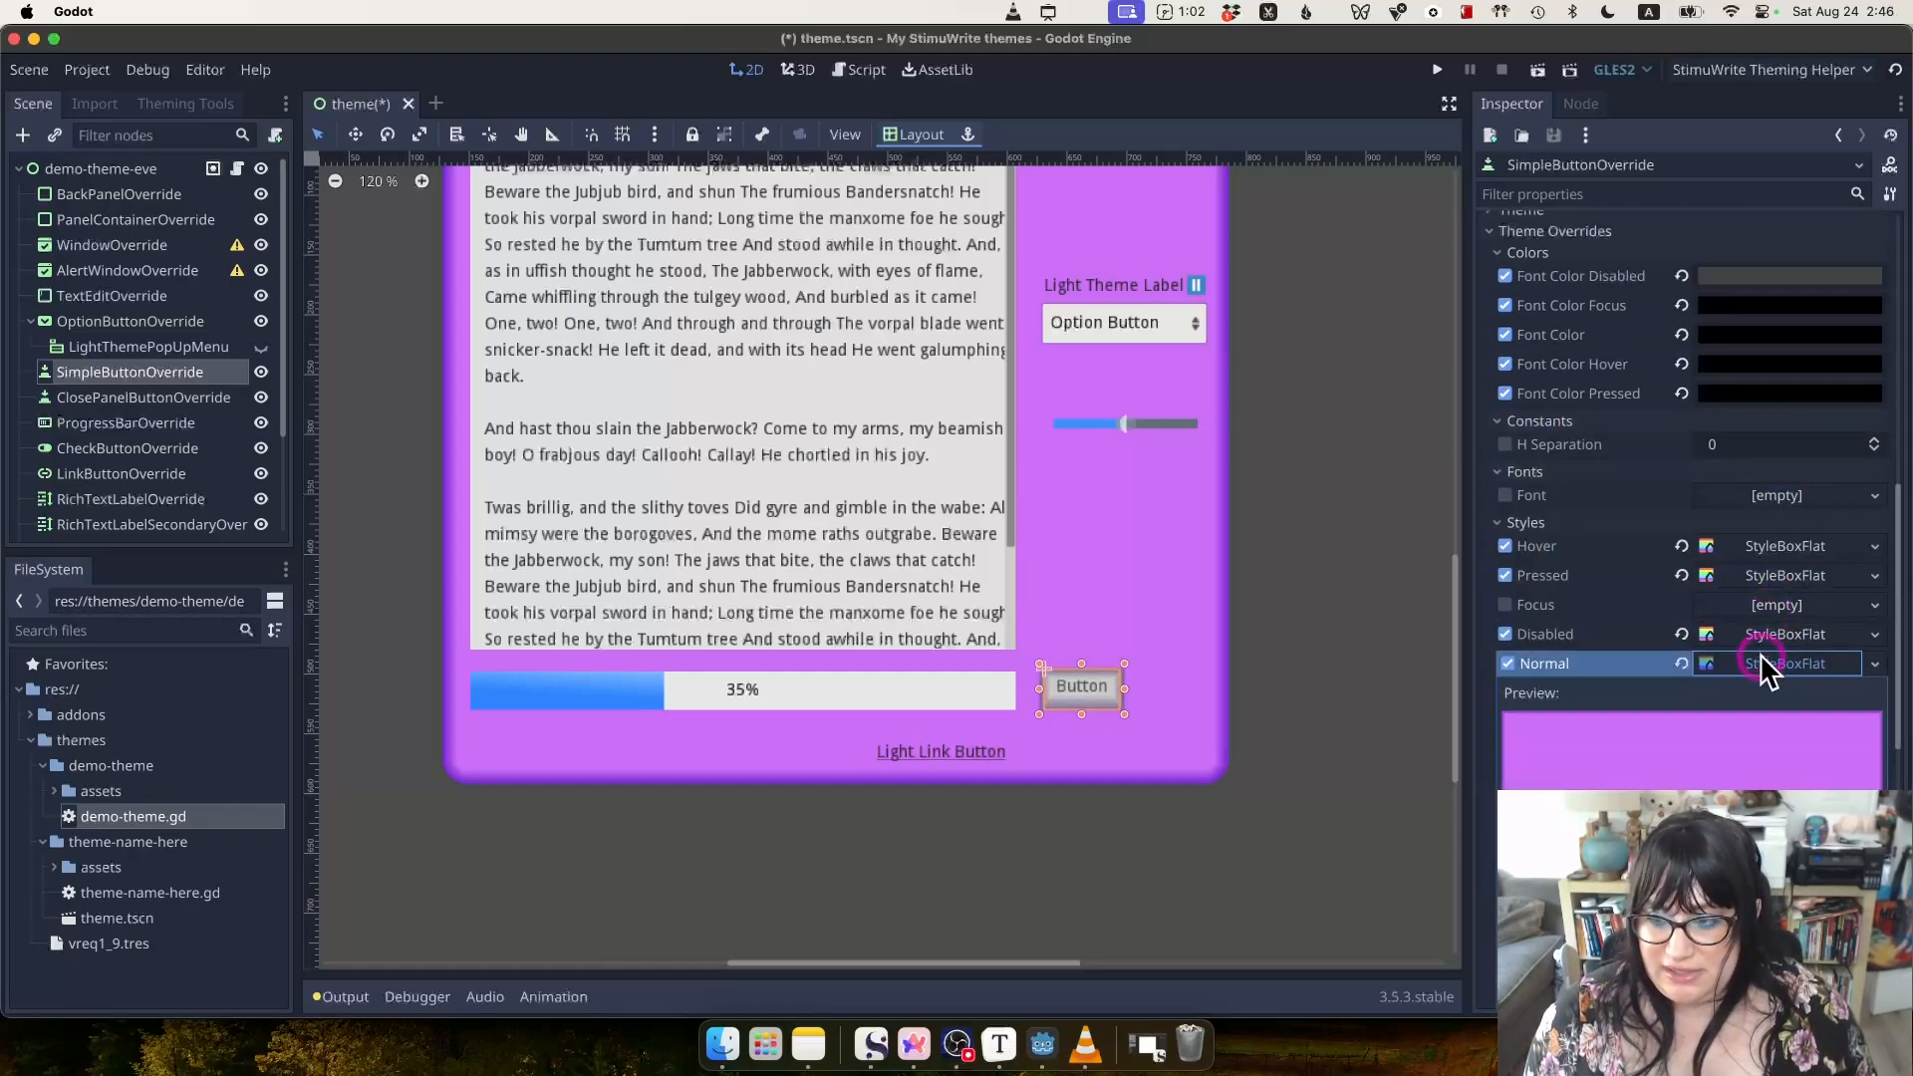
pyautogui.rightClick(1765, 664)
pyautogui.click(1784, 949)
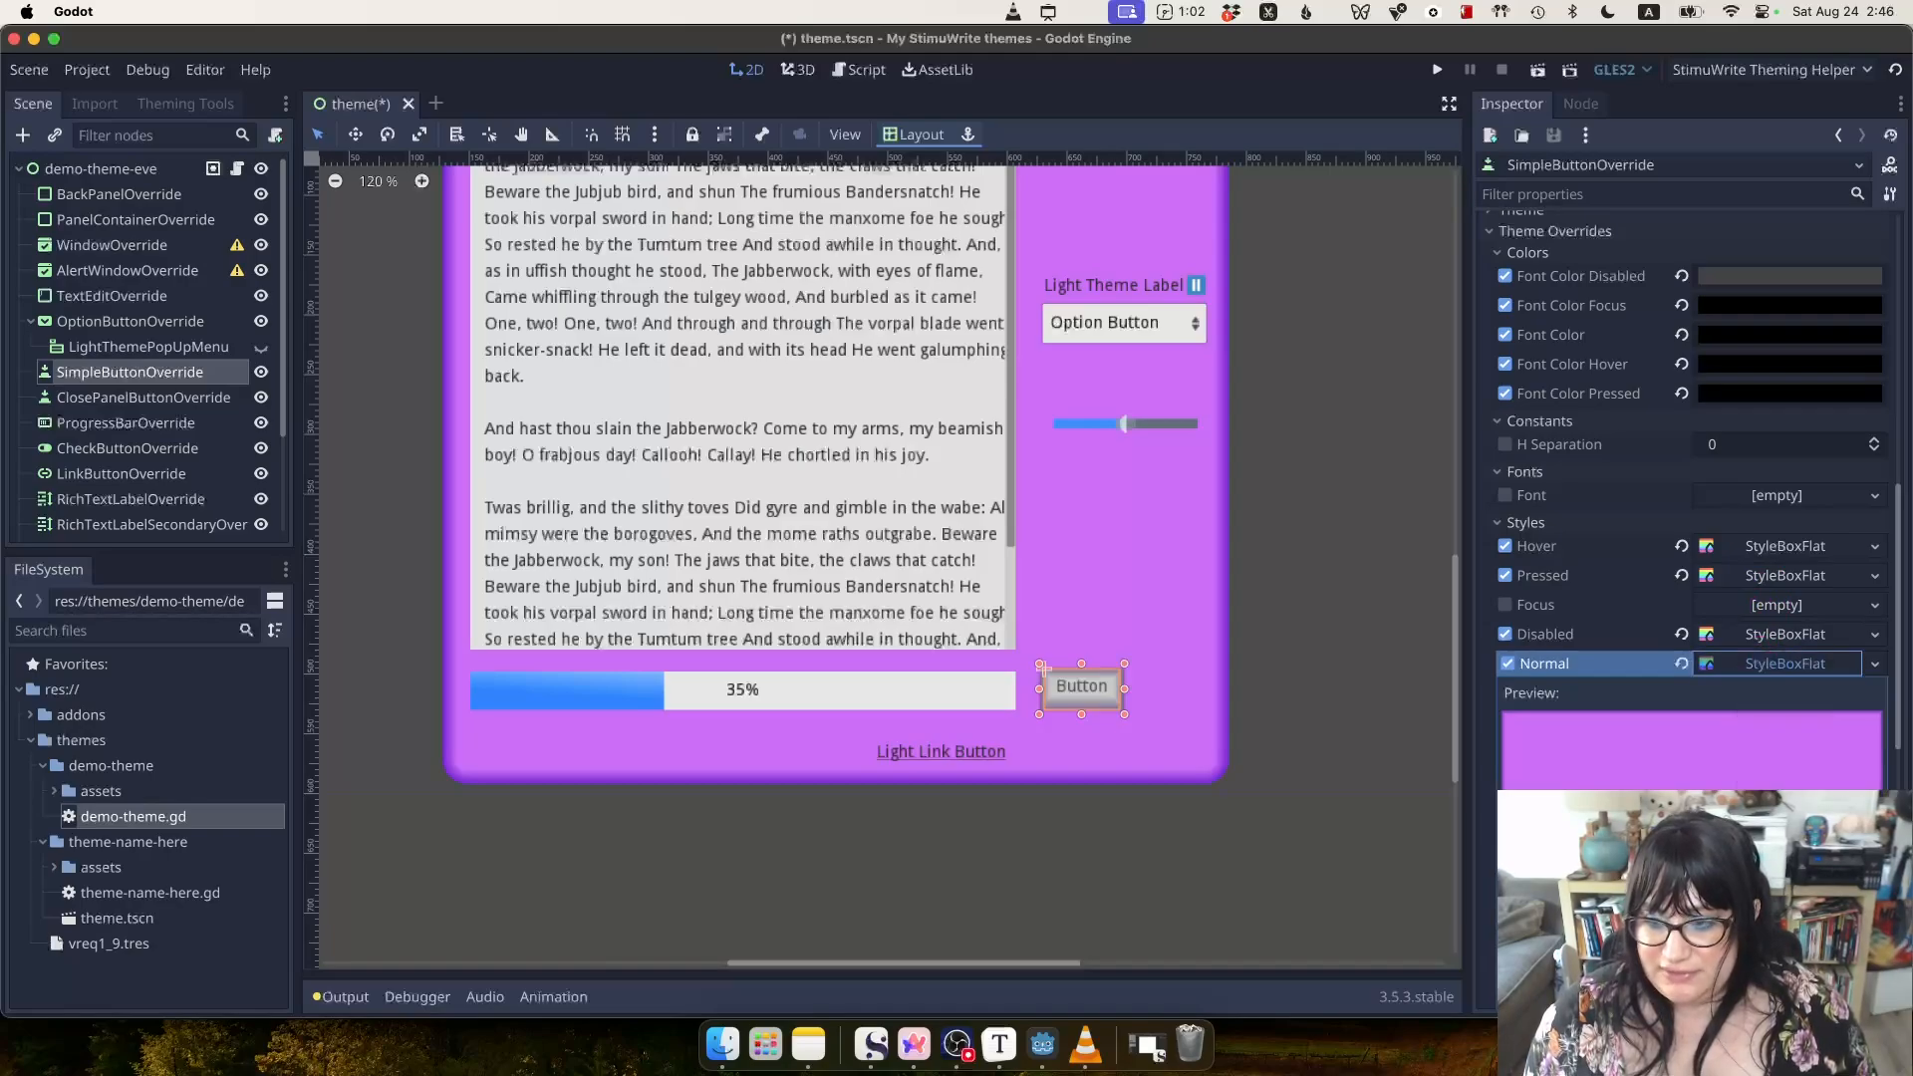
pyautogui.rightClick(1742, 578)
pyautogui.click(1723, 570)
pyautogui.rightClick(1760, 573)
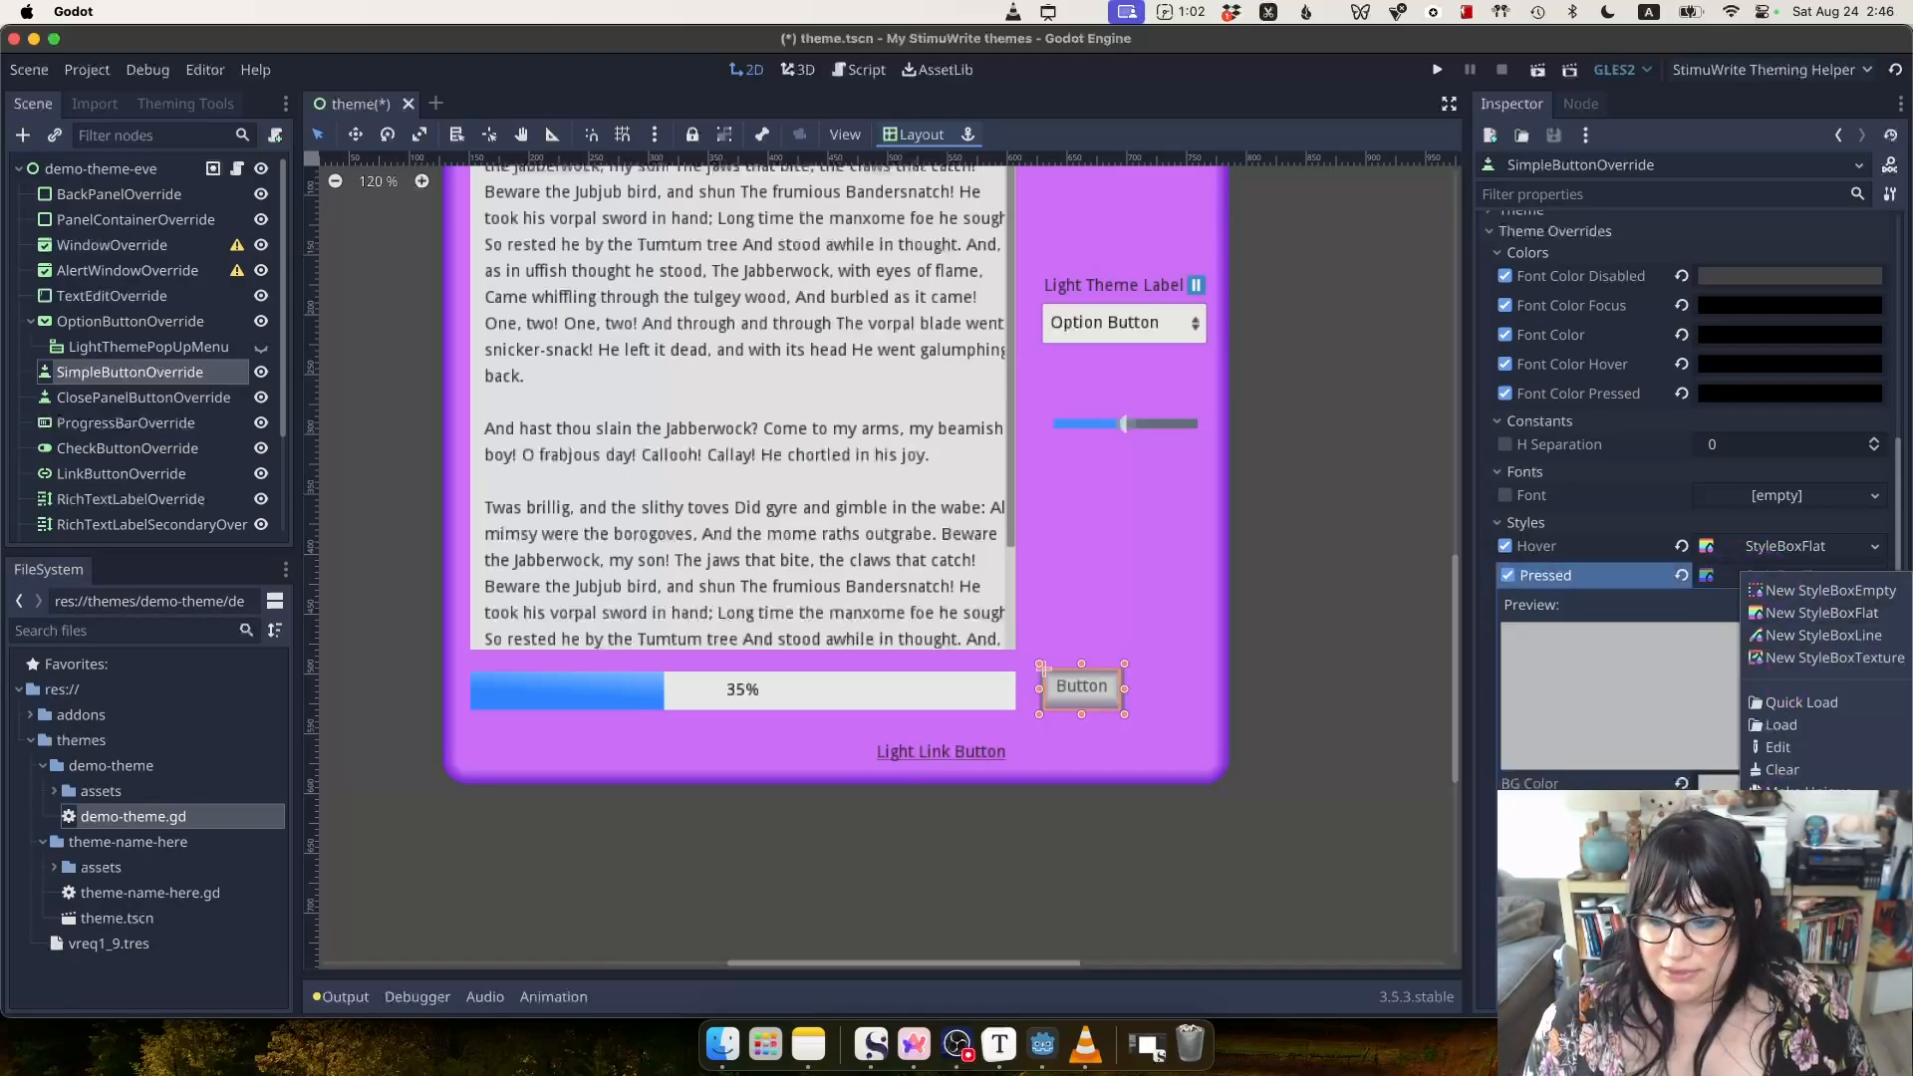
pyautogui.click(1786, 882)
pyautogui.scroll(-2, 1796, 640)
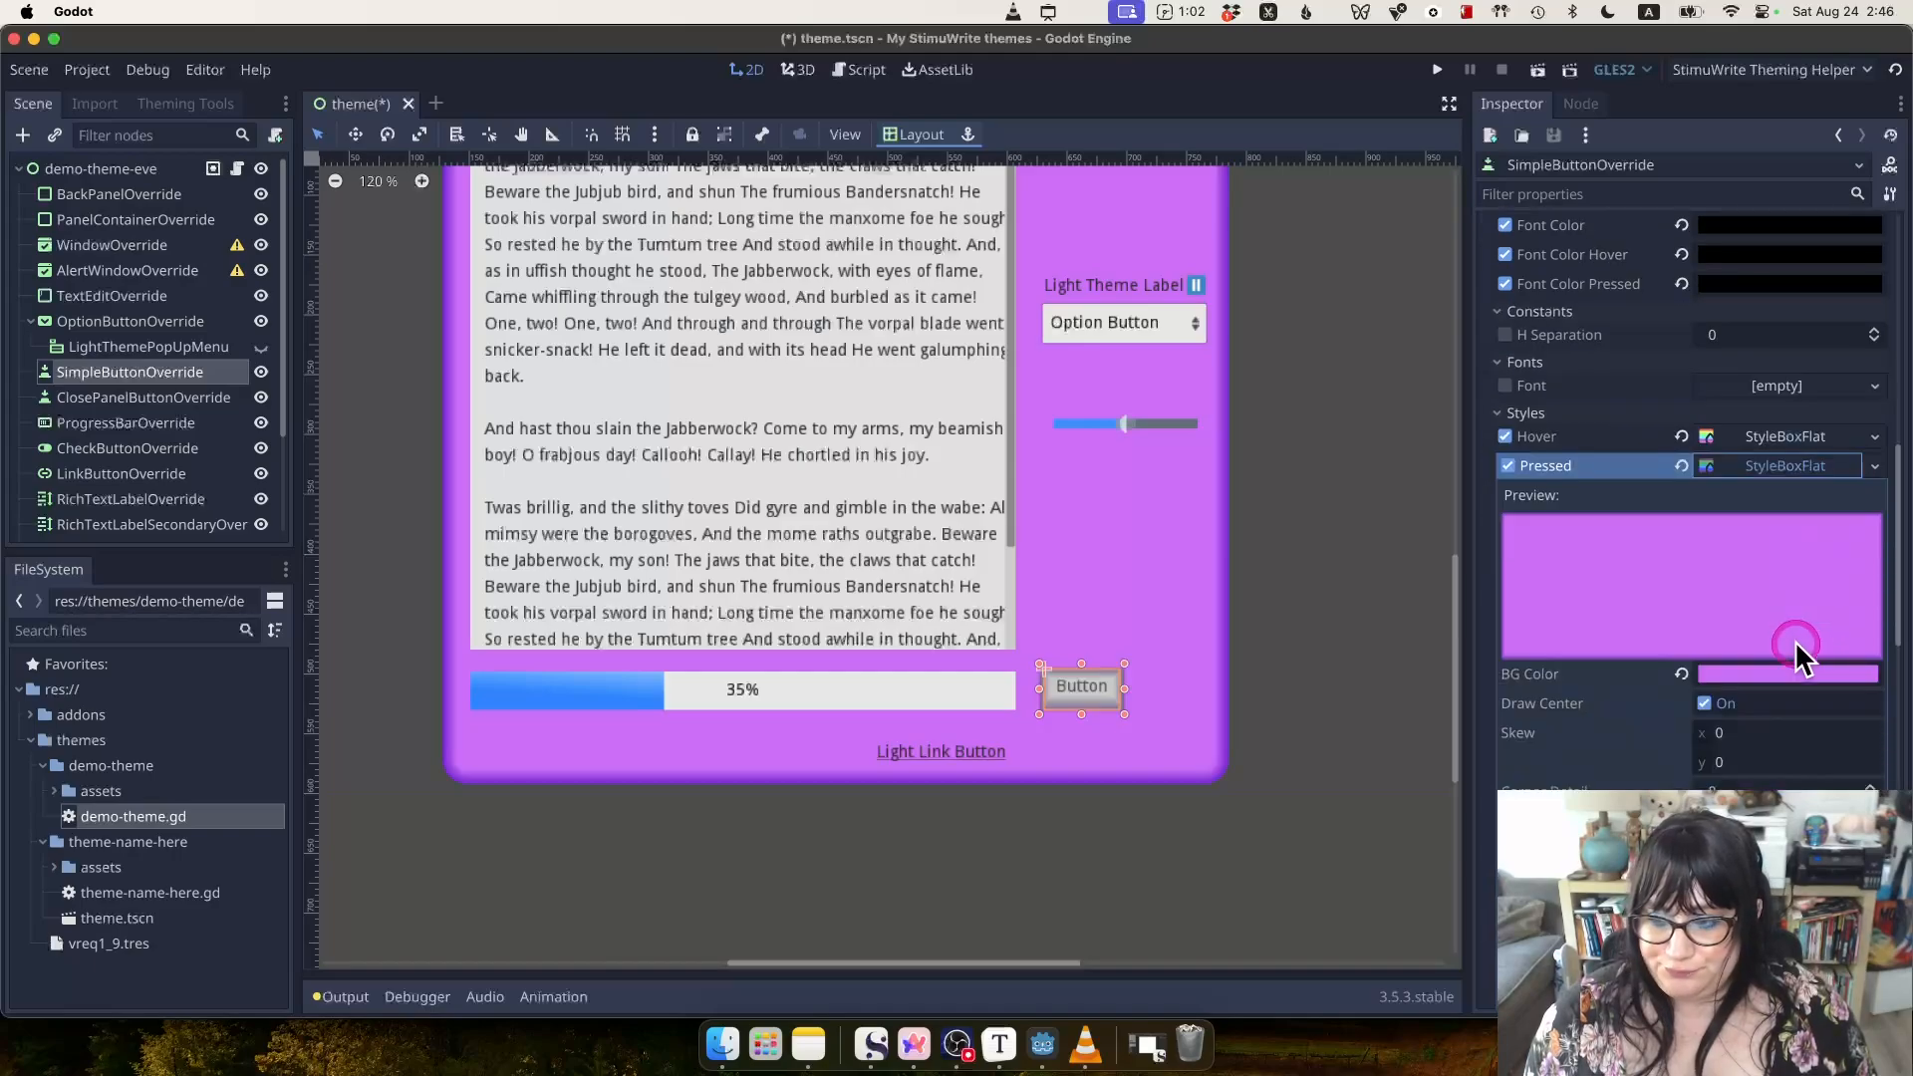
# Turn off the button's Disabled property and turn on Toggle Mode and Pressed to preview the pressed state.
pyautogui.scroll(10, 1566, 441)
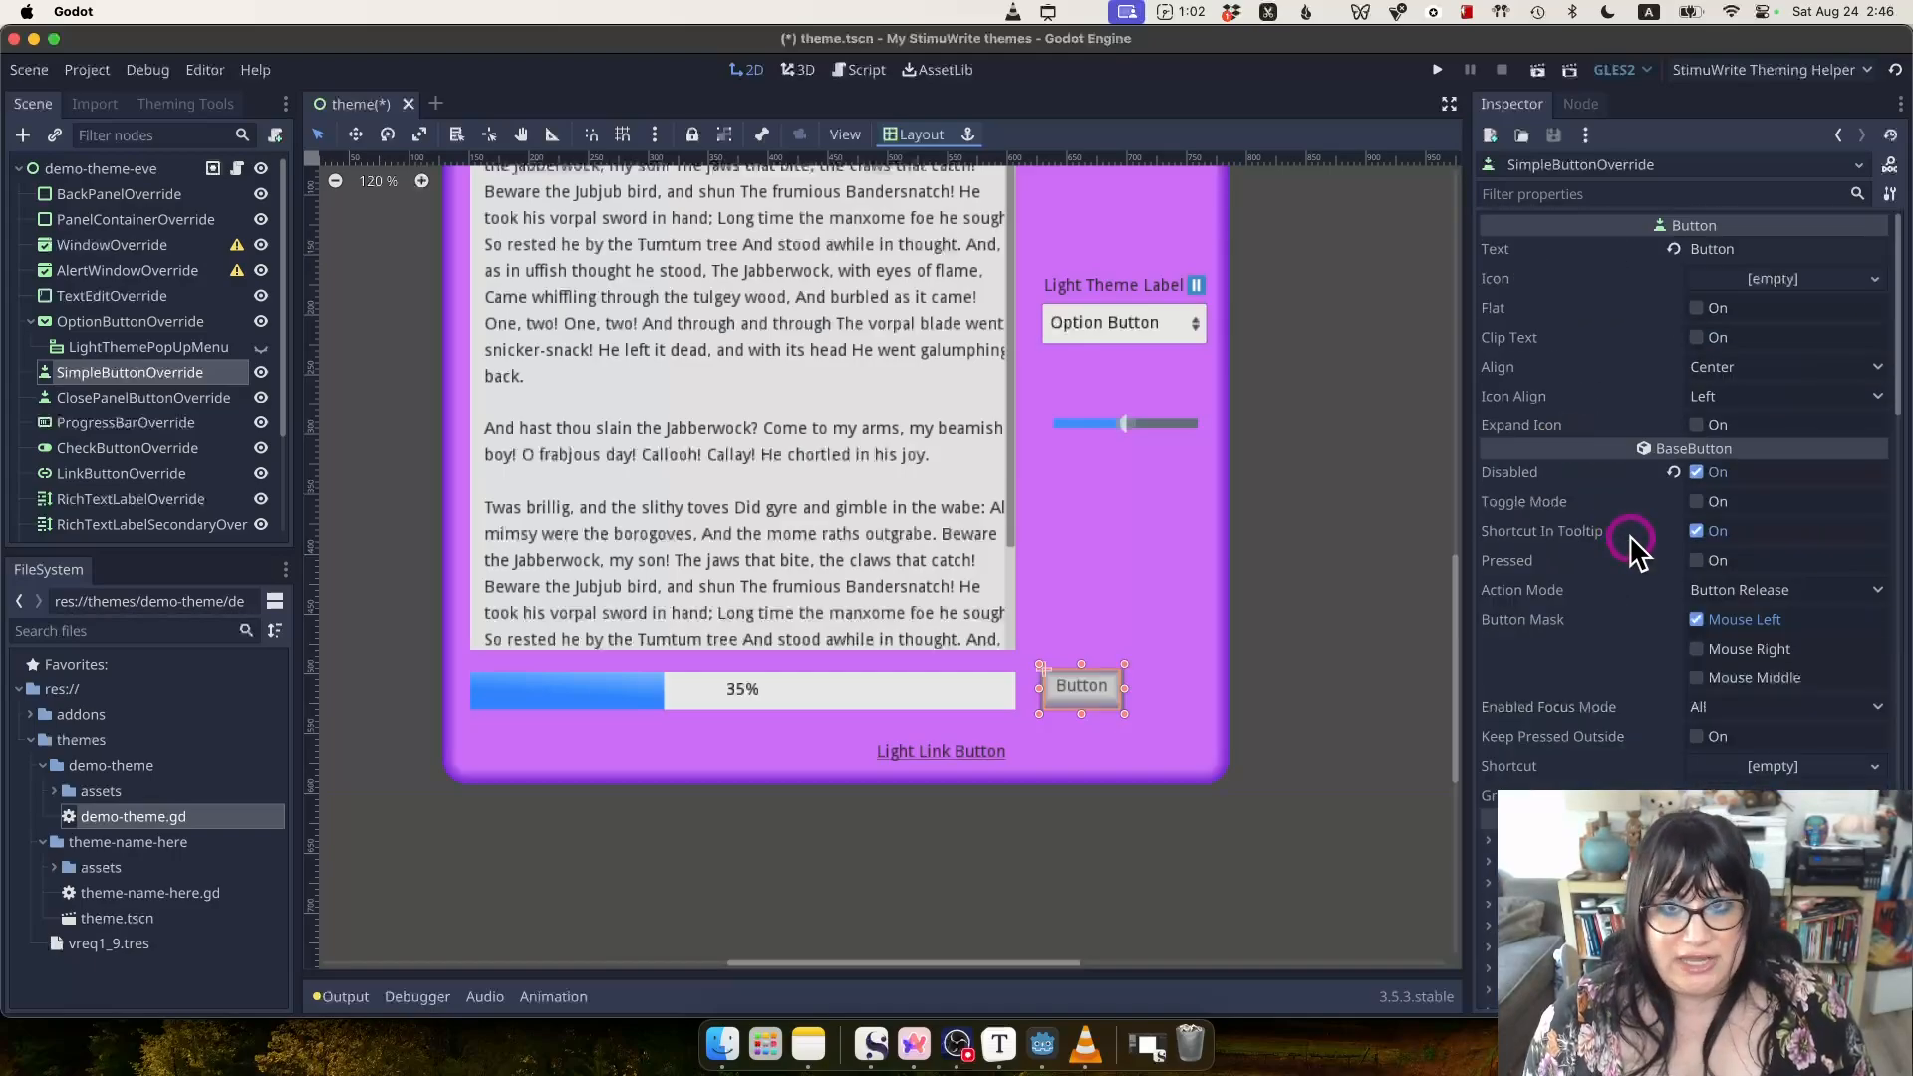
pyautogui.click(1807, 477)
pyautogui.click(1696, 471)
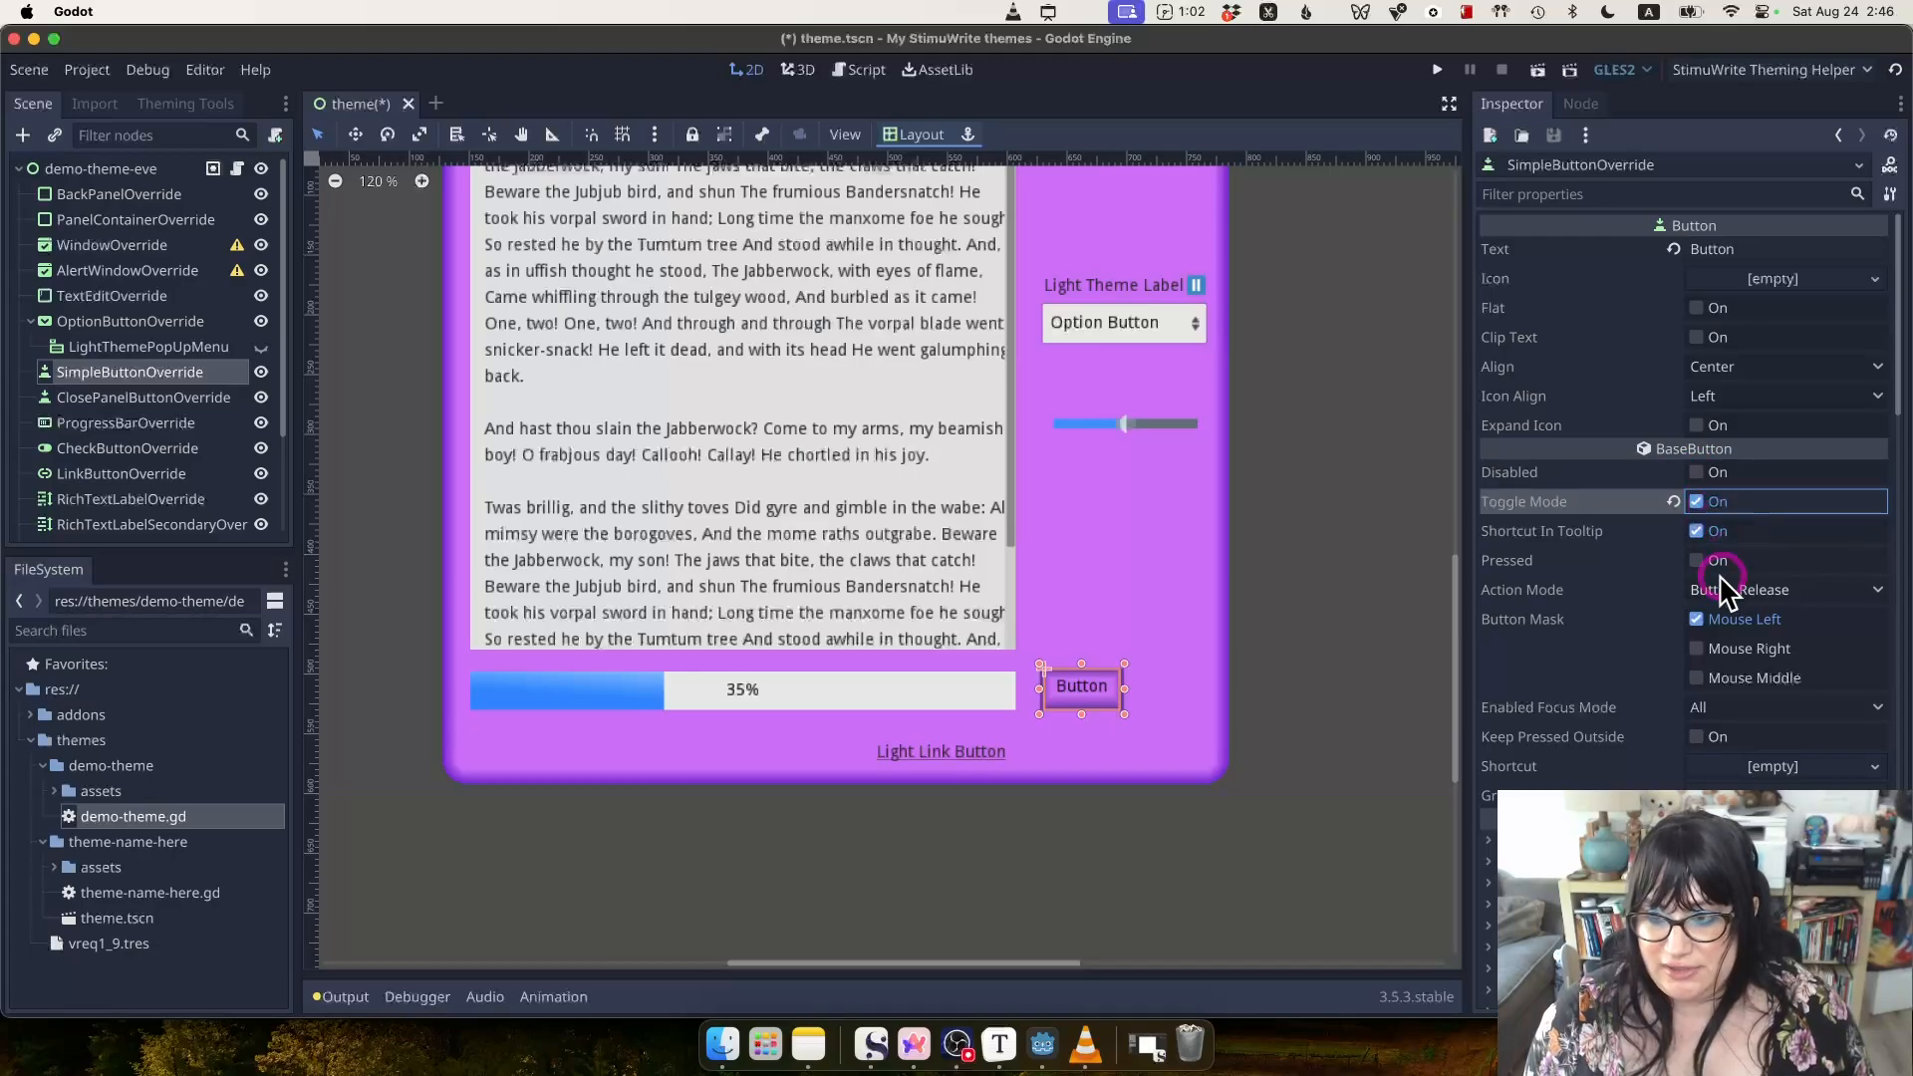
pyautogui.click(1697, 560)
# Make the StyleBoxFlat on the button's Pressed override unique.
pyautogui.scroll(-10, 1751, 615)
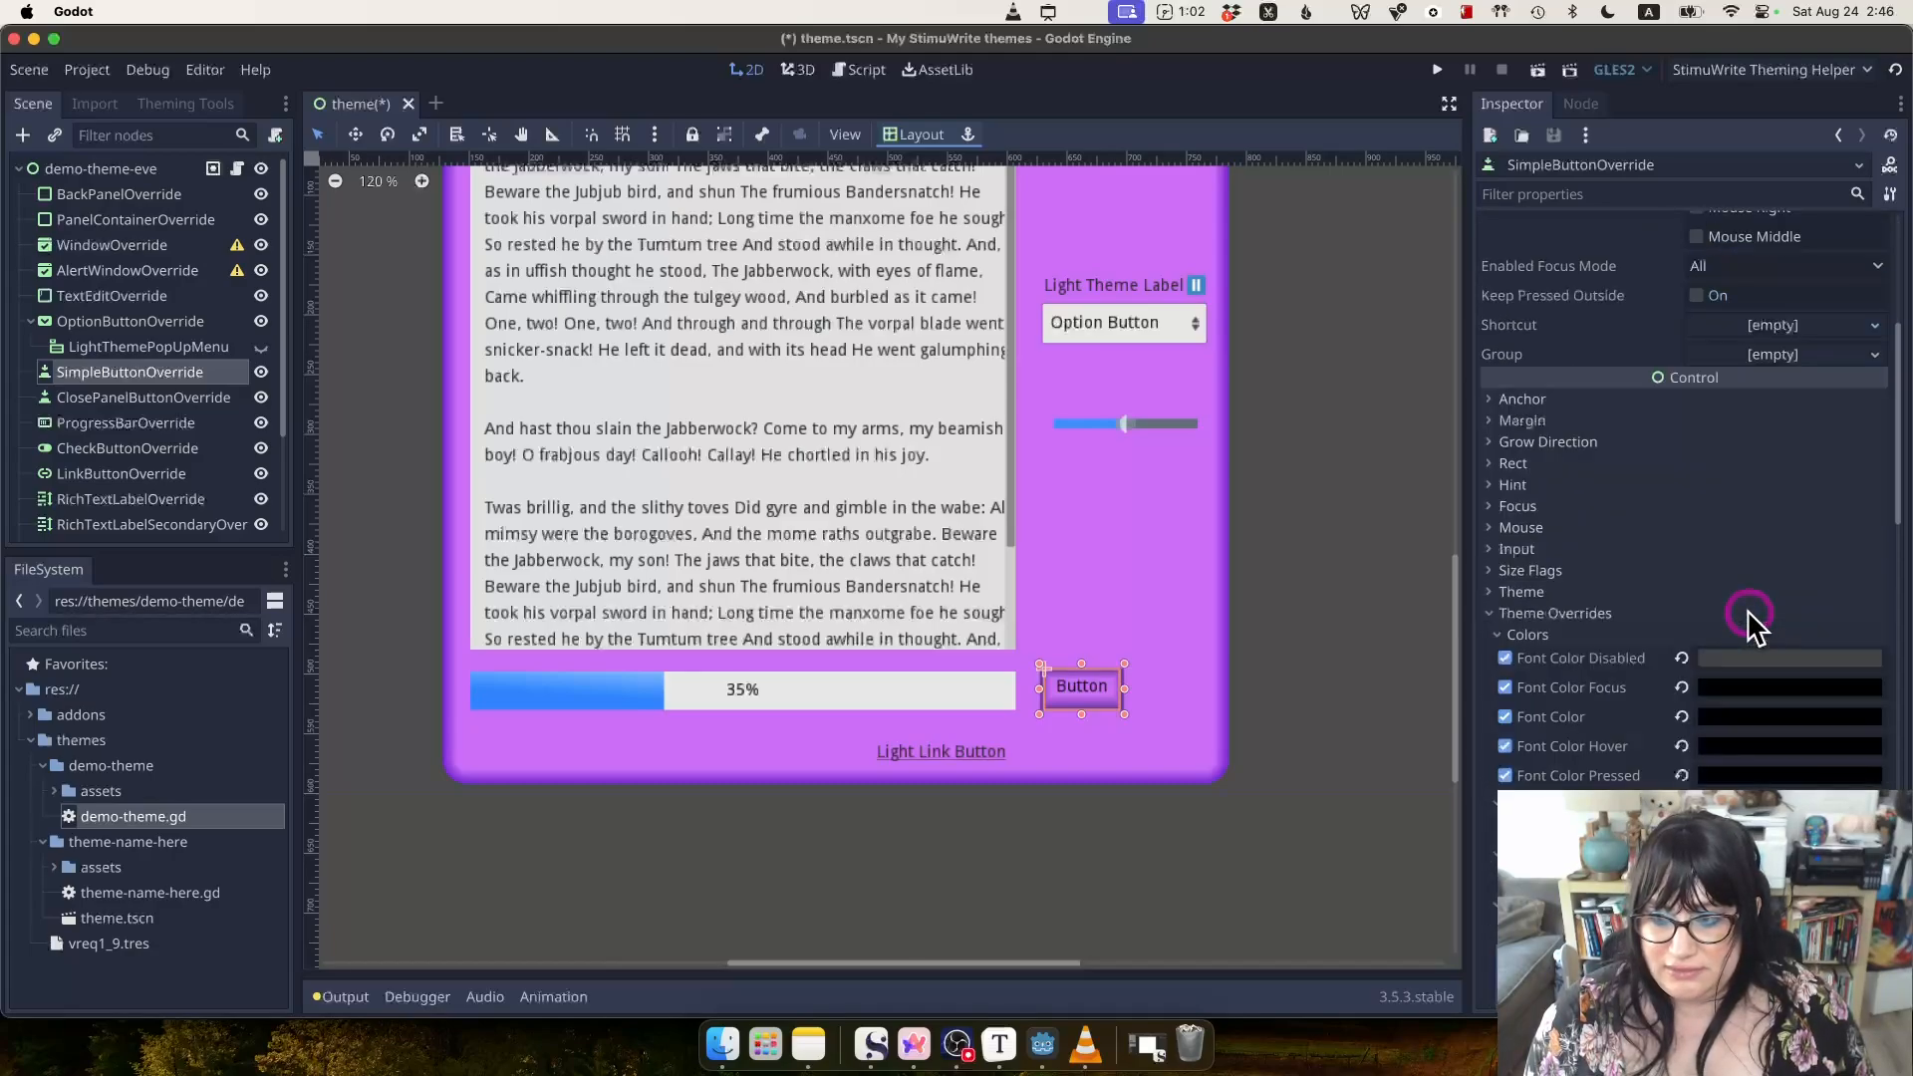
pyautogui.rightClick(1773, 609)
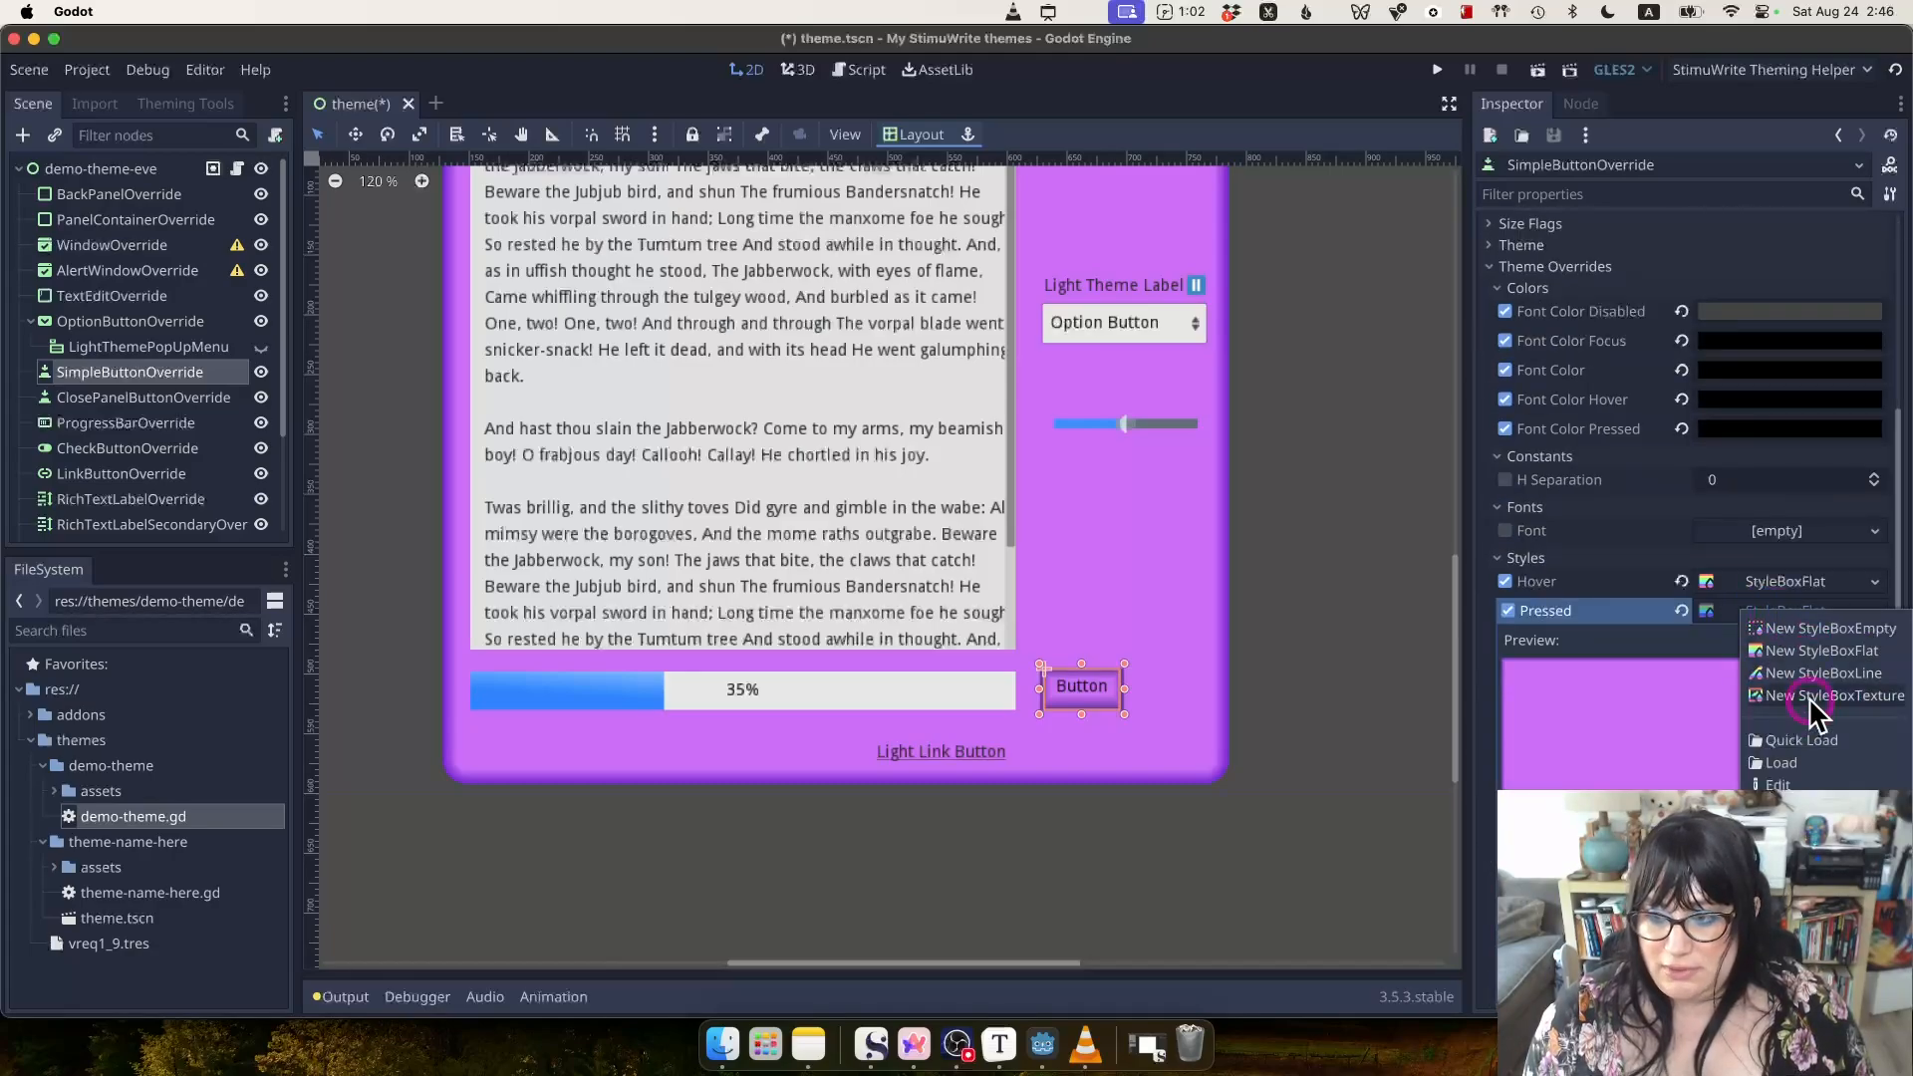
pyautogui.click(1854, 830)
pyautogui.scroll(-3, 1832, 589)
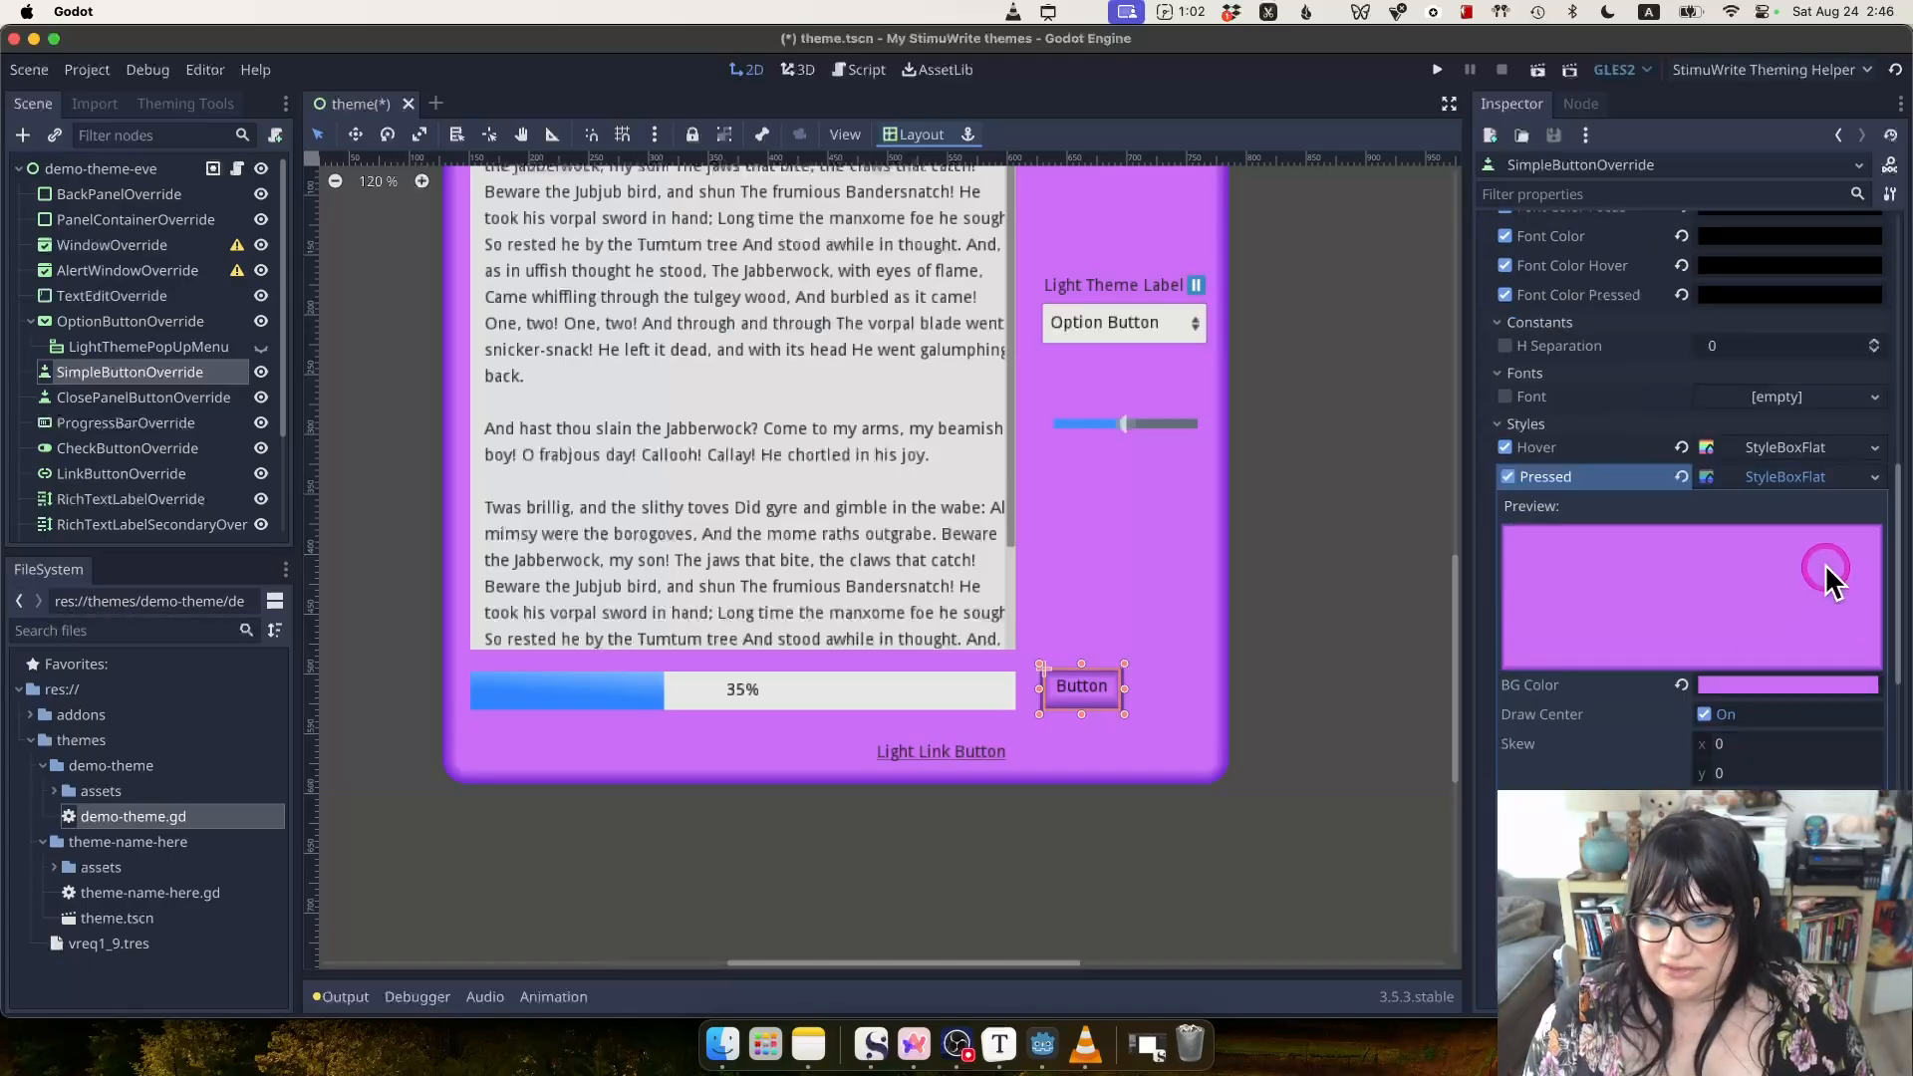
# Set the bottom border width of the button's Pressed style to 8.
pyautogui.click(1176, 717)
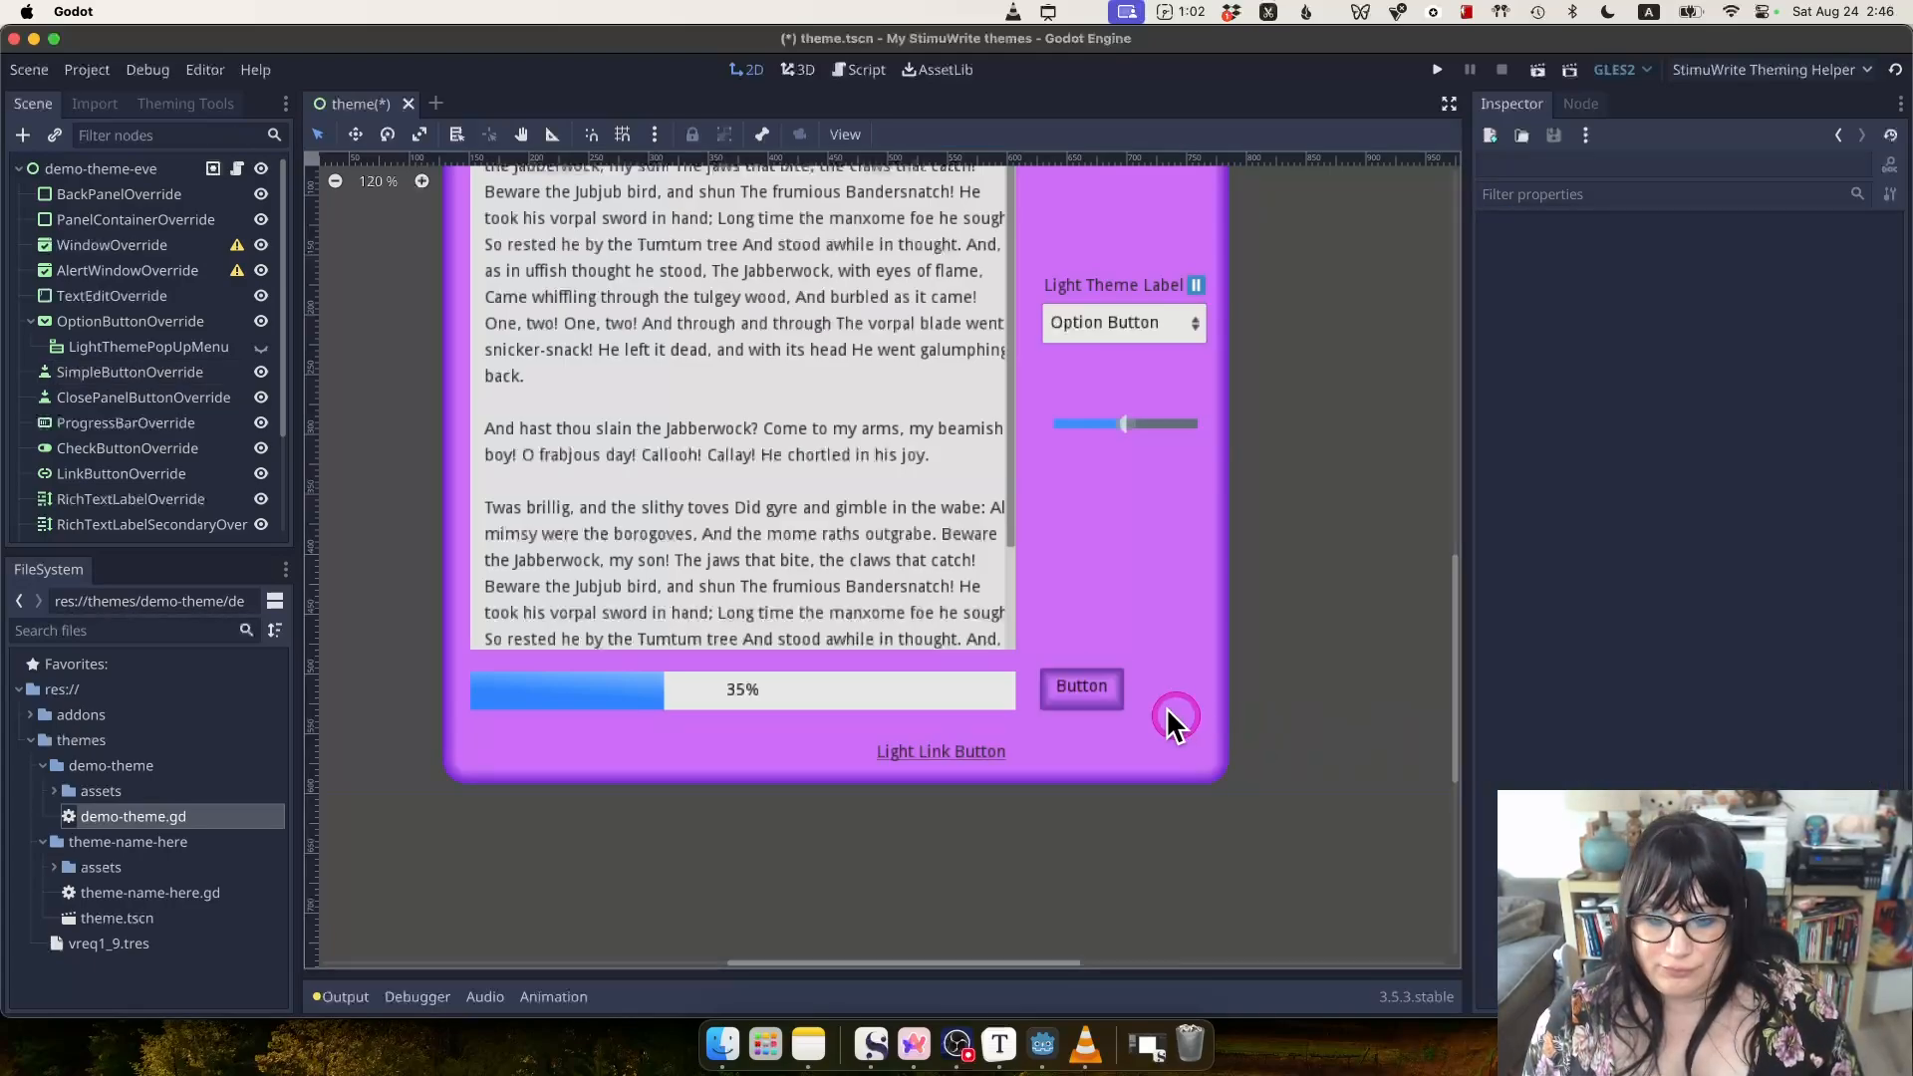
pyautogui.click(1110, 688)
pyautogui.scroll(-2, 1716, 760)
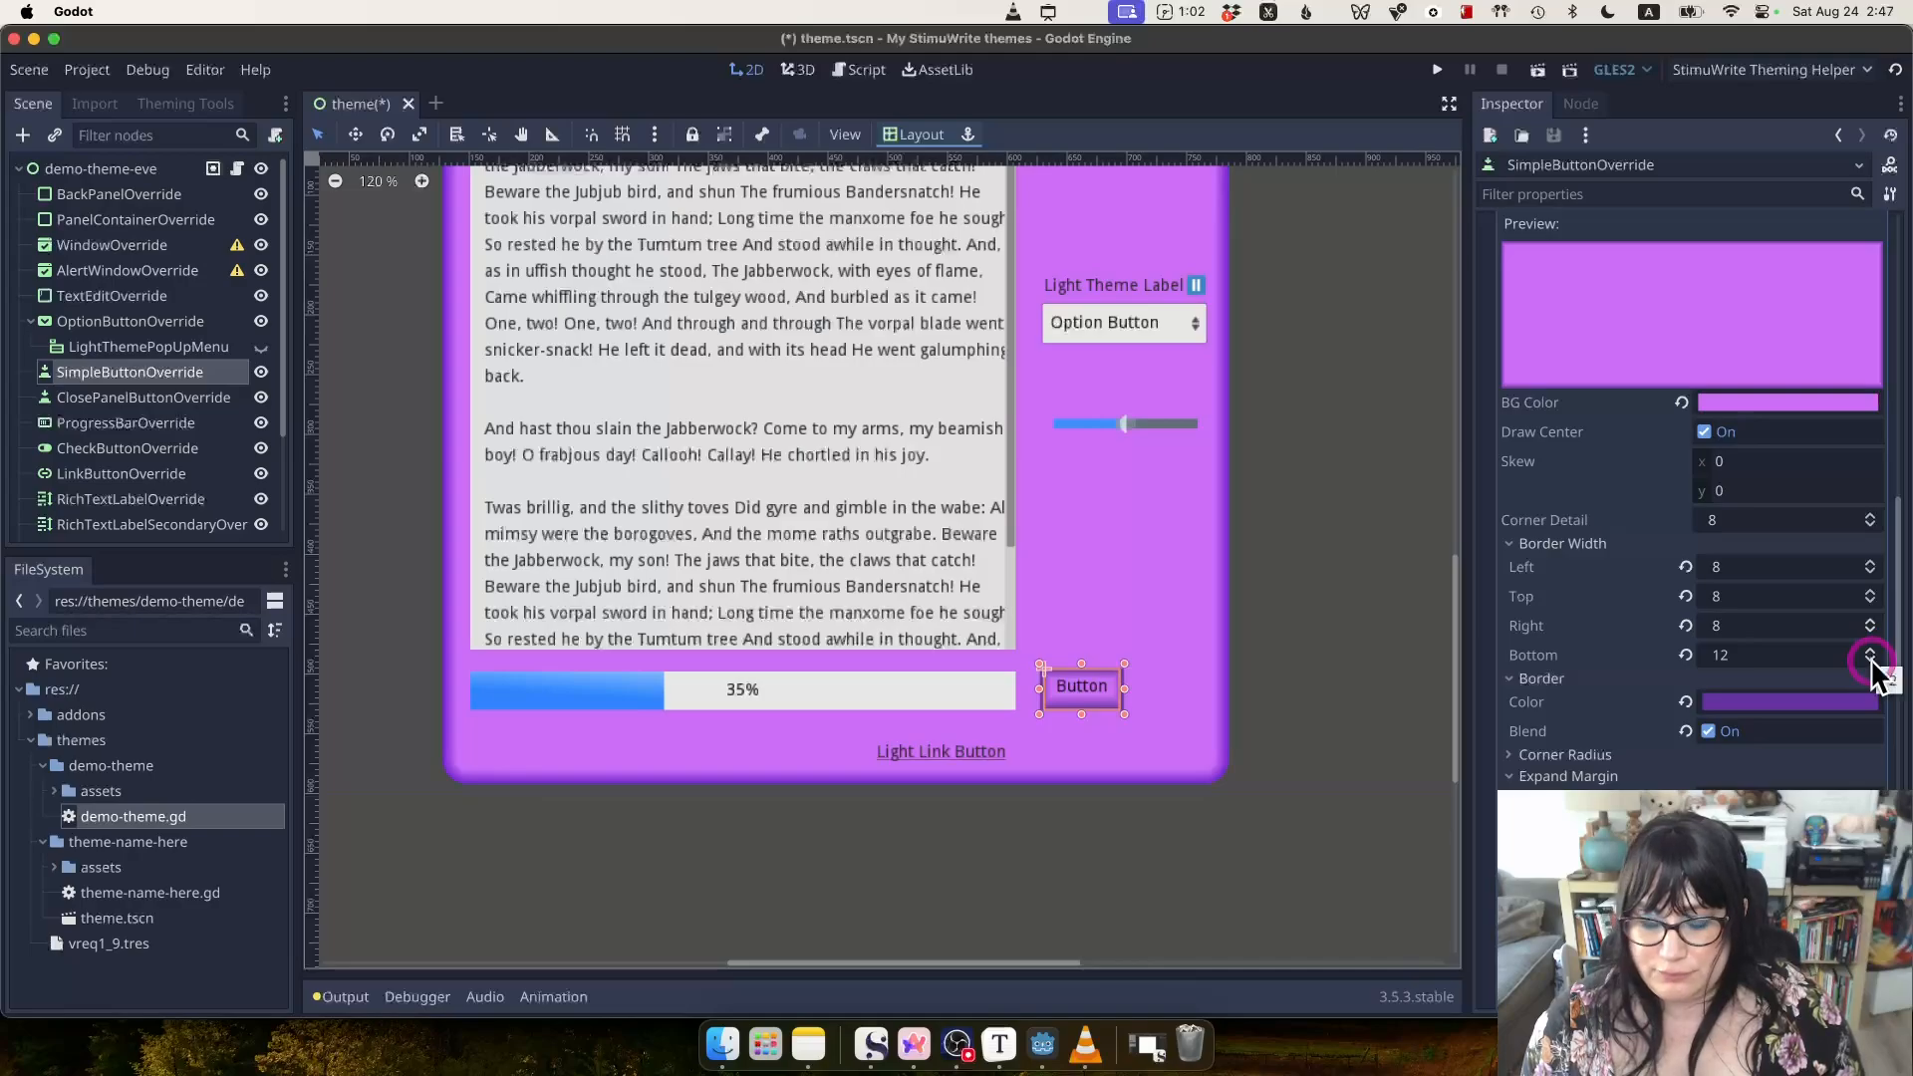
pyautogui.click(1871, 659)
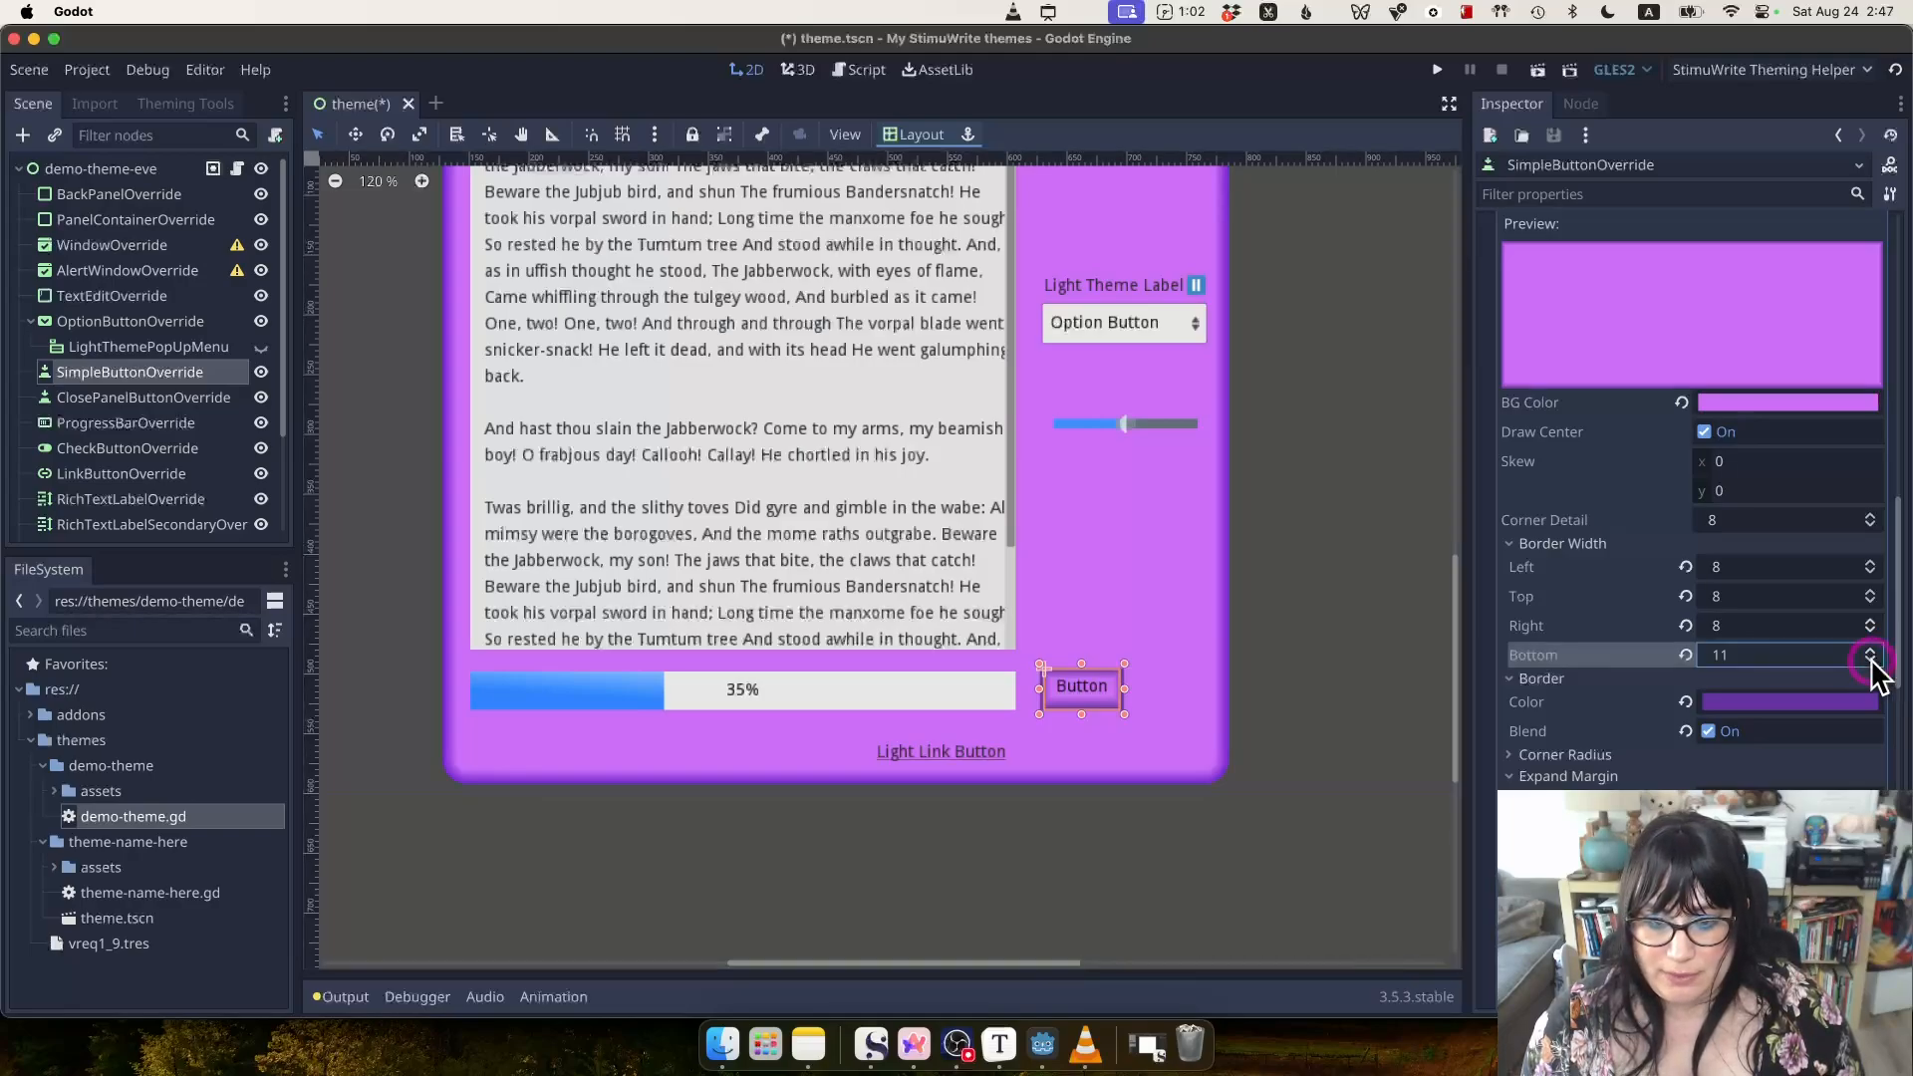
pyautogui.click(1872, 659)
pyautogui.click(1872, 659)
pyautogui.click(1871, 660)
pyautogui.click(1872, 659)
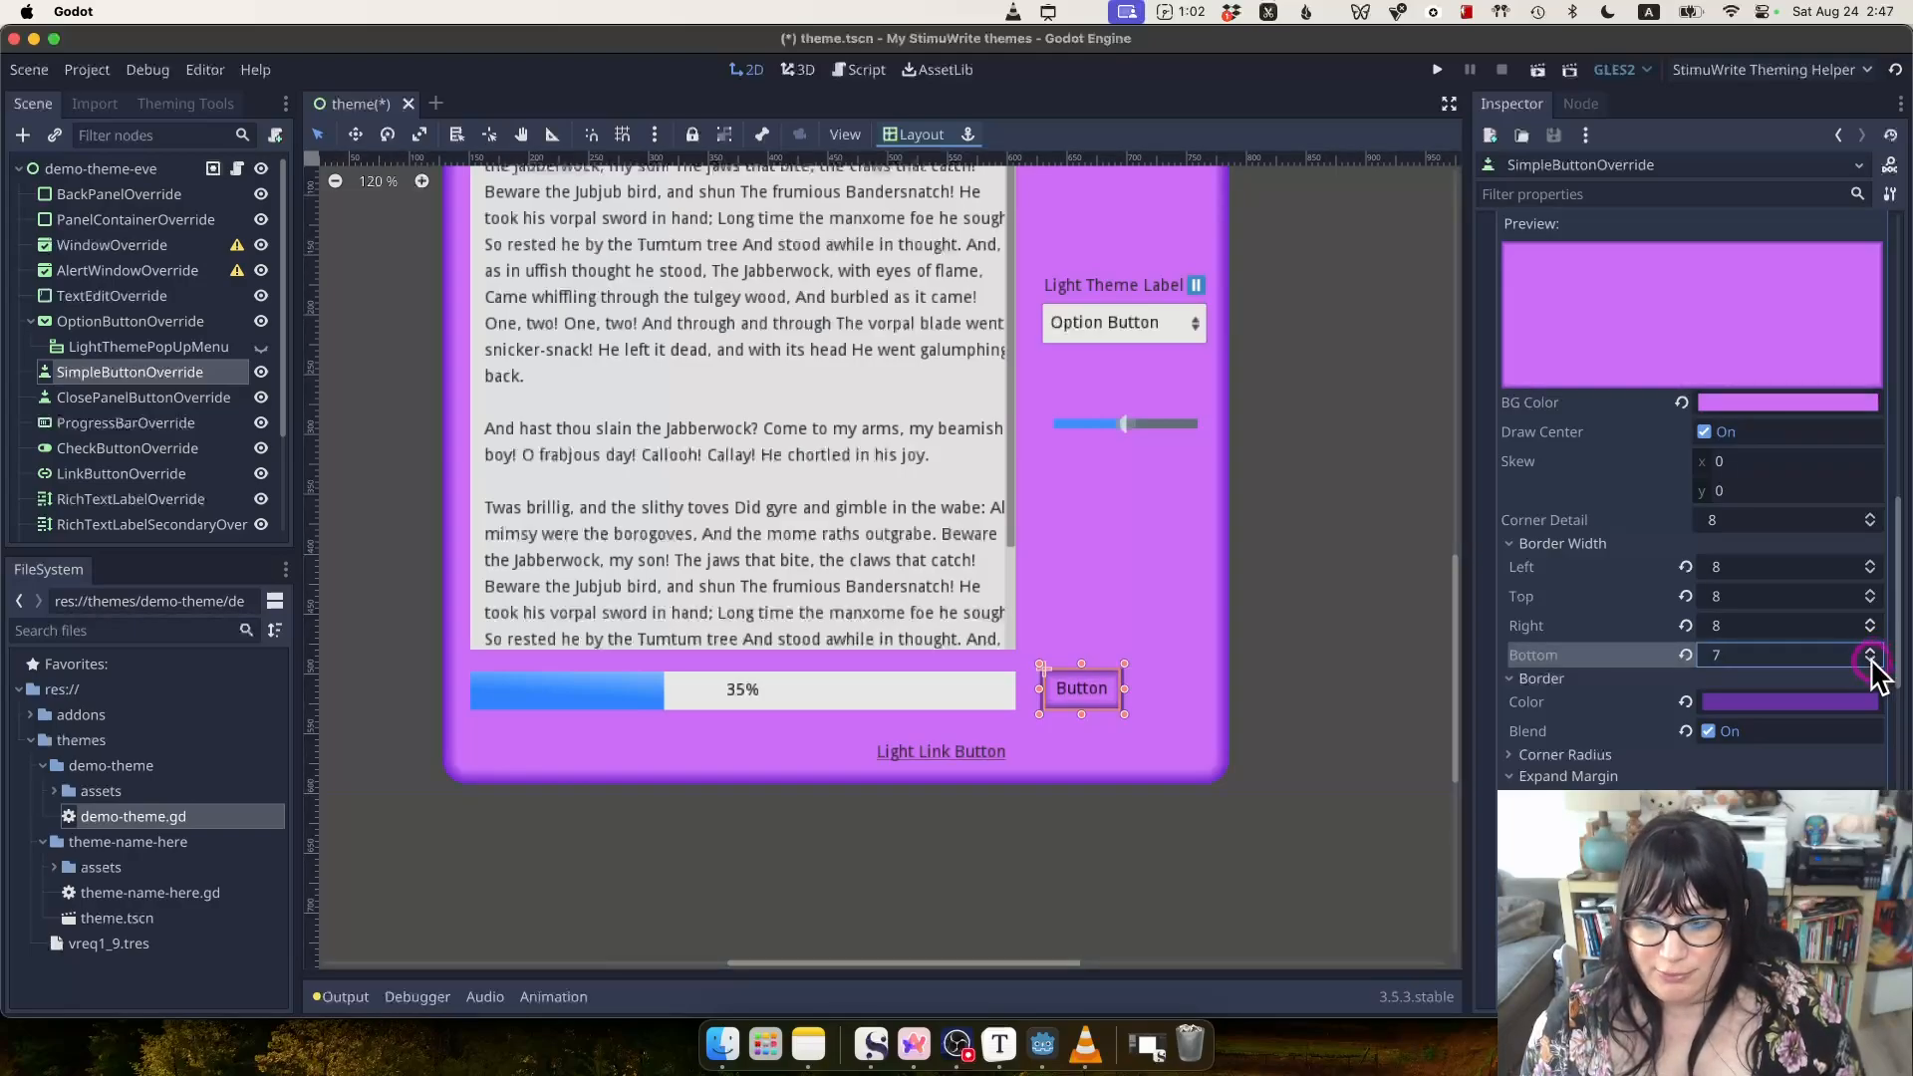
pyautogui.click(1871, 659)
pyautogui.click(1872, 656)
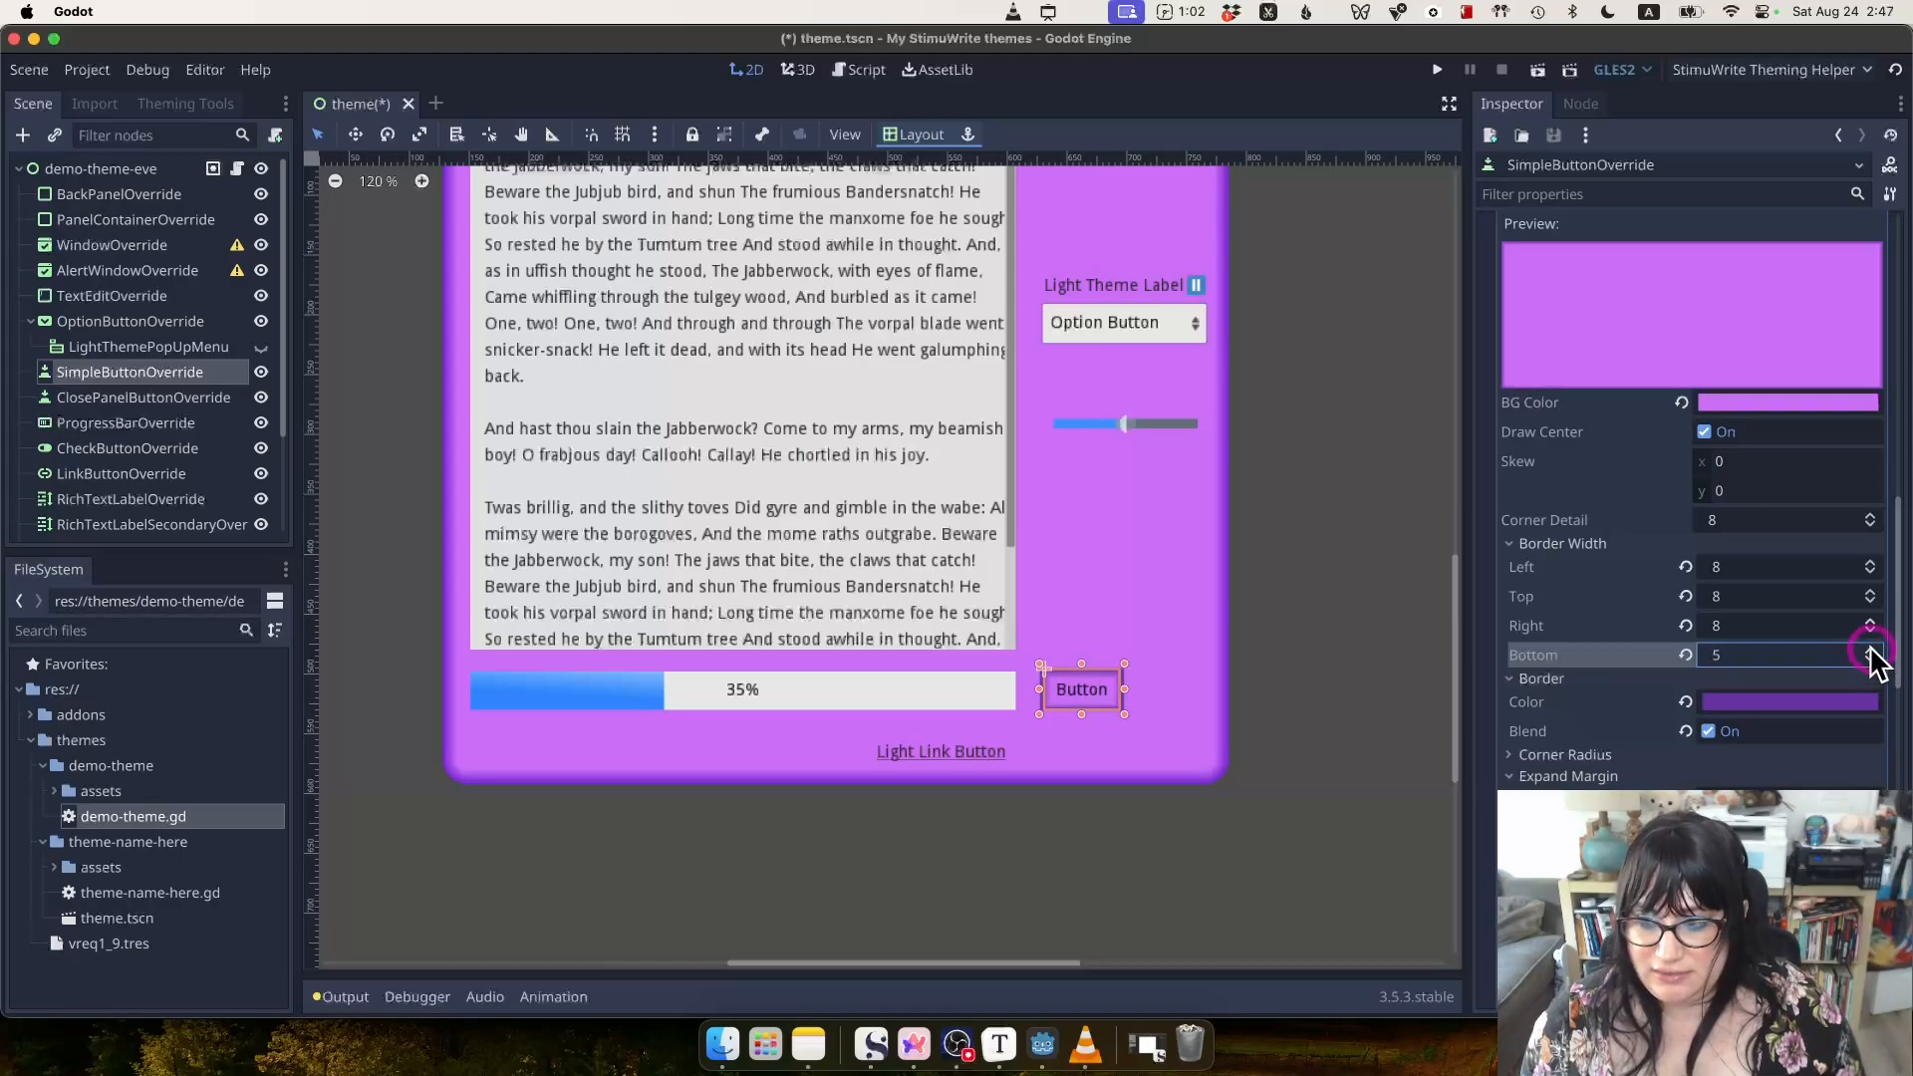
pyautogui.click(1871, 649)
pyautogui.click(1871, 649)
pyautogui.click(1872, 650)
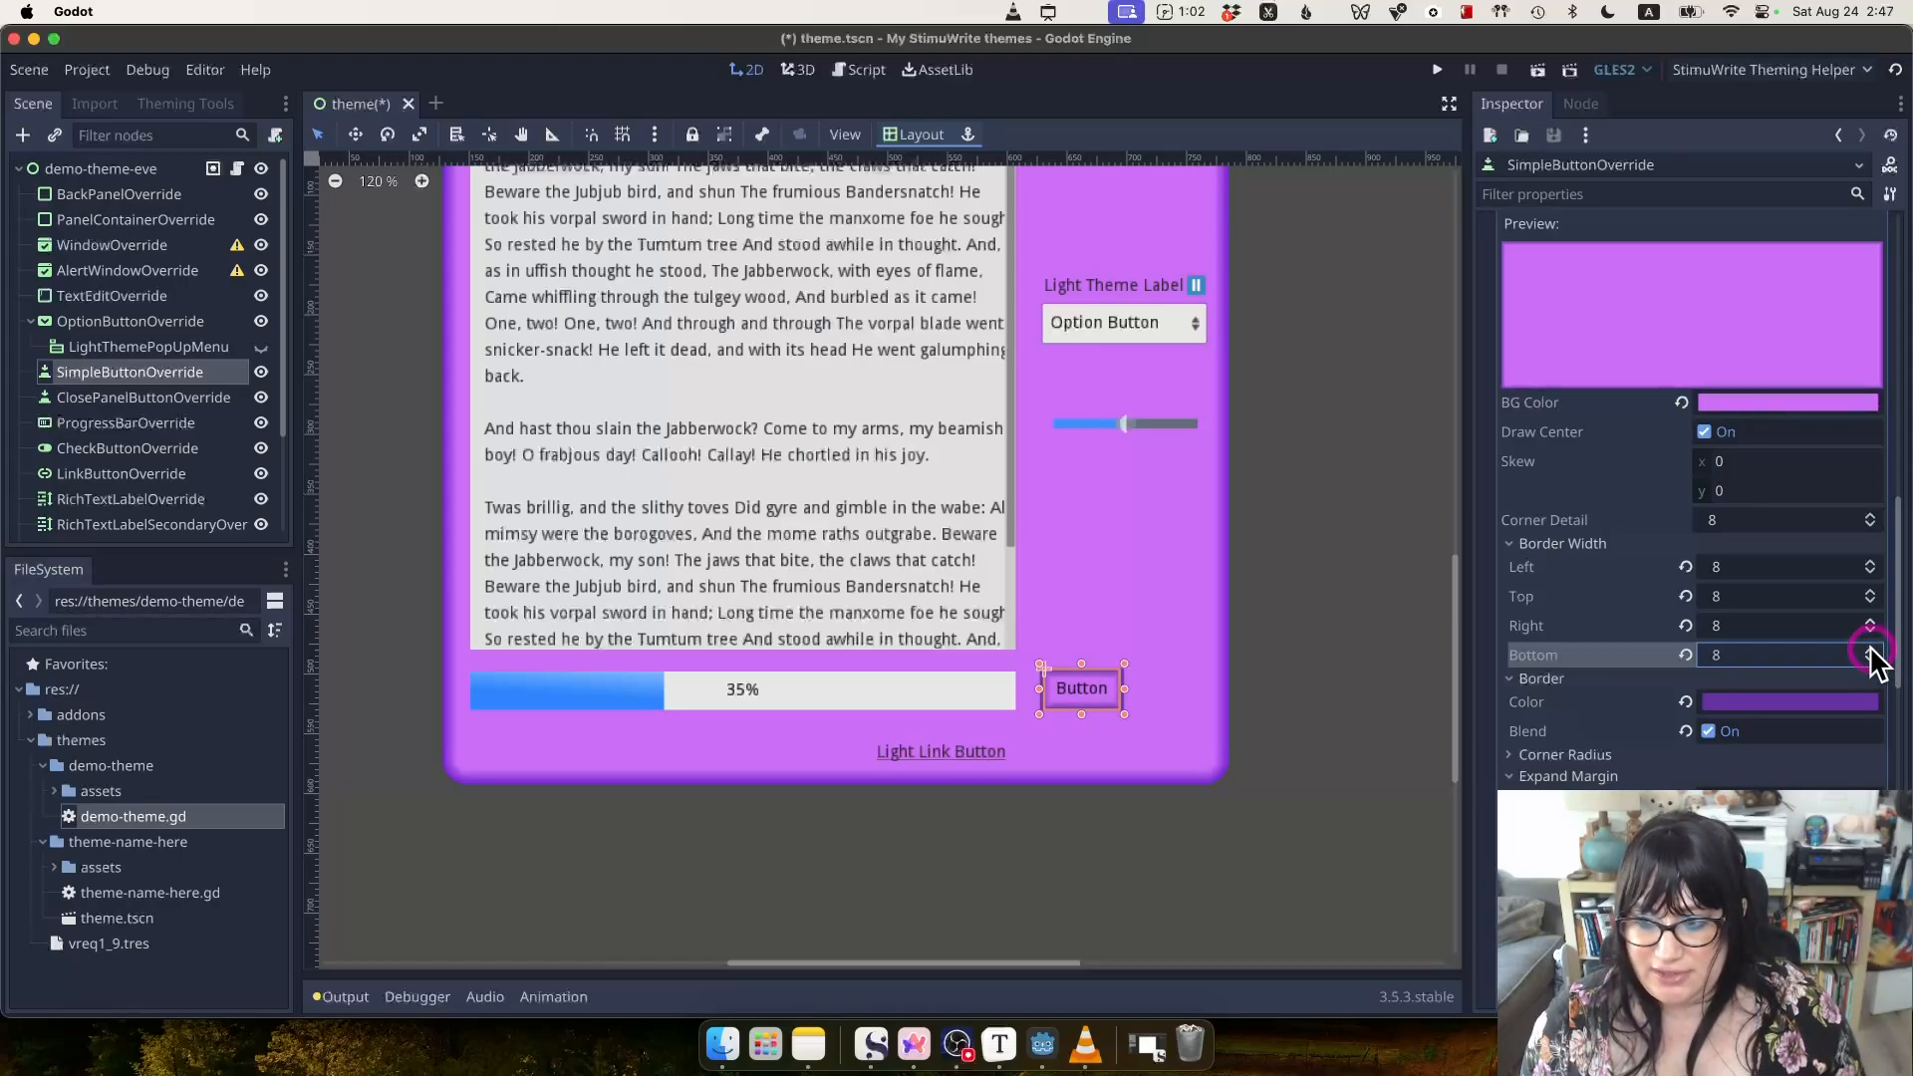
# Lighten the Pressed style's border color to a softer purple, about RGB 123, 74, 181, and collapse the style.
pyautogui.click(1770, 702)
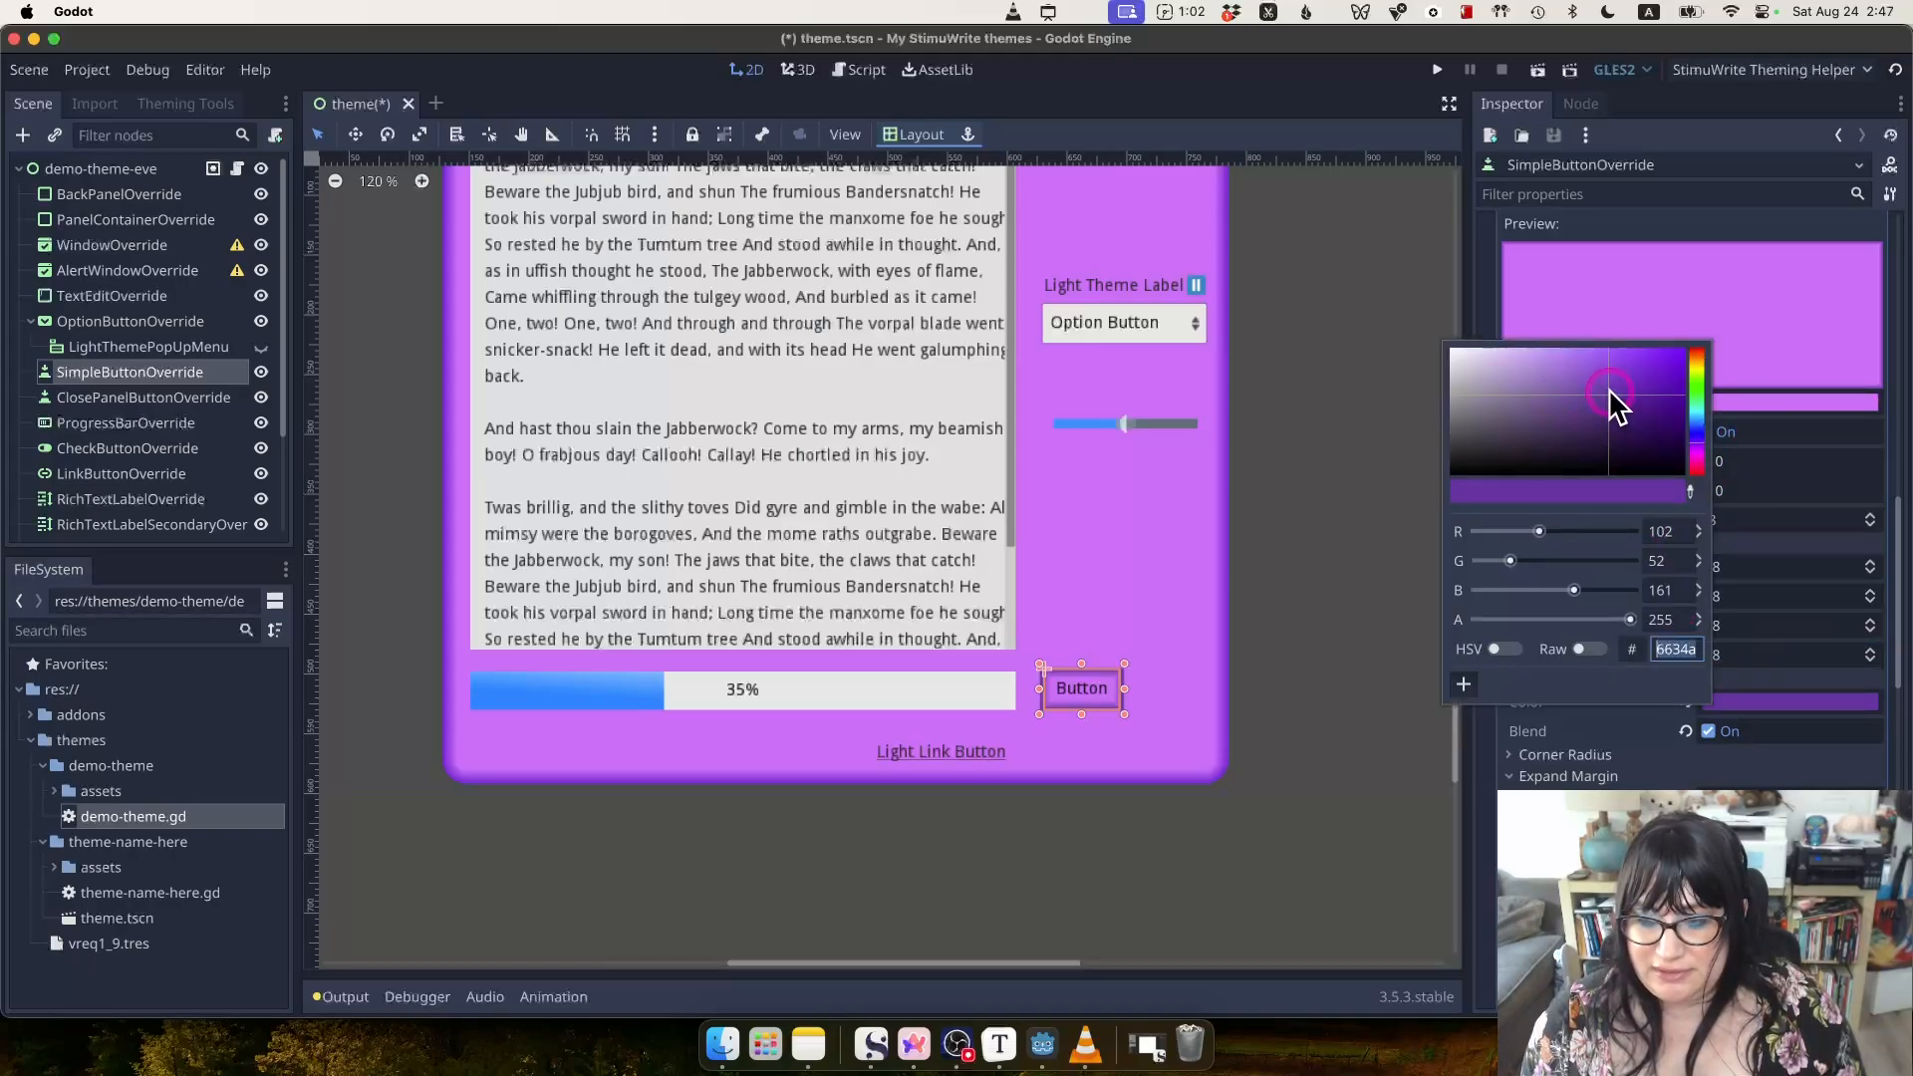
pyautogui.moveTo(1612, 404); pyautogui.dragTo(1587, 381)
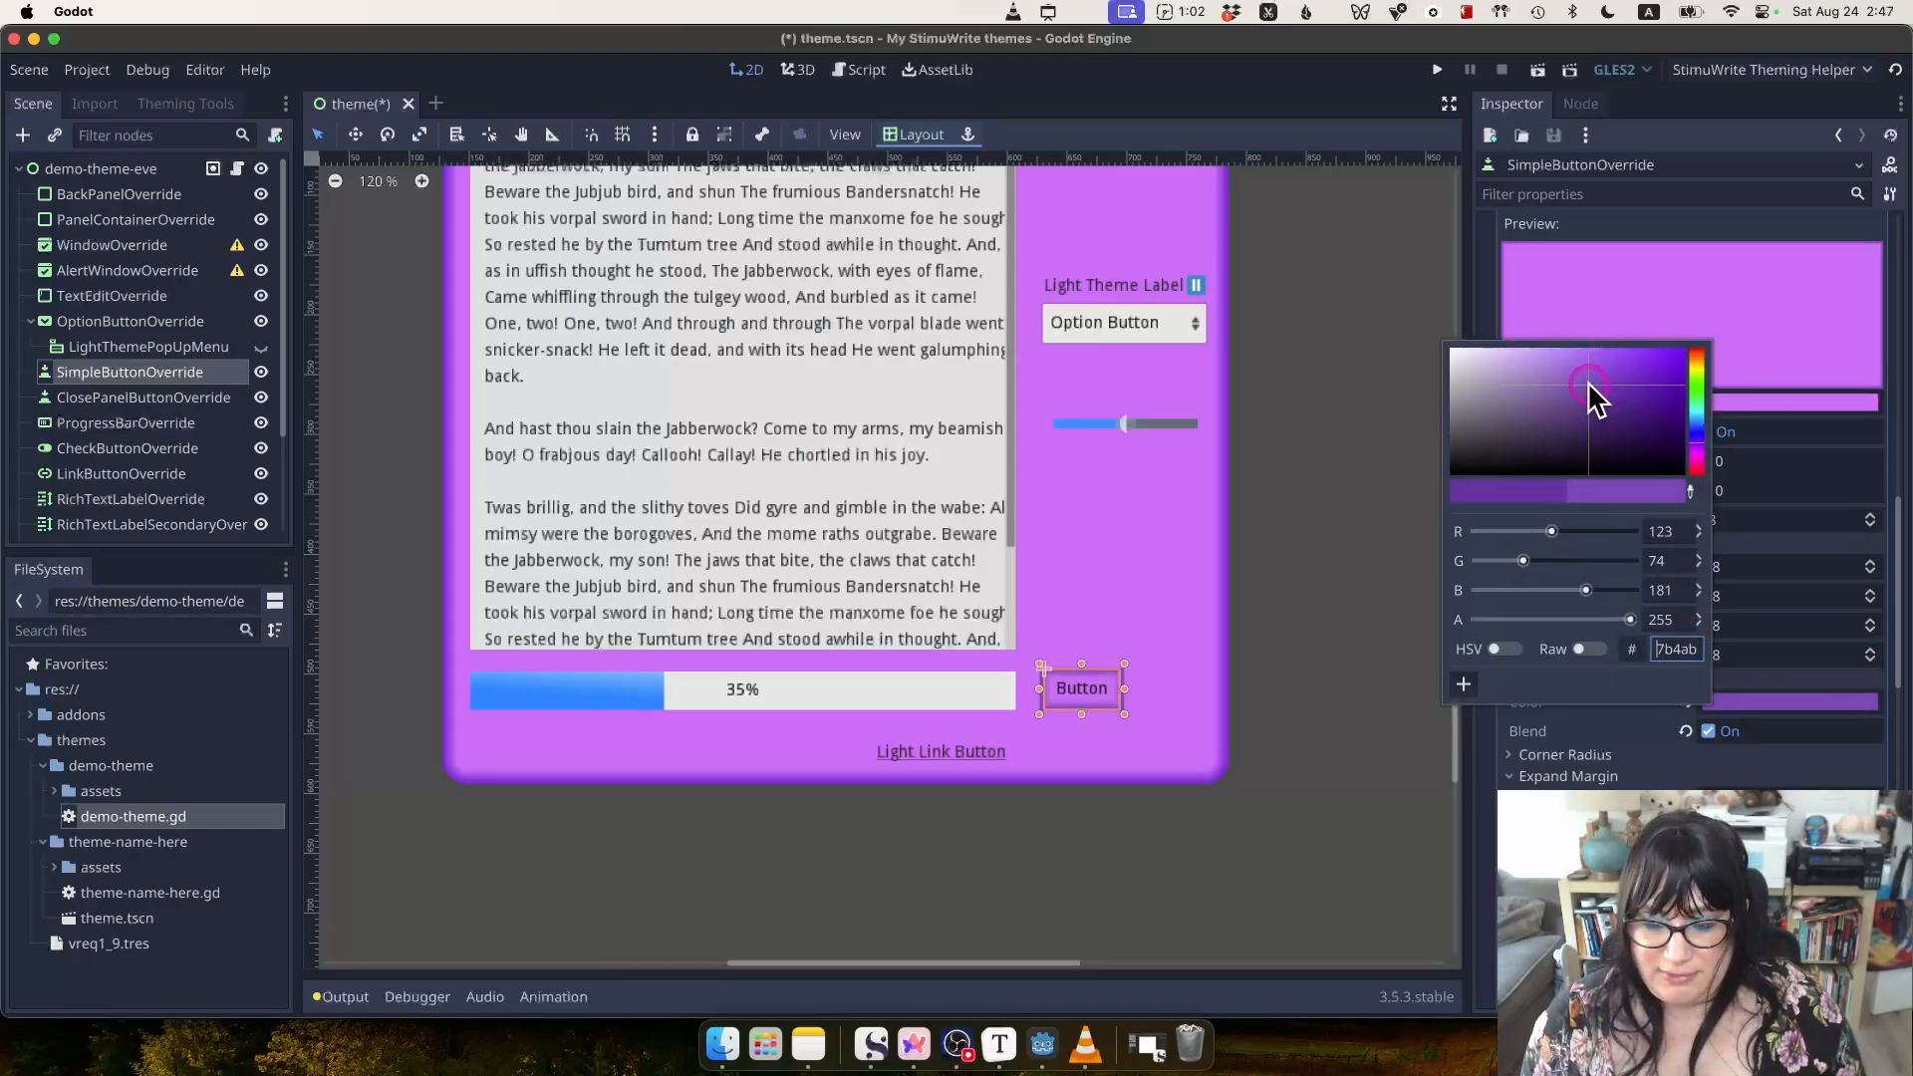
pyautogui.click(1753, 727)
pyautogui.click(1773, 698)
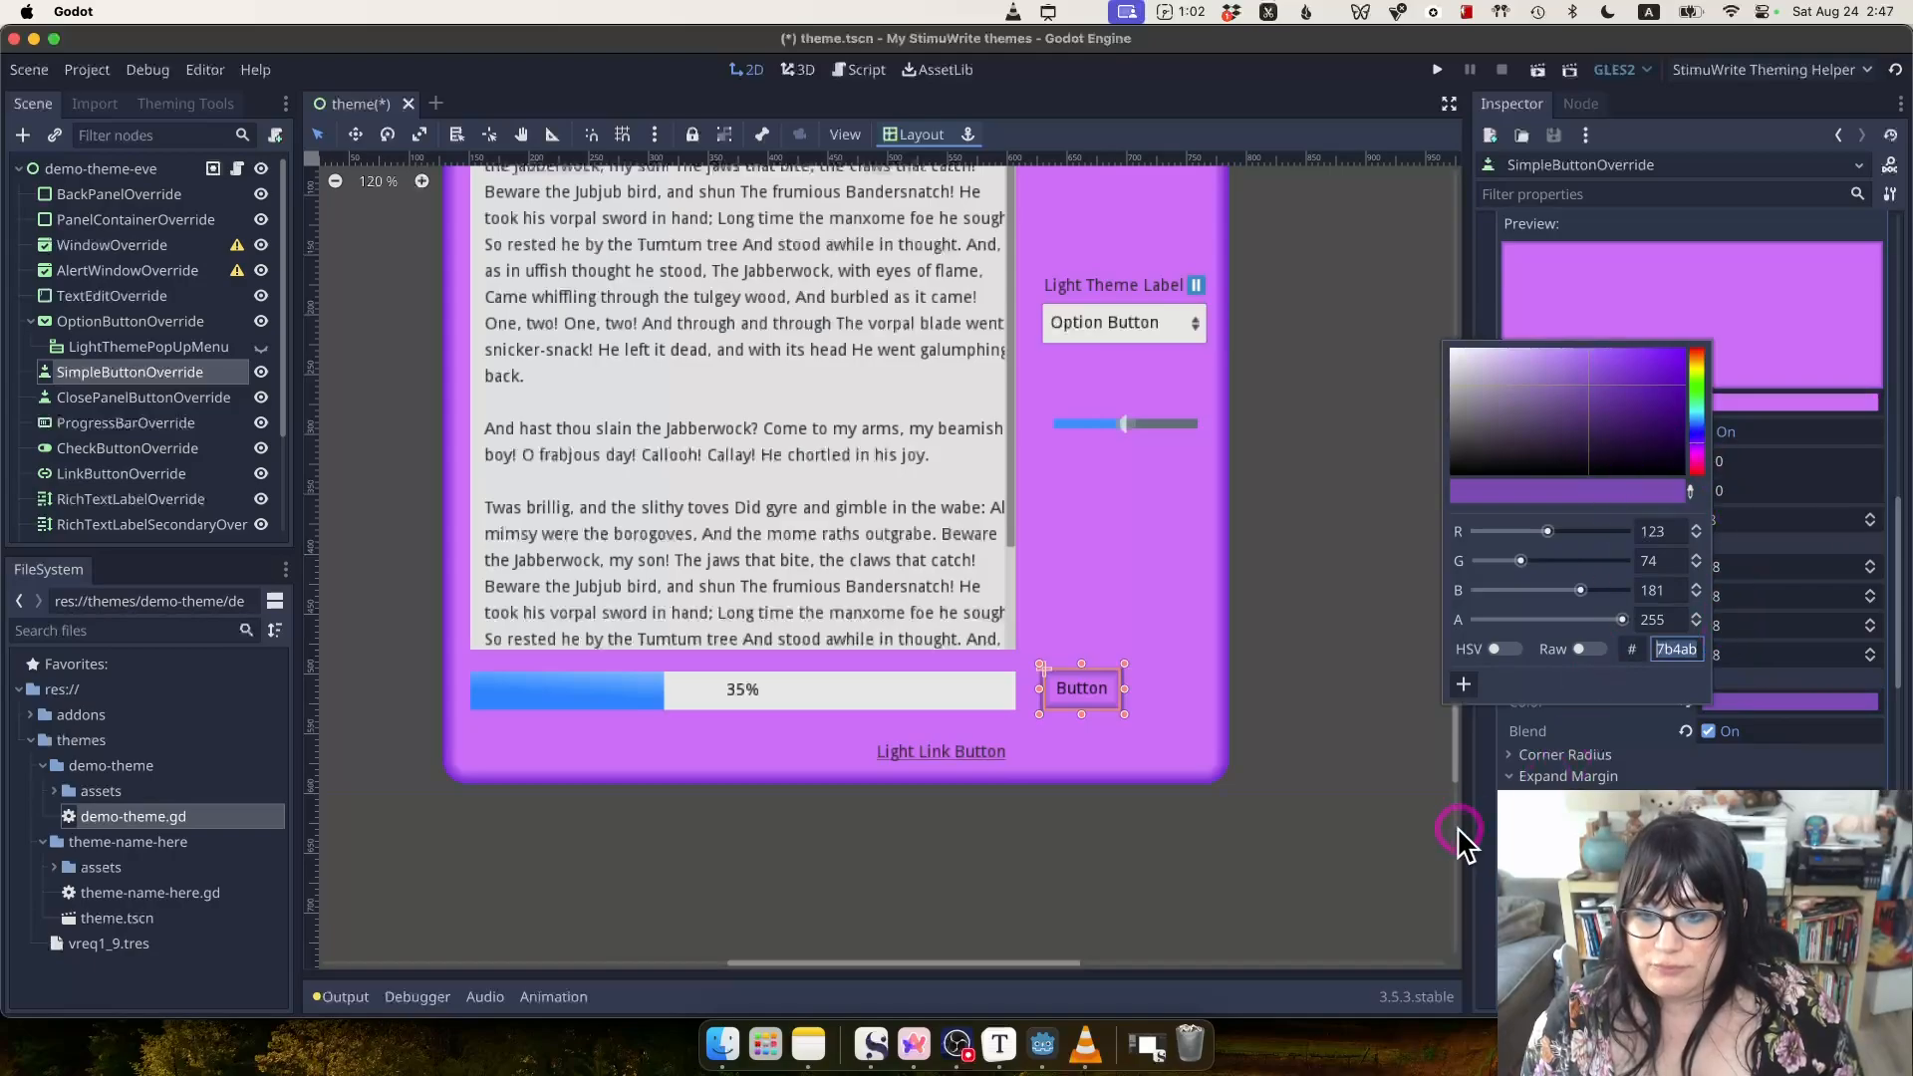
pyautogui.click(1530, 783)
pyautogui.scroll(9, 1621, 773)
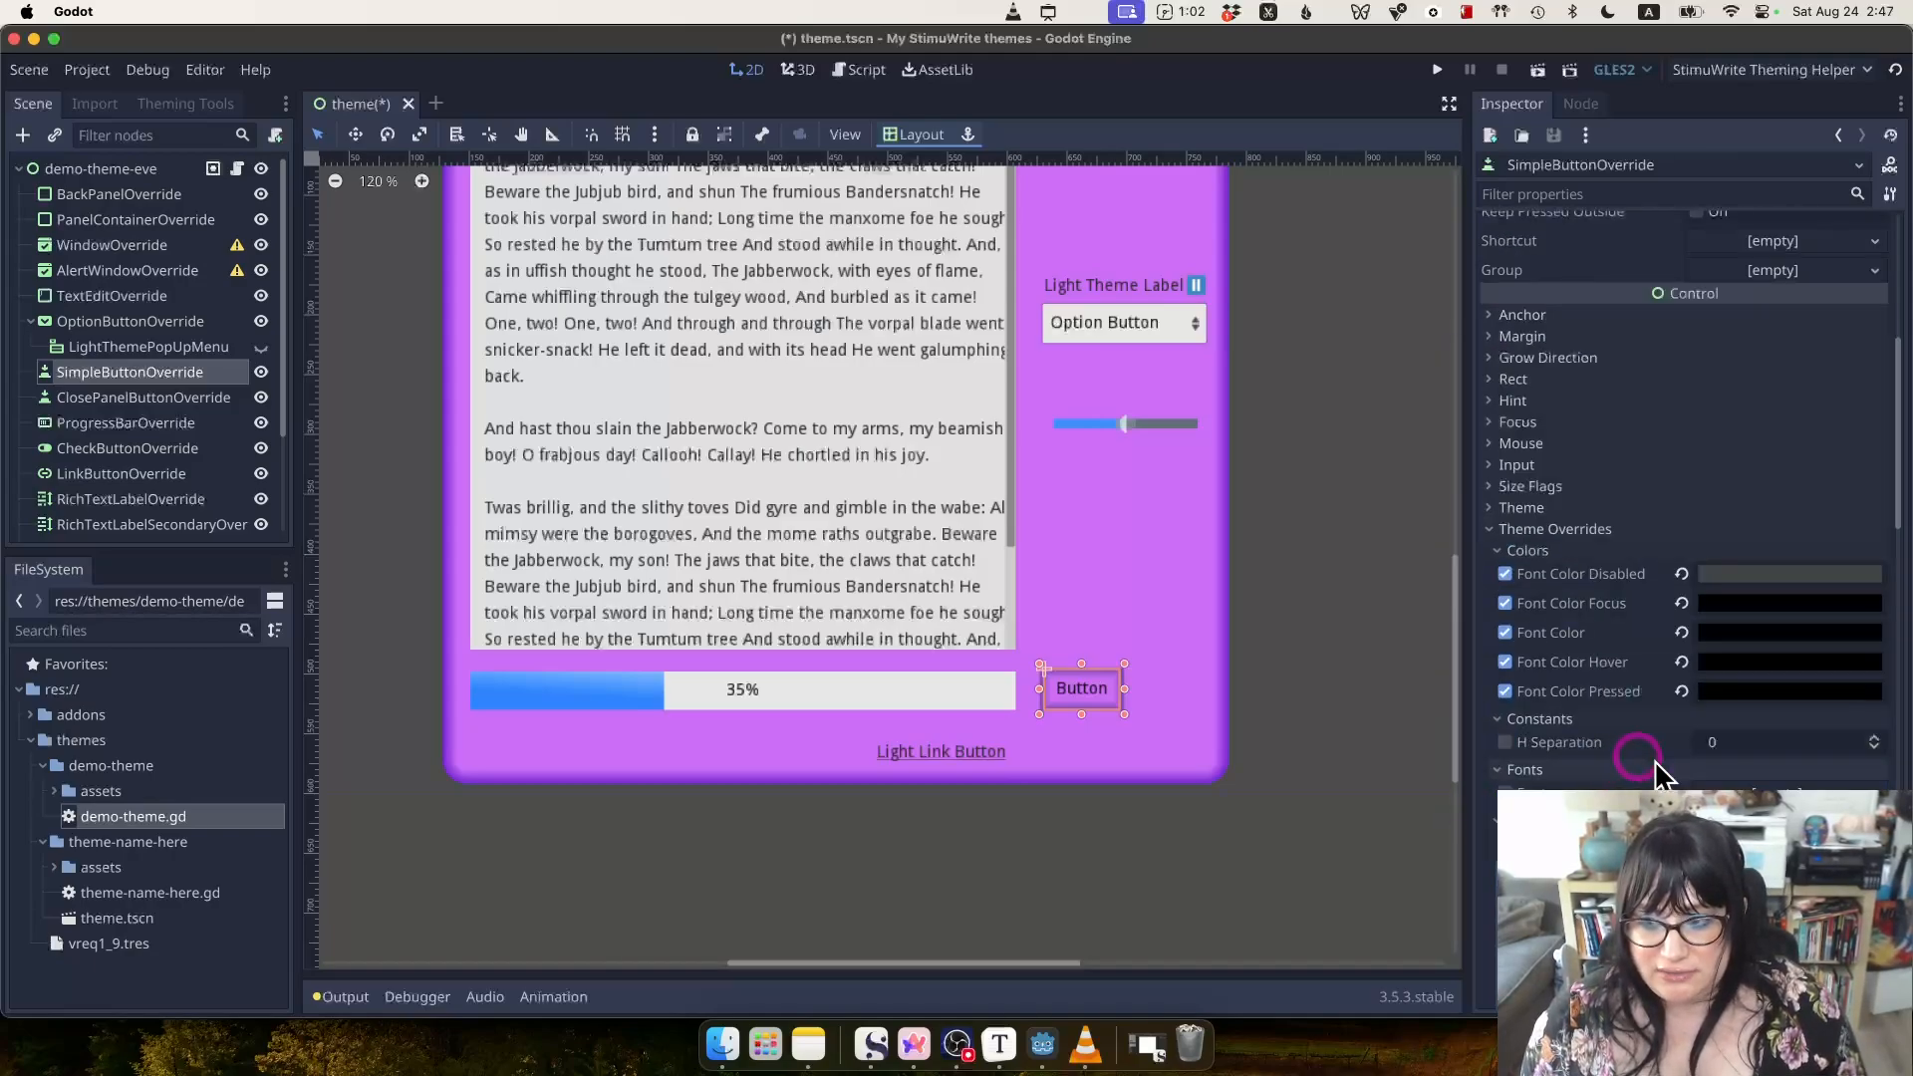
pyautogui.scroll(-2, 1666, 773)
pyautogui.click(1756, 773)
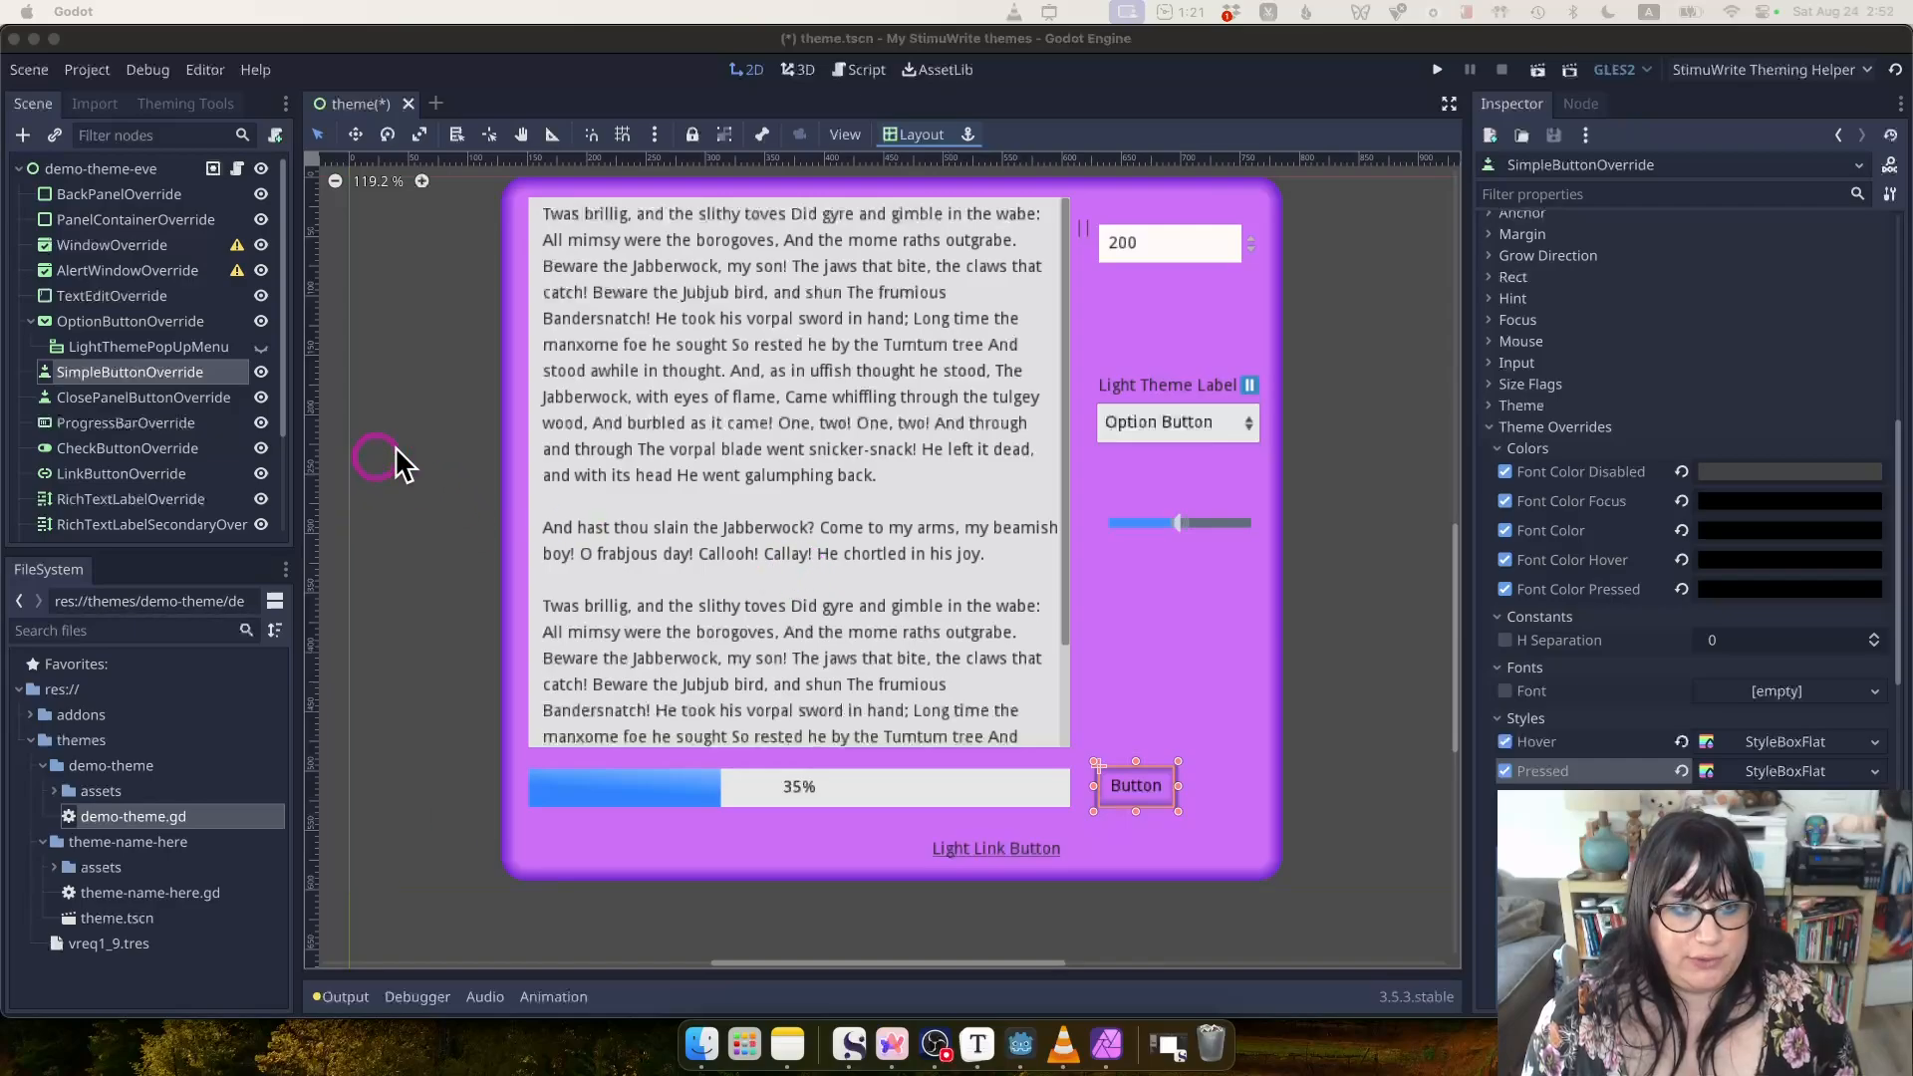
# Select the option button in the scene preview and narrow the Inspector.
pyautogui.click(1159, 418)
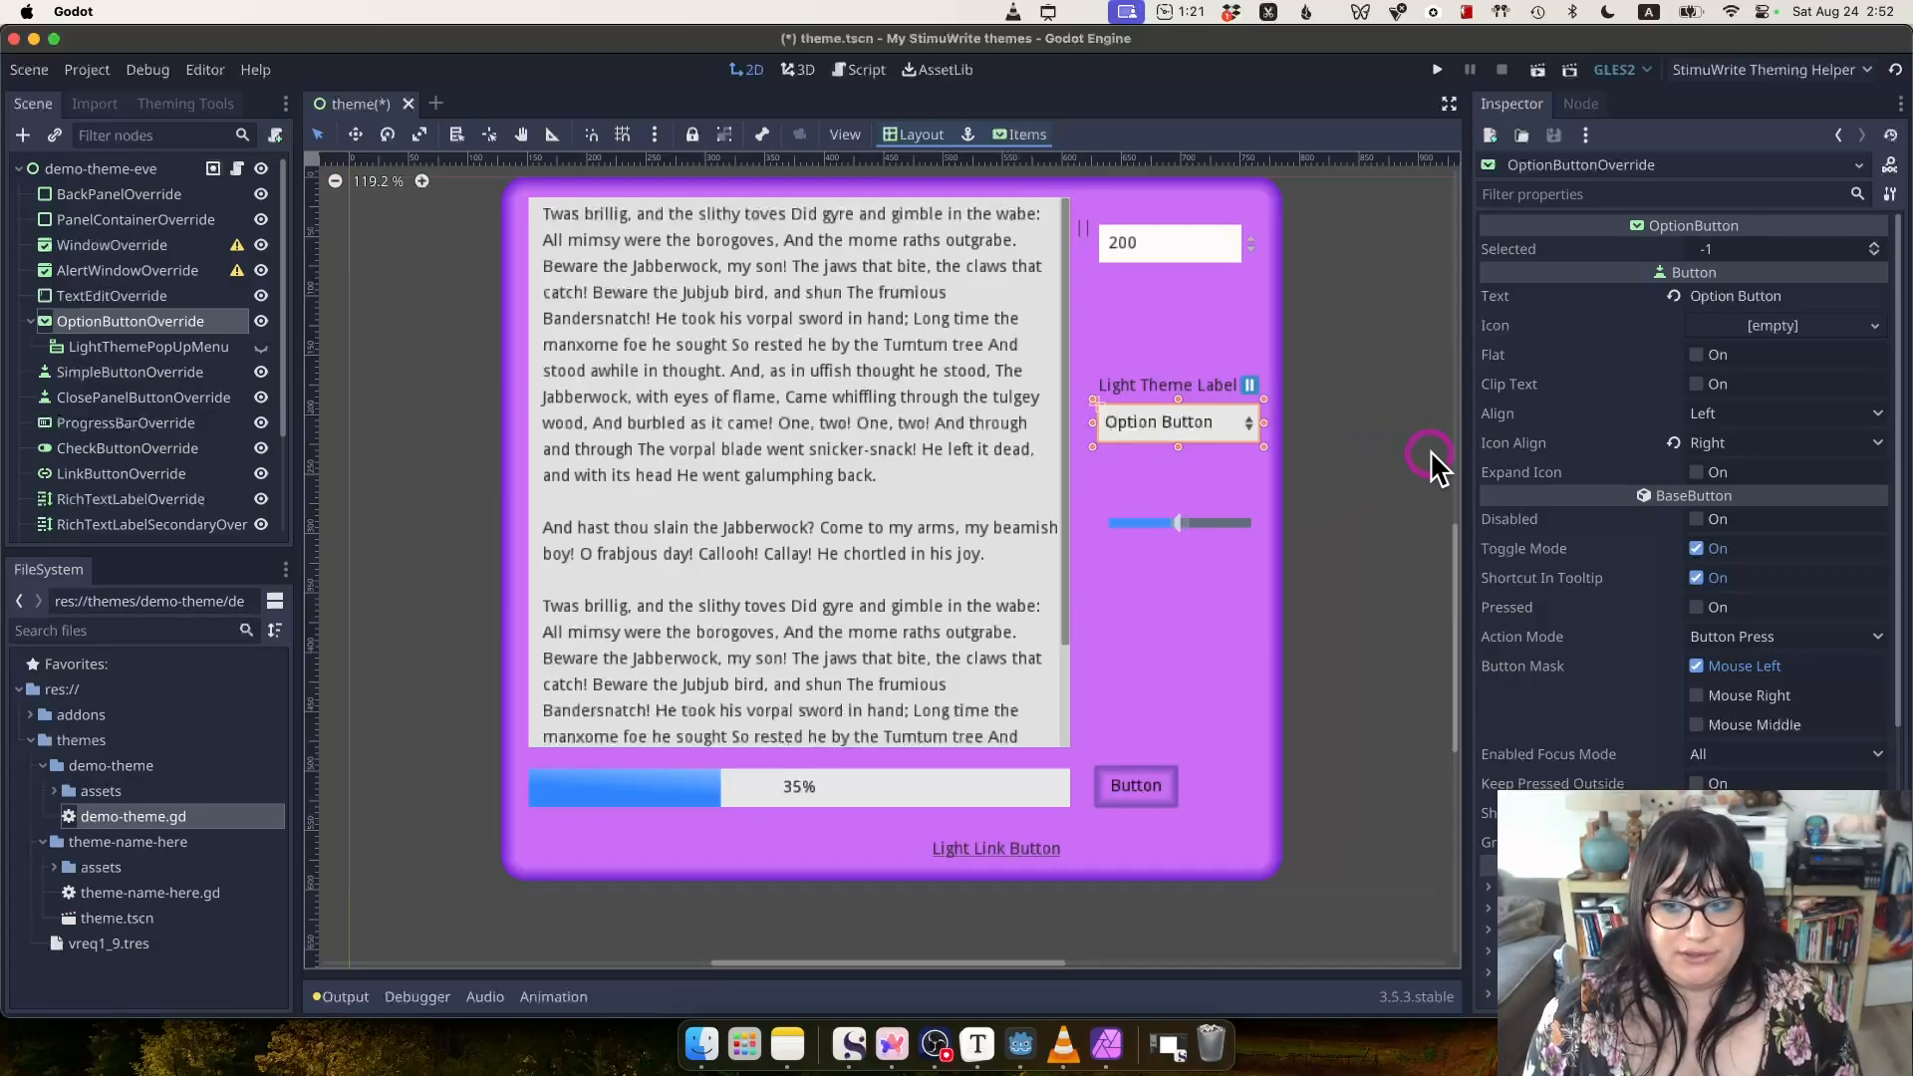
pyautogui.moveTo(1472, 471); pyautogui.dragTo(1544, 454)
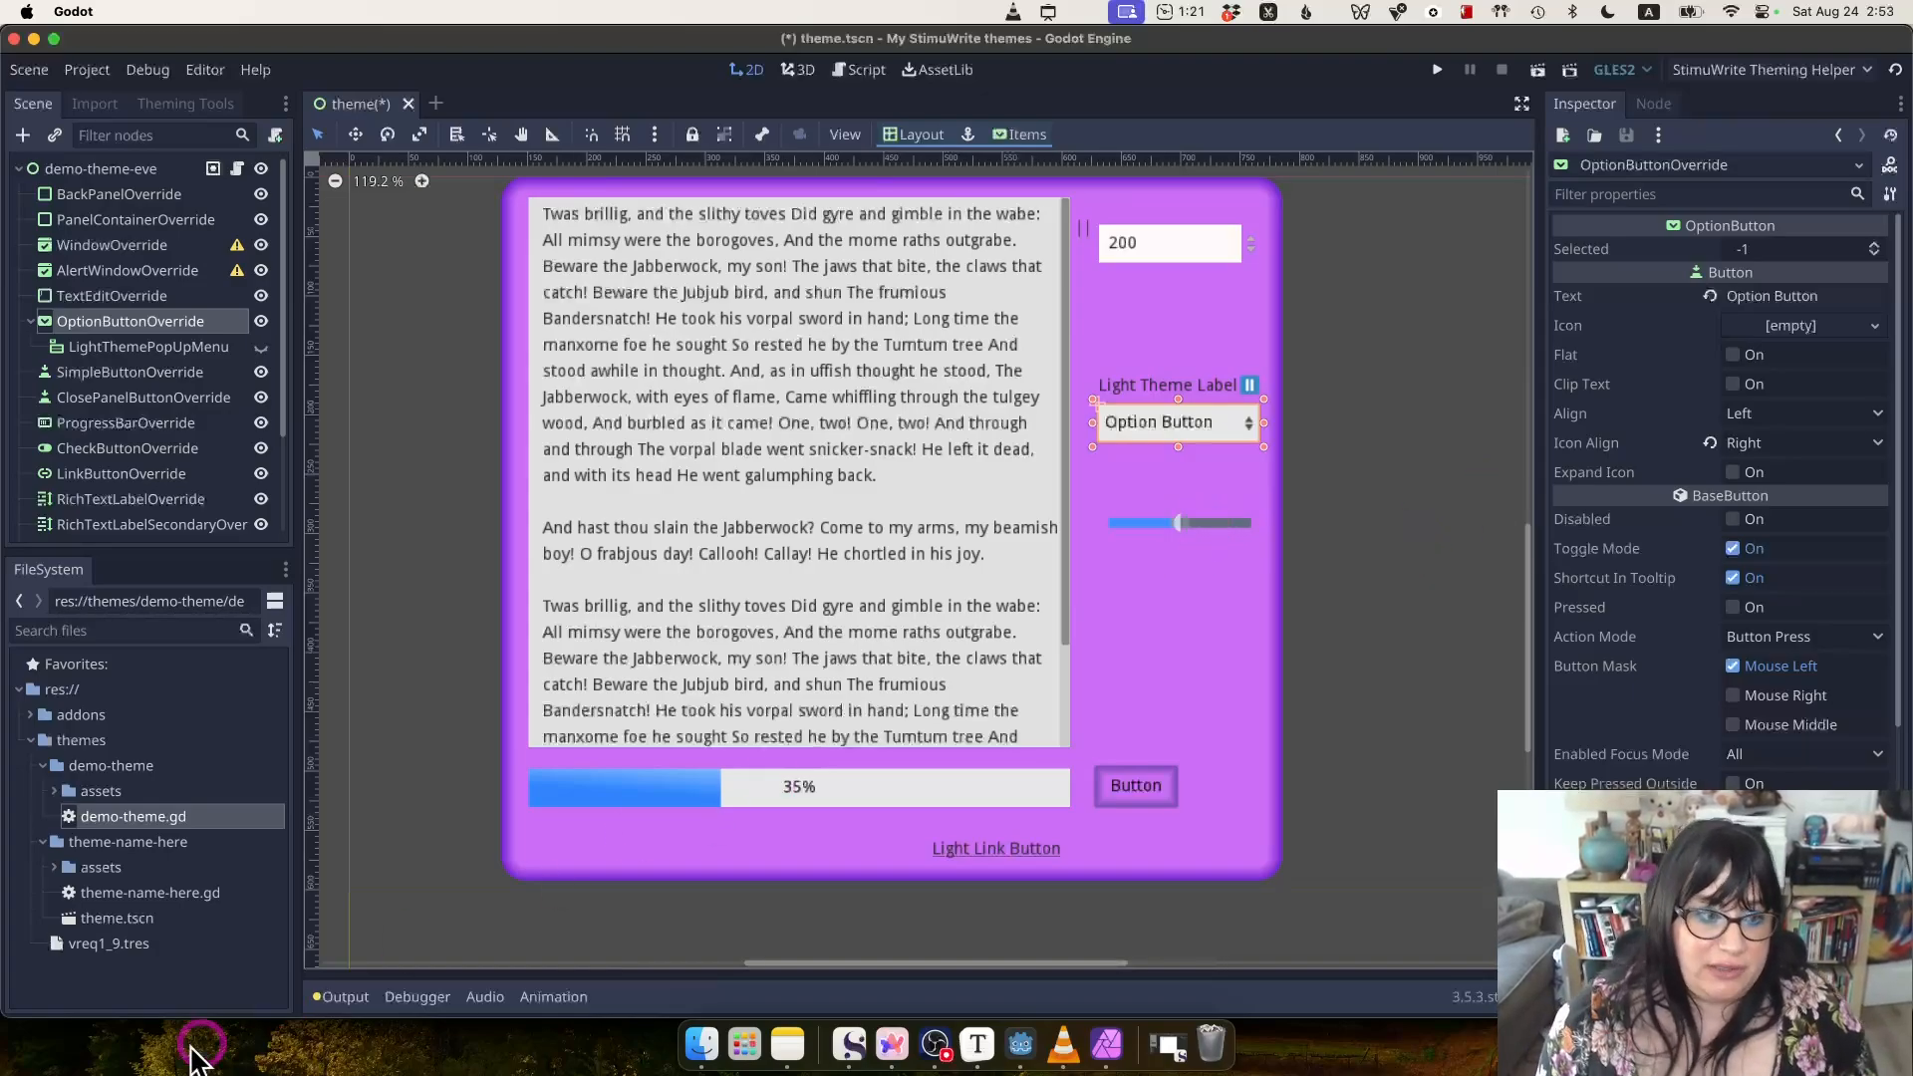
# Look through the demo-theme assets folder and its emoji subfolder in the project files.
pyautogui.click(56, 792)
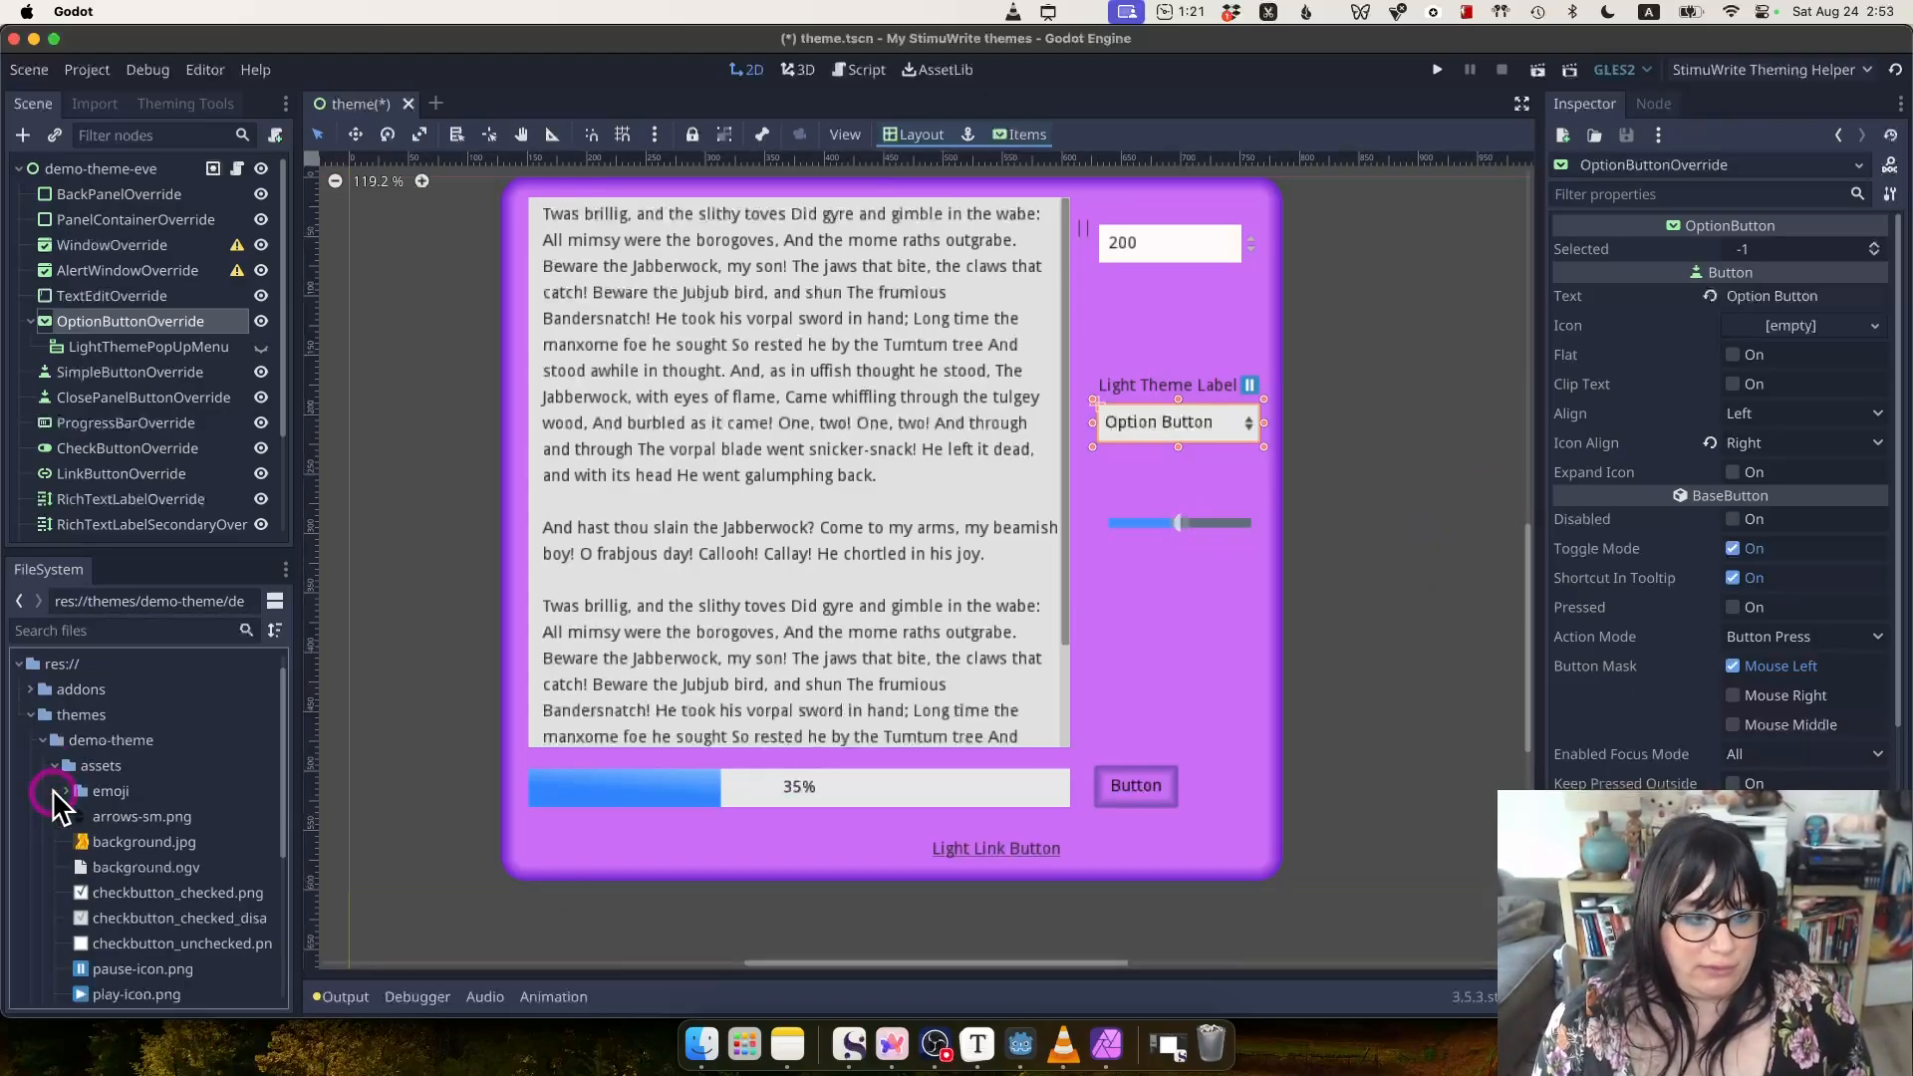
pyautogui.click(110, 765)
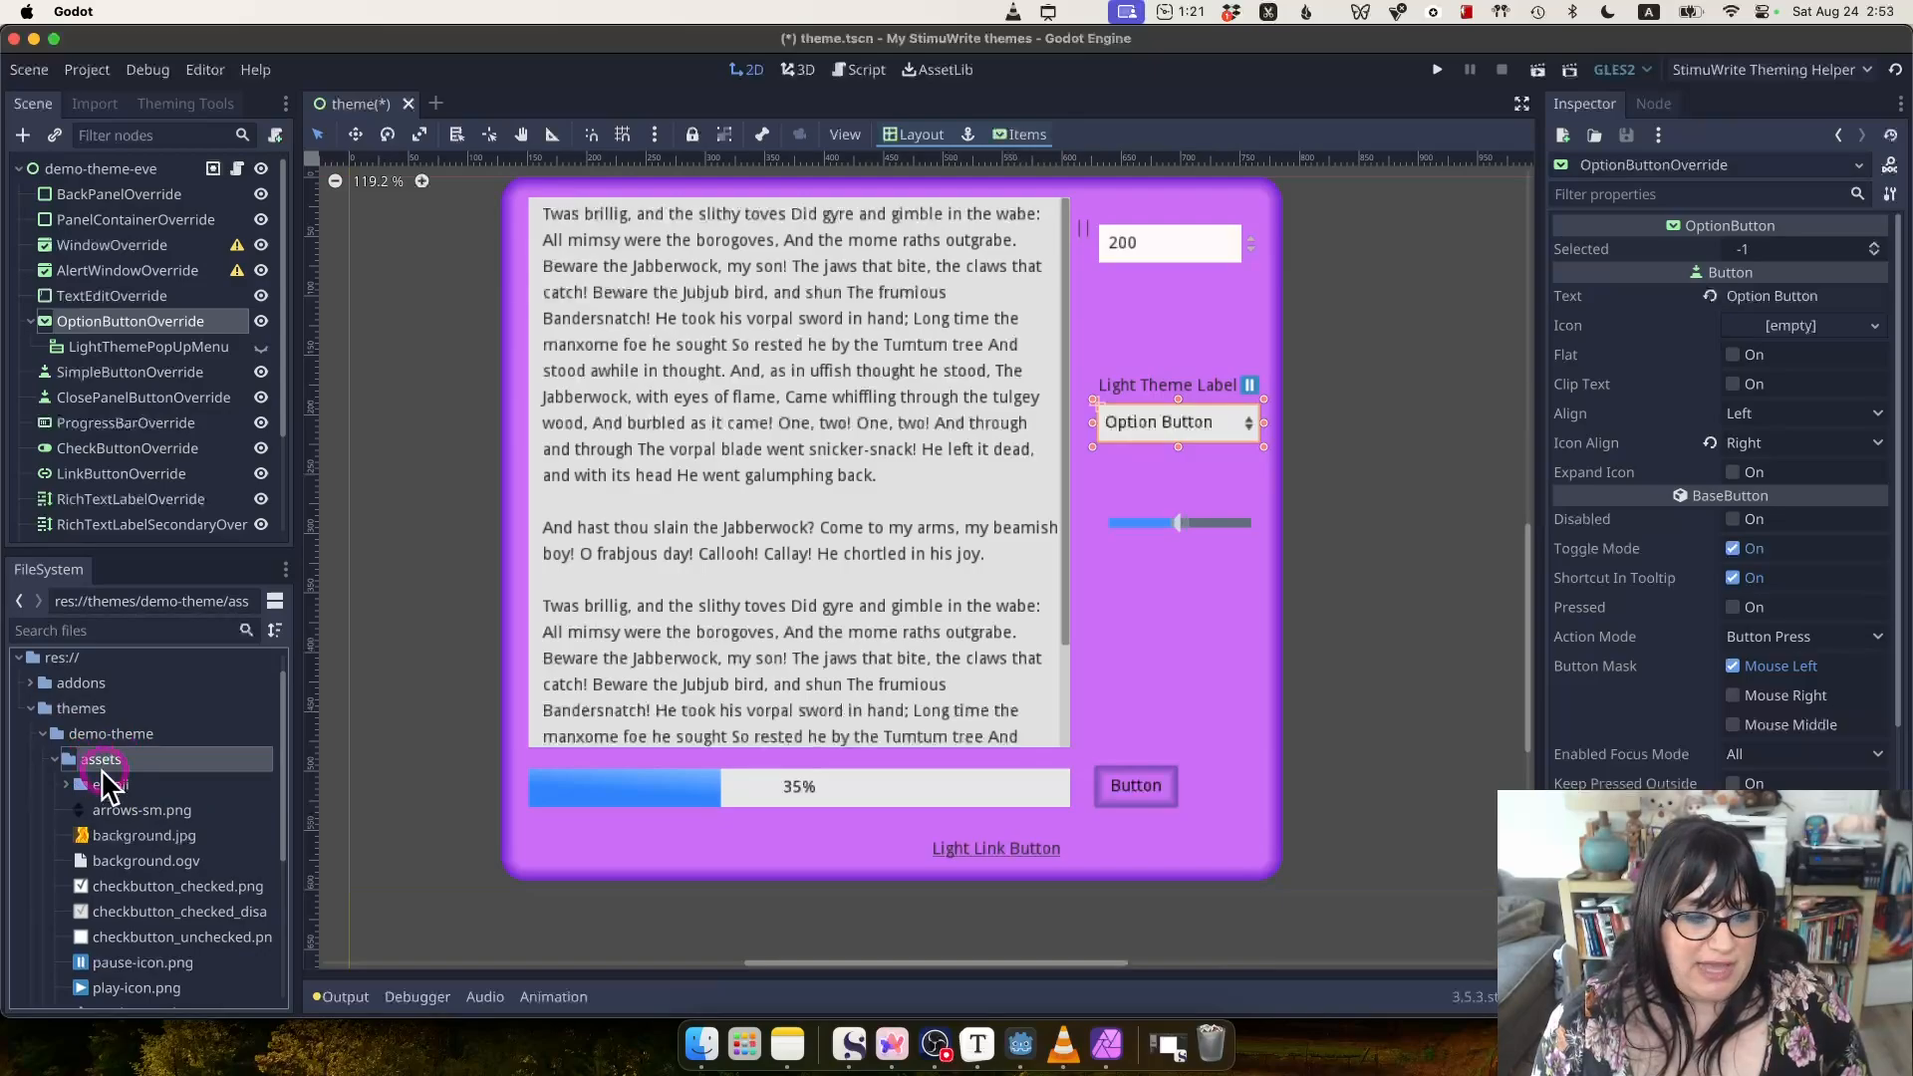
pyautogui.scroll(-5, 140, 817)
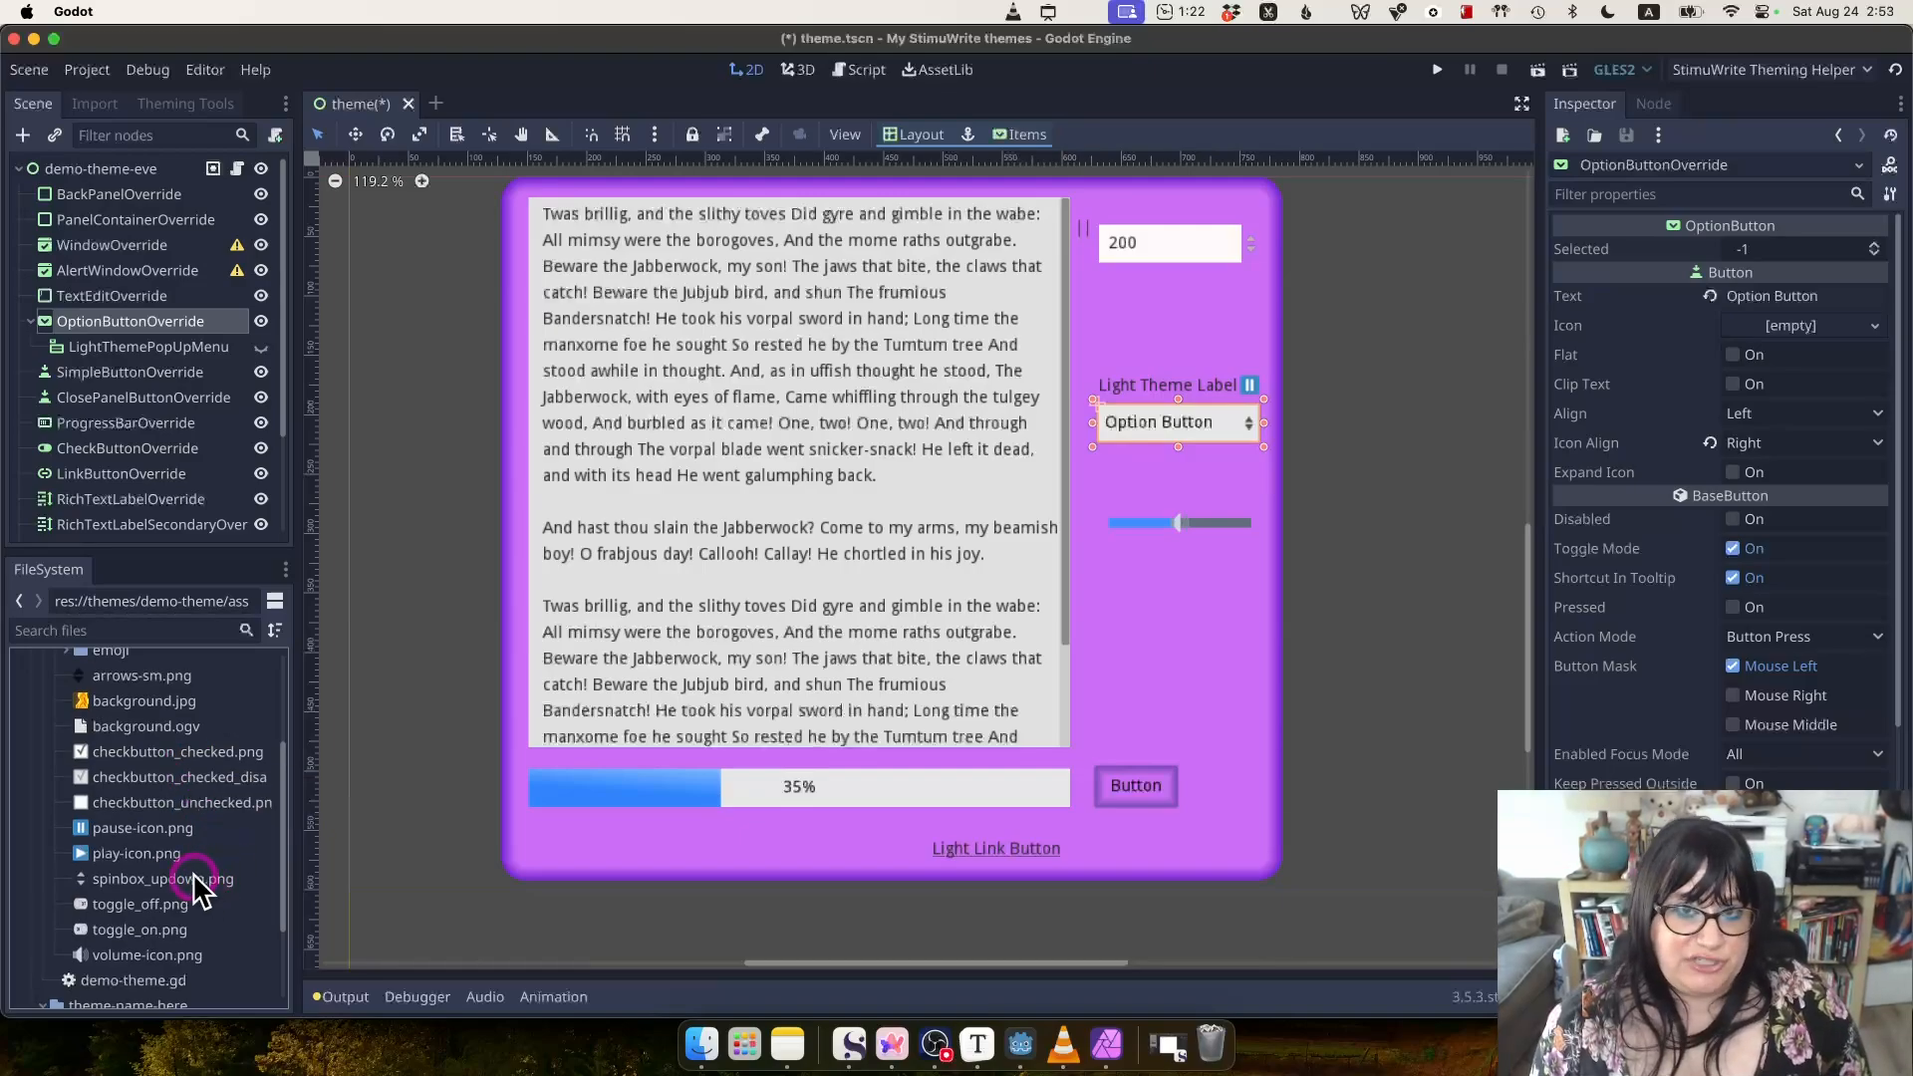
pyautogui.scroll(1, 175, 852)
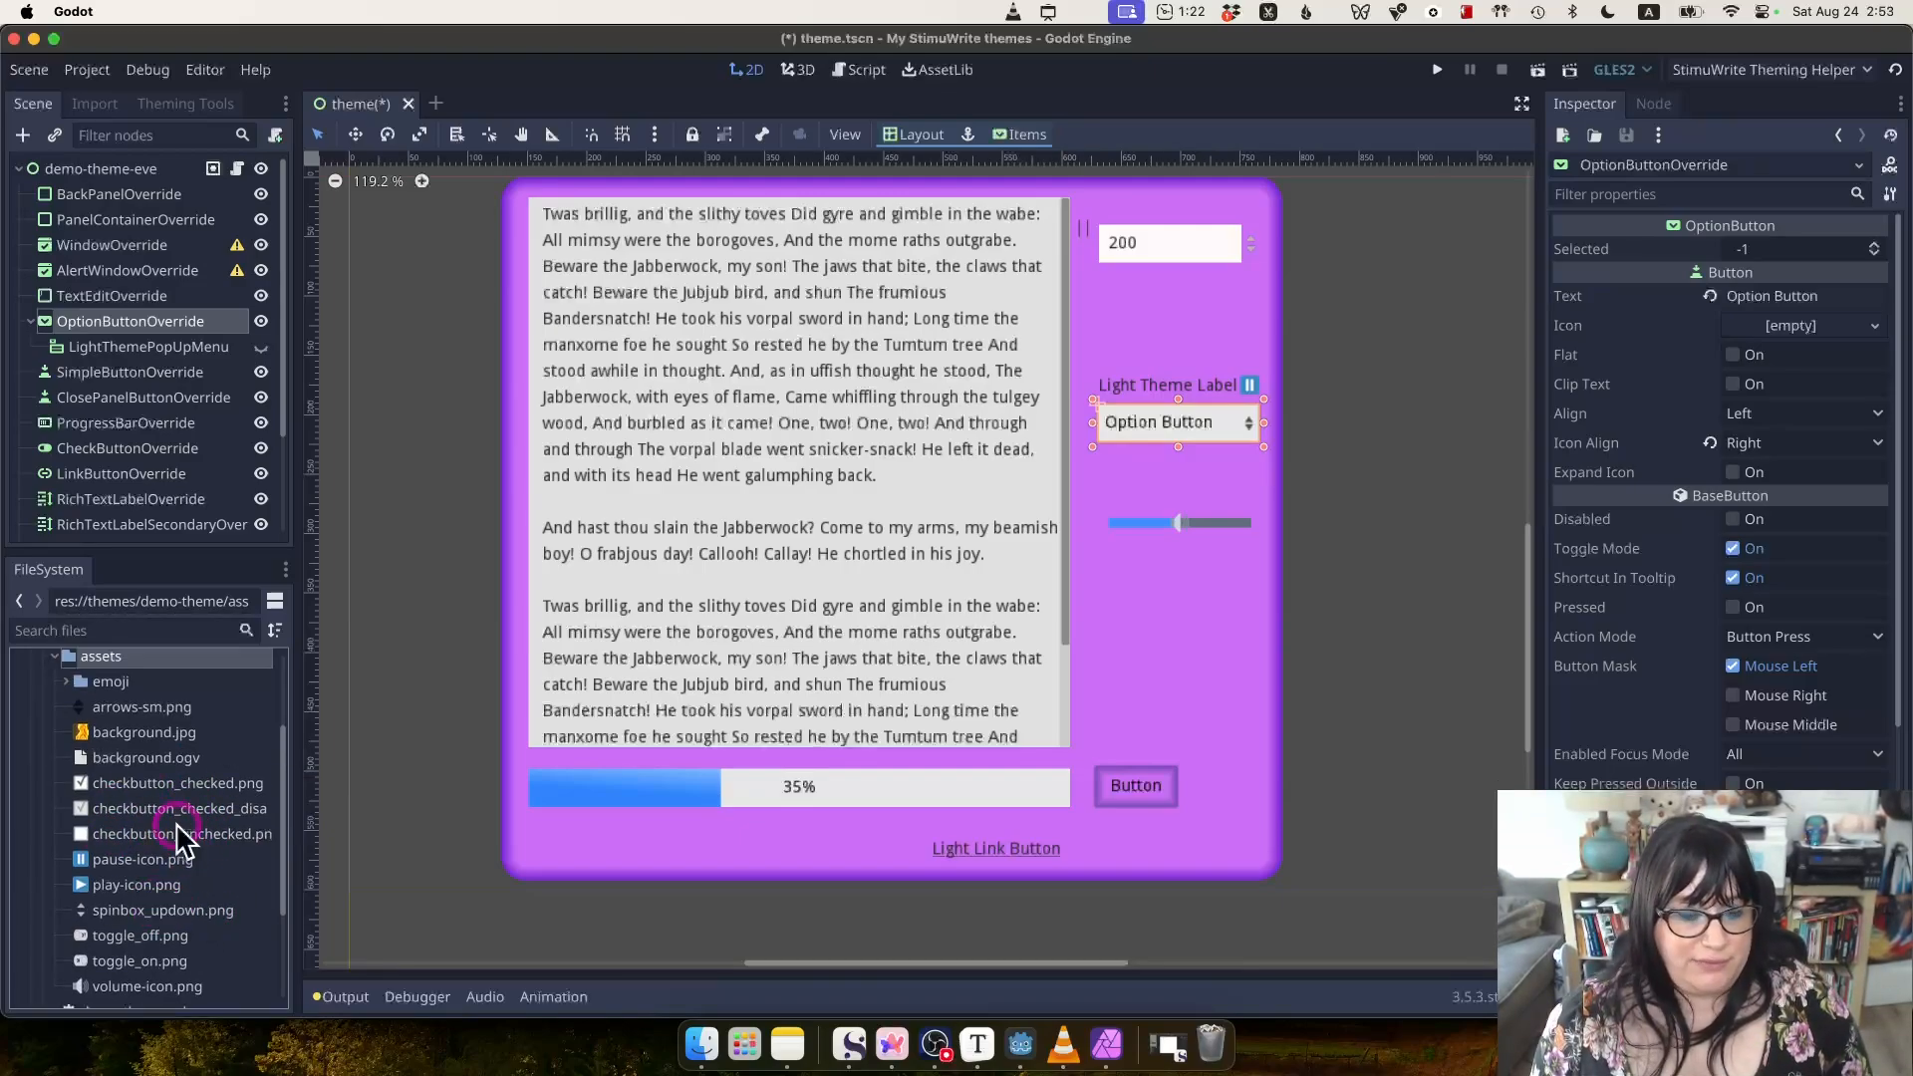
pyautogui.click(157, 753)
pyautogui.click(157, 734)
pyautogui.scroll(1, 158, 734)
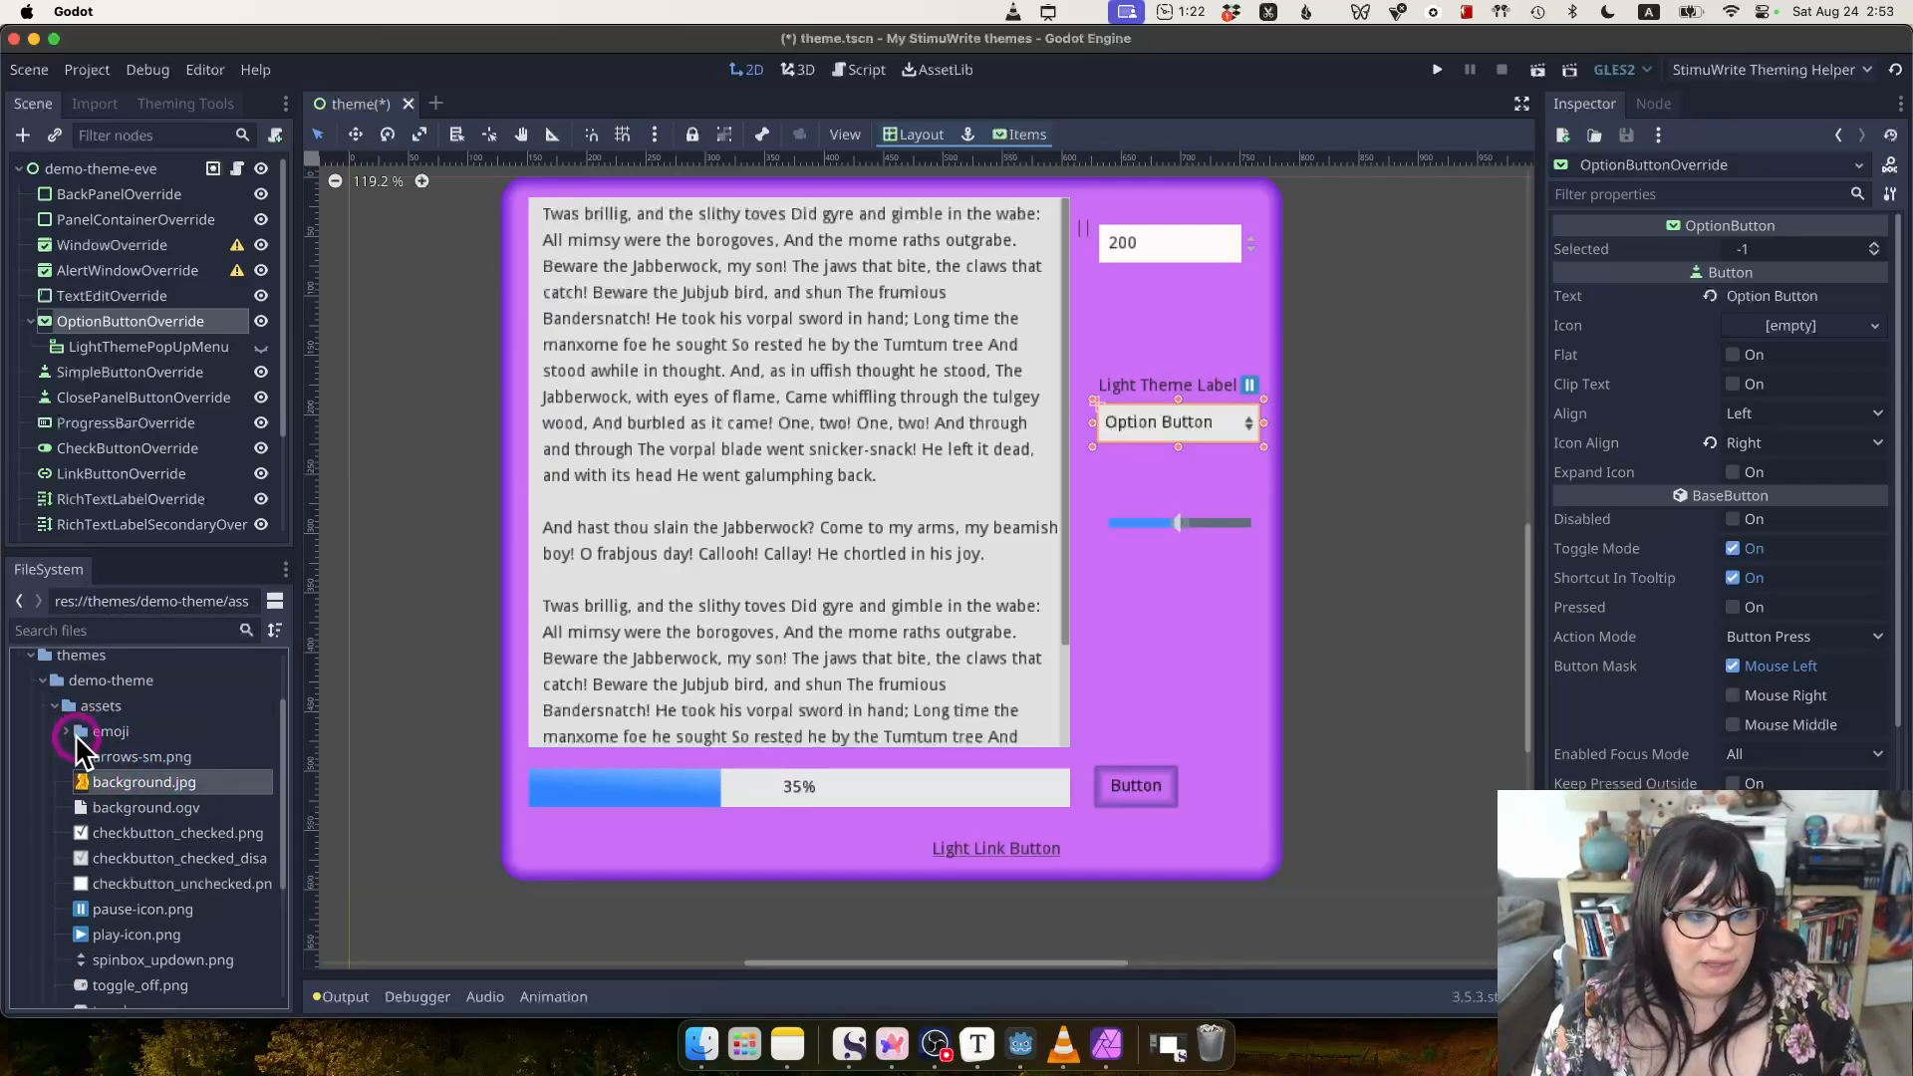
pyautogui.click(71, 735)
pyautogui.click(68, 735)
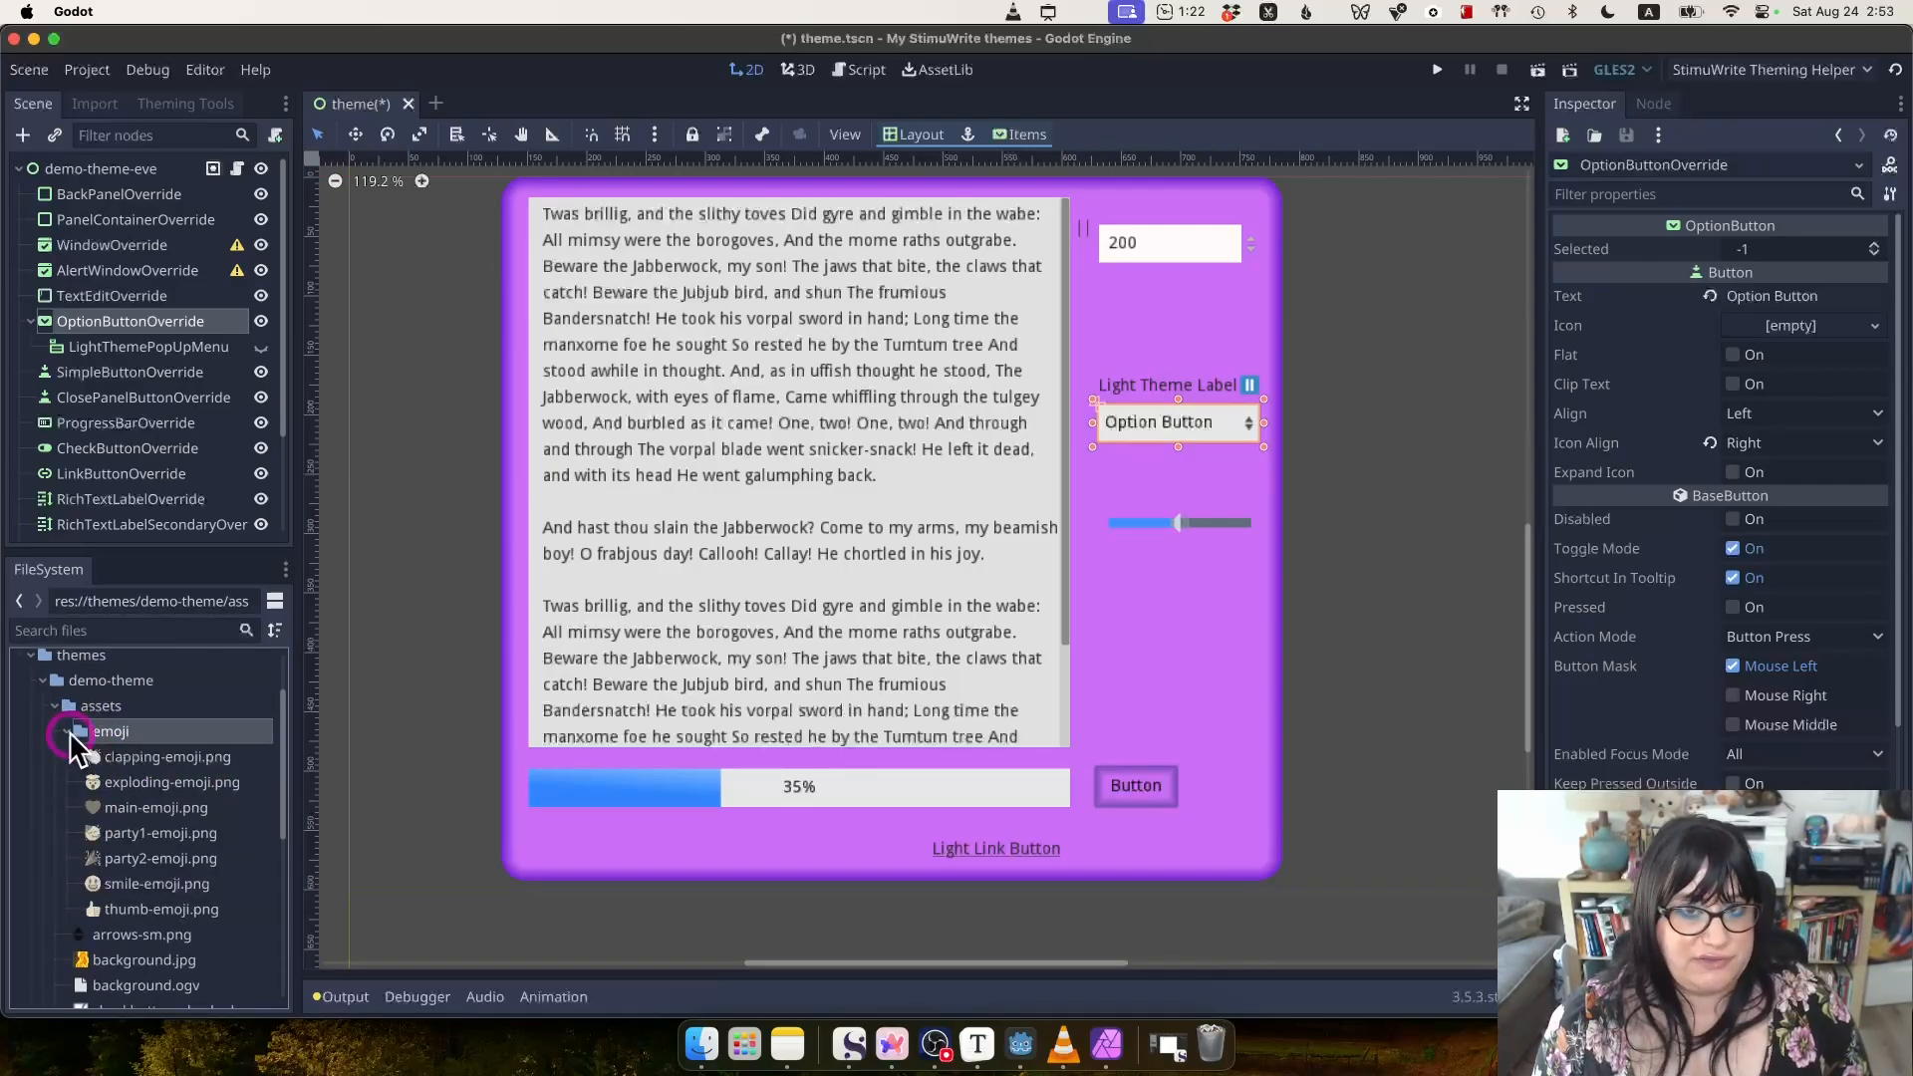
pyautogui.click(68, 733)
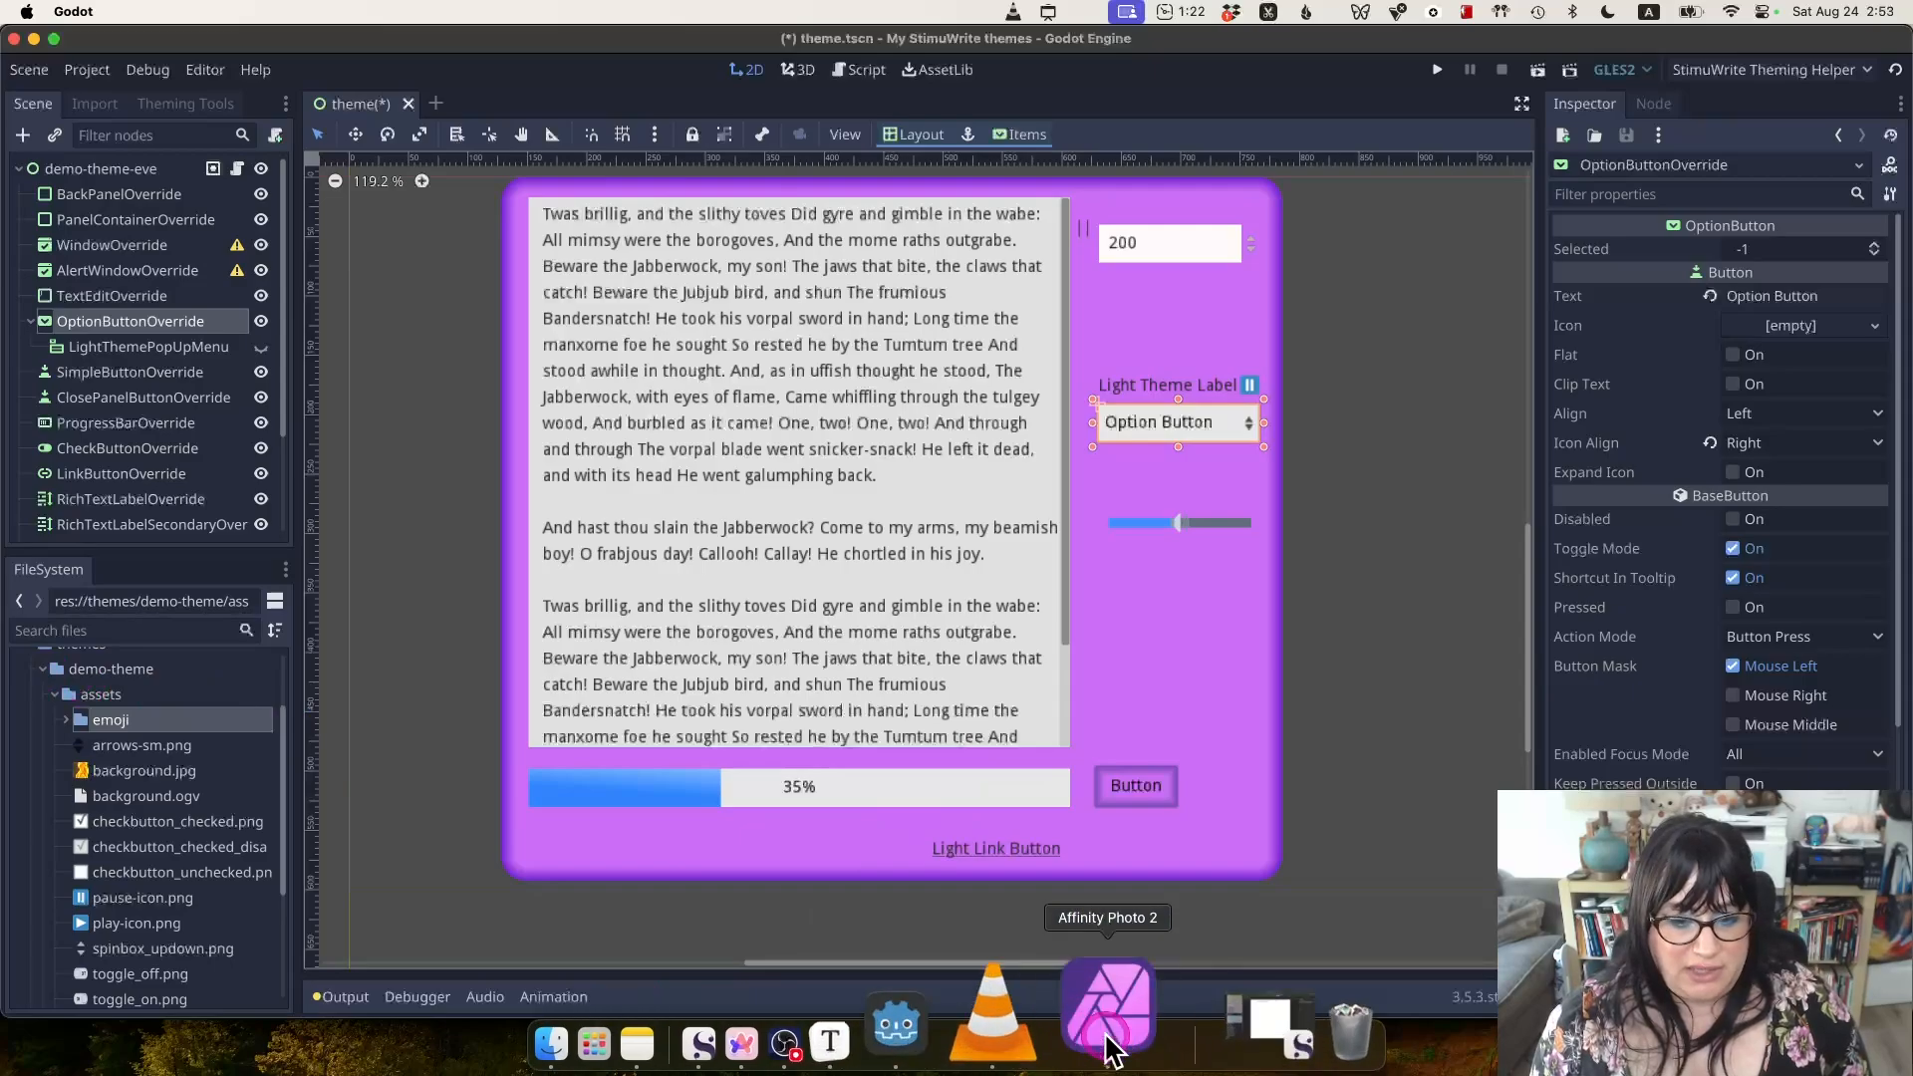
# Open the demo-theme assets folder in the file manager, close the Movies window and move the assets window clear of the option button.
pyautogui.rightClick(111, 695)
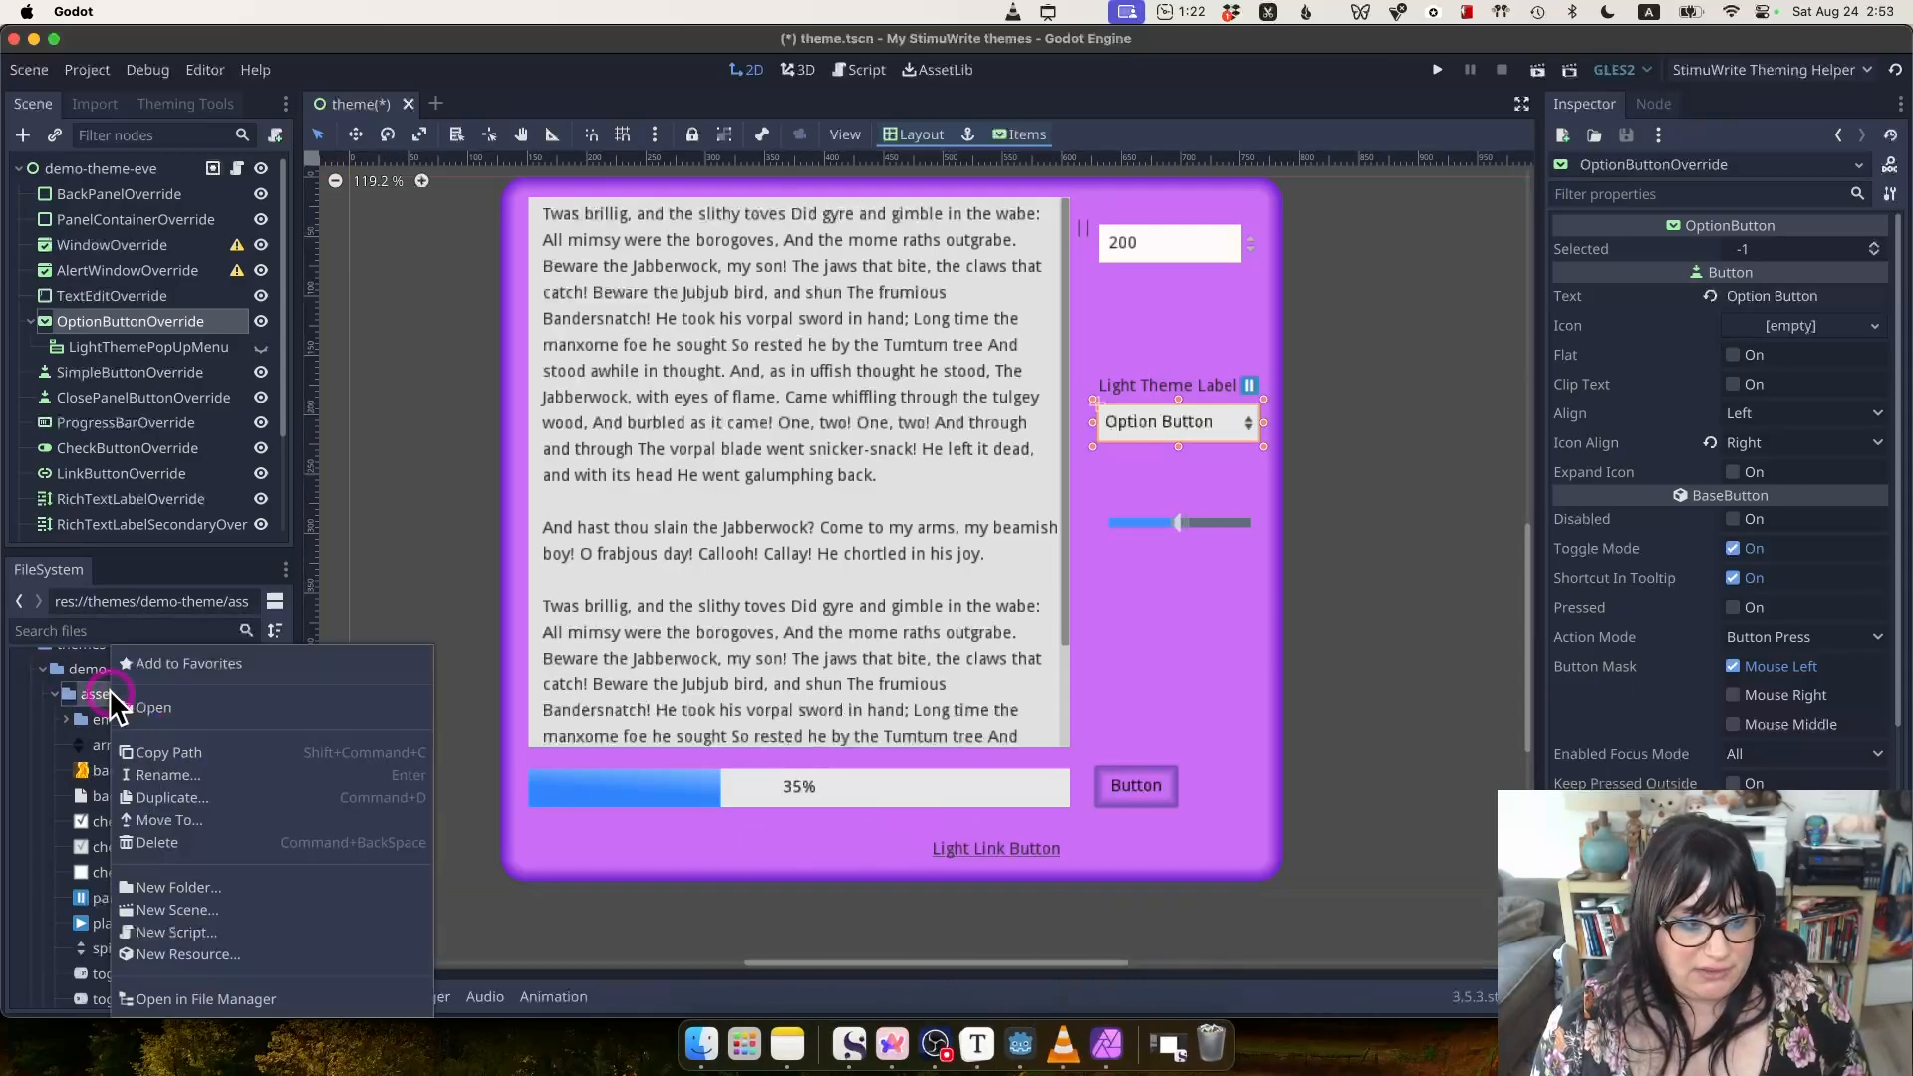
pyautogui.click(206, 1000)
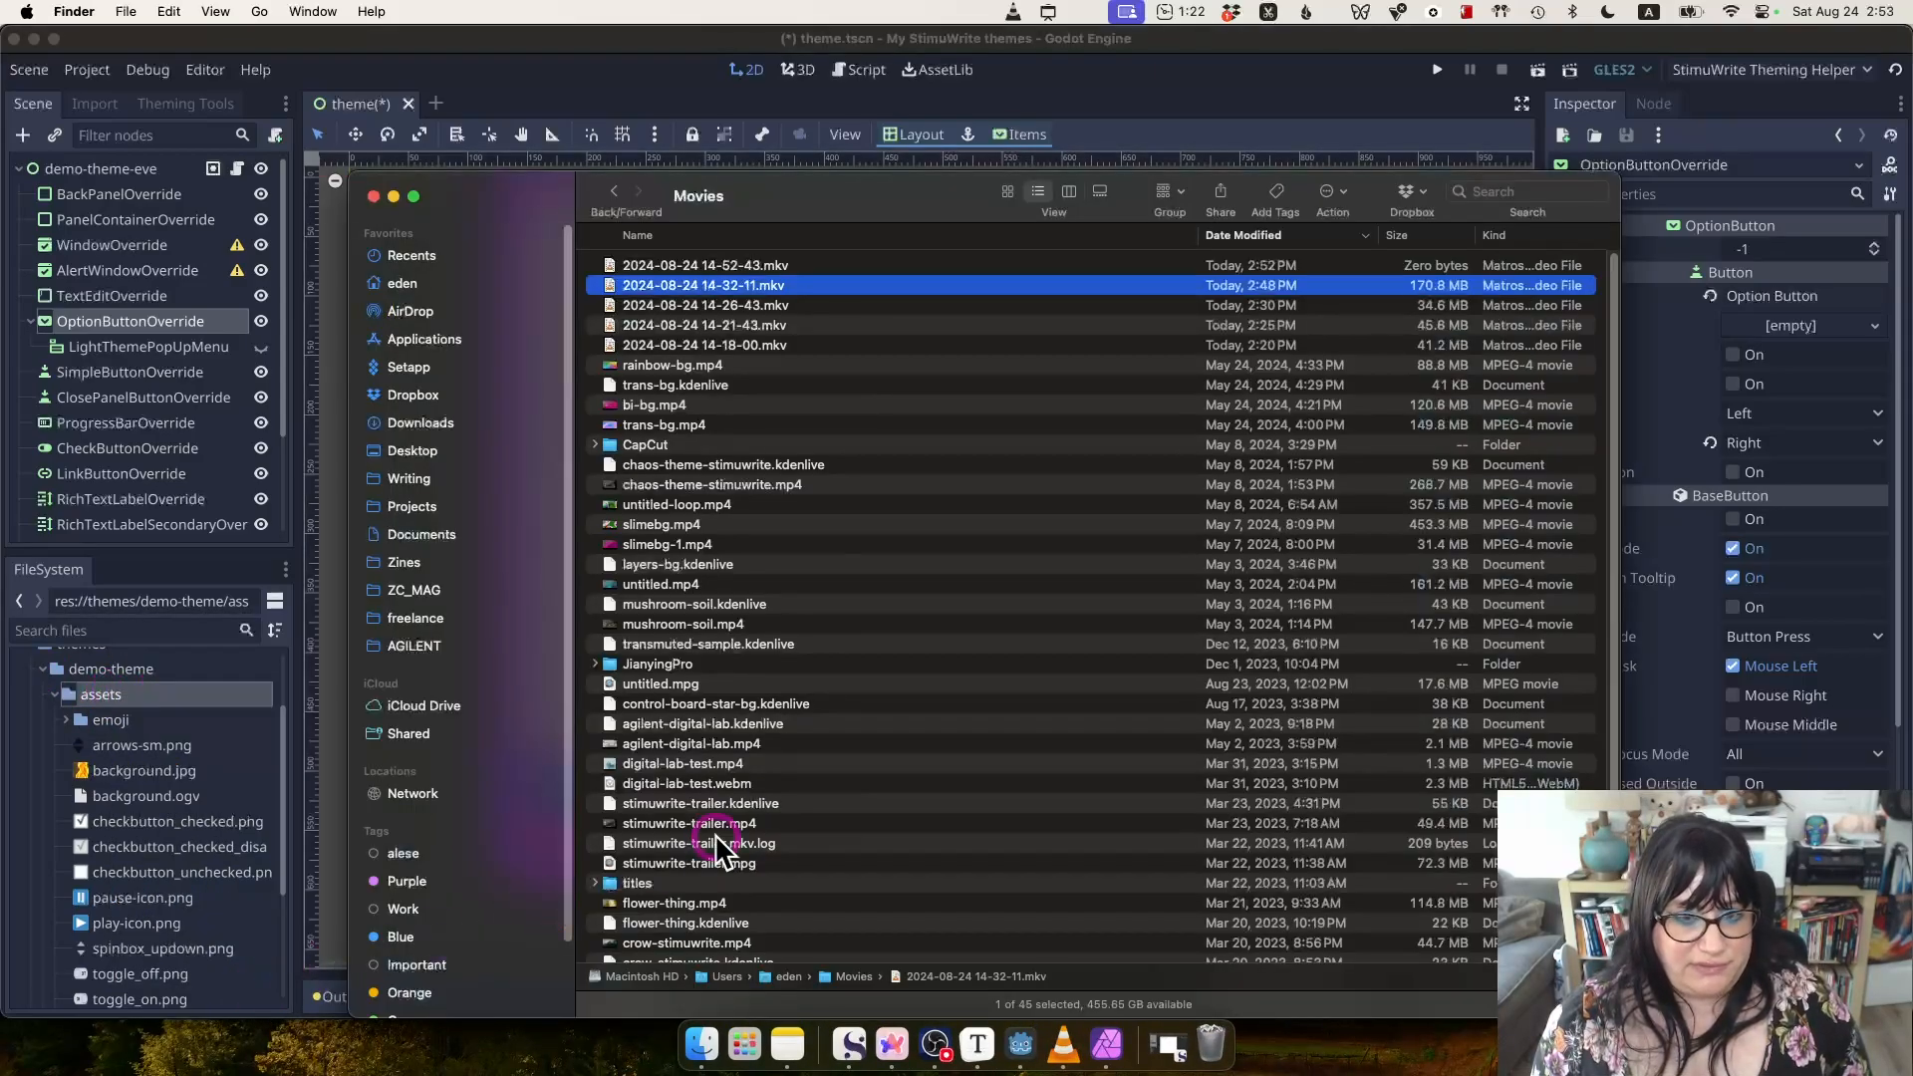
pyautogui.click(376, 195)
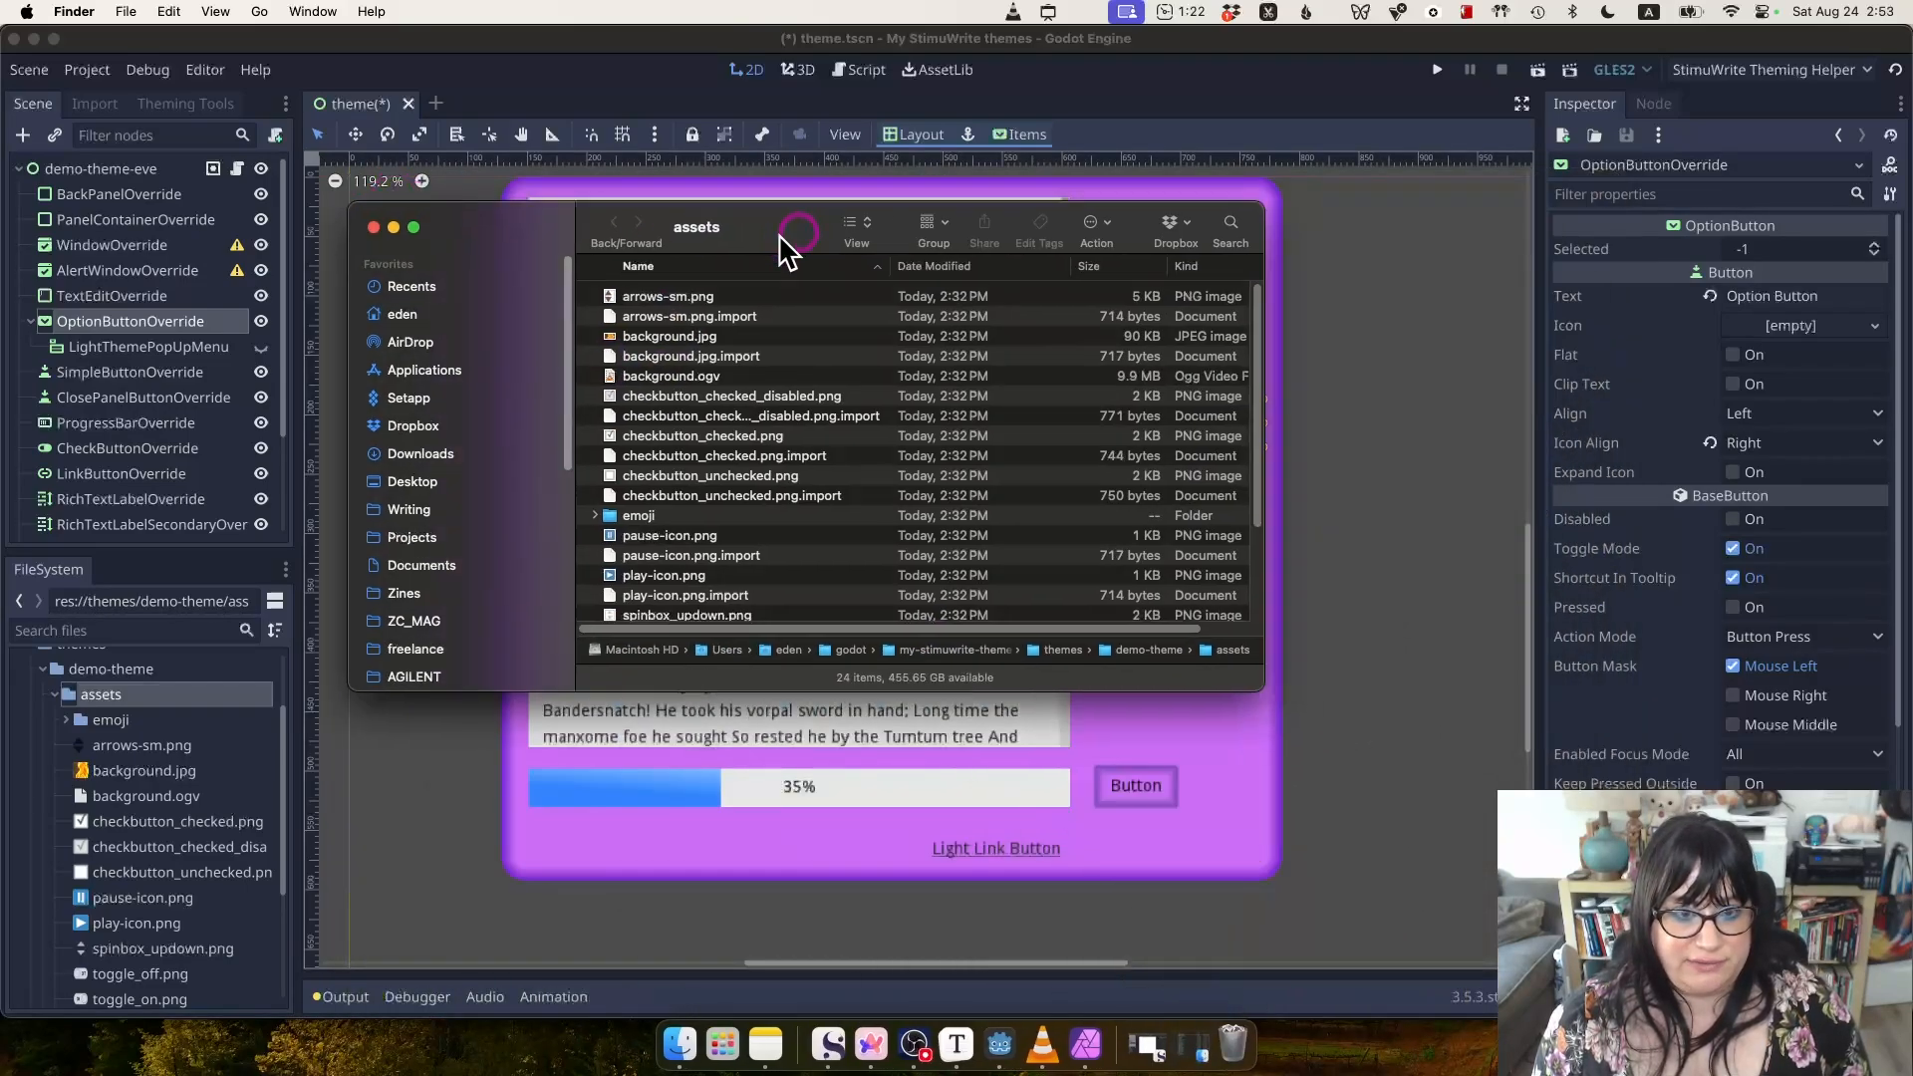
pyautogui.moveTo(781, 249); pyautogui.dragTo(559, 398)
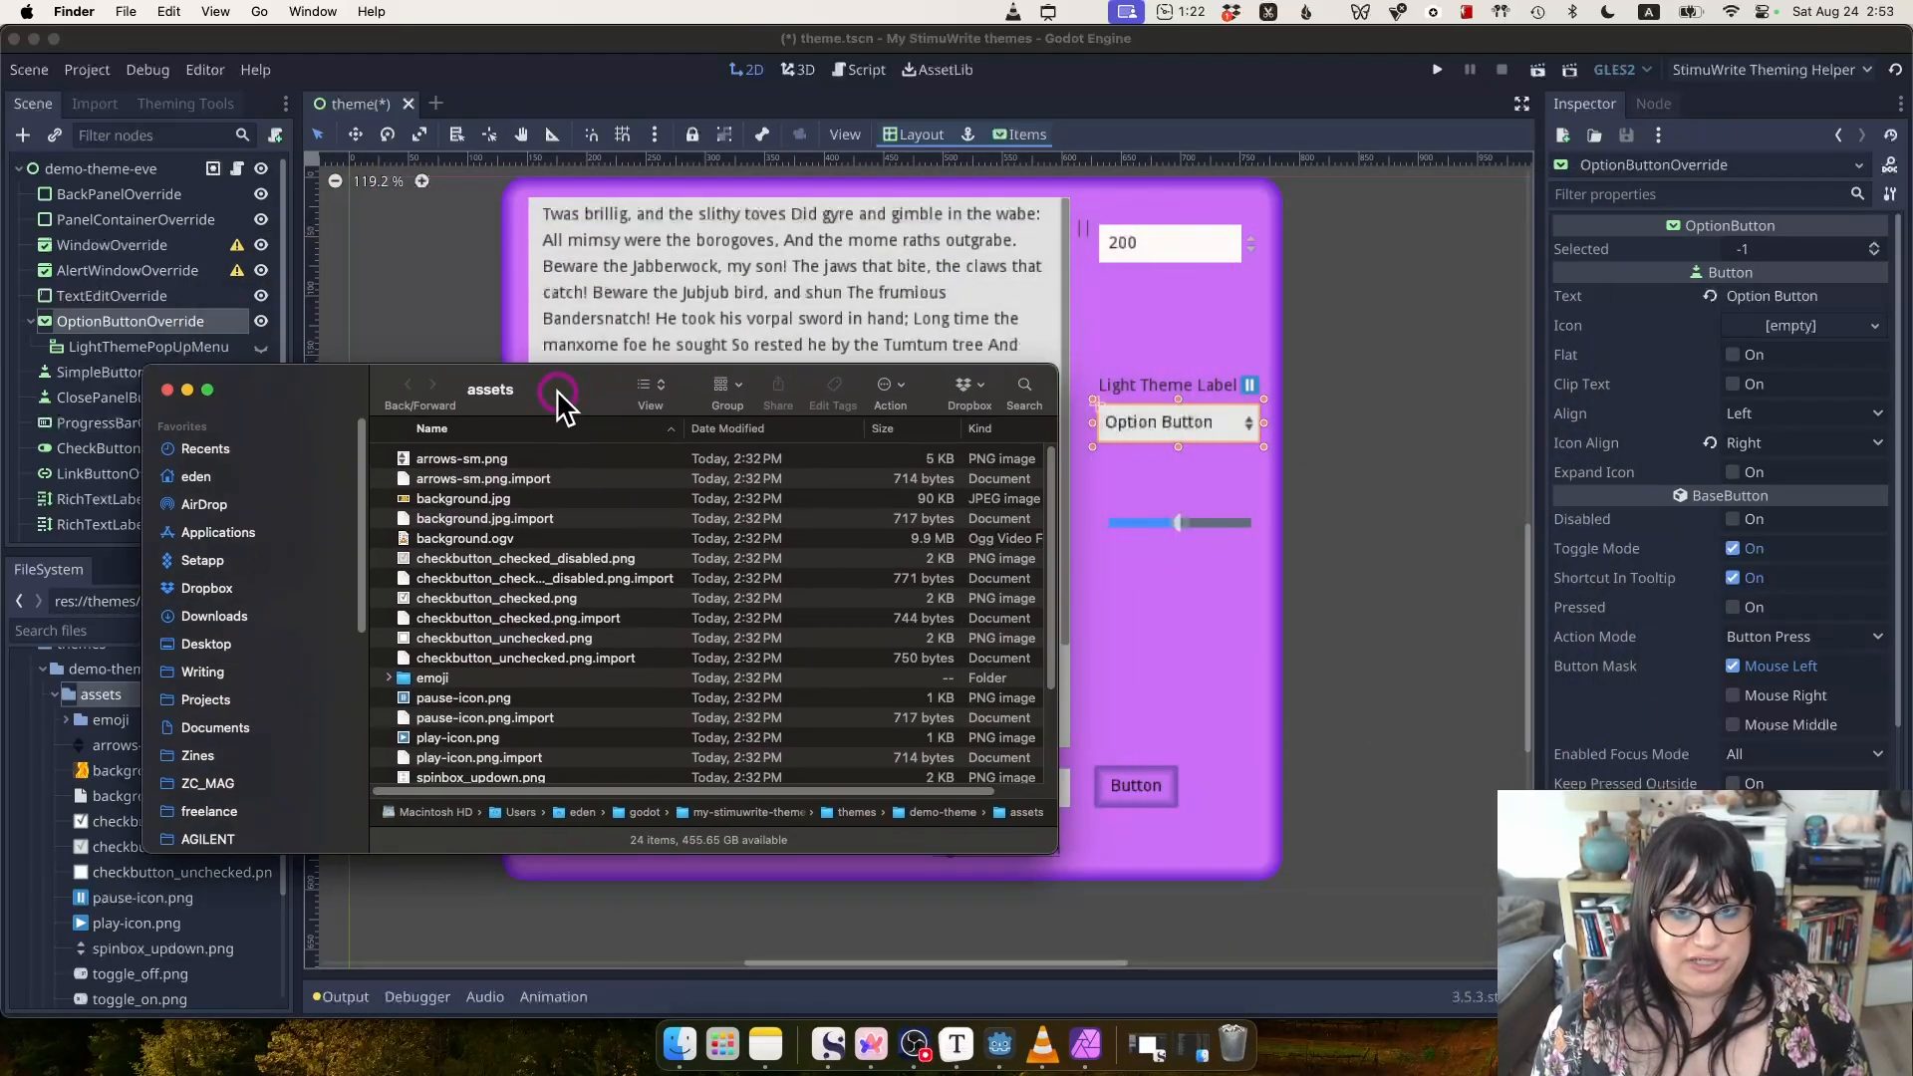
# Switch to Arc, limit the Met Museum collection to Open Access artworks and search it for "marb".
pyautogui.click(868, 1036)
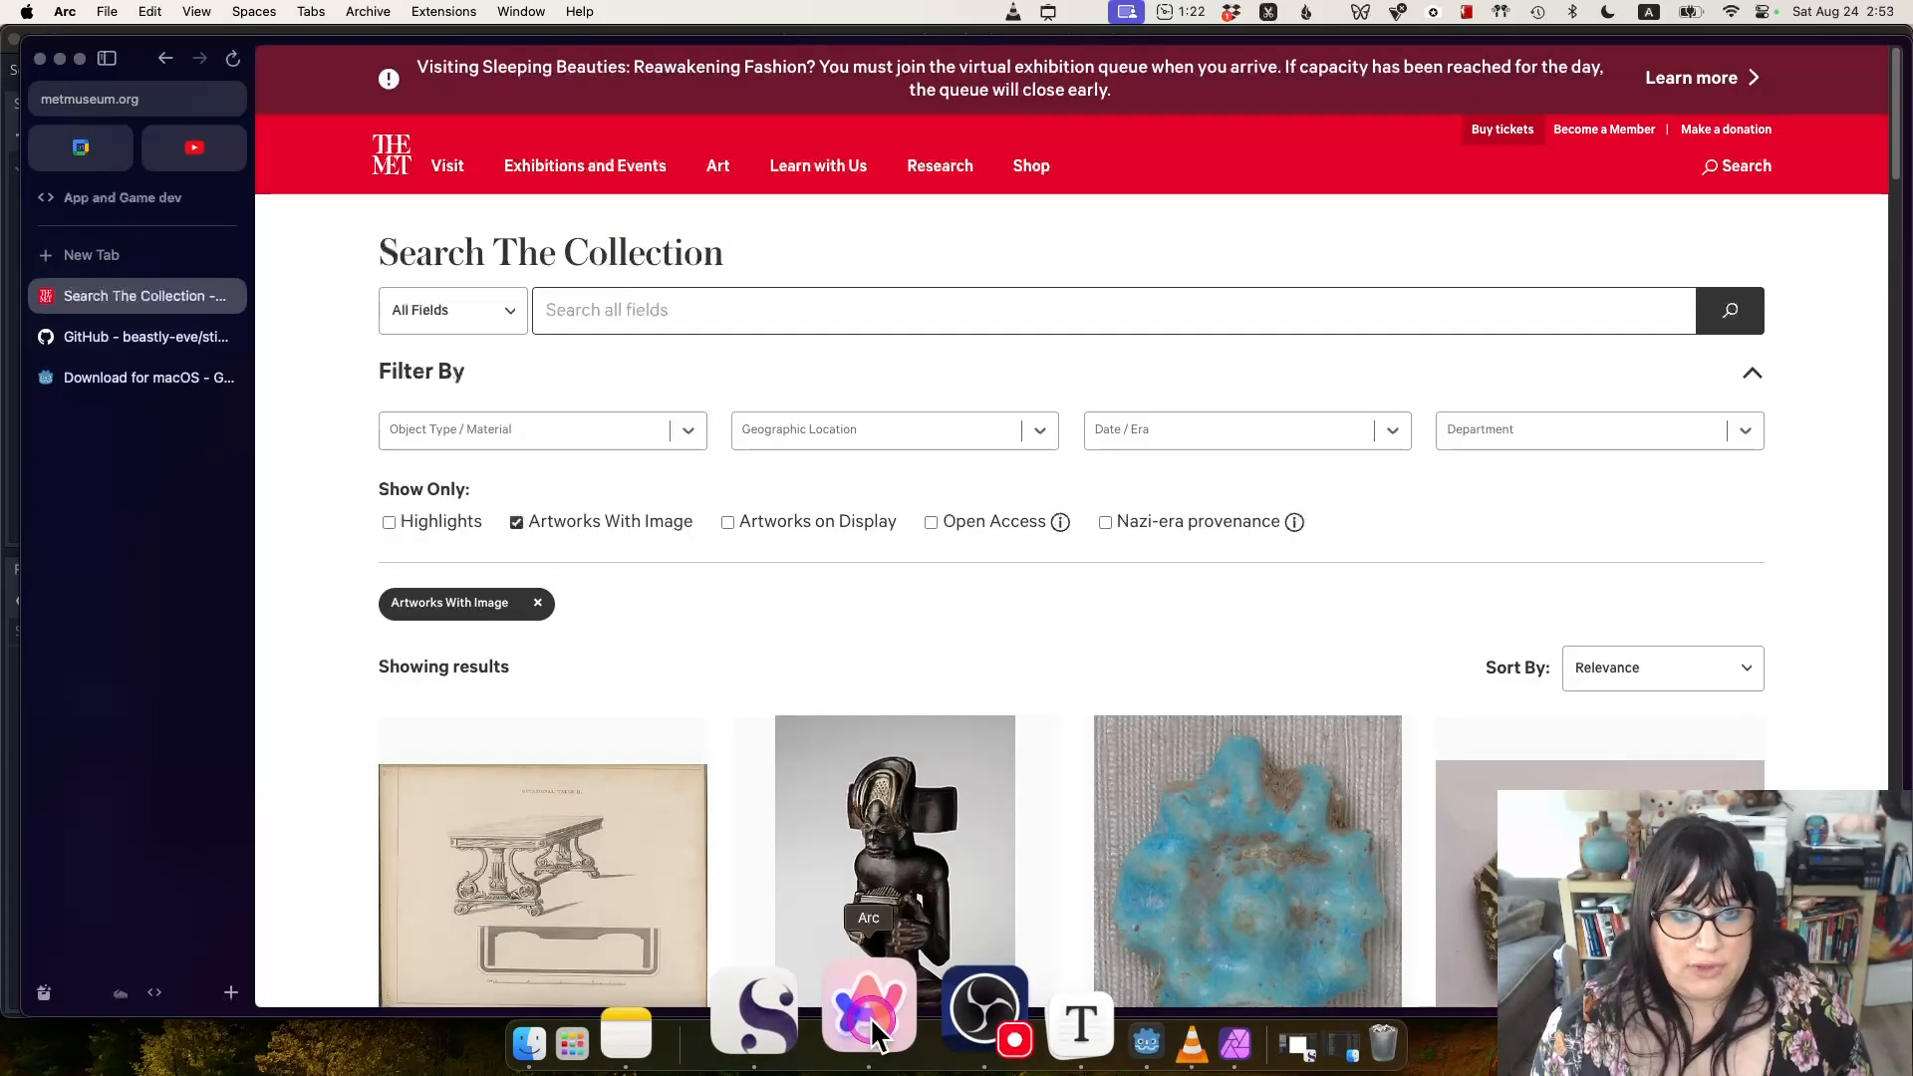
pyautogui.click(1007, 522)
pyautogui.click(518, 299)
pyautogui.write('marb')
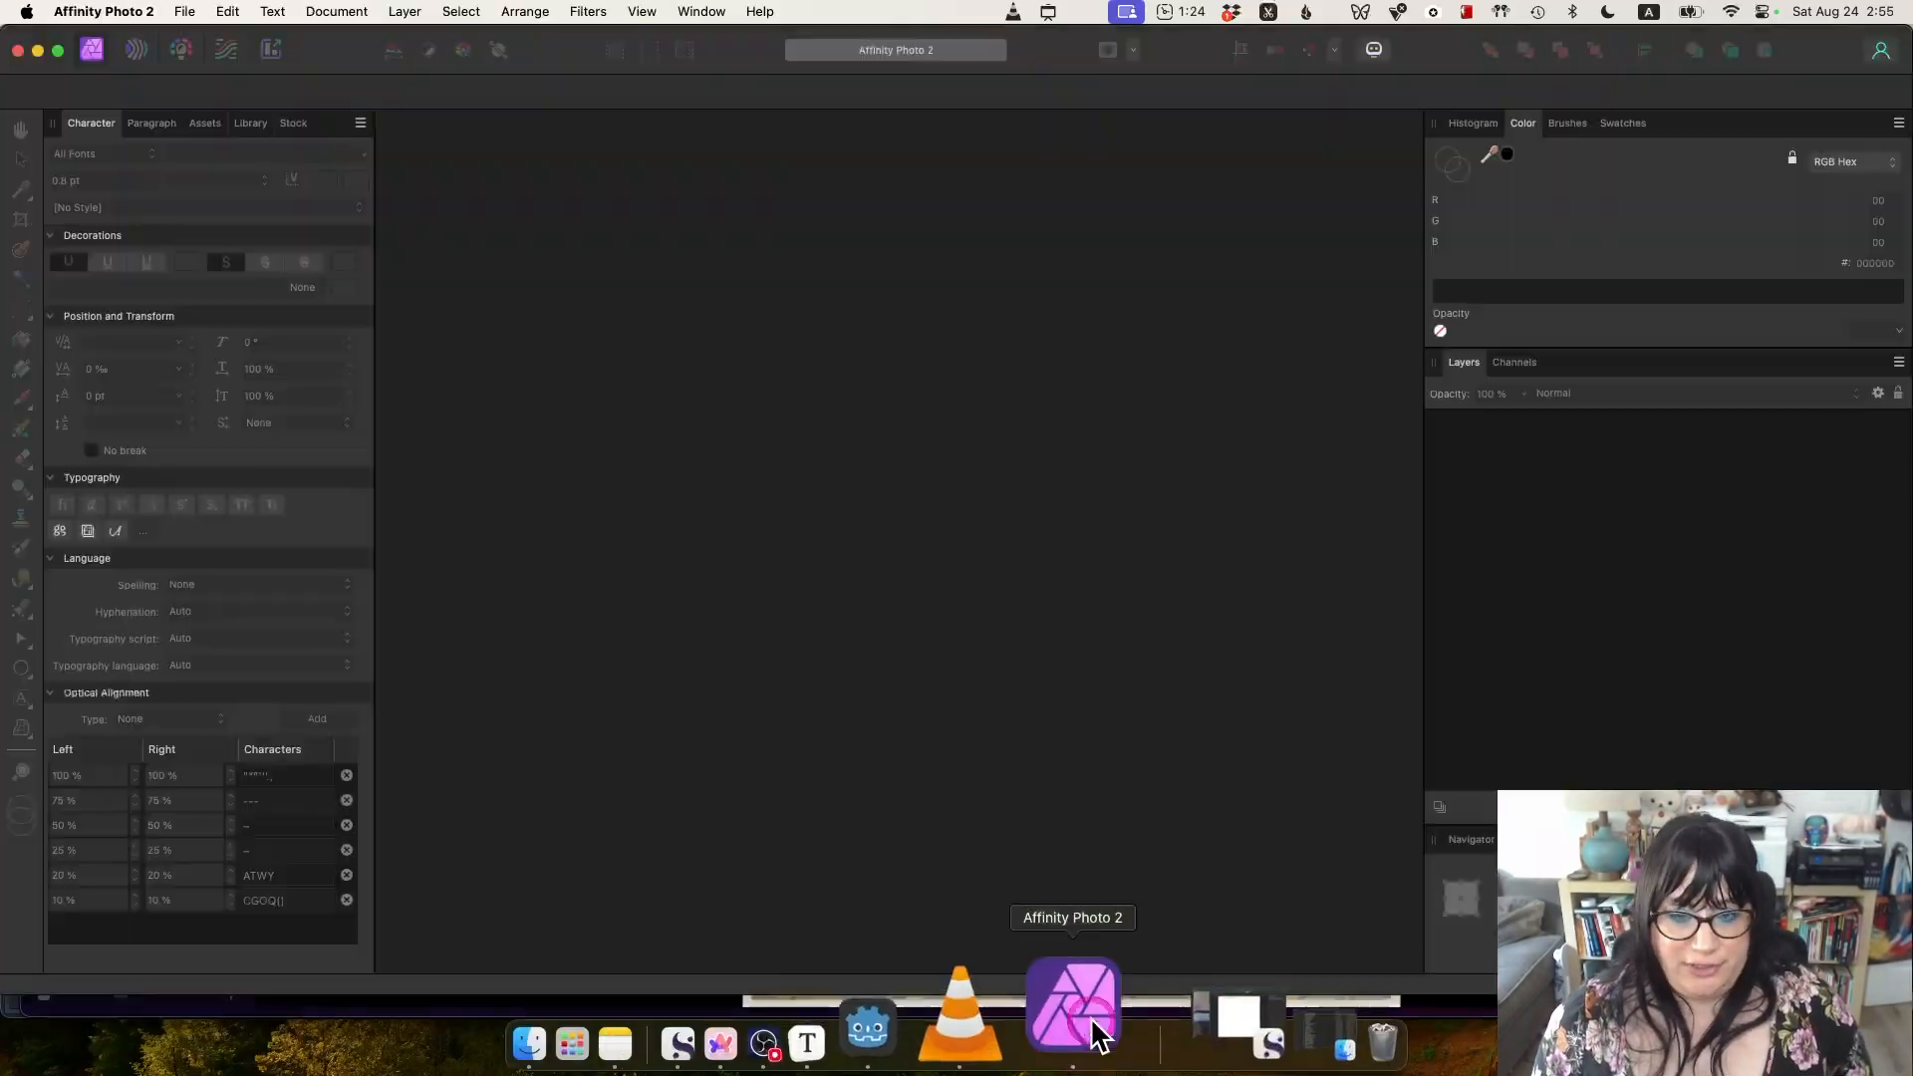
# Create a new Affinity Photo document from the copied image on the clipboard.
pyautogui.click(184, 11)
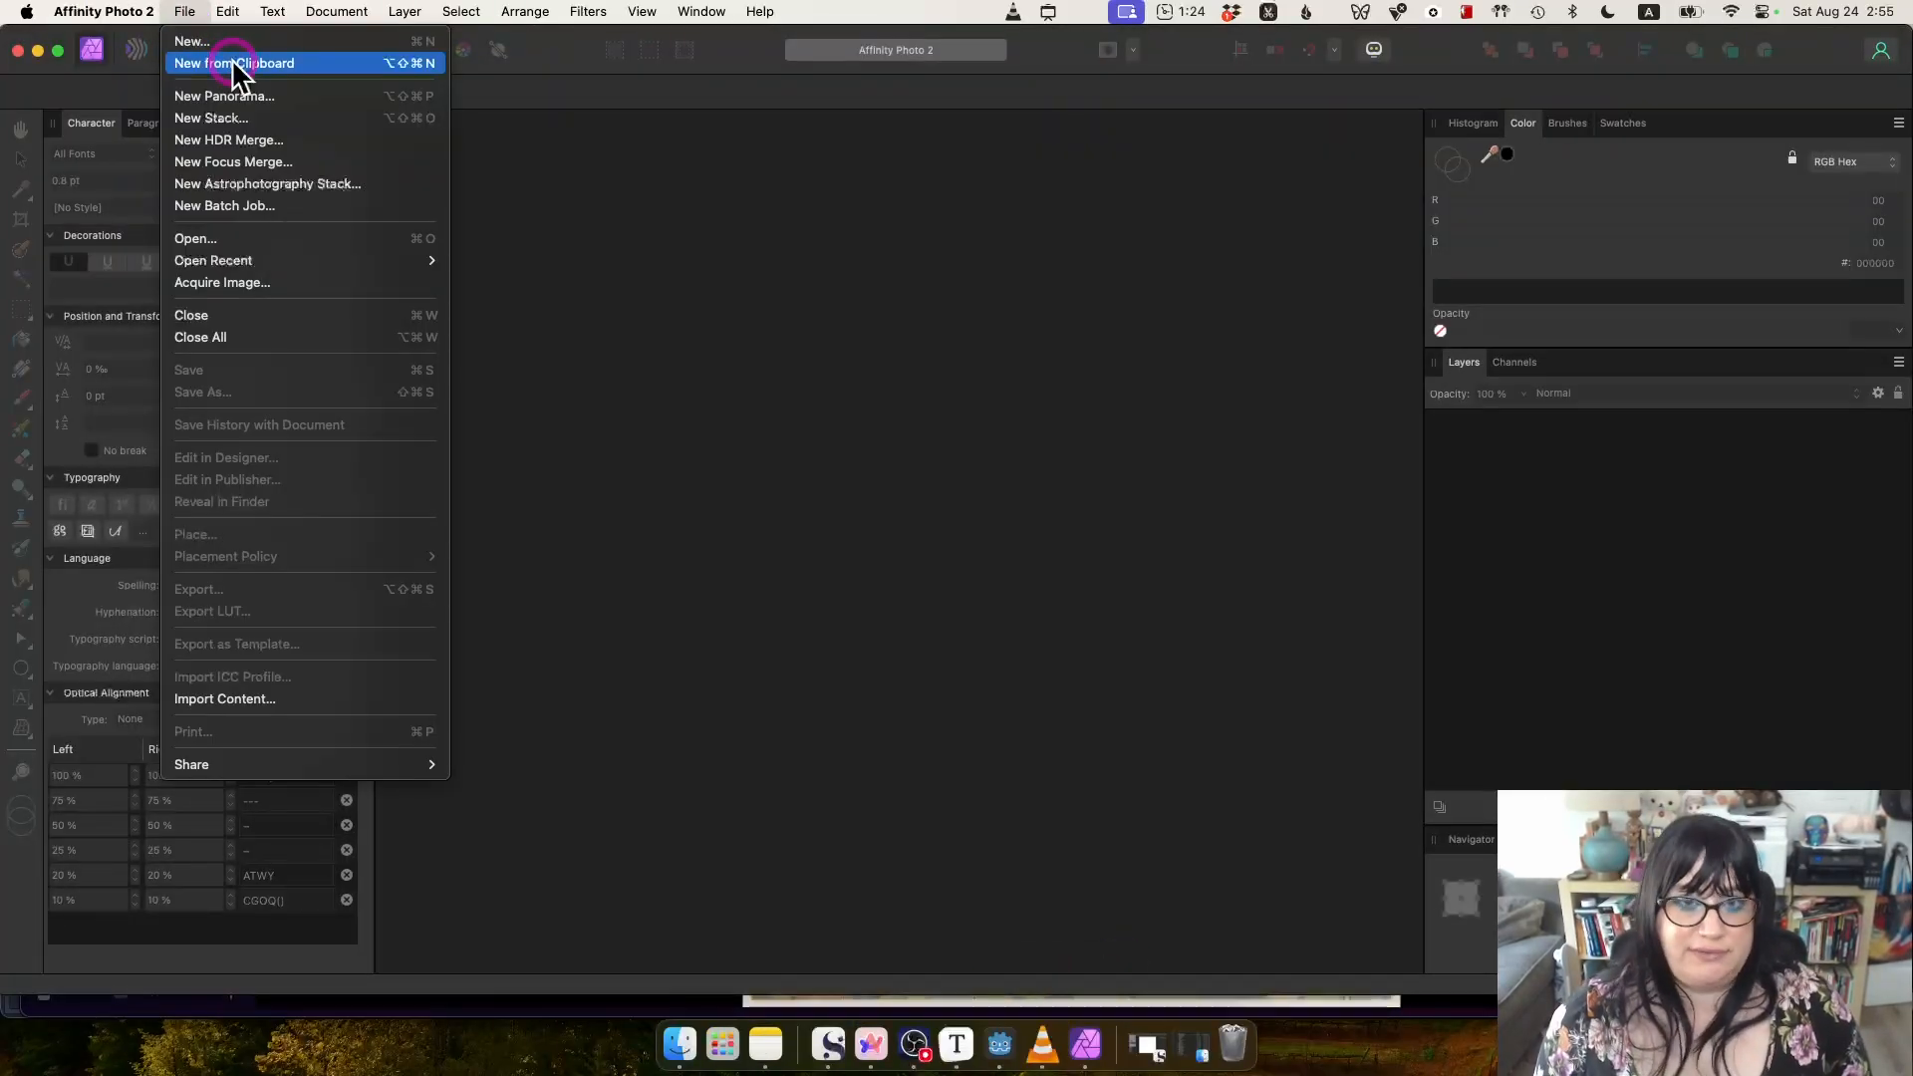
pyautogui.click(235, 63)
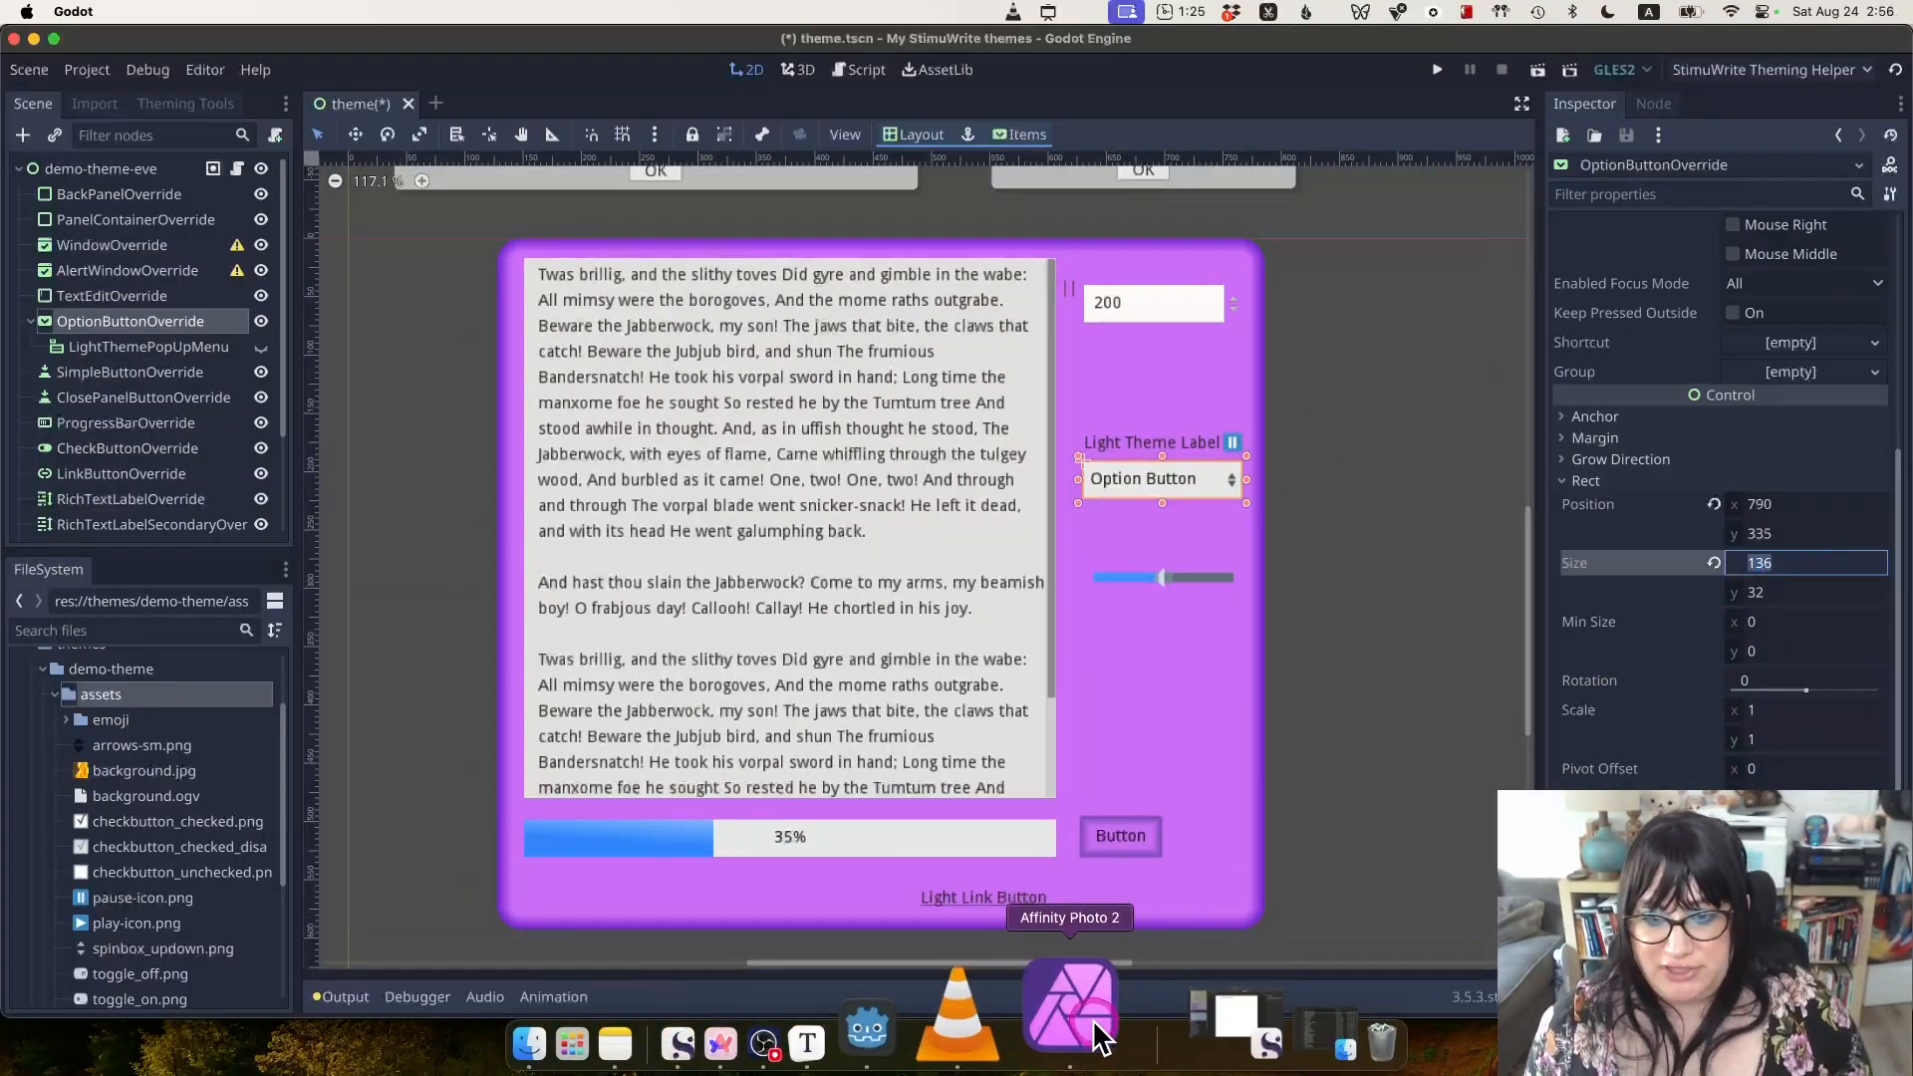
# Switch to Affinity Photo and draw an unfilled rectangle with a thin gray stroke around the whole marbled button image.
pyautogui.click(1099, 1037)
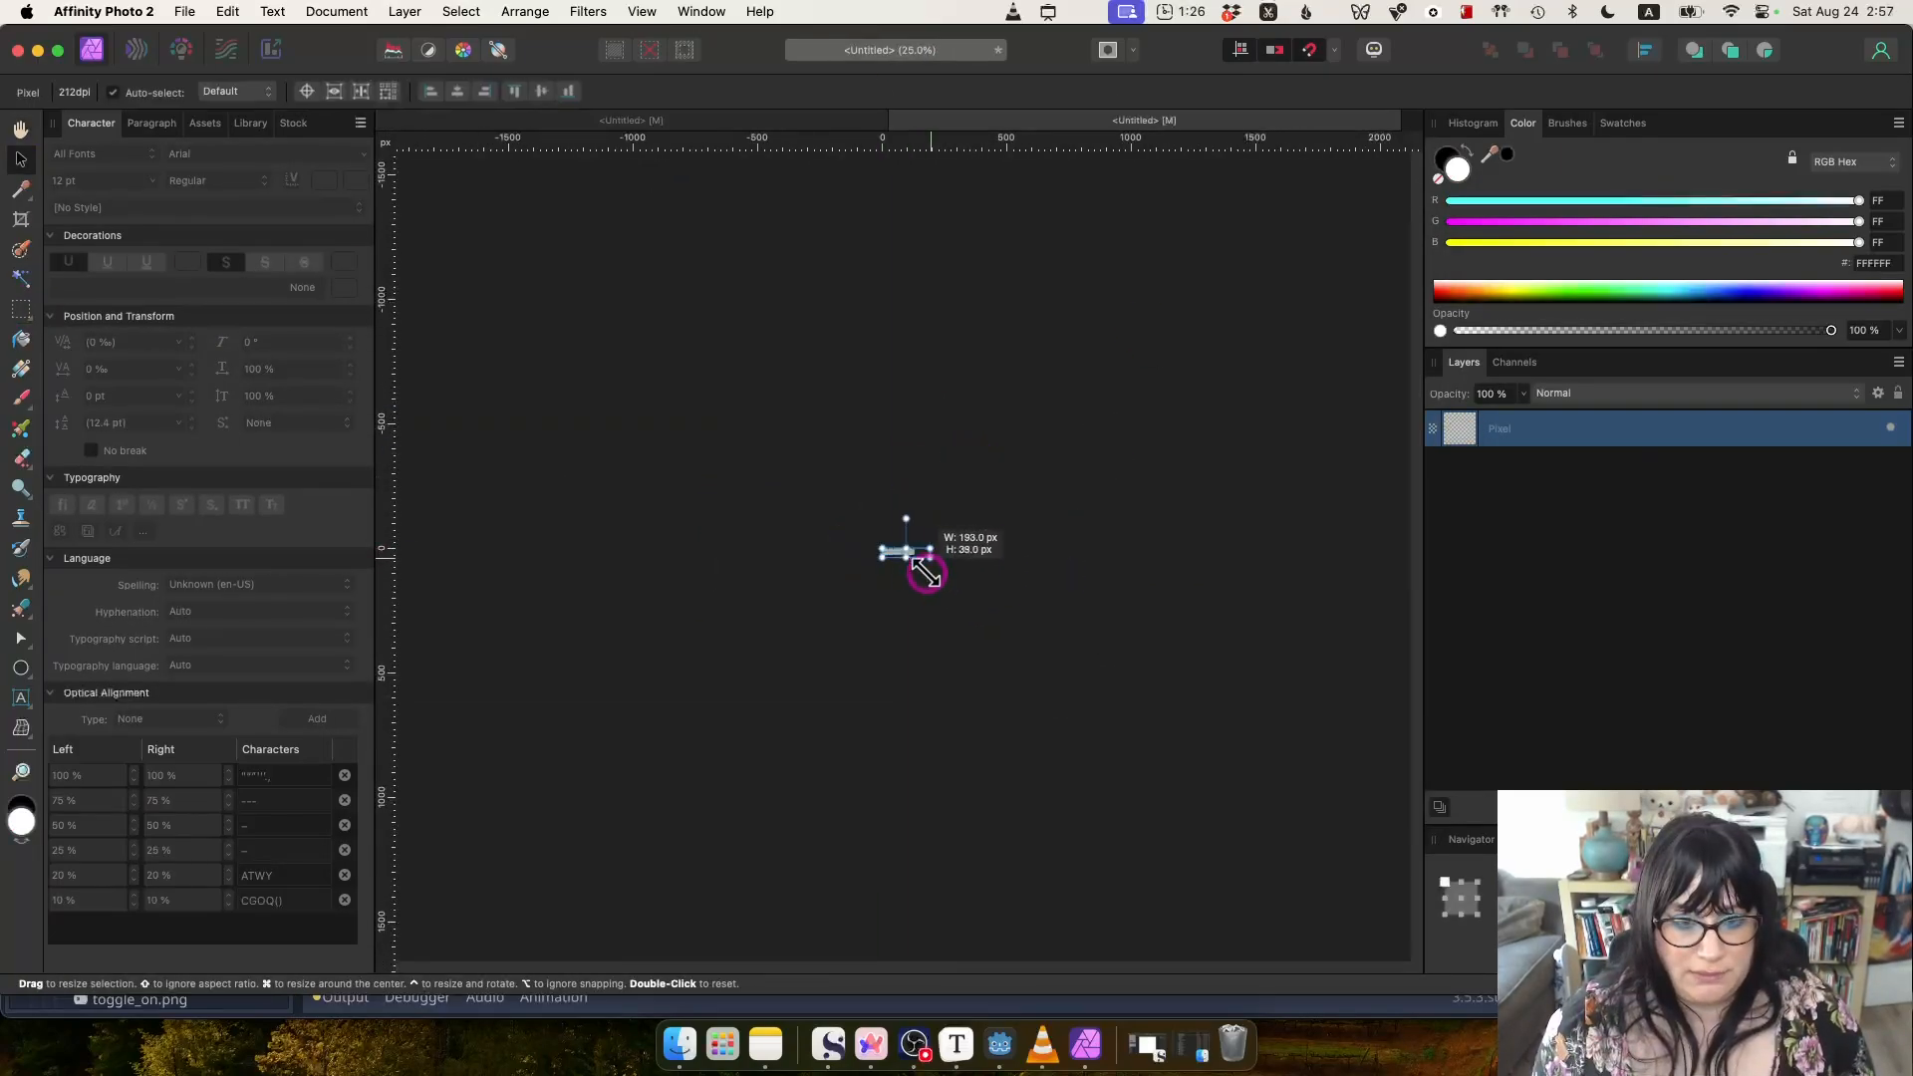
pyautogui.click(21, 668)
pyautogui.moveTo(1106, 603); pyautogui.dragTo(705, 514)
pyautogui.click(215, 92)
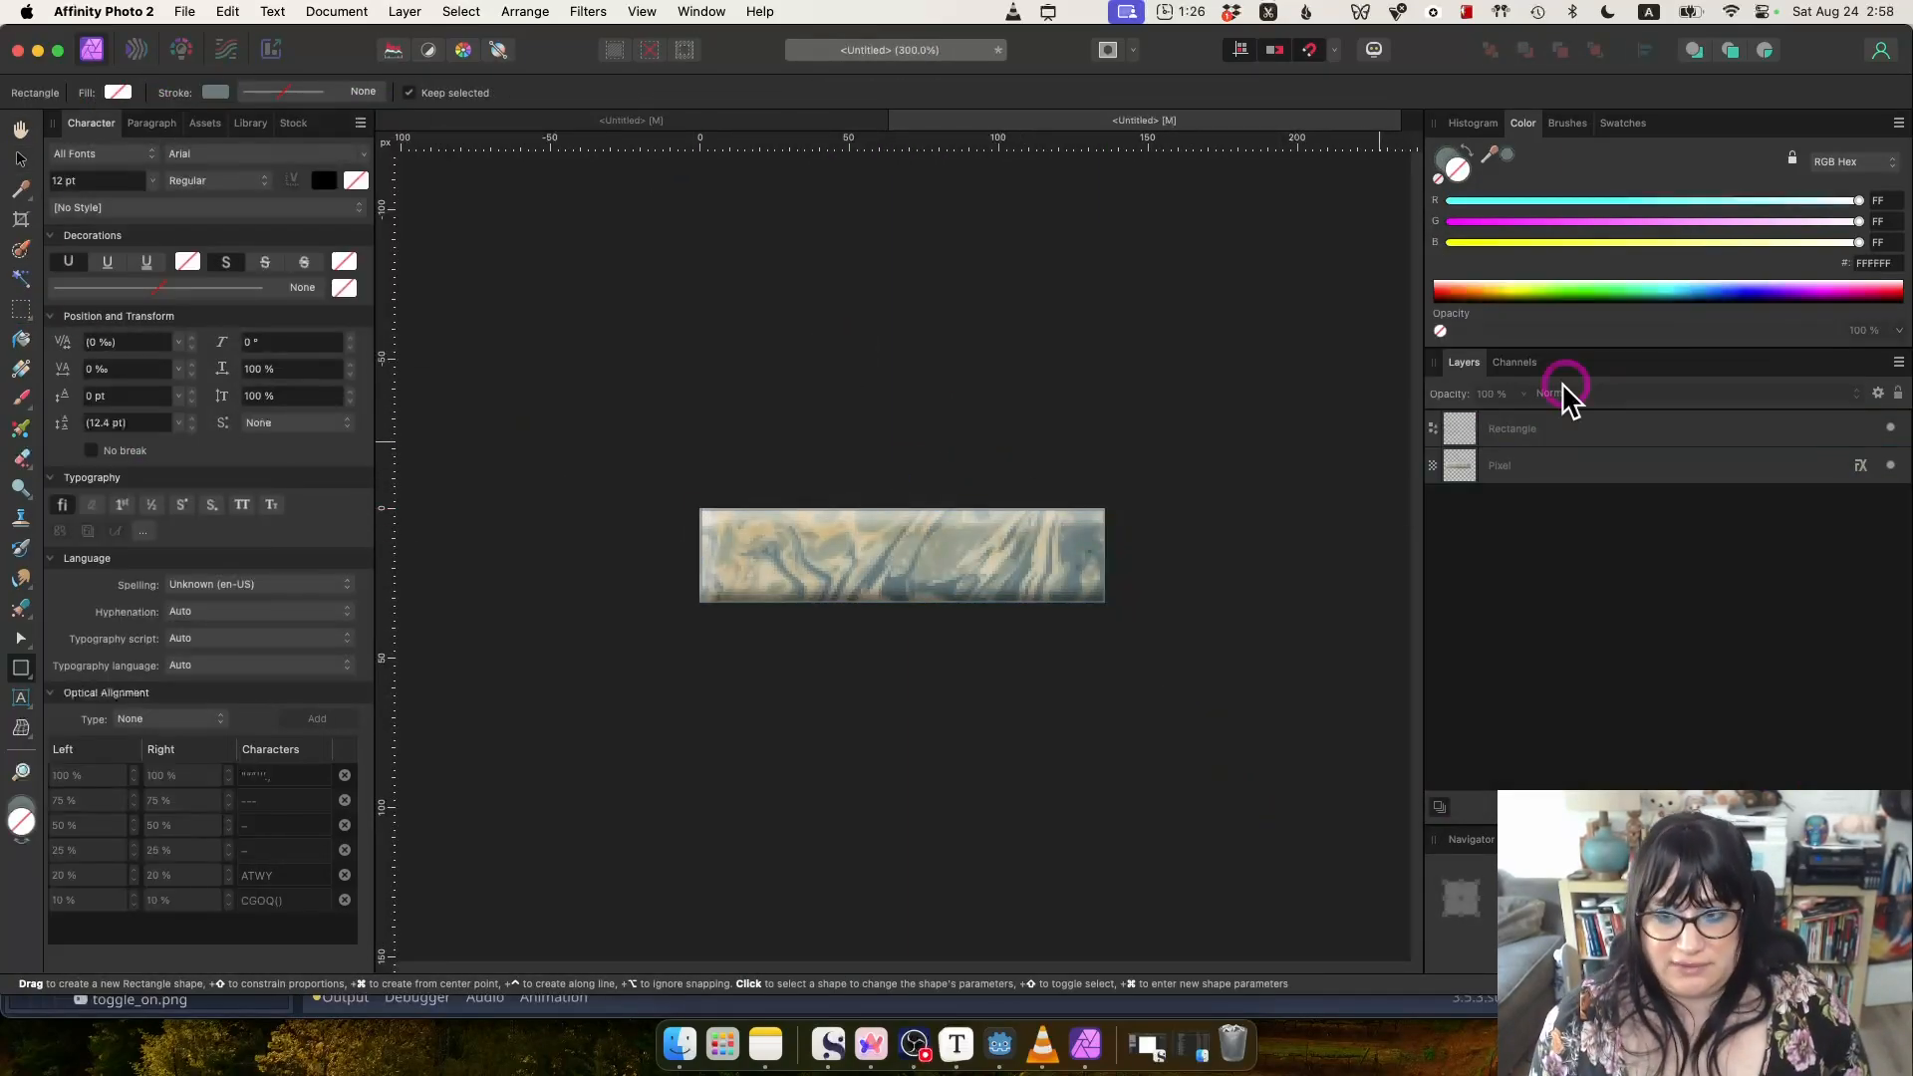
# Export the marbled image as a 136 × 32 px PNG named option_button_default.png in Downloads.
pyautogui.click(184, 11)
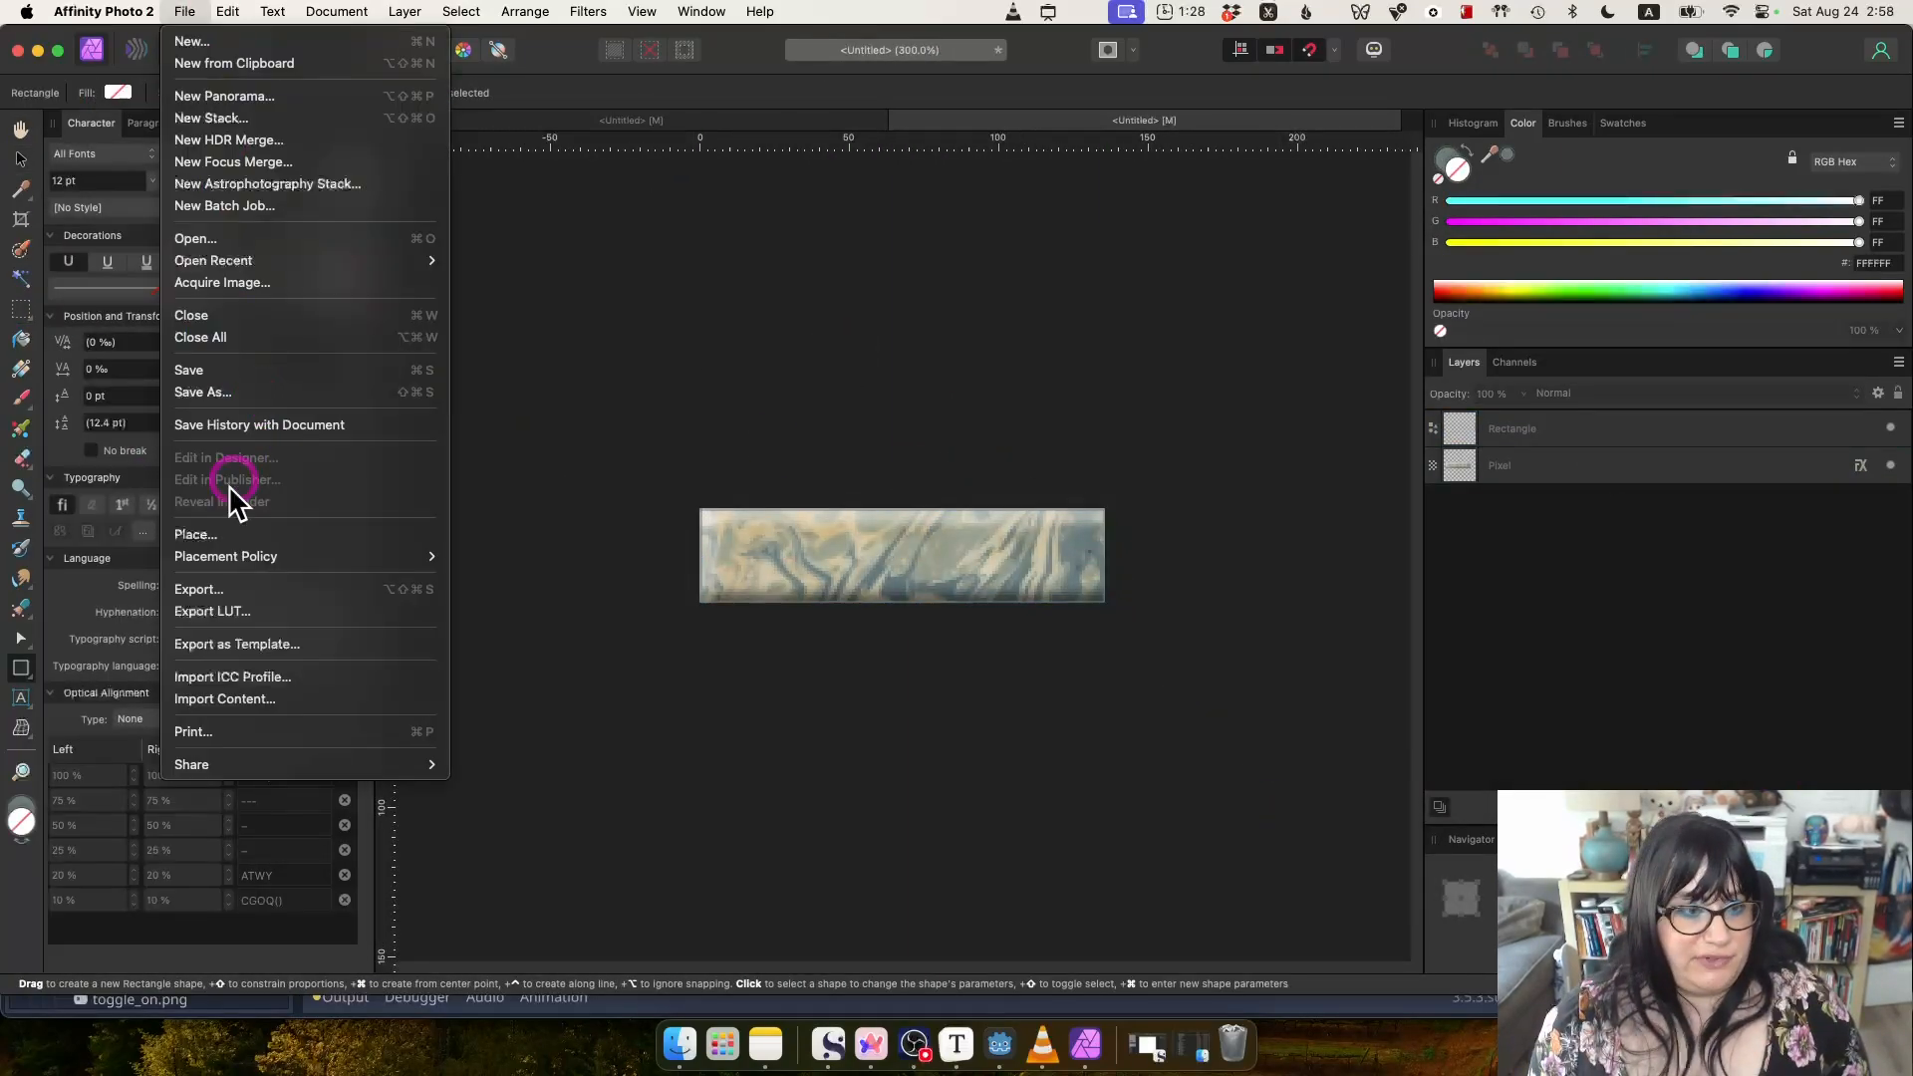
pyautogui.click(237, 591)
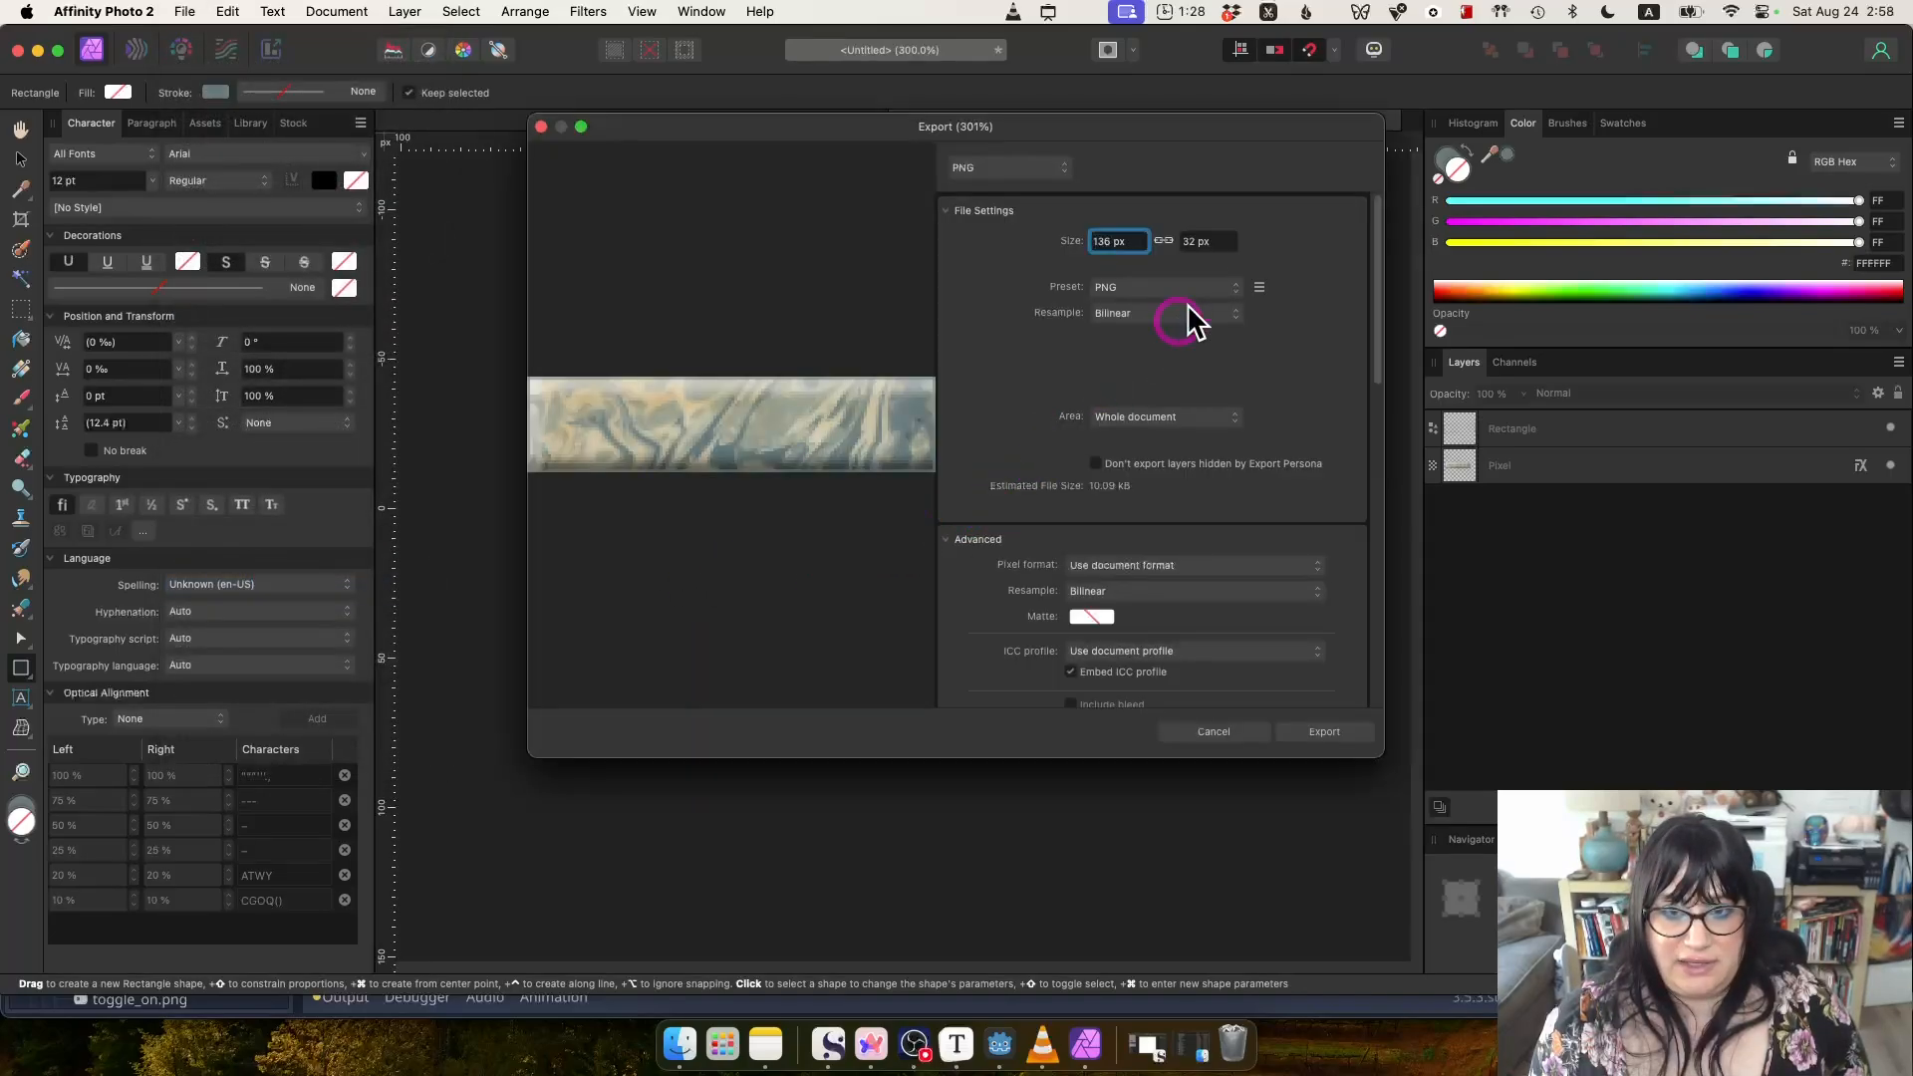
pyautogui.click(1324, 731)
pyautogui.write('c')
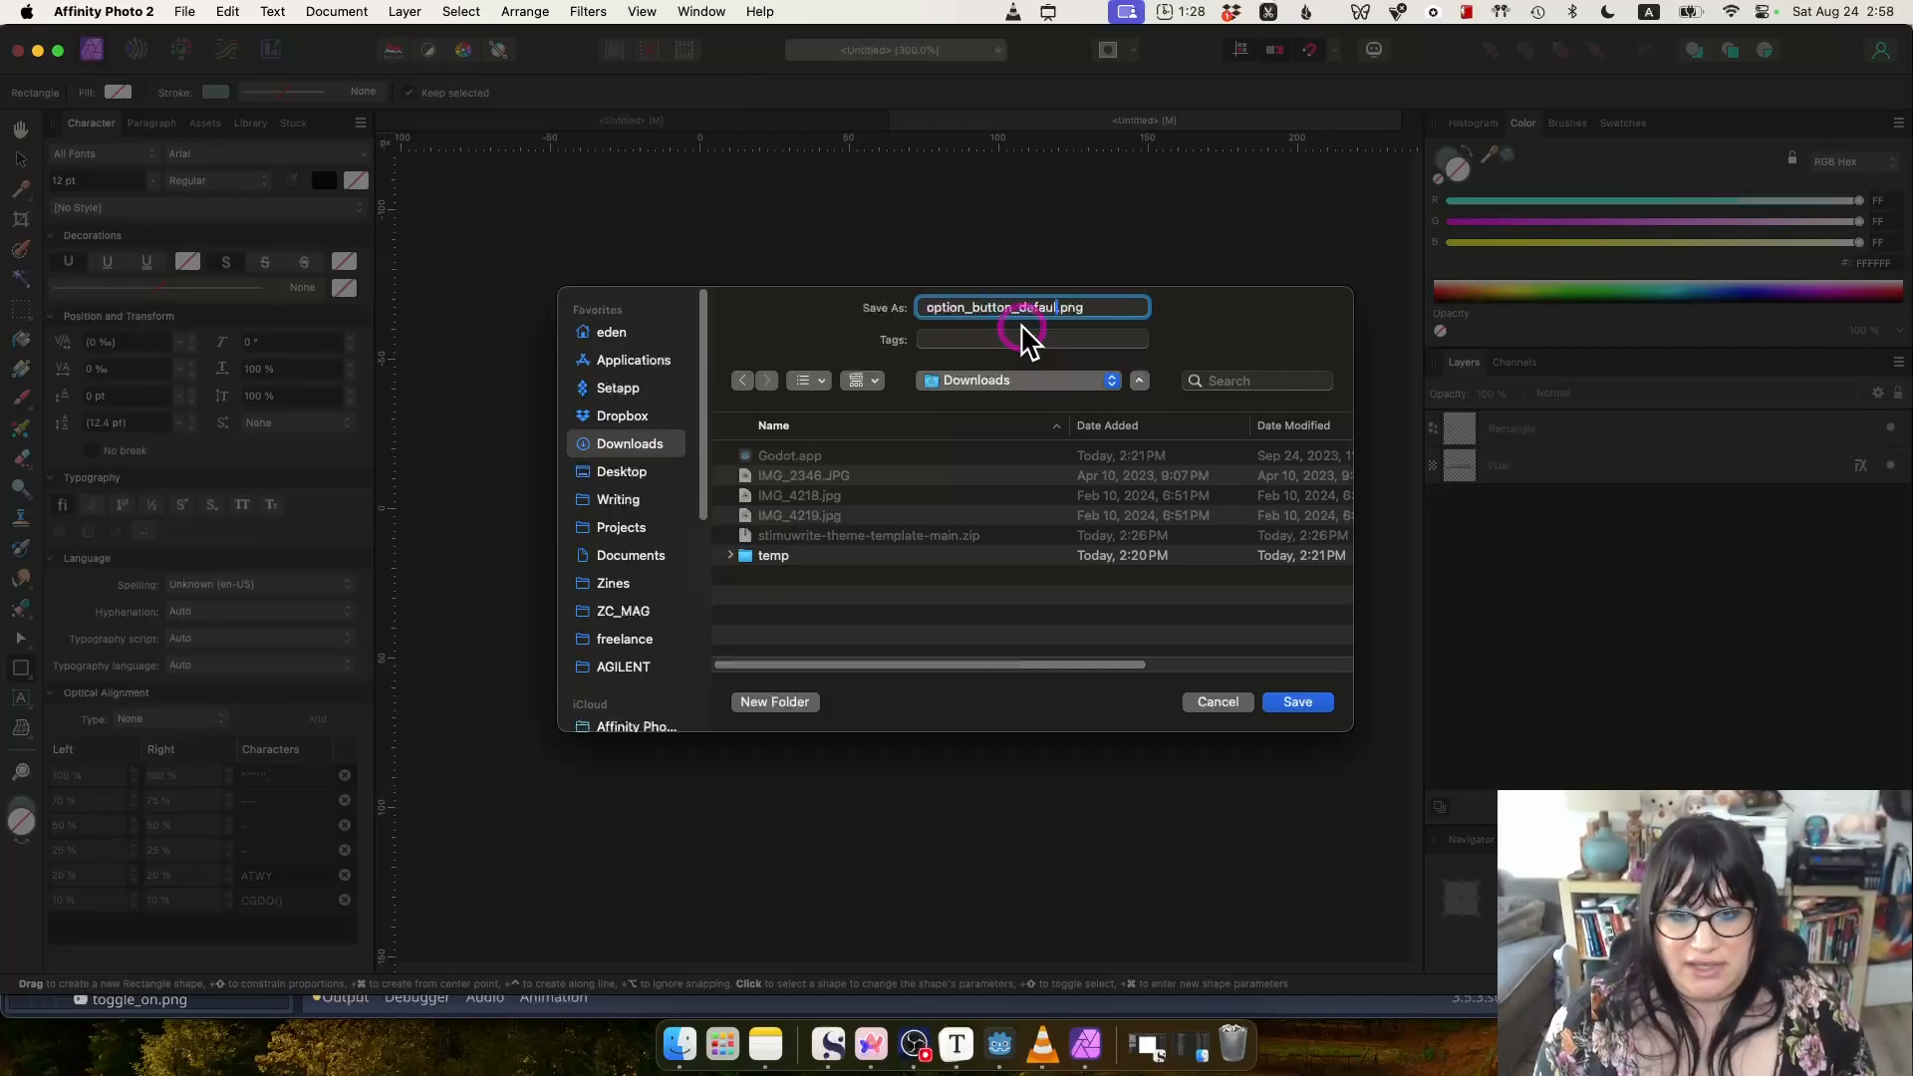
pyautogui.press('Return')
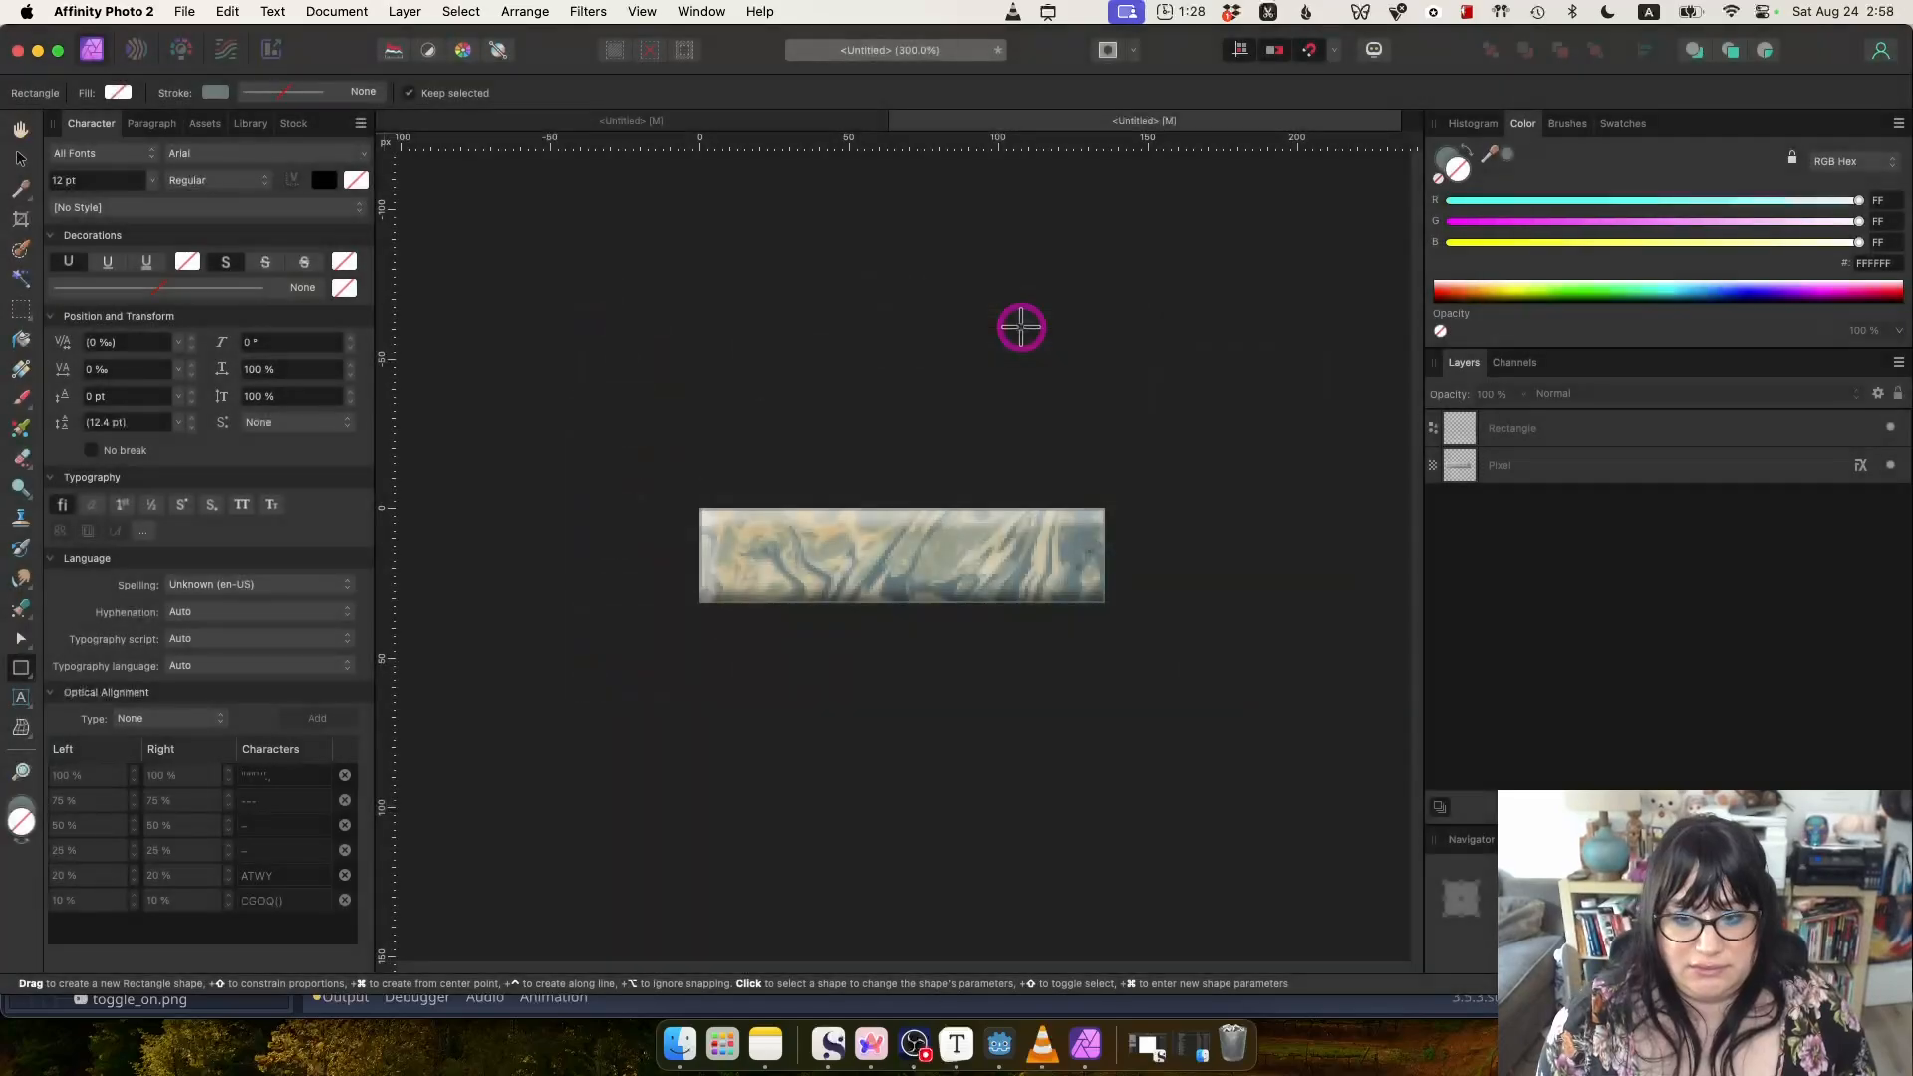
# In Finder, move option_button_default.png from Downloads into the demo-theme assets folder.
pyautogui.click(680, 1043)
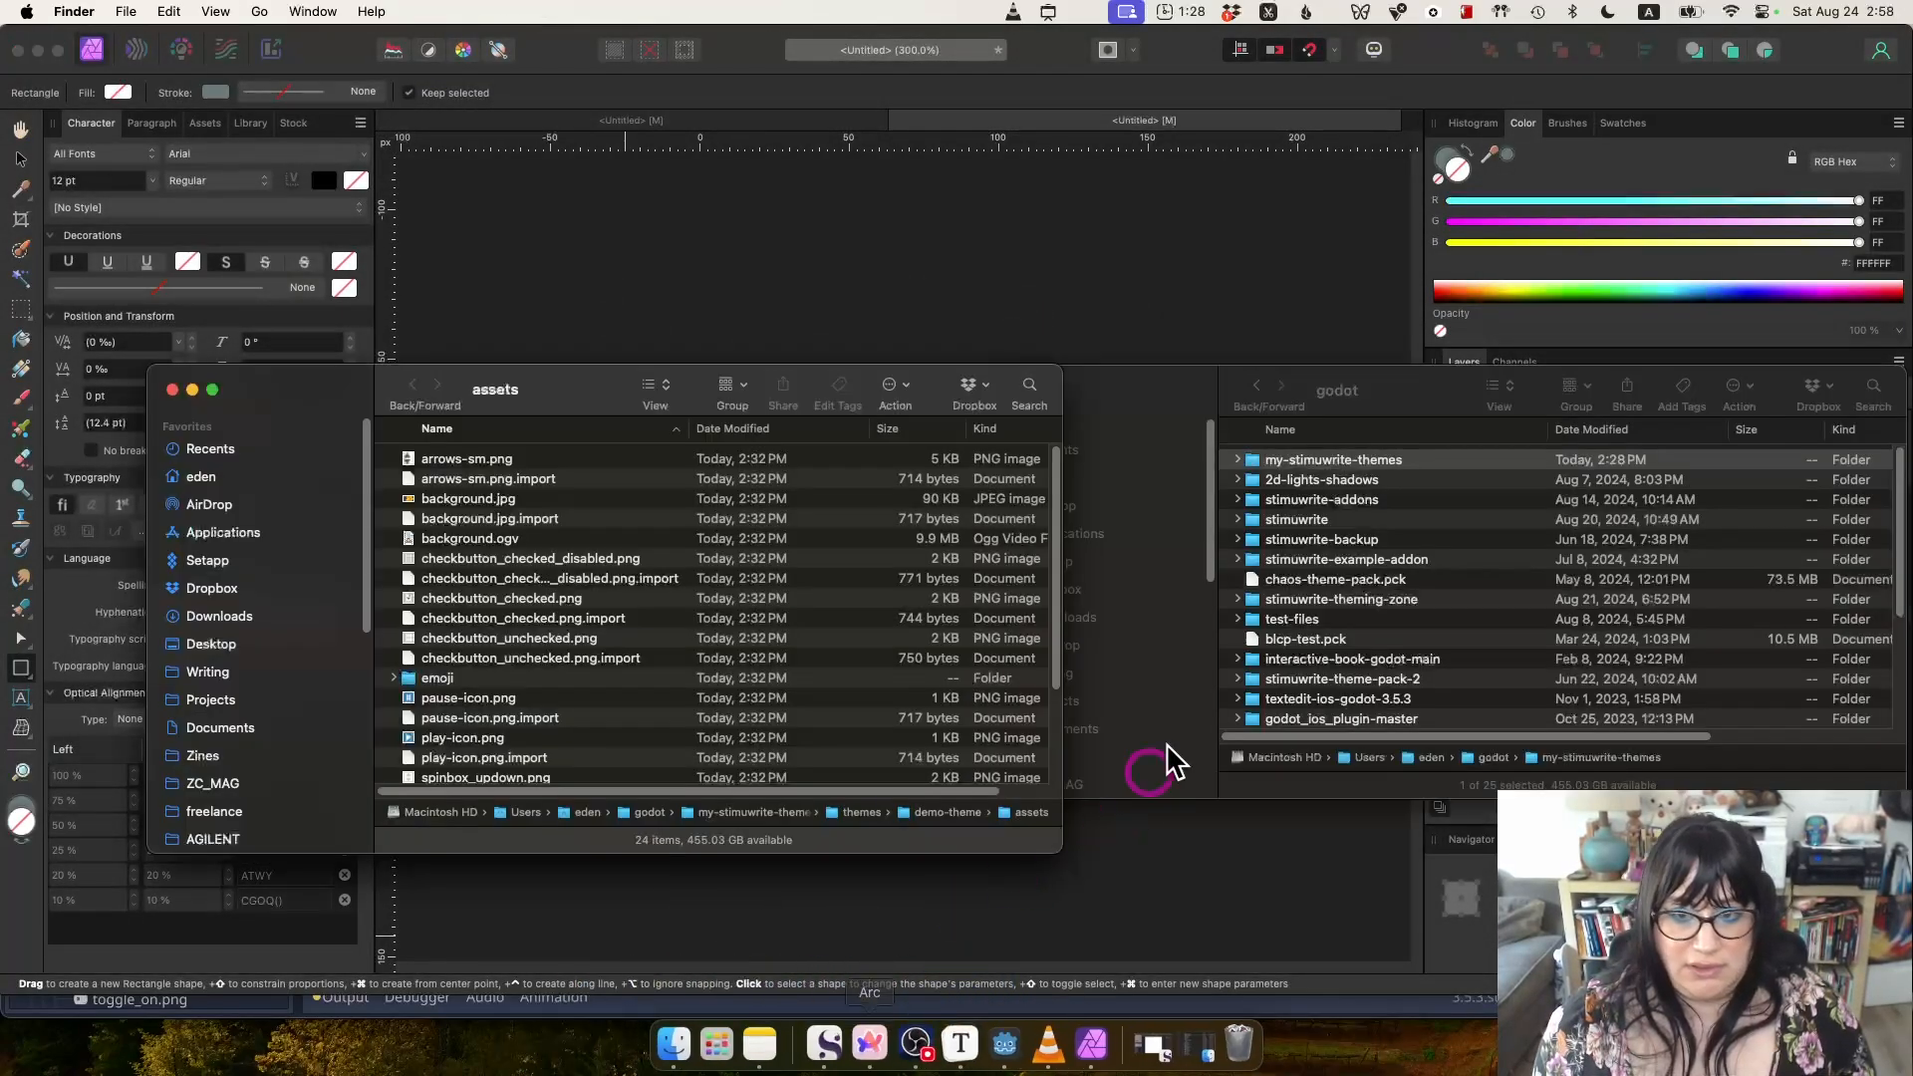
pyautogui.click(1456, 386)
pyautogui.click(1080, 622)
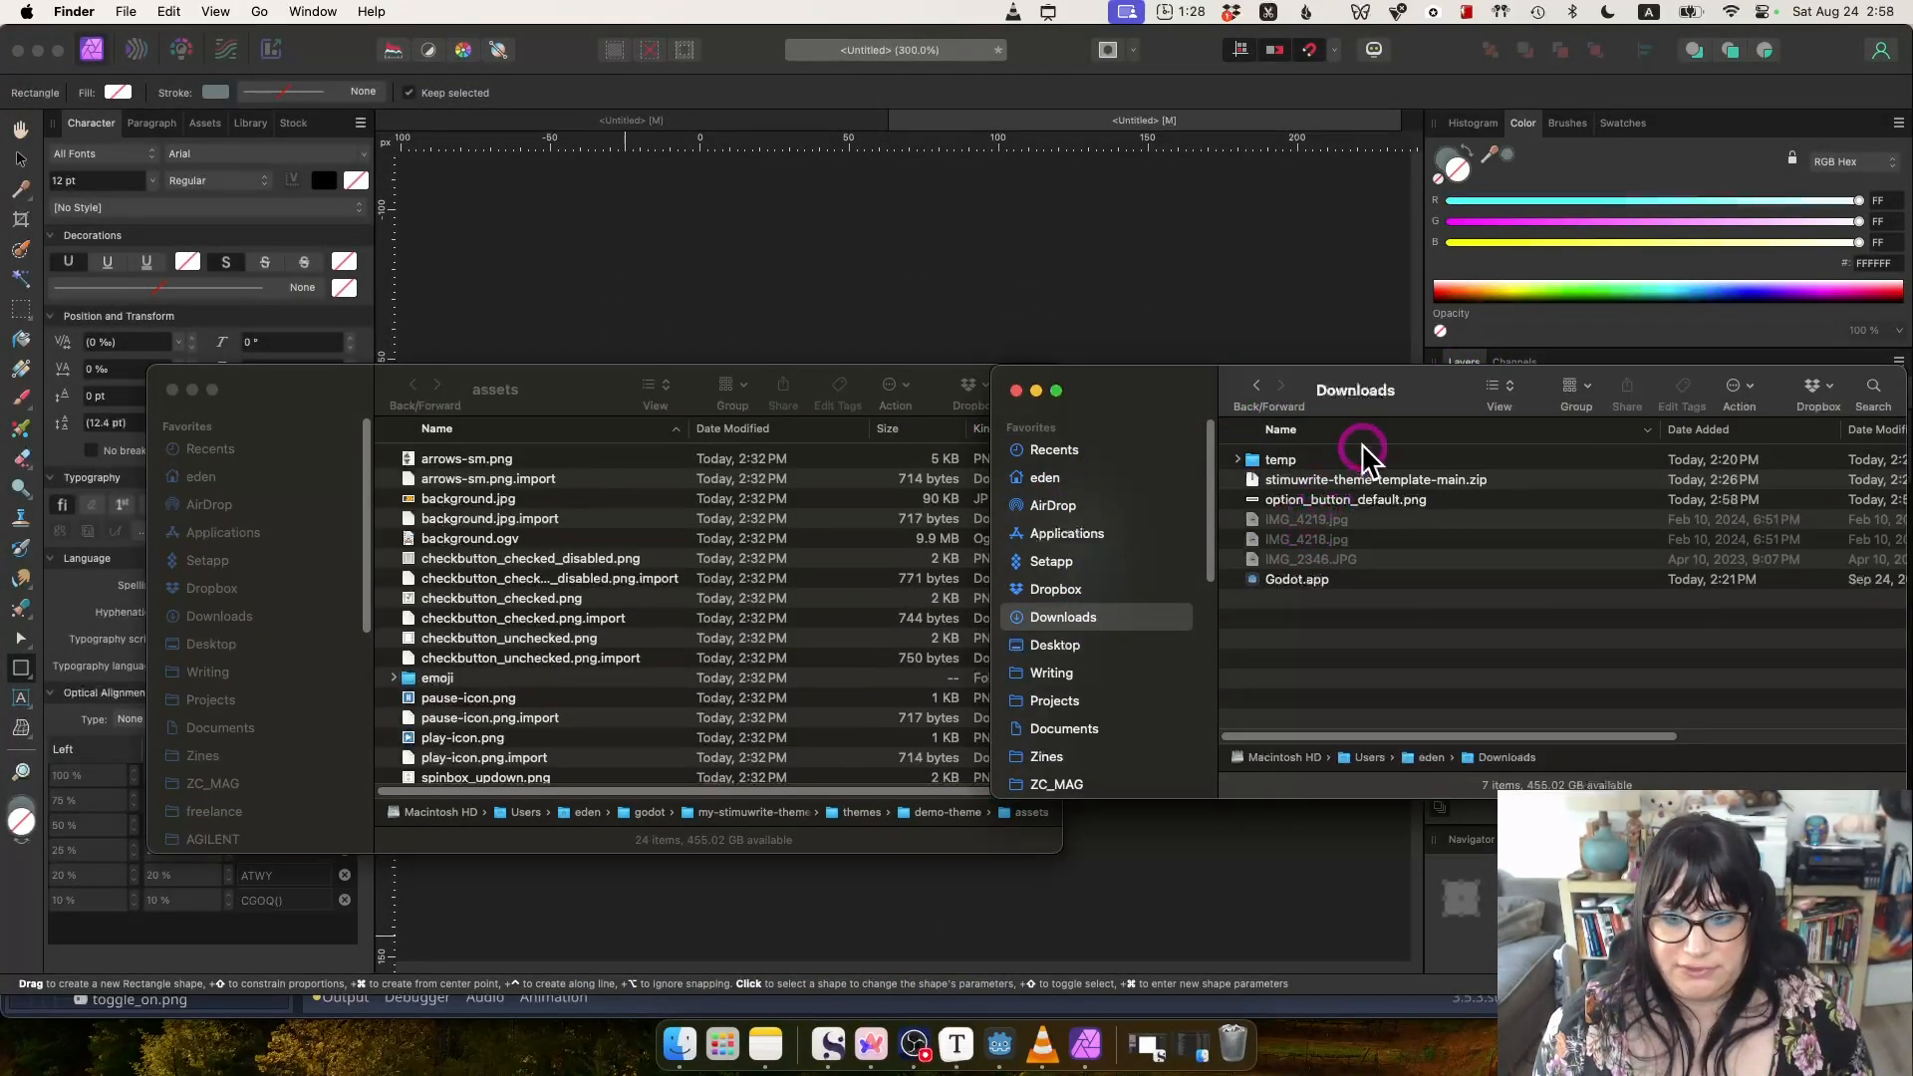
pyautogui.click(1312, 502)
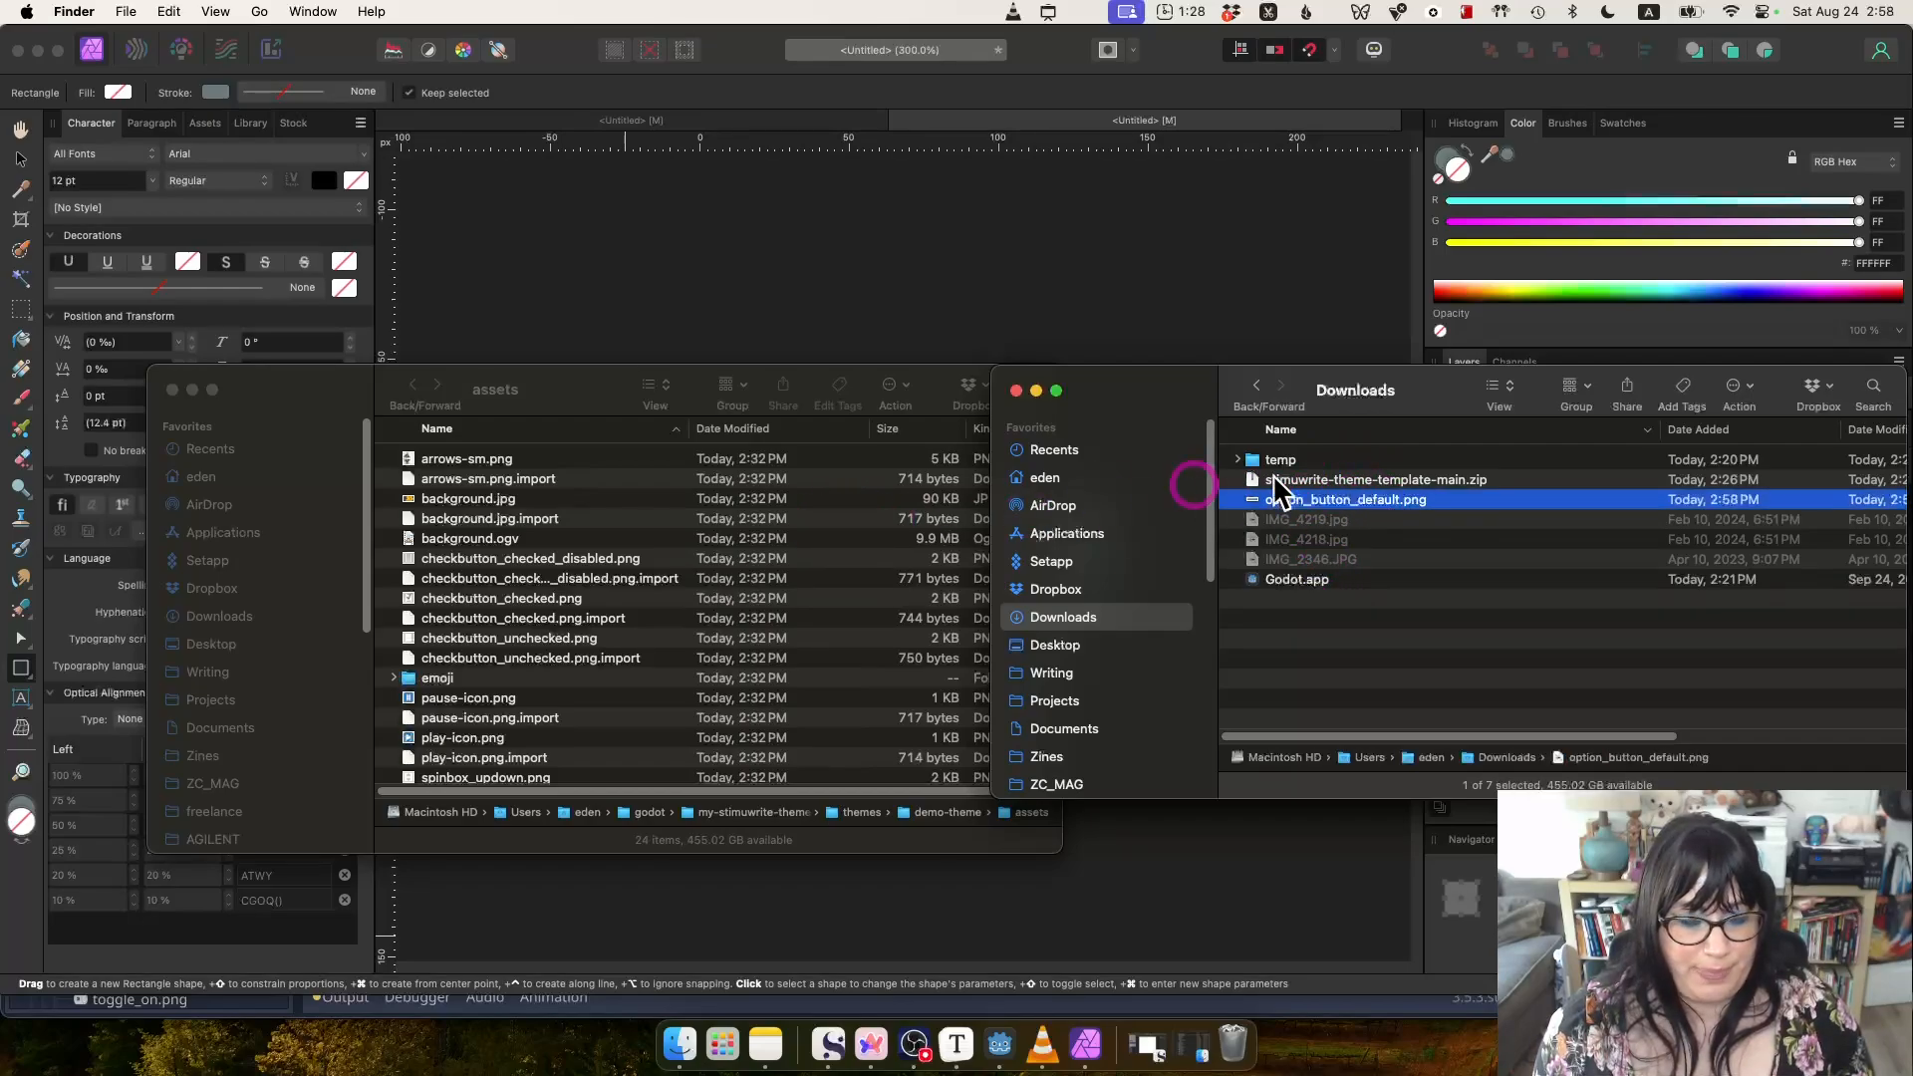
pyautogui.moveTo(1294, 503); pyautogui.dragTo(775, 690)
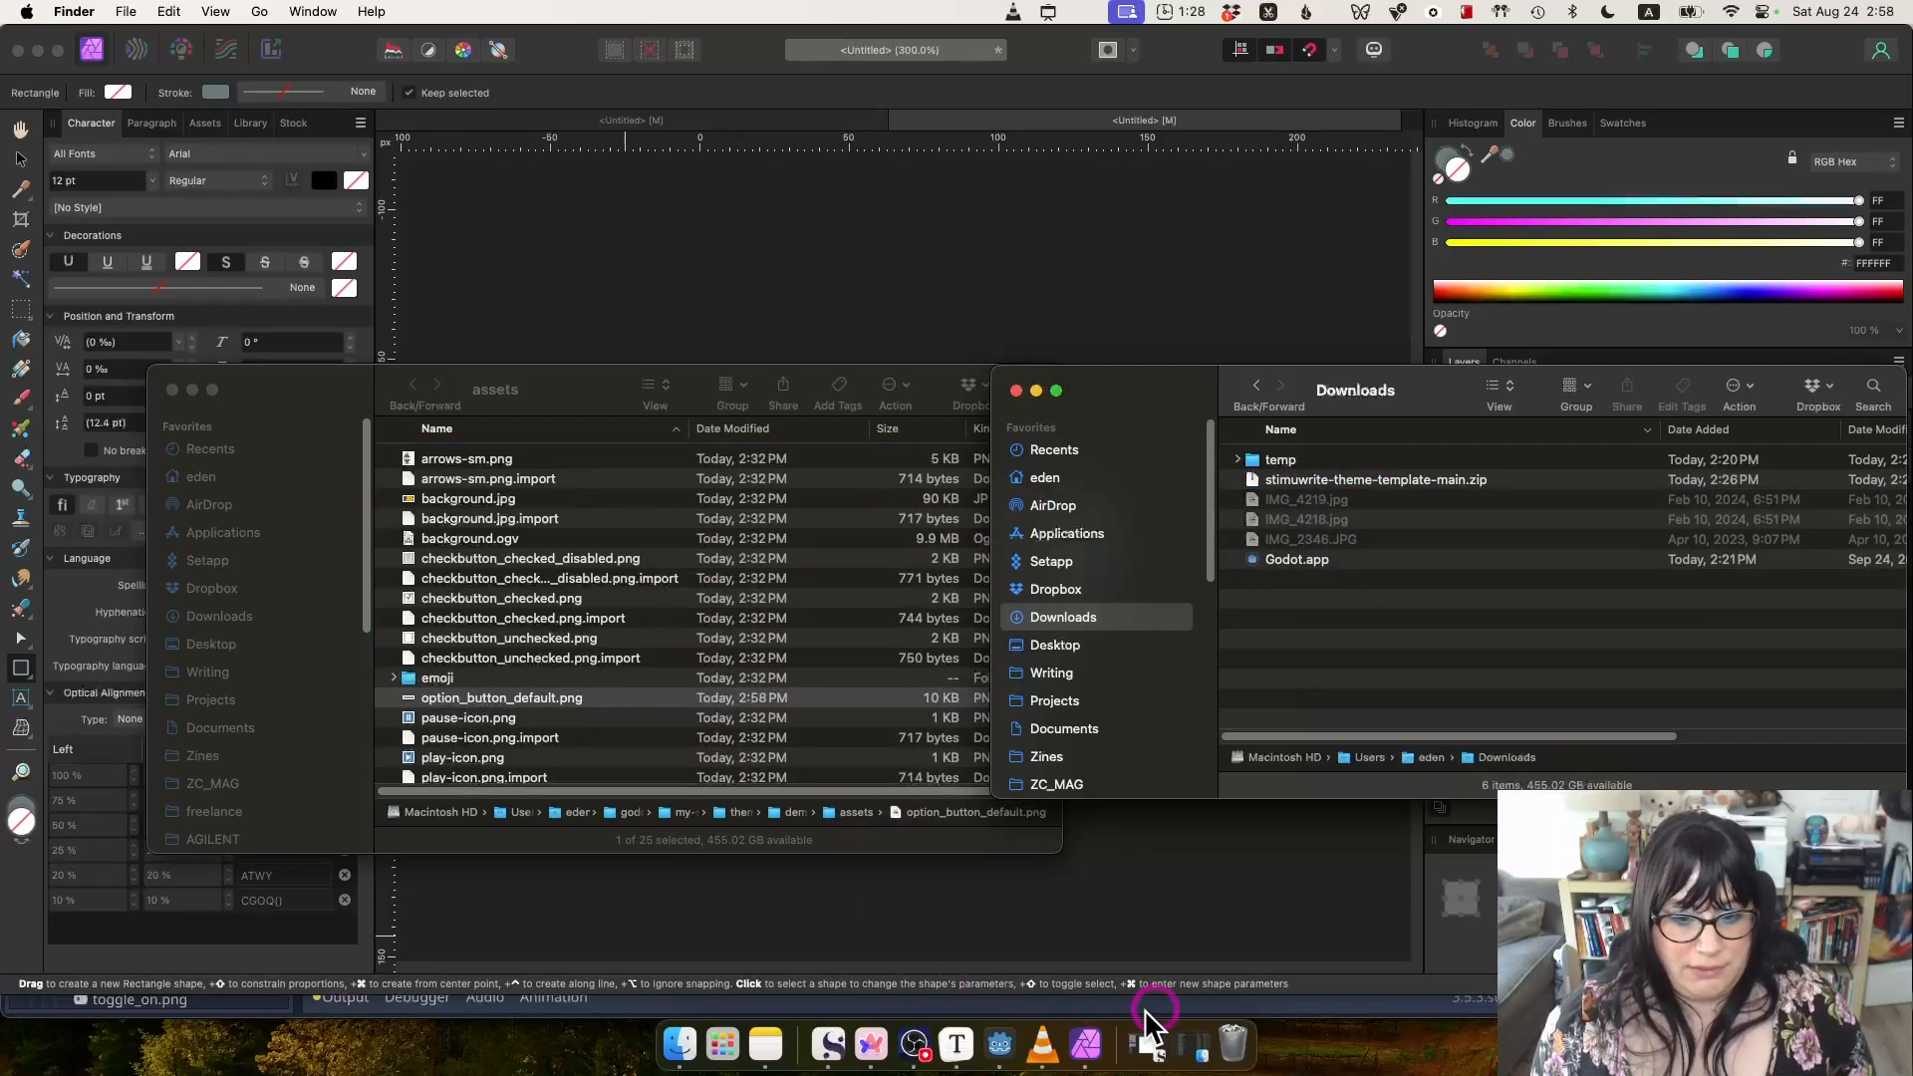
# Switch to Godot, collapse the emoji folder and inspect the imported option_button_default.png in the theme's assets.
pyautogui.click(1004, 1016)
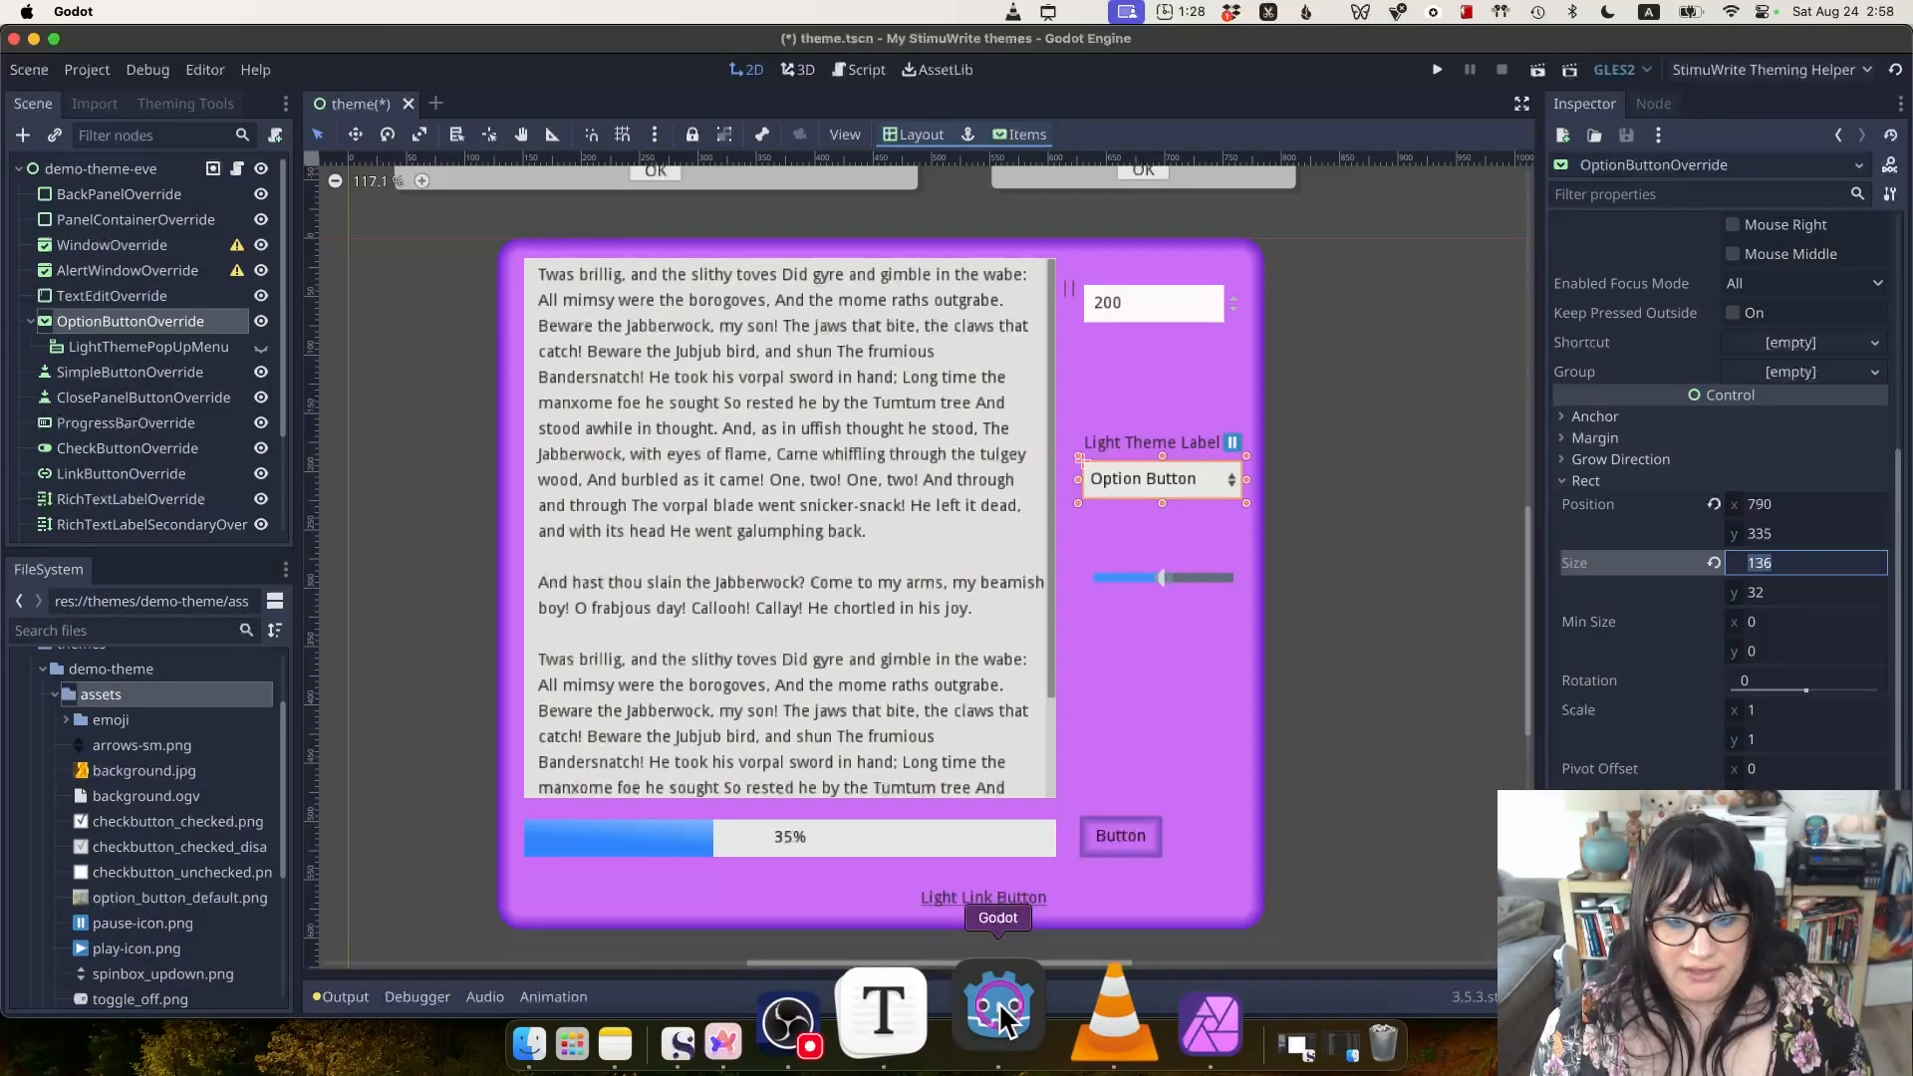
pyautogui.click(68, 719)
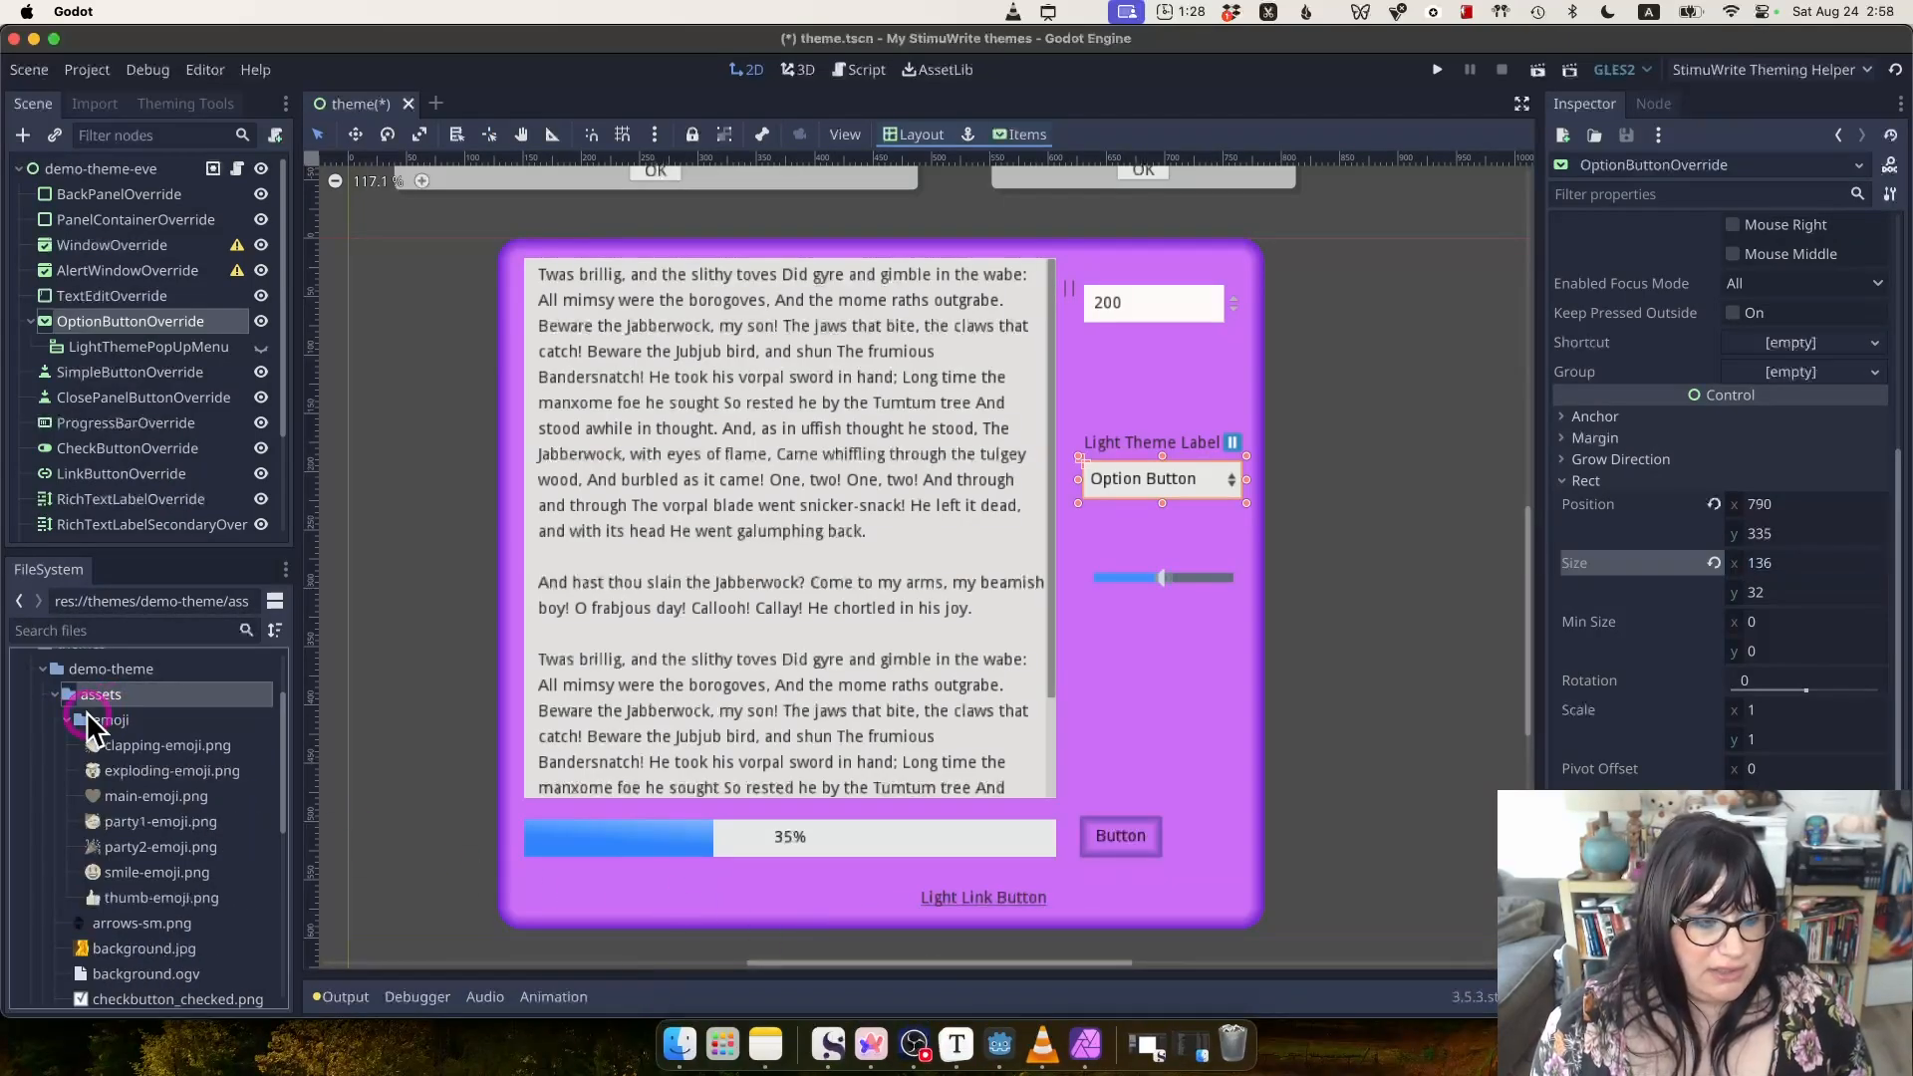
pyautogui.click(67, 720)
pyautogui.scroll(-2, 160, 767)
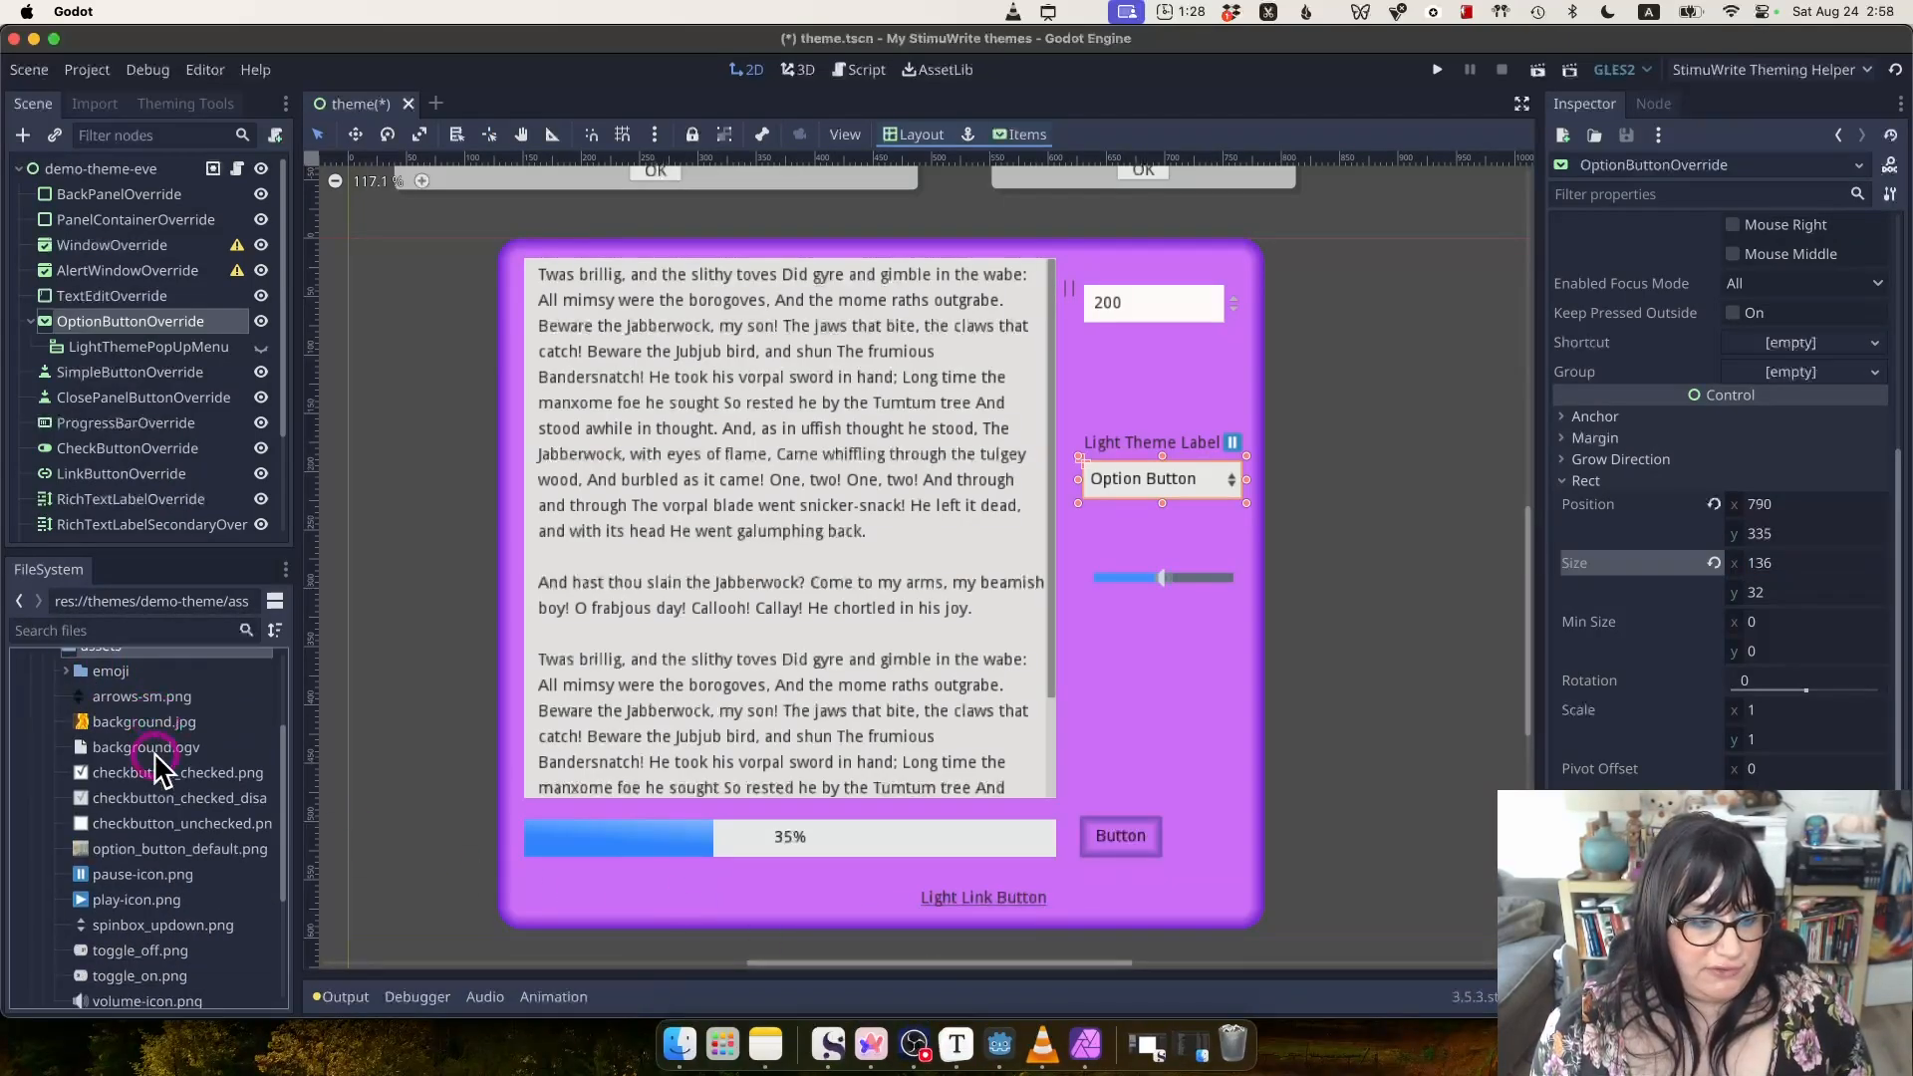
pyautogui.click(98, 847)
pyautogui.rightClick(98, 849)
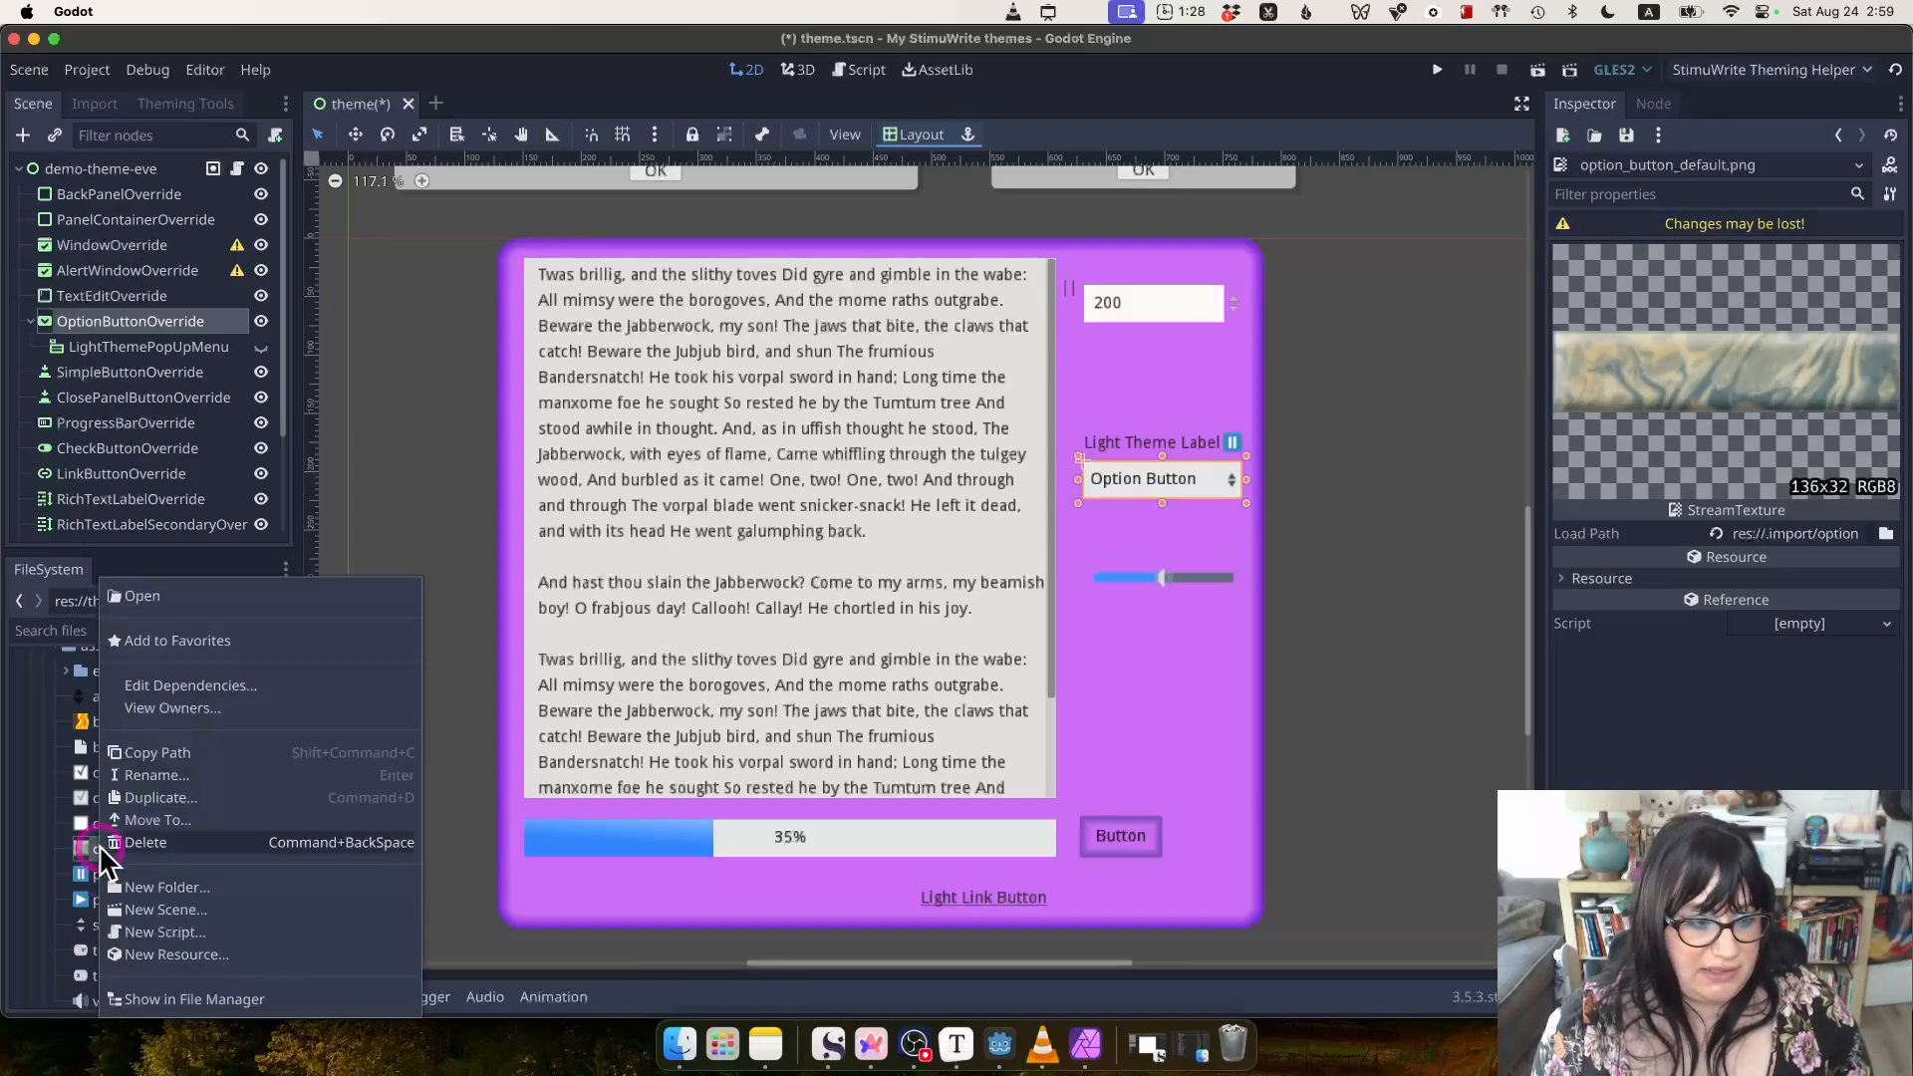
pyautogui.click(72, 846)
# Return to OptionButtonOverride's properties and replace its Normal style override with a new StyleBoxTexture.
pyautogui.click(1653, 104)
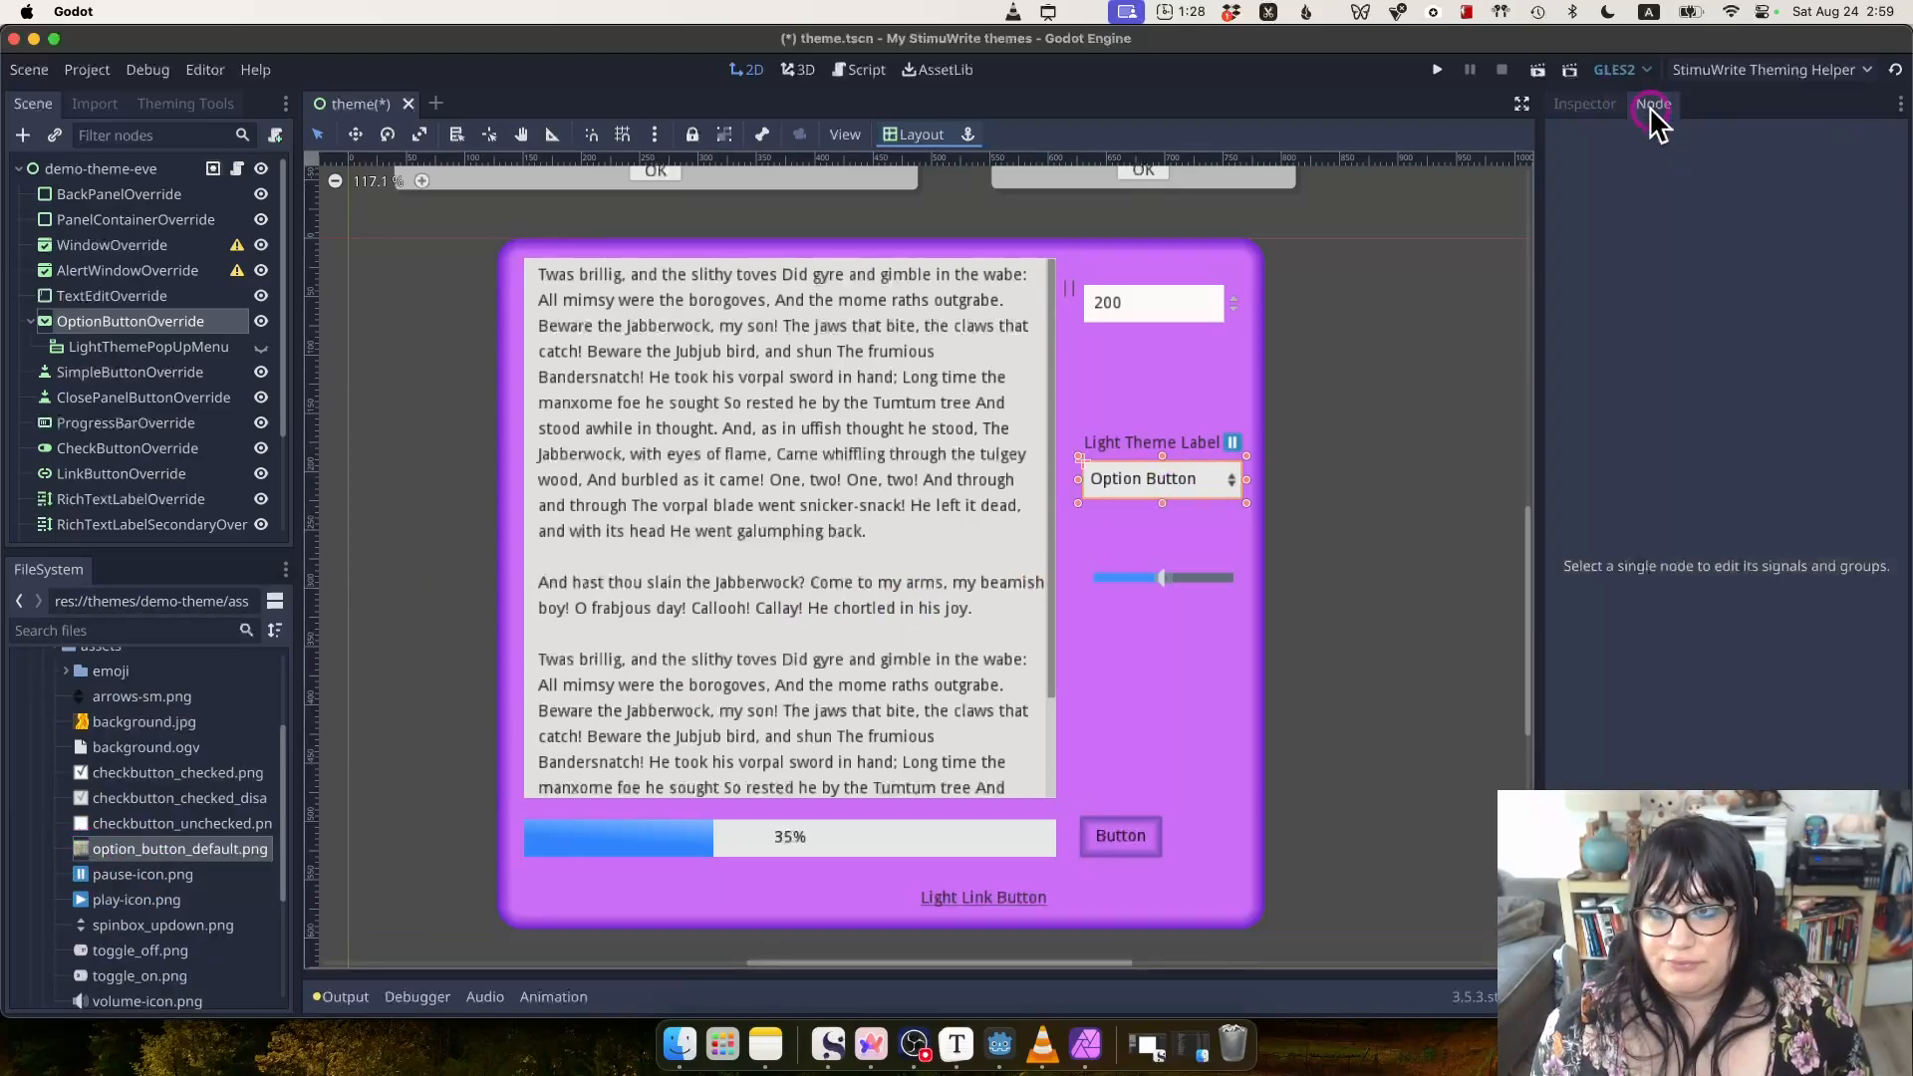
pyautogui.click(1584, 104)
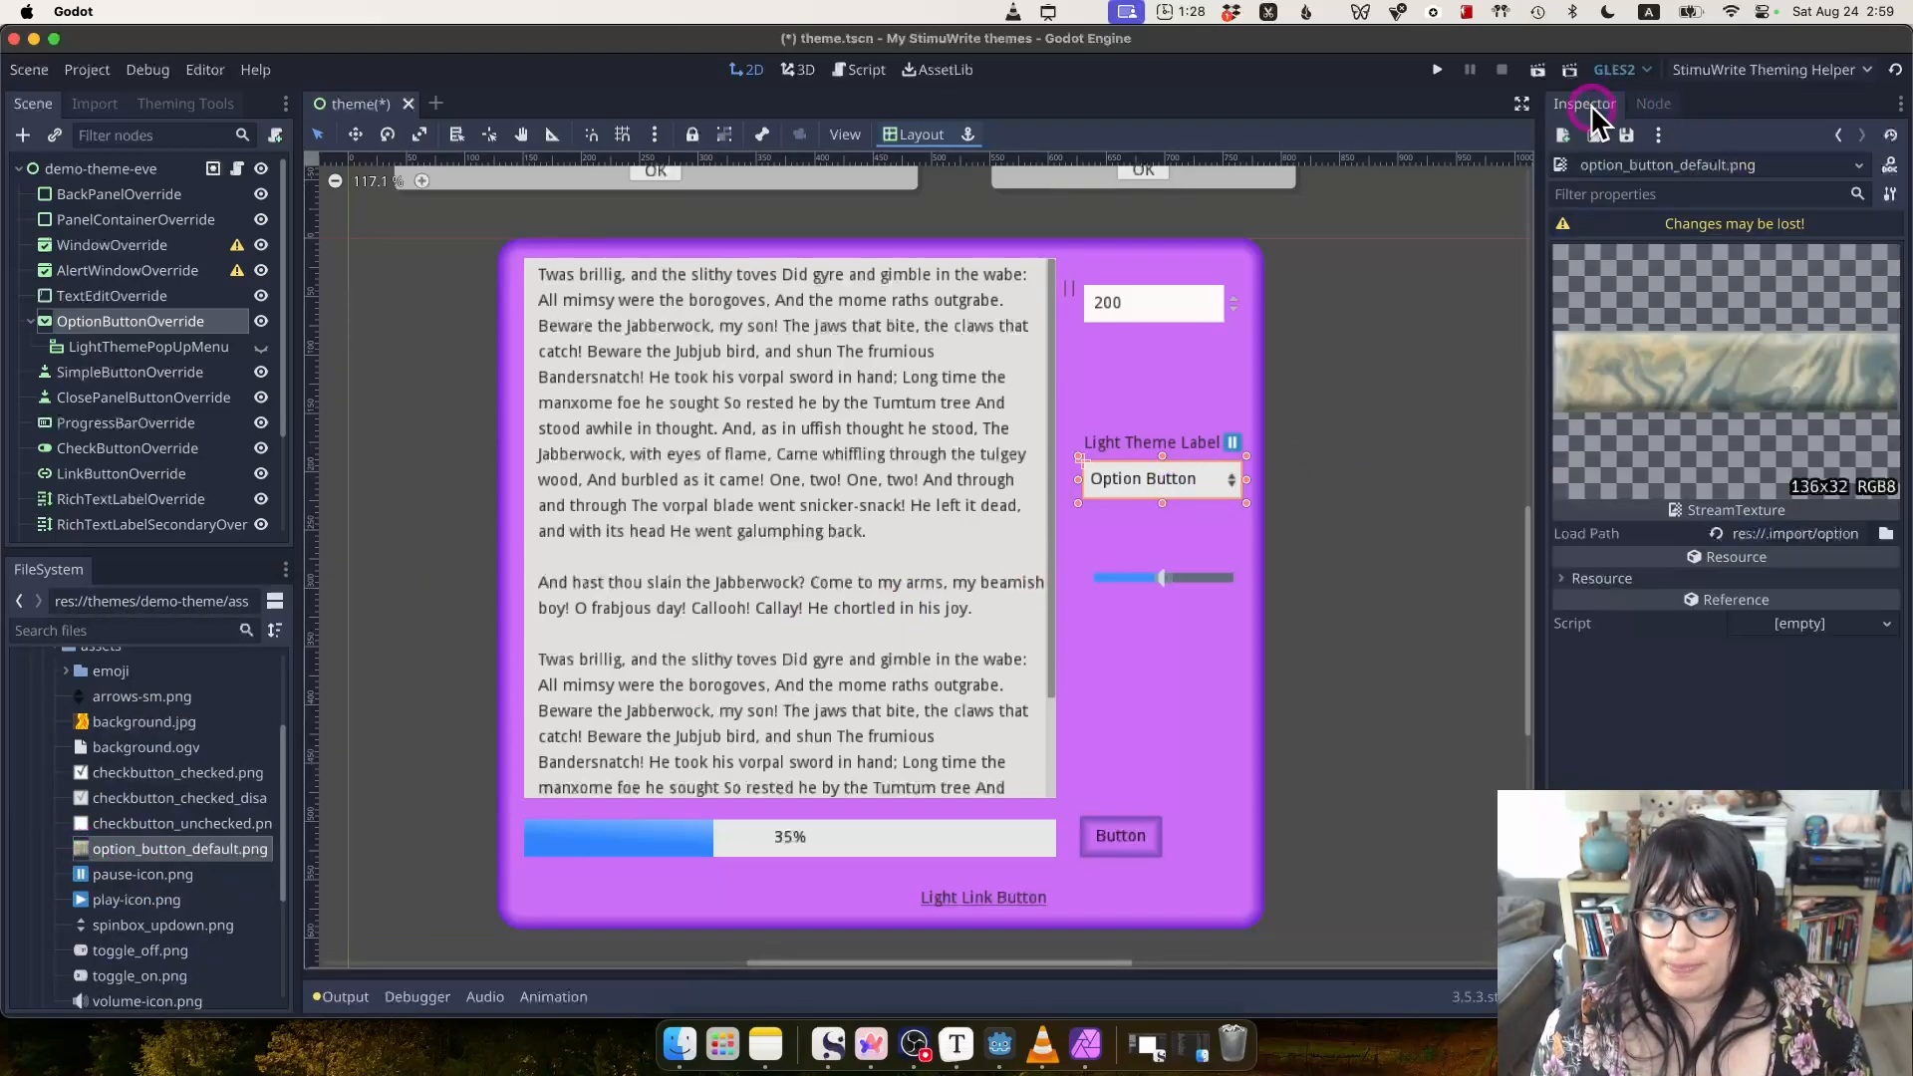
pyautogui.click(1838, 135)
pyautogui.scroll(-3, 1657, 610)
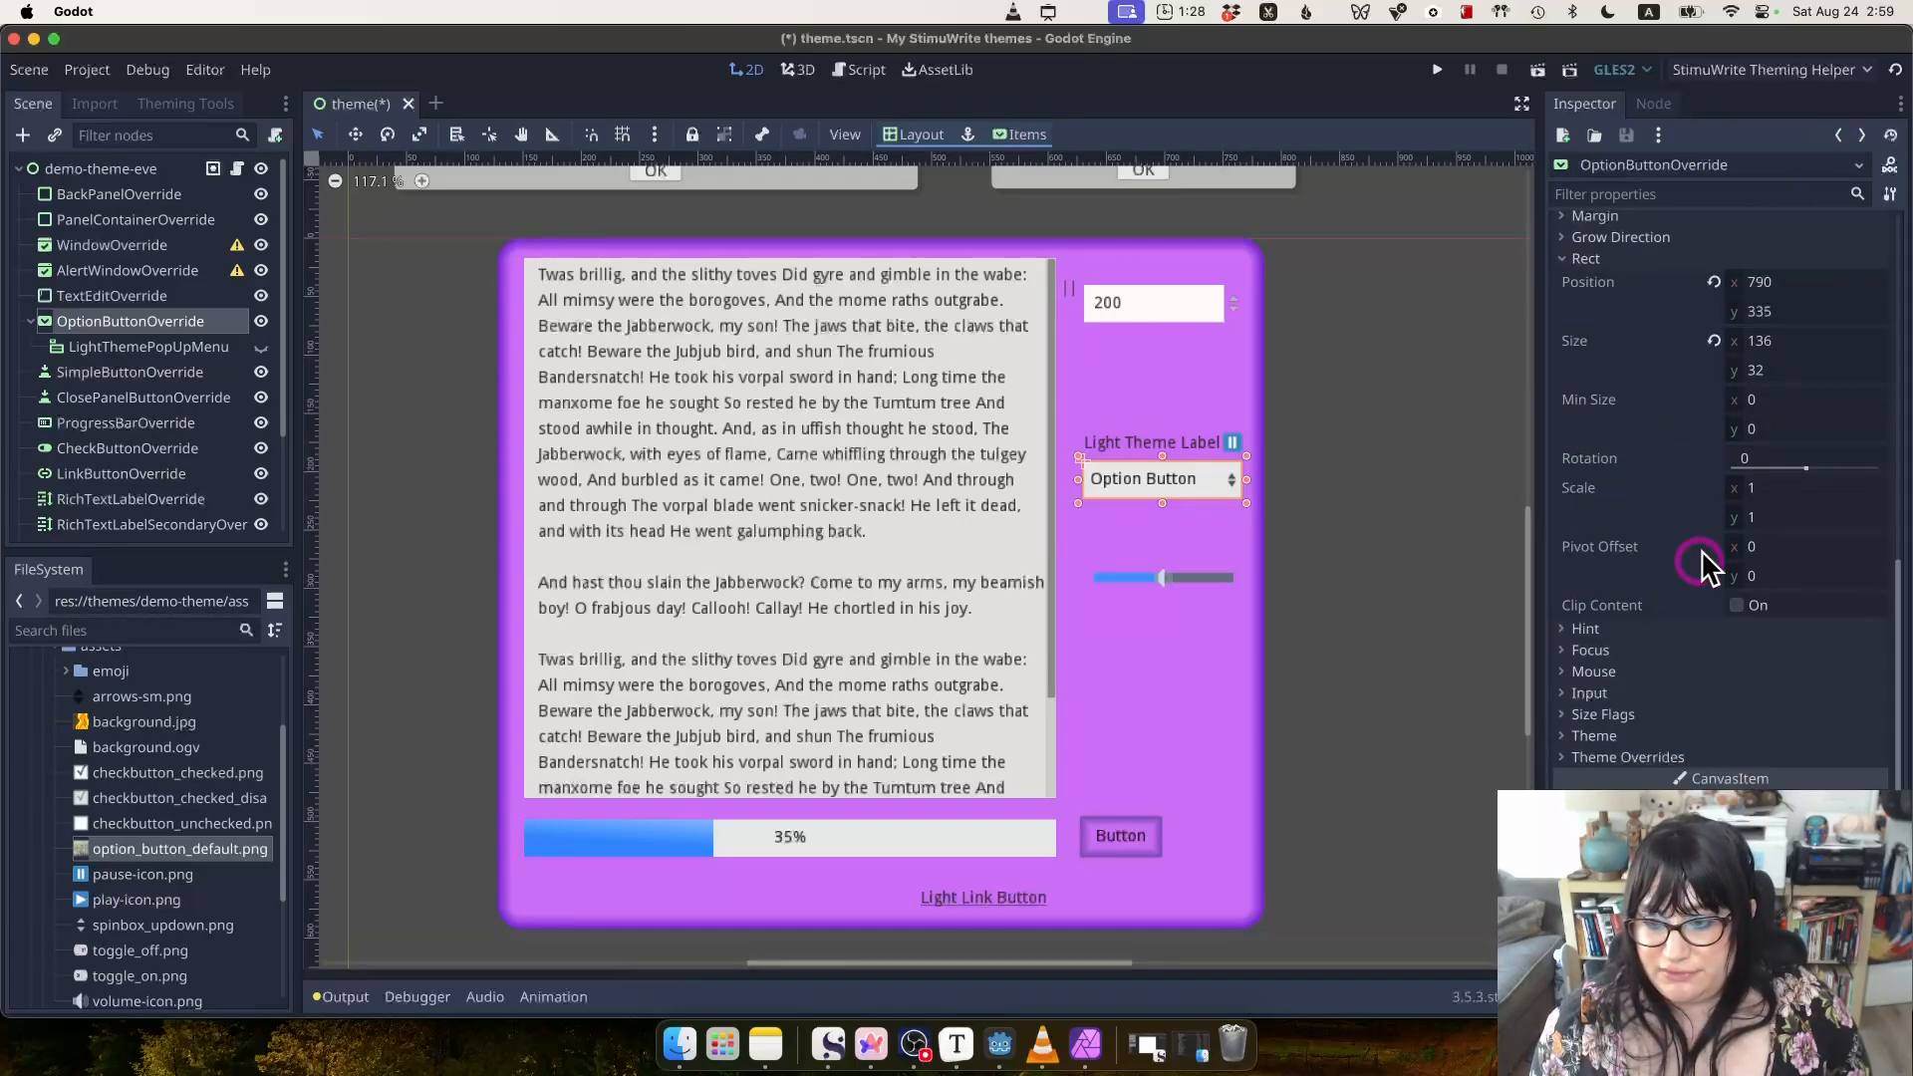
pyautogui.click(1620, 758)
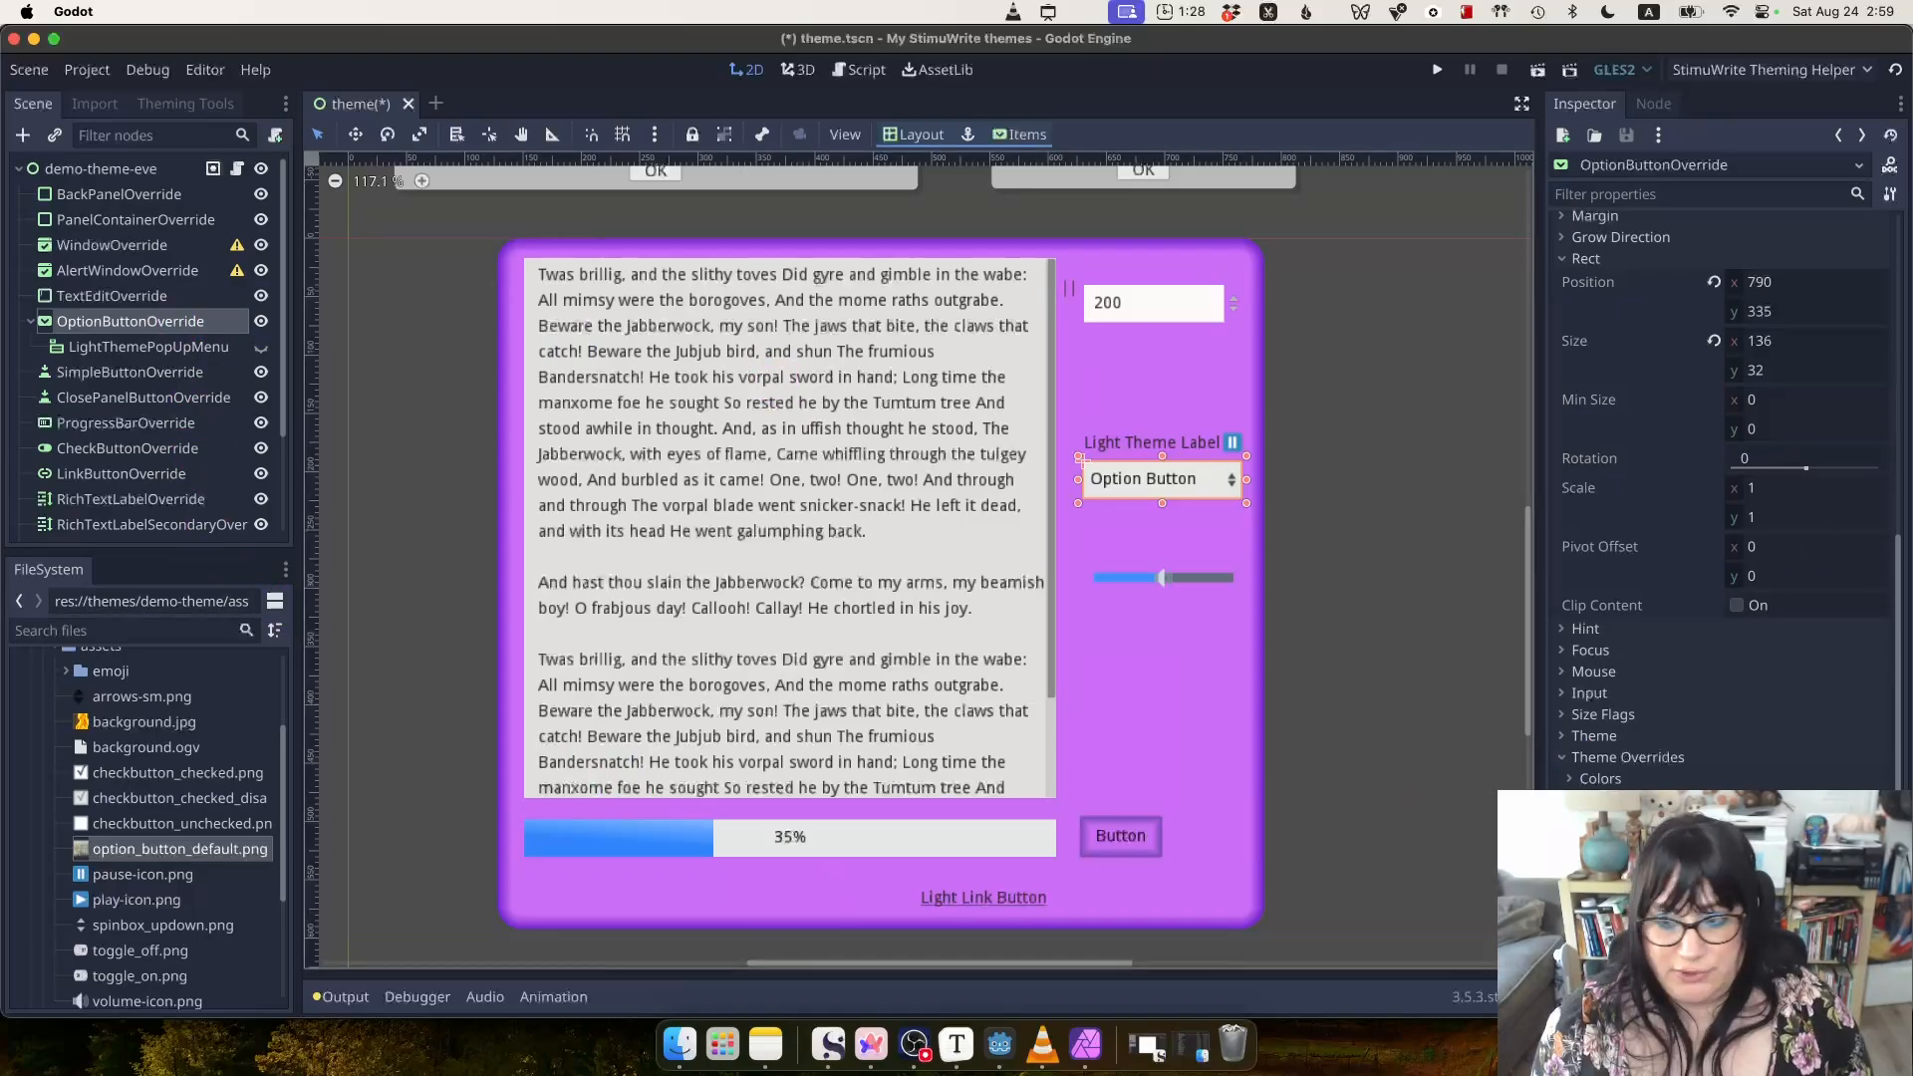
pyautogui.scroll(-2, 1674, 760)
pyautogui.click(1610, 683)
pyautogui.scroll(-3, 1691, 739)
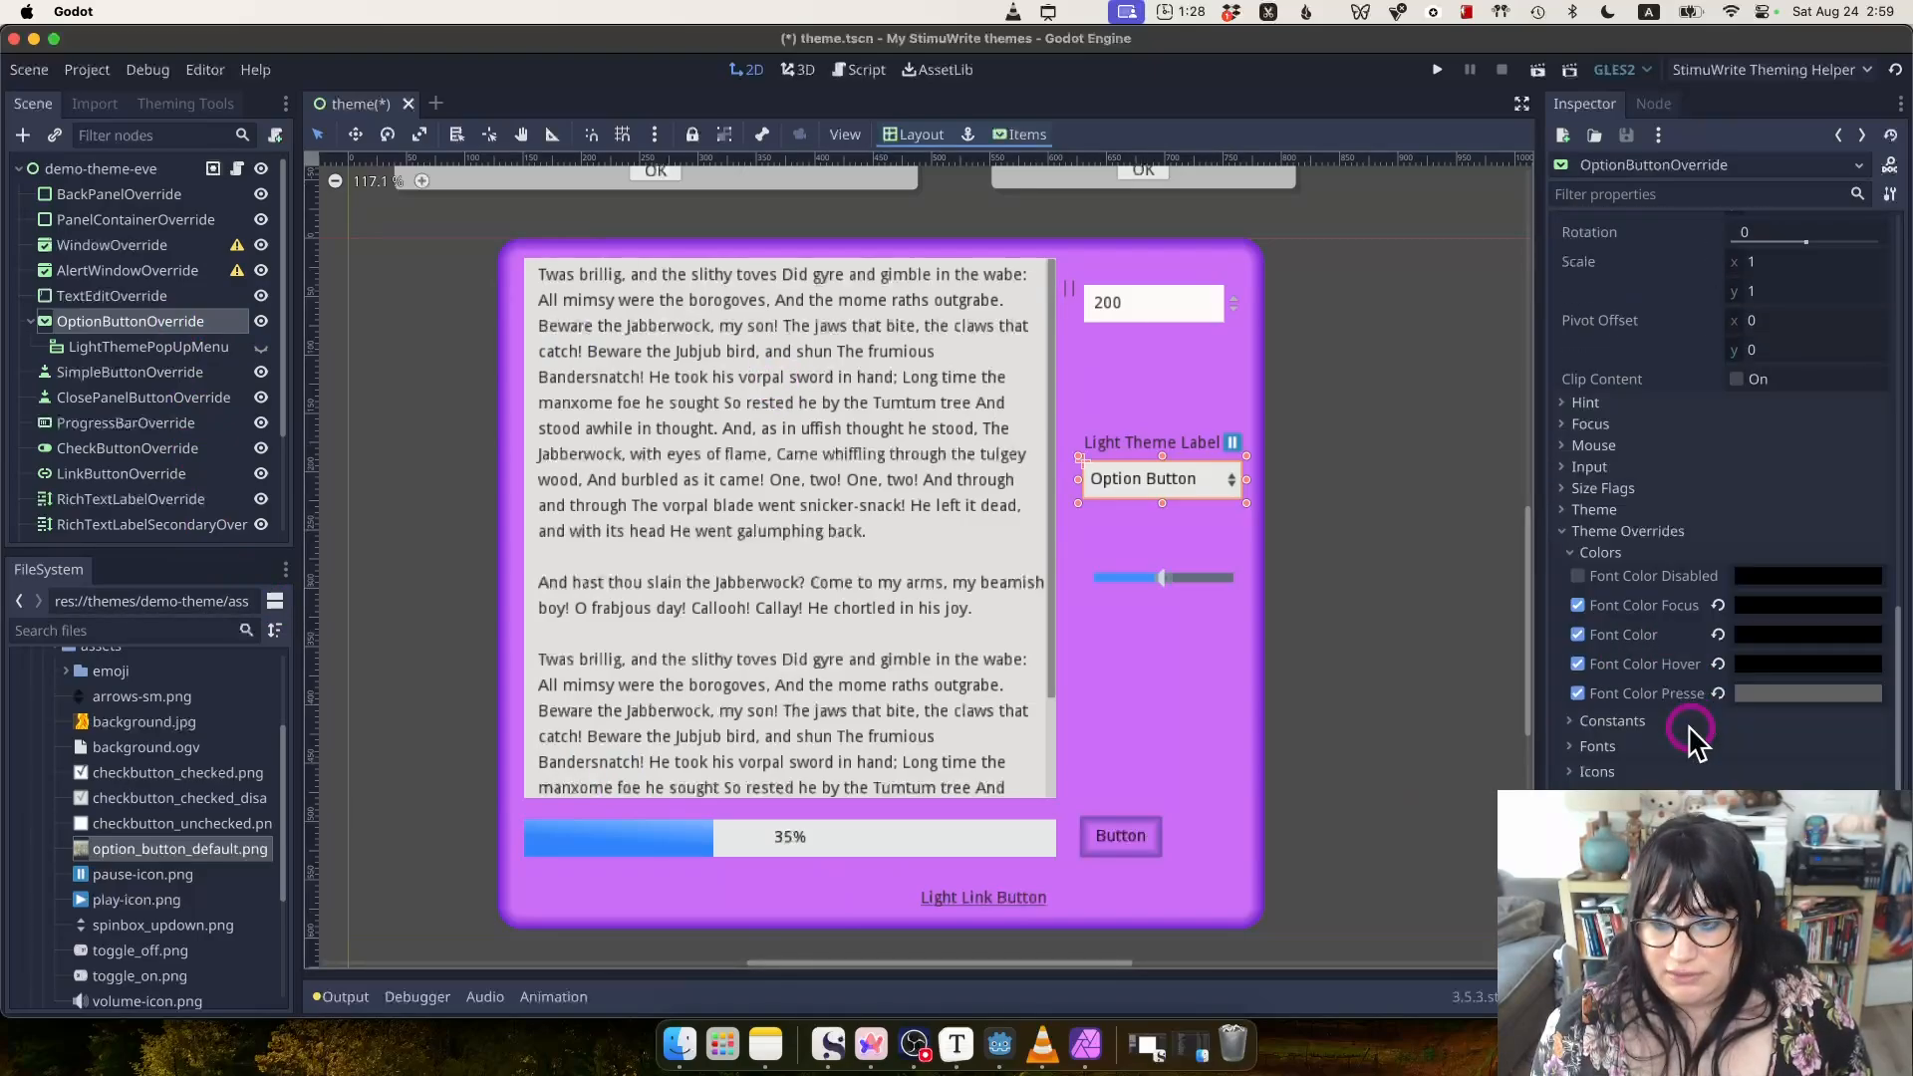
pyautogui.click(1606, 771)
pyautogui.scroll(-2, 1699, 722)
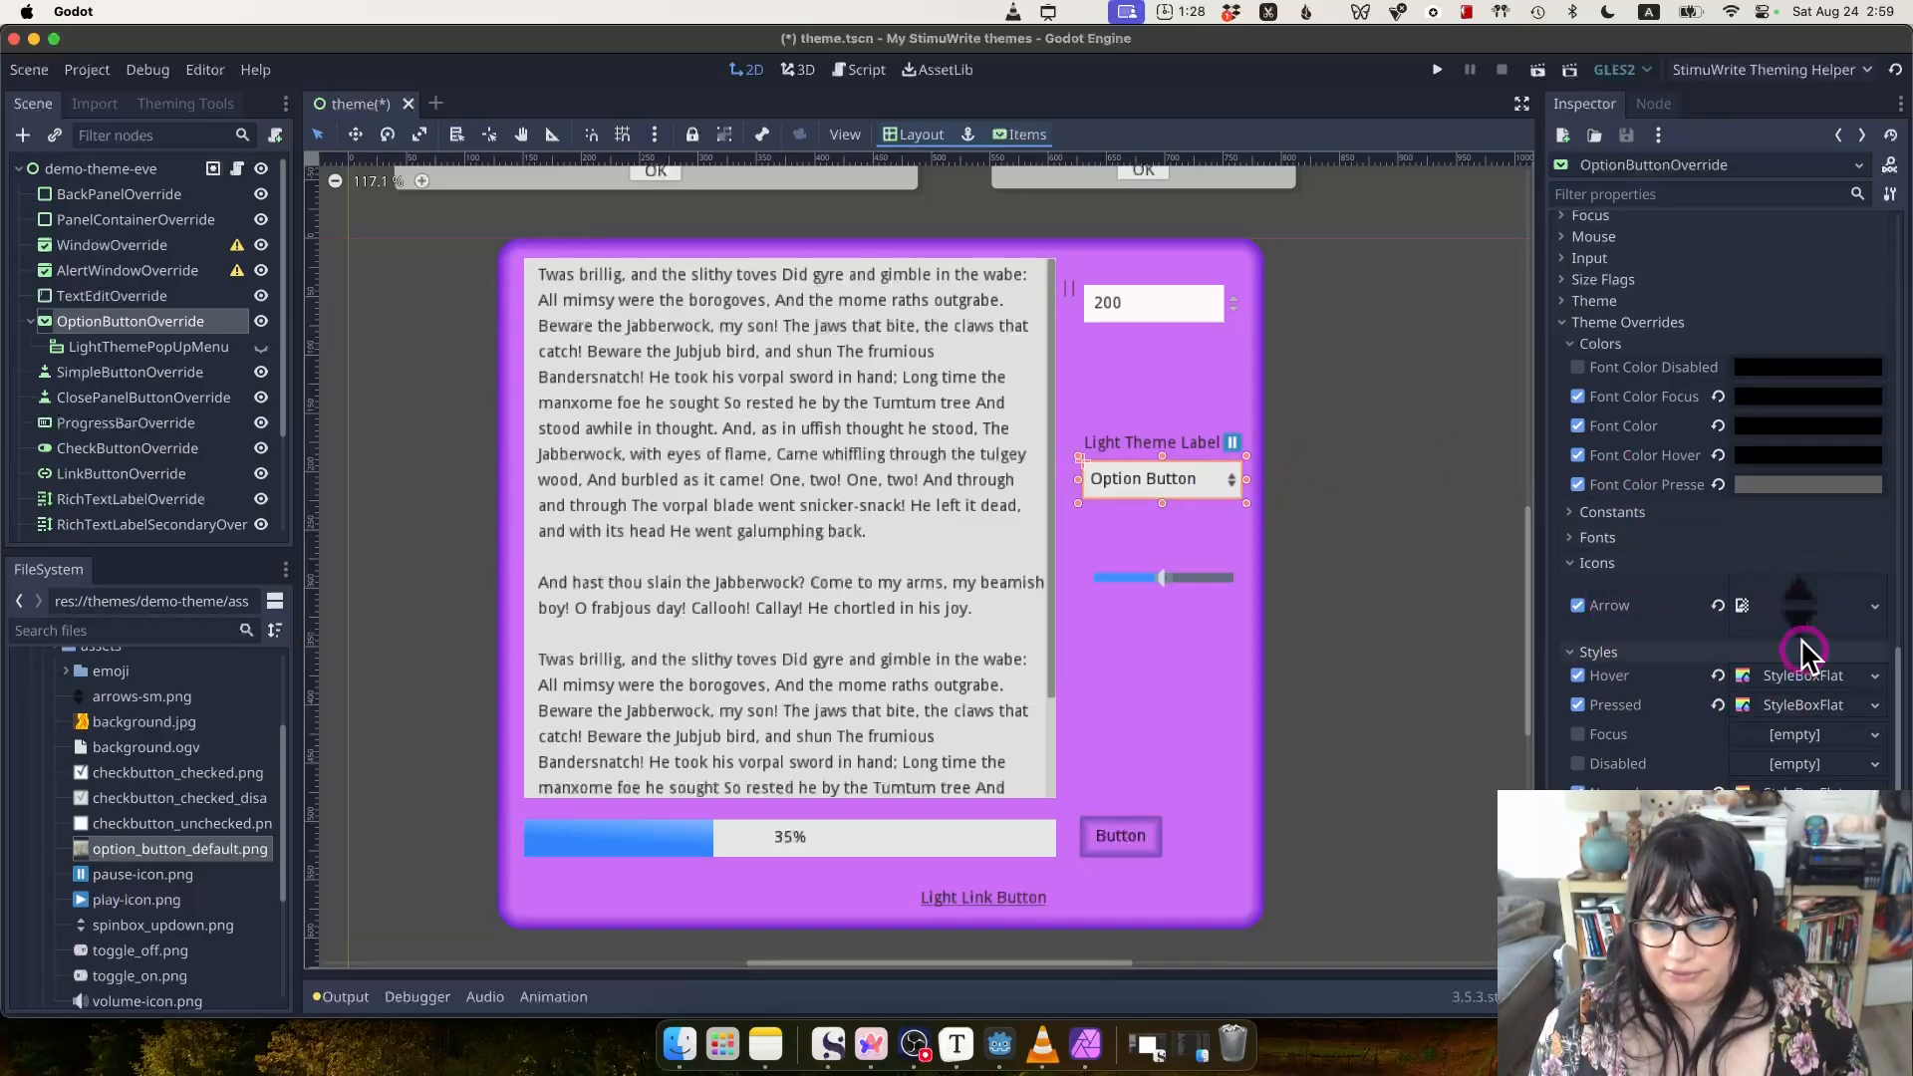
pyautogui.scroll(-3, 1794, 757)
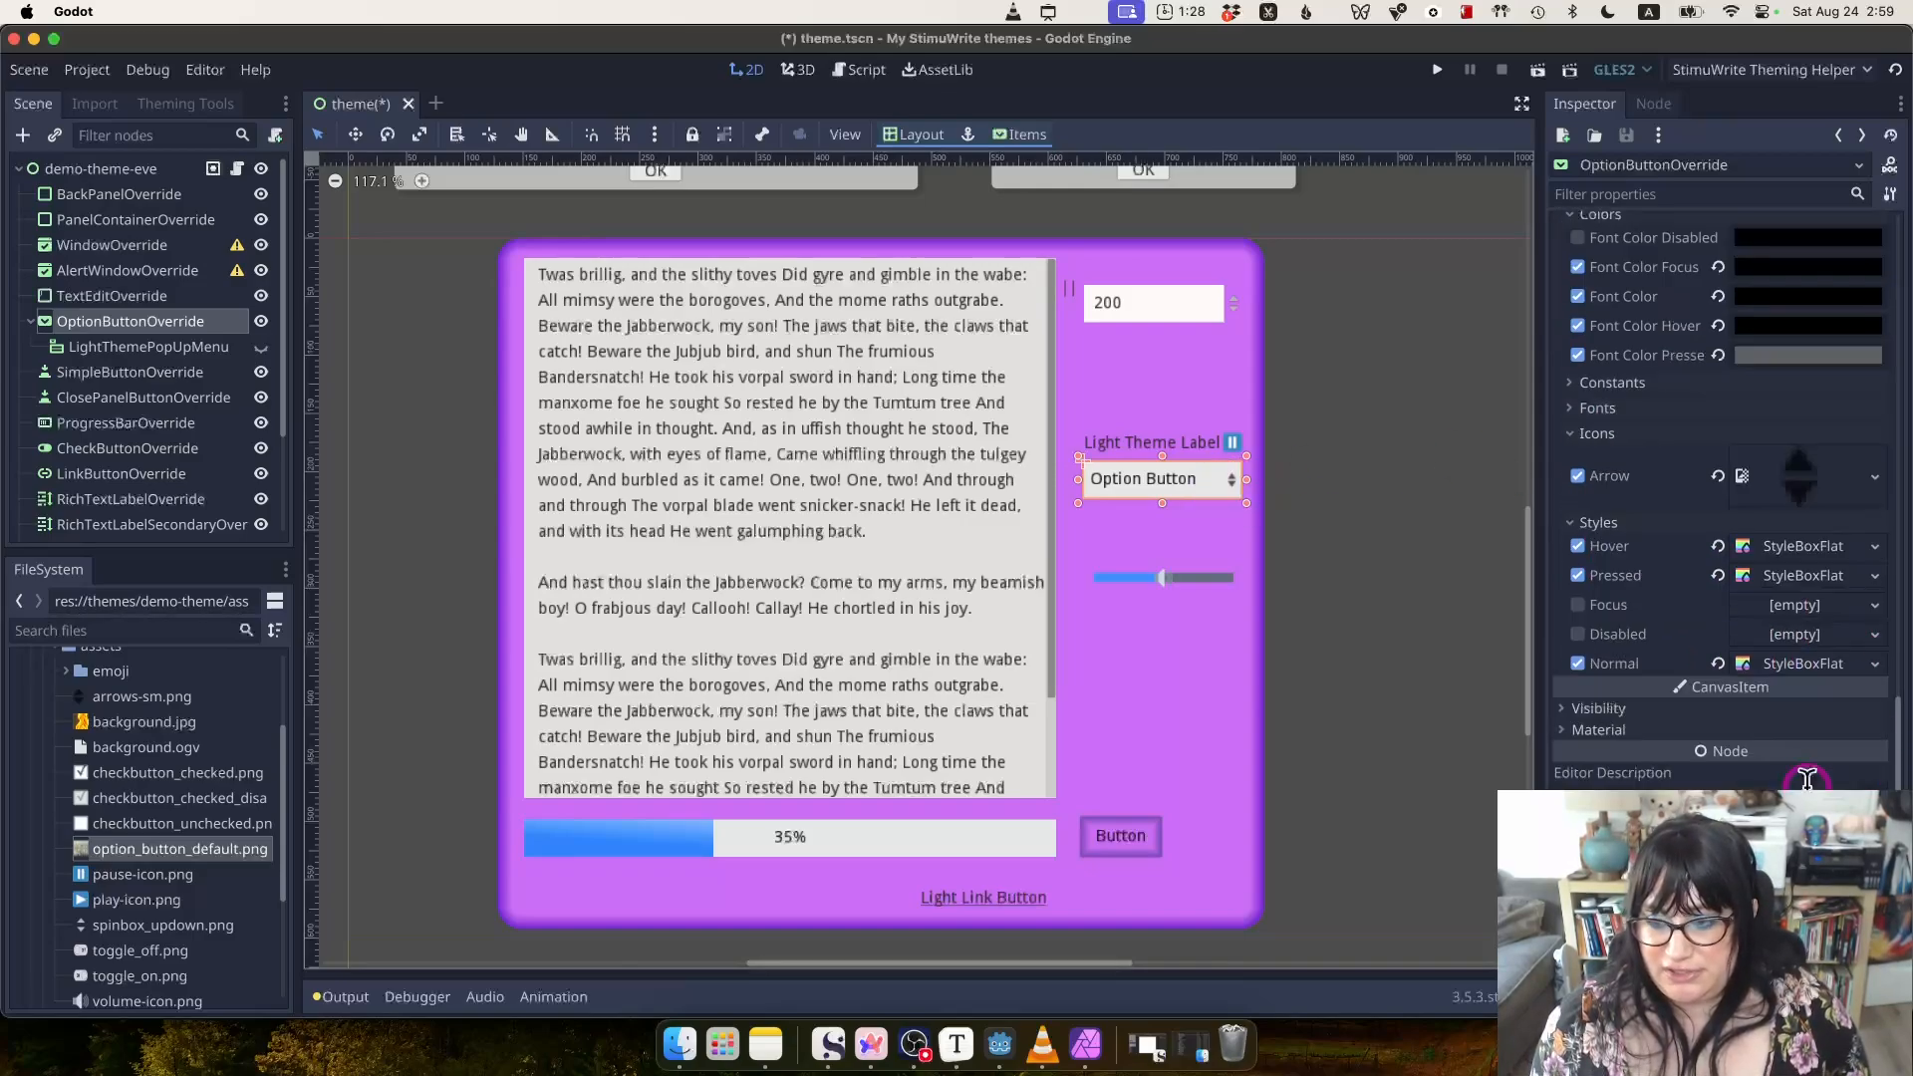
pyautogui.rightClick(1797, 665)
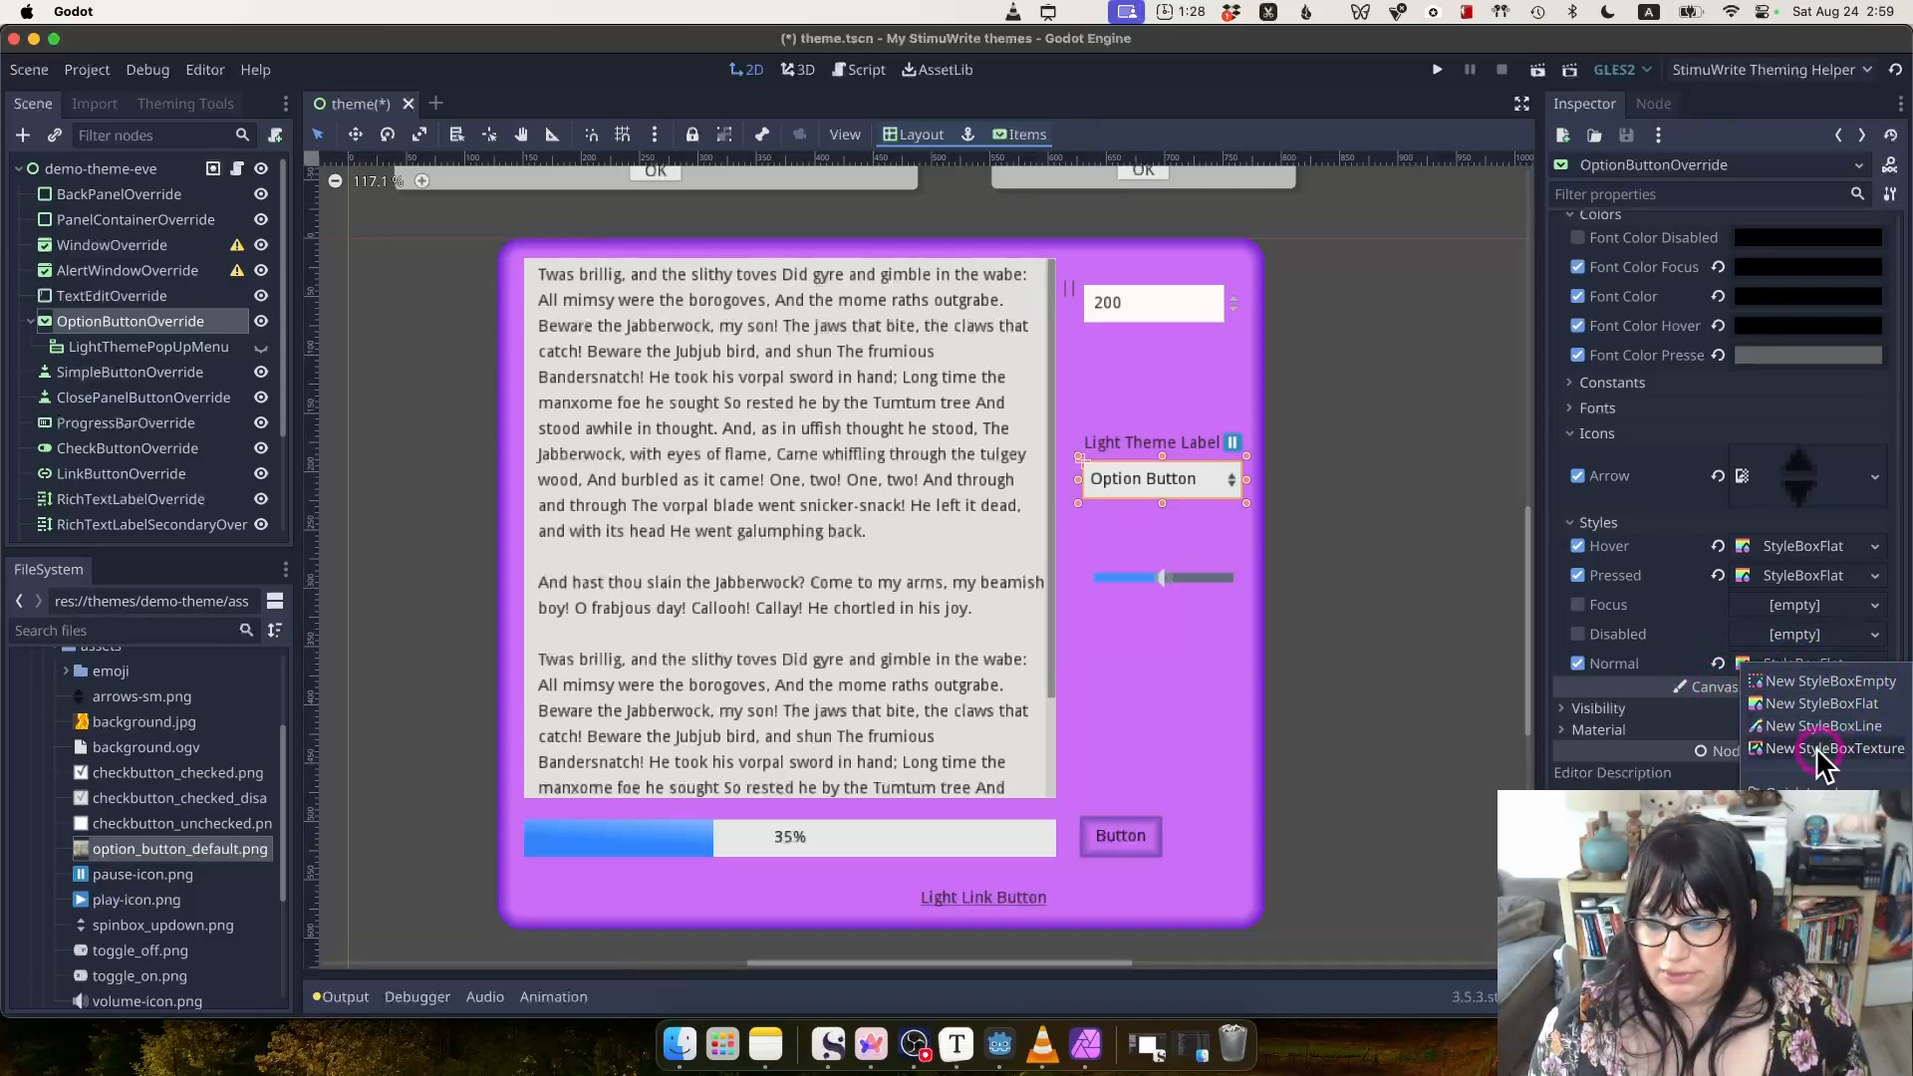
pyautogui.click(1849, 749)
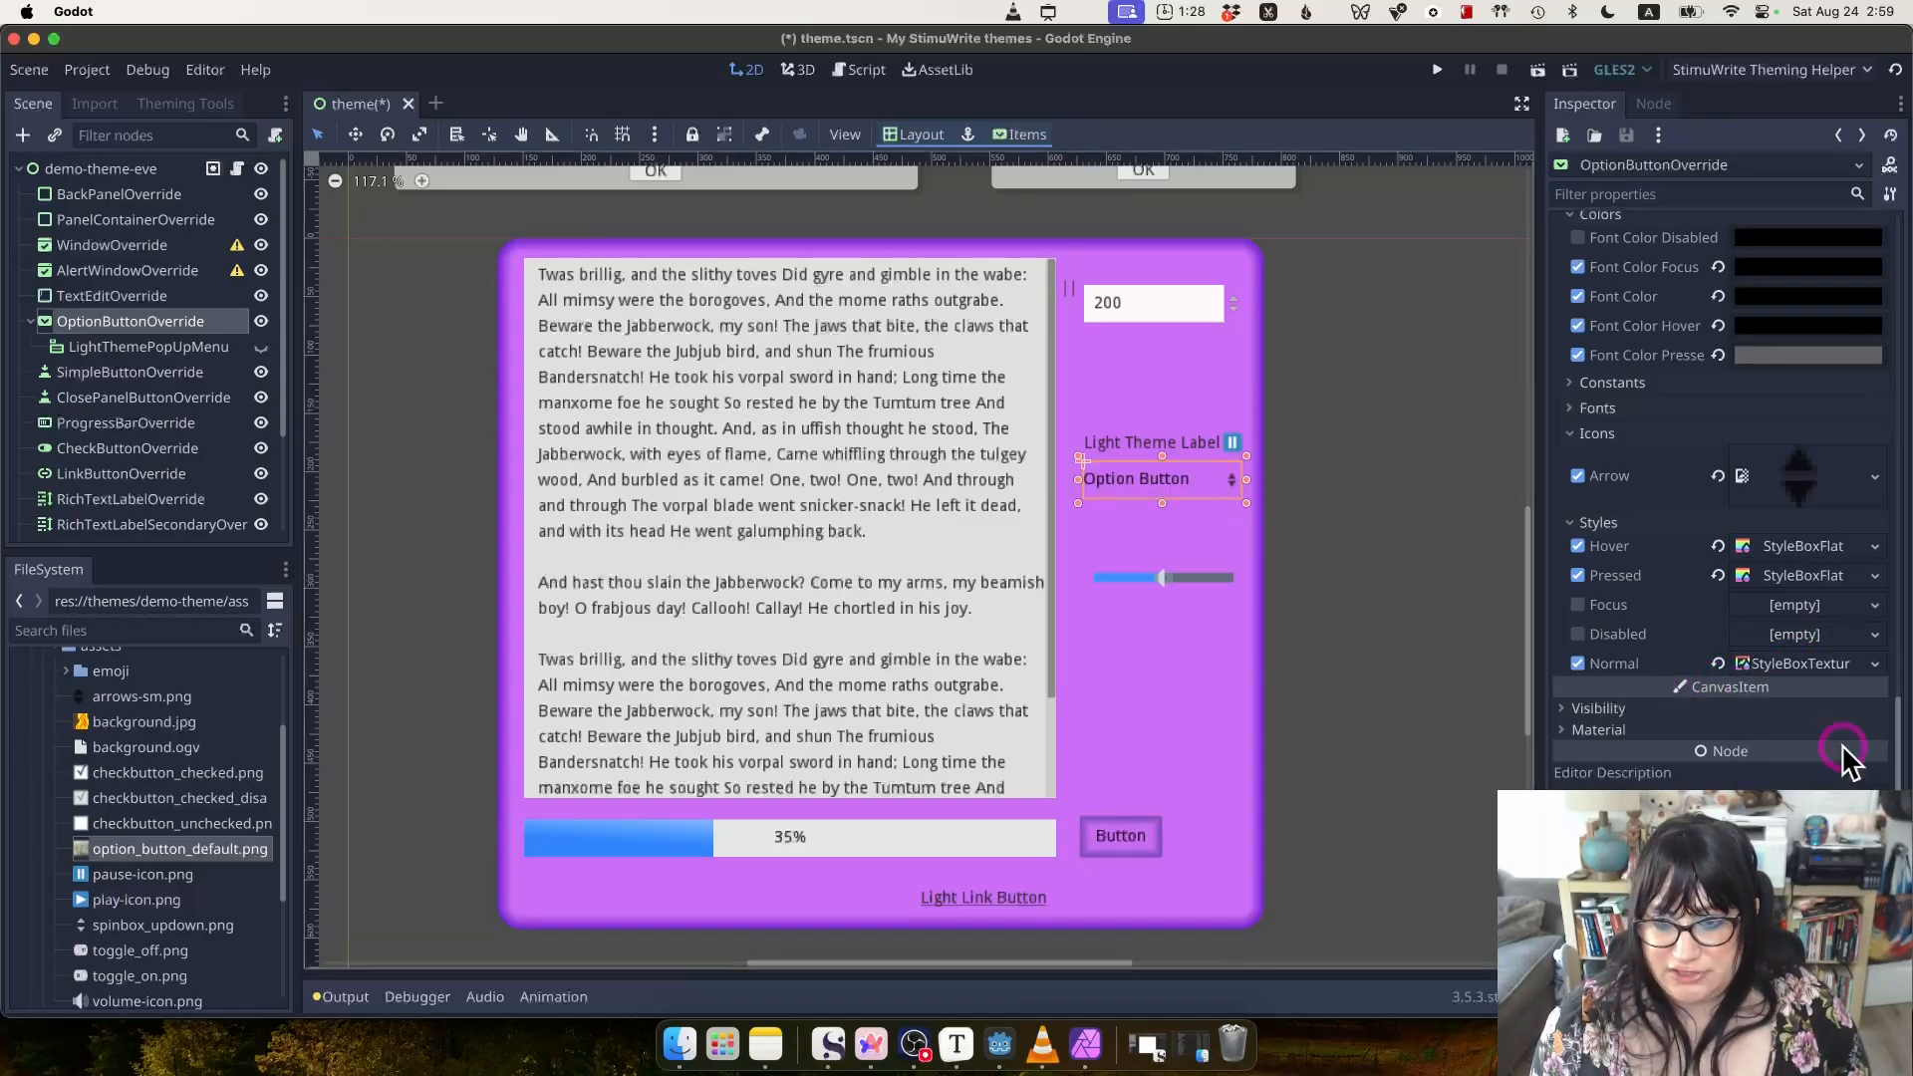
# Open the option button's Normal StyleBoxTexture and assign option_button_default.png as its texture.
pyautogui.click(1799, 665)
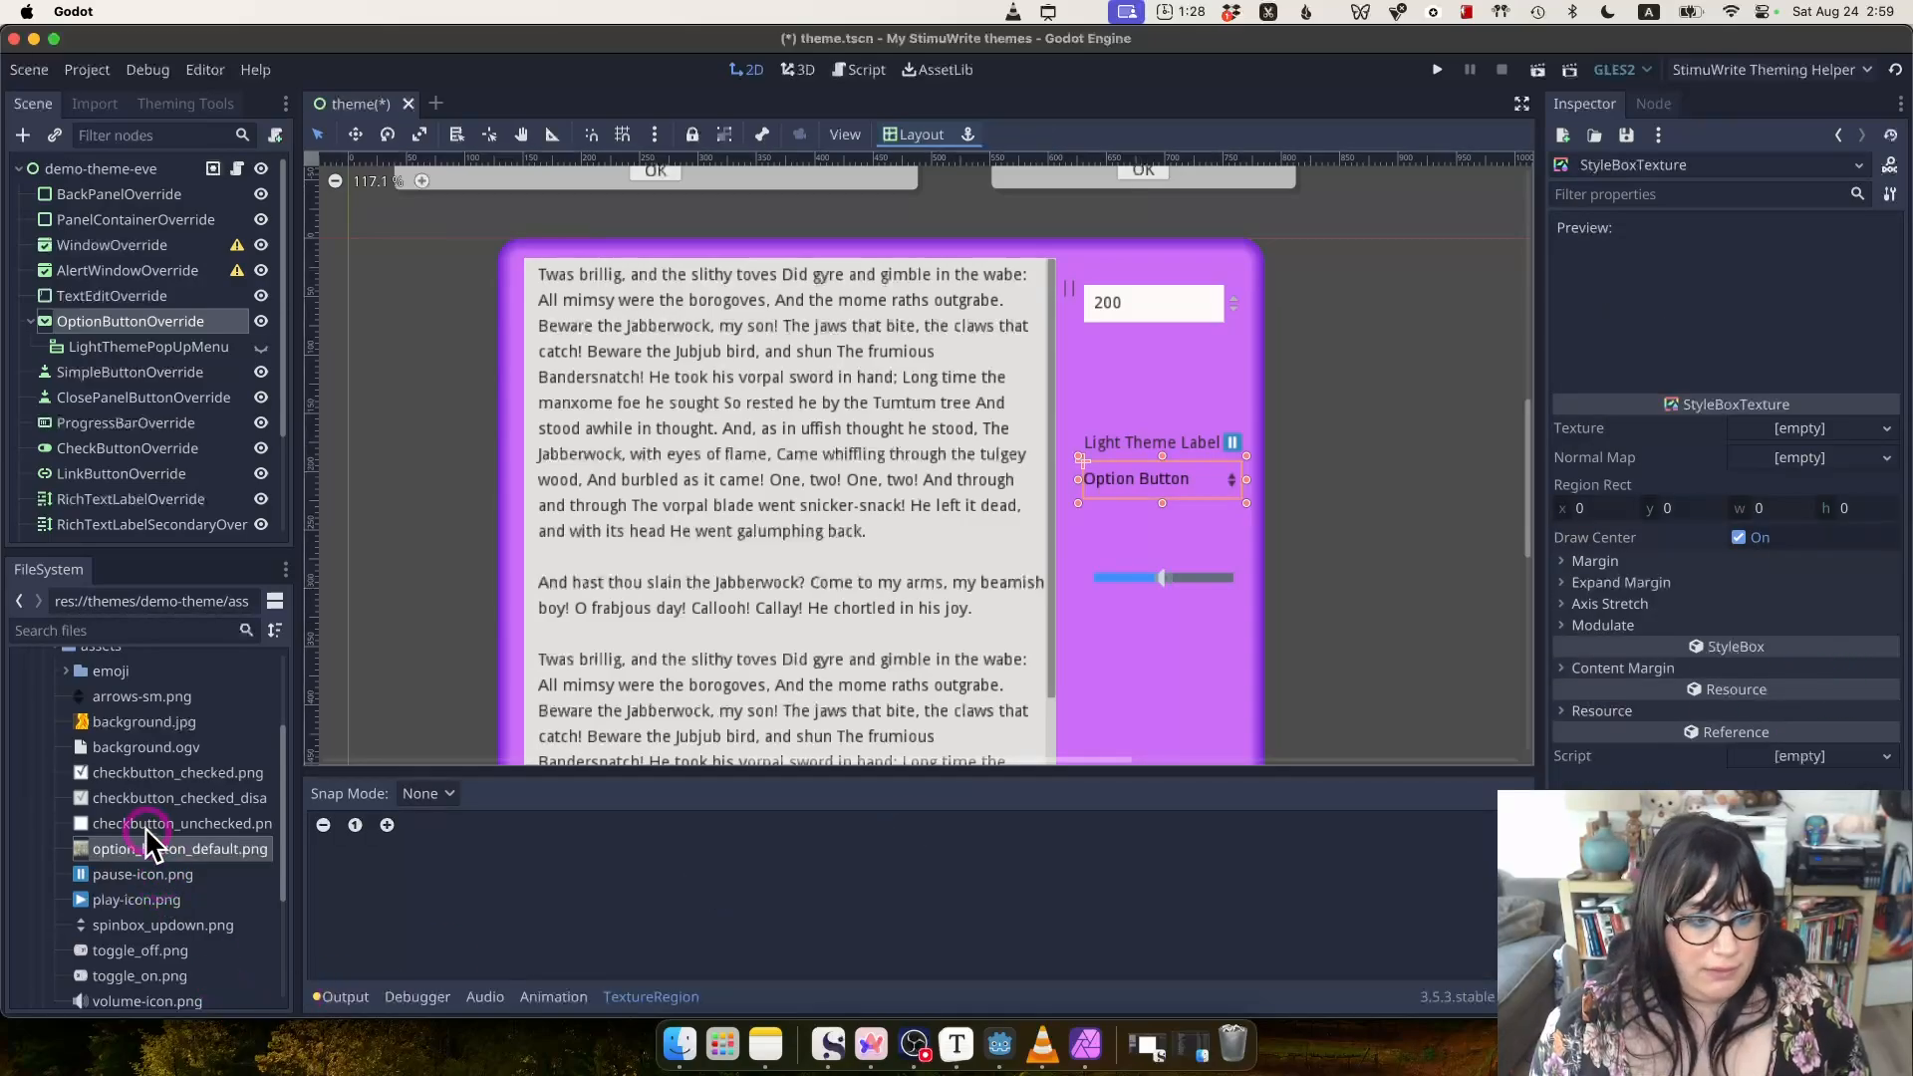
pyautogui.moveTo(138, 853); pyautogui.dragTo(1774, 431)
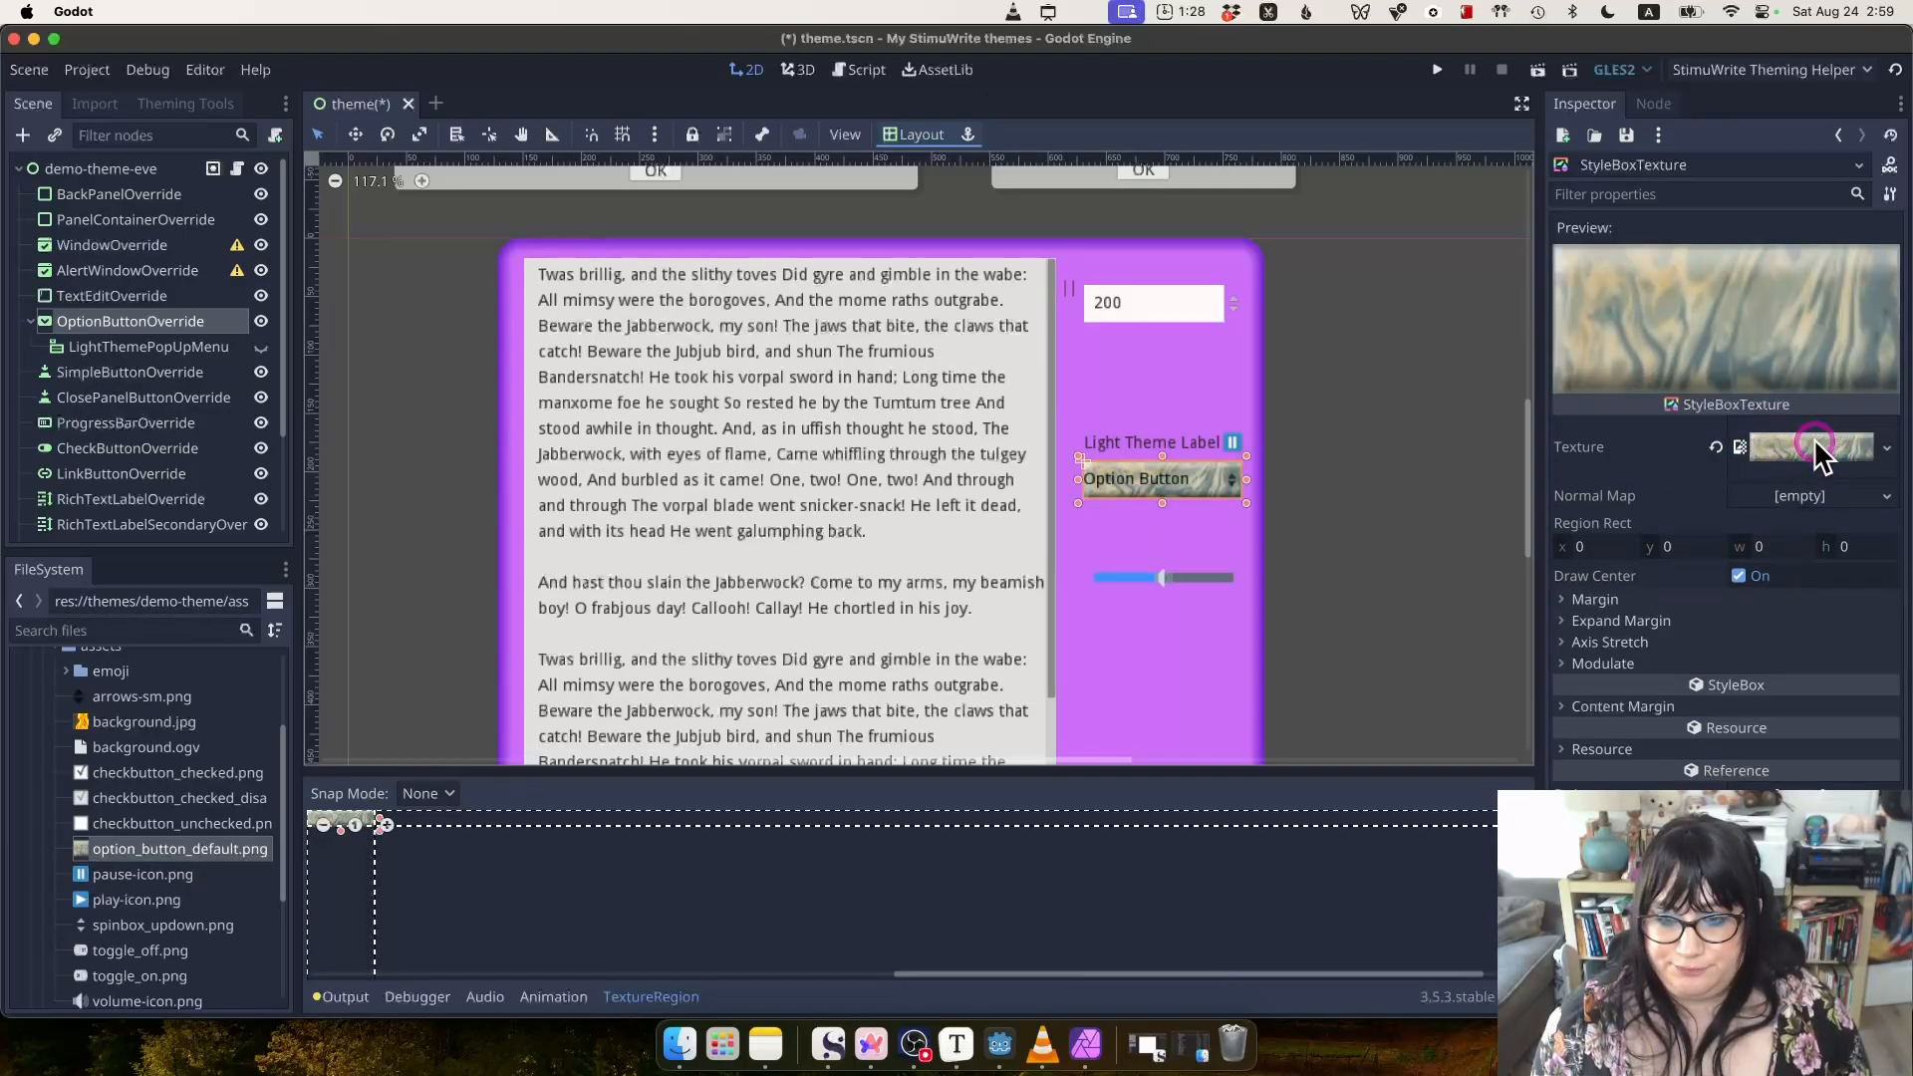
pyautogui.click(1815, 450)
pyautogui.click(1816, 450)
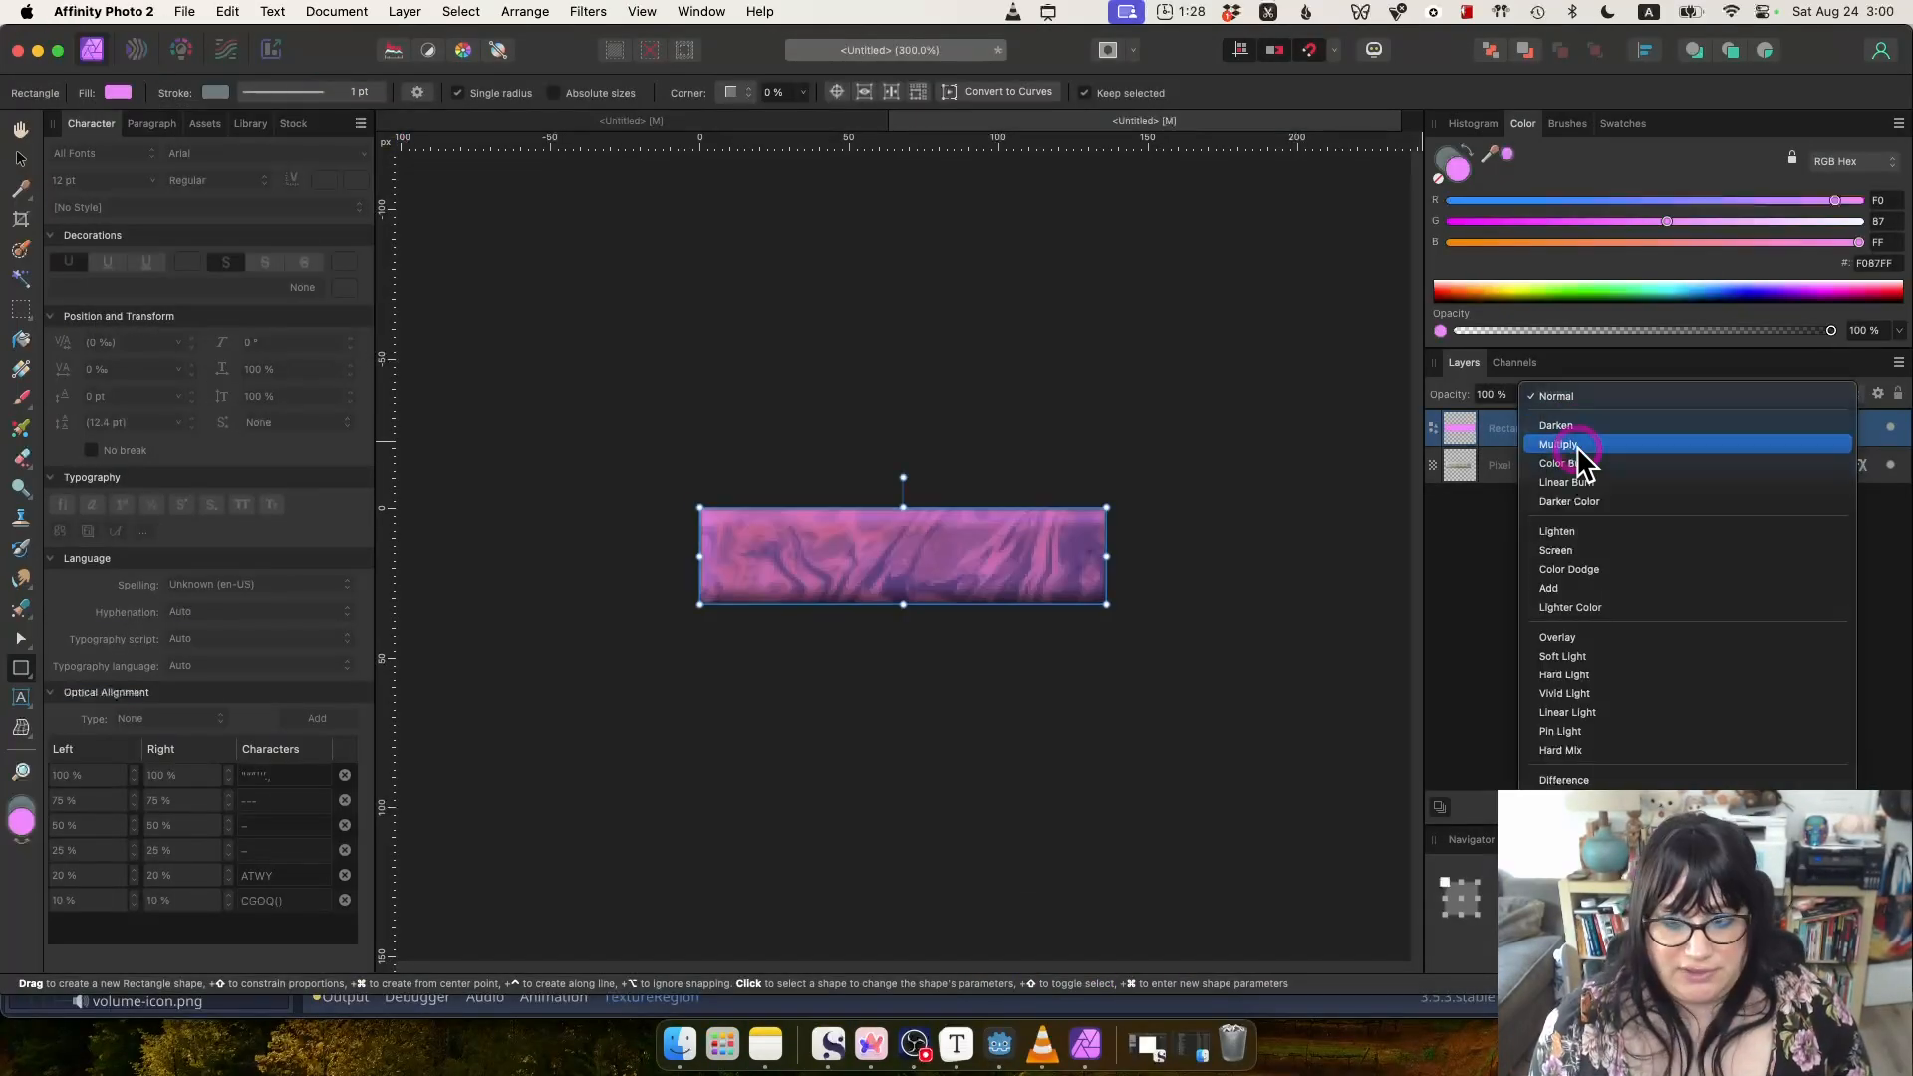
# In Affinity Photo, blend the pink rectangle with Multiply, and in Finder replace the assets folder's option_button_default.png with the new export.
pyautogui.click(1581, 458)
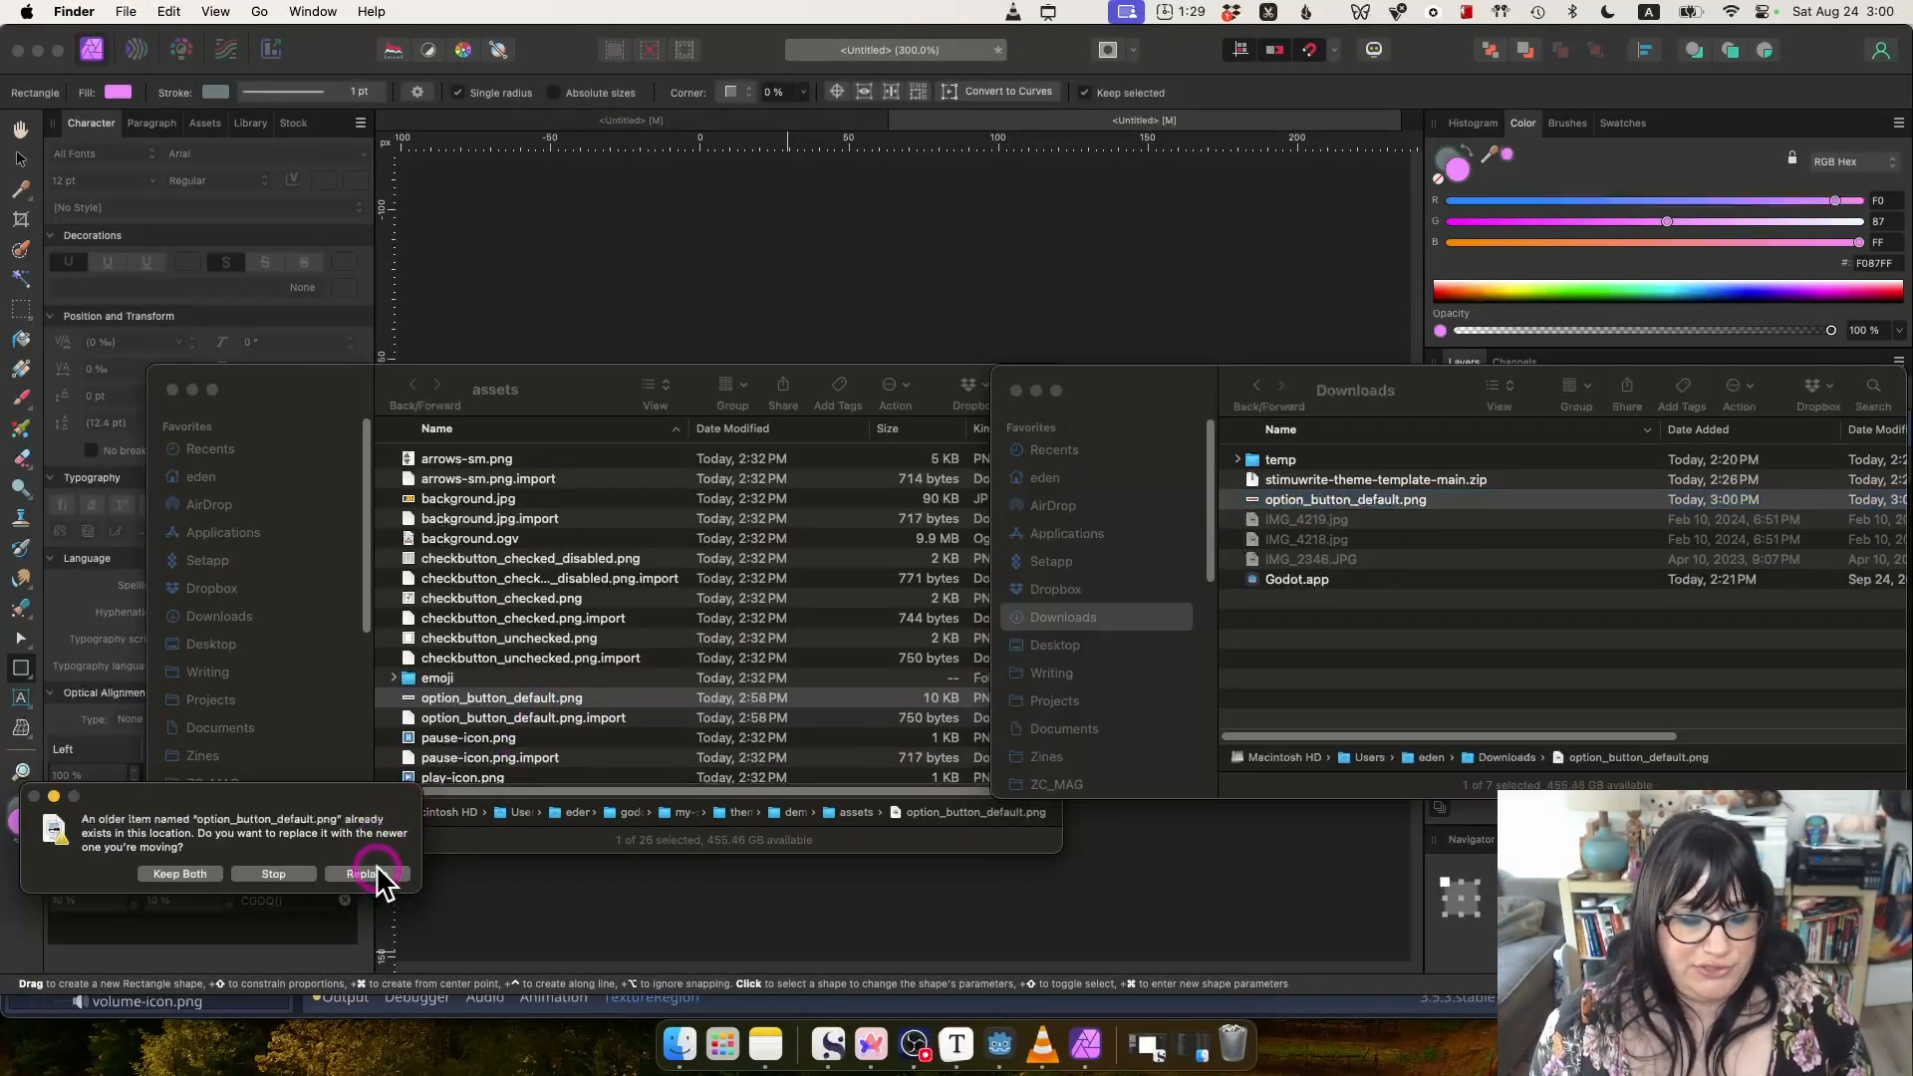
pyautogui.click(373, 874)
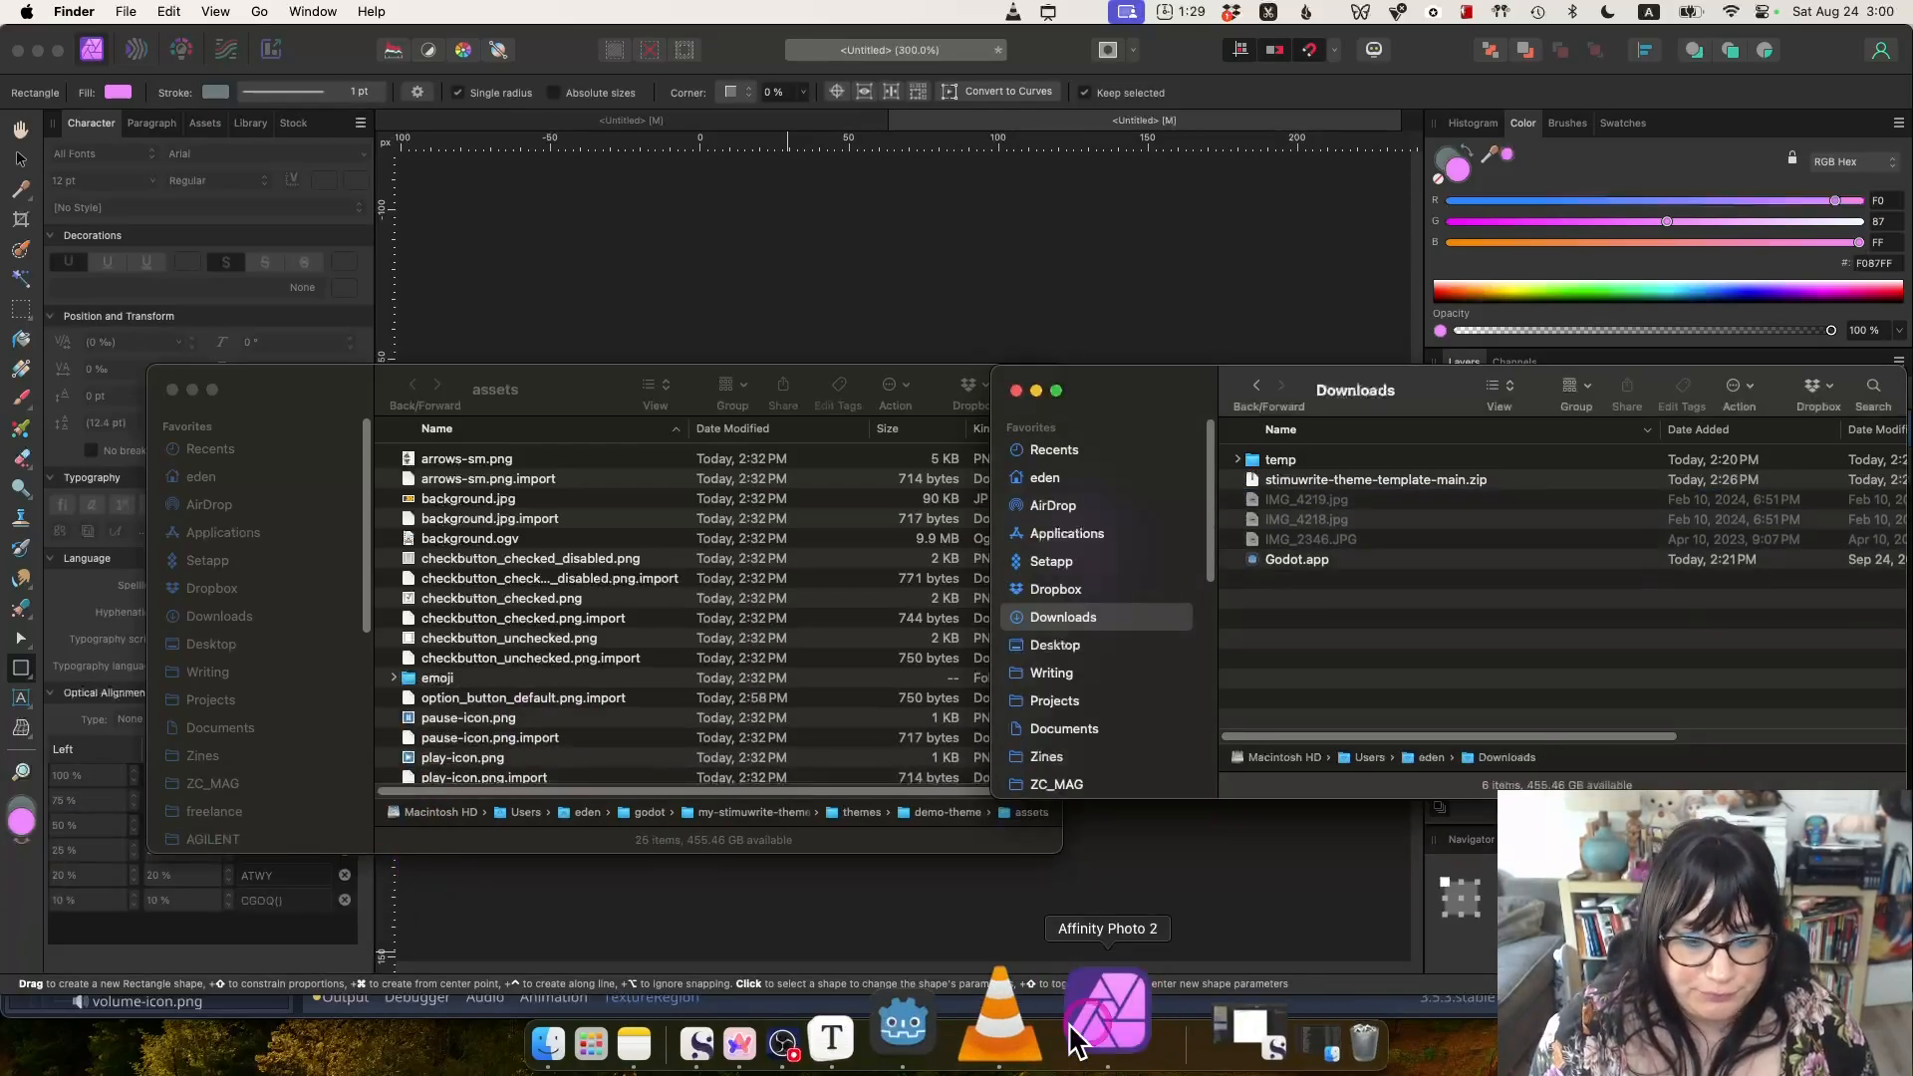
# Switch to Godot, reopen the option button's Normal texture style and expand its Margin settings.
pyautogui.click(993, 1017)
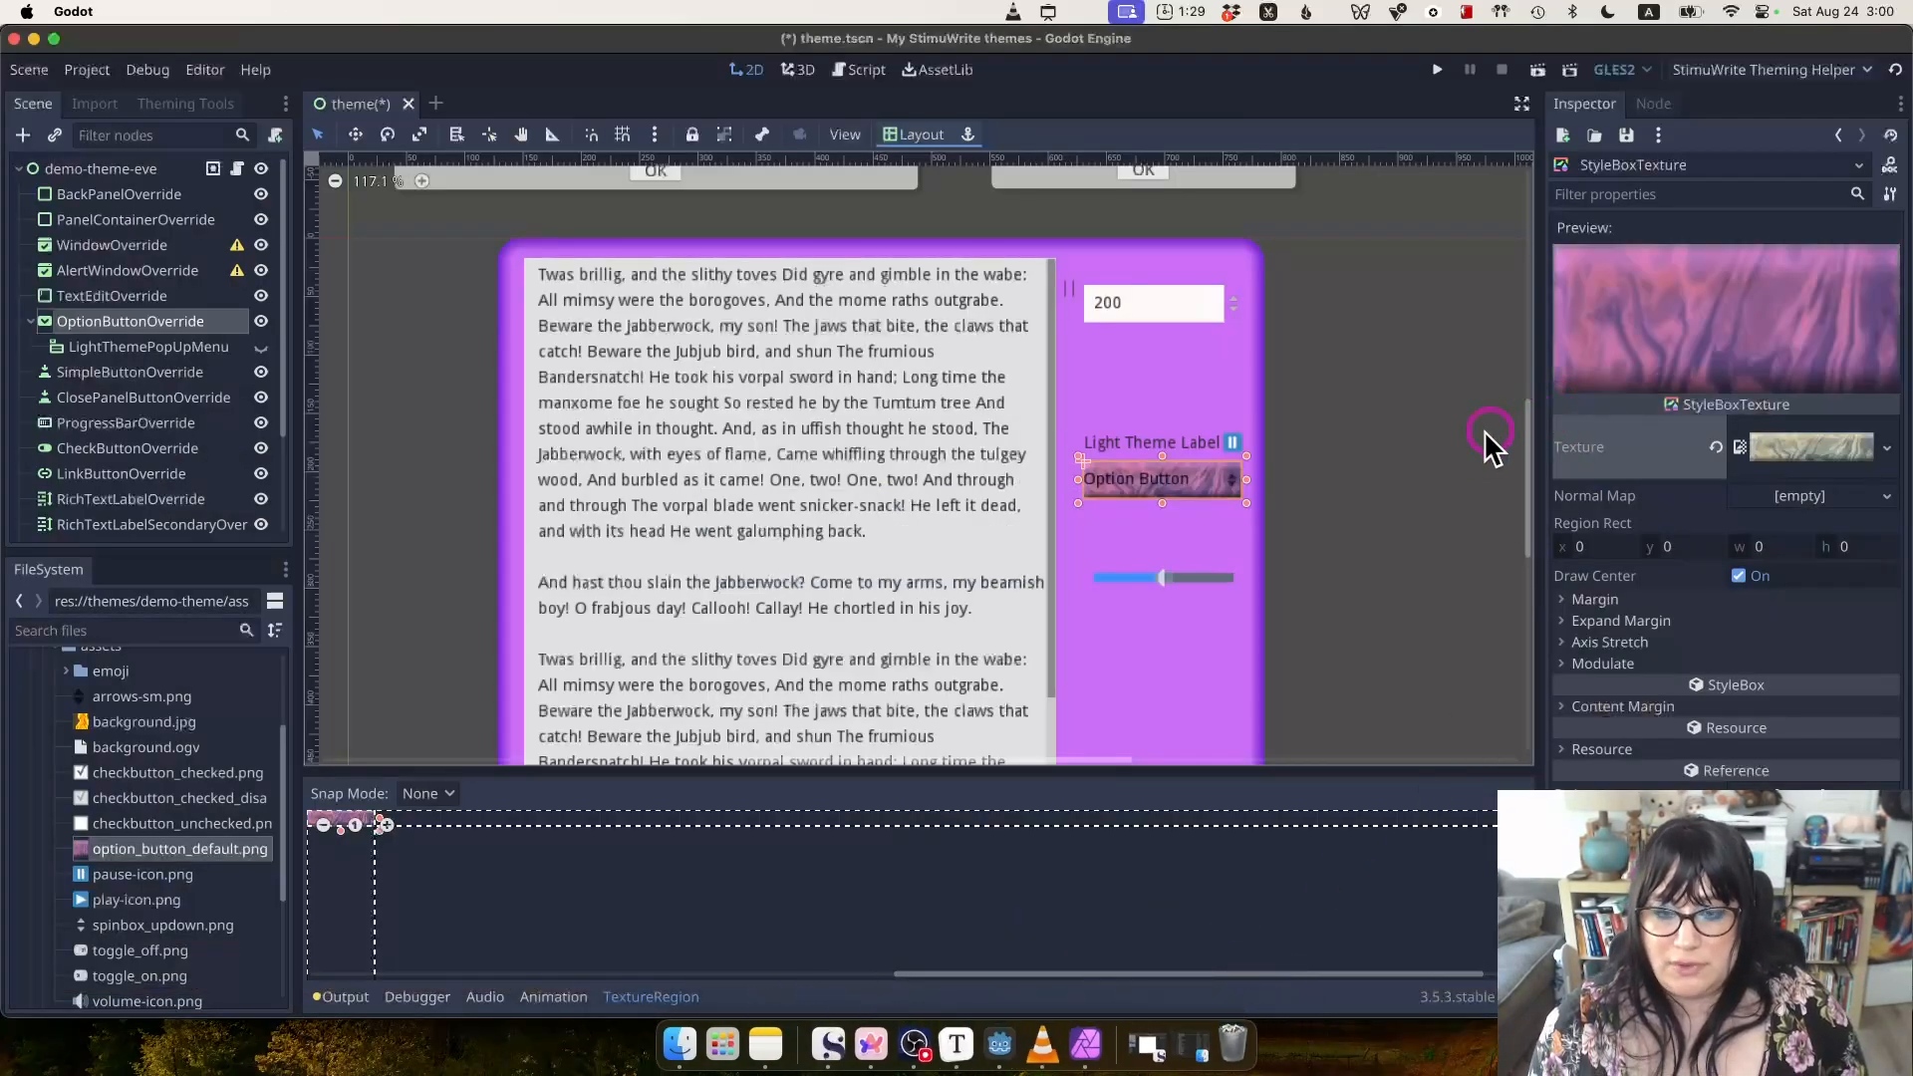
pyautogui.click(1433, 483)
pyautogui.click(1182, 471)
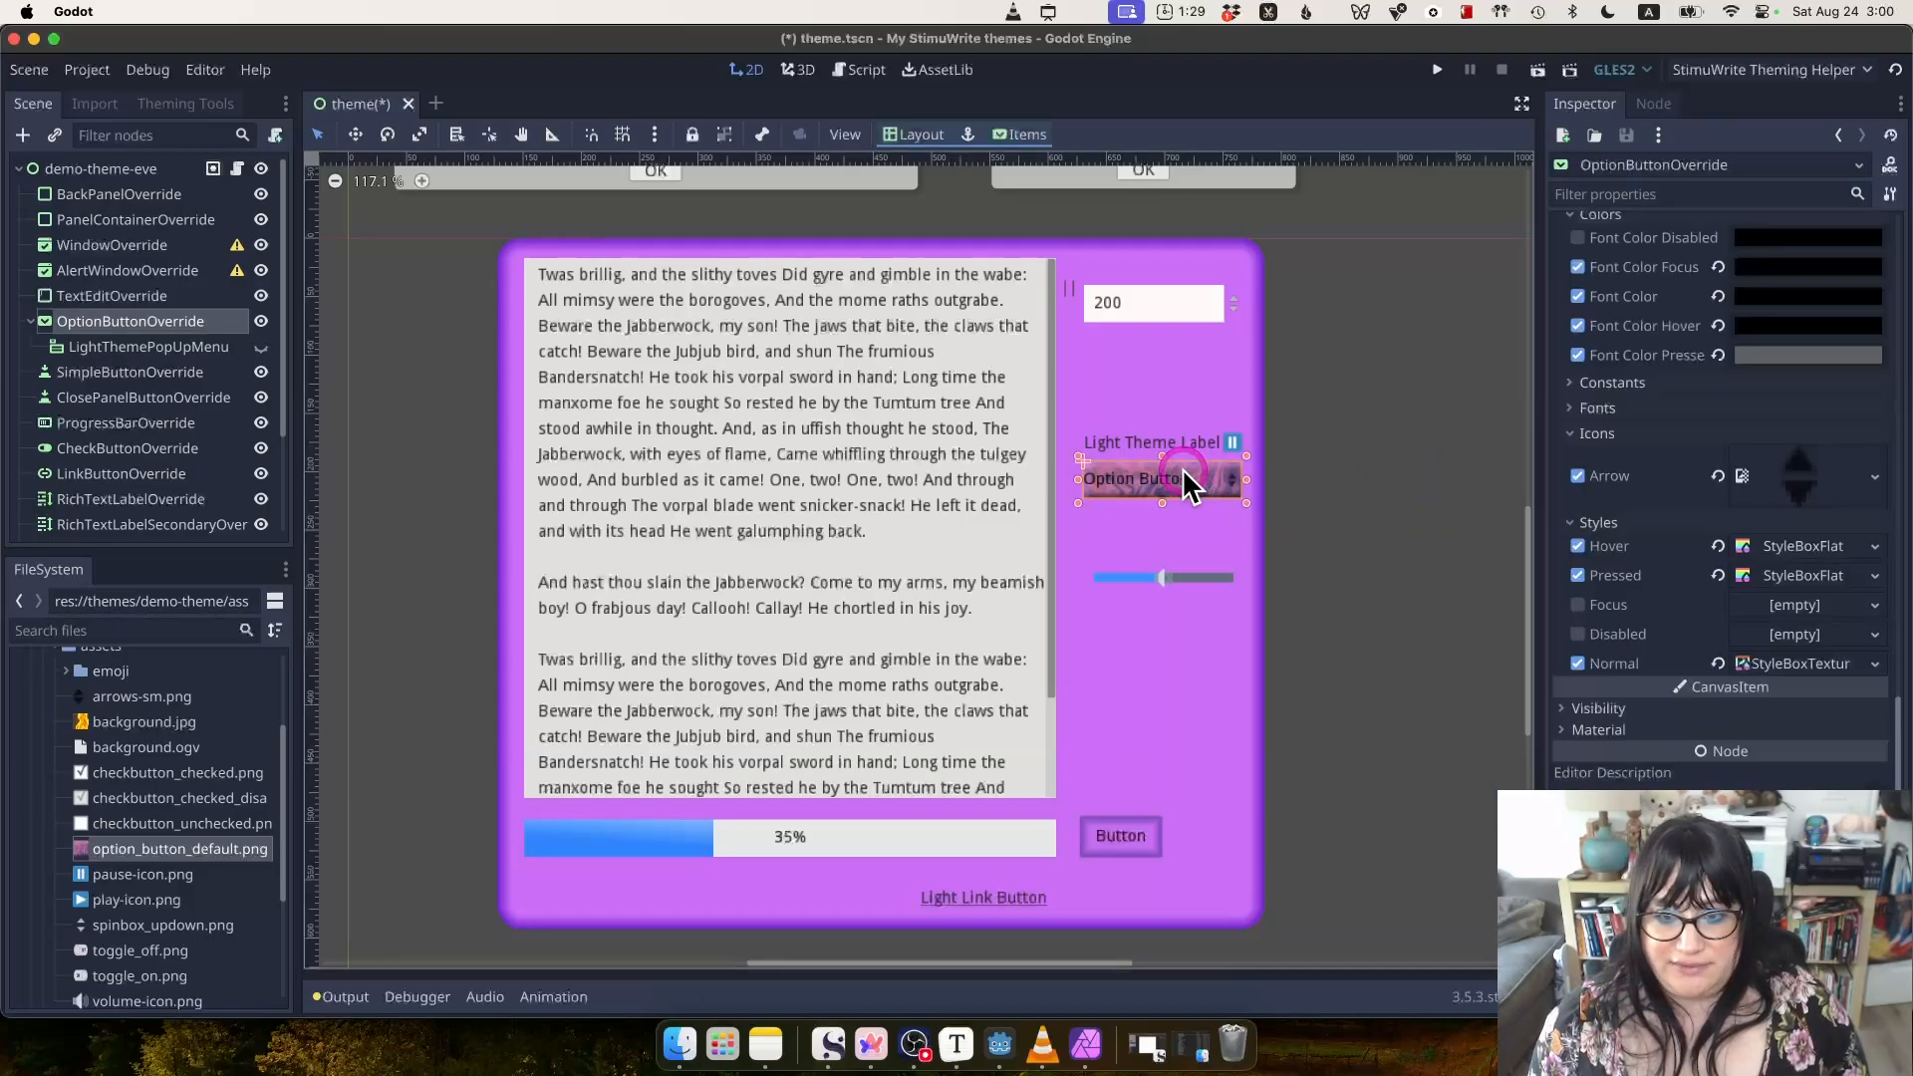
pyautogui.click(1836, 665)
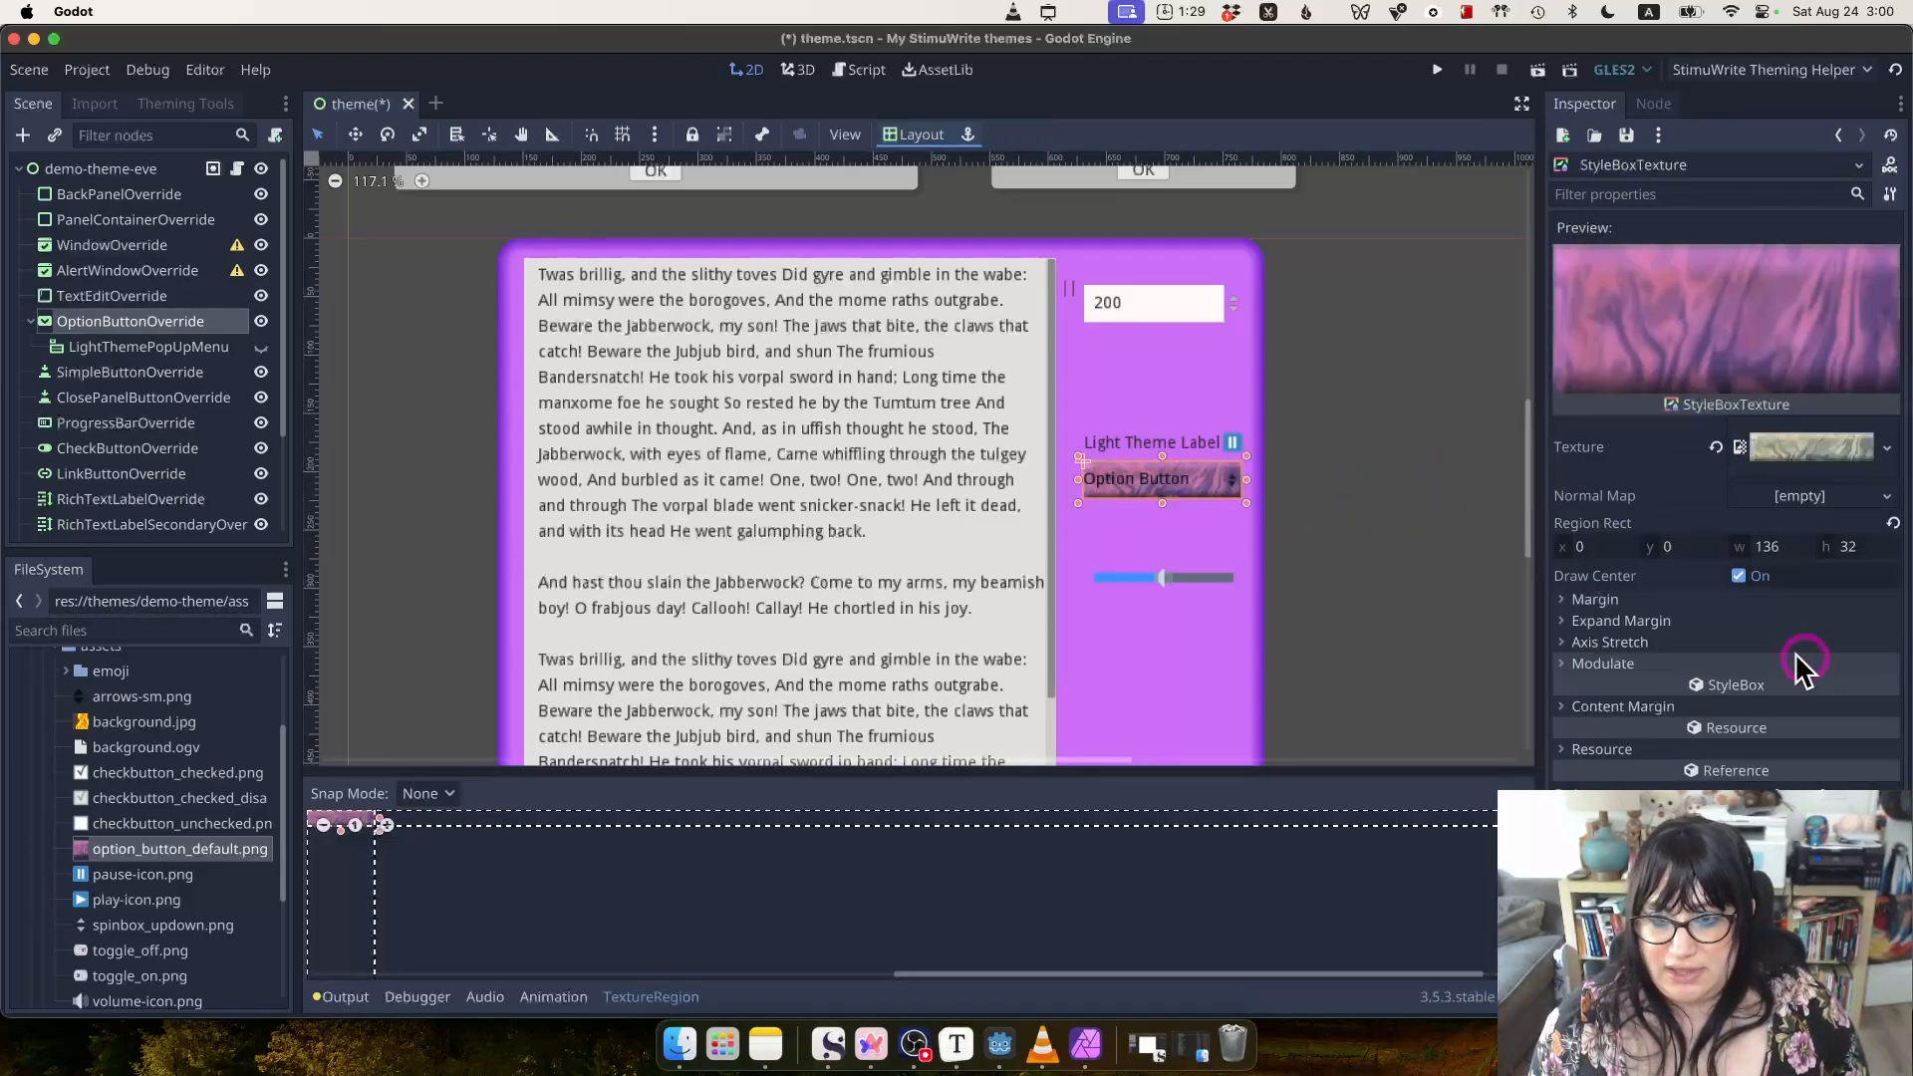
pyautogui.click(1679, 601)
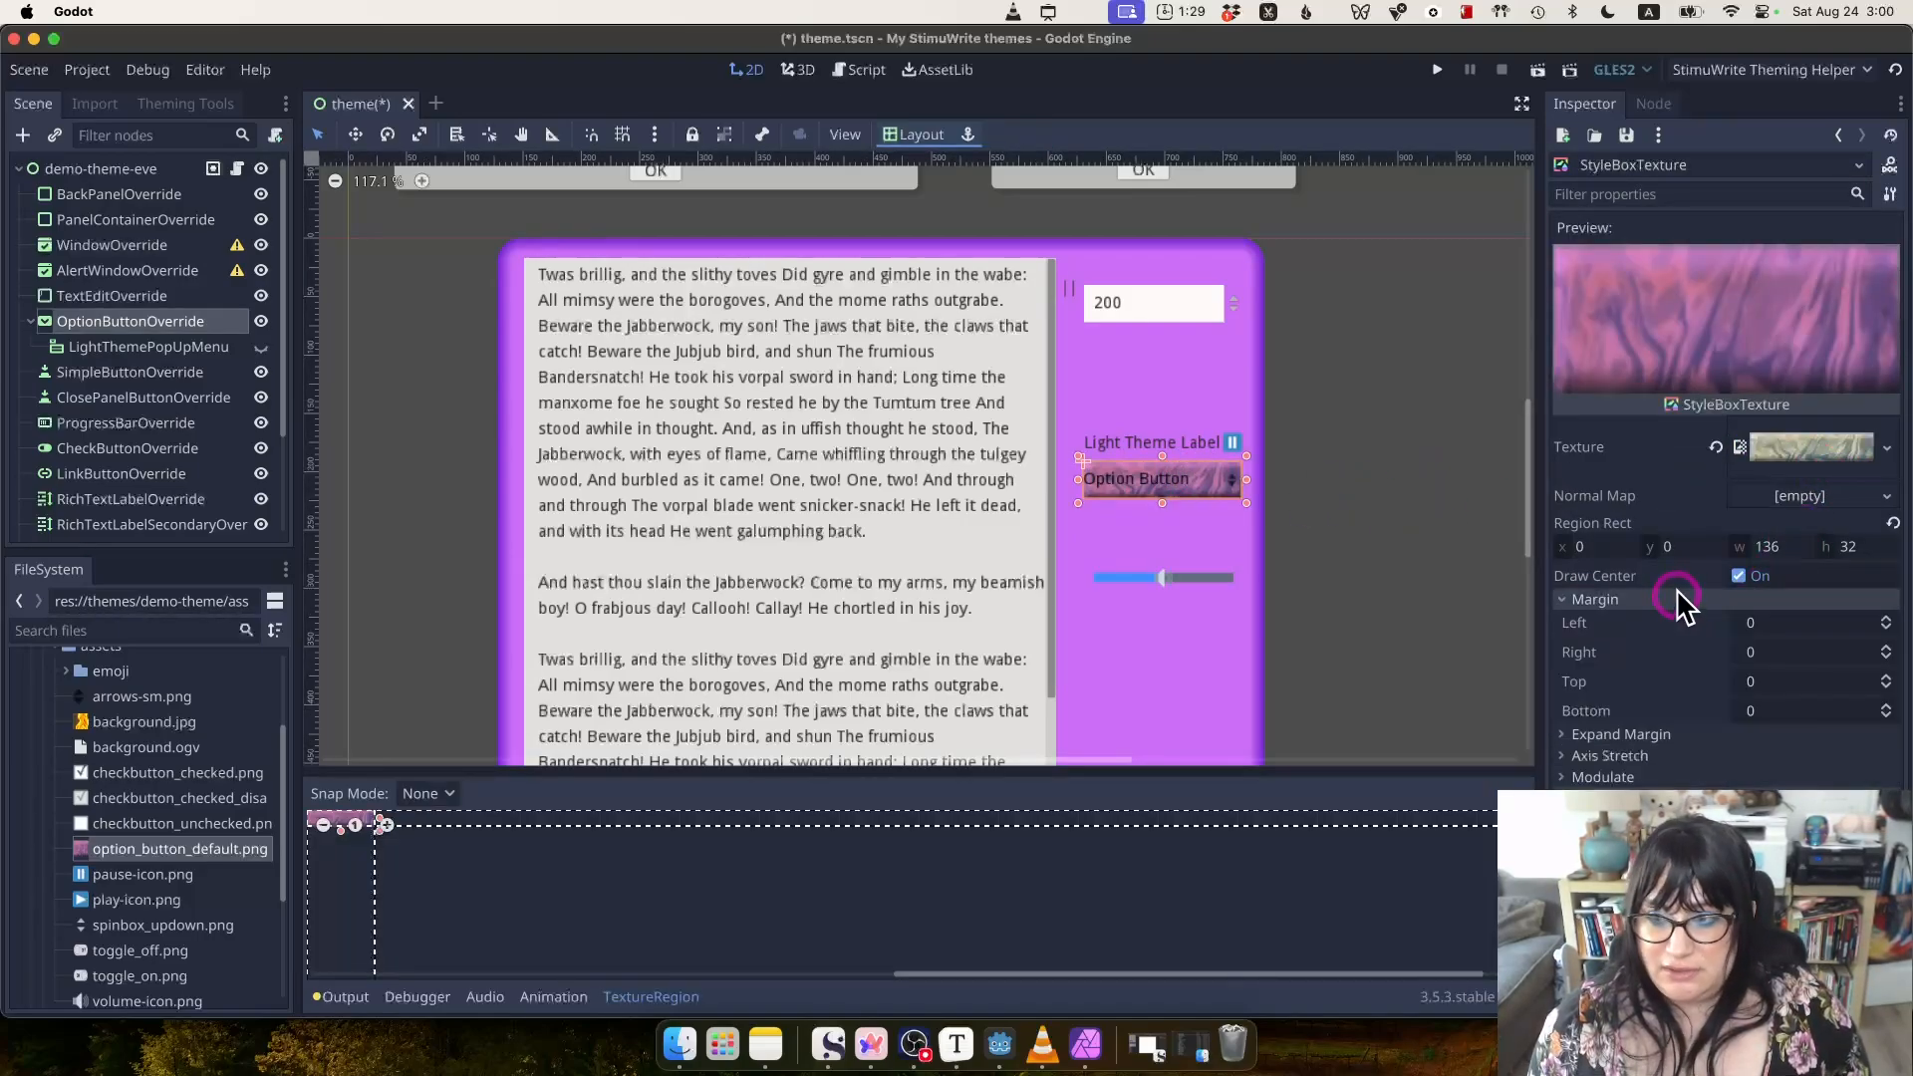
pyautogui.click(1700, 469)
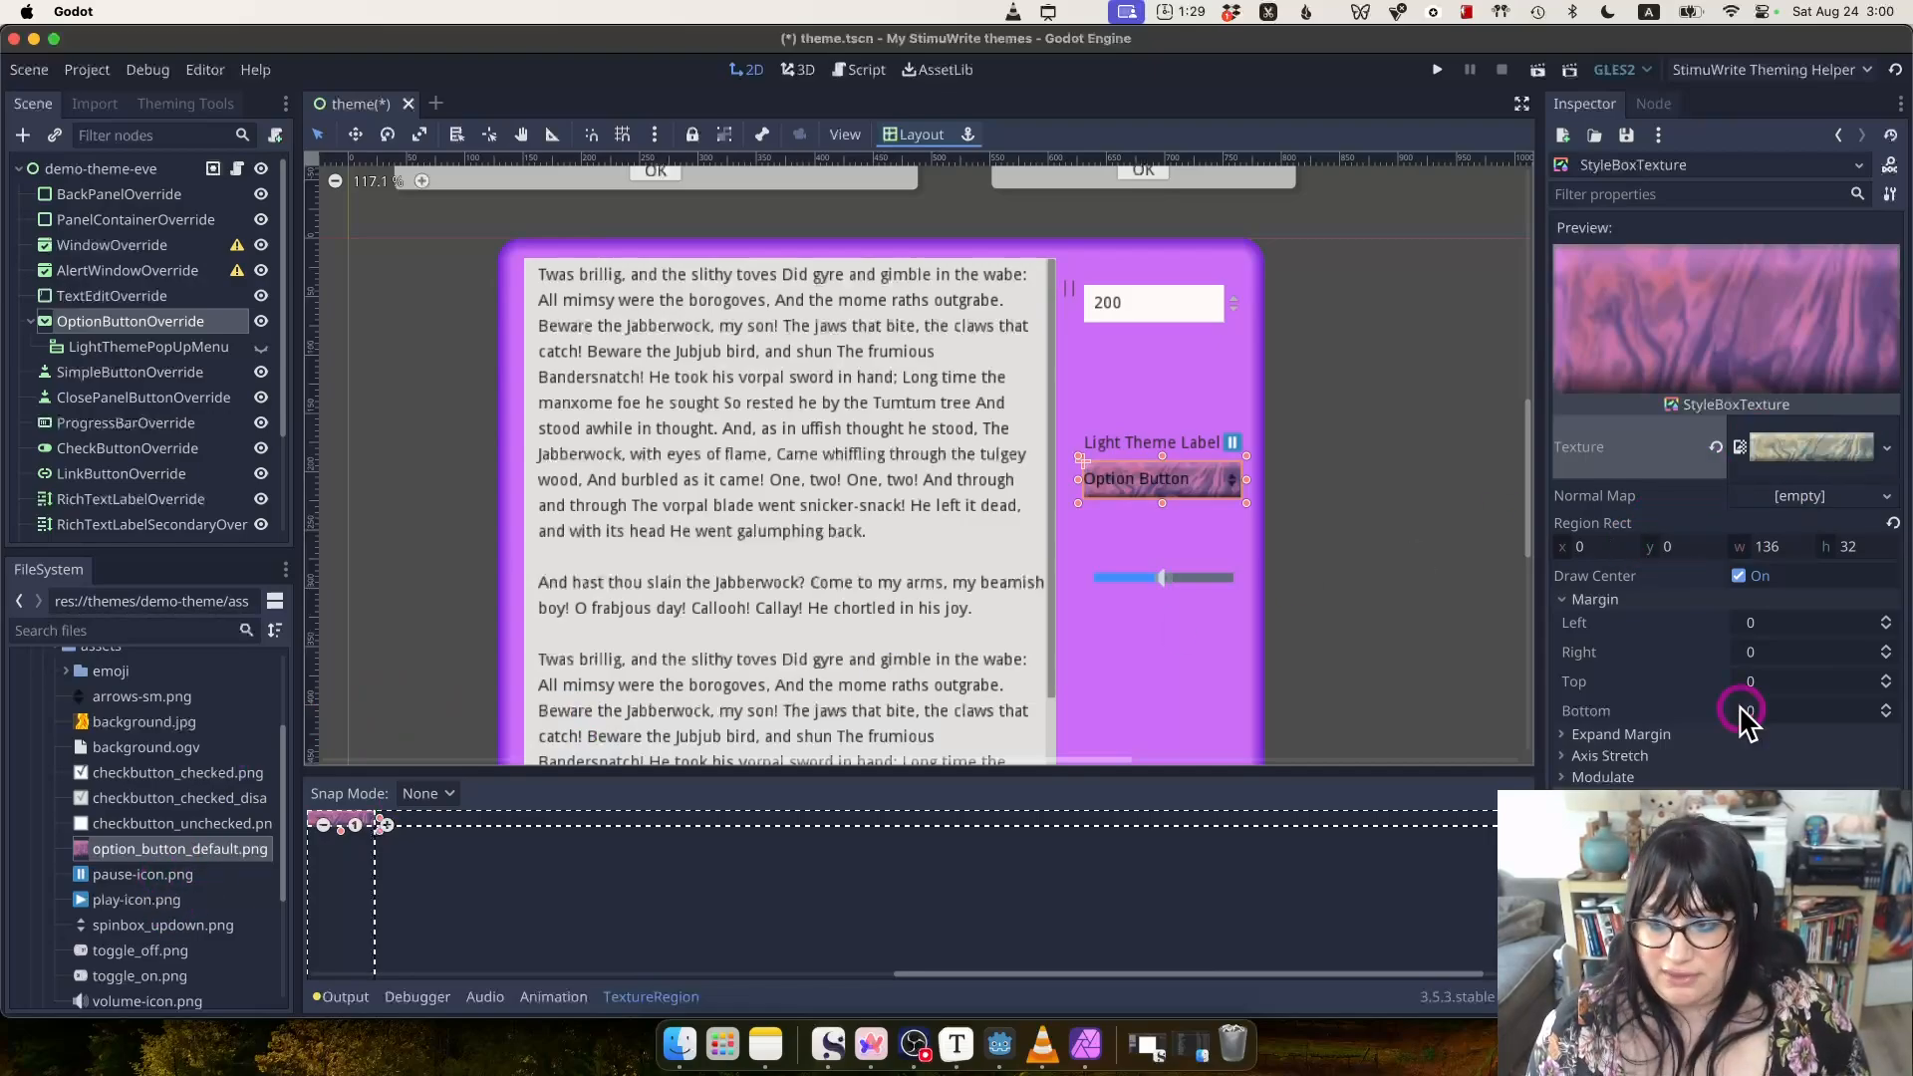
# Experiment with the texture style's modulate color, ending with white (ffffff), and lower its alpha slightly.
pyautogui.click(1637, 776)
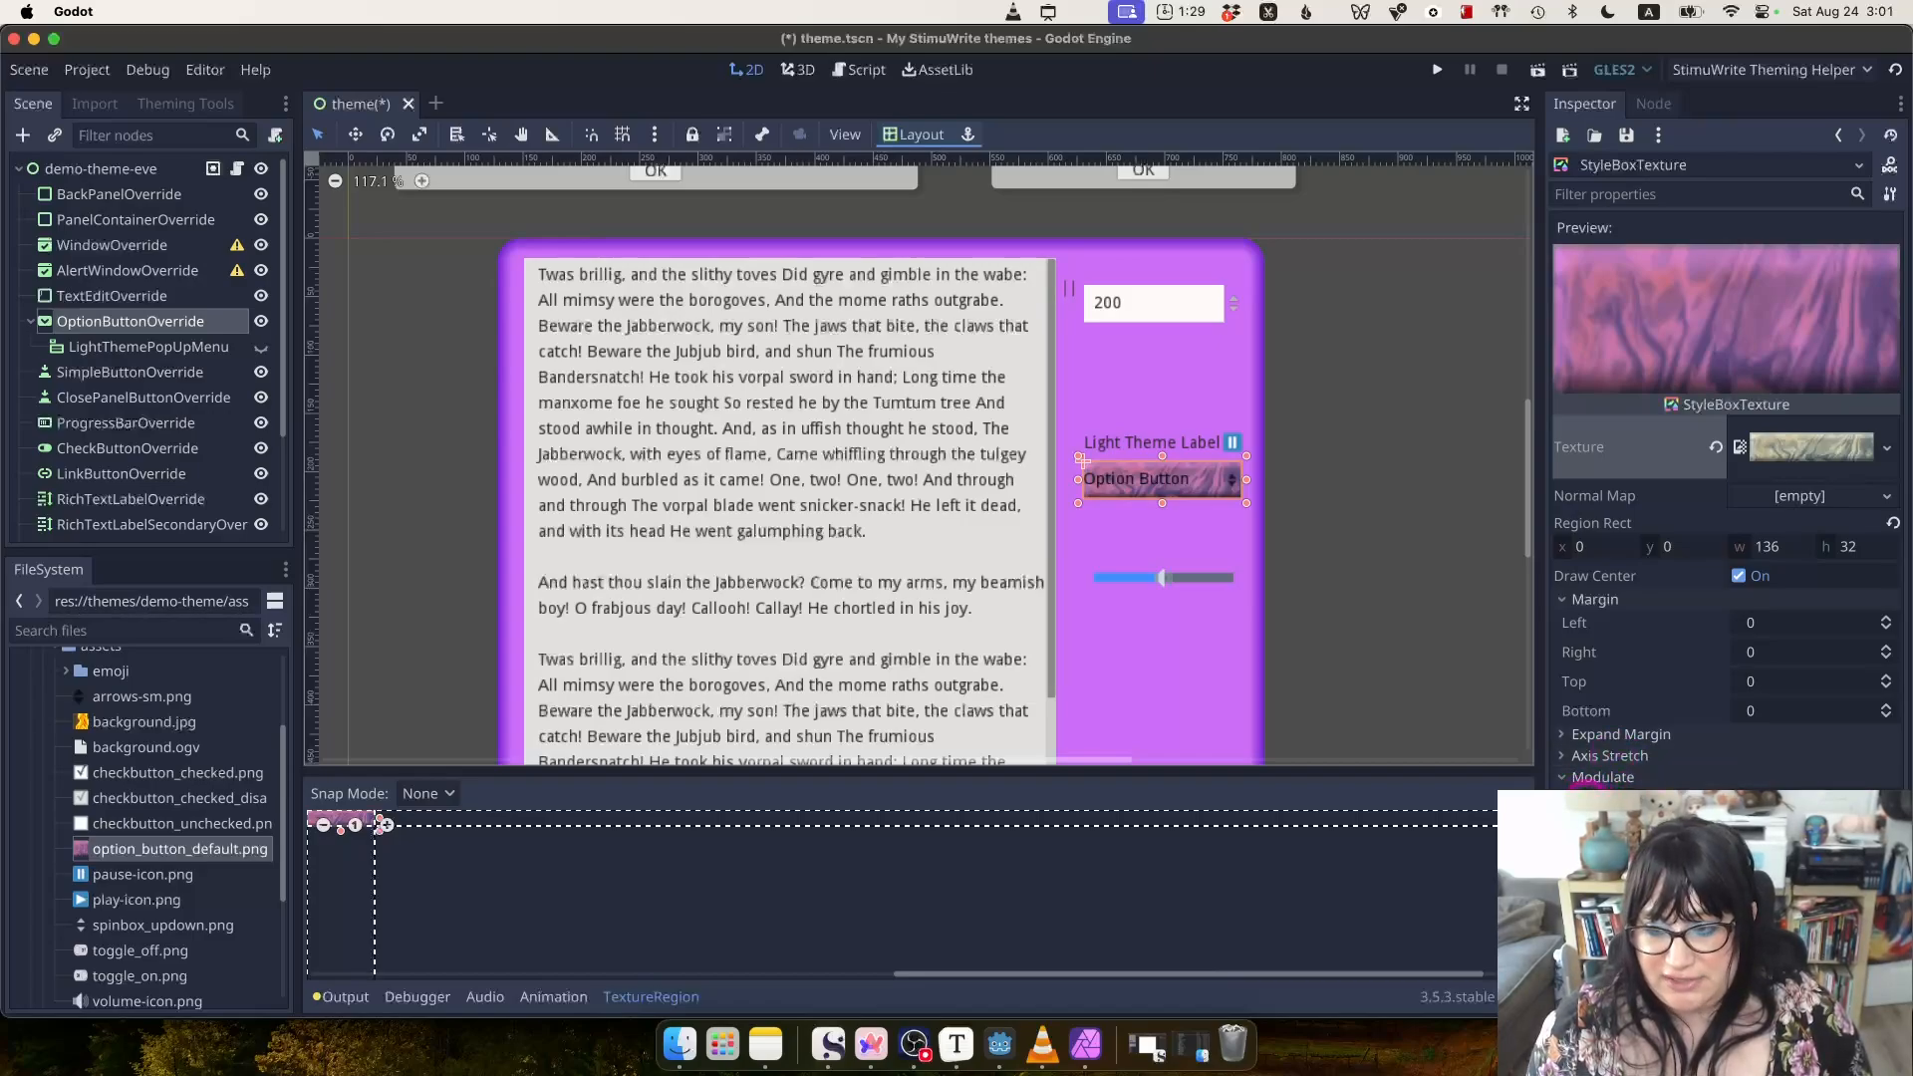
pyautogui.click(1785, 804)
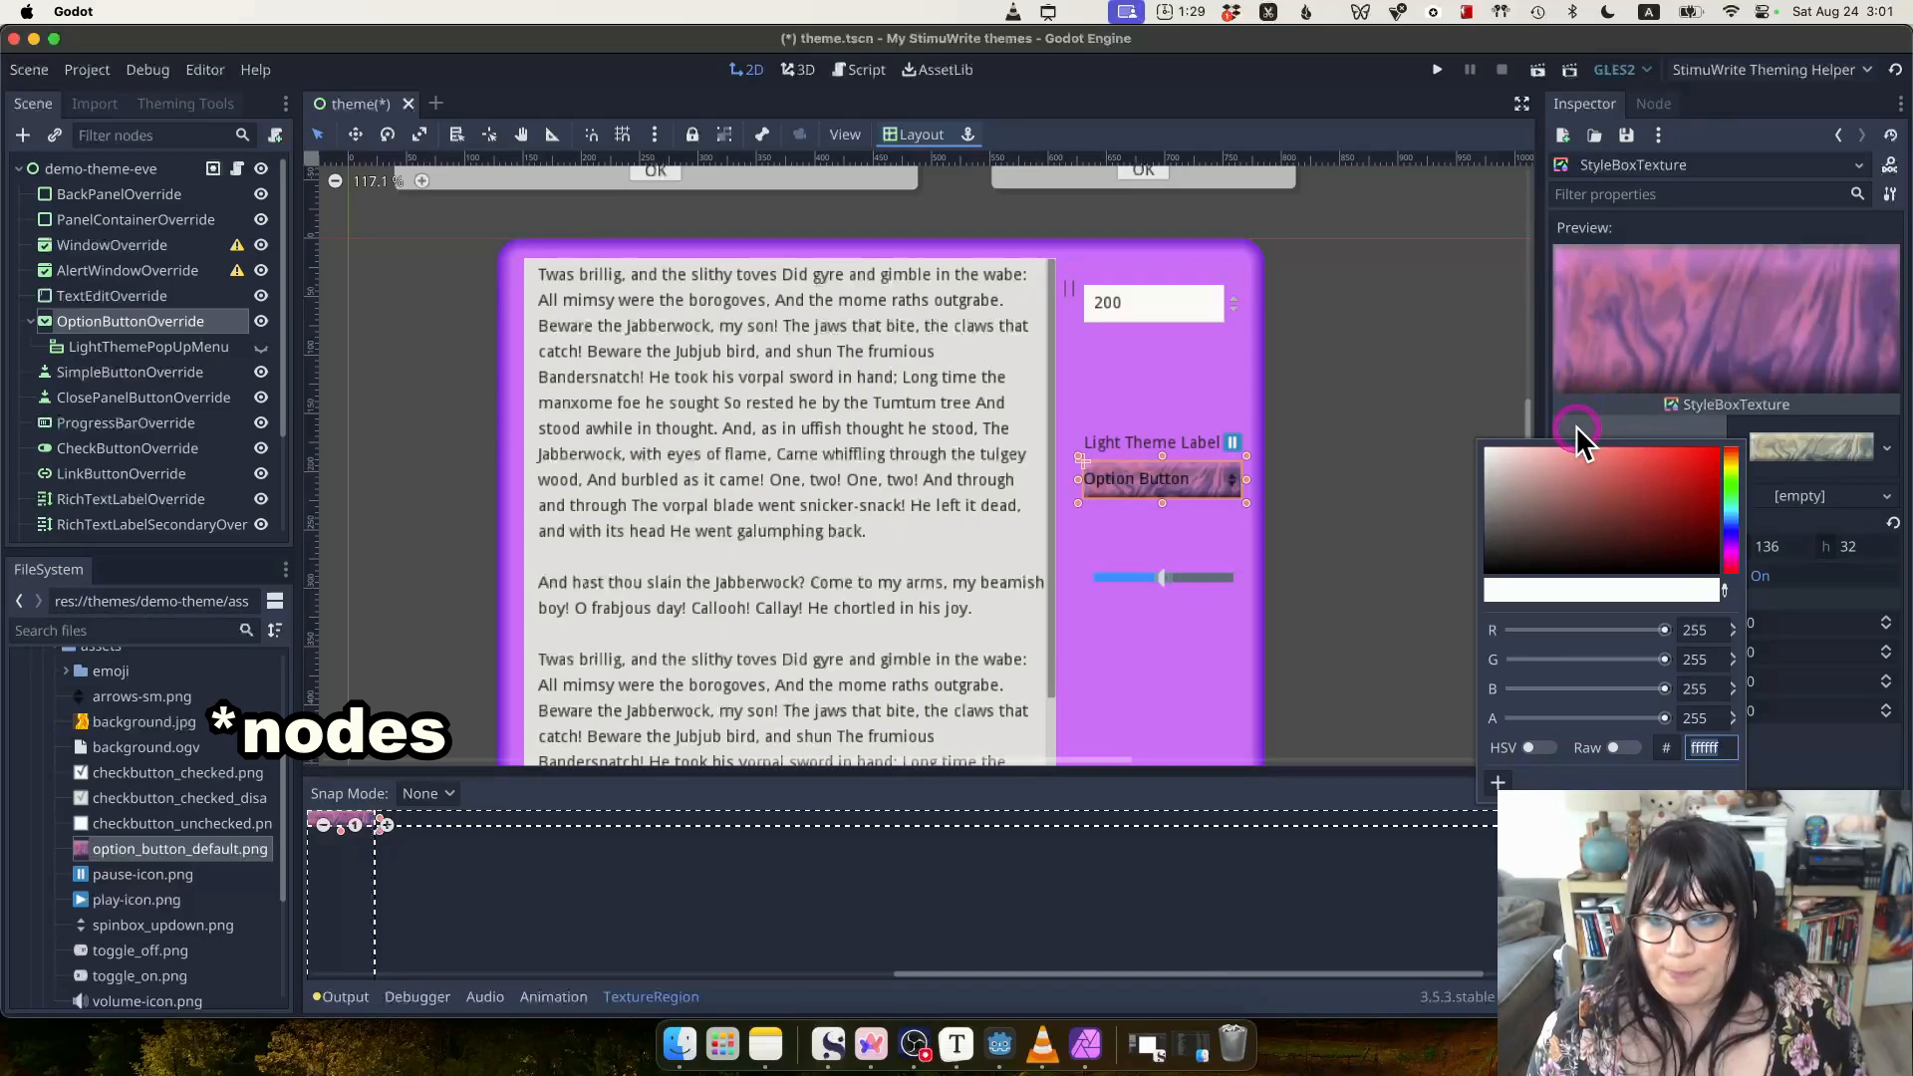
pyautogui.moveTo(1594, 468); pyautogui.dragTo(1438, 412)
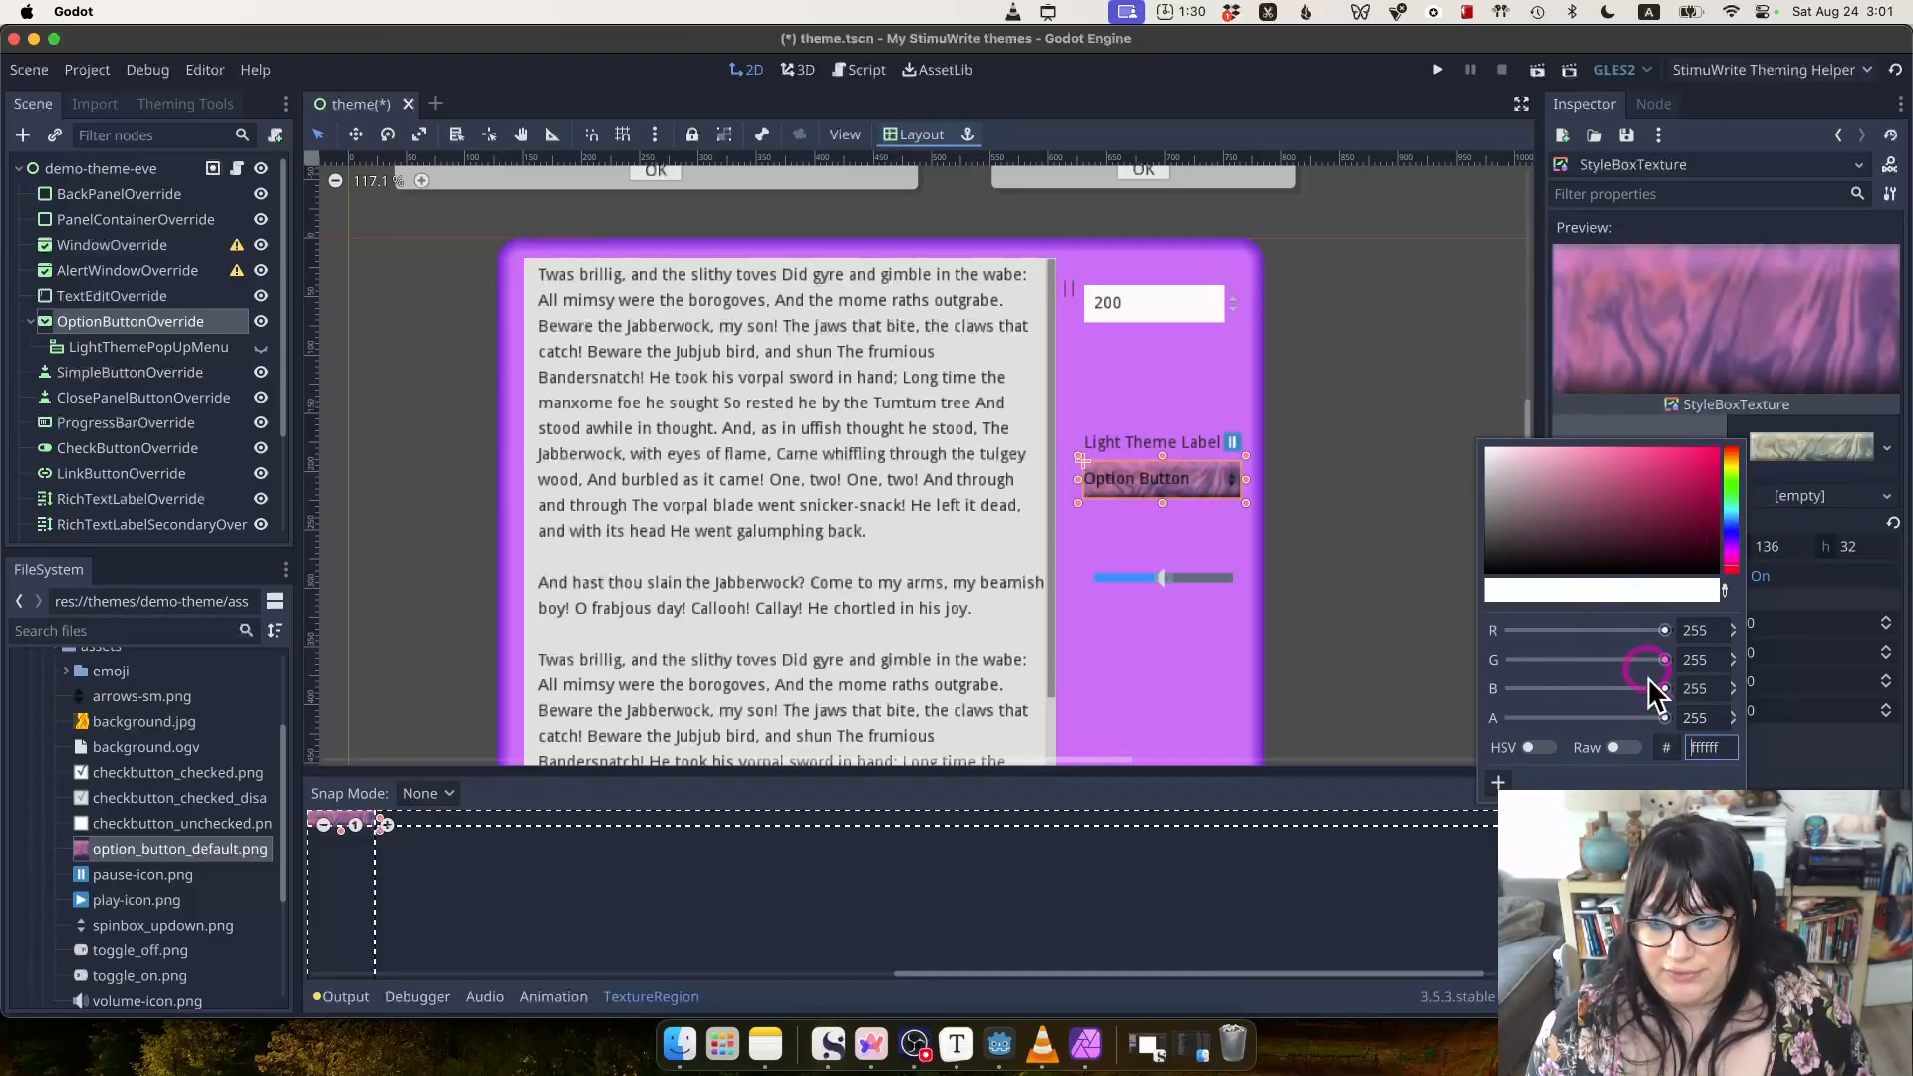
pyautogui.moveTo(1660, 719); pyautogui.dragTo(1593, 718)
pyautogui.moveTo(1593, 718); pyautogui.dragTo(1636, 719)
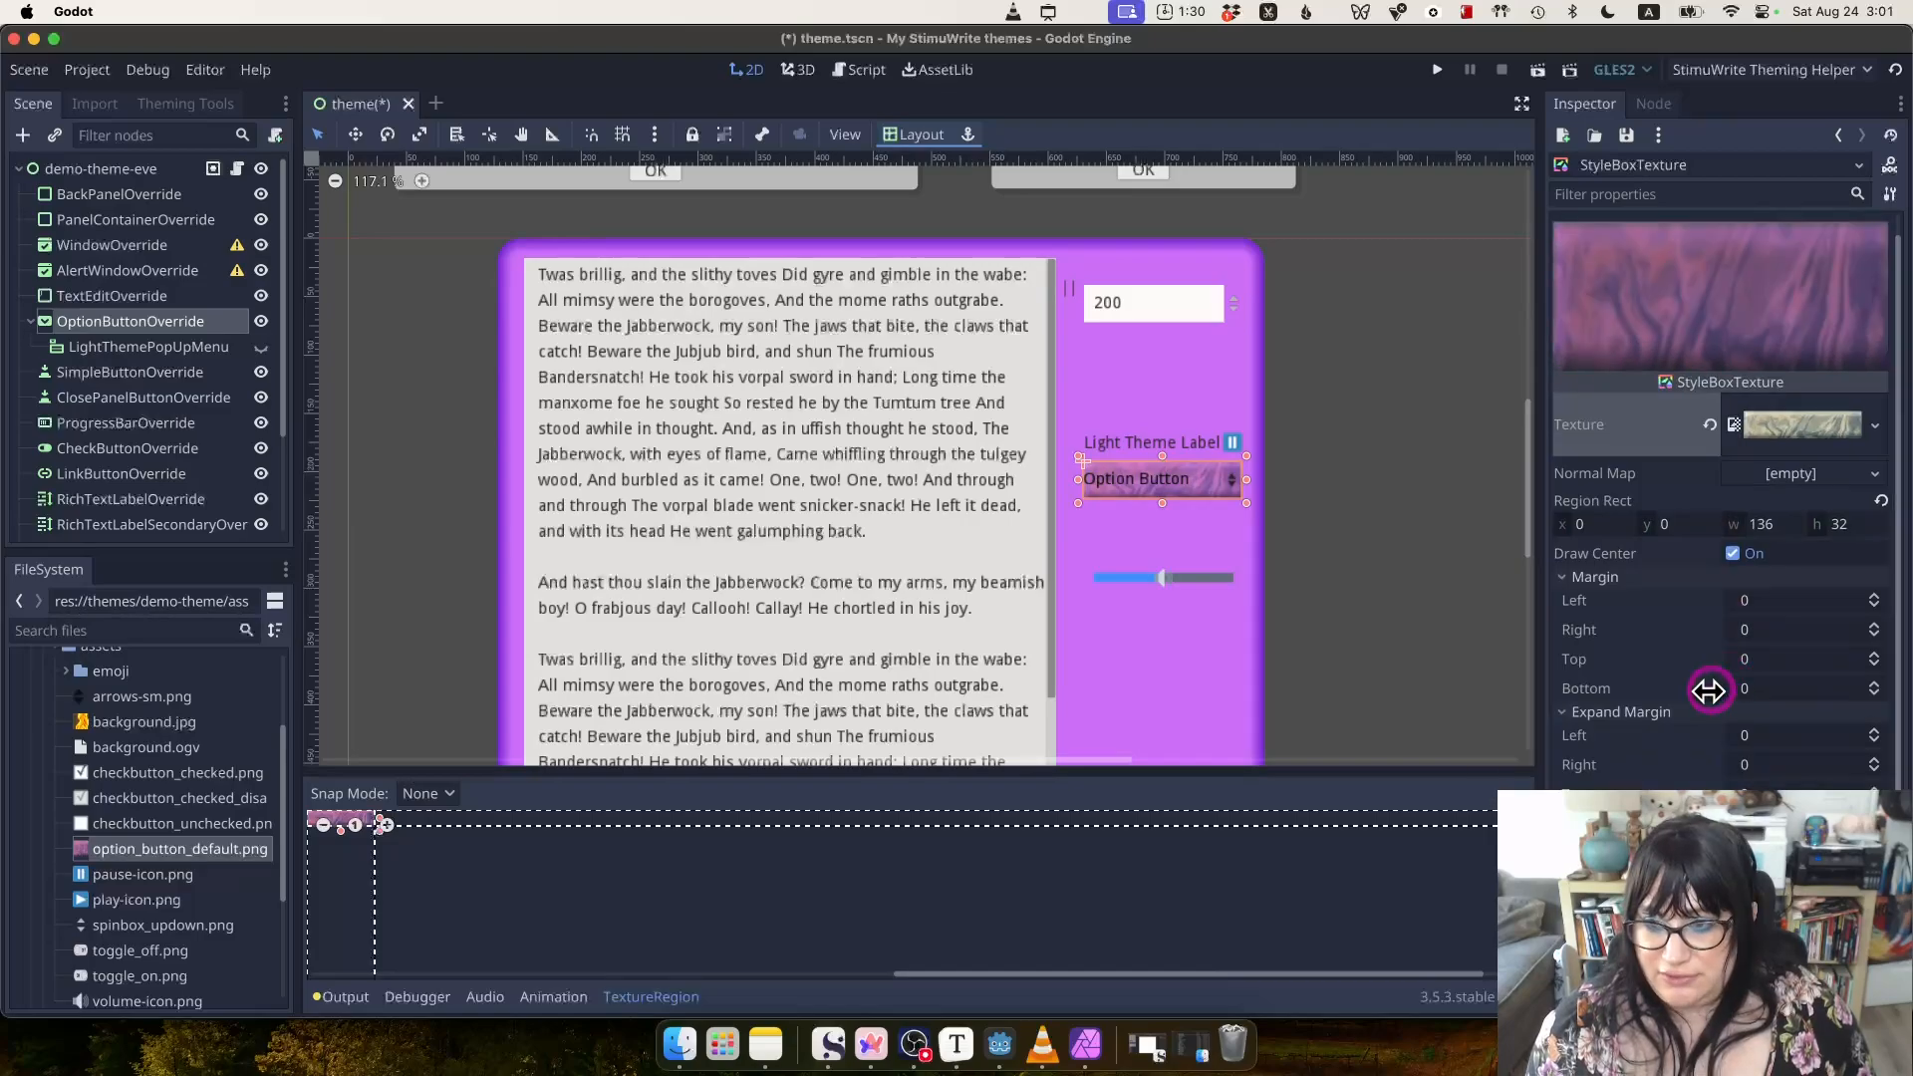
# Set the option button texture's left, right and top expand margins to 4.
pyautogui.scroll(-1, 1738, 692)
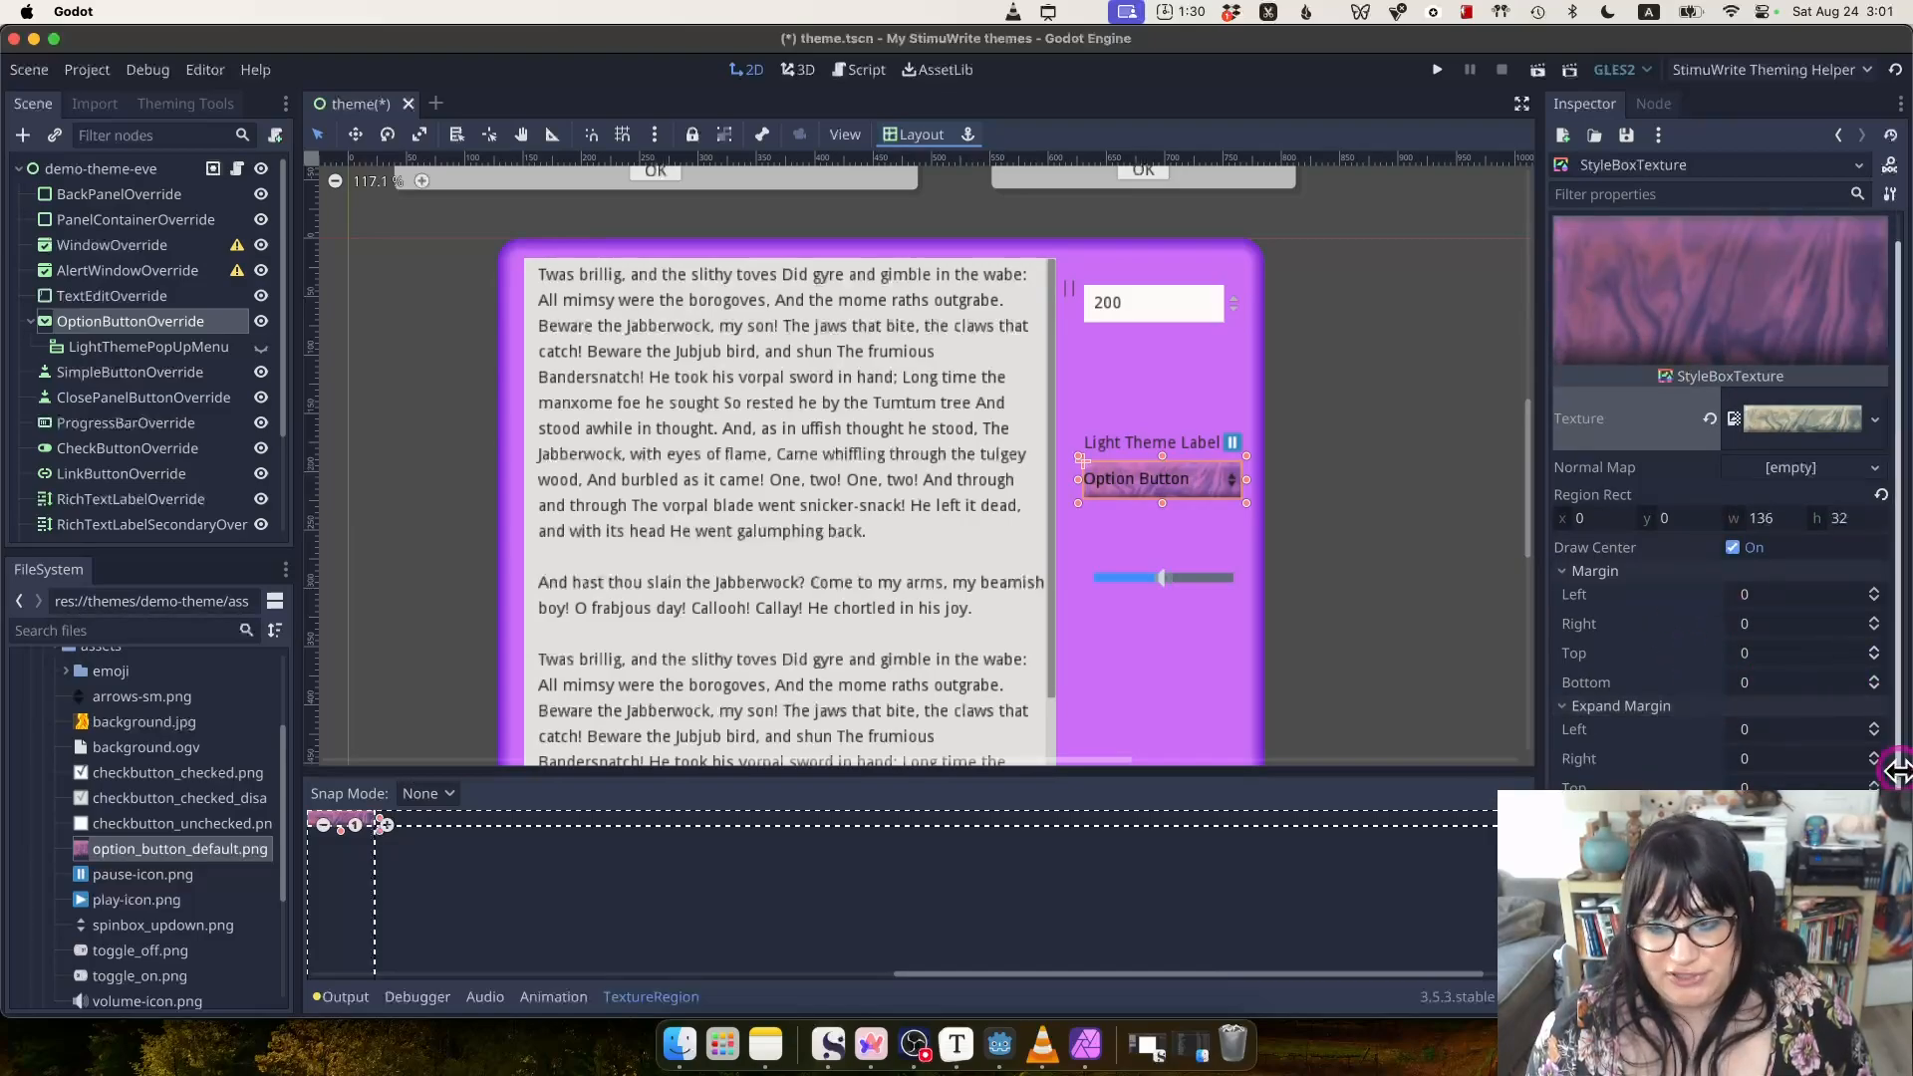
pyautogui.click(1873, 725)
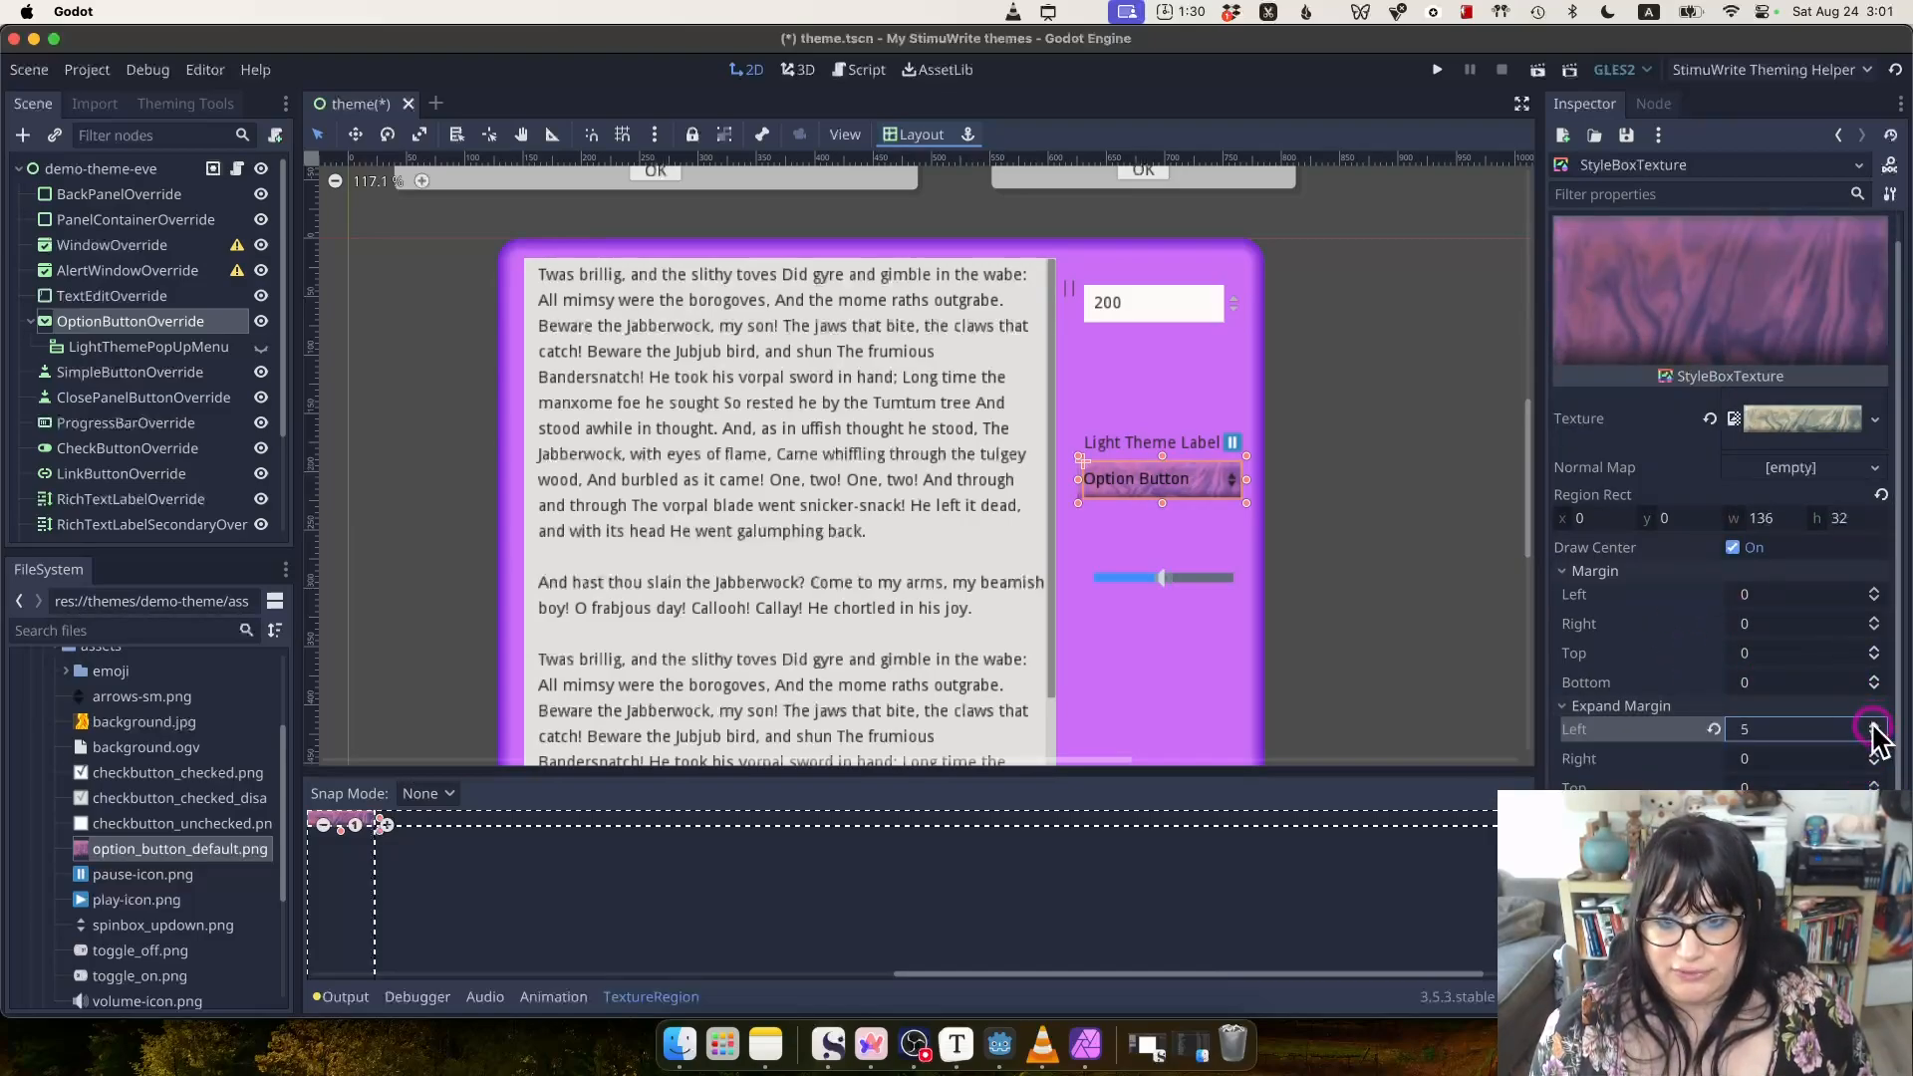
pyautogui.click(1874, 754)
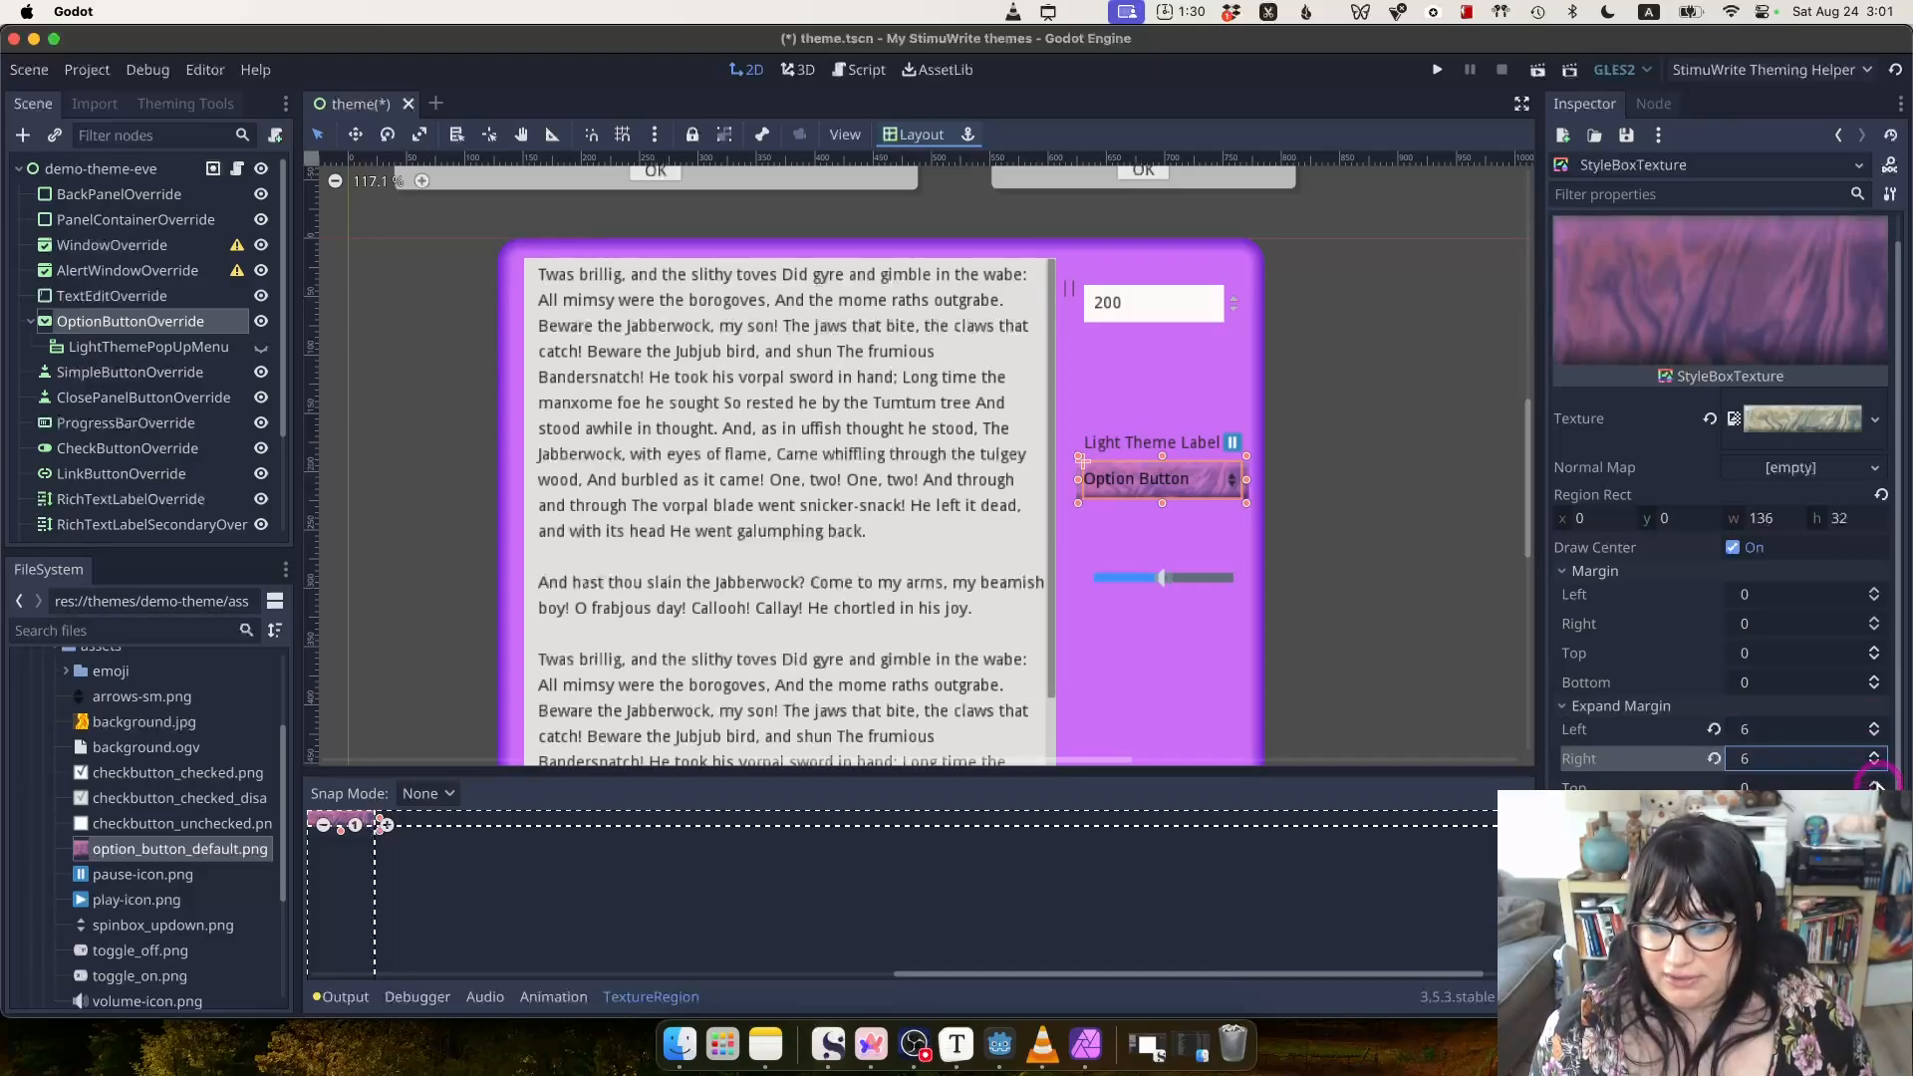
pyautogui.click(1773, 729)
pyautogui.write('4')
pyautogui.click(1772, 757)
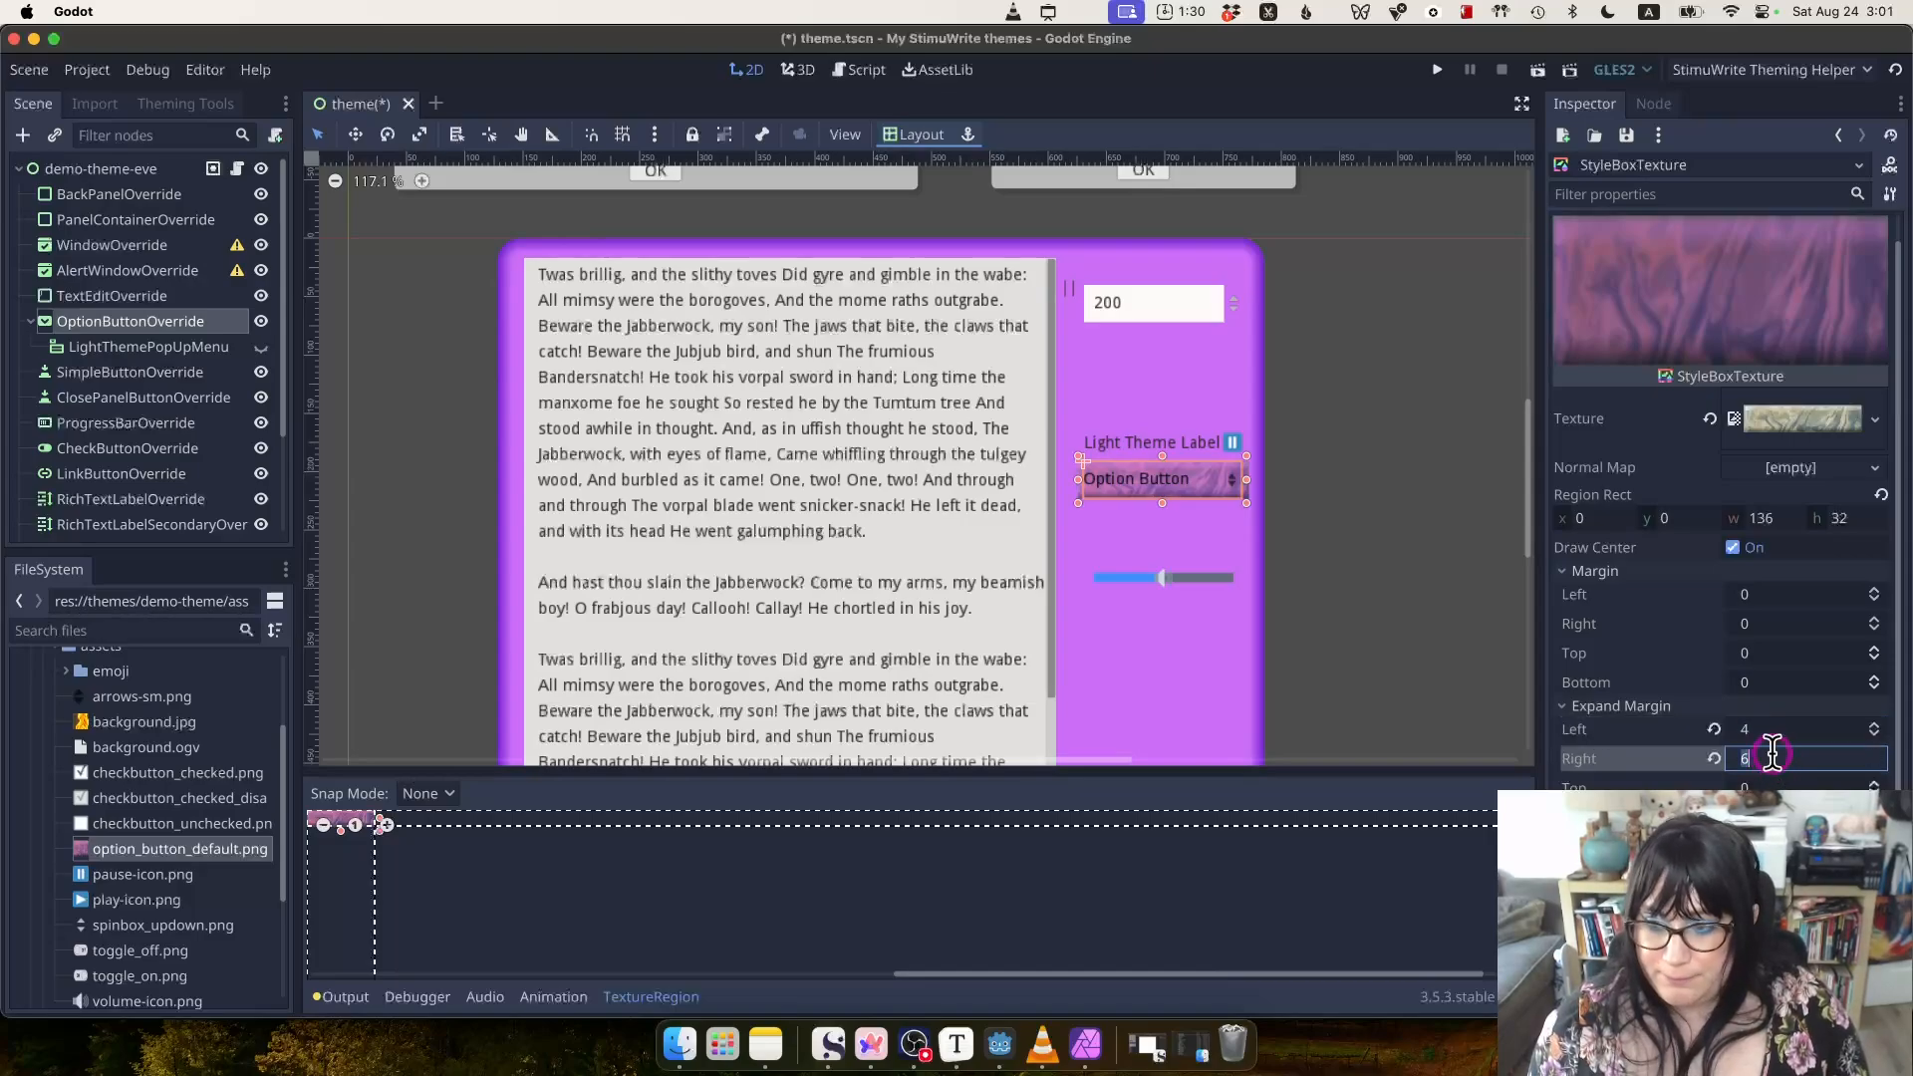
pyautogui.write('4')
pyautogui.click(1774, 786)
pyautogui.write('4')
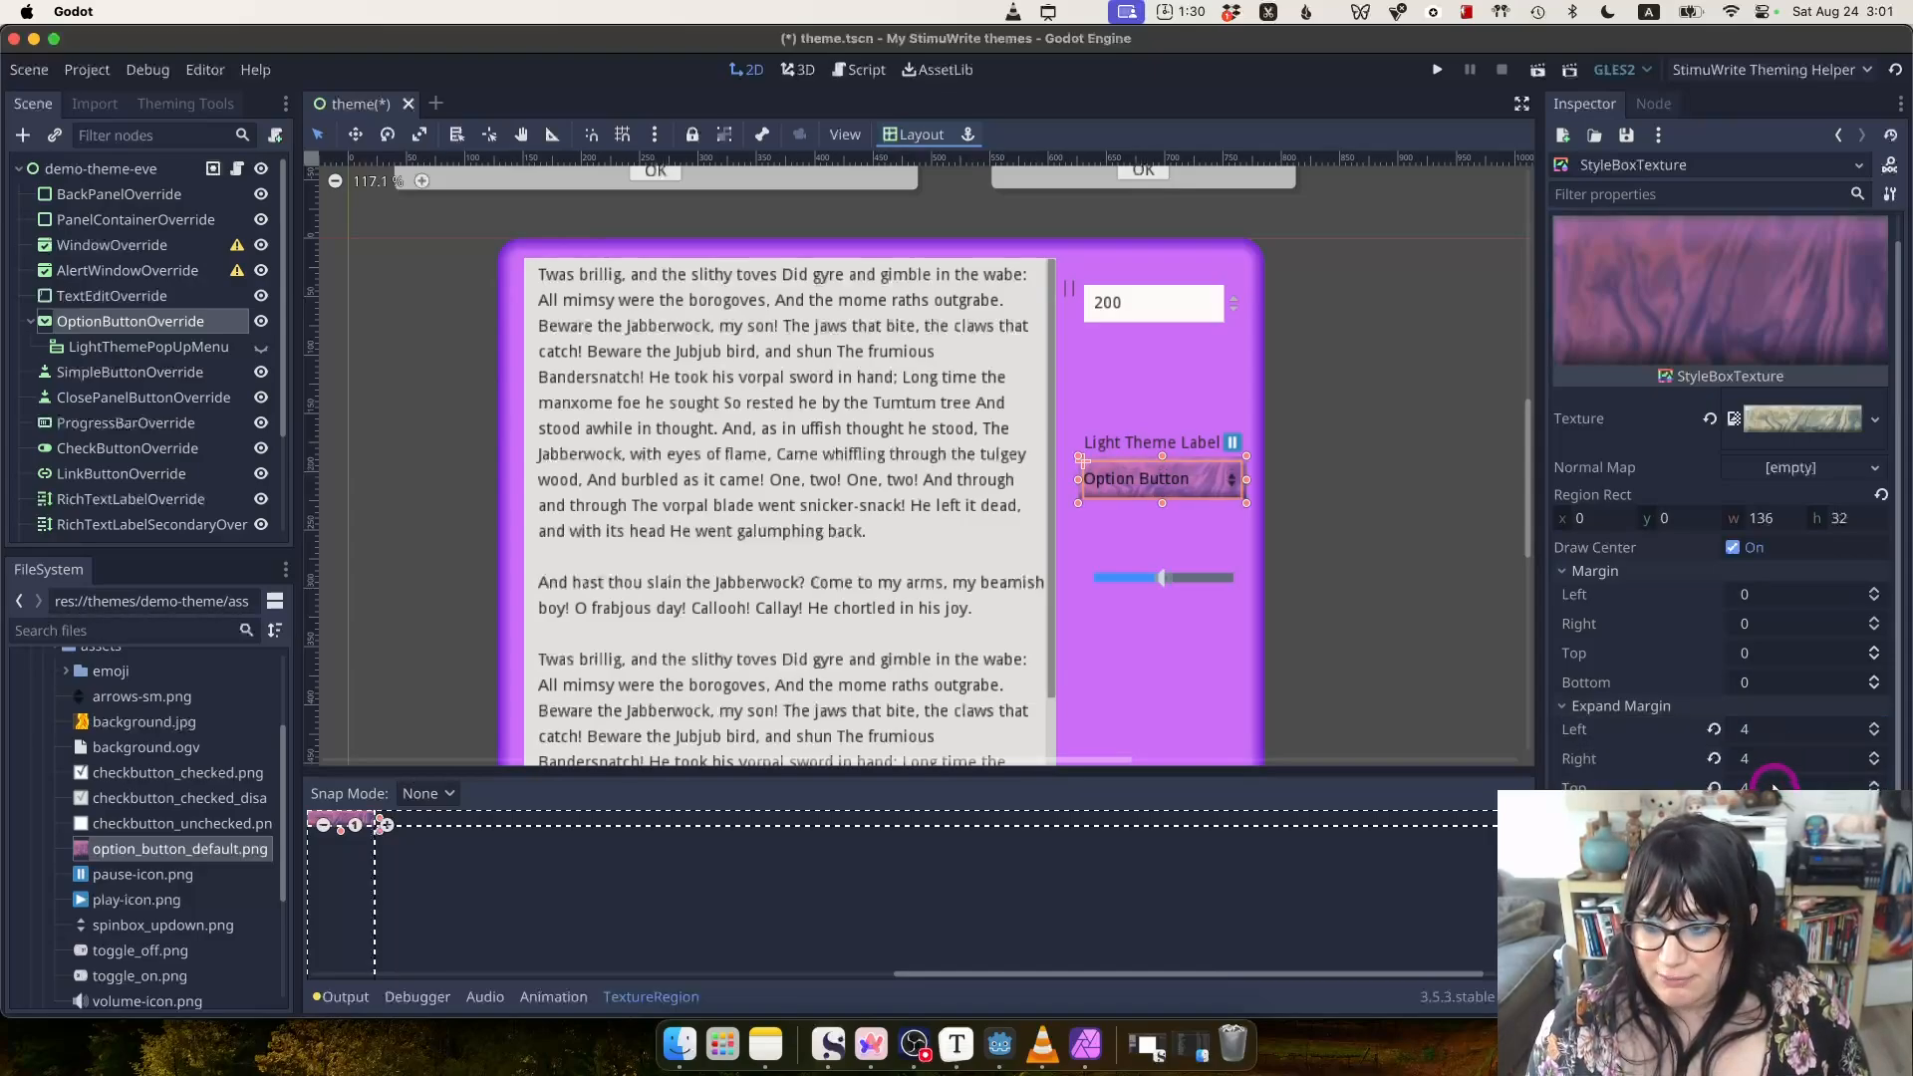
# Try a right margin of 6 on the option button texture and reset it to the default.
pyautogui.click(1873, 621)
pyautogui.click(1873, 620)
pyautogui.click(1874, 621)
pyautogui.click(1874, 620)
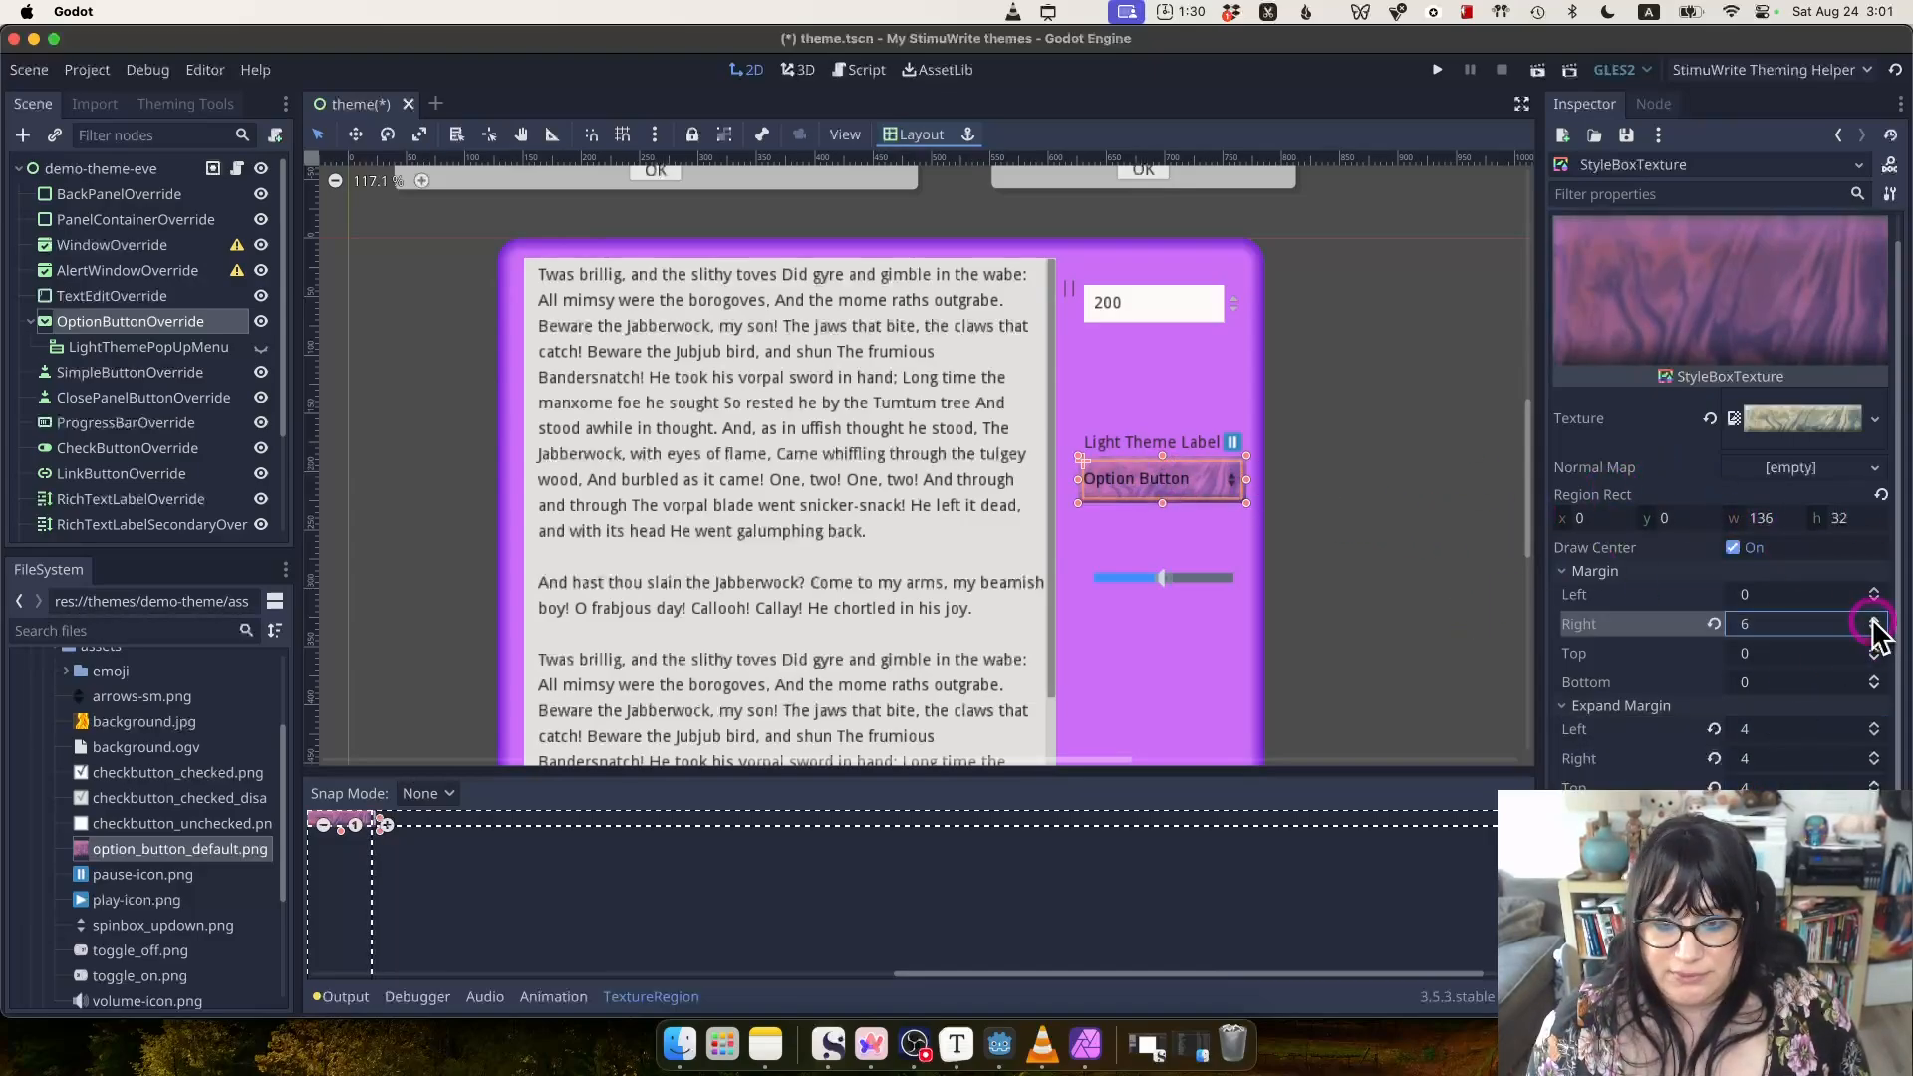
pyautogui.click(1714, 624)
# Set the option button texture's left margin to 6.
pyautogui.click(1876, 589)
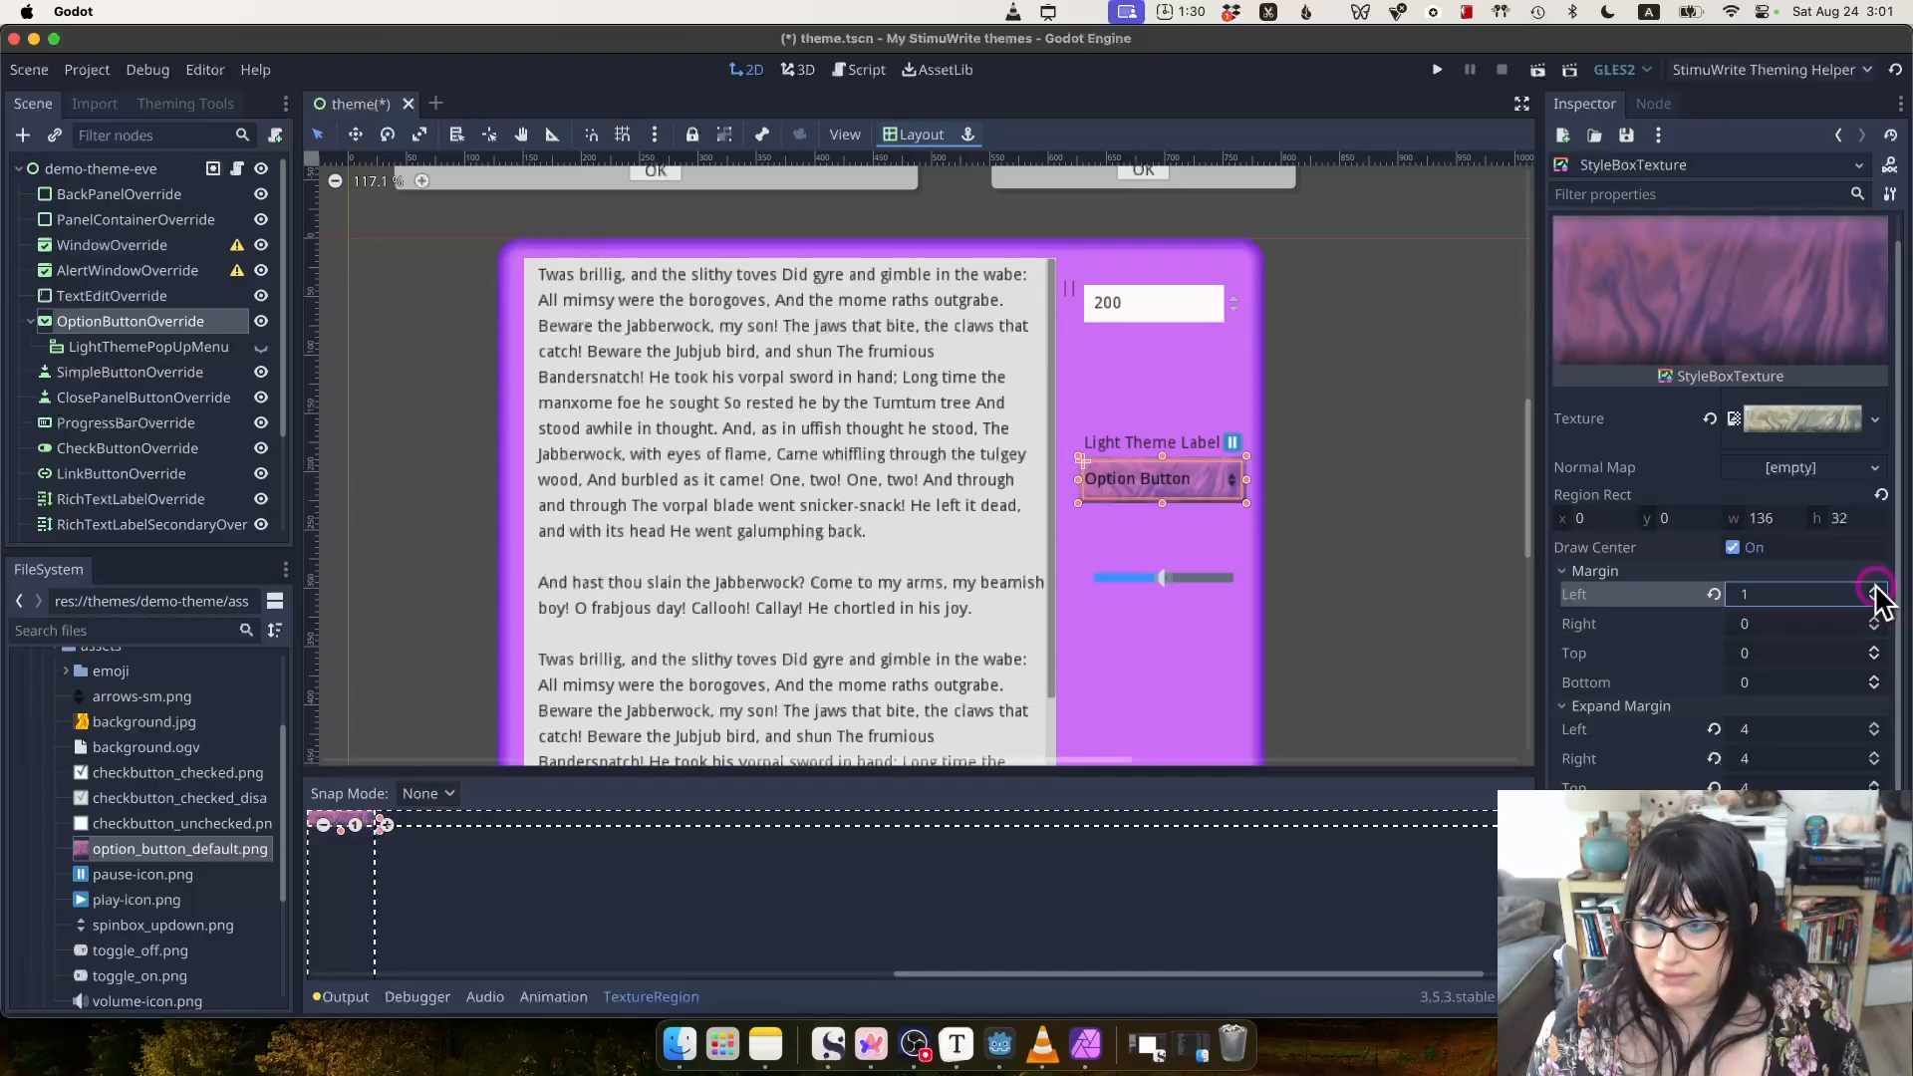
pyautogui.click(1877, 592)
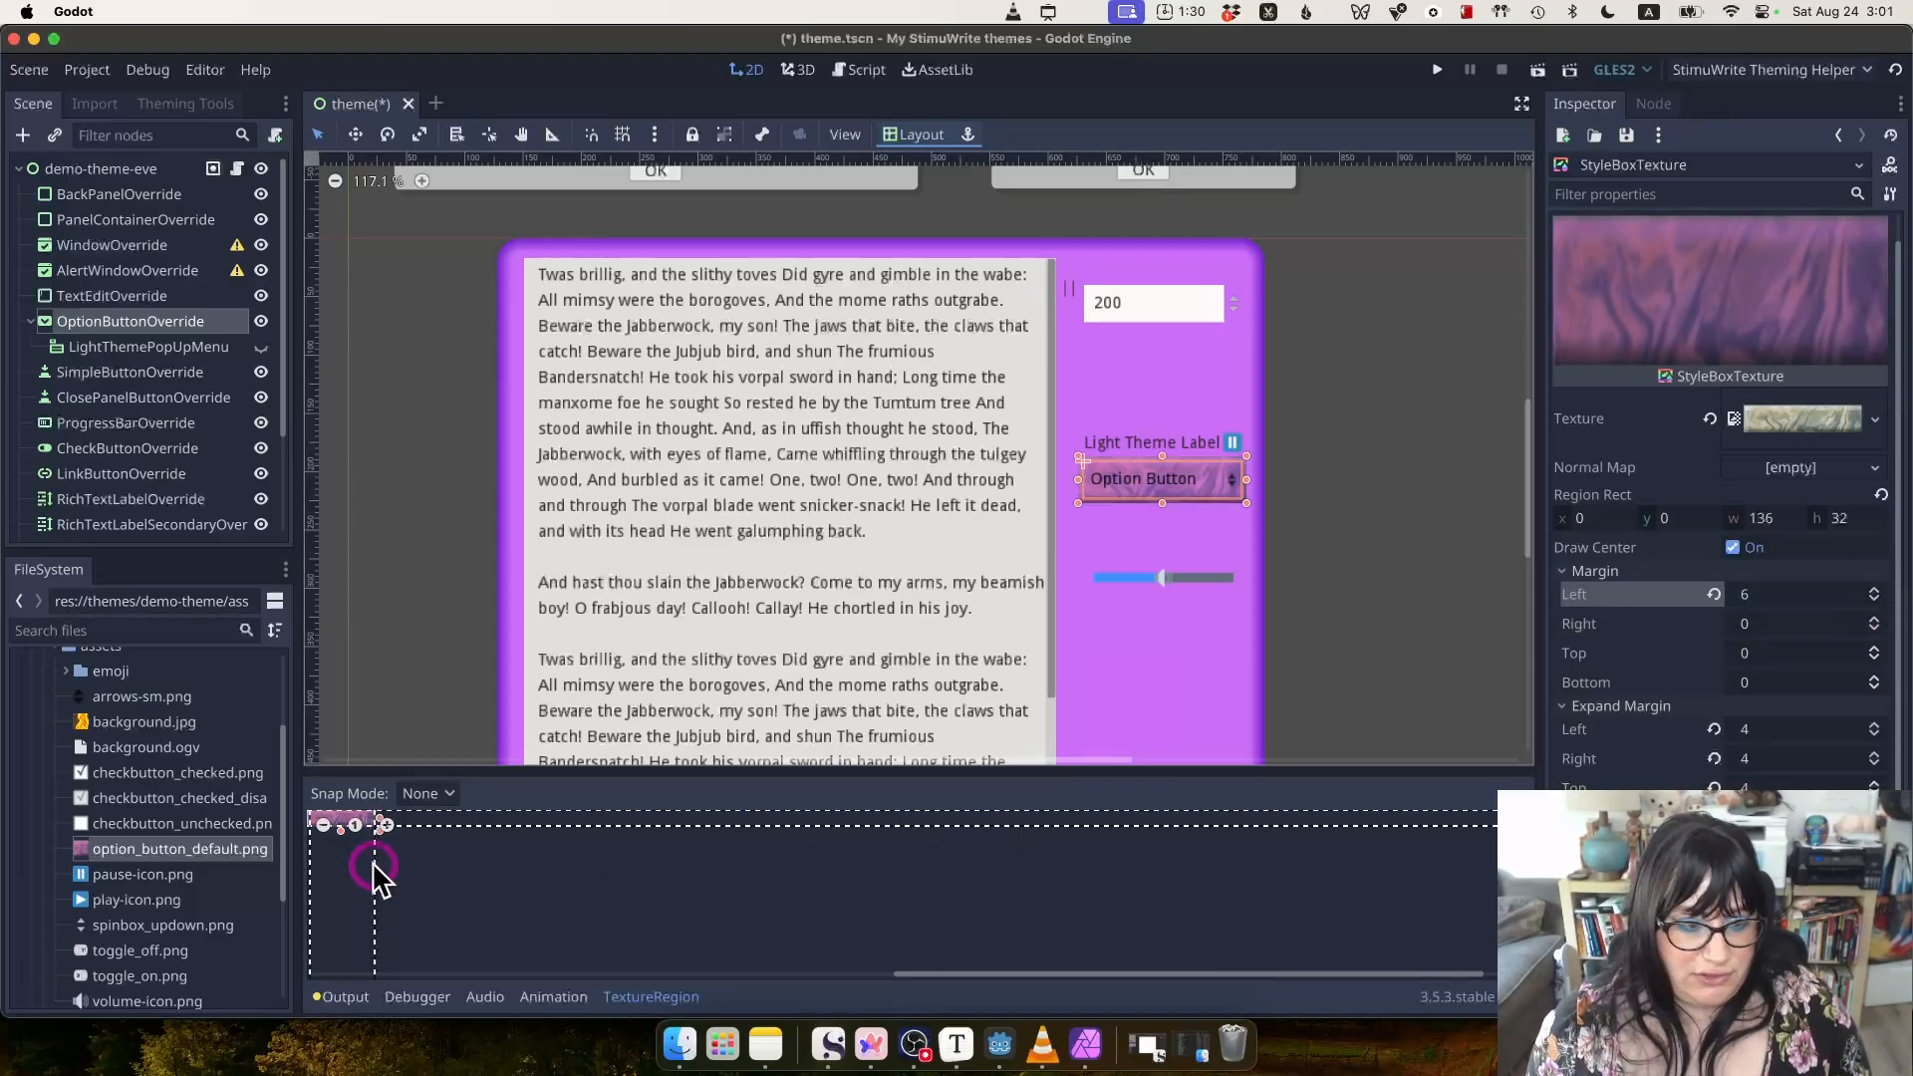
# Try to examine the option button texture up close in the region editor and undo the accidental region change.
pyautogui.click(420, 877)
pyautogui.scroll(8, 403, 919)
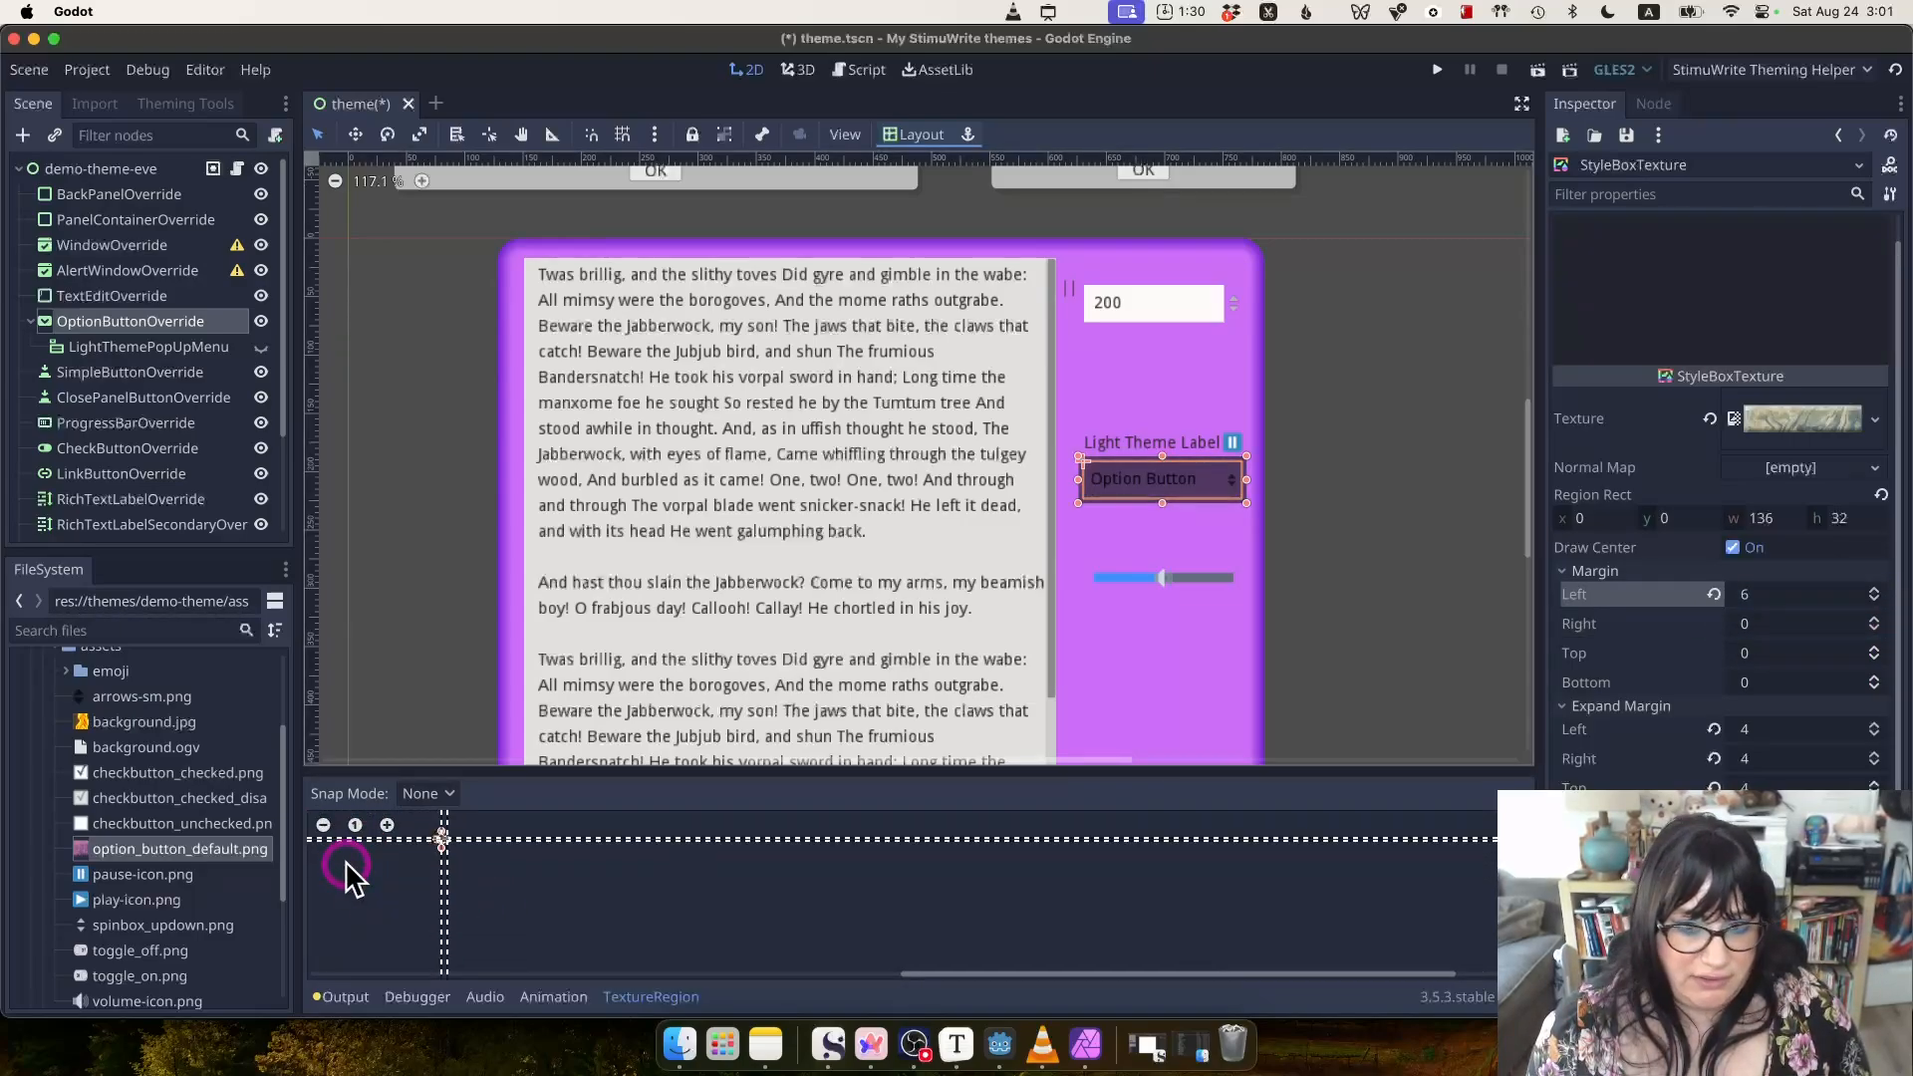
pyautogui.moveTo(335, 851); pyautogui.dragTo(793, 985, button='middle')
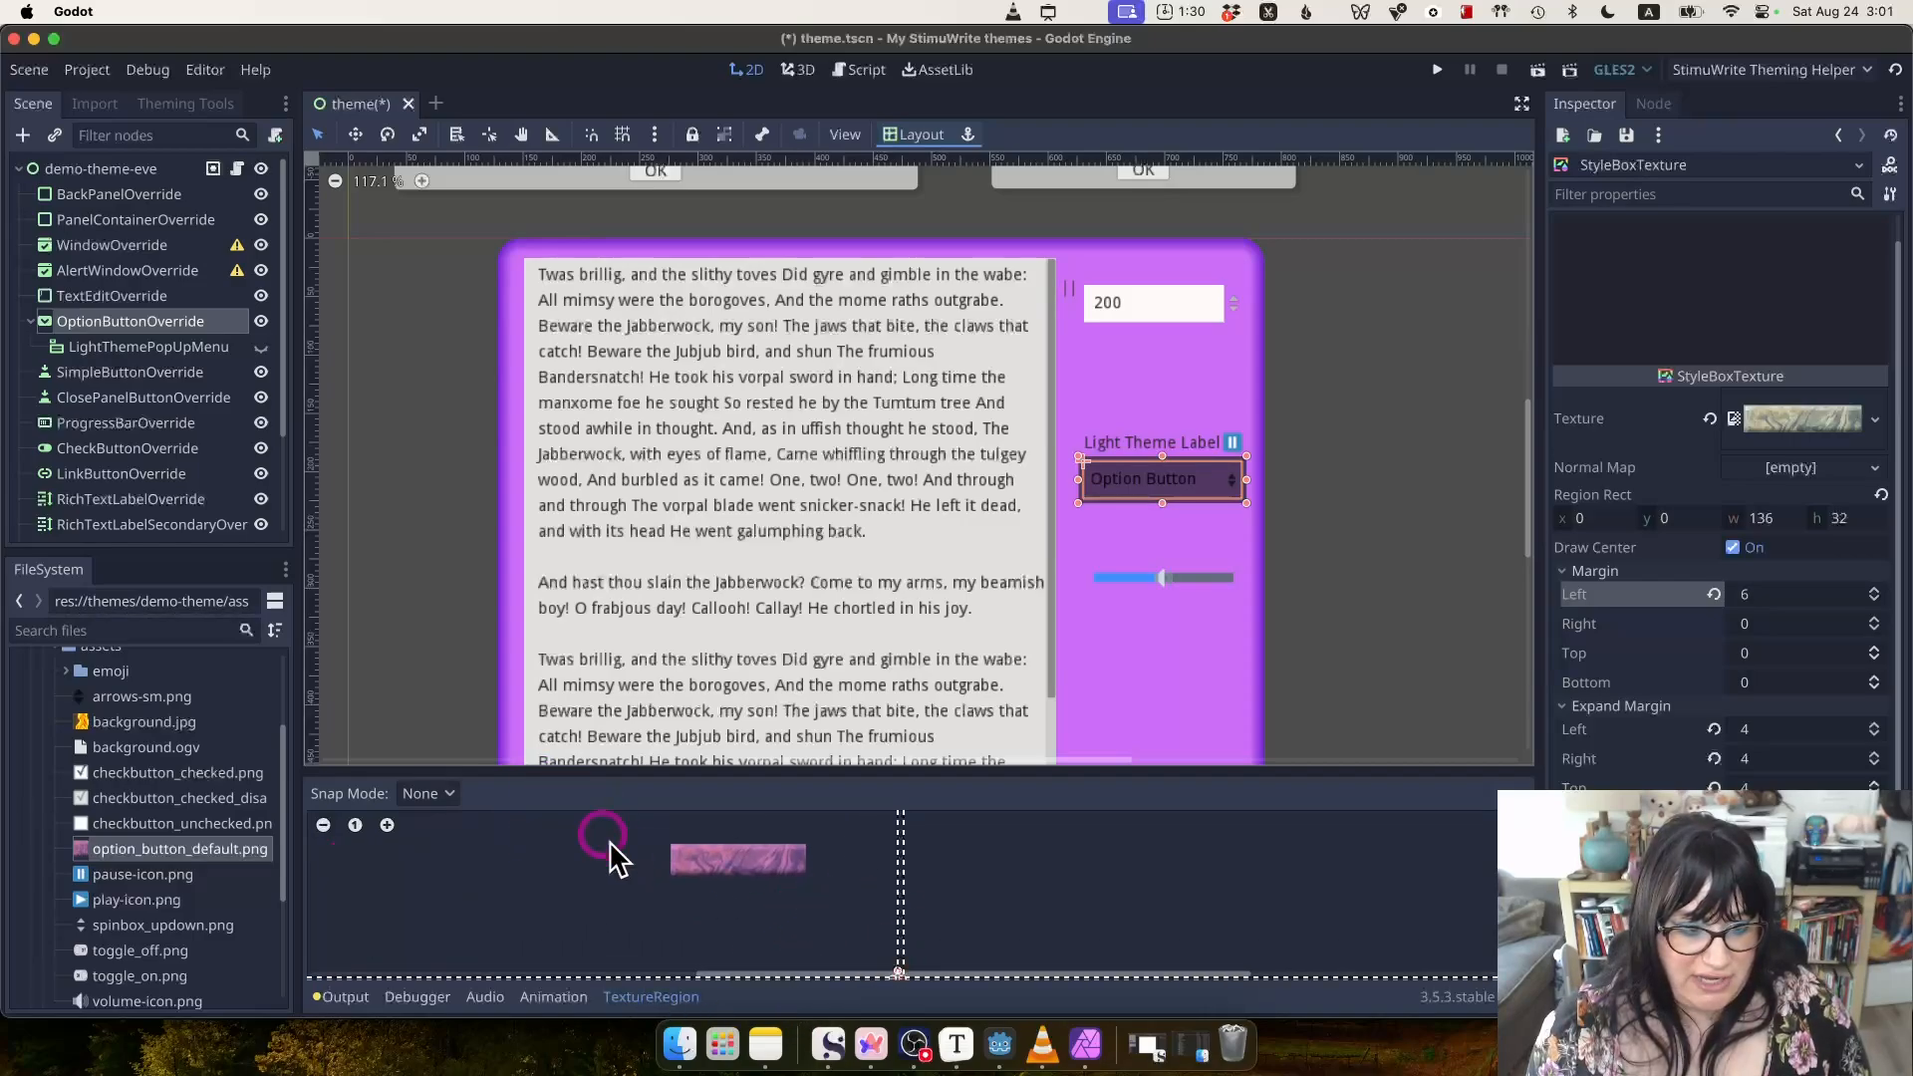
pyautogui.press('super+z')
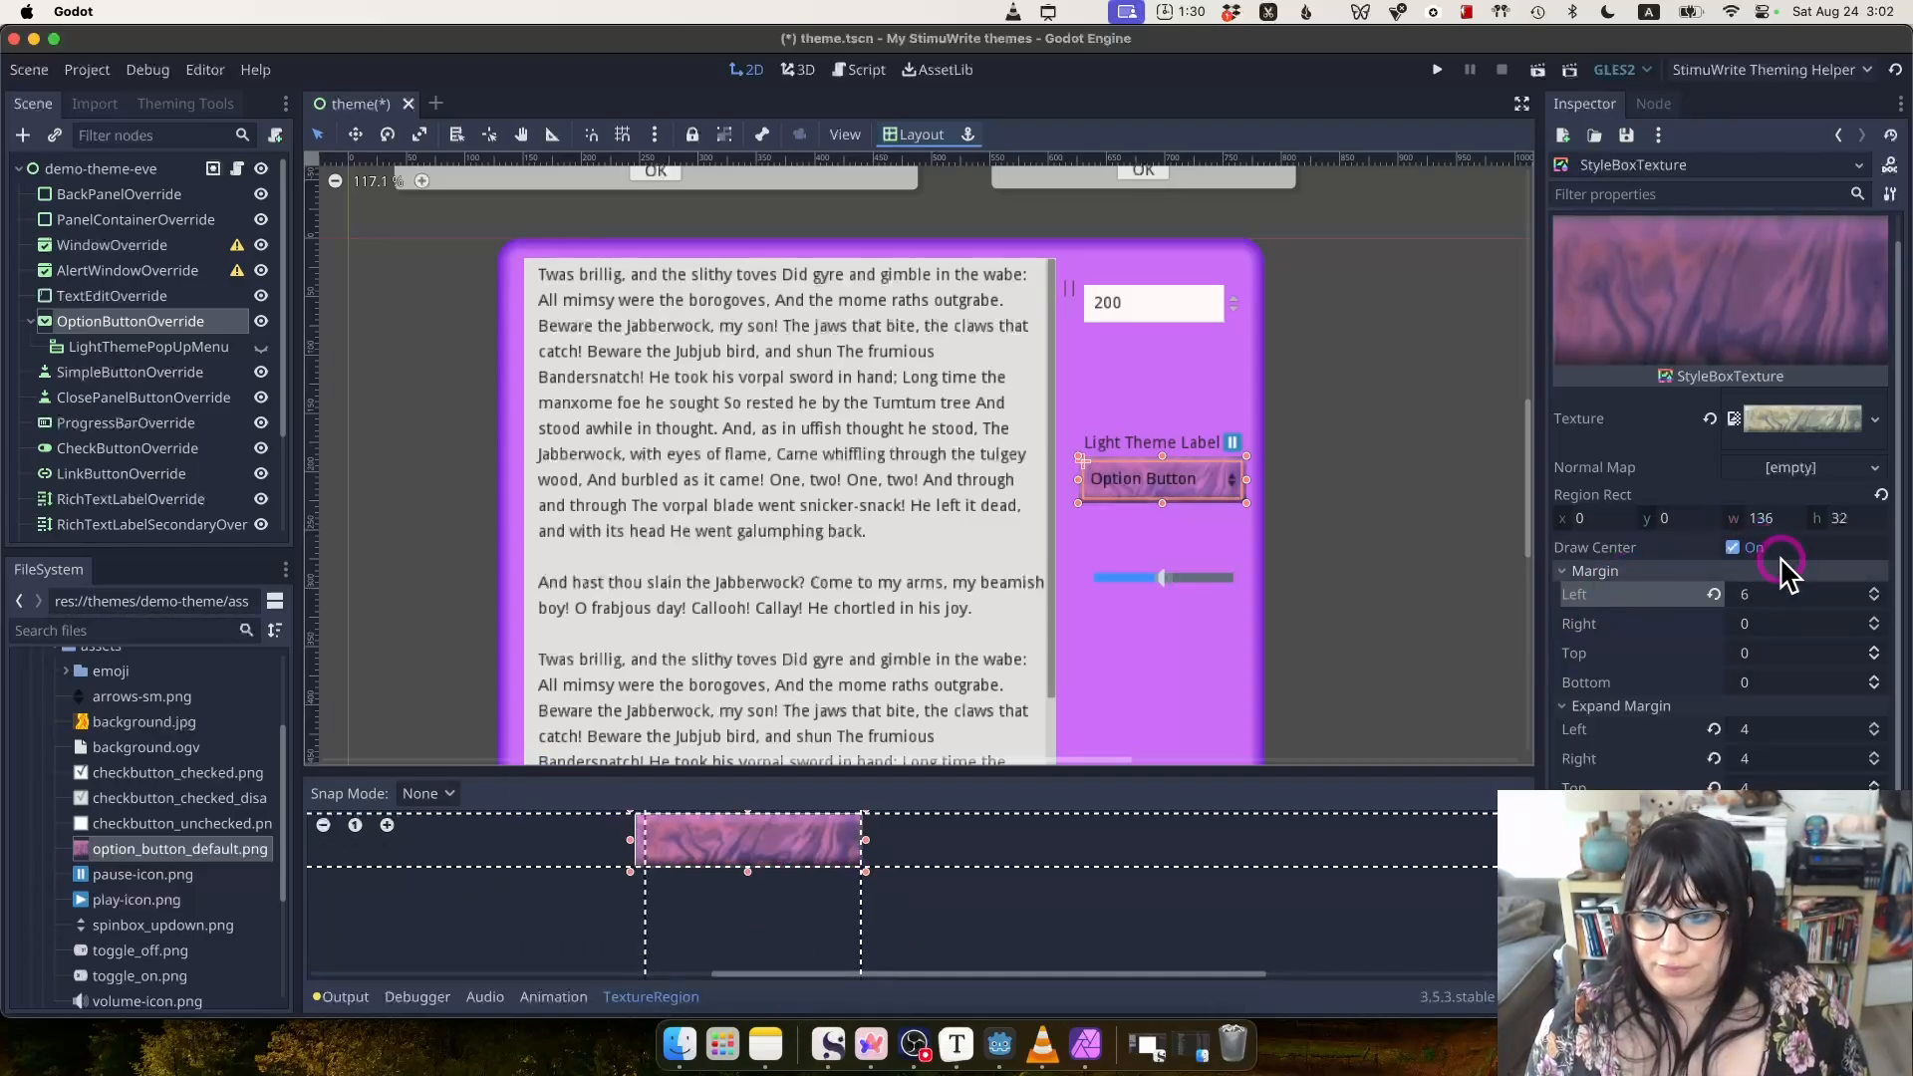
# Return from the texture style to OptionButtonOverride's style overrides.
pyautogui.click(1891, 136)
pyautogui.click(1838, 136)
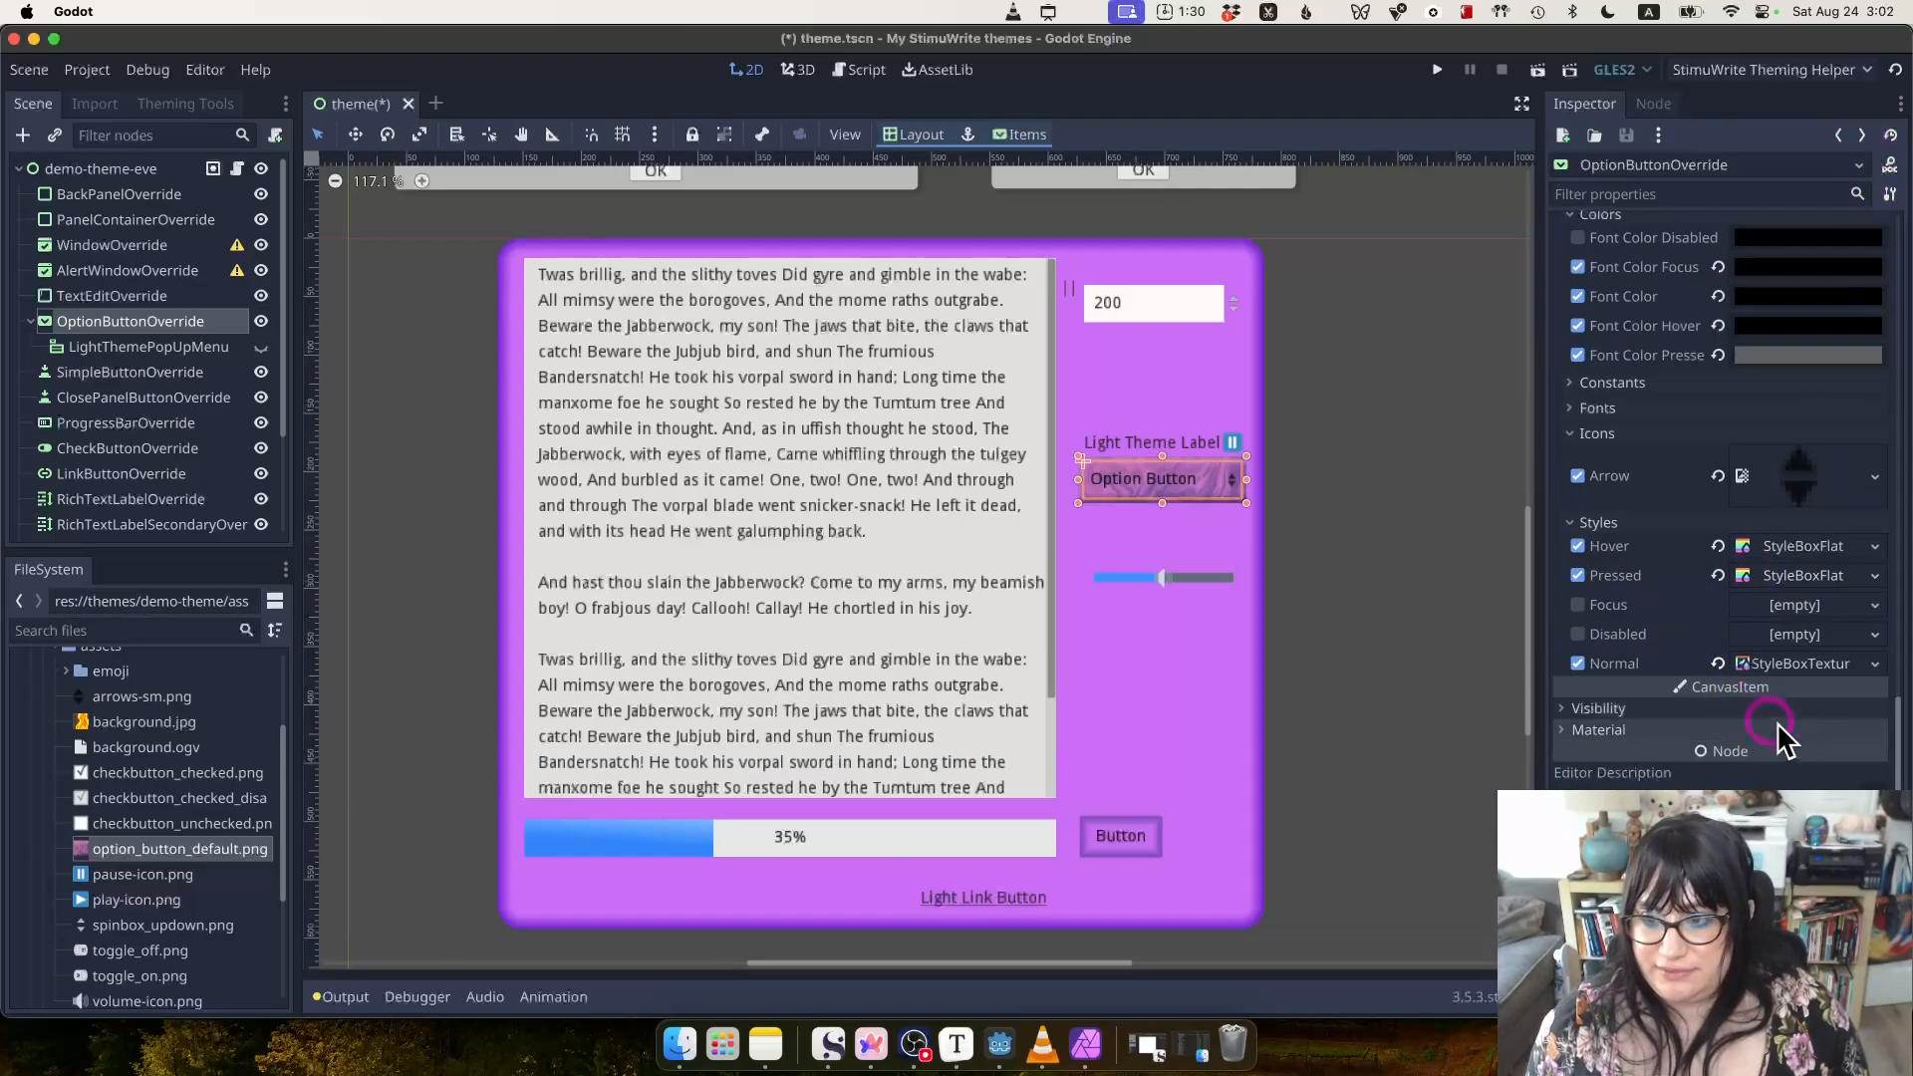
# Copy the option button's Normal texture style to its Hover style and make the Hover copy unique.
pyautogui.rightClick(1809, 666)
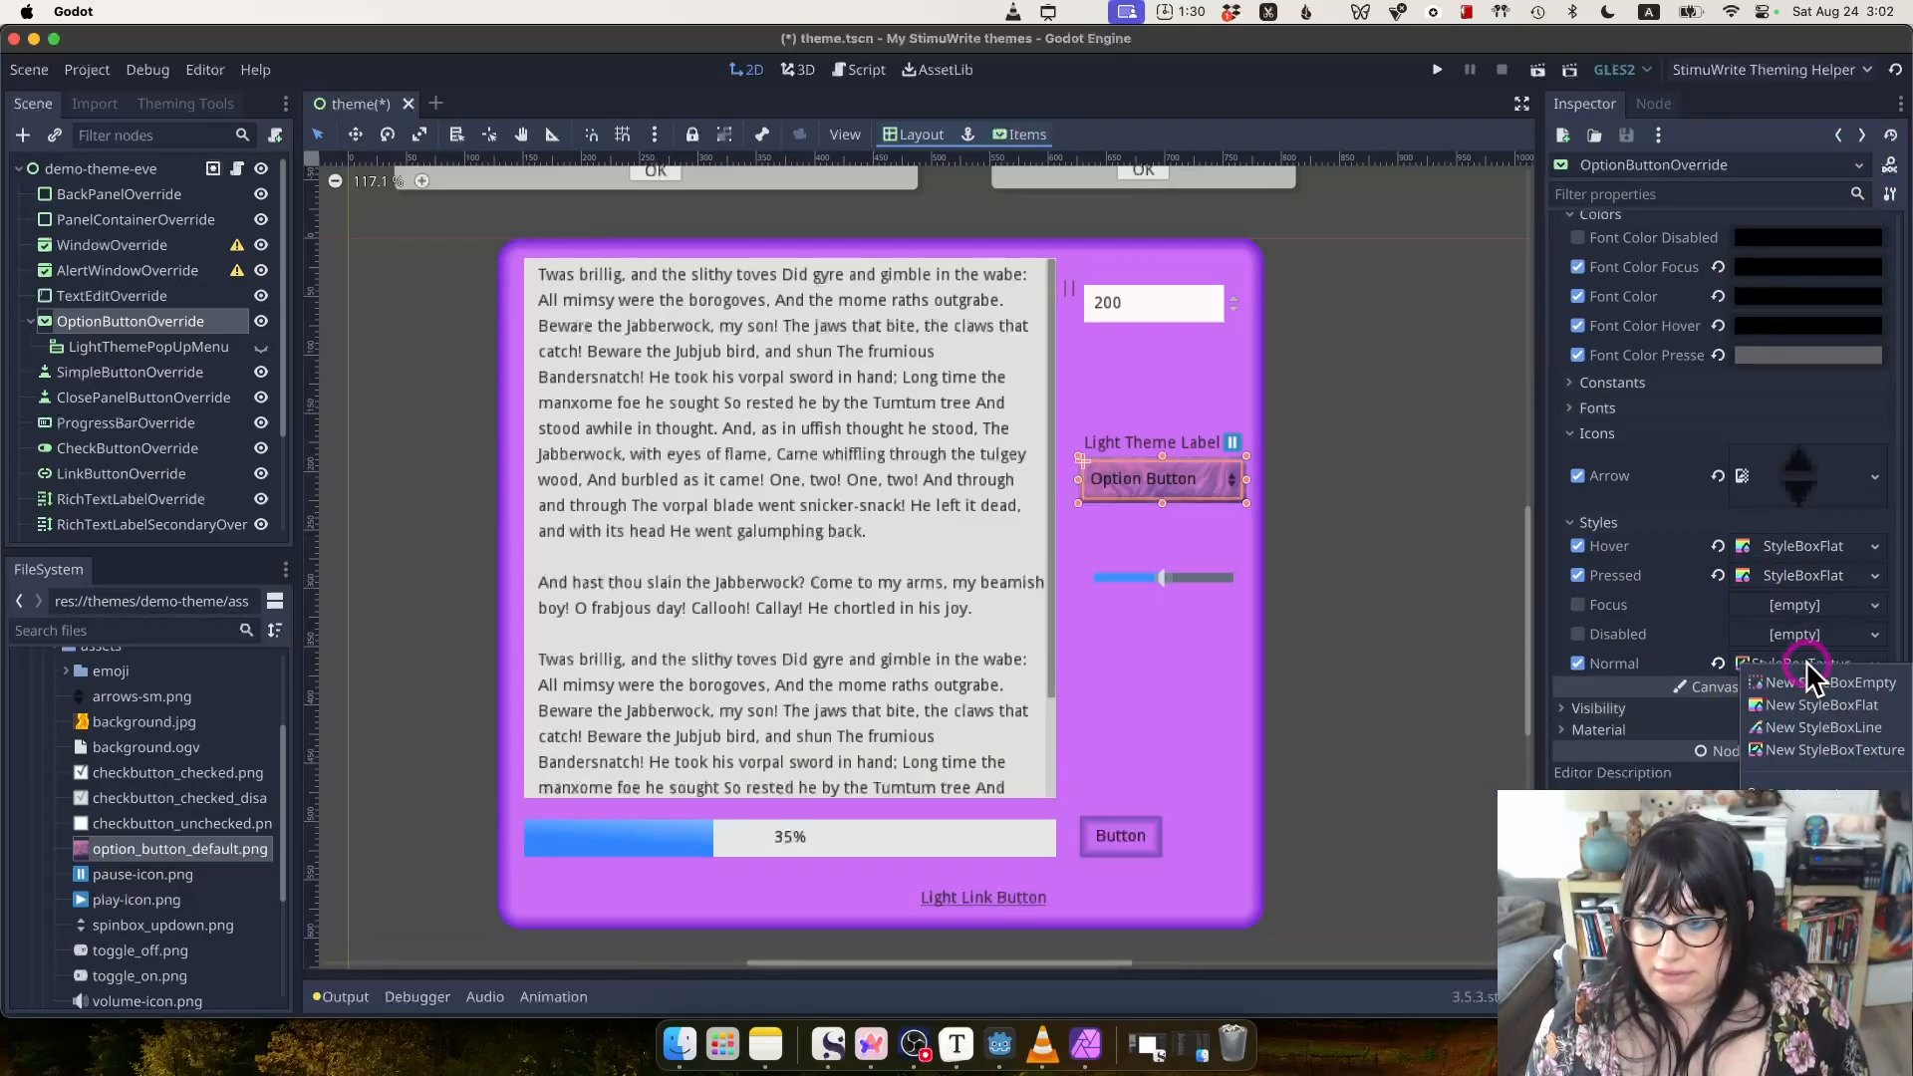
pyautogui.click(1846, 576)
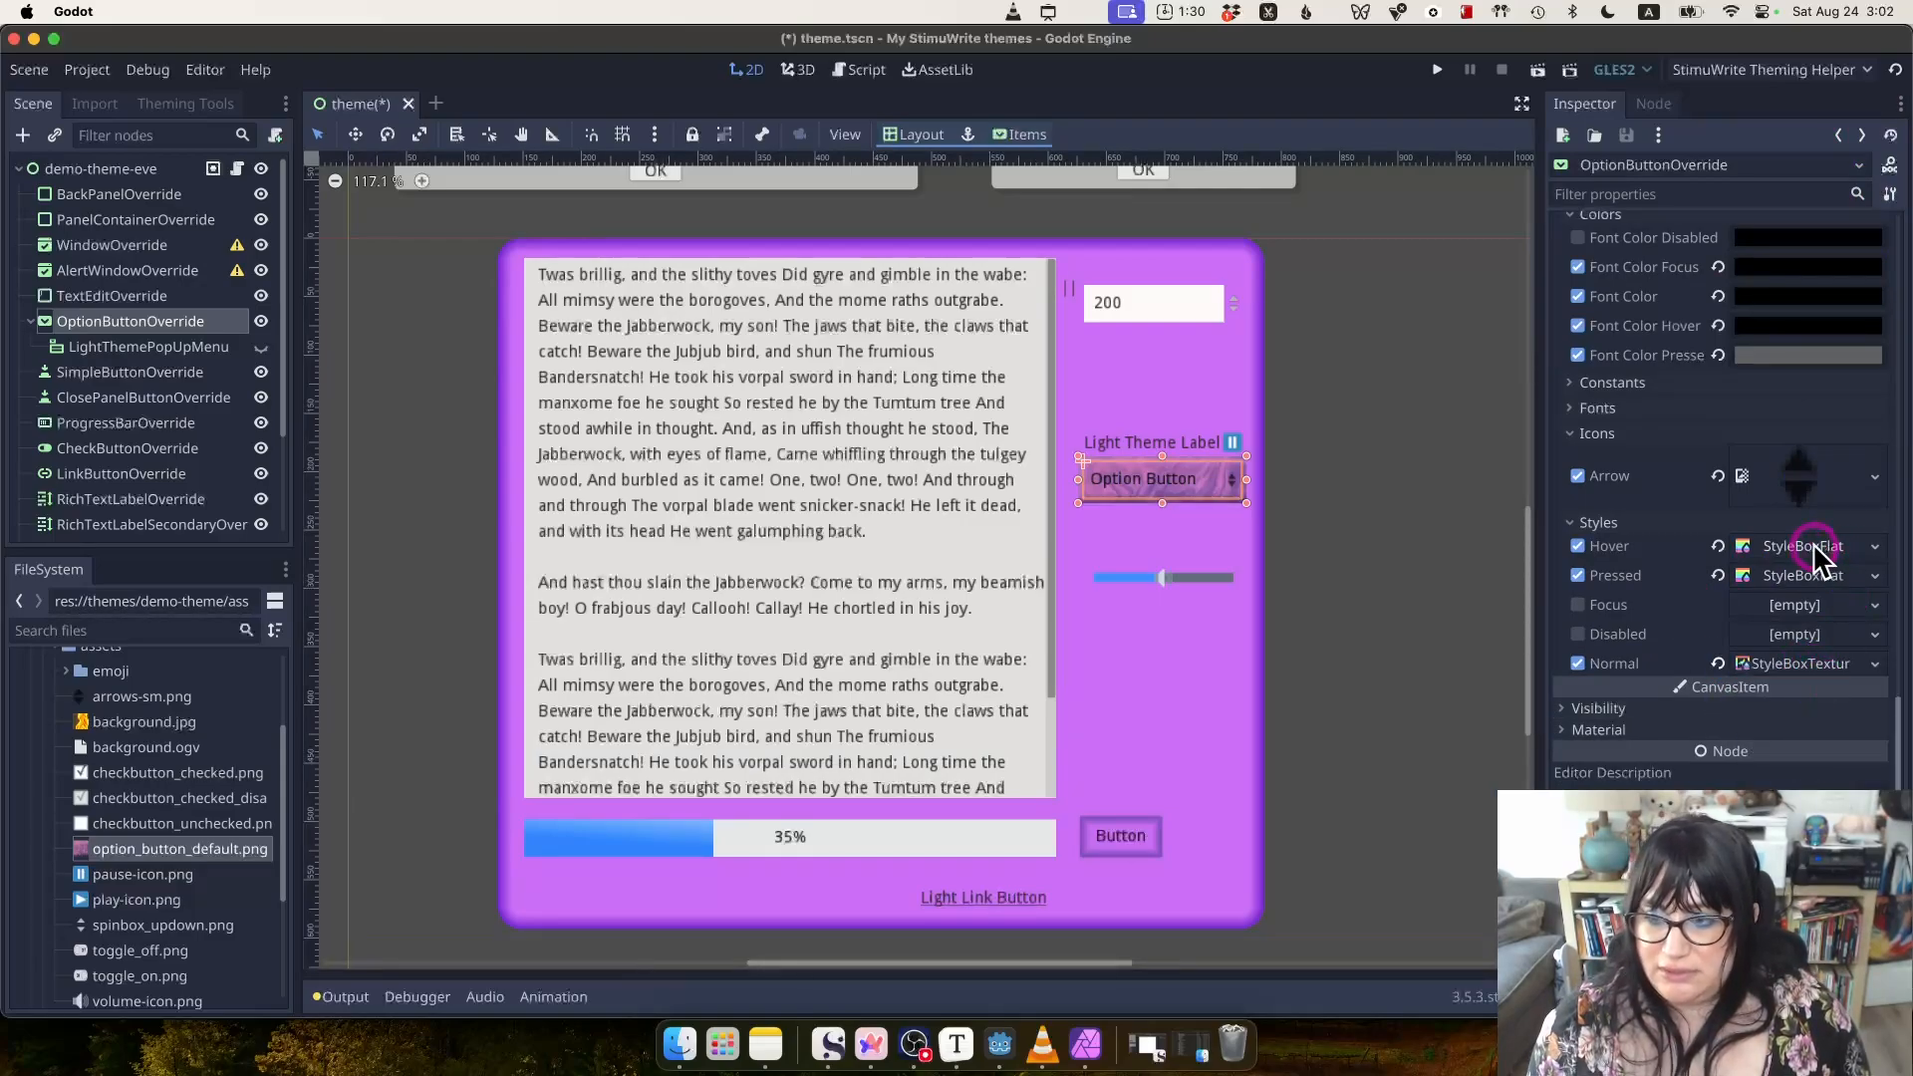
pyautogui.rightClick(1815, 546)
pyautogui.click(1794, 847)
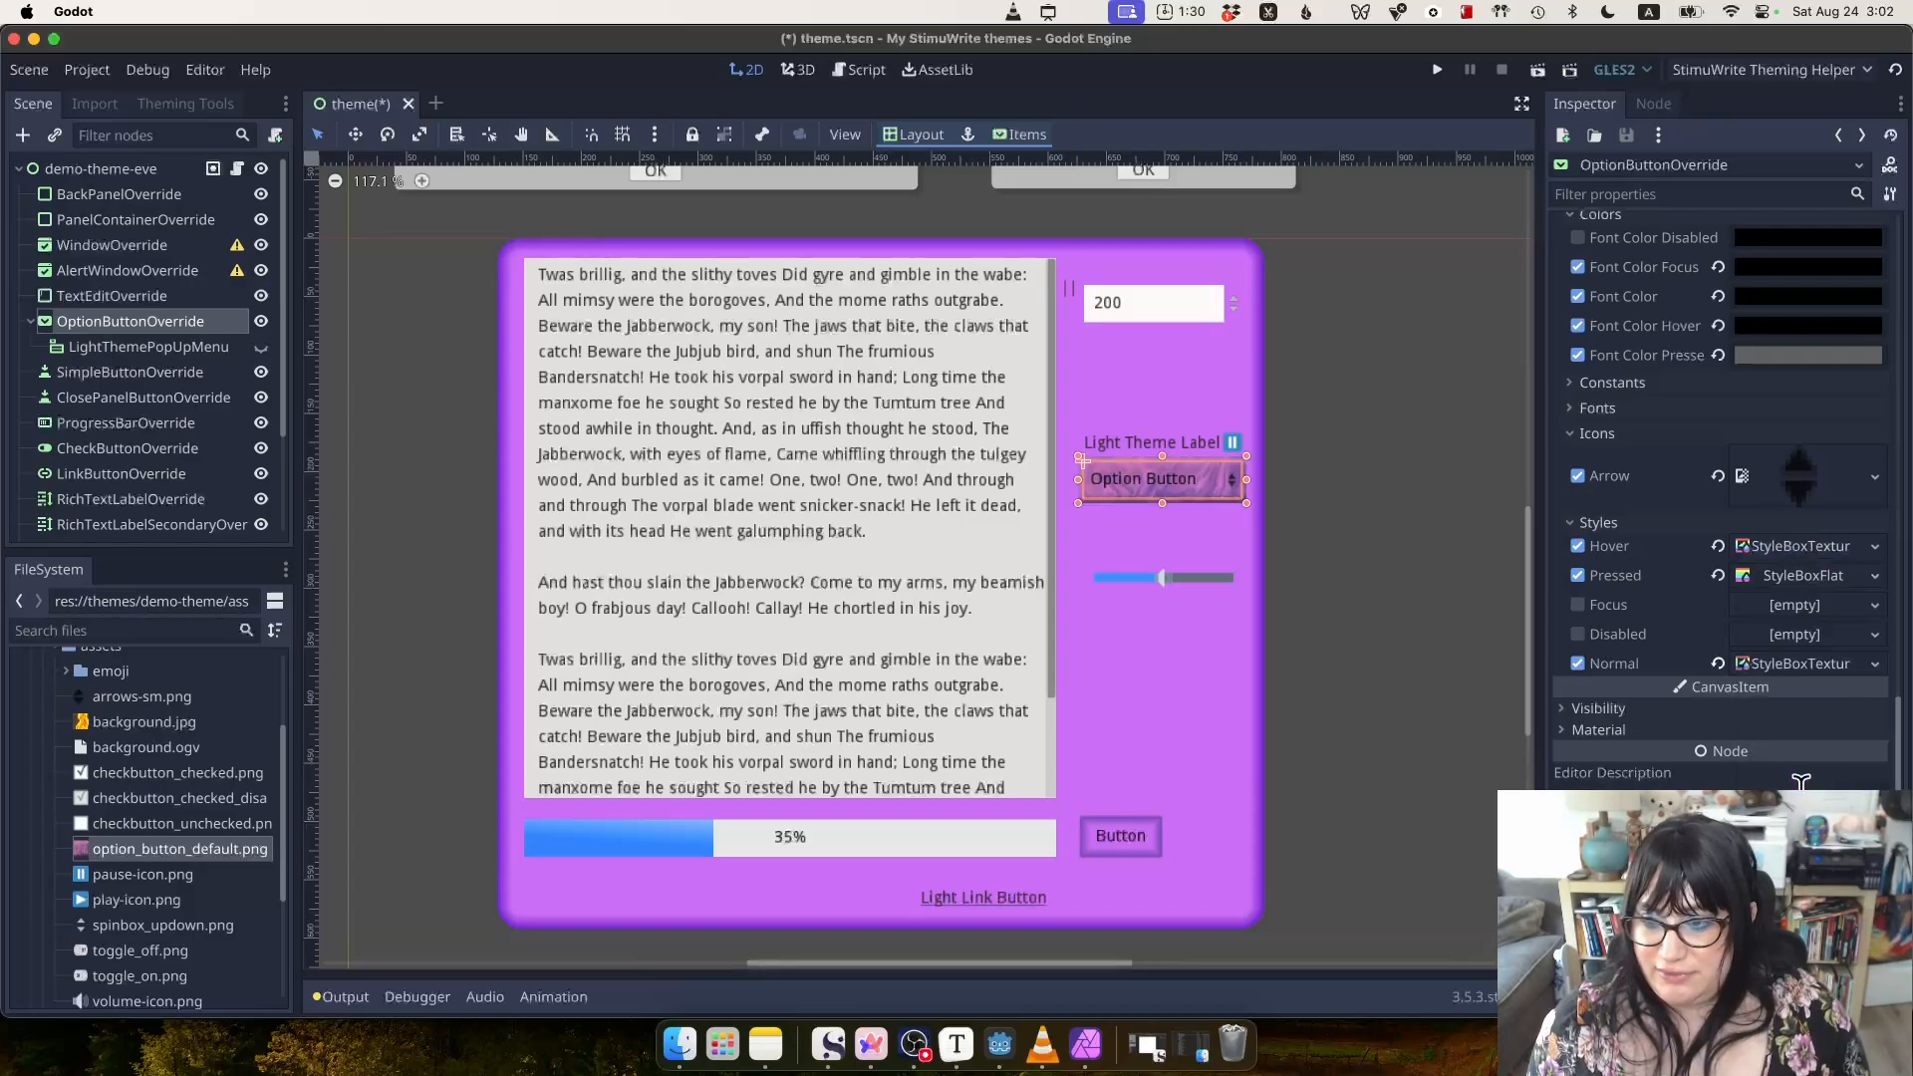
pyautogui.rightClick(1813, 547)
pyautogui.click(1852, 776)
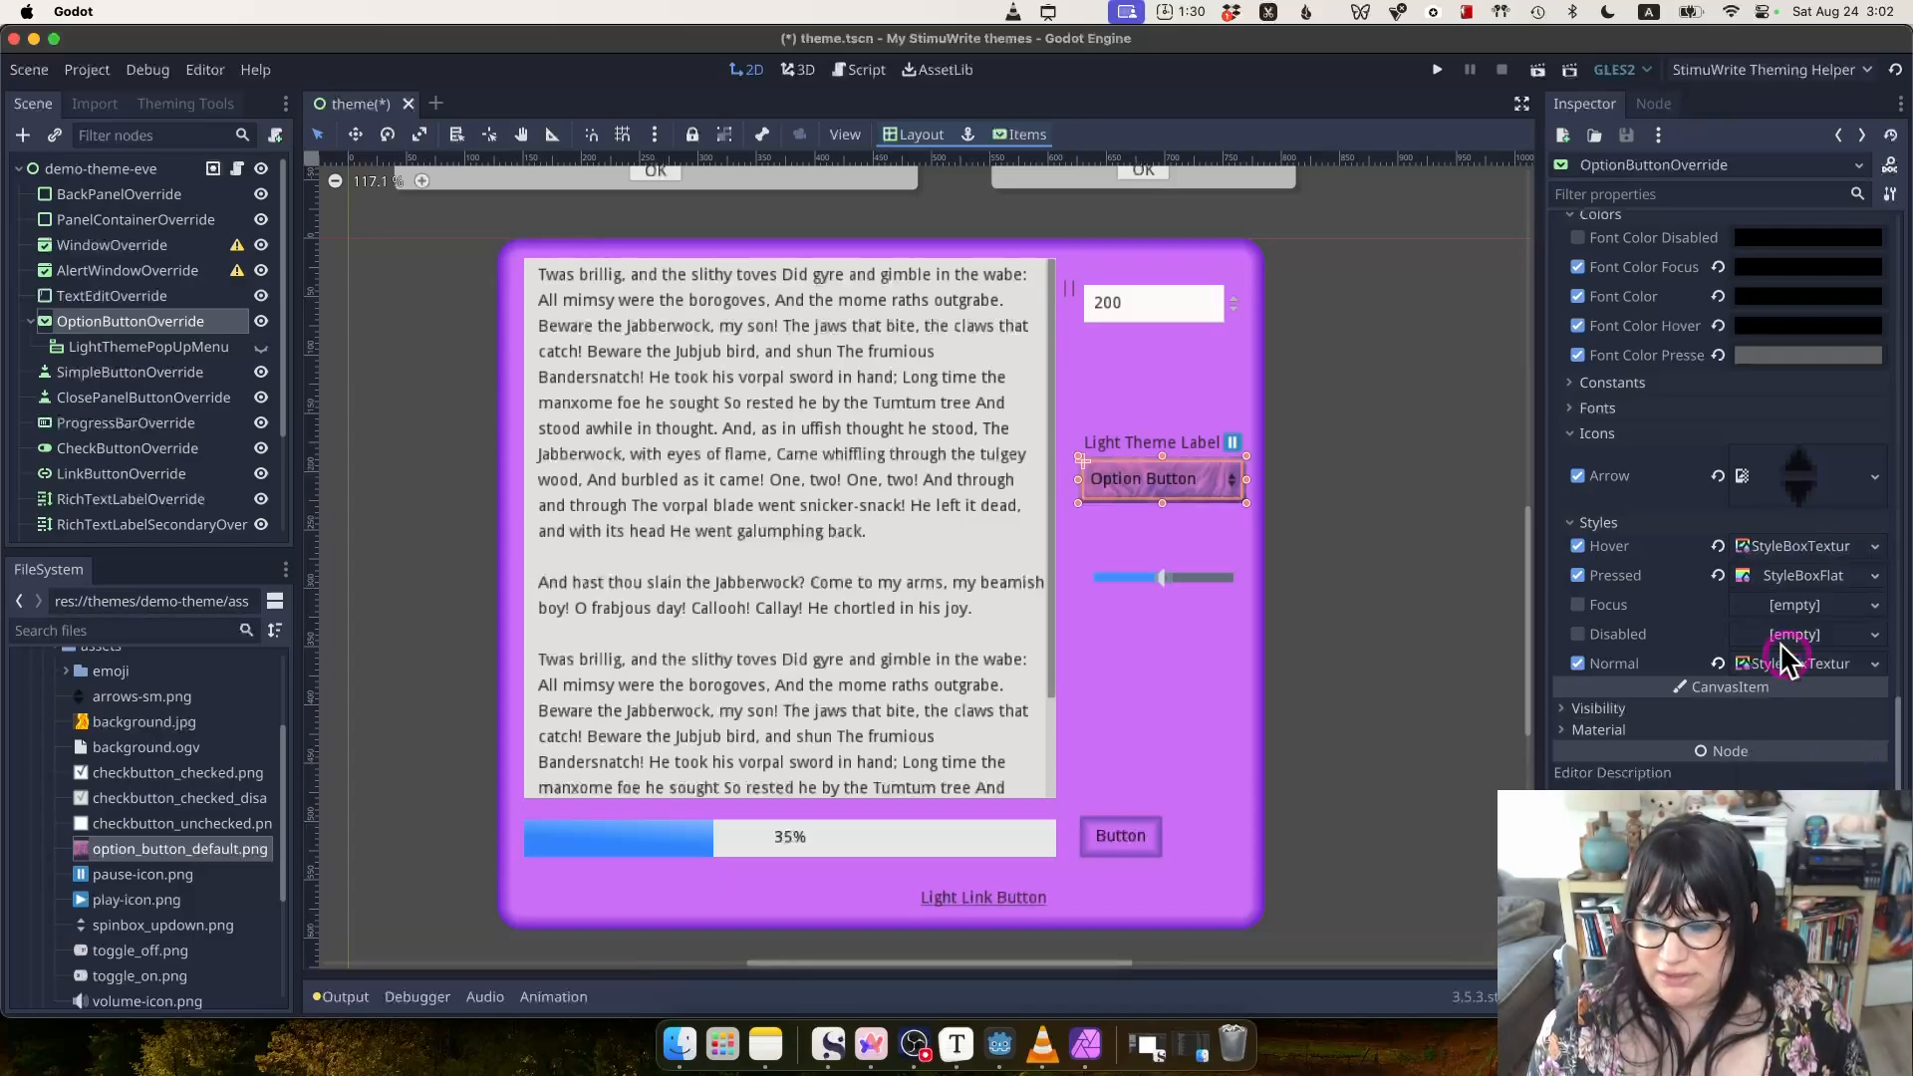
# Set the Hover texture style's modulate color to fully opaque ff9090, return to OptionButtonOverride and open its Pressed style.
pyautogui.click(1791, 548)
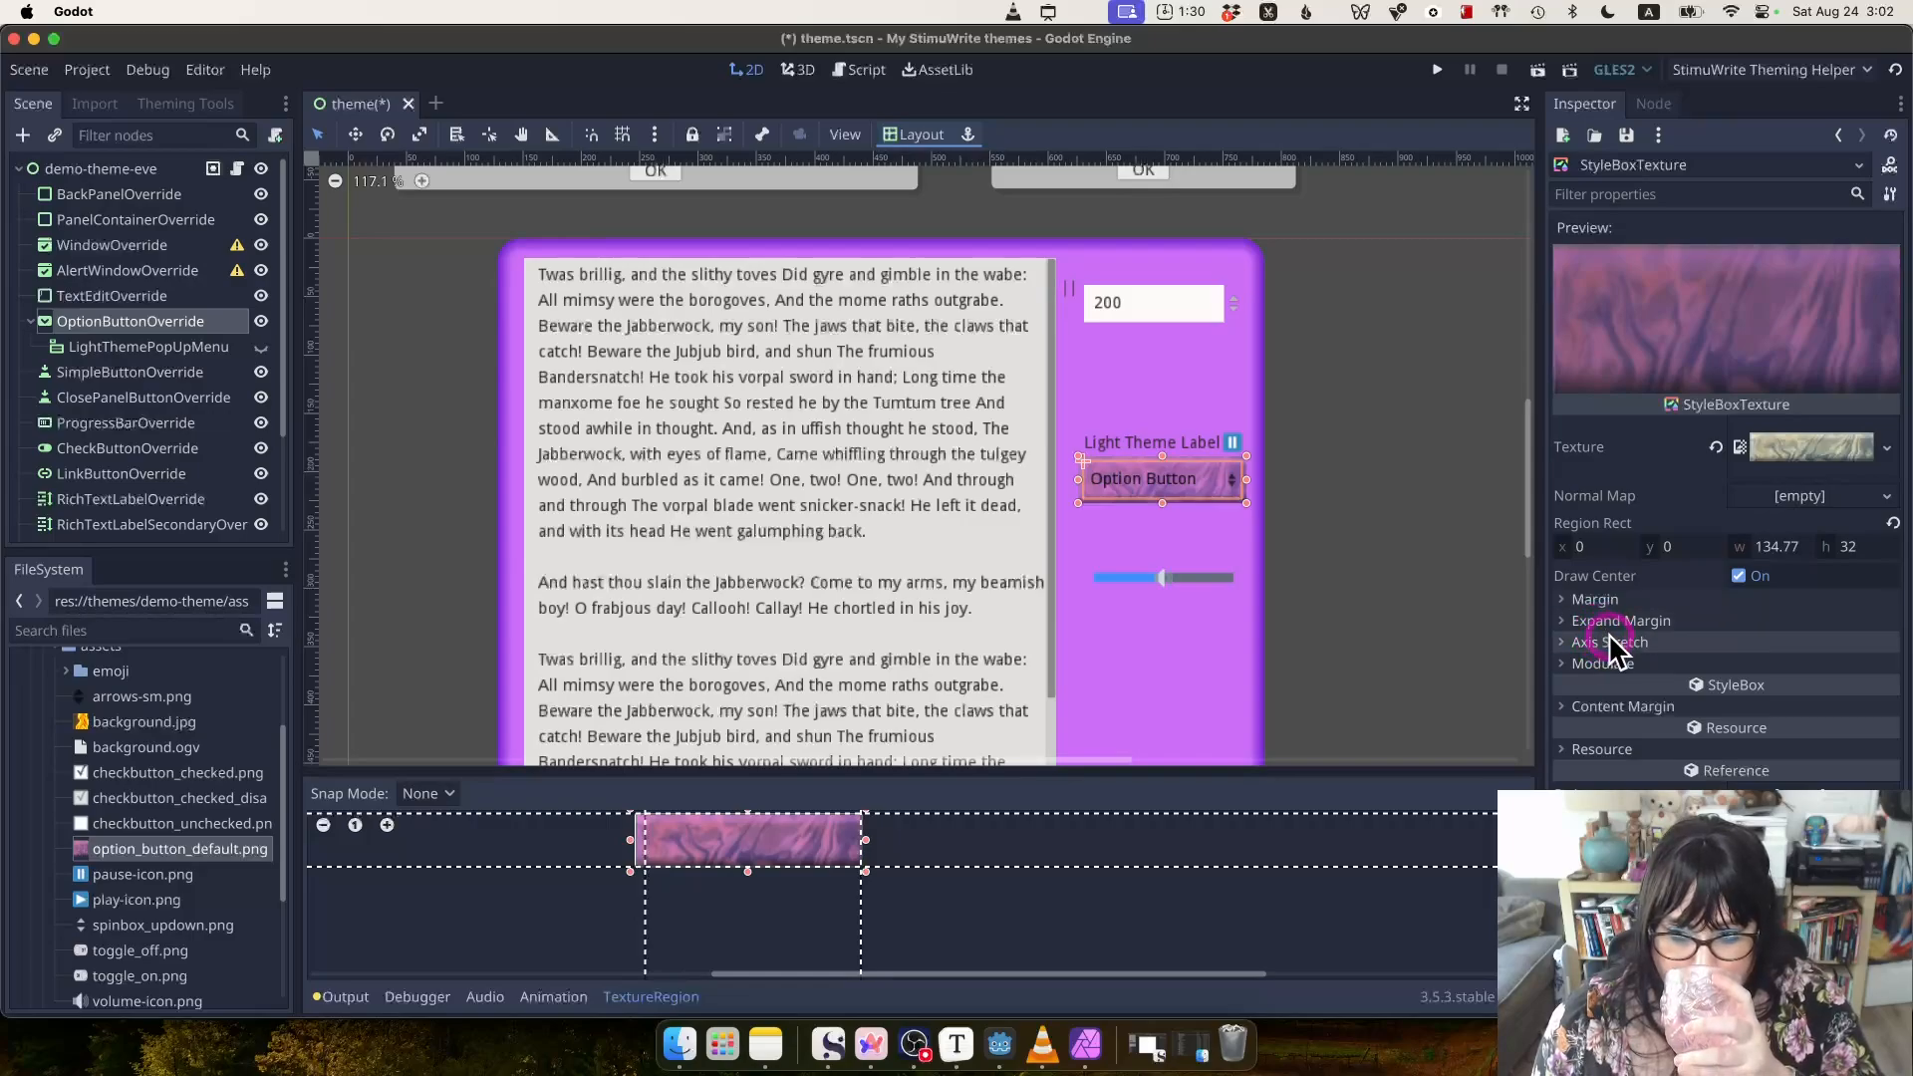
pyautogui.click(1599, 641)
pyautogui.click(1594, 719)
pyautogui.click(1799, 742)
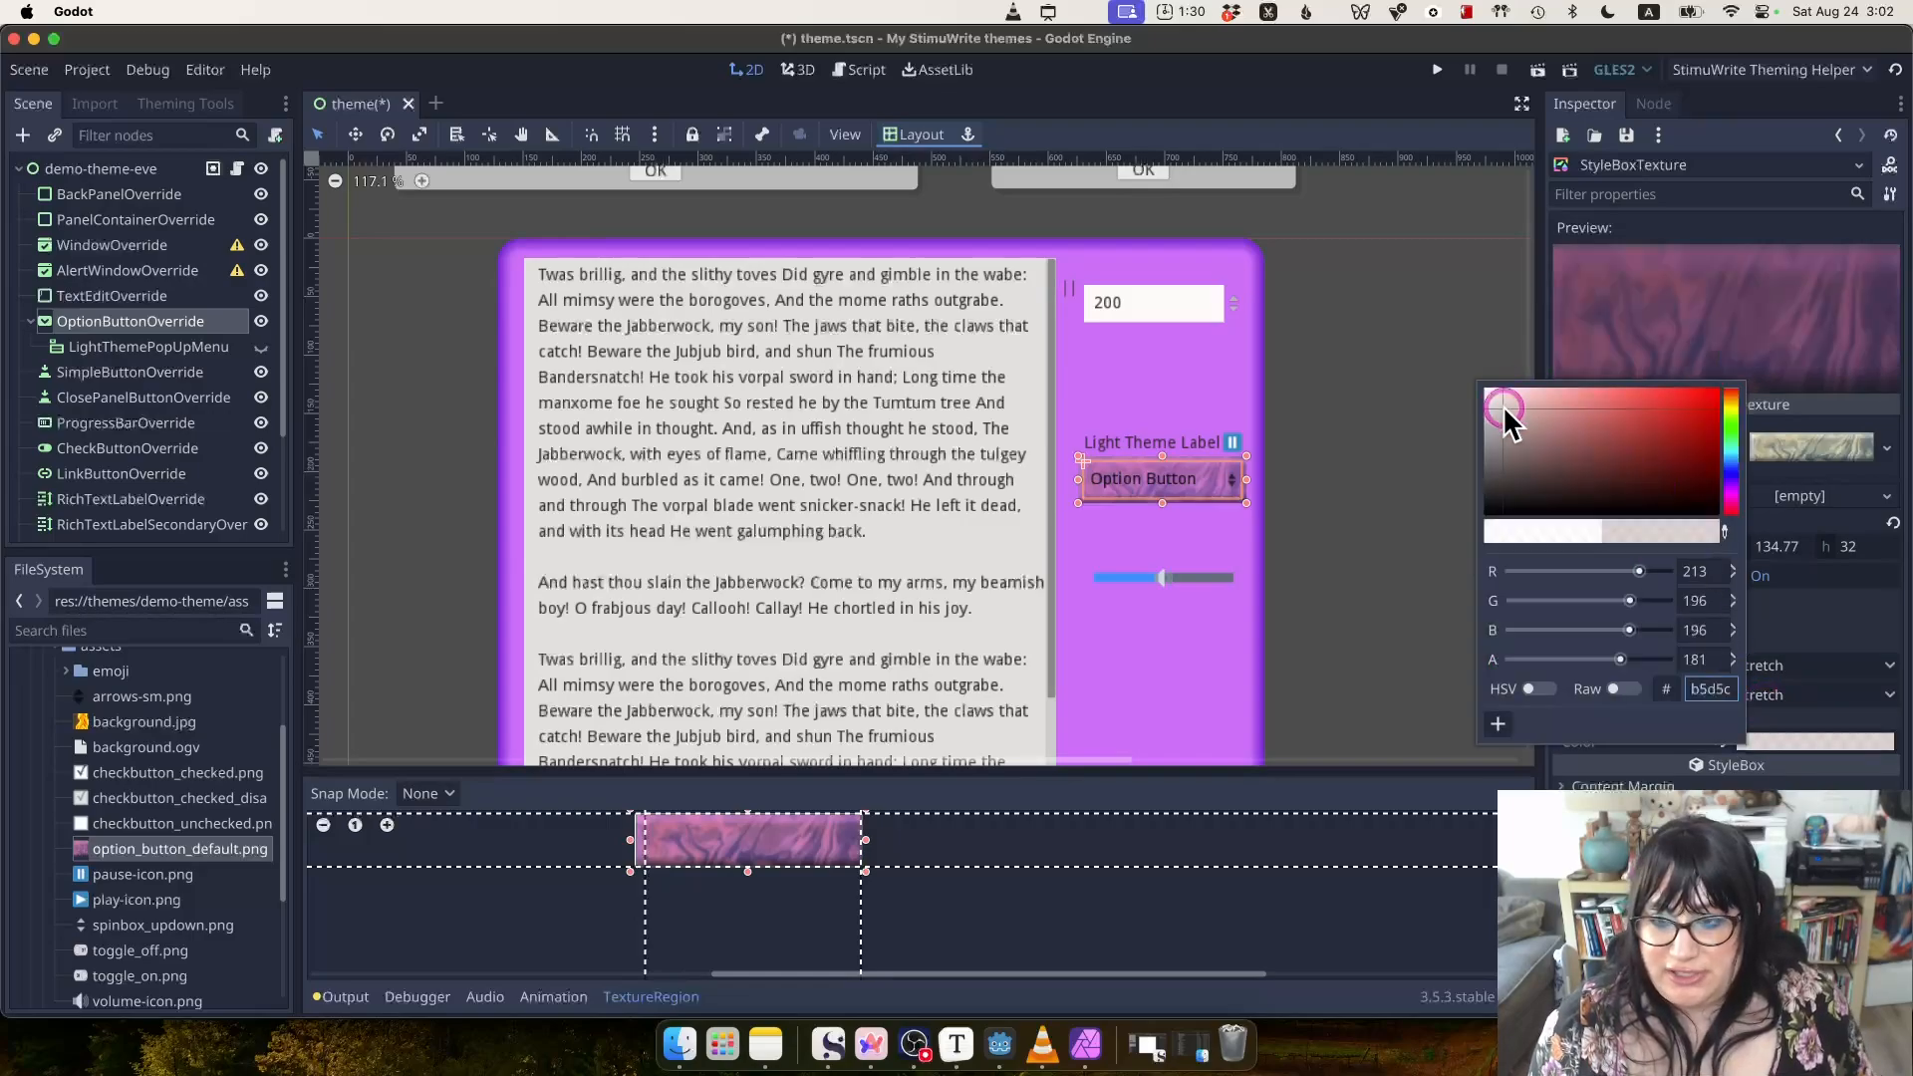
pyautogui.moveTo(1620, 660); pyautogui.dragTo(1729, 672)
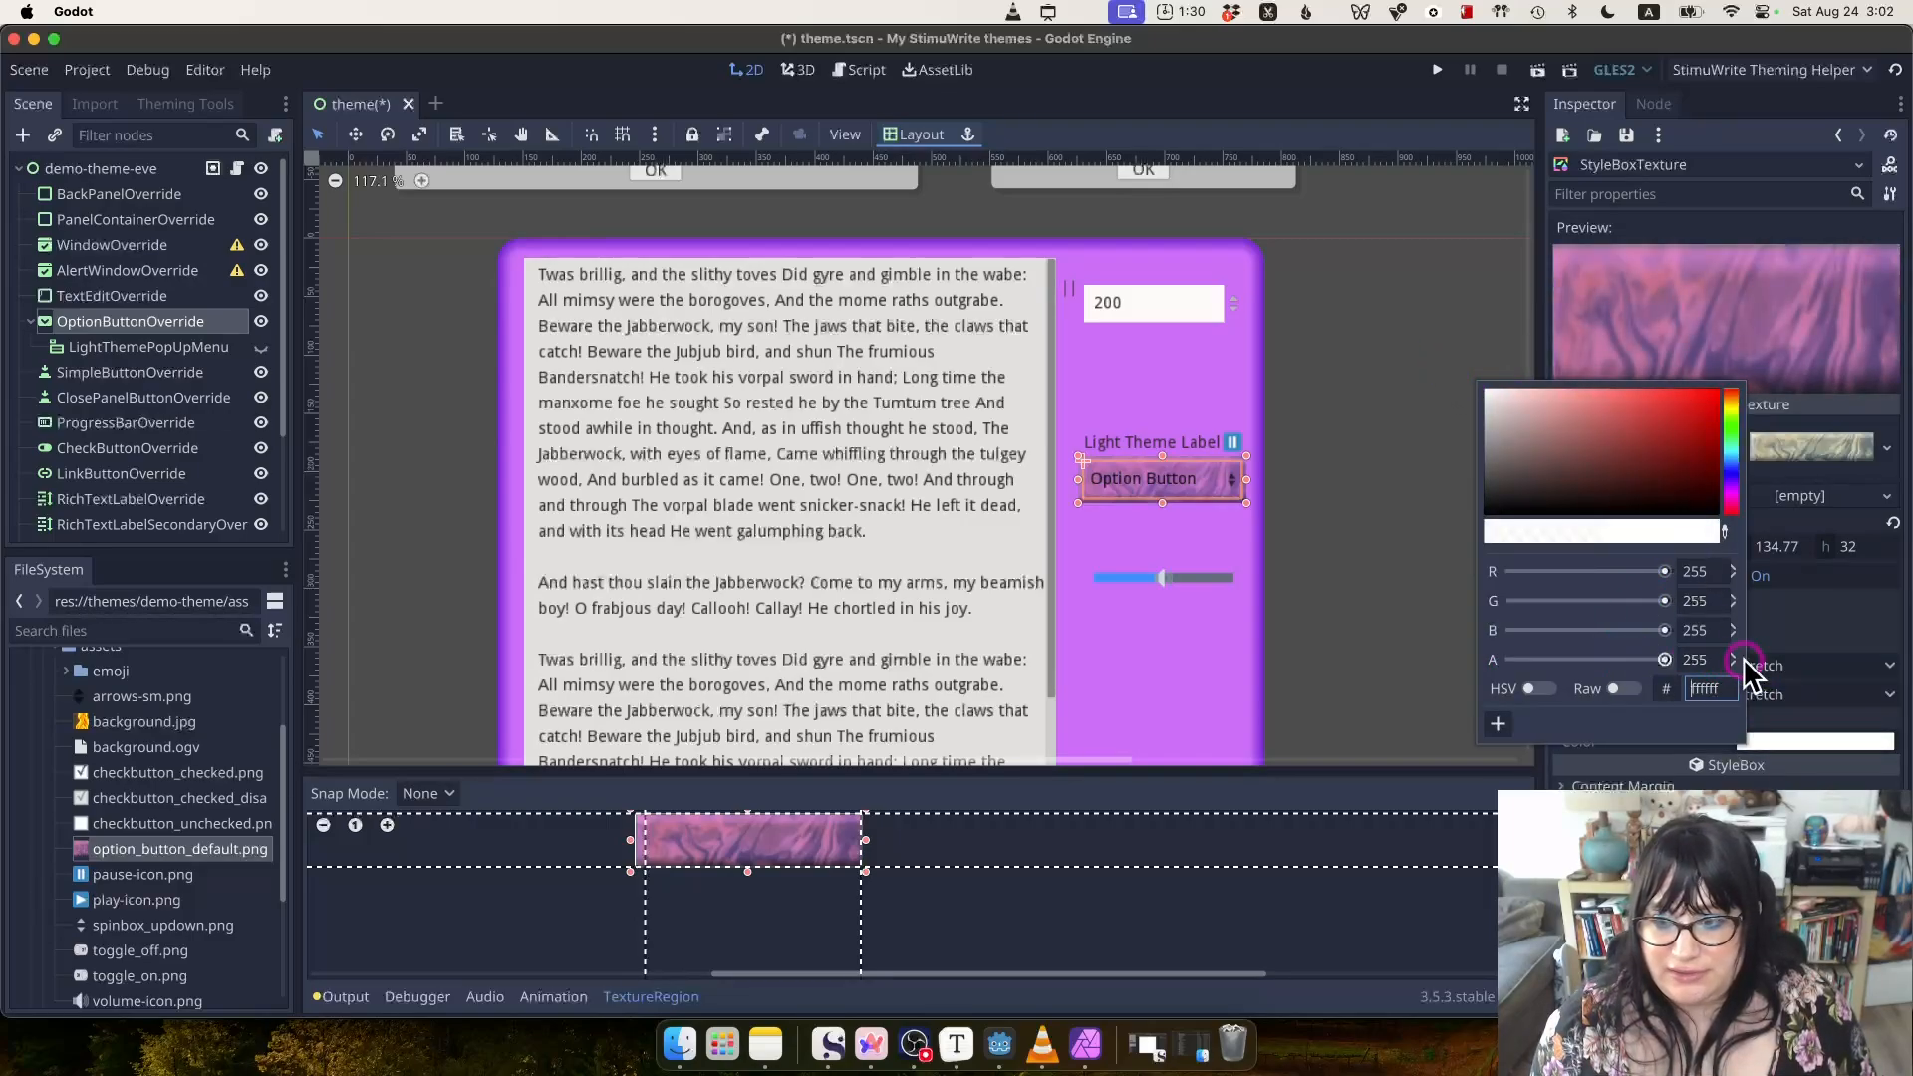
pyautogui.moveTo(1602, 438); pyautogui.dragTo(1591, 384)
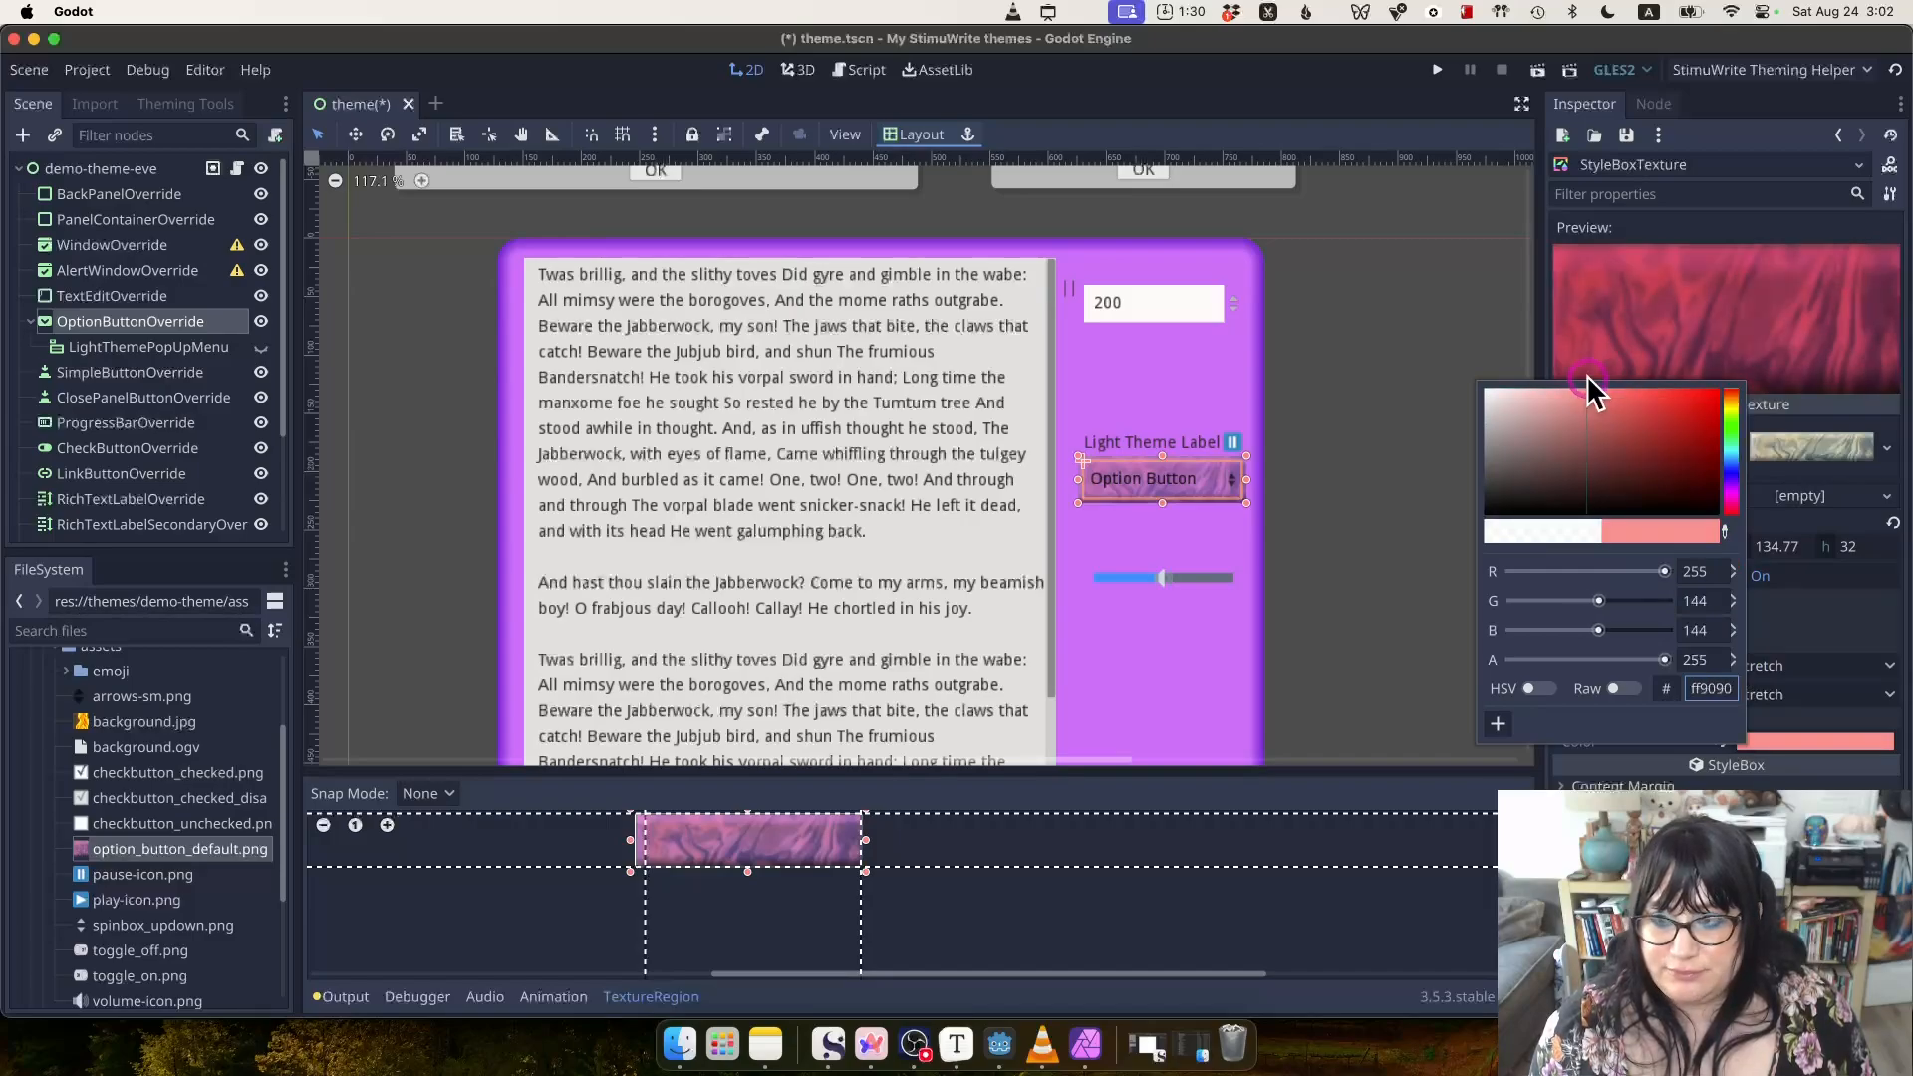
pyautogui.click(1840, 137)
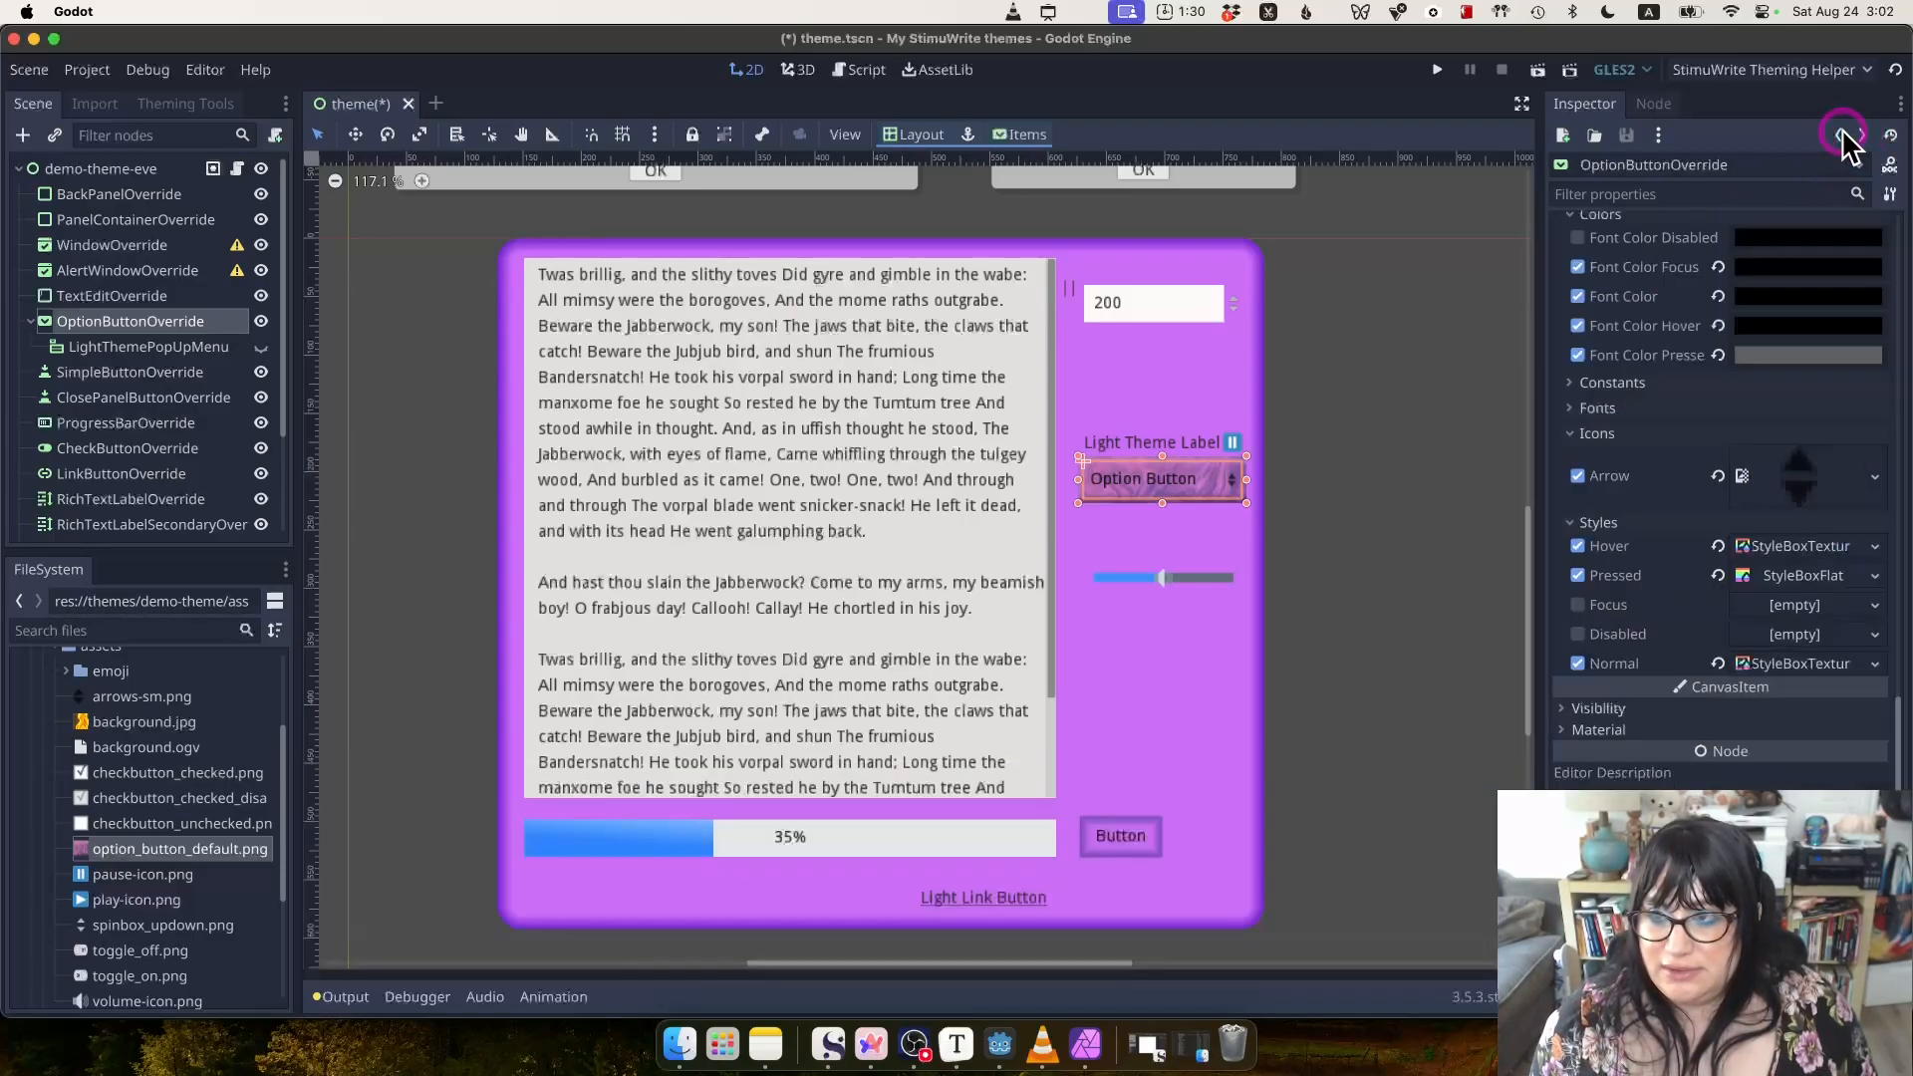
pyautogui.click(1794, 581)
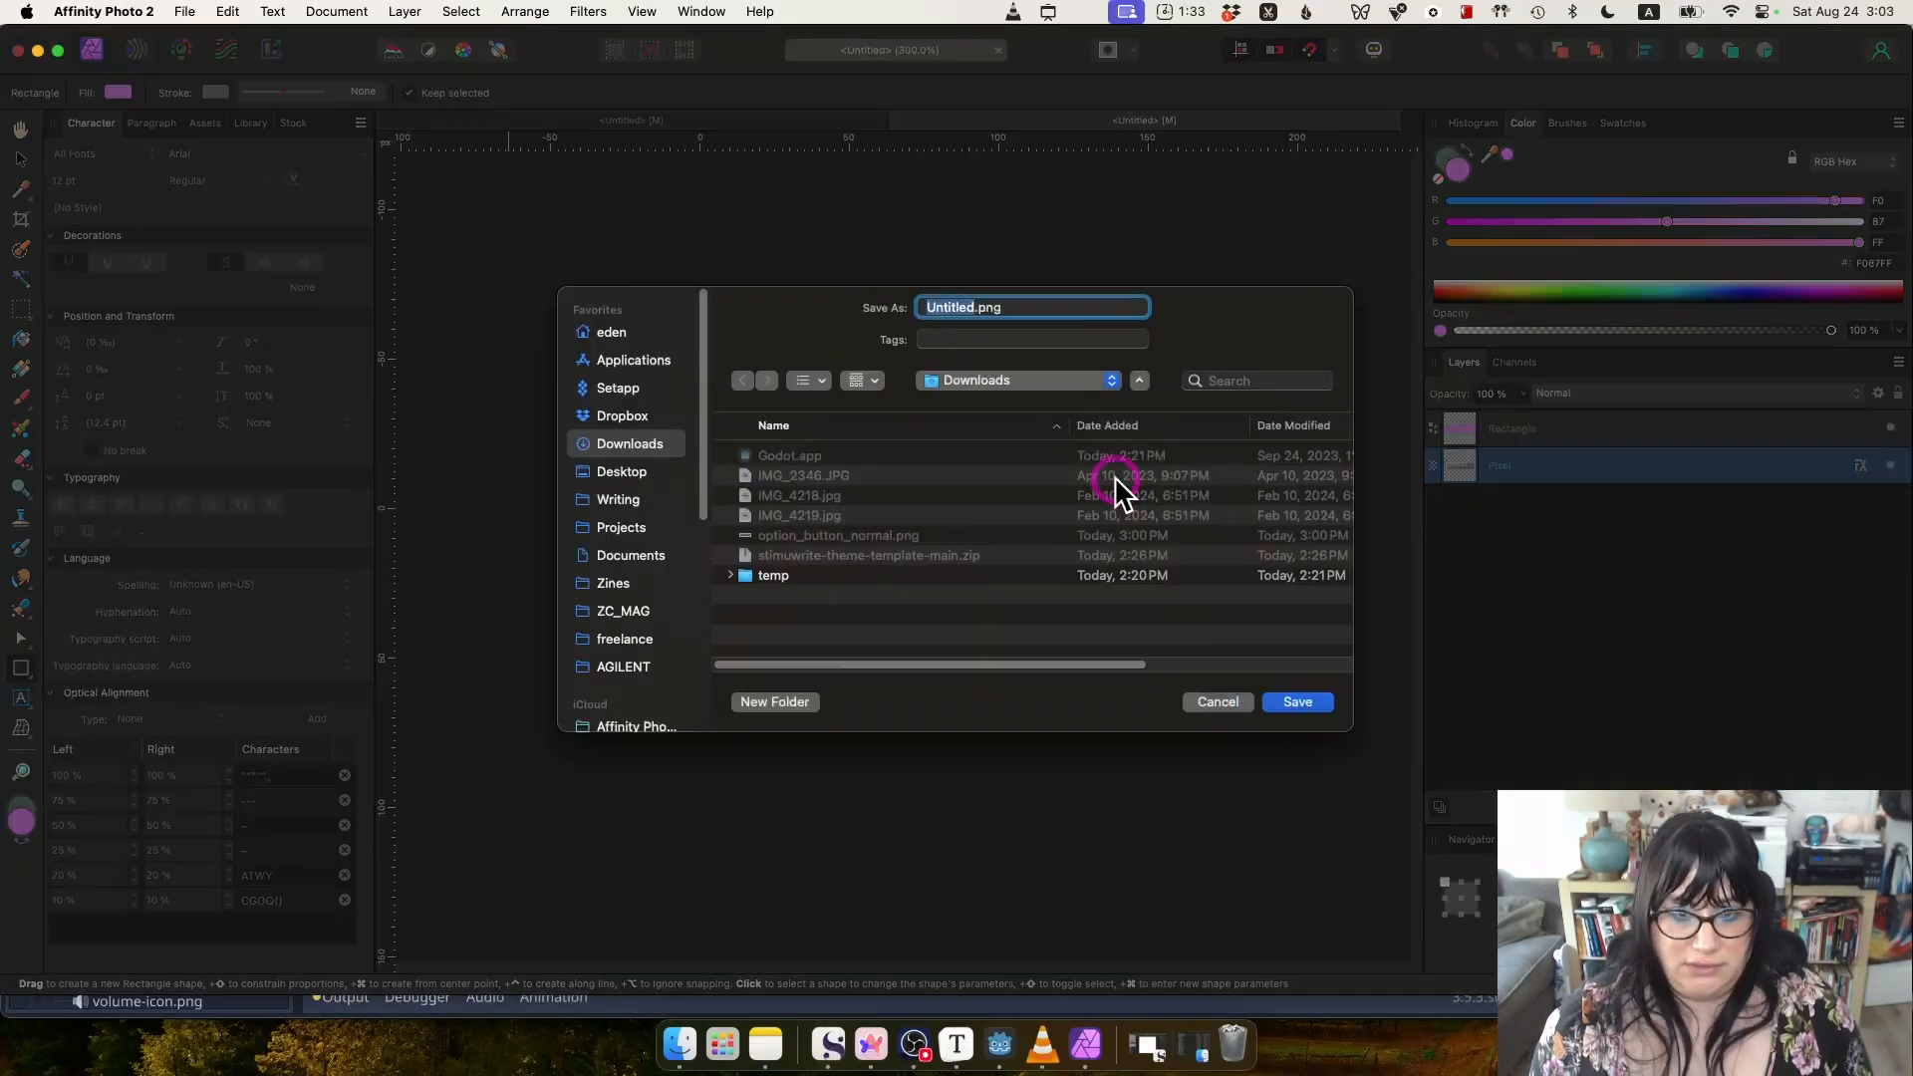
# In Affinity Photo 2, export the artwork to Downloads as option_button_default.png and again as option_button_pressed.png.
pyautogui.click(839, 535)
pyautogui.click(1297, 701)
pyautogui.click(184, 11)
pyautogui.click(469, 551)
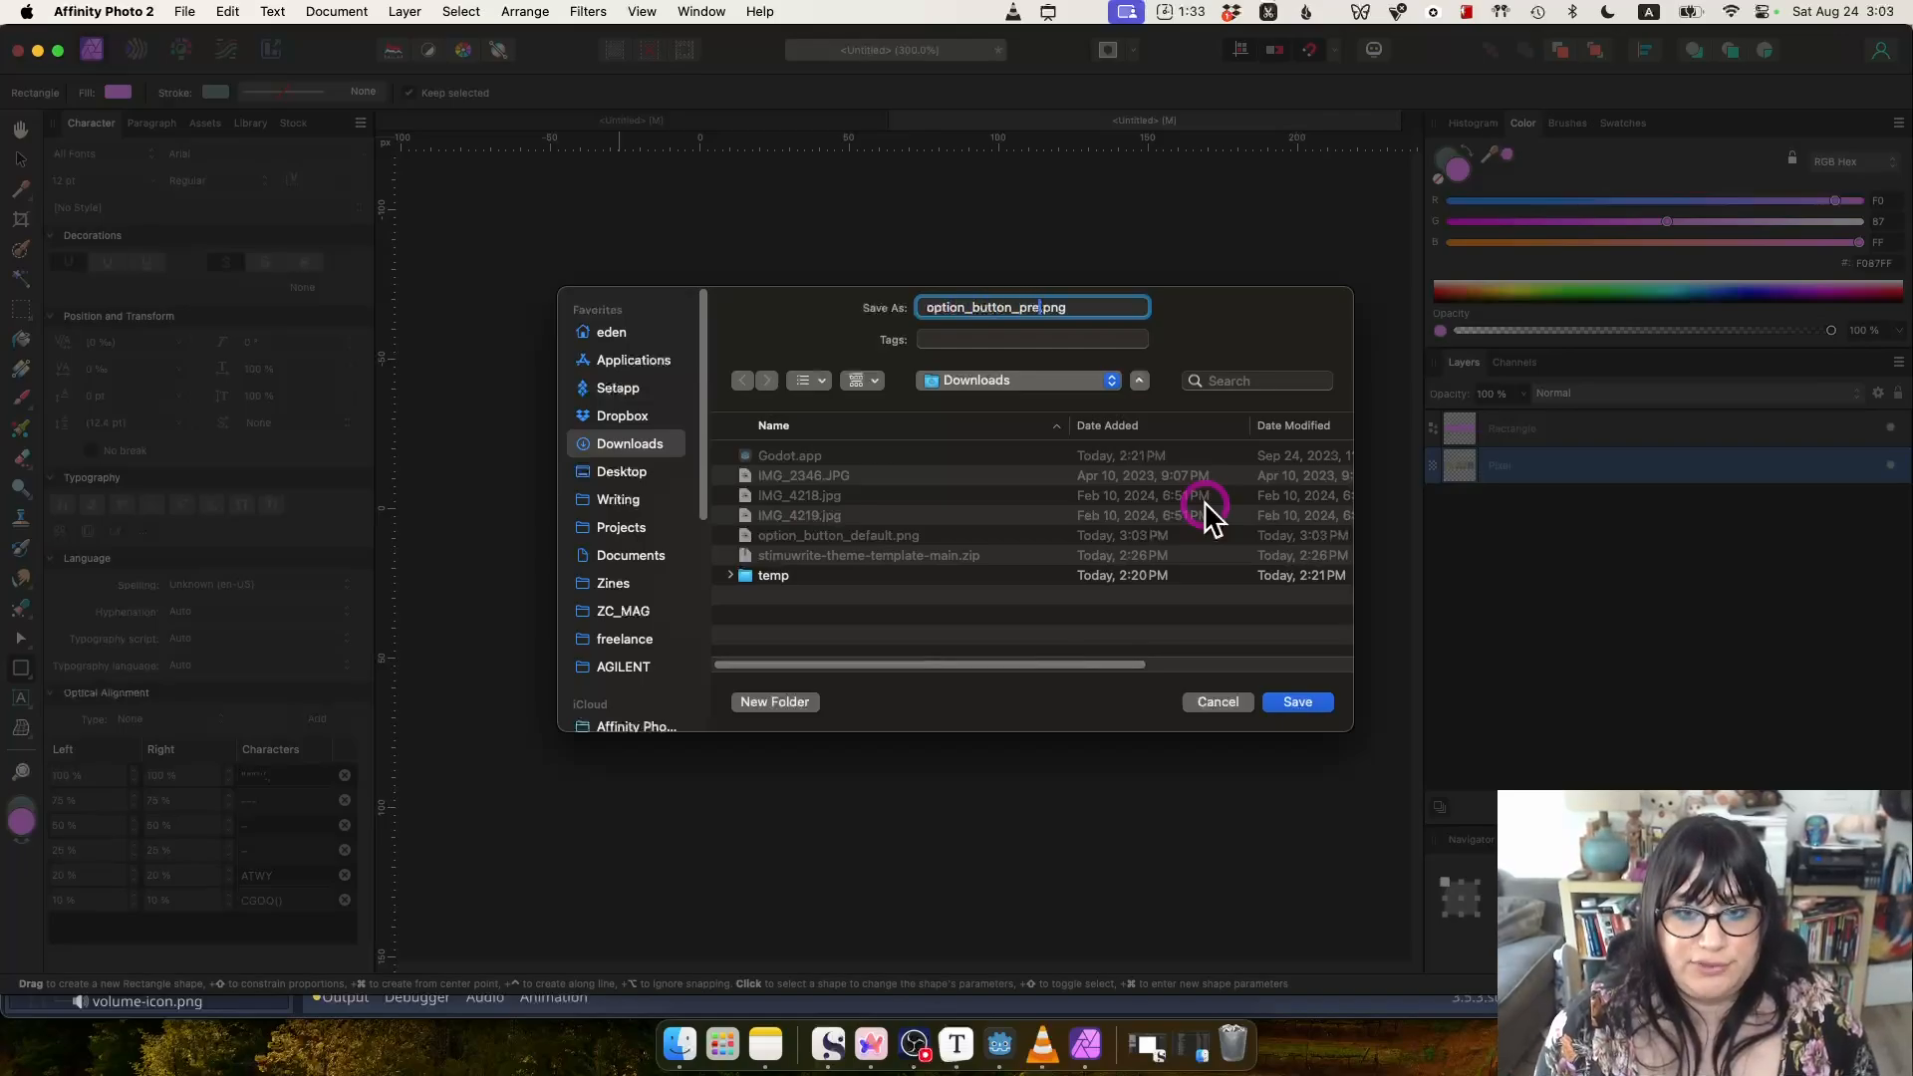
pyautogui.write('d')
pyautogui.click(1306, 704)
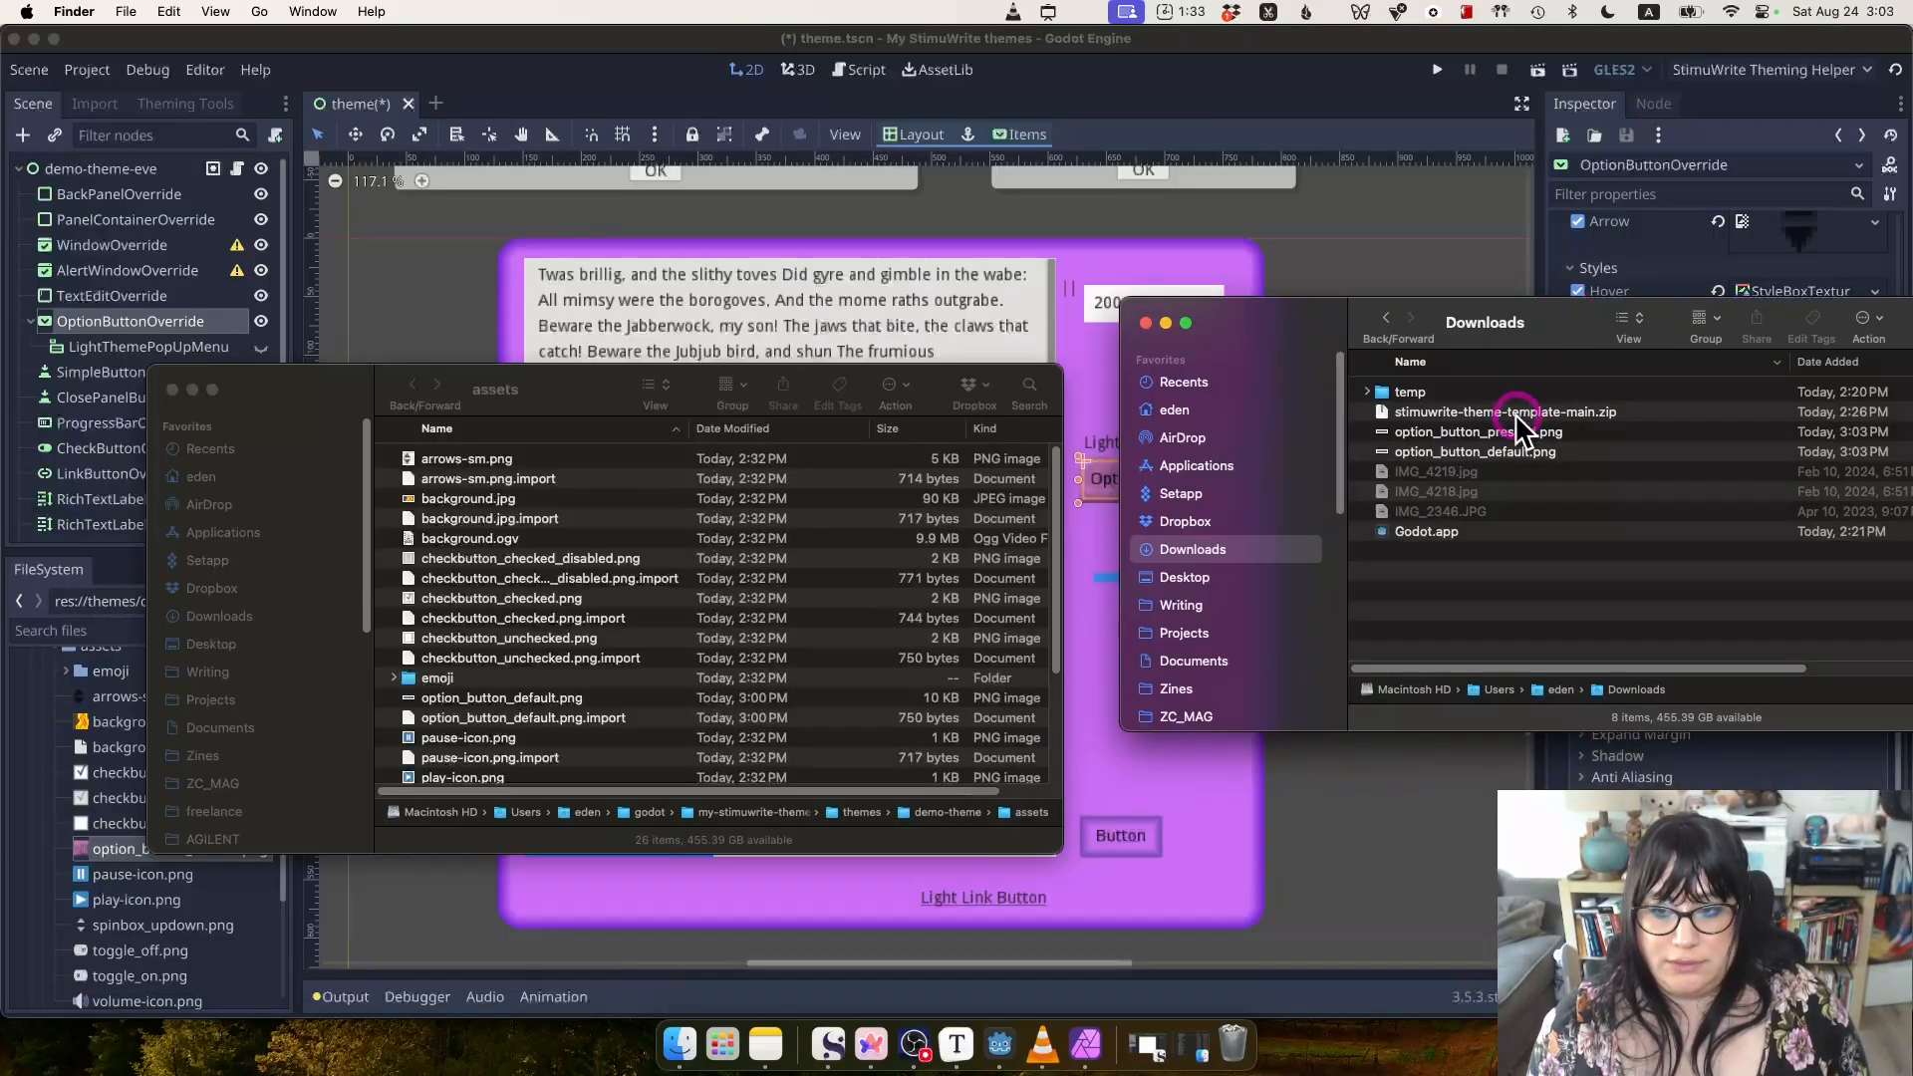
# In Finder, move option_button_pressed.png from Downloads into the demo-theme assets folder, and return to Godot.
pyautogui.click(1514, 432)
pyautogui.moveTo(1512, 463); pyautogui.dragTo(638, 618)
pyautogui.click(382, 885)
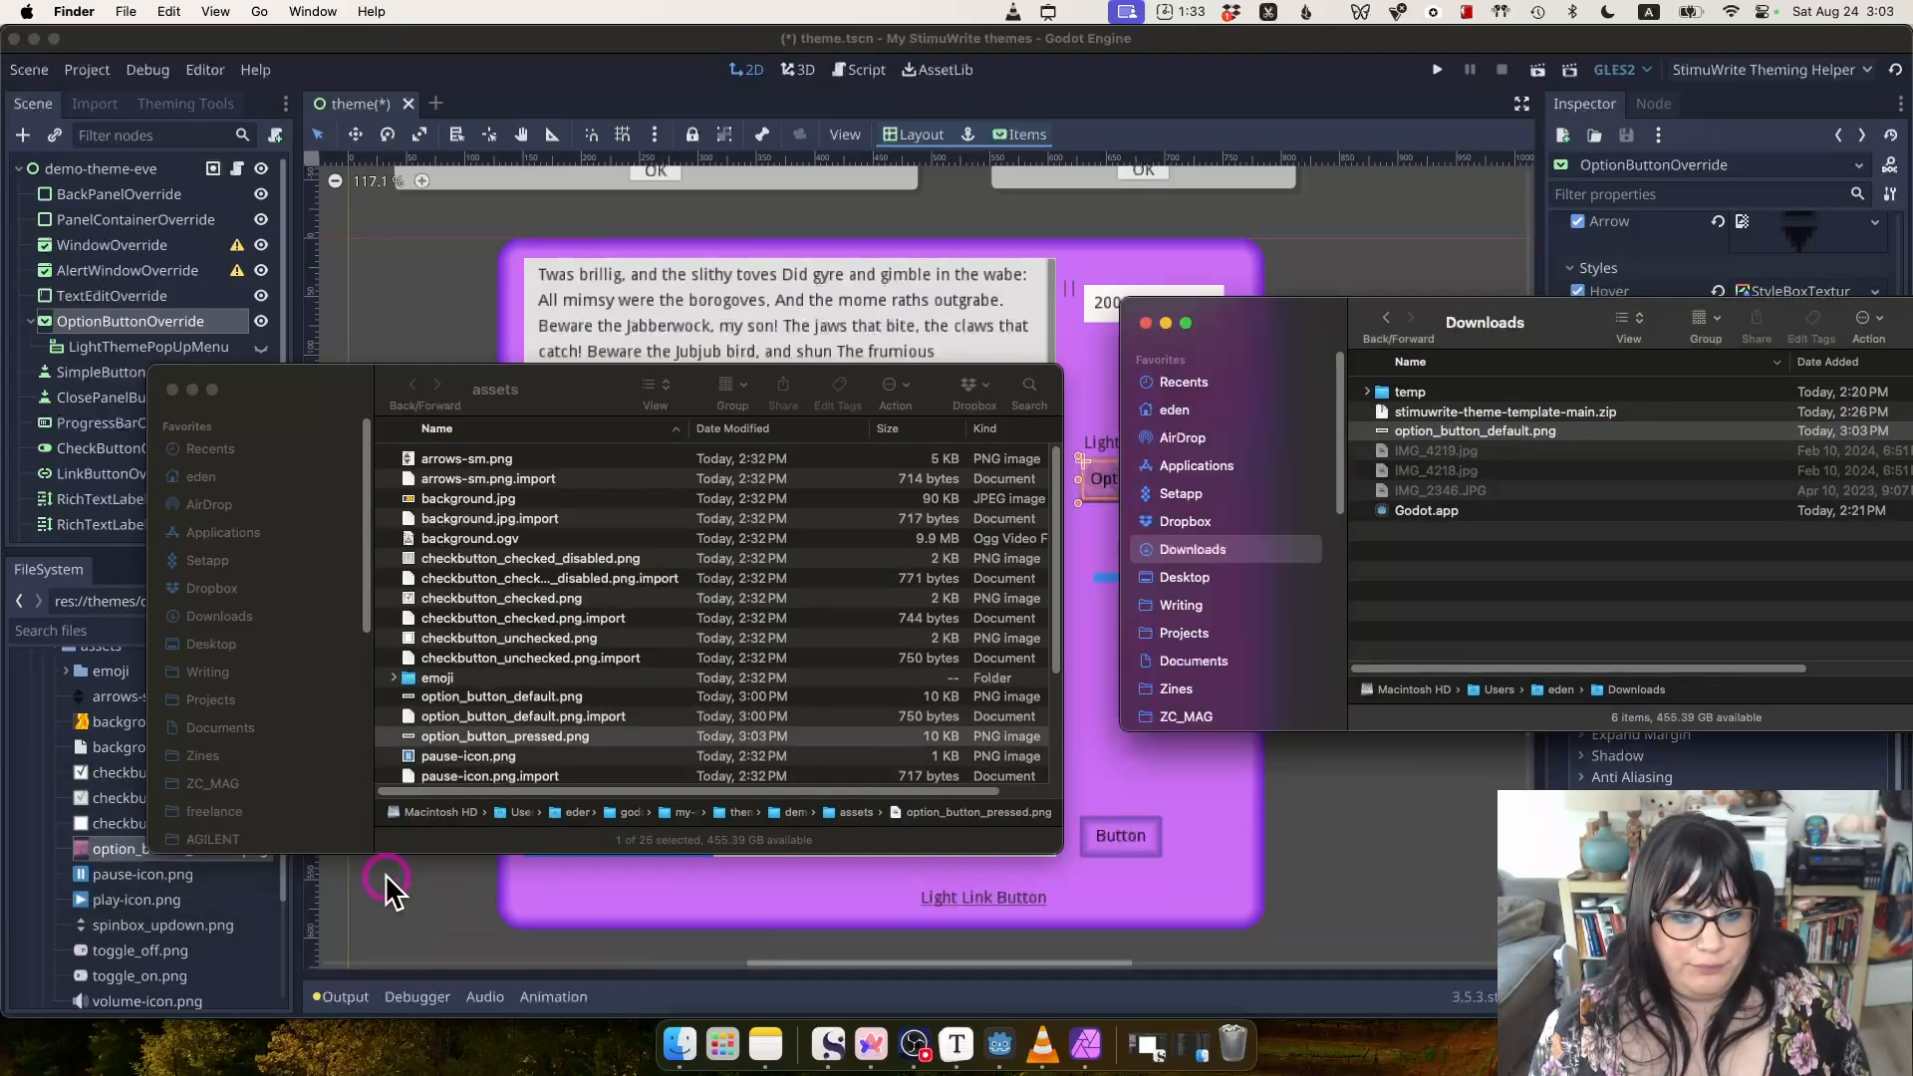
pyautogui.click(1468, 743)
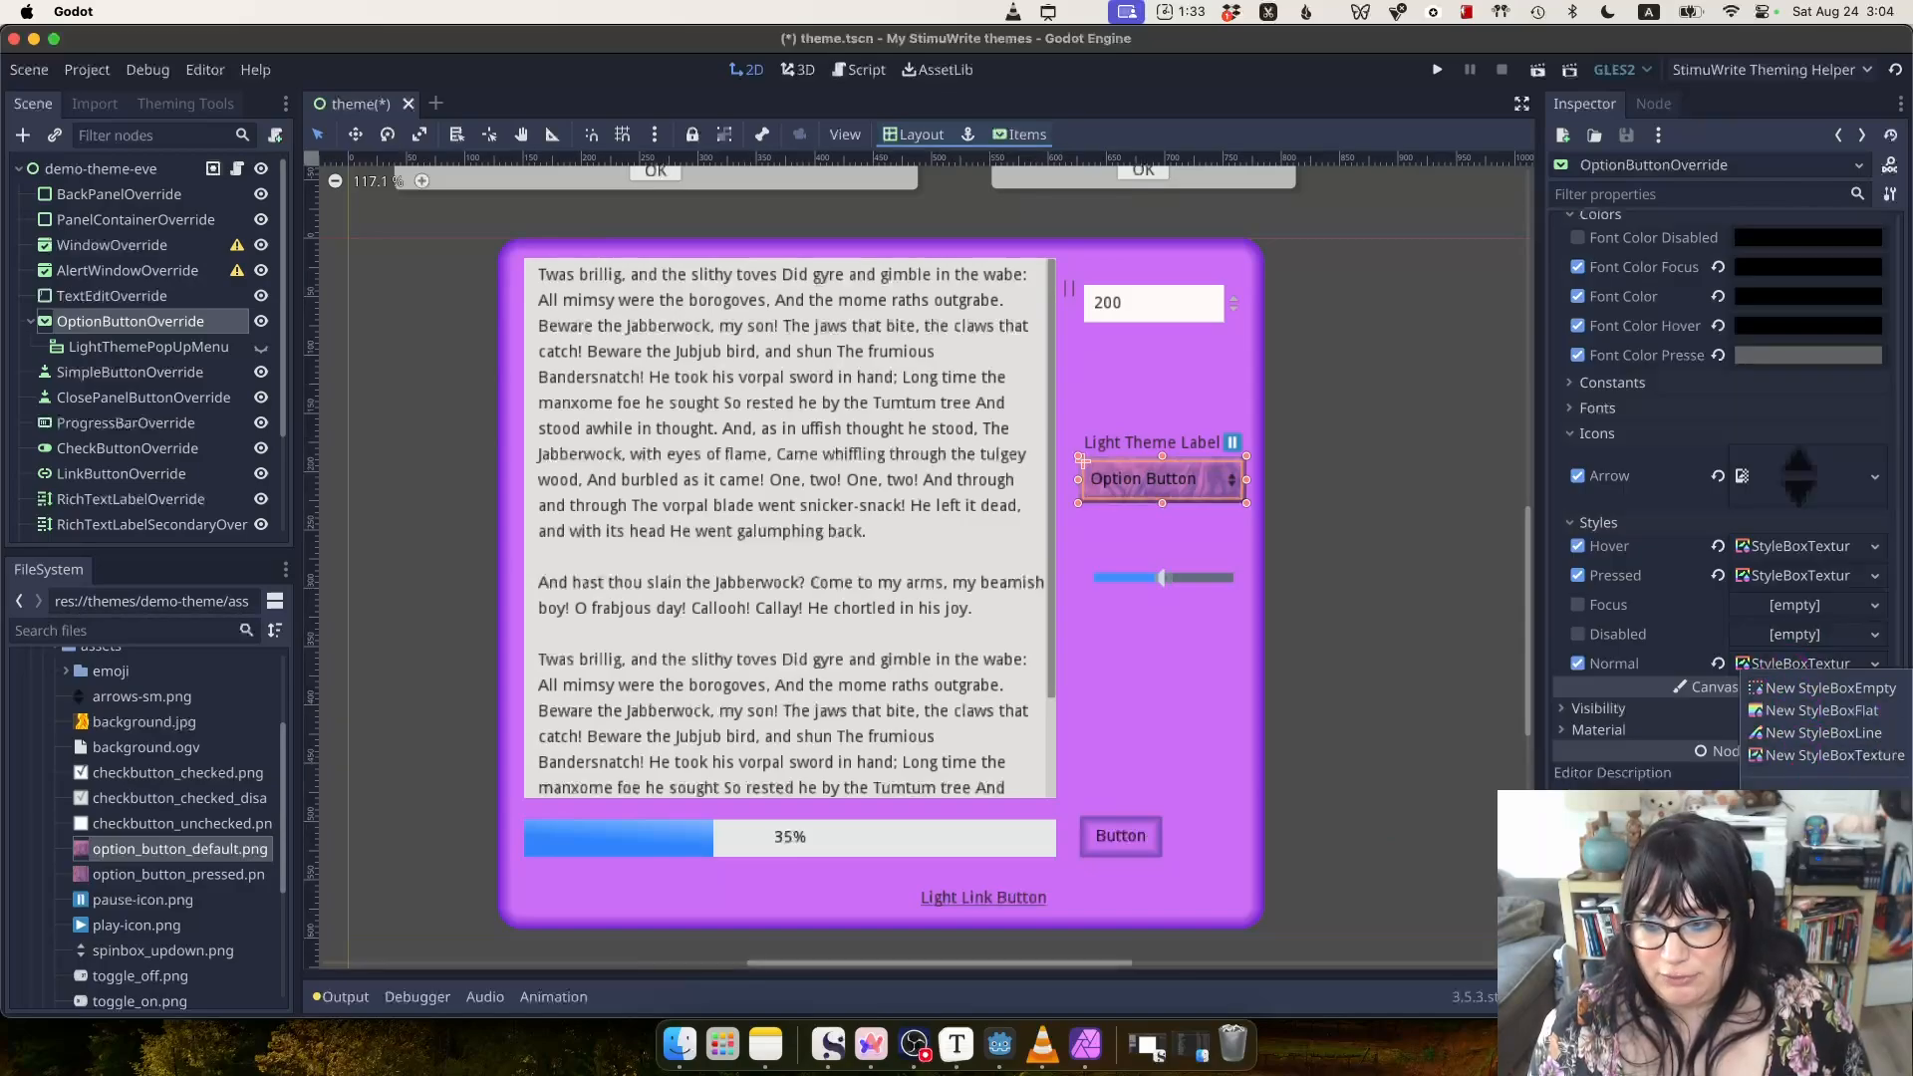
# Copy the option button's Normal style to its Pressed style and assign option_button_pressed.png as the Pressed texture.
pyautogui.click(1789, 950)
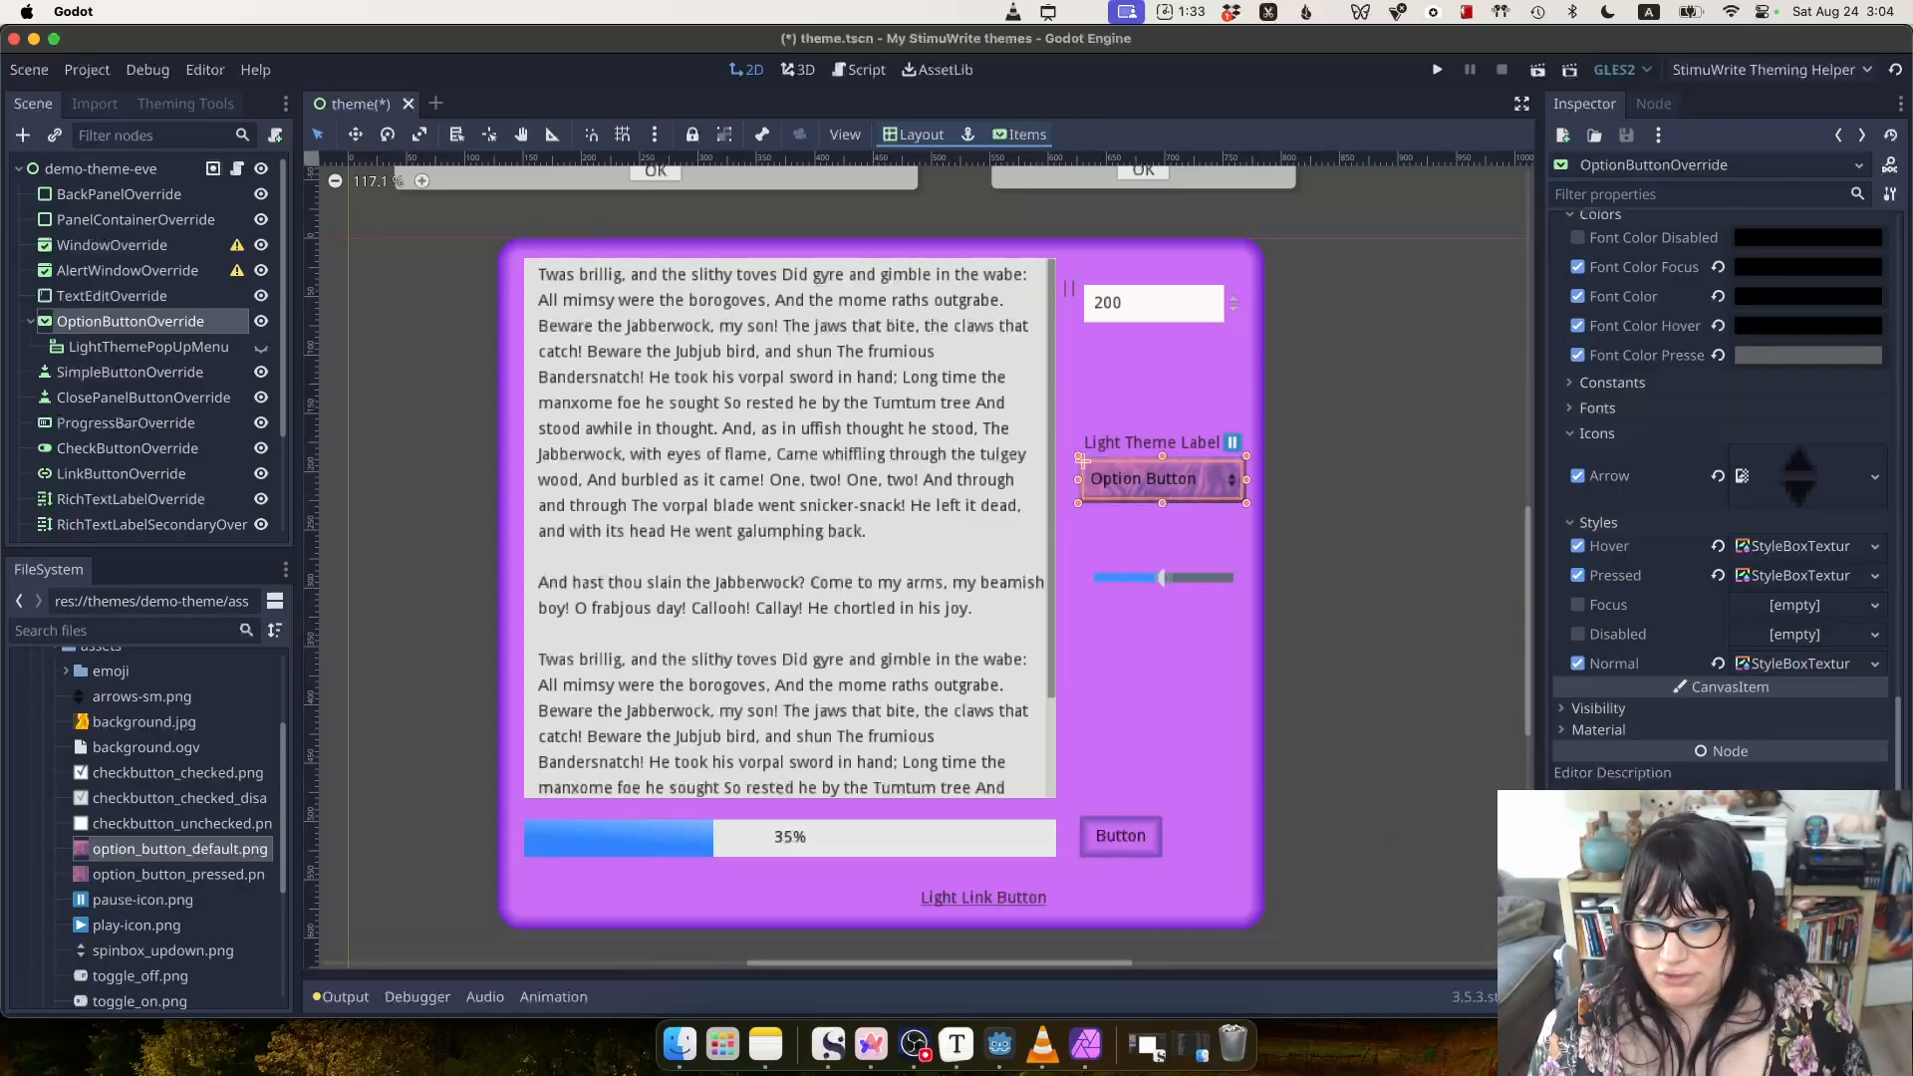
pyautogui.rightClick(1790, 574)
pyautogui.click(1832, 857)
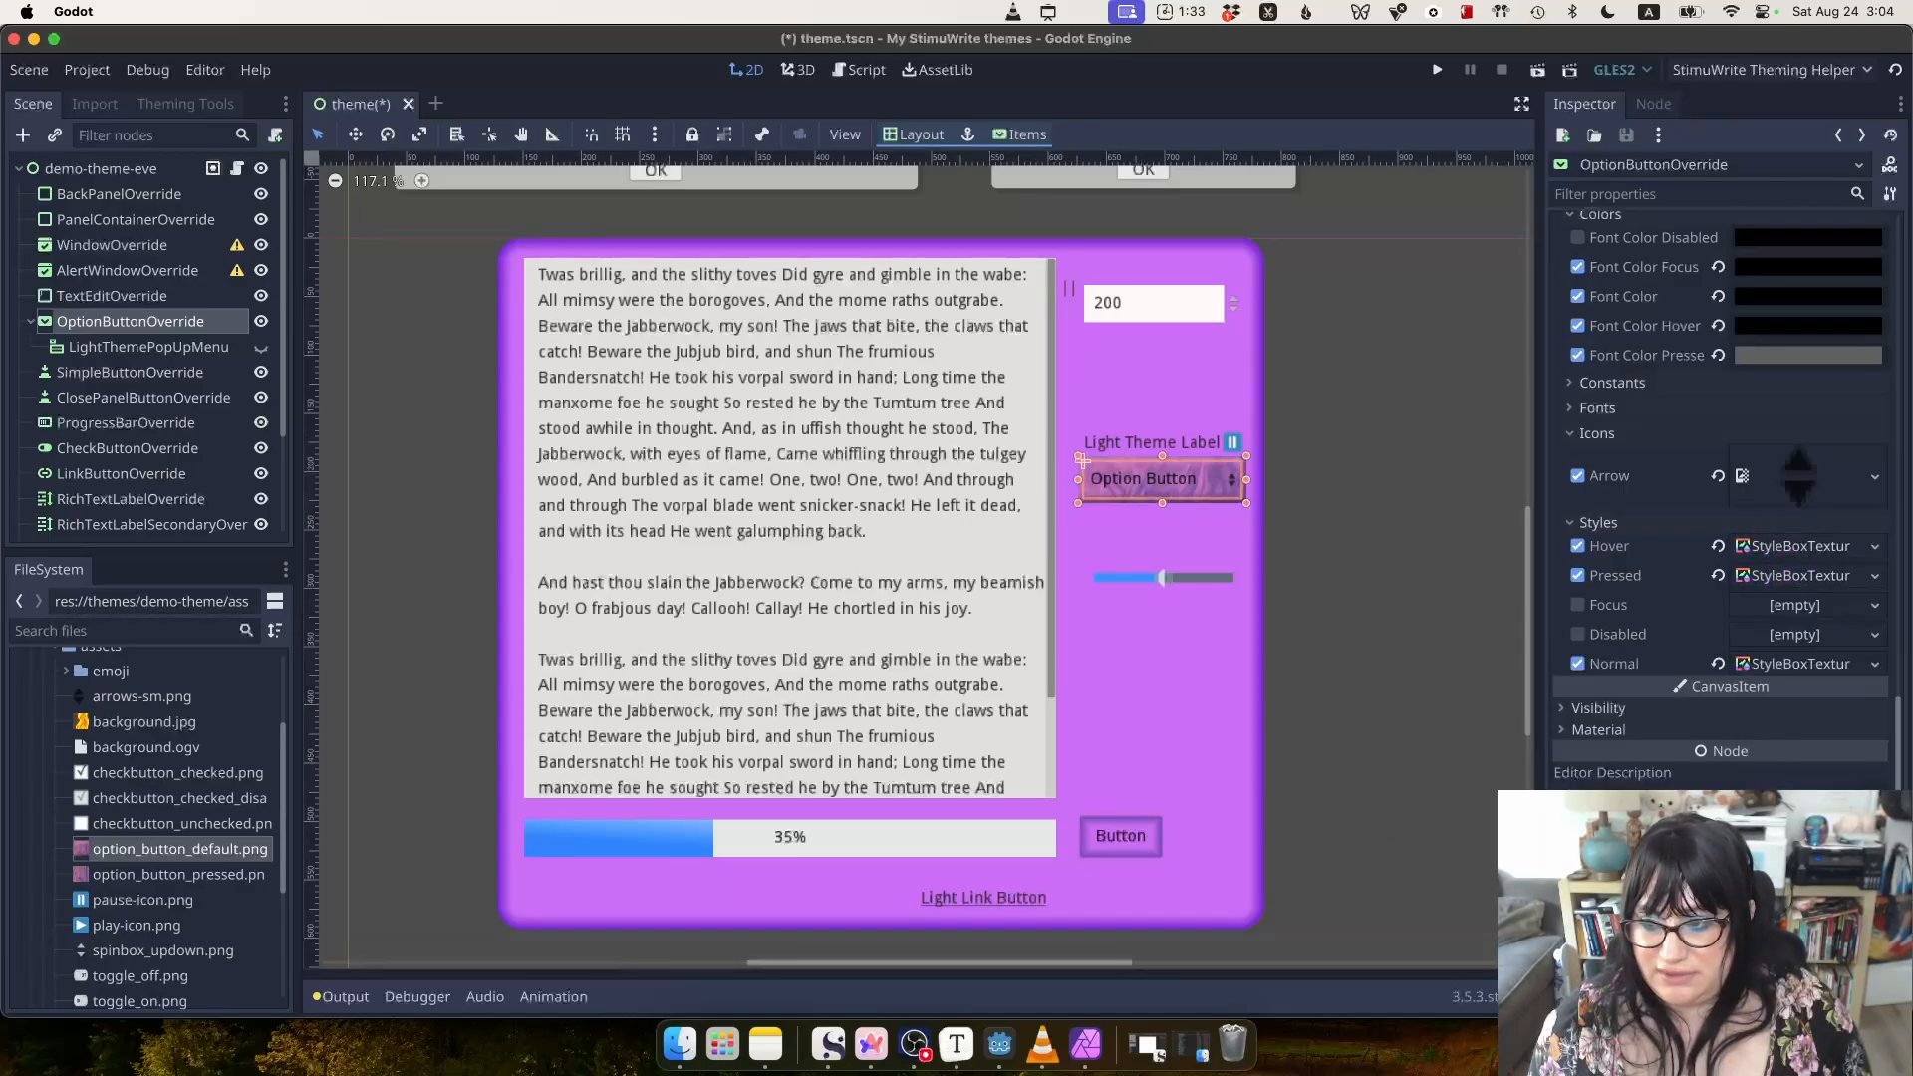
pyautogui.click(1804, 577)
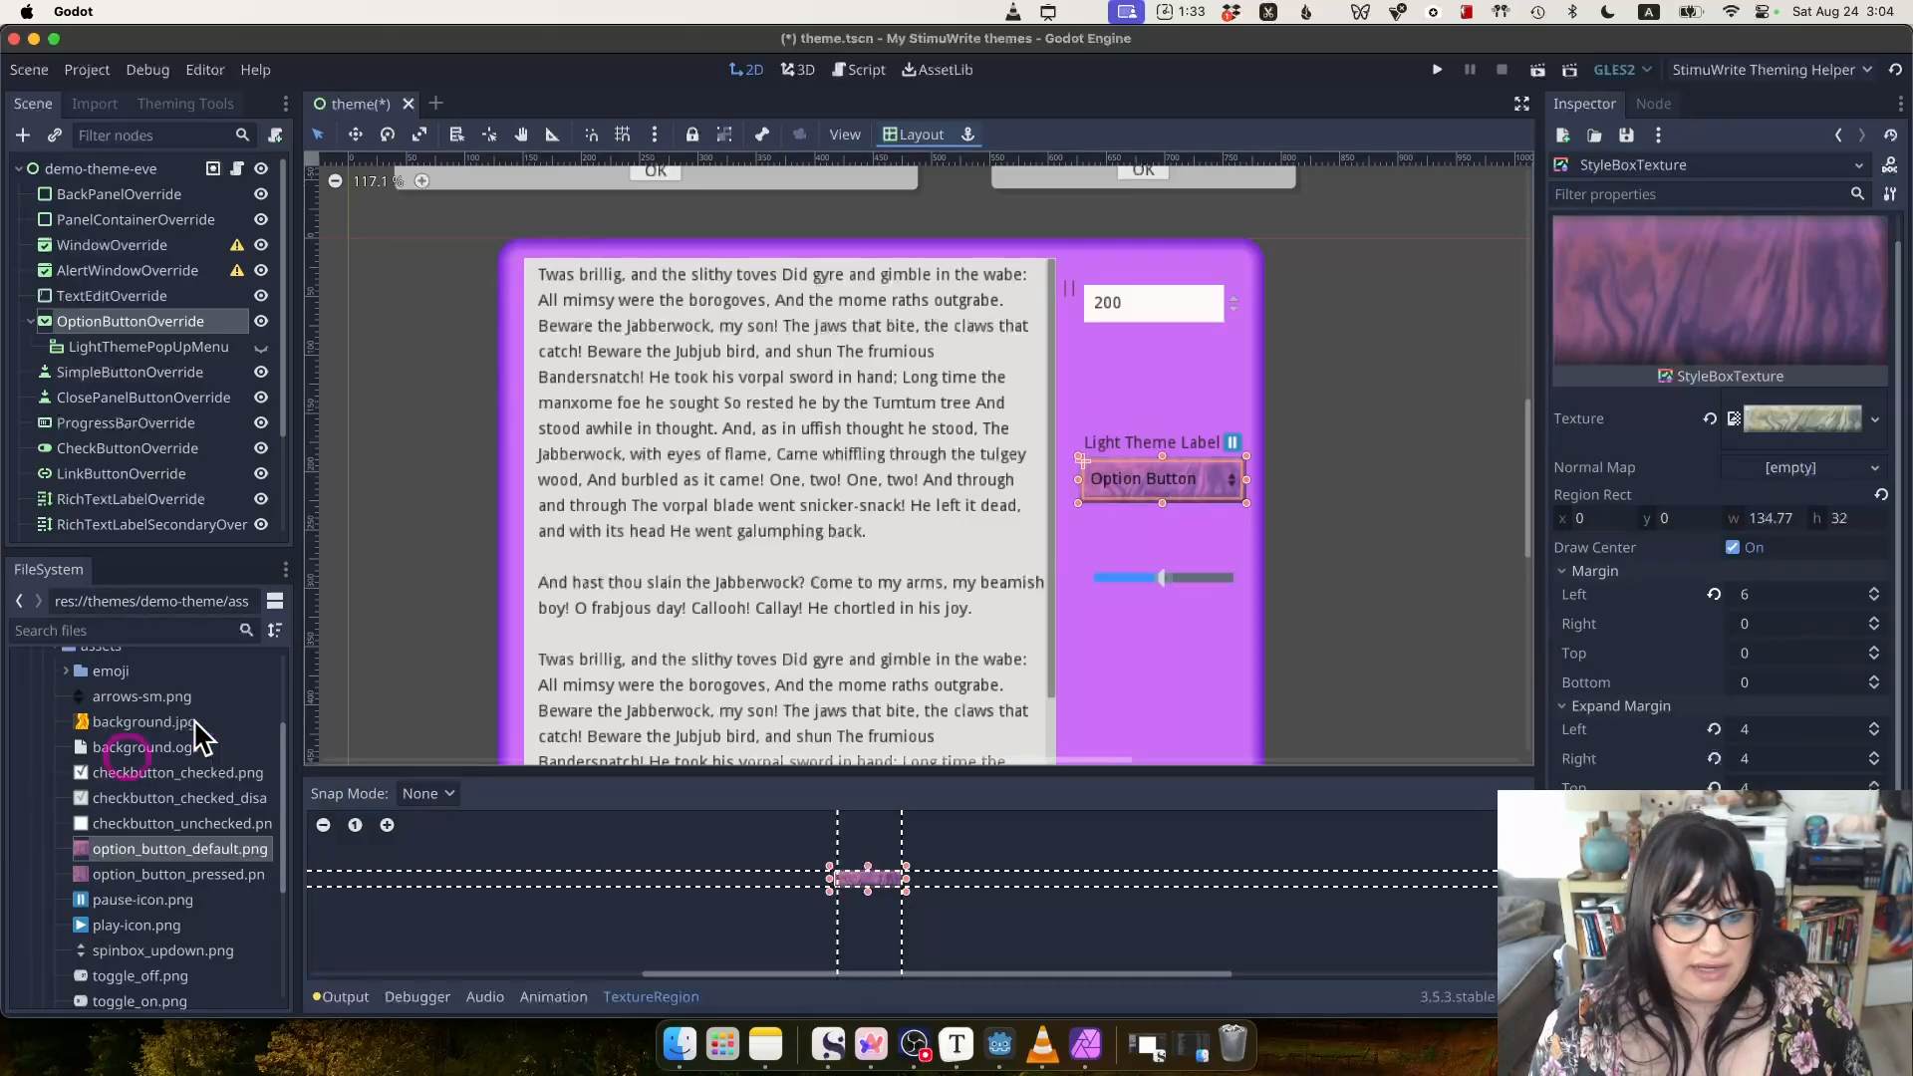
pyautogui.moveTo(190, 875); pyautogui.dragTo(1783, 416)
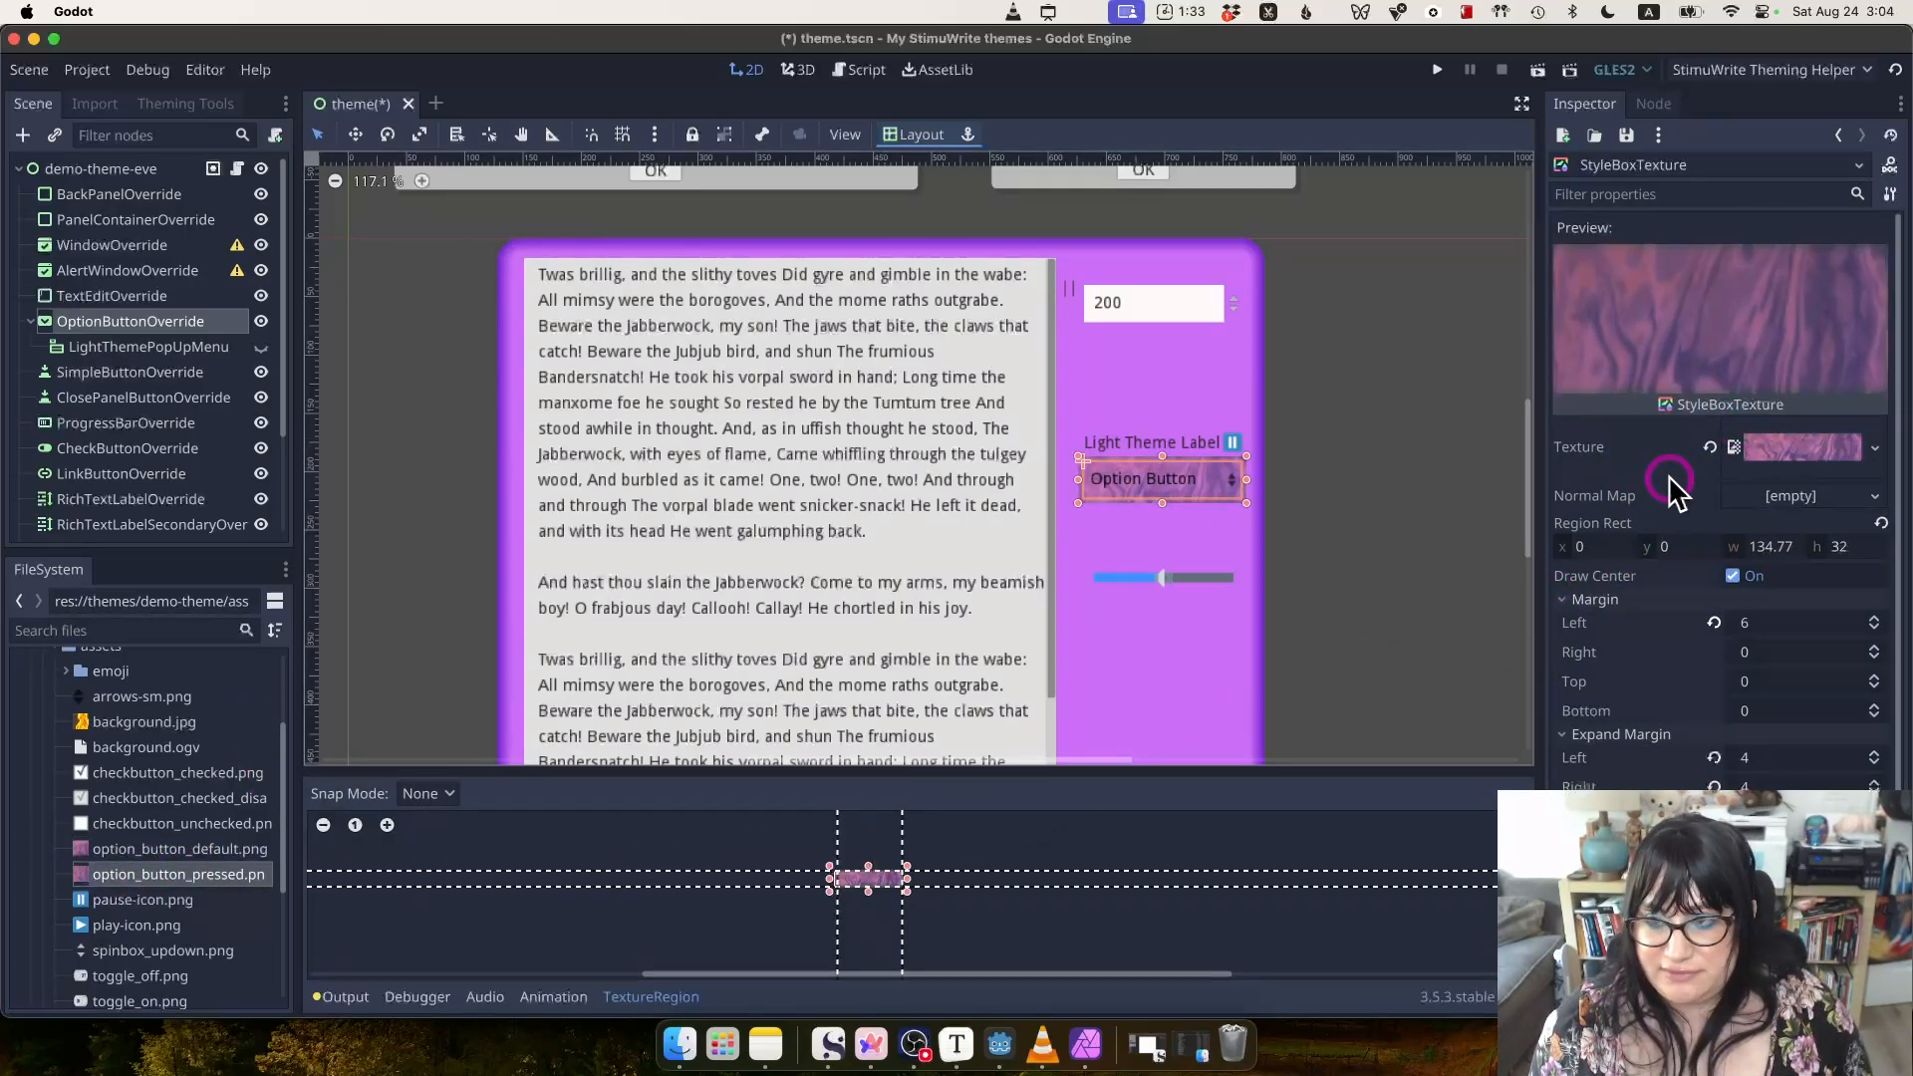